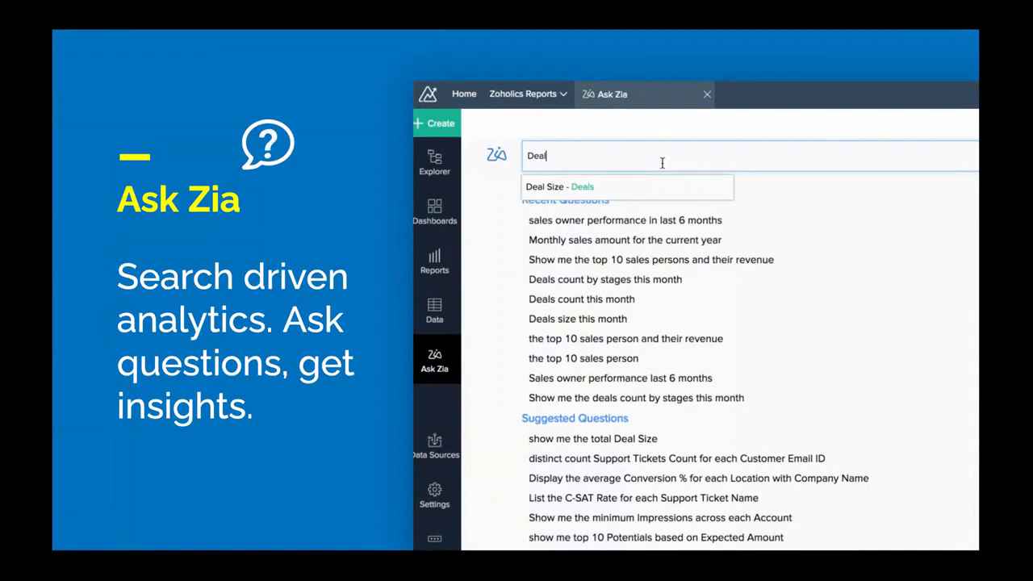
Ask Zia 'Deals count by stages this month' and switch the answer to another chart type
type("s this ")
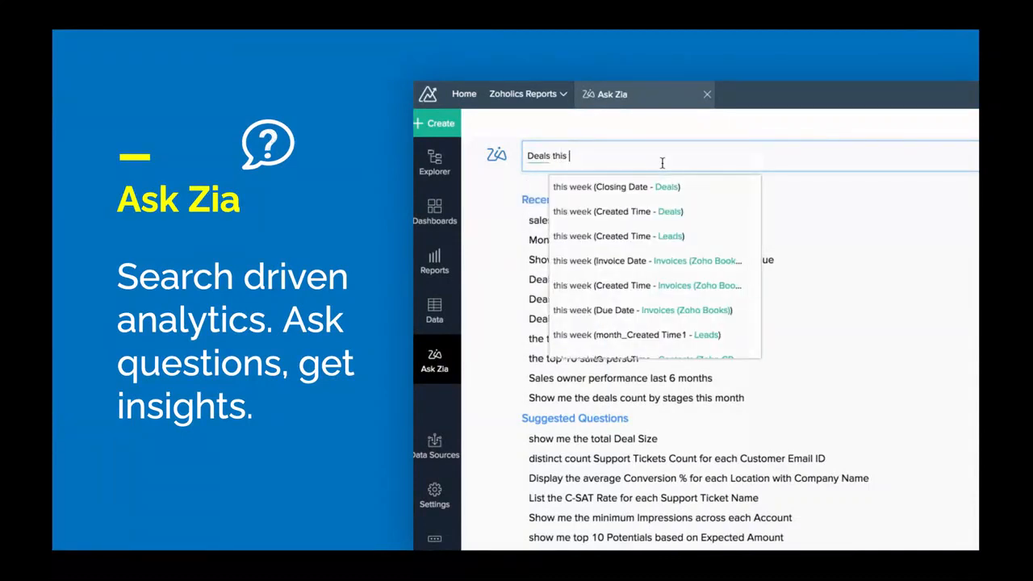
type("month")
key("Return")
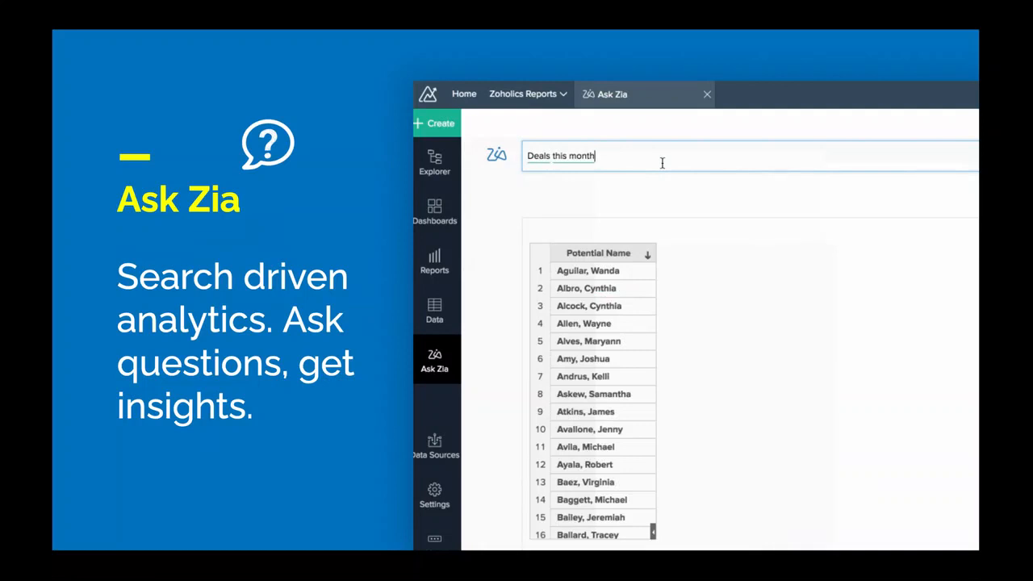
key("alt+Left")
key("alt+Left")
type("count by stages")
key("Return")
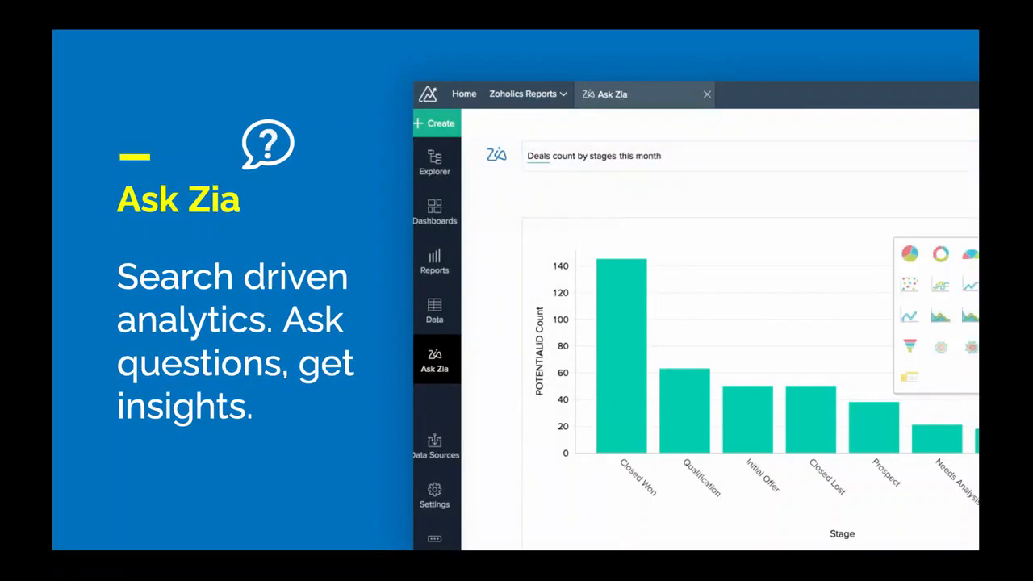
left_click(910, 260)
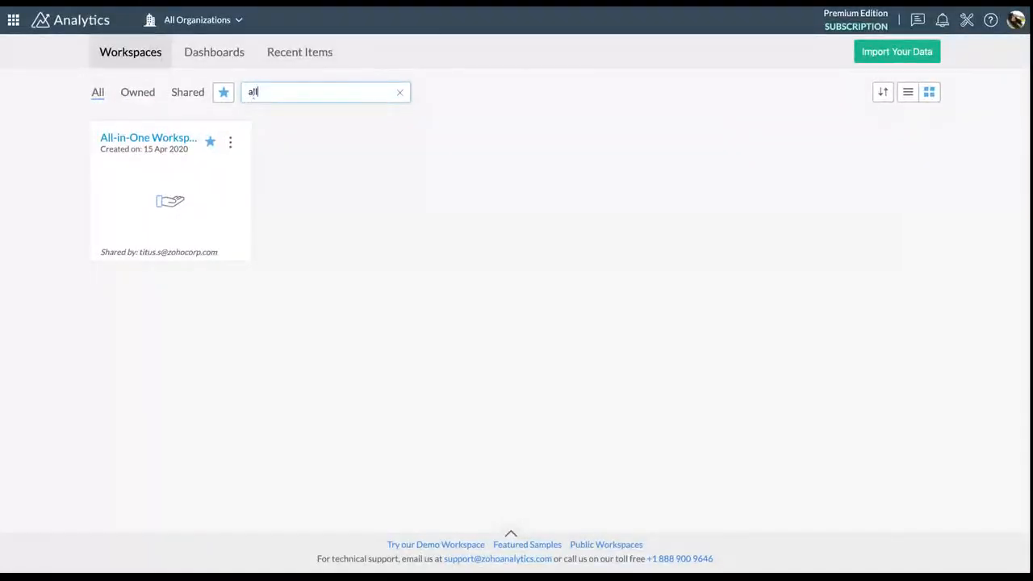
Delete the 'all' text from the Workspaces search box
key("BackSpace")
key("BackSpace")
key("BackSpace")
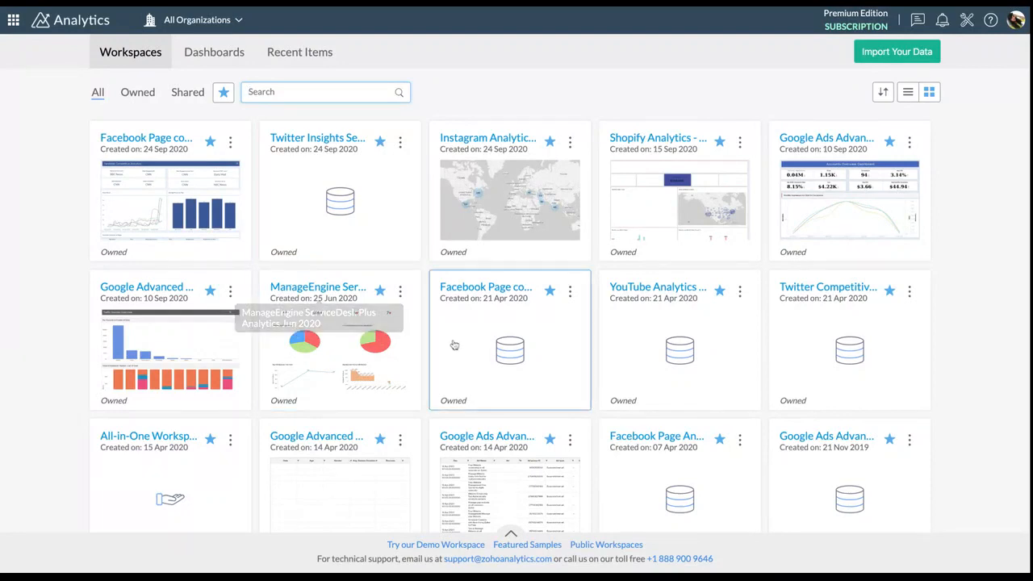
left_click(499, 144)
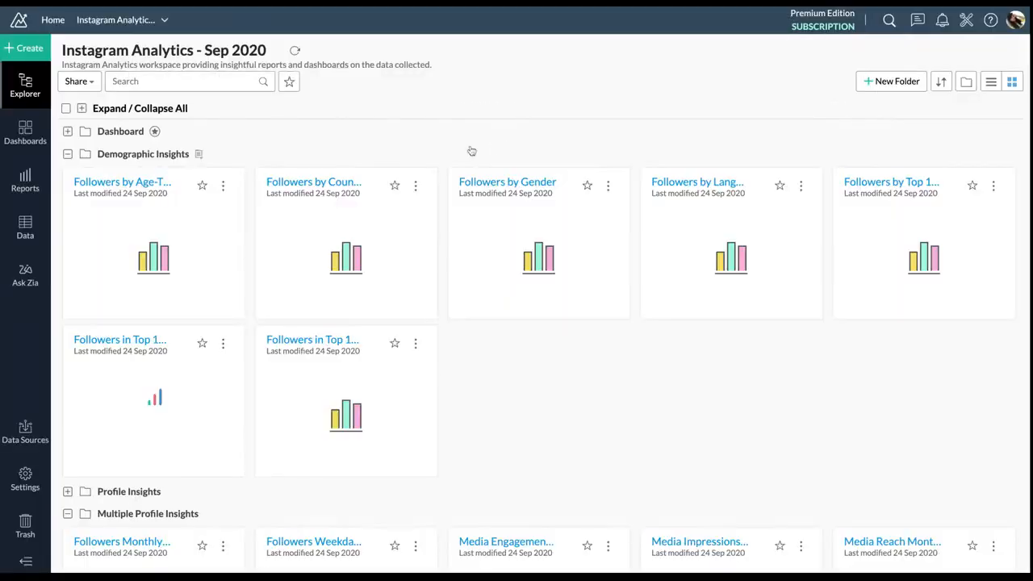
left_click(67, 153)
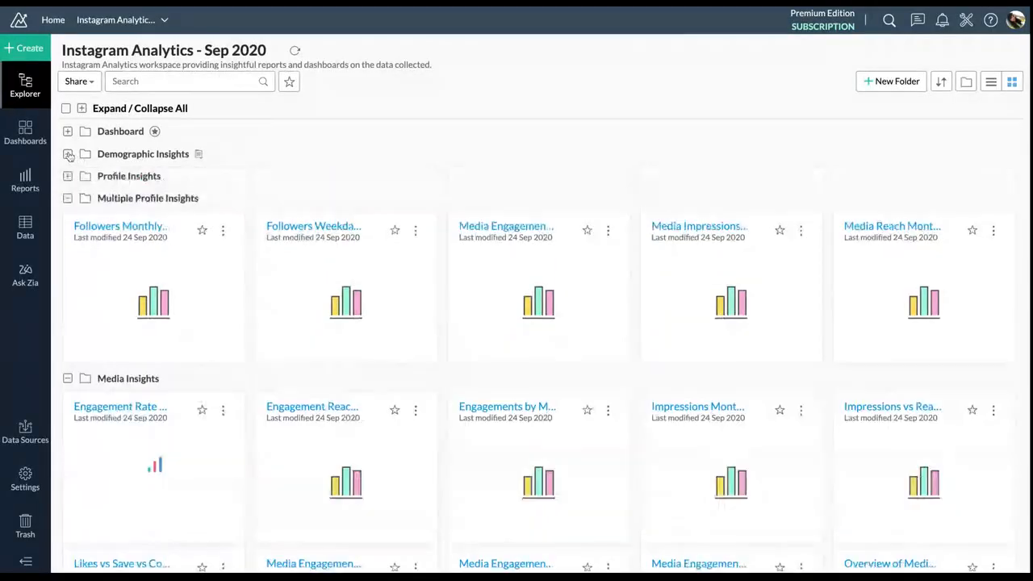
left_click(25, 226)
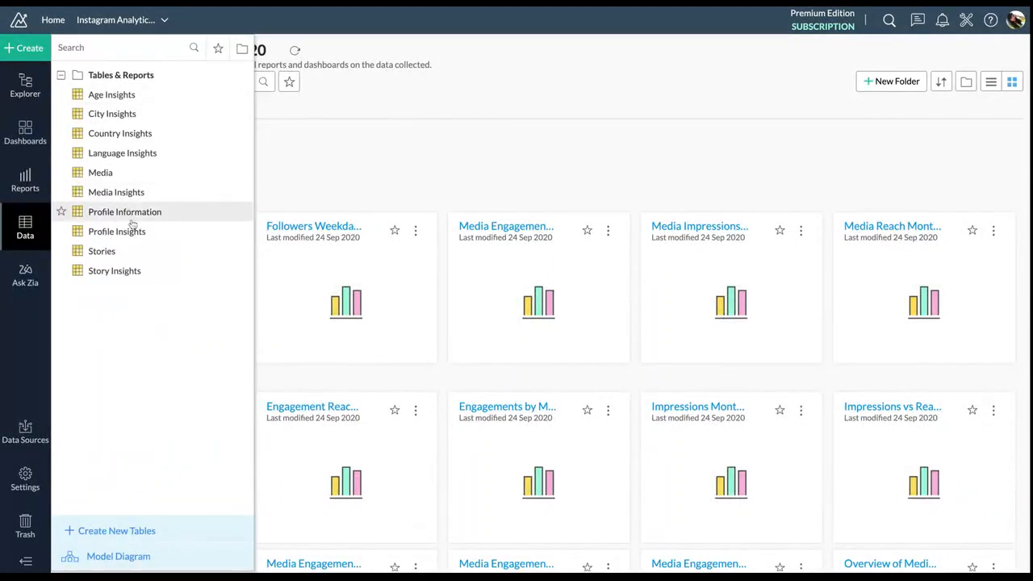
left_click(25, 179)
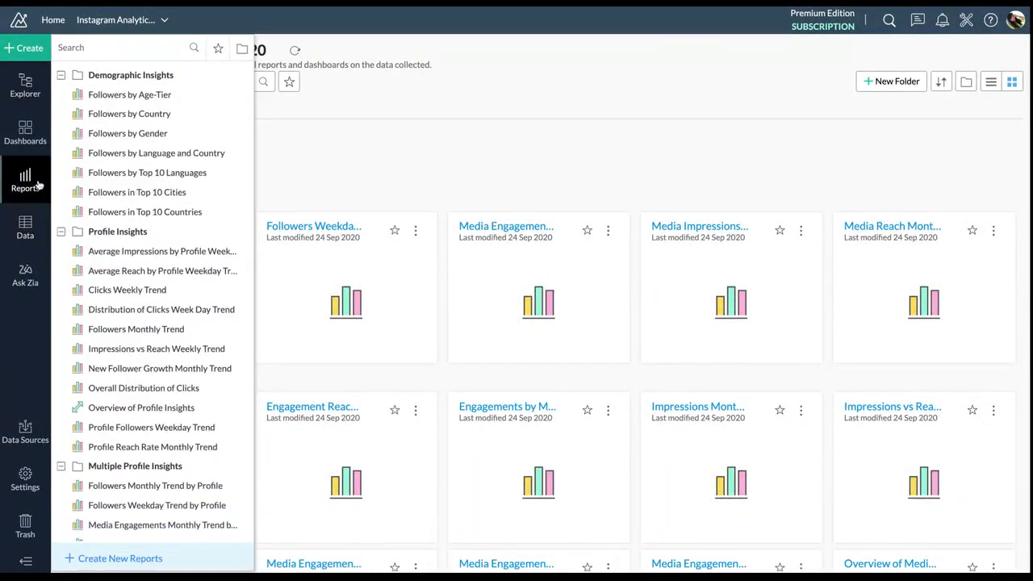
scroll(135, 332, "down", 3)
scroll(135, 331, "down", 1)
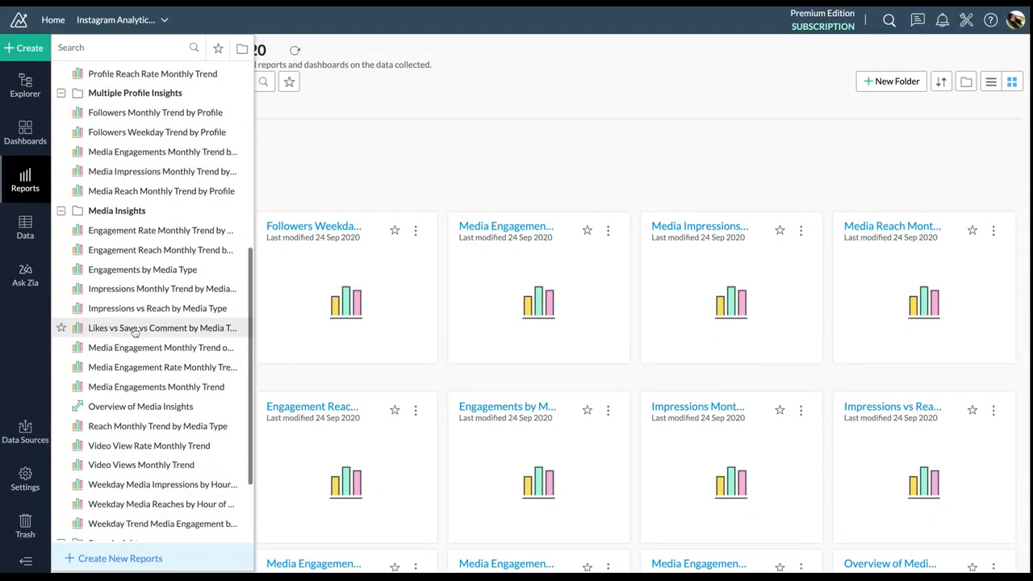
scroll(135, 331, "down", 2)
left_click(25, 139)
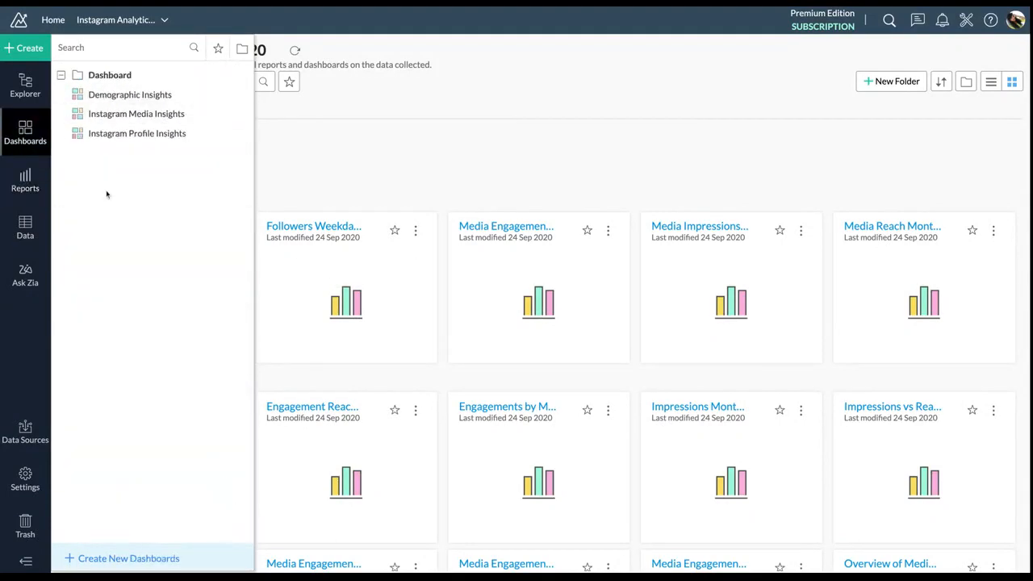
left_click(357, 186)
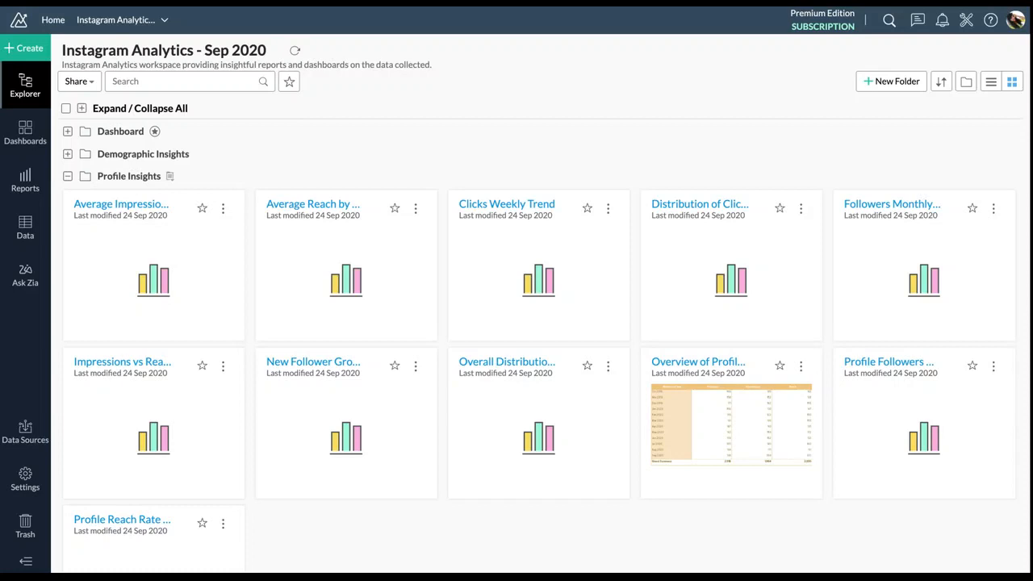
left_click(63, 29)
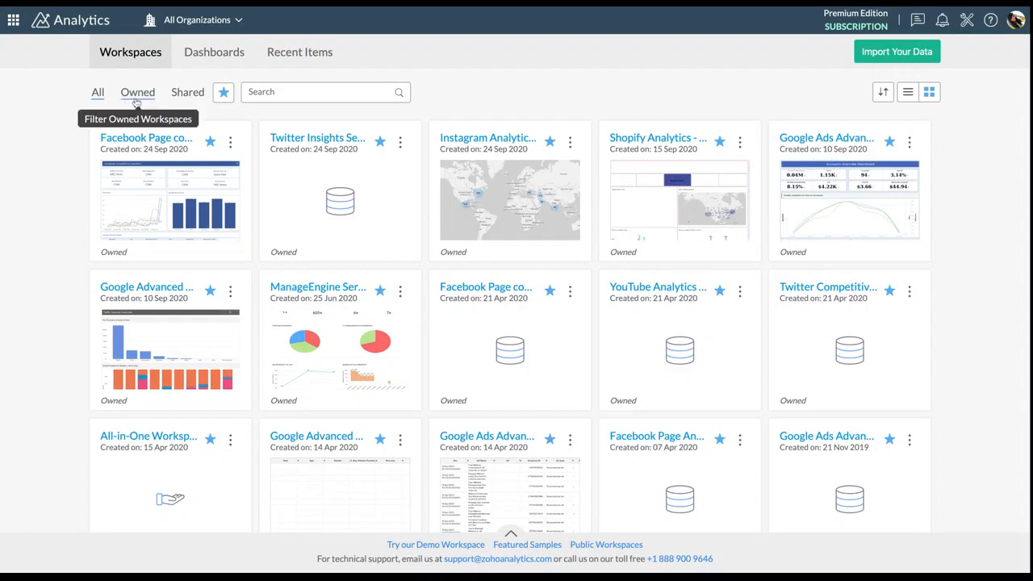
Filter to Owned, then Shared items, and view the shared Dashboards listing
left_click(137, 97)
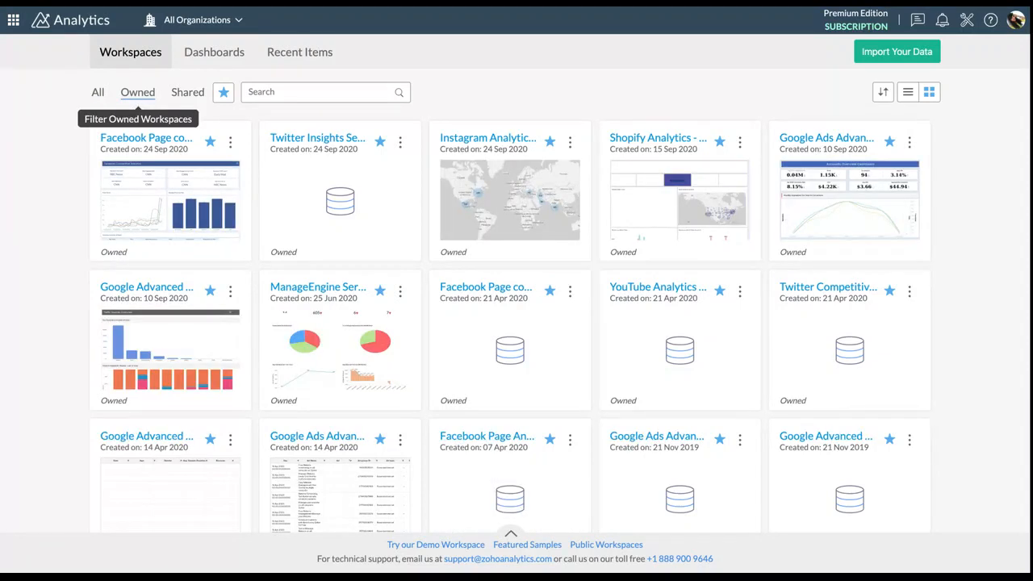
left_click(196, 93)
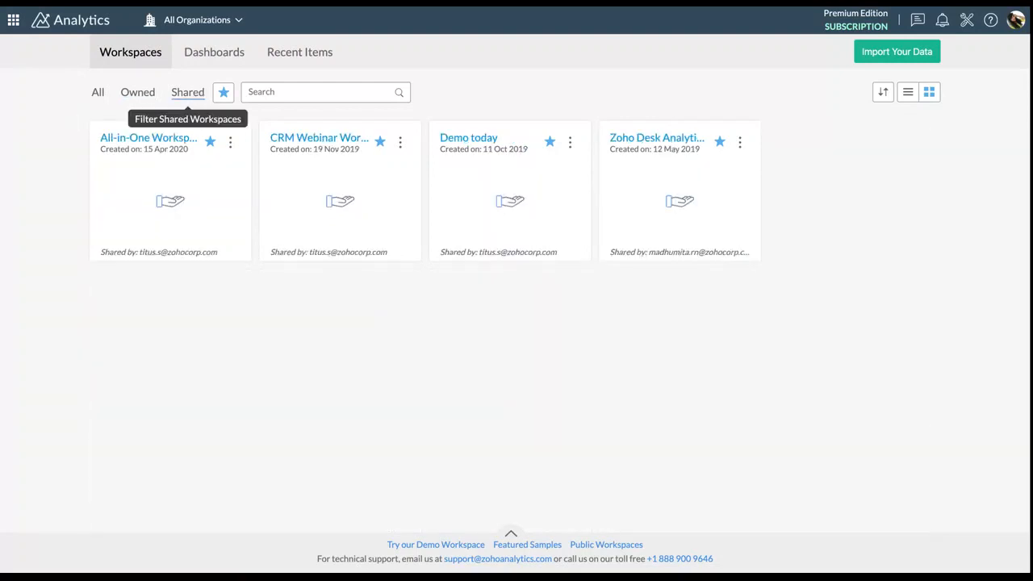
left_click(209, 46)
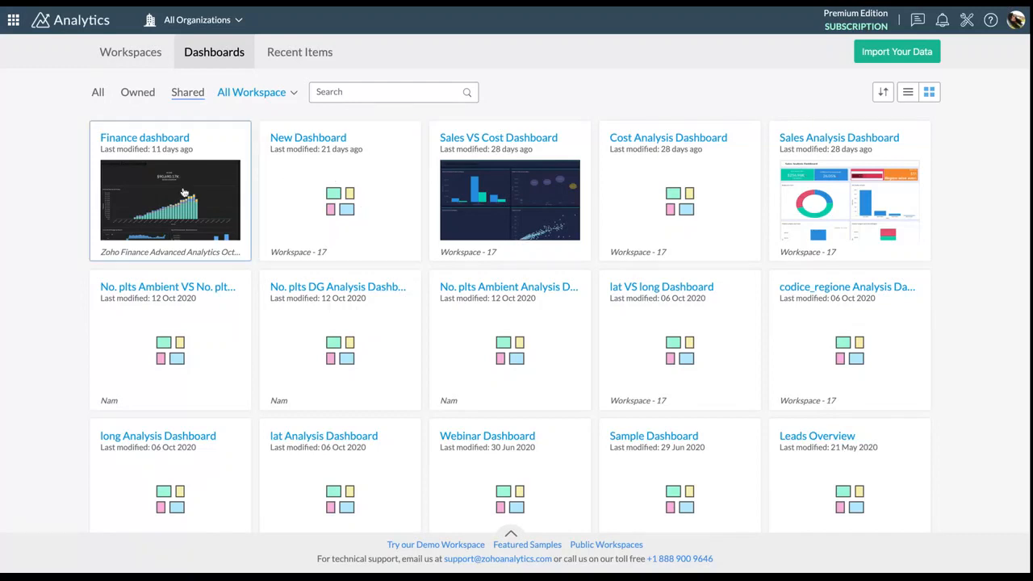
Check the workspace filter and Recent Items, then return to the four shared workspaces
left_click(274, 93)
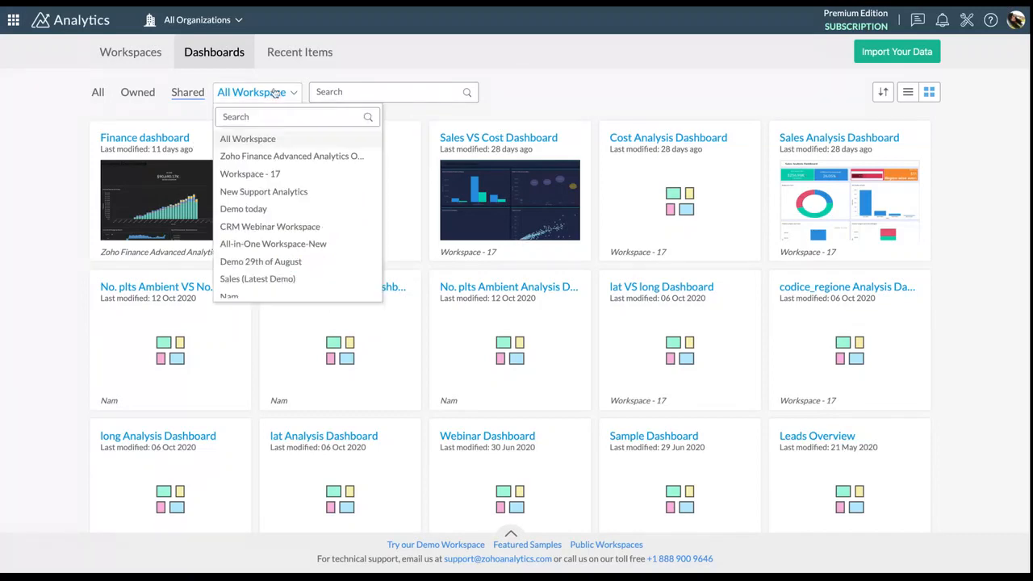
left_click(424, 66)
left_click(282, 60)
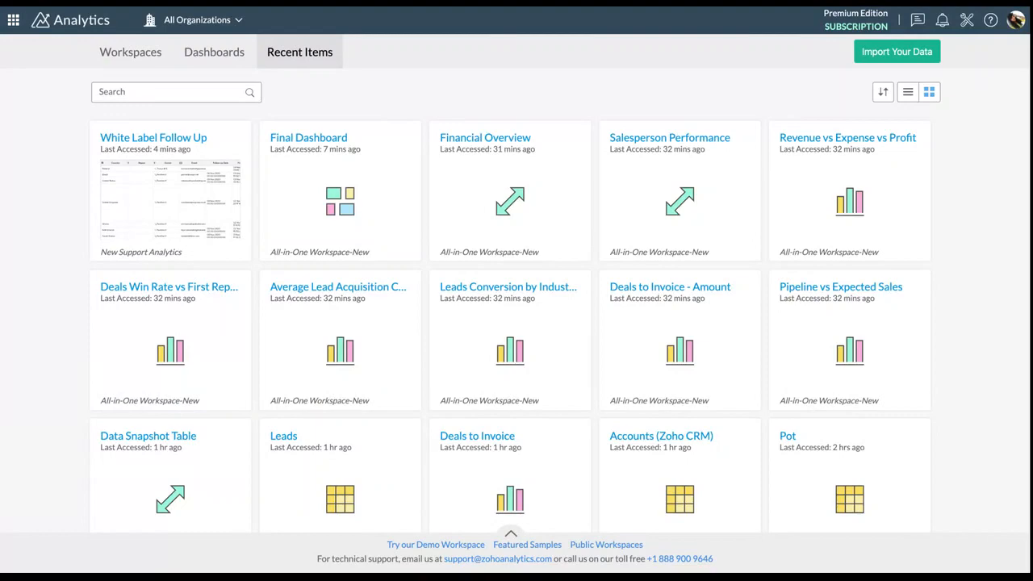
scroll(341, 231, "down", 3)
scroll(341, 233, "up", 3)
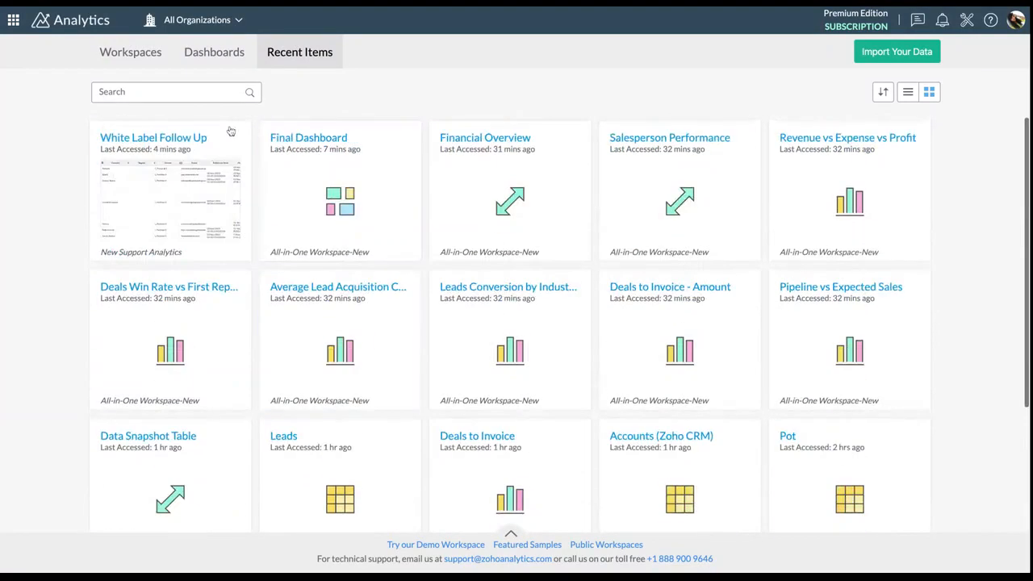
left_click(136, 51)
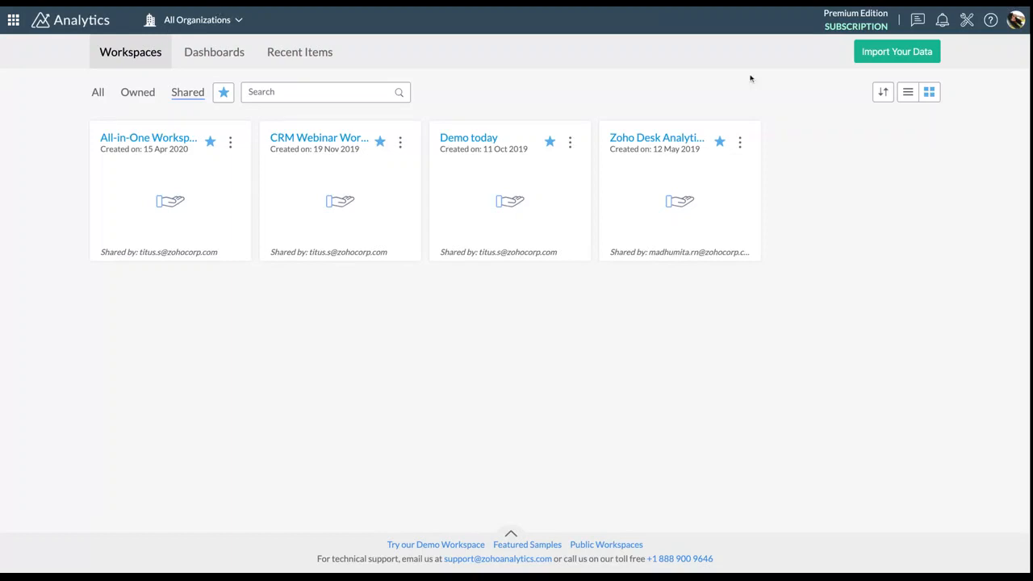
Start a new data import and pick the Zoho Finance connector from the source grid
left_click(896, 55)
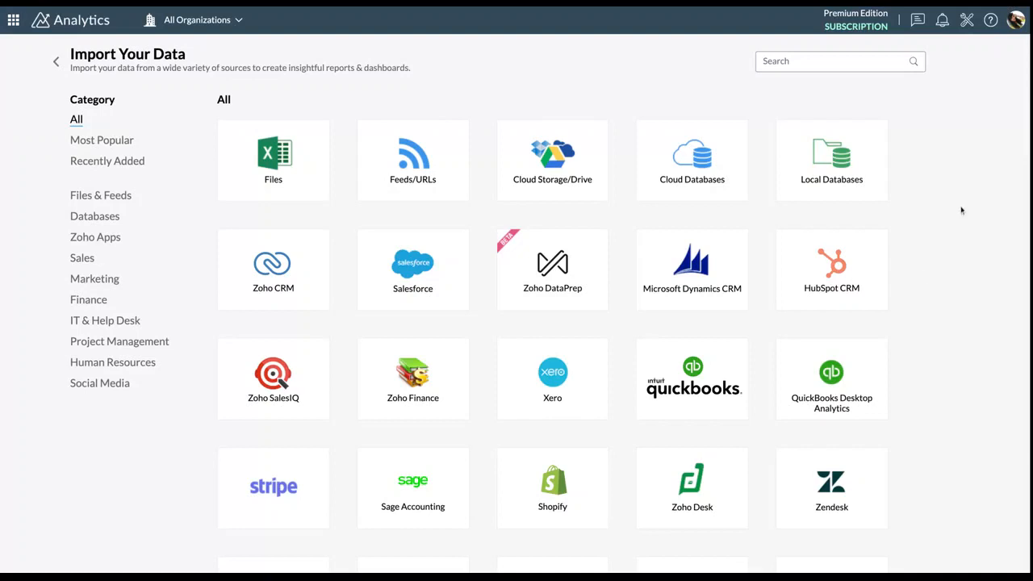
scroll(920, 277, "down", 1)
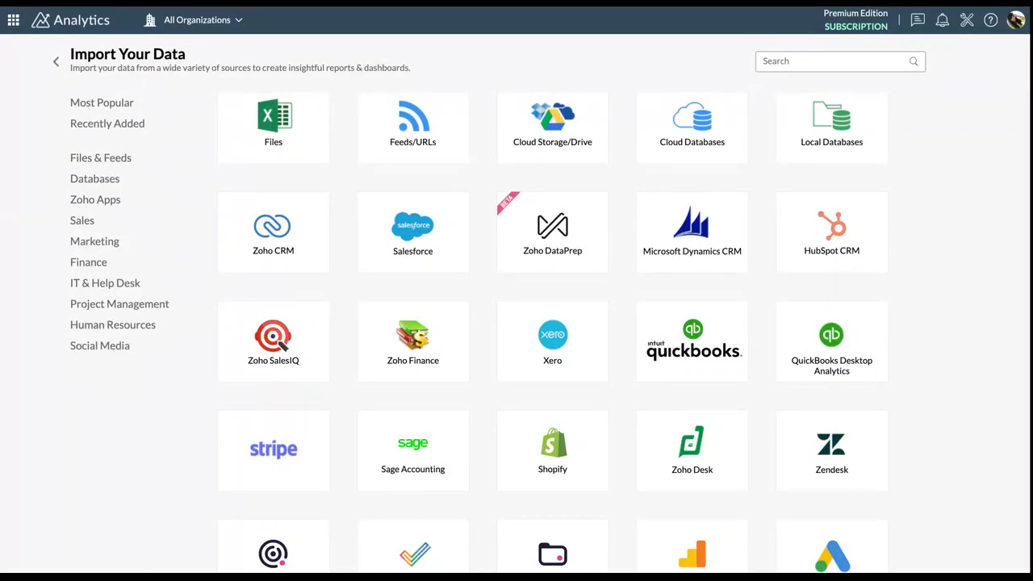
scroll(906, 350, "down", 3)
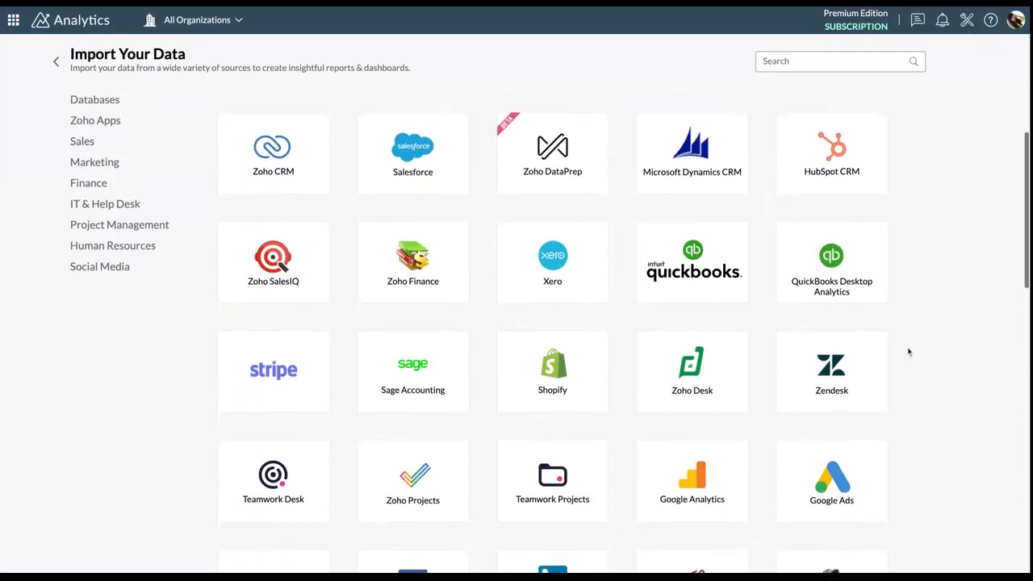
left_click(433, 235)
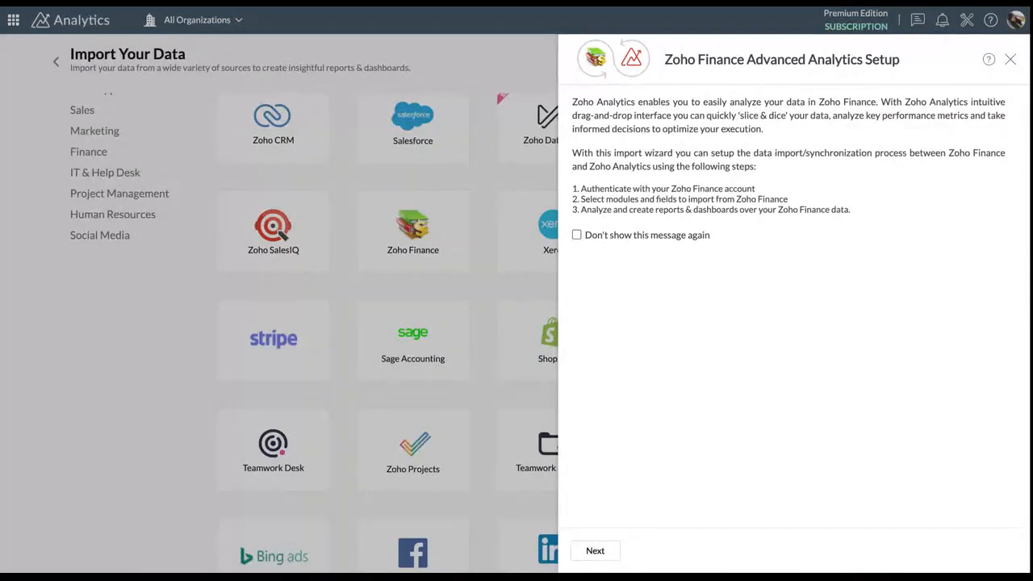
Keep organization ABC and set the Zoho Finance sync frequency to Hourly, every 3 Hours
left_click(597, 552)
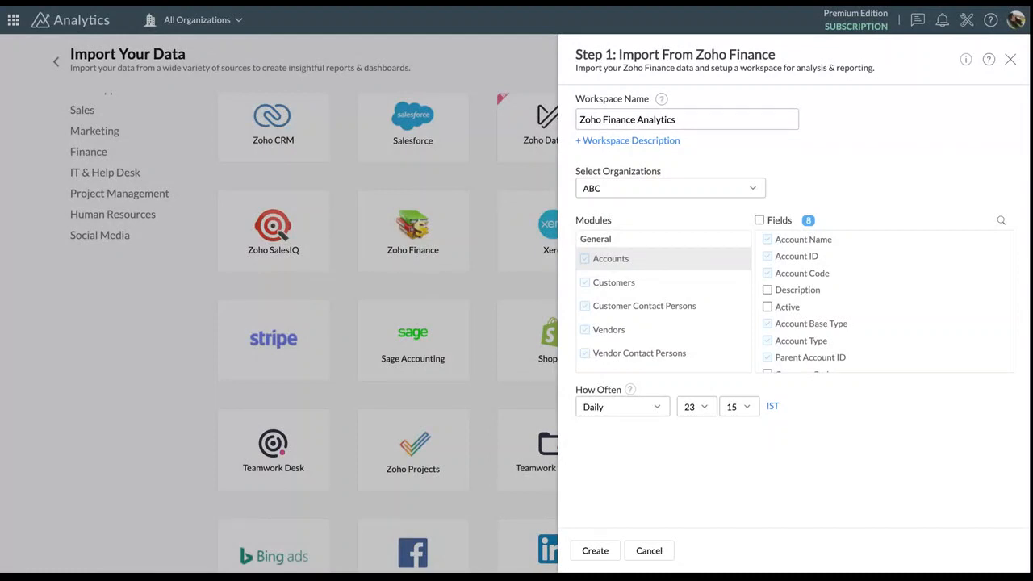
left_click(684, 195)
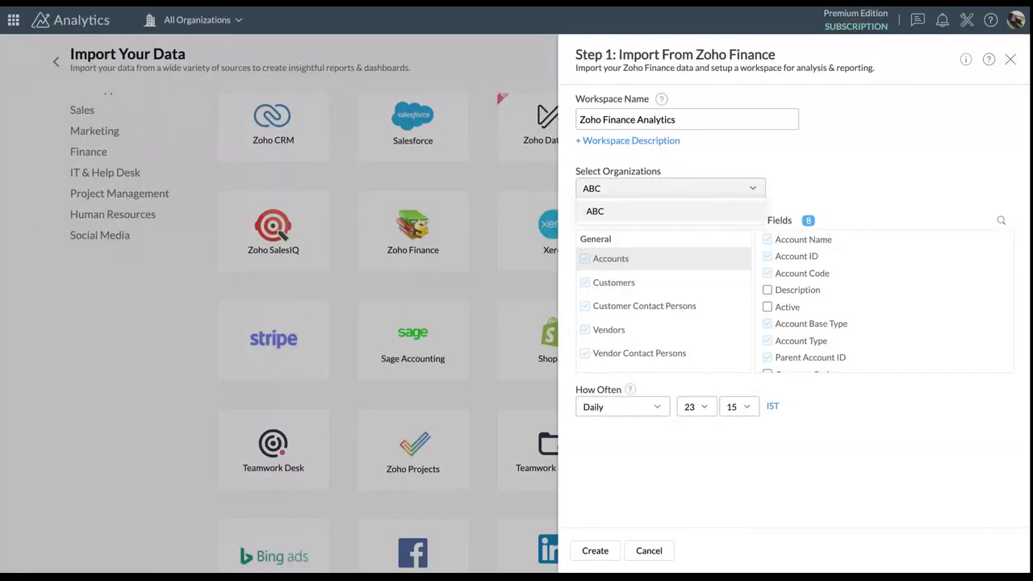
left_click(688, 211)
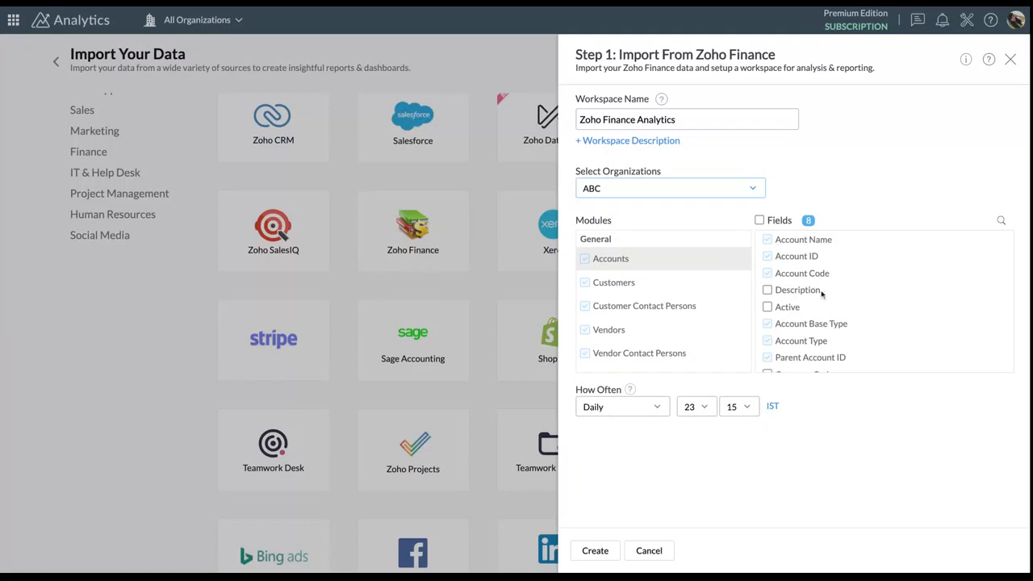
scroll(822, 317, "down", 1)
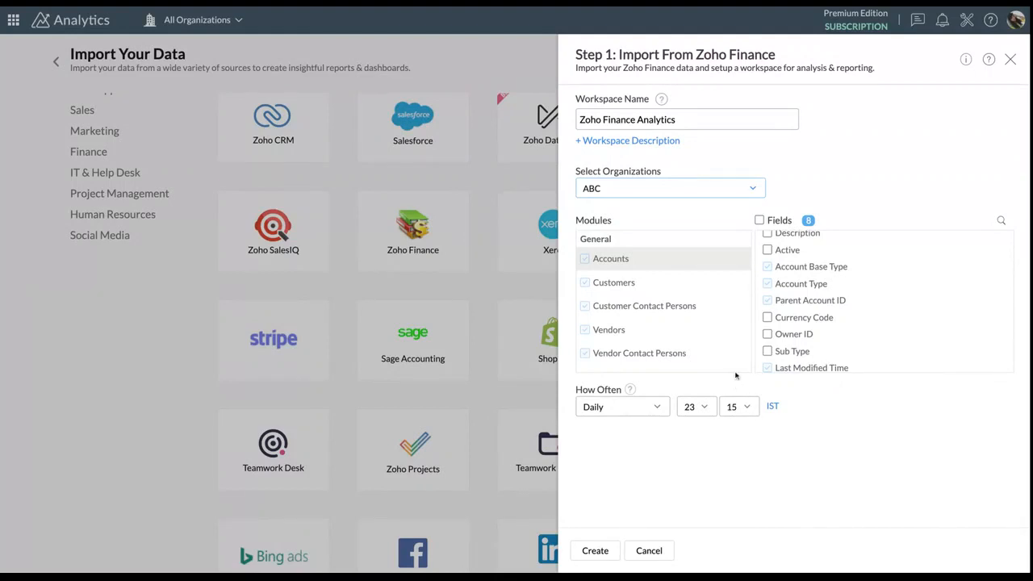
left_click(650, 406)
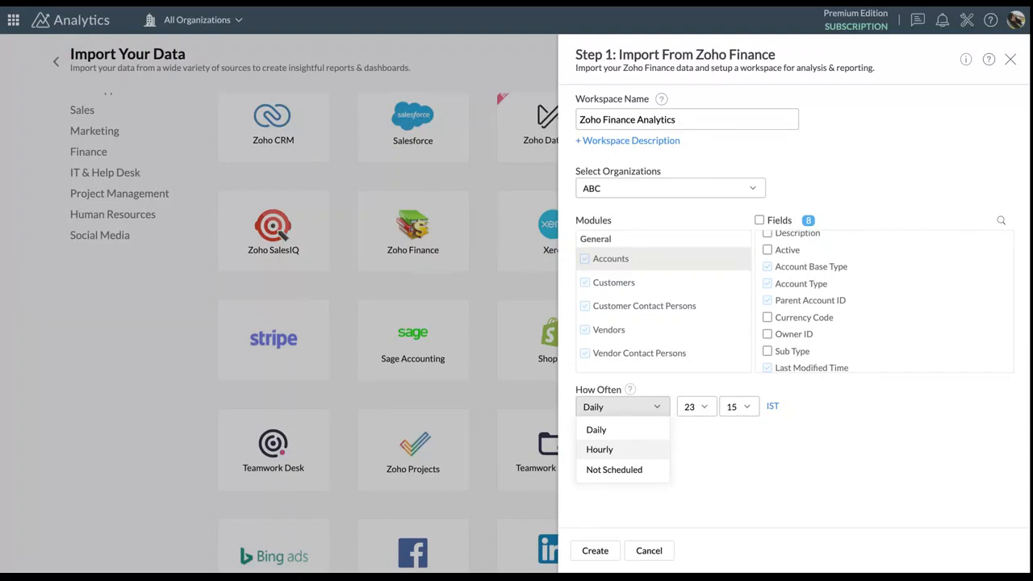
left_click(599, 450)
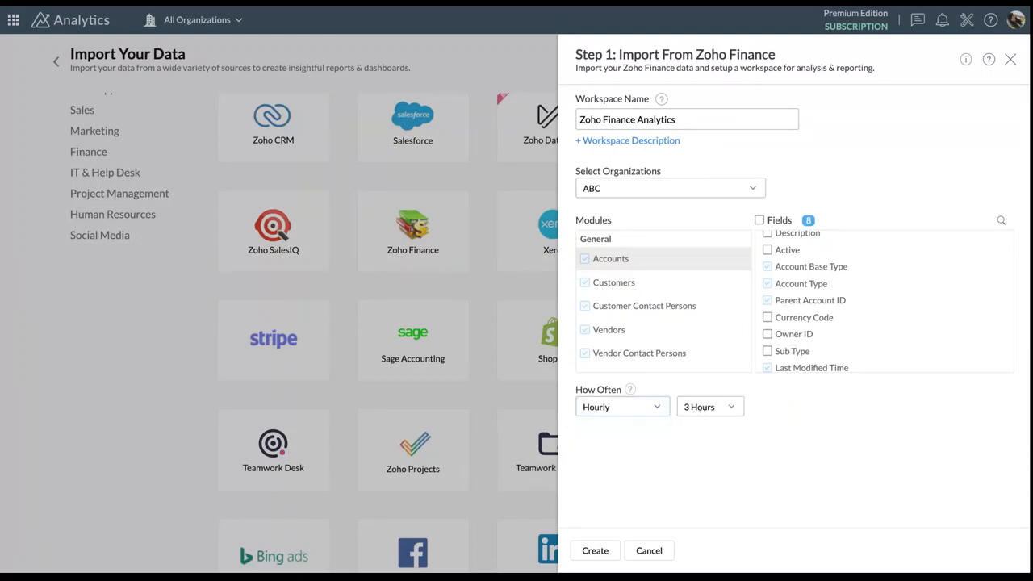
left_click(655, 410)
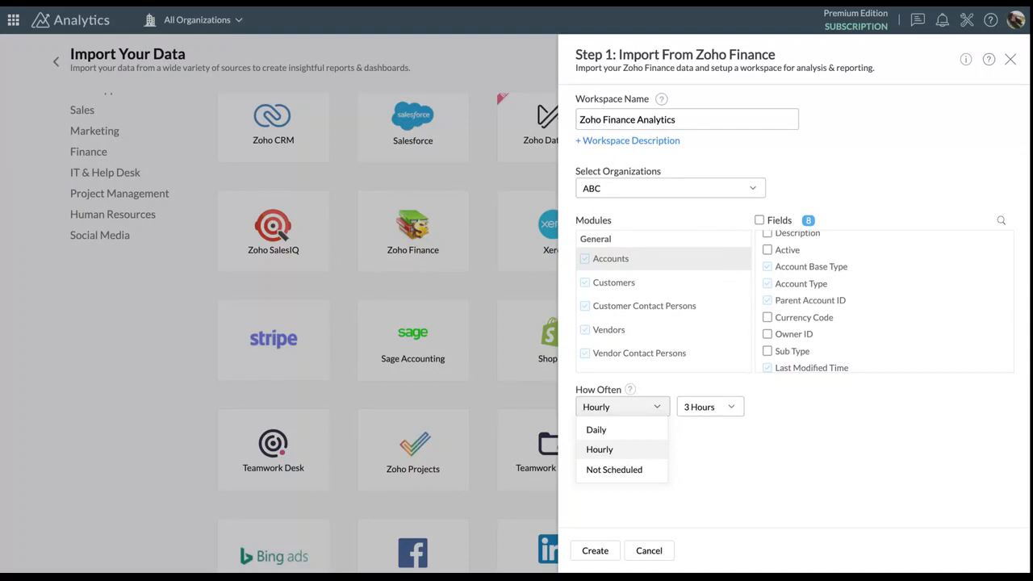
left_click(599, 450)
Close the Zoho Finance import and open the All-in-One Workspace-New workspace
left_click(648, 550)
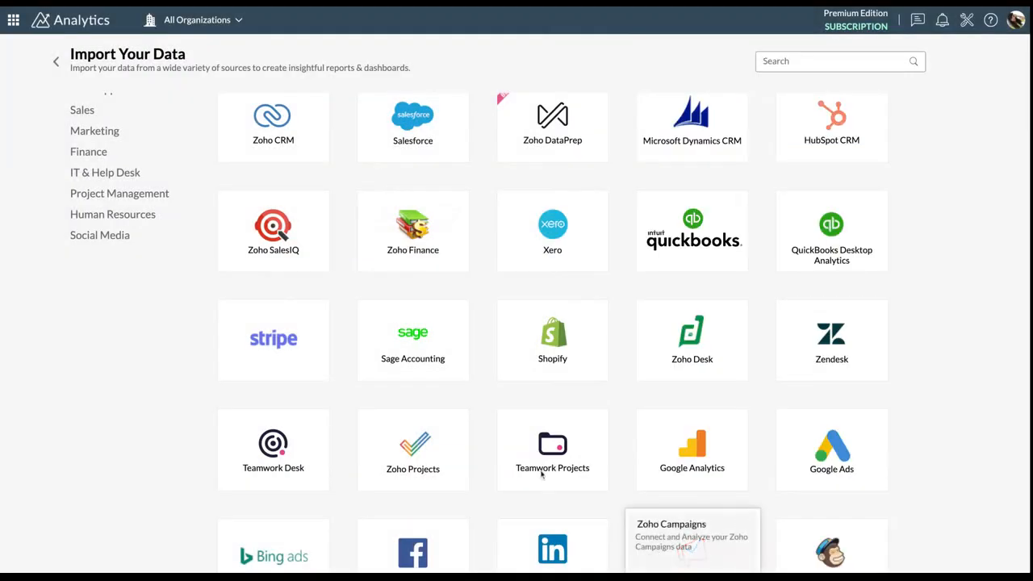
left_click(56, 61)
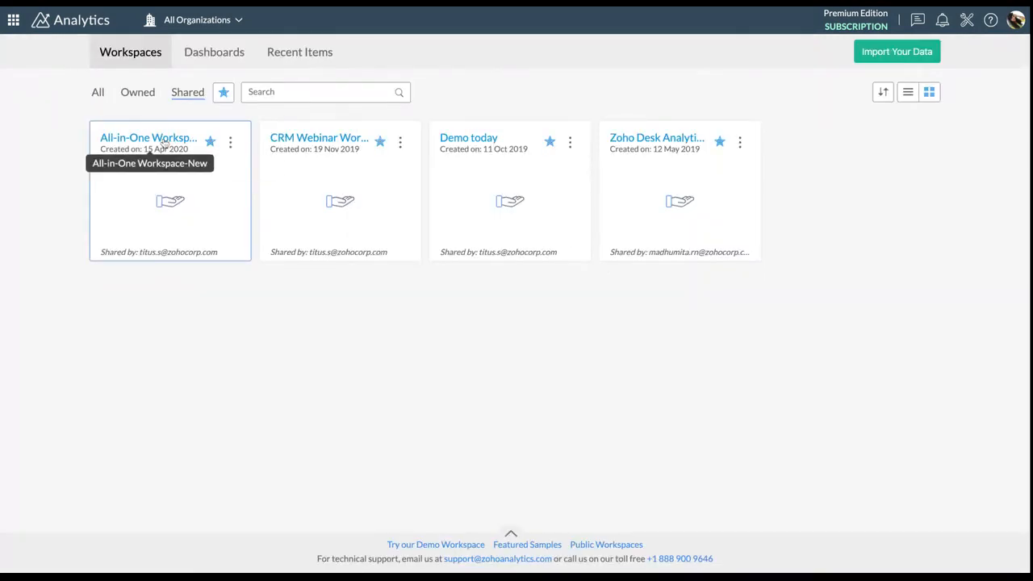
left_click(164, 143)
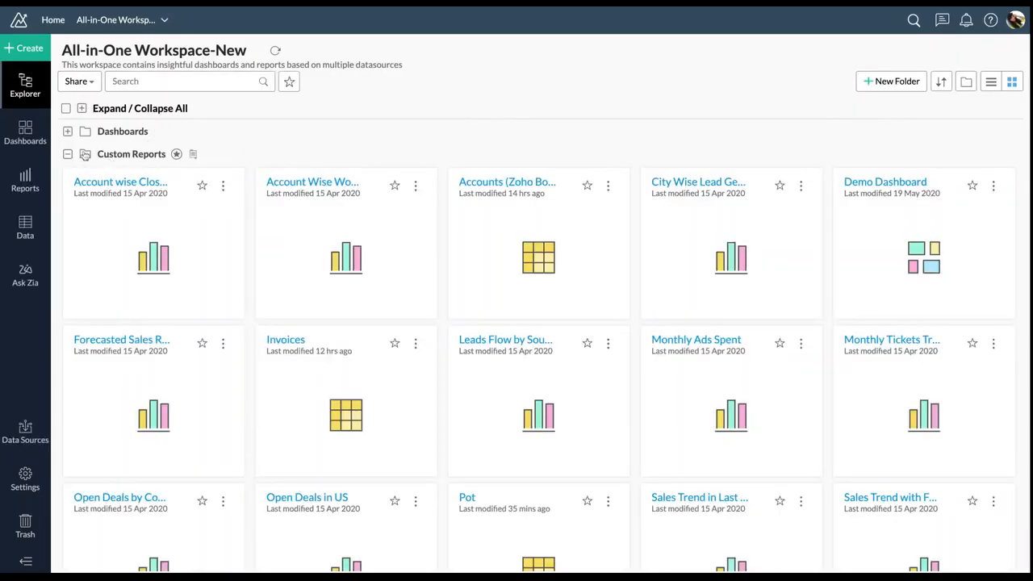
Collapse the Custom Reports folder and briefly expand, then collapse, the Dashboards folder
left_click(68, 154)
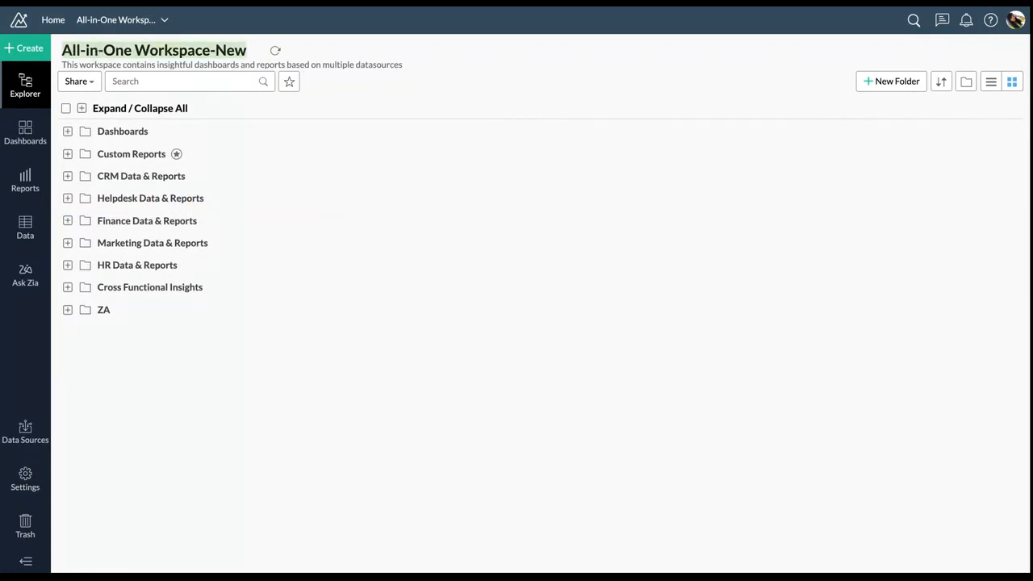
left_click(348, 131)
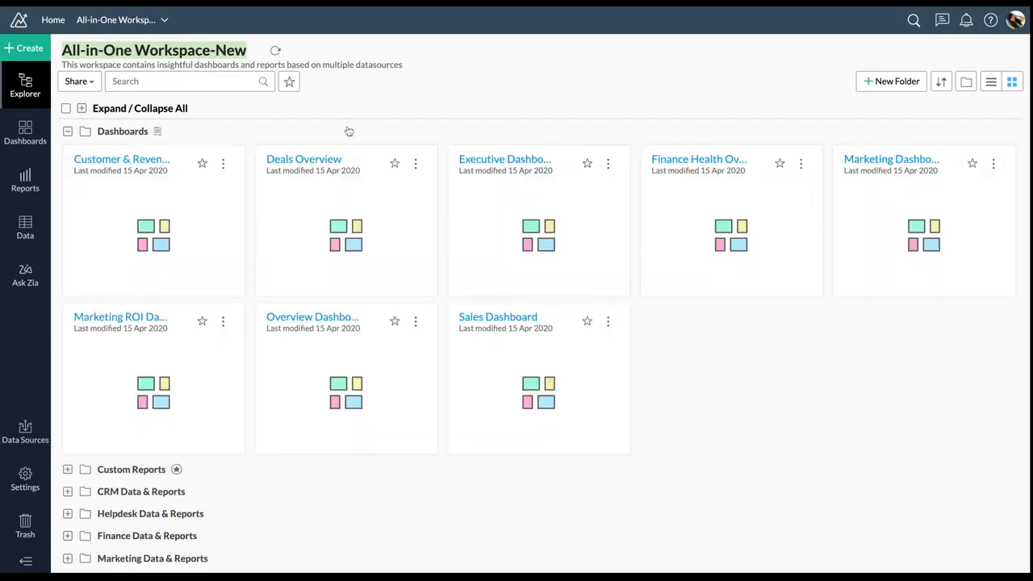
left_click(68, 132)
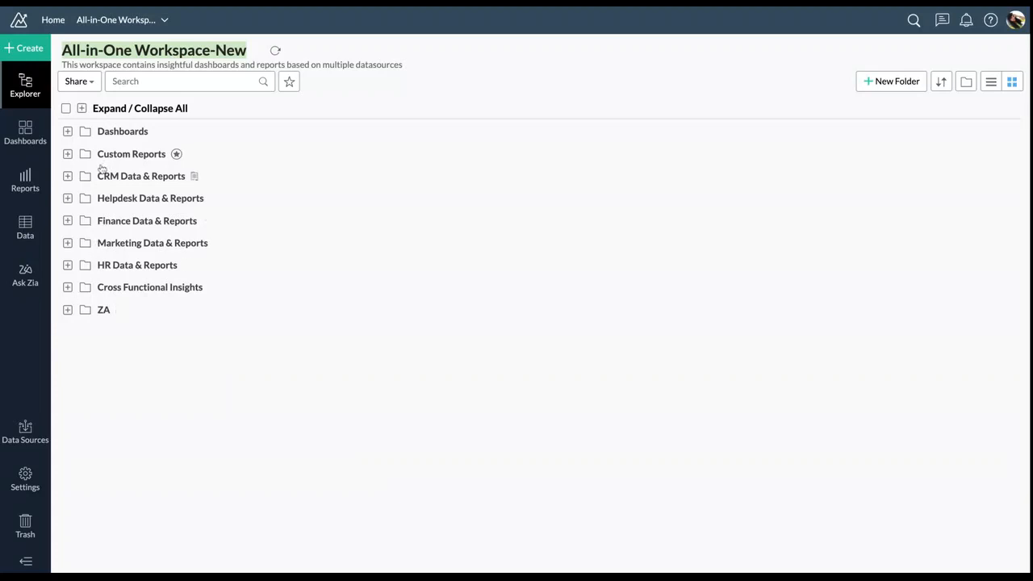
Expand and collapse Helpdesk Data & Reports, then expand the Cross Functional Insights folder
left_click(67, 198)
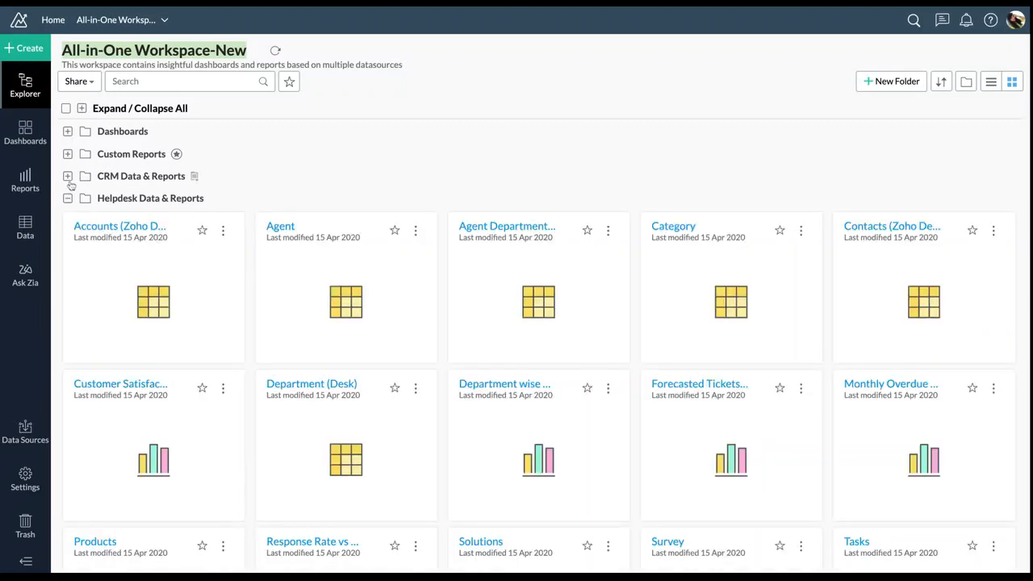
left_click(68, 200)
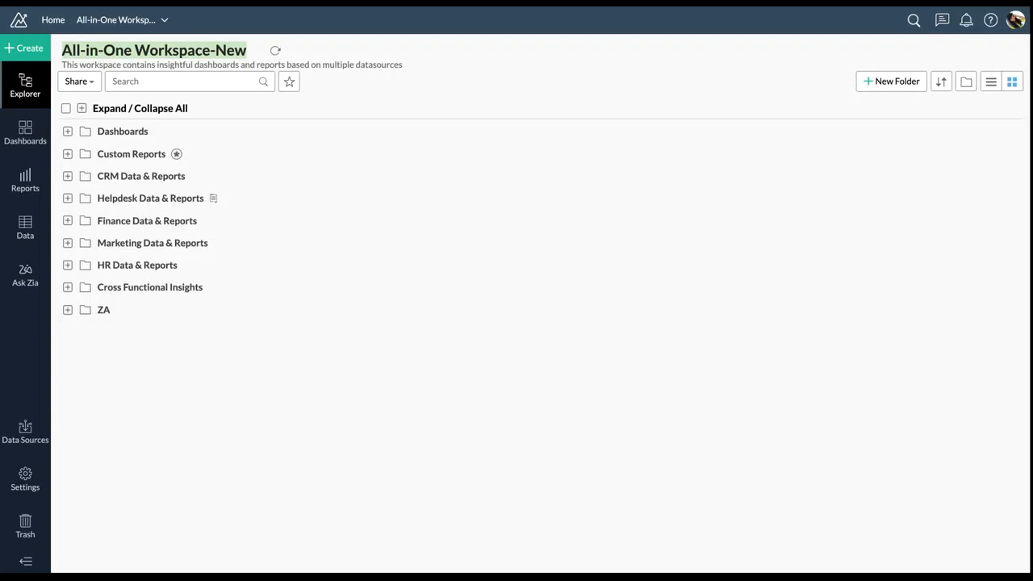
left_click(26, 229)
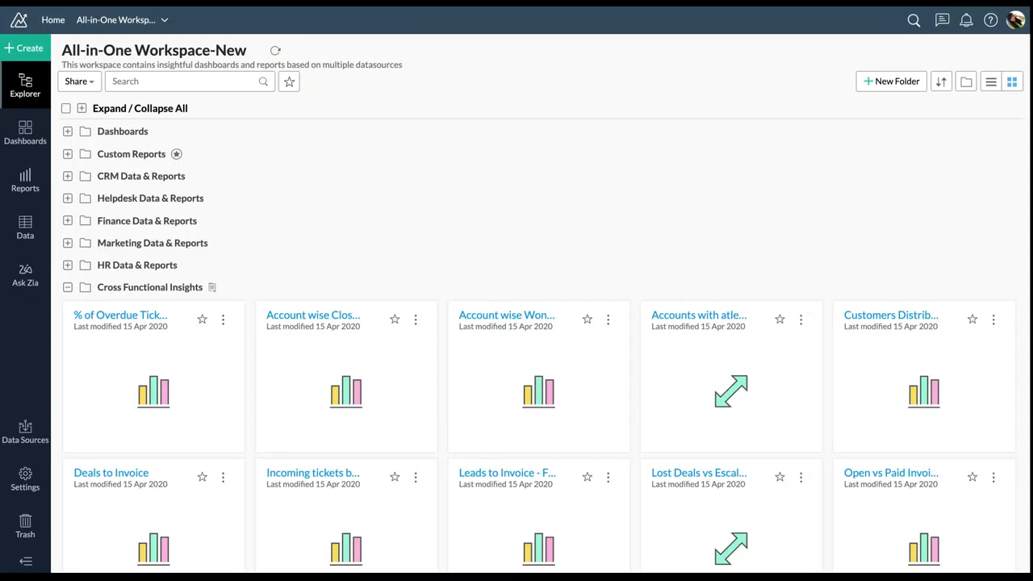
Collapse Cross Functional Insights and open the Data panel listing tables by folder
left_click(67, 288)
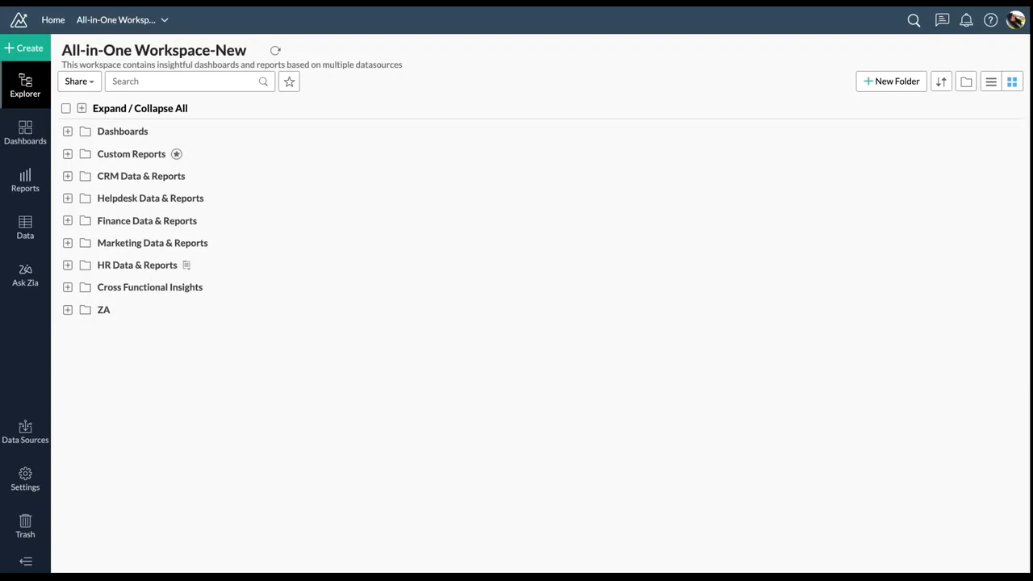
left_click(14, 232)
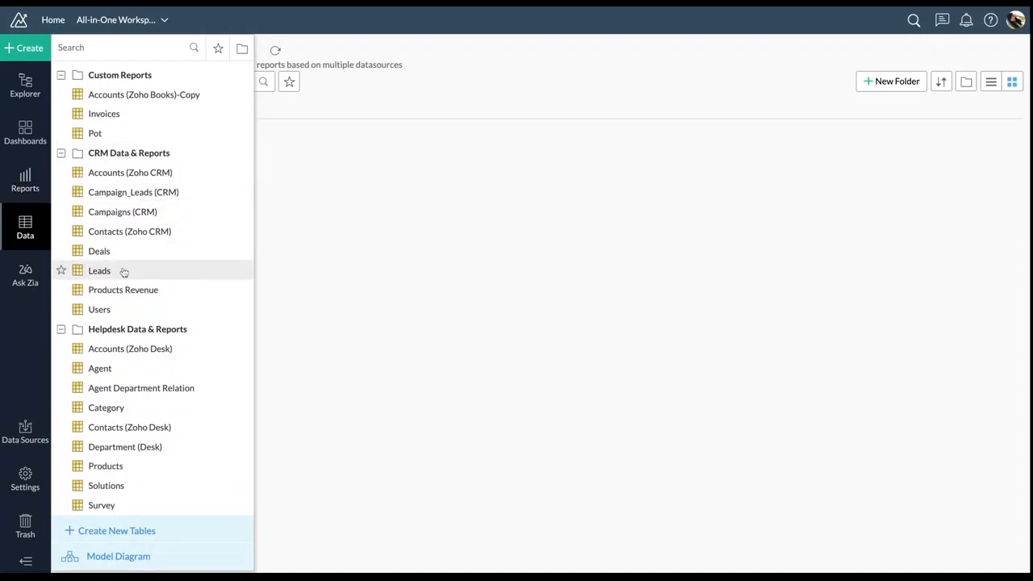
Collapse the CRM, Finance, Helpdesk, HR and Marketing Data & Reports folders in the Data panel
left_click(61, 153)
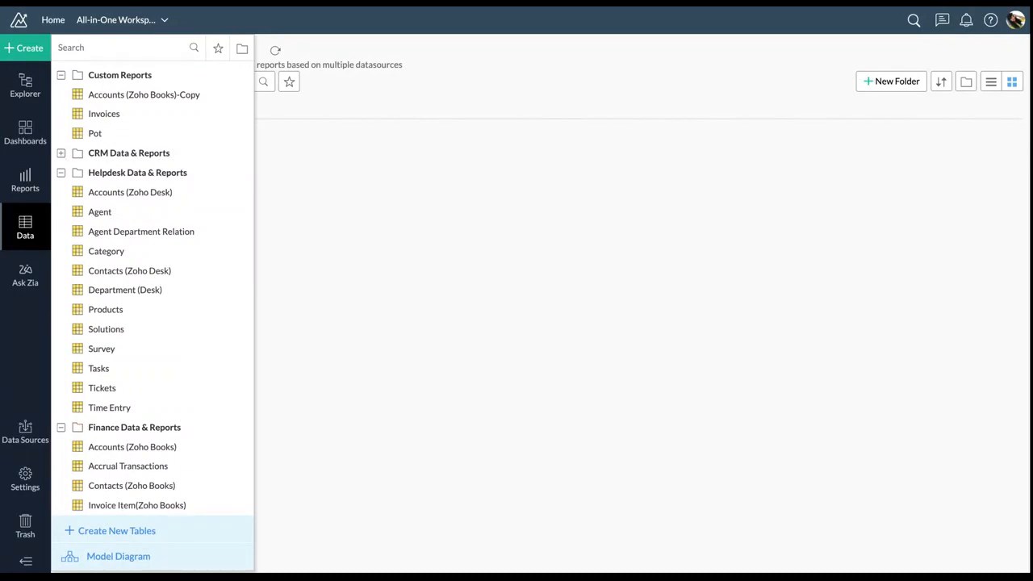
scroll(113, 266, "down", 5)
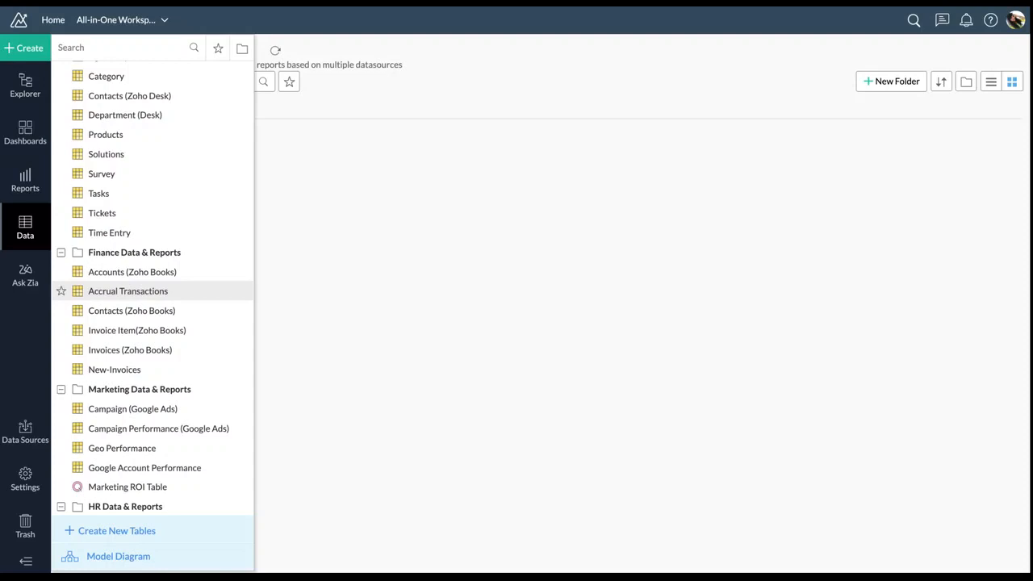
left_click(61, 252)
scroll(101, 256, "up", 3)
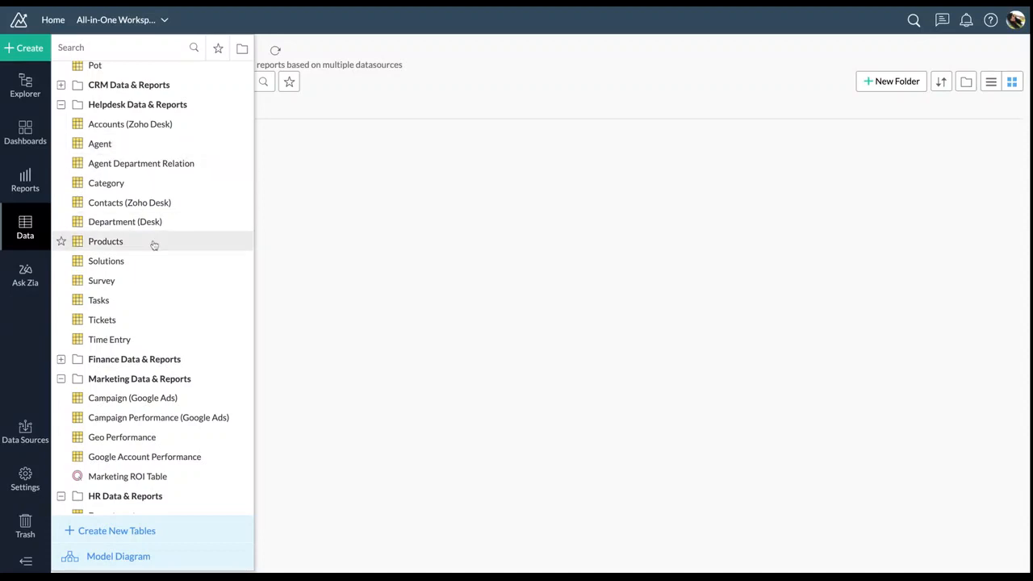
left_click(61, 106)
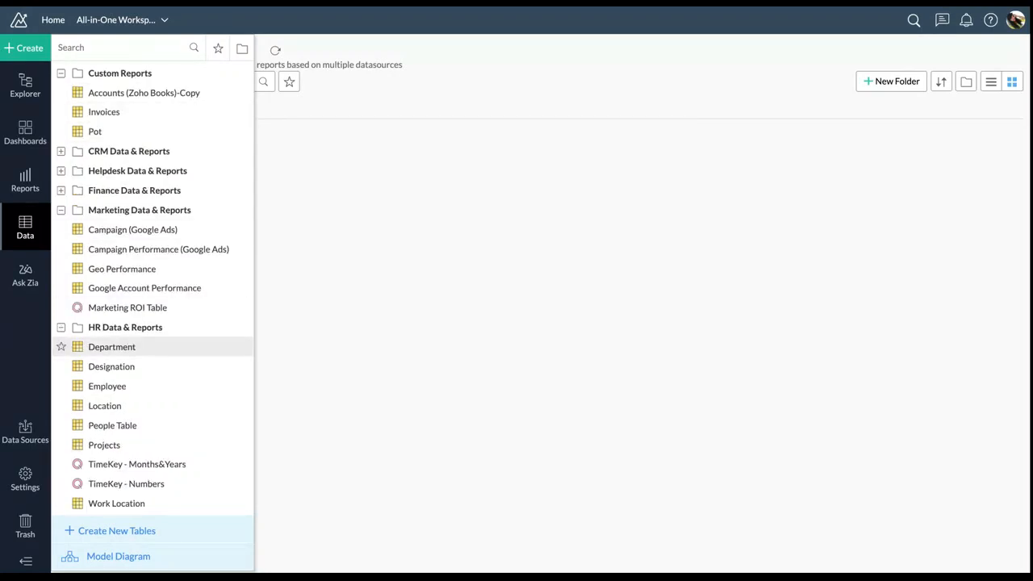
left_click(61, 327)
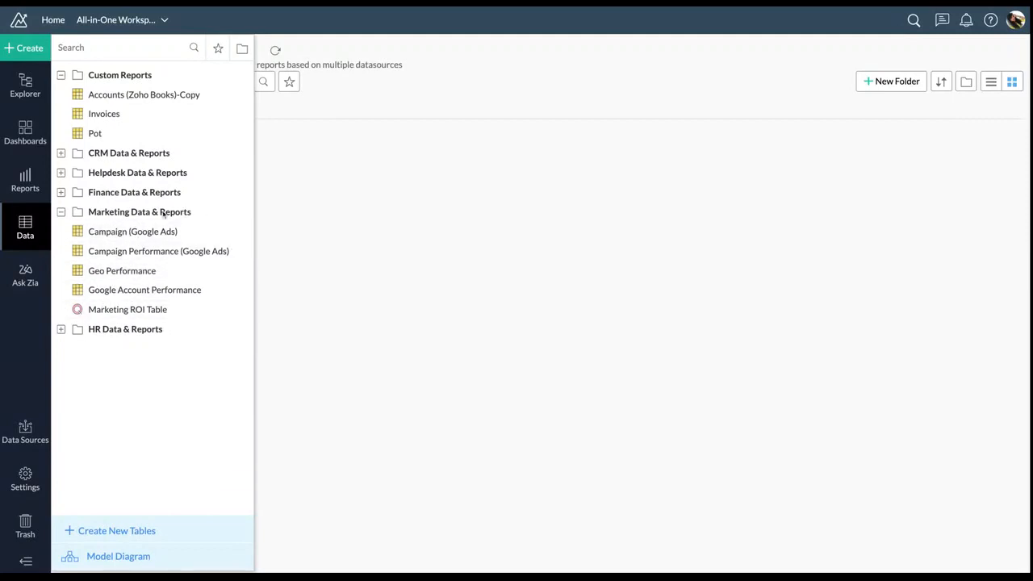
left_click(60, 213)
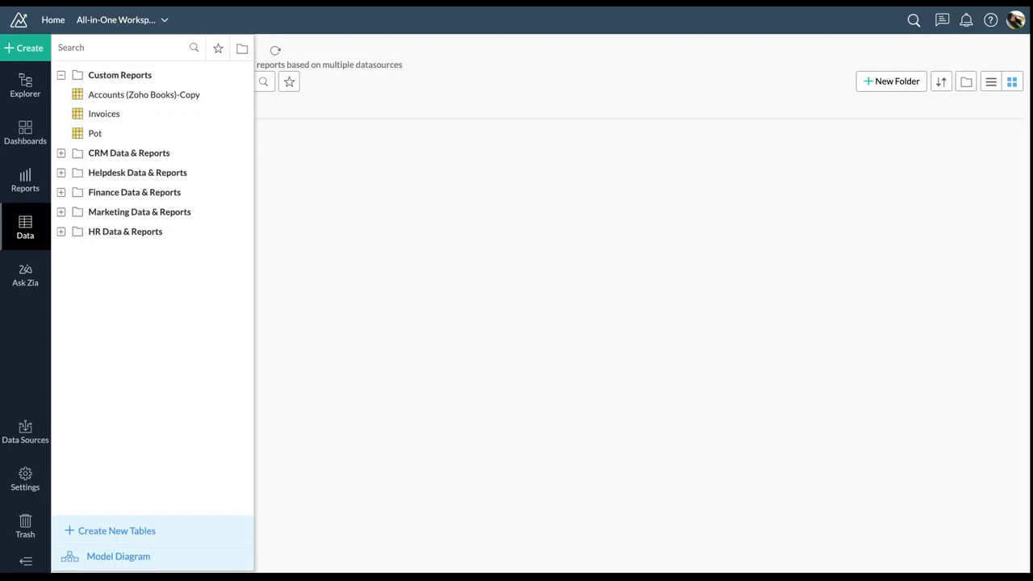
Close the table list, collapse CRM Data & Reports, and show the Create menu
left_click(301, 174)
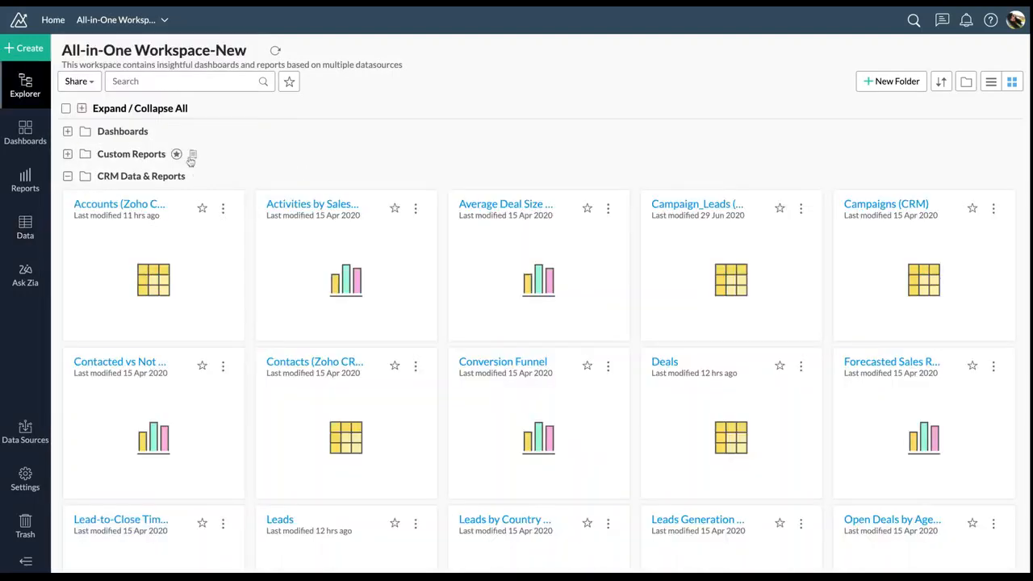
left_click(68, 177)
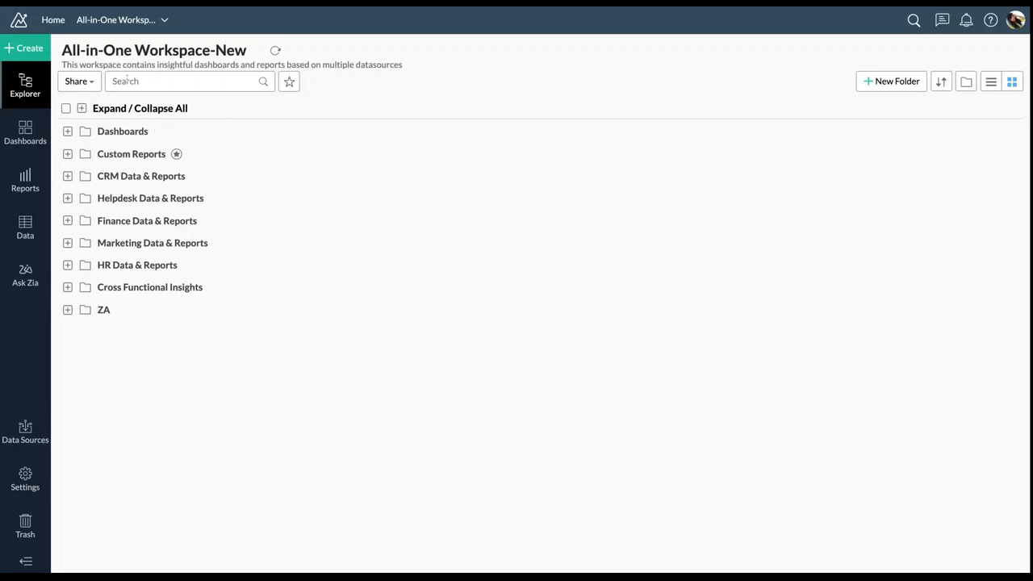
left_click(28, 54)
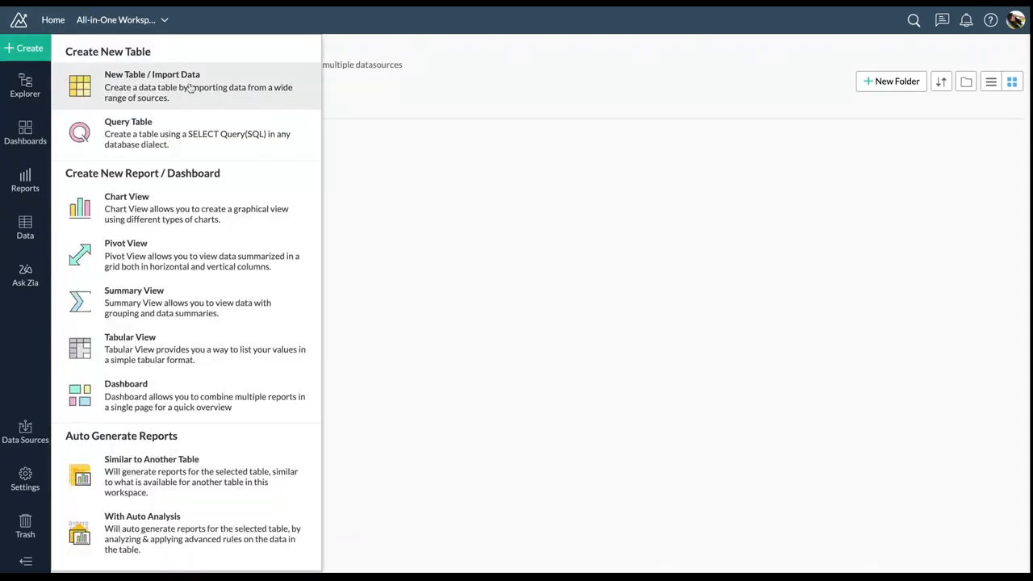
Start a New Table / Import Data tab, then go back to the Explorer folder list
left_click(190, 88)
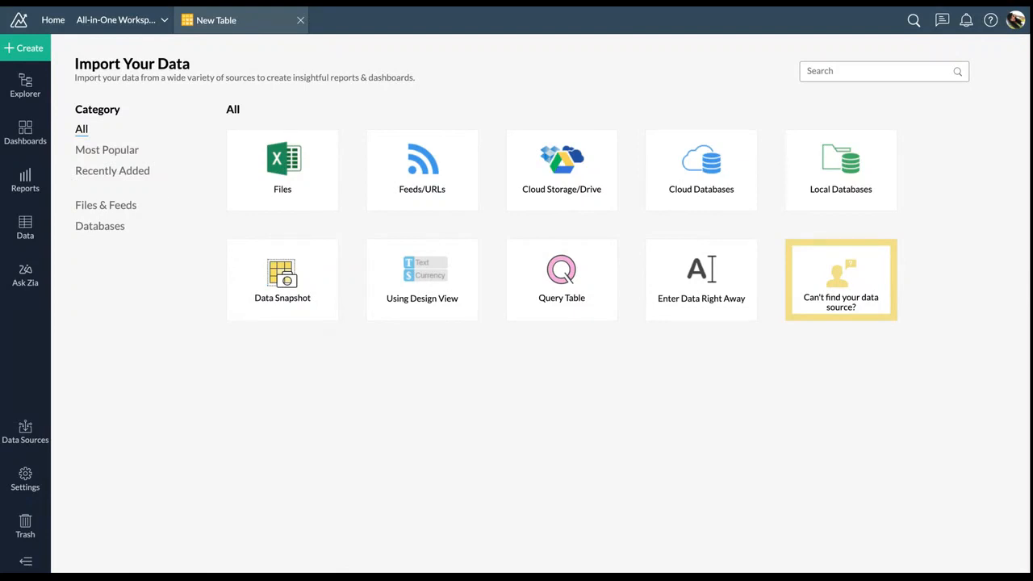
left_click(33, 95)
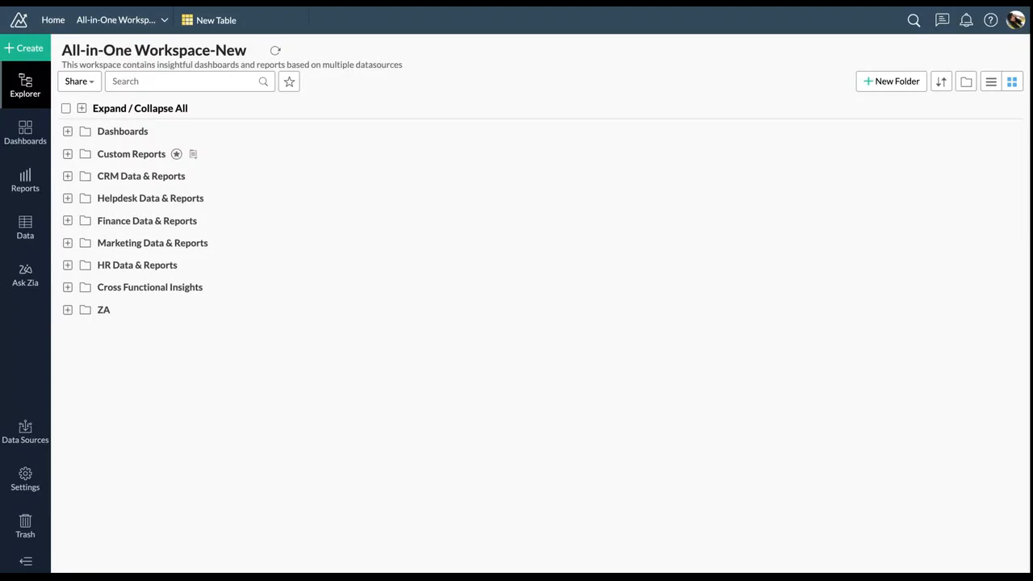
Open Accounts (Zoho Books)-Copy from Custom Reports, check its model diagram, then open the Data list
left_click(68, 154)
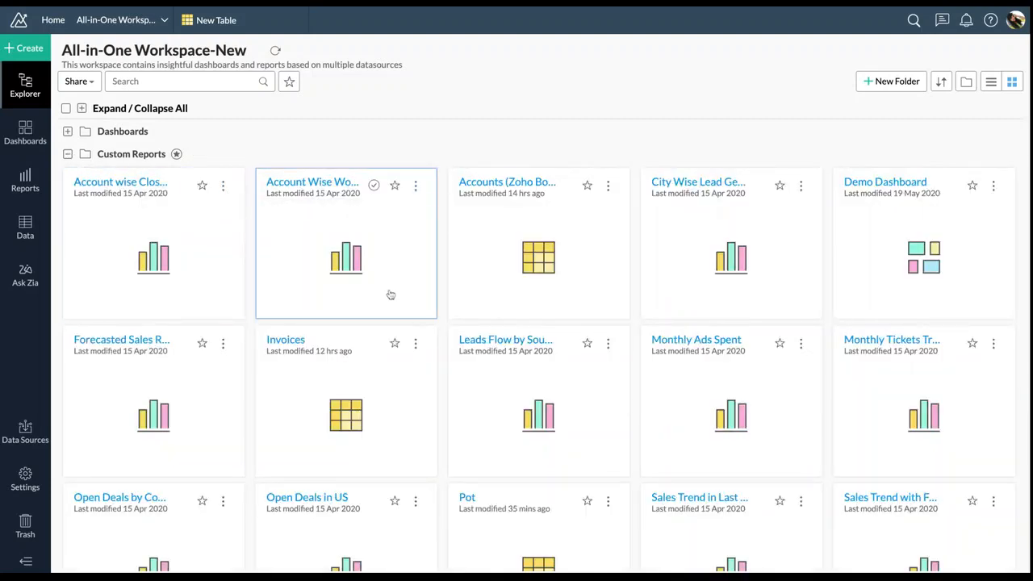
left_click(494, 184)
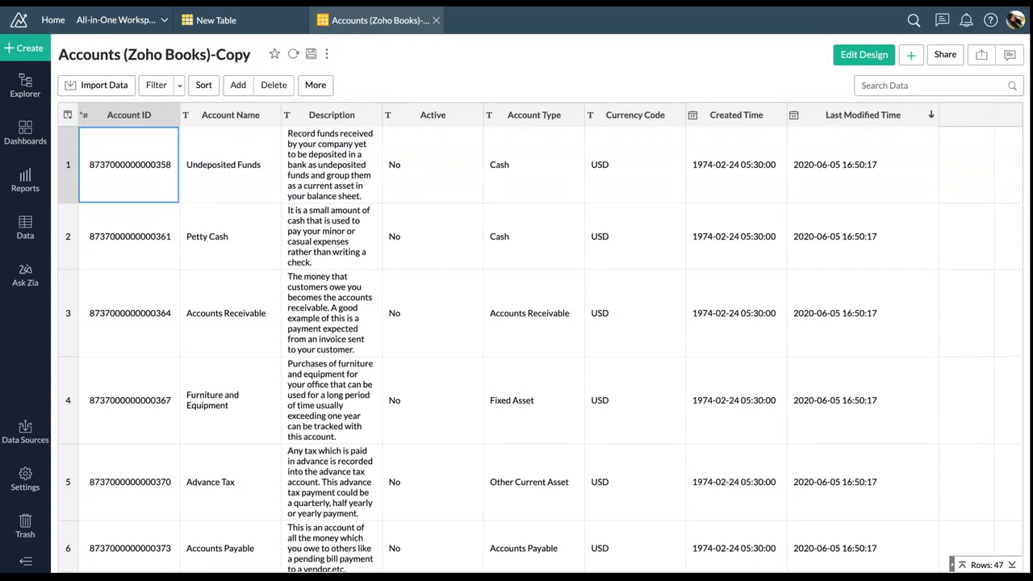
left_click(326, 92)
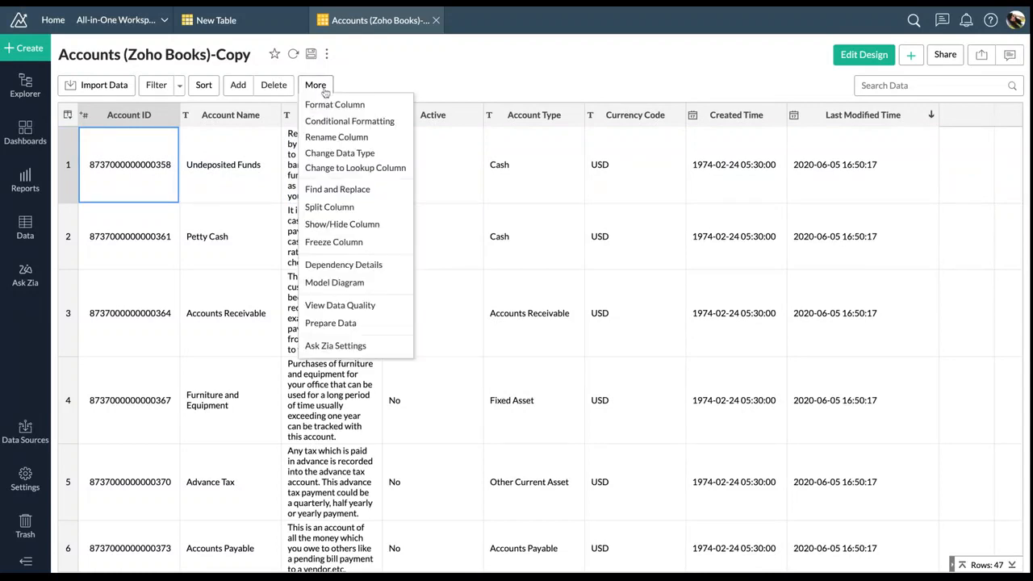
left_click(334, 282)
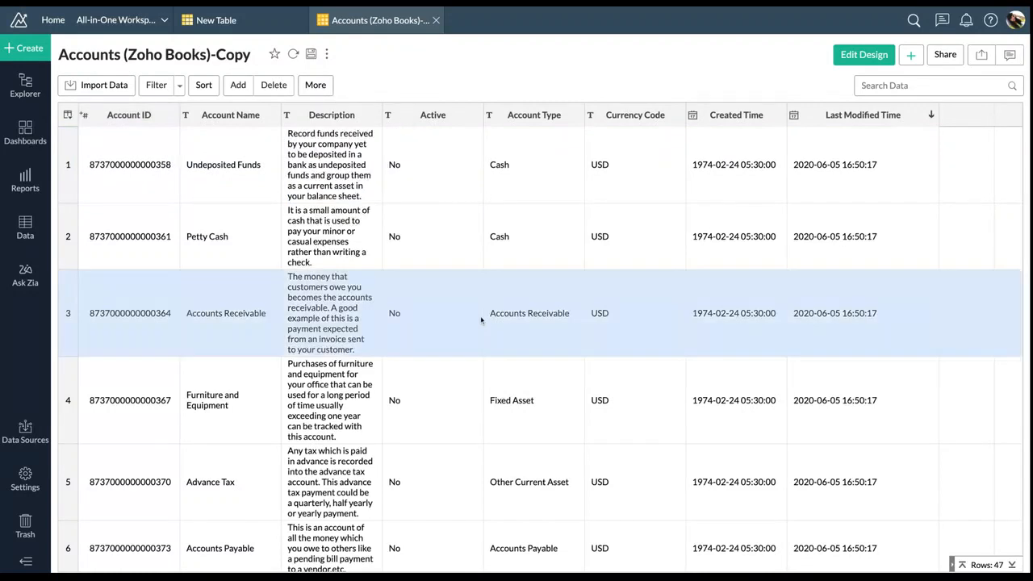
left_click(73, 59)
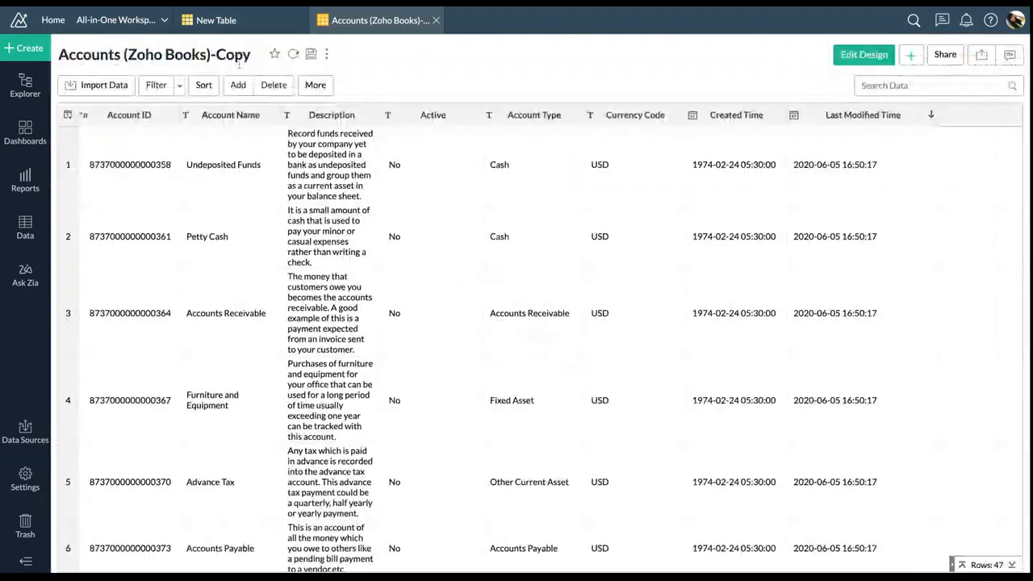
left_click(25, 227)
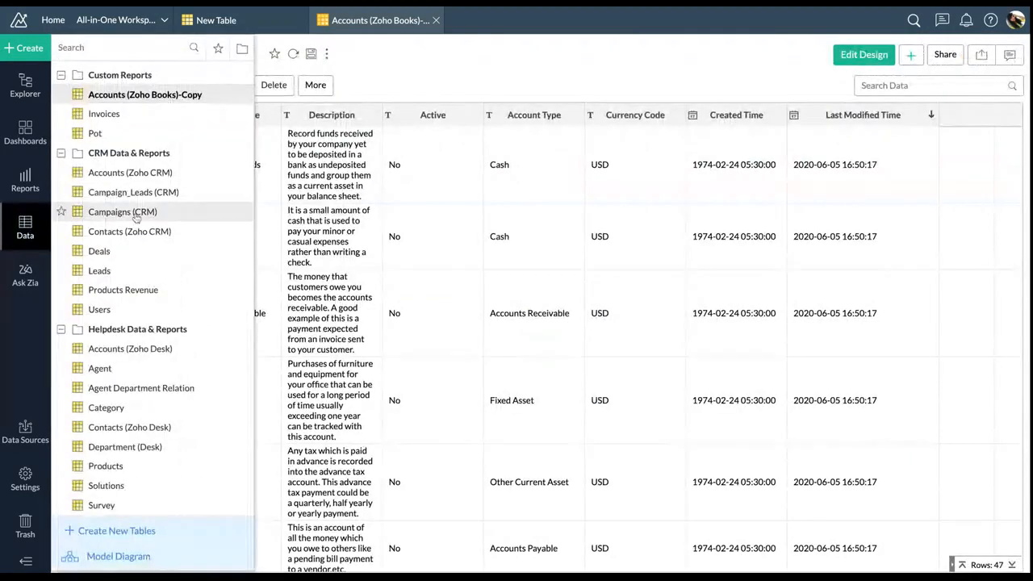
Open Accounts (Zoho CRM), close the Books-Copy tab, and review its model diagram
left_click(133, 172)
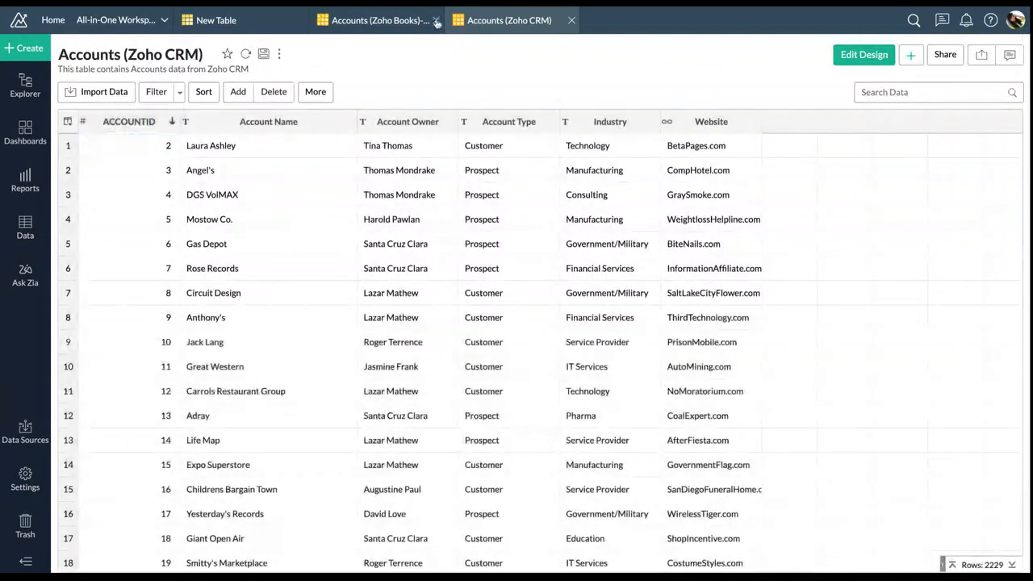
left_click(435, 21)
left_click(316, 92)
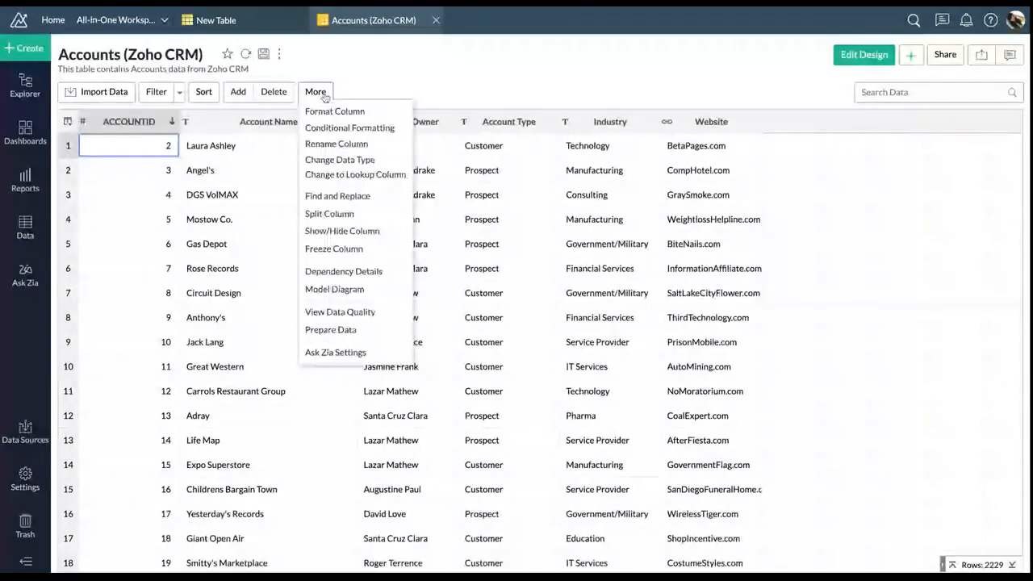
left_click(334, 289)
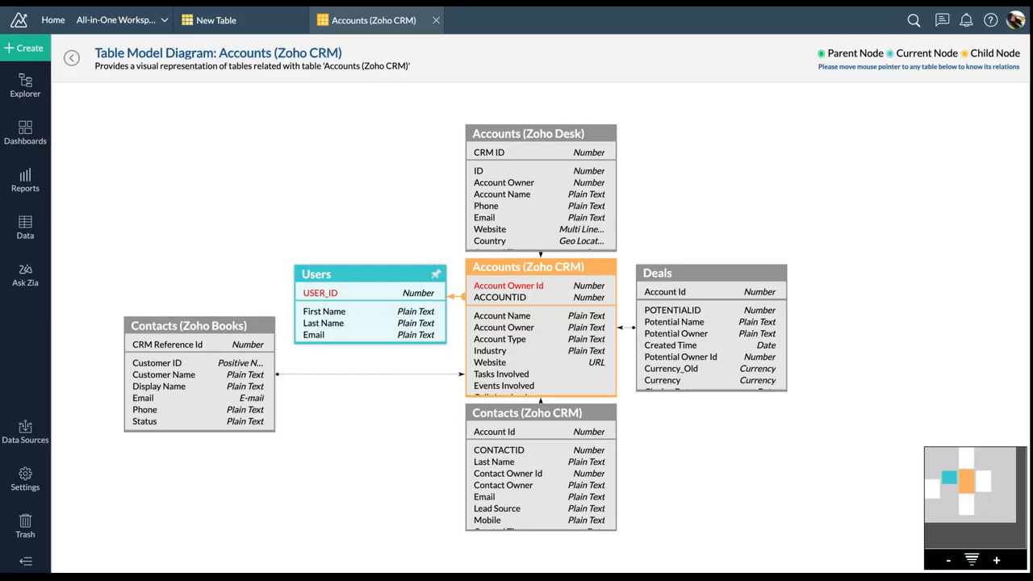
left_click(72, 59)
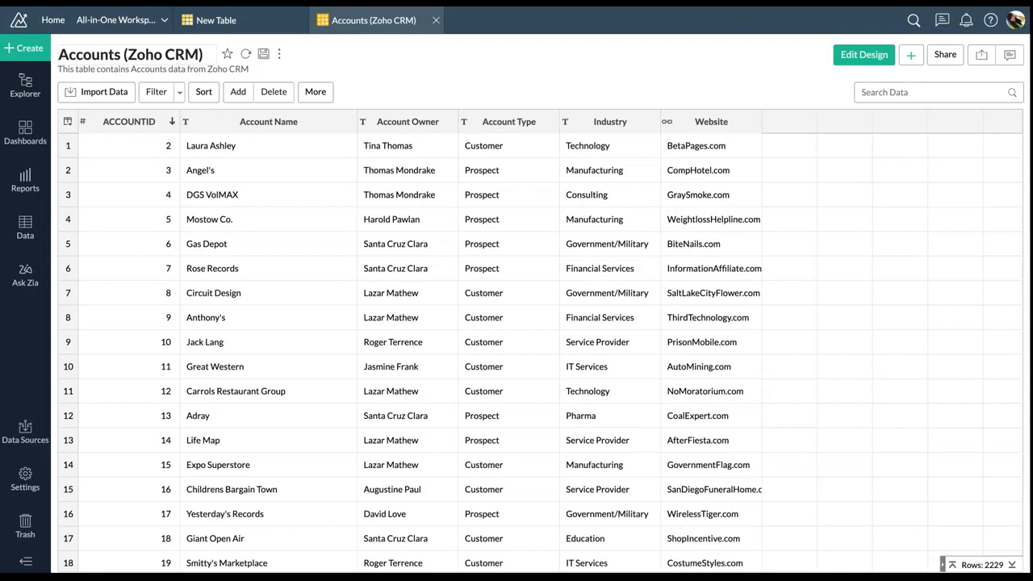
Open Invoice Item(Zoho Books) and Invoices (Zoho Books) from the Data list
left_click(24, 234)
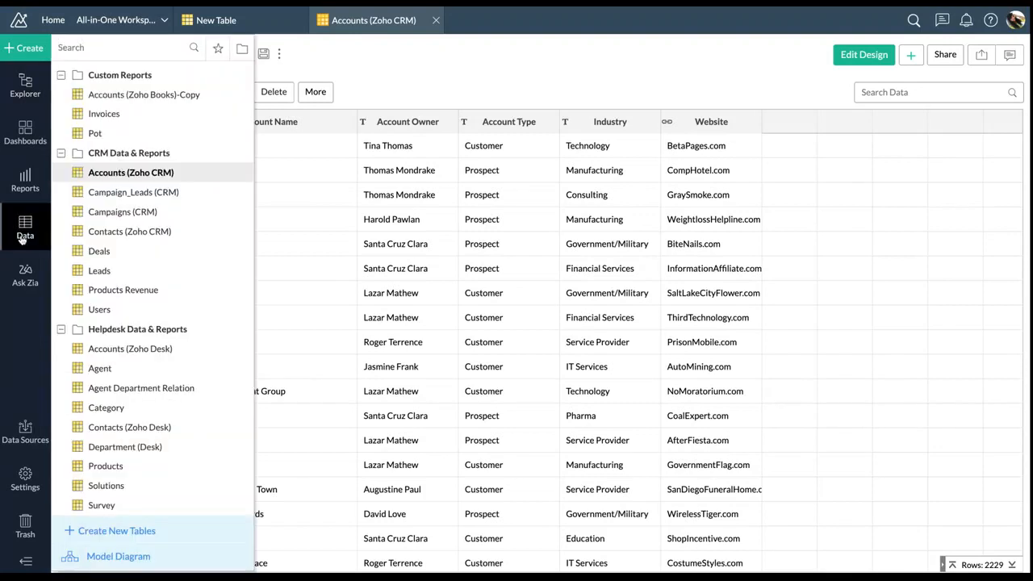
scroll(126, 267, "down", 5)
scroll(129, 300, "down", 3)
left_click(146, 257)
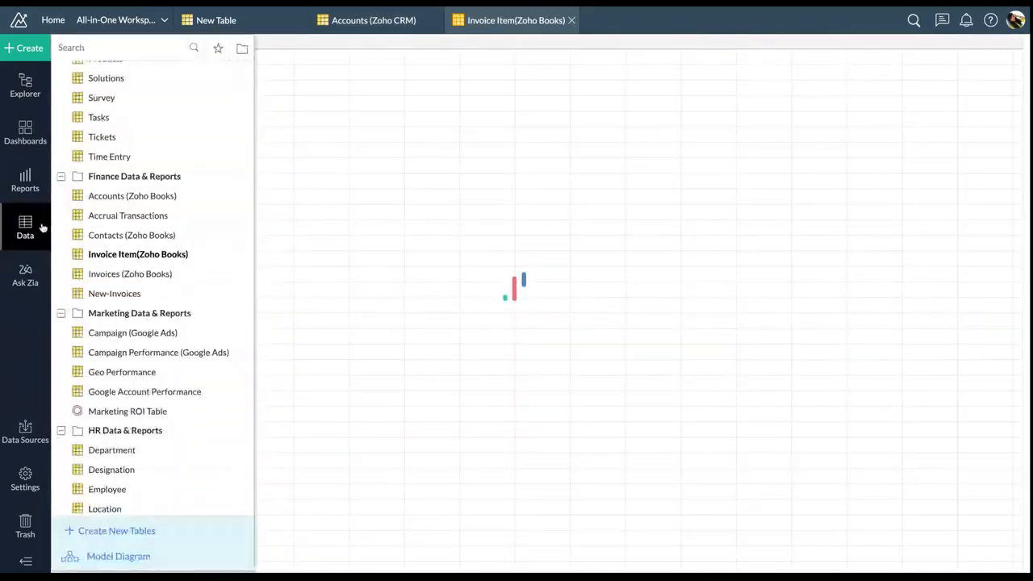
left_click(121, 273)
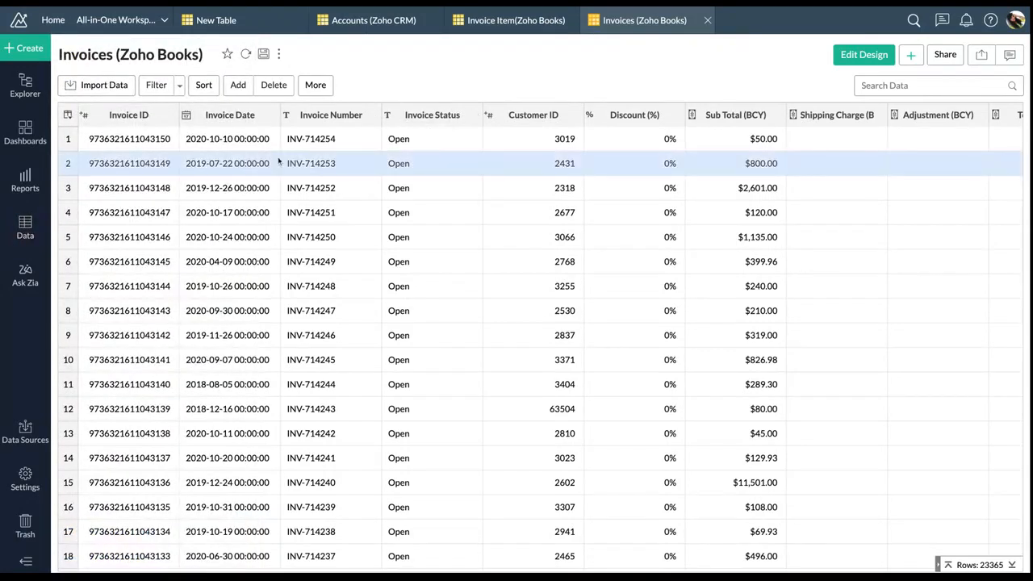
Compare the two invoice tables, ending on Invoice Item with its More actions shown
left_click(547, 24)
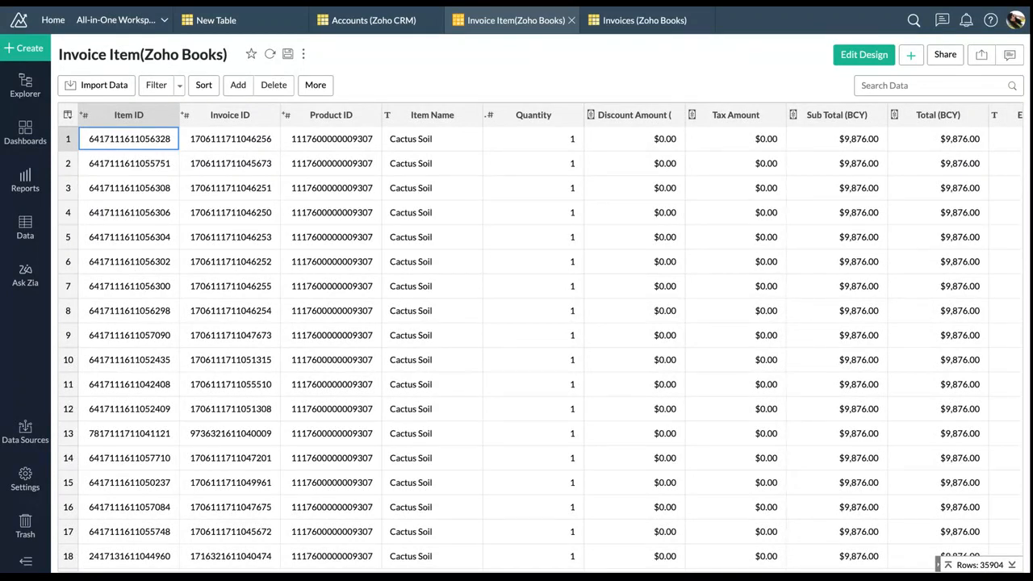
left_click(635, 25)
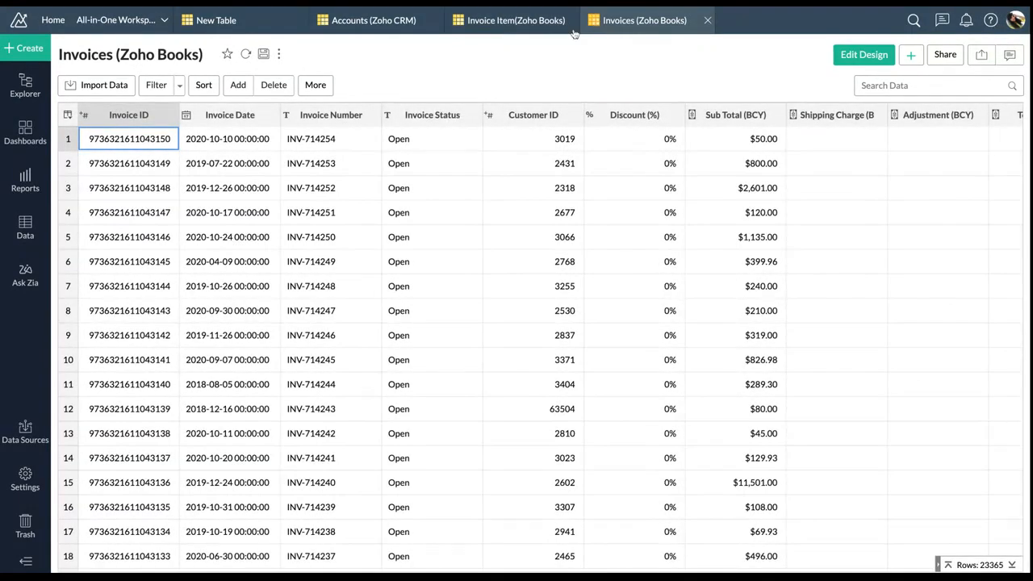
left_click(546, 24)
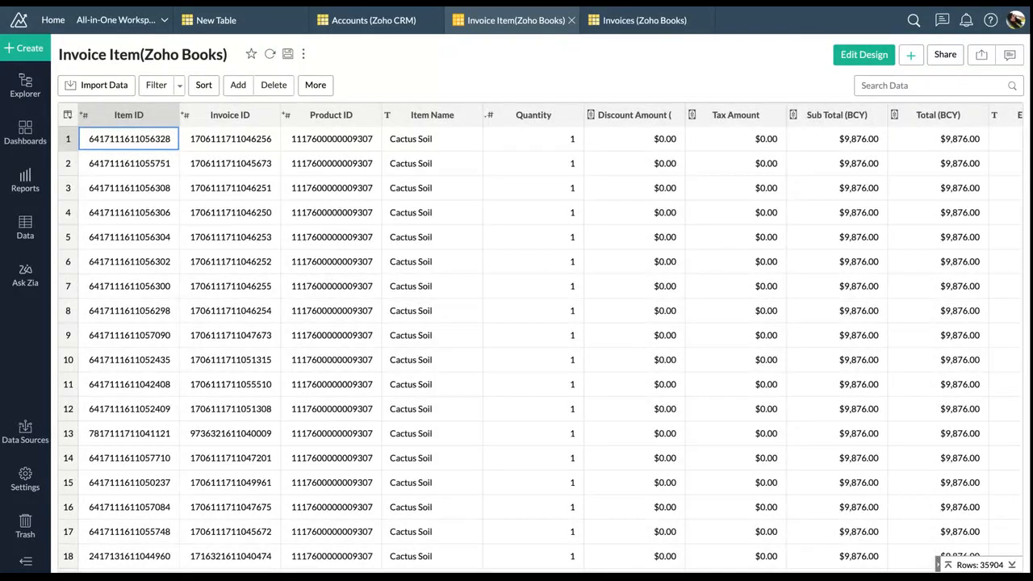
left_click(329, 89)
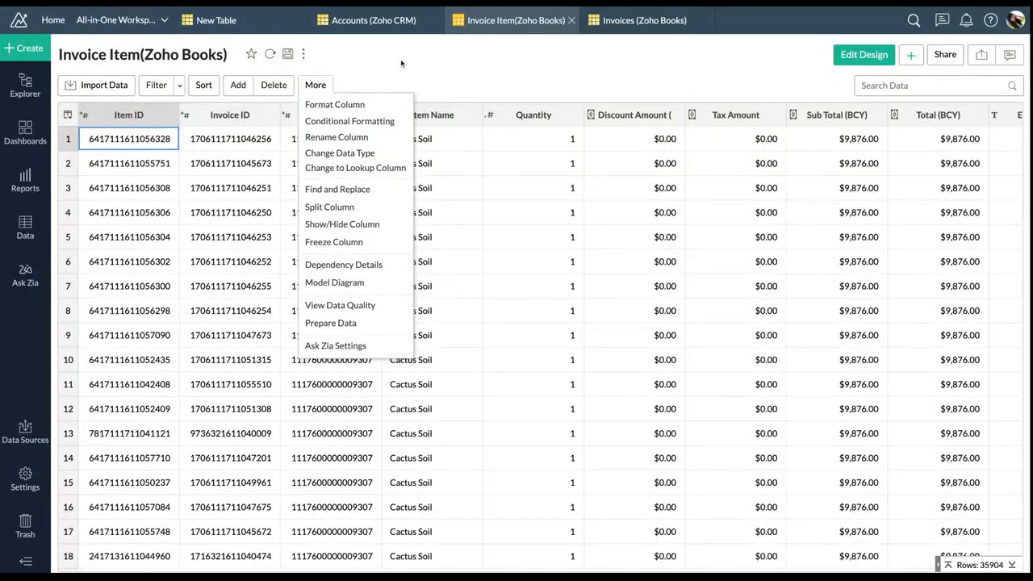
Review the Invoice Item model diagram, return to its data, and show the Create menu
left_click(334, 284)
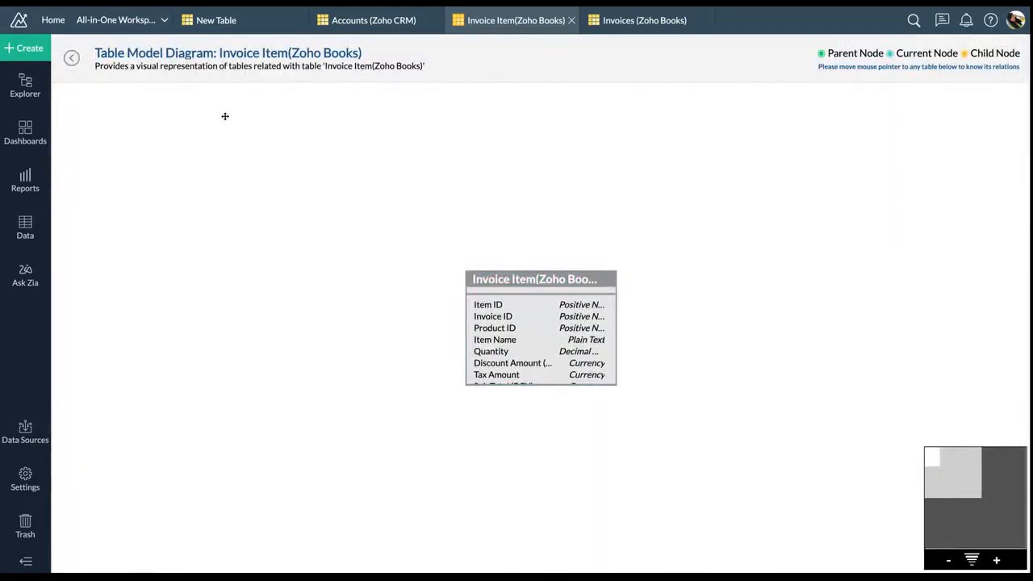
left_click(72, 60)
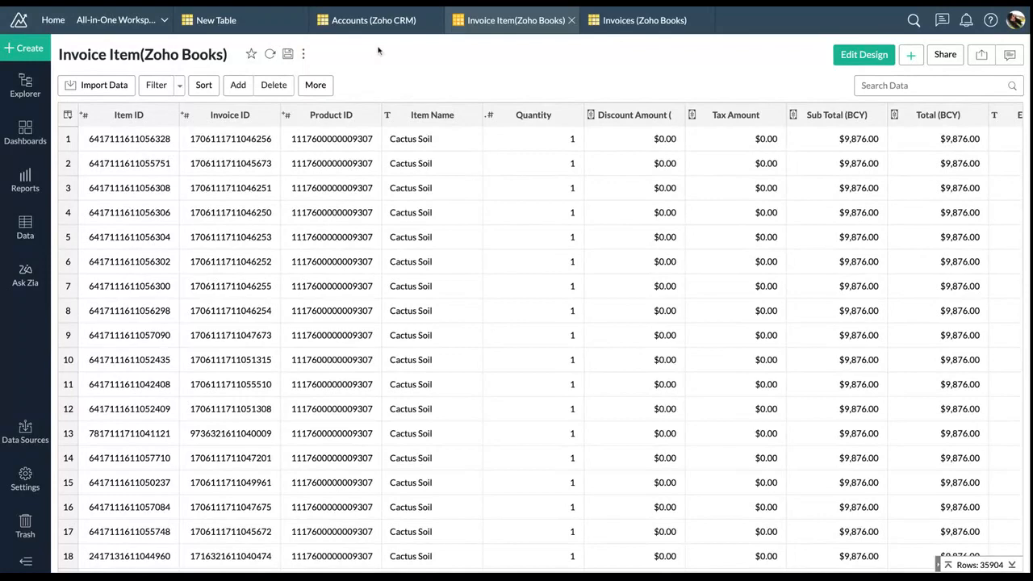
left_click(24, 48)
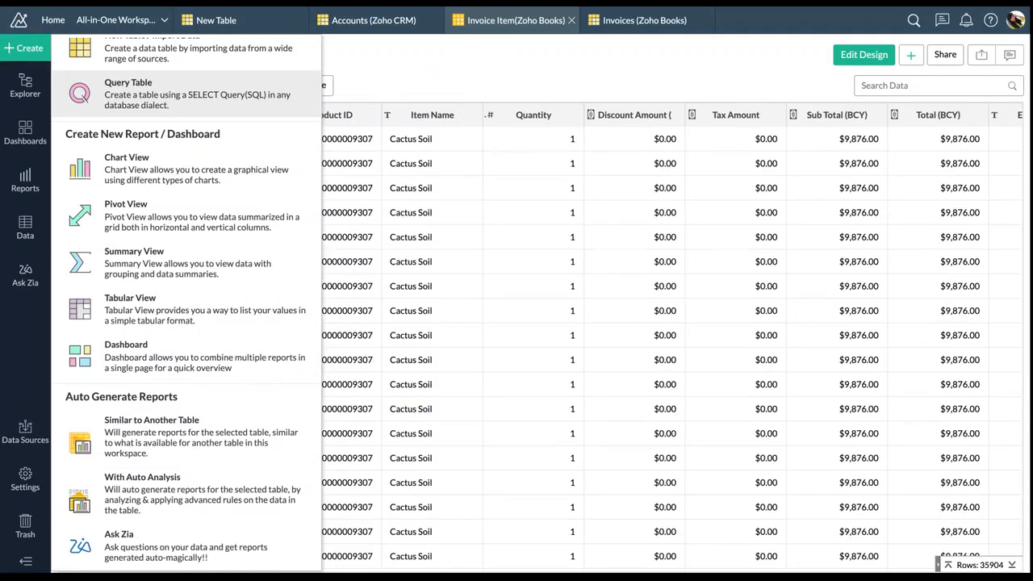
Start a Query Table with a cleared editor and expand the Invoices columns
left_click(128, 88)
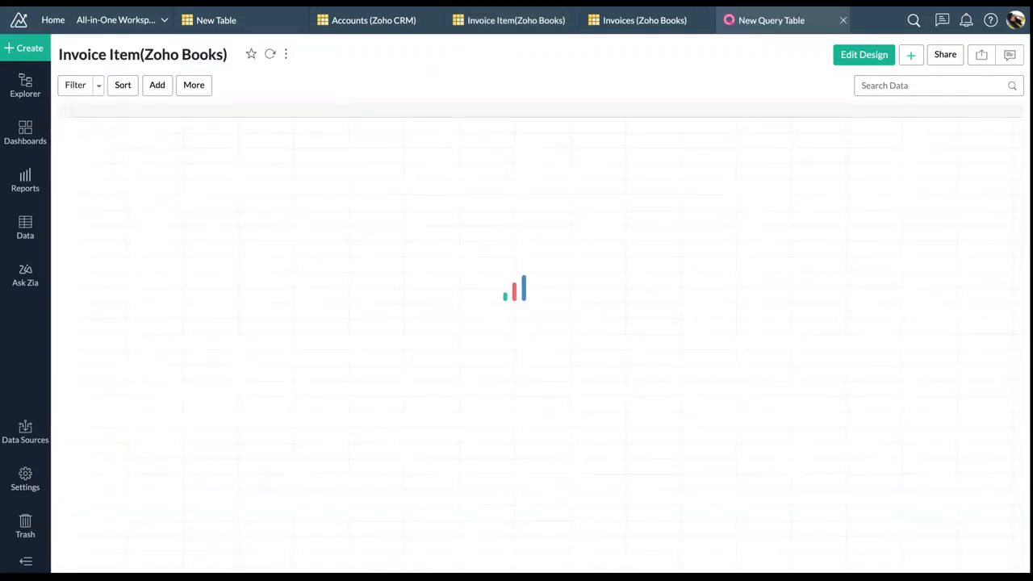
left_click(164, 194)
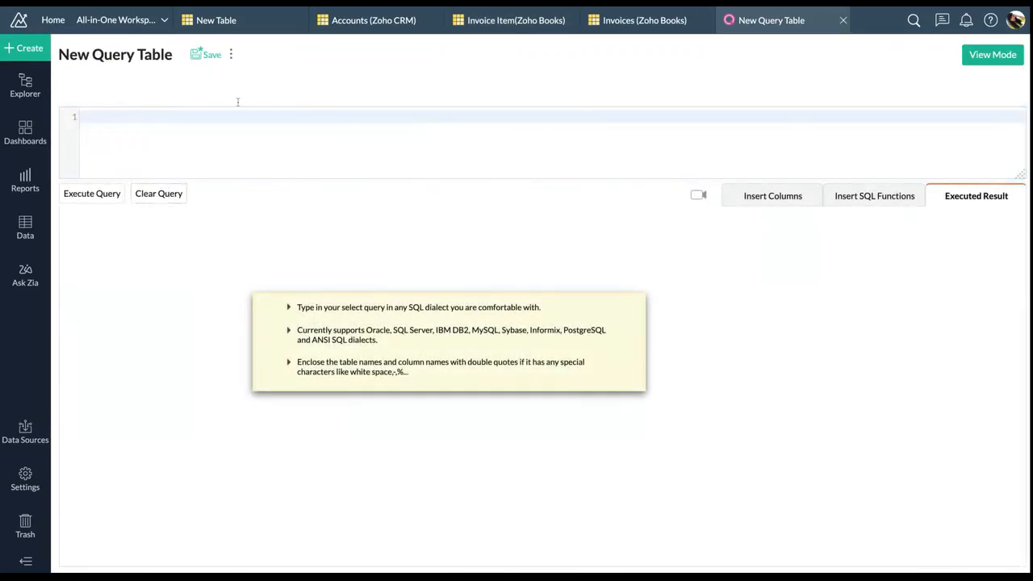
left_click(733, 197)
scroll(157, 348, "down", 10)
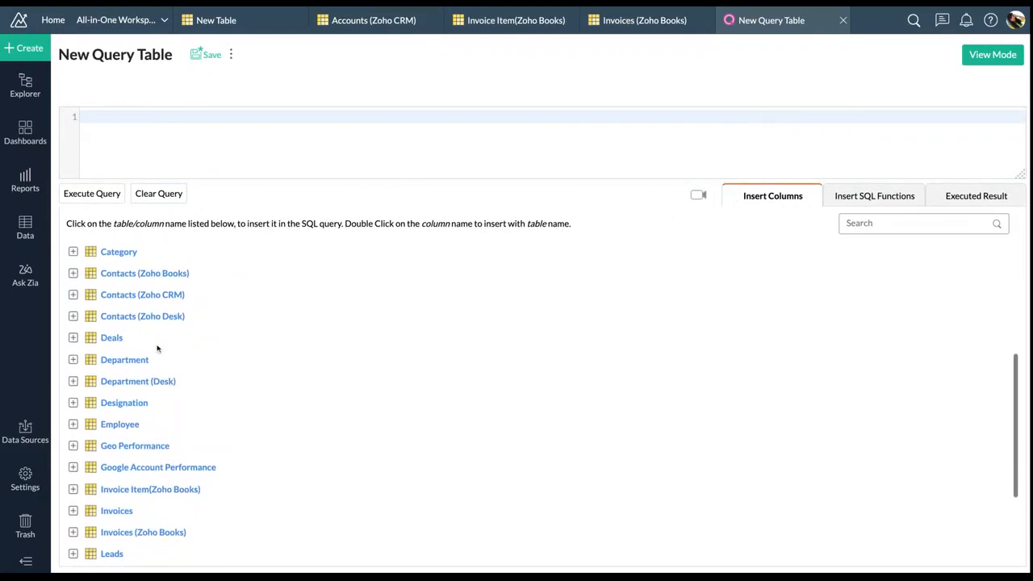
left_click(73, 424)
scroll(130, 340, "up", 7)
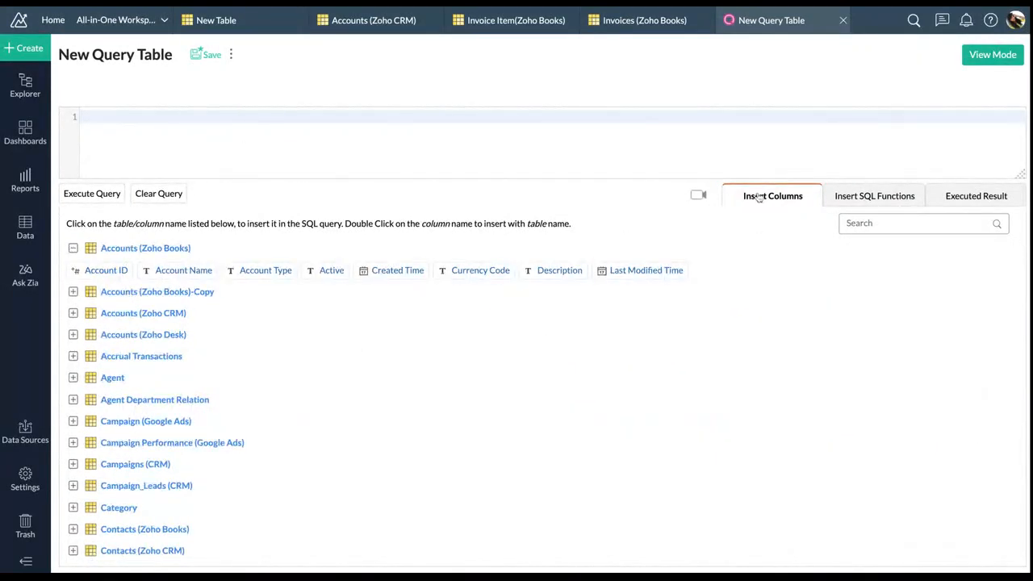
Place the cursor in the SQL editor and show the Insert SQL Functions list
left_click(446, 135)
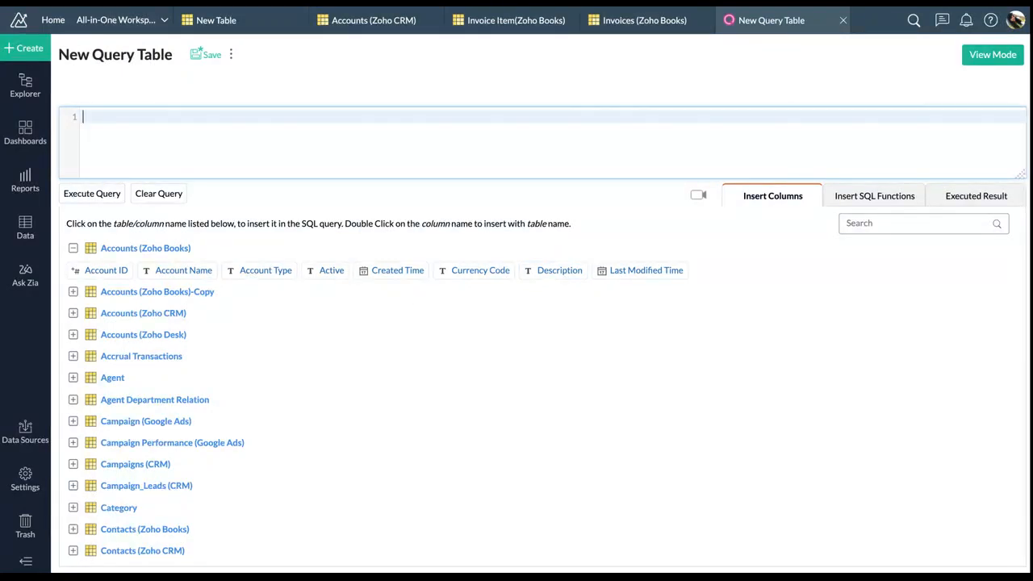
scroll(472, 355, "down", 1)
scroll(565, 339, "up", 1)
left_click(850, 200)
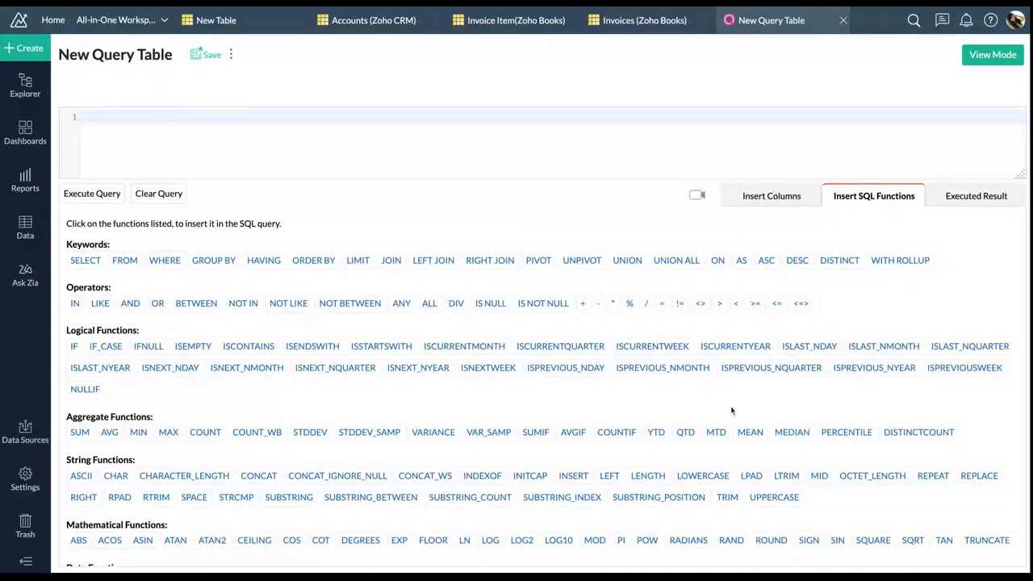
Read the MOD and SUBSTRING_INDEX help, view Executed Result, then return to Insert Columns
scroll(709, 413, "down", 3)
mouse_move(605, 420)
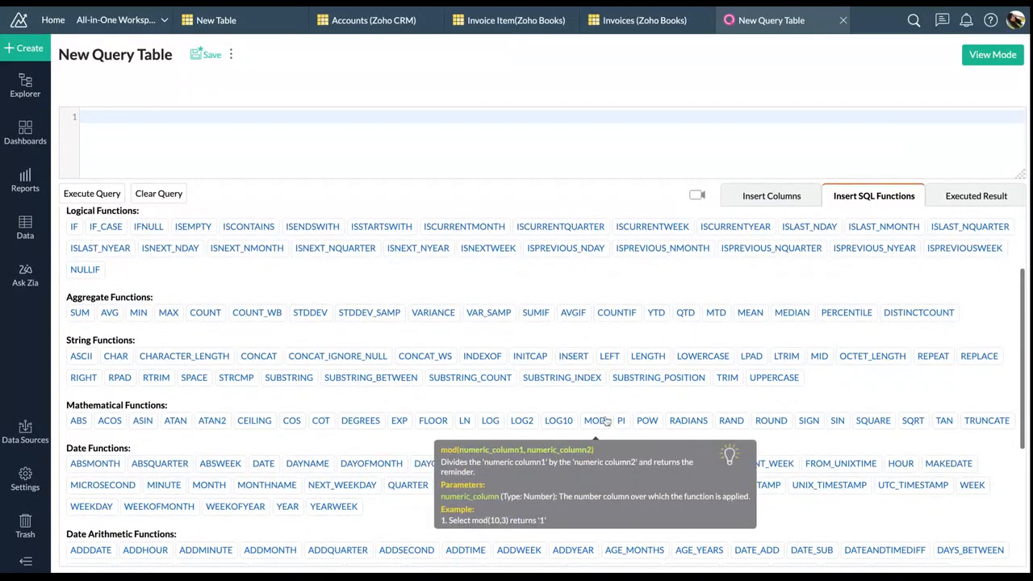
mouse_move(580, 380)
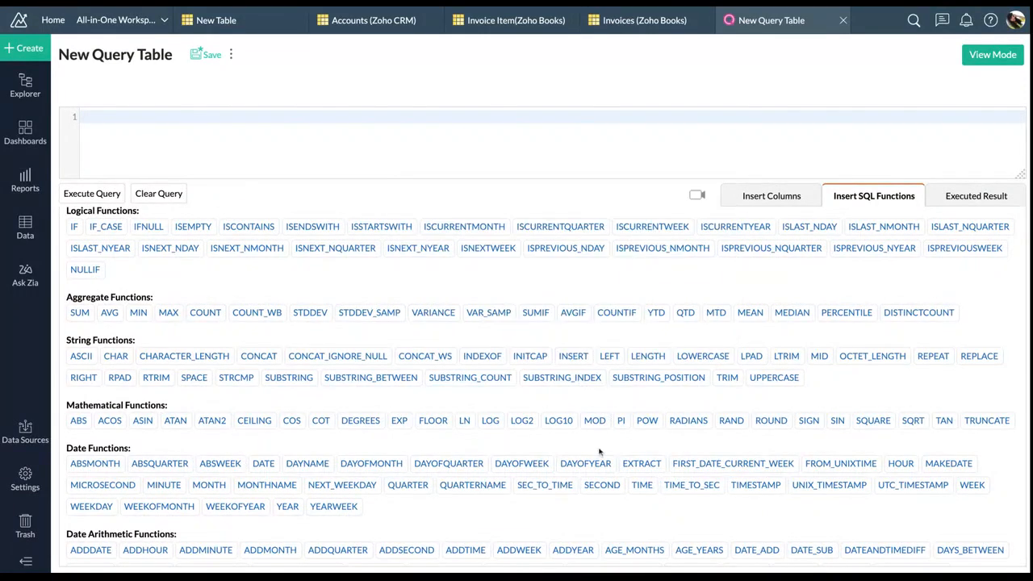
scroll(532, 363, "down", 5)
left_click(960, 202)
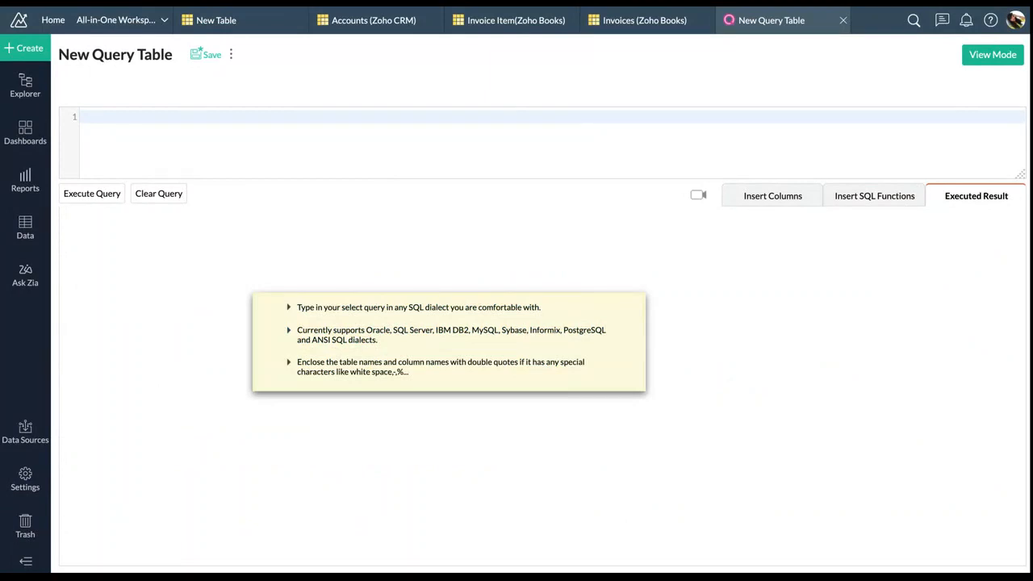
left_click(801, 201)
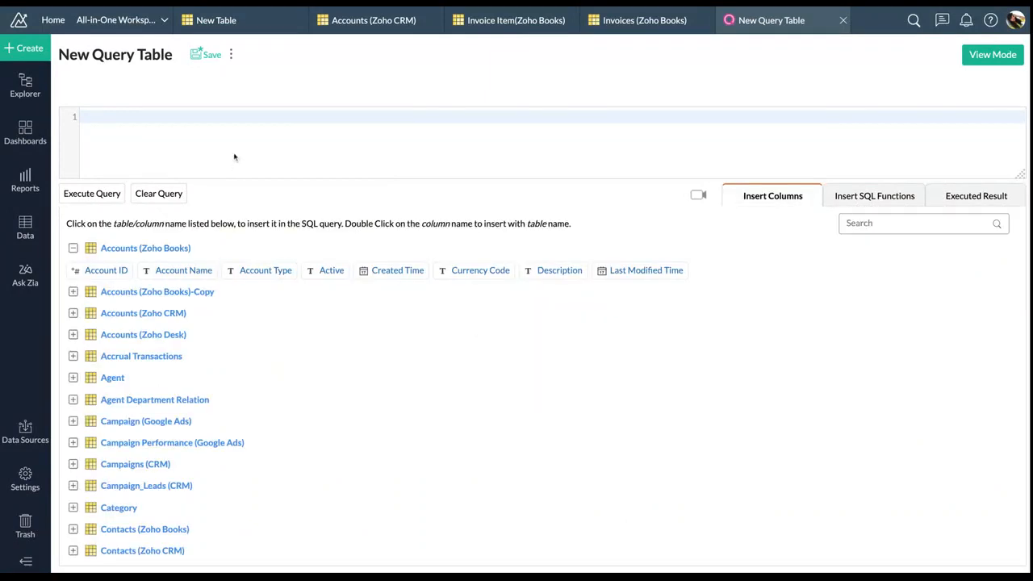
Type select and expand the Invoice Item(Zoho Books) and Invoices (Zoho Books) column lists
left_click(237, 123)
type("select")
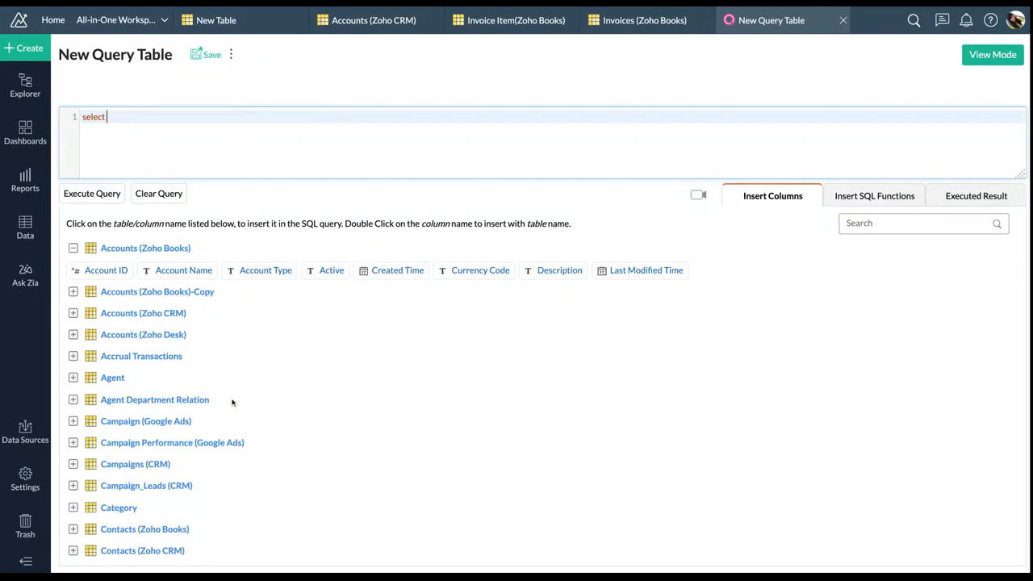
scroll(233, 401, "down", 4)
scroll(205, 367, "down", 2)
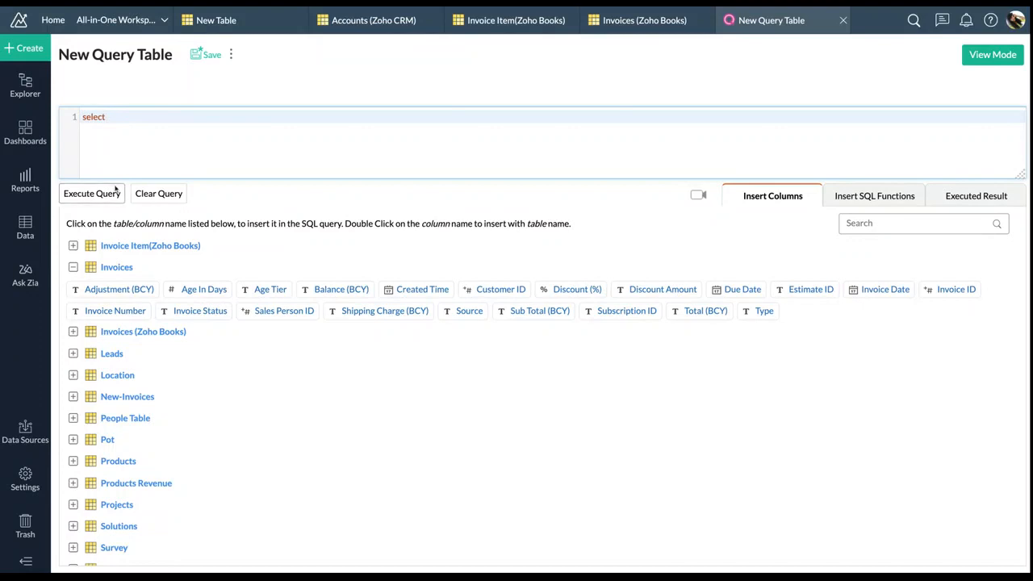
left_click(73, 267)
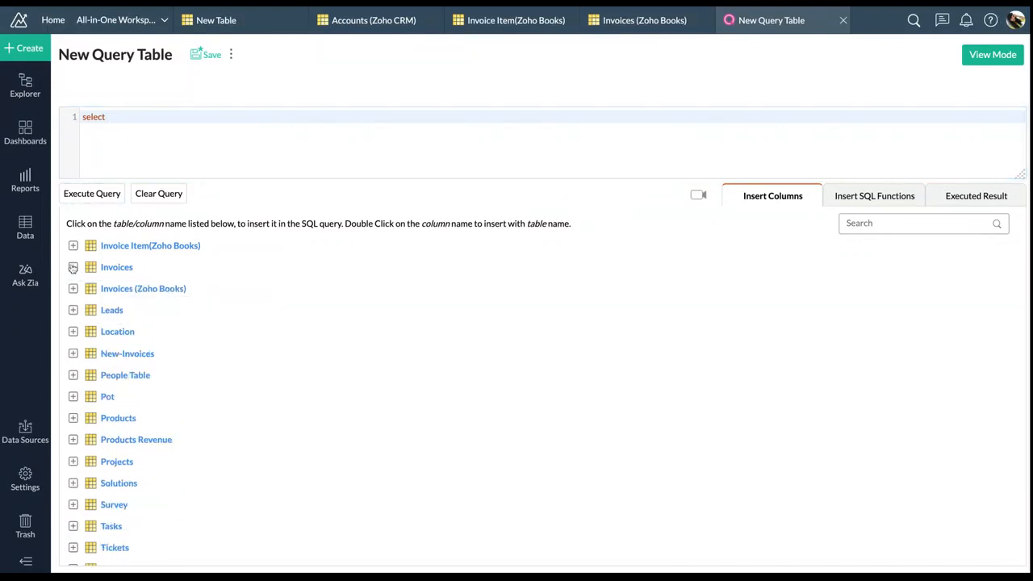
left_click(73, 288)
left_click(73, 245)
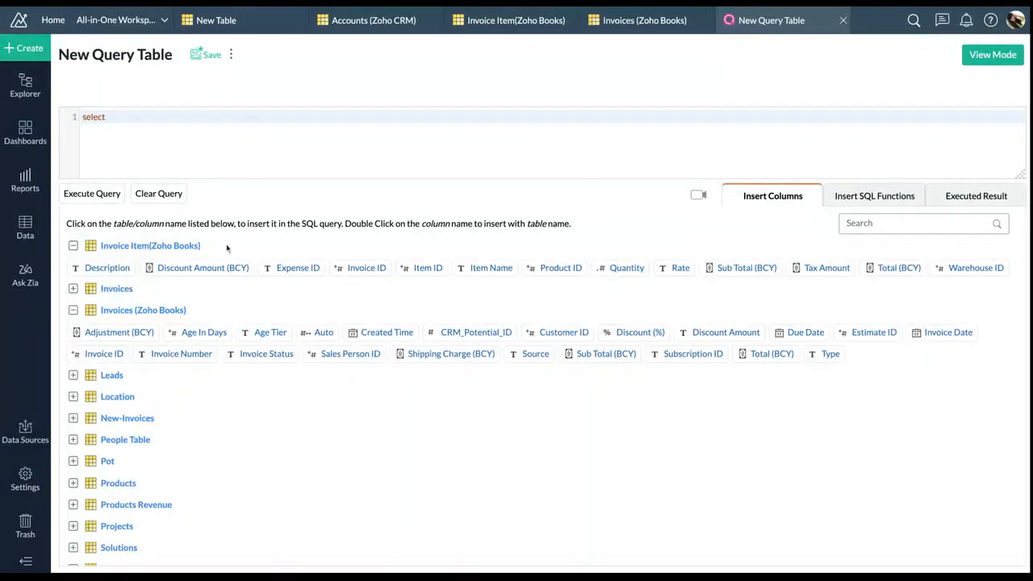
left_click(227, 123)
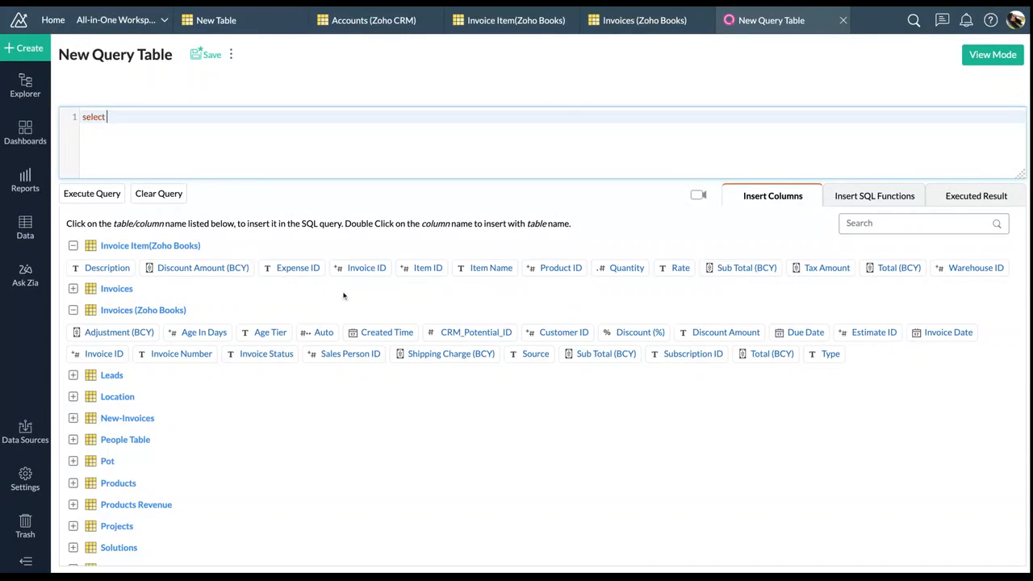
Try inserting the Item Name column, then remove it, leaving only select
left_click(485, 268)
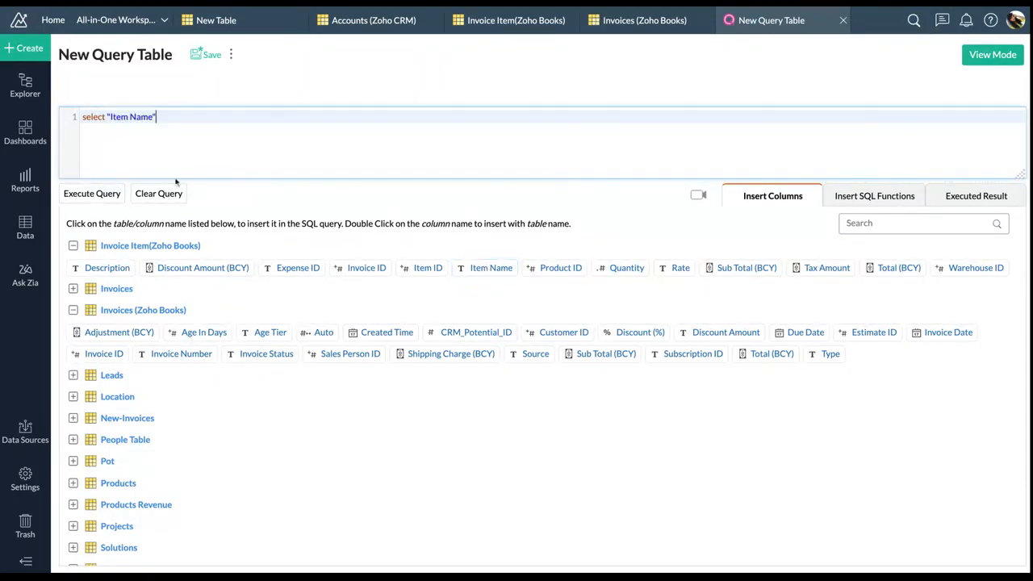
key("shift+End")
key("BackSpace")
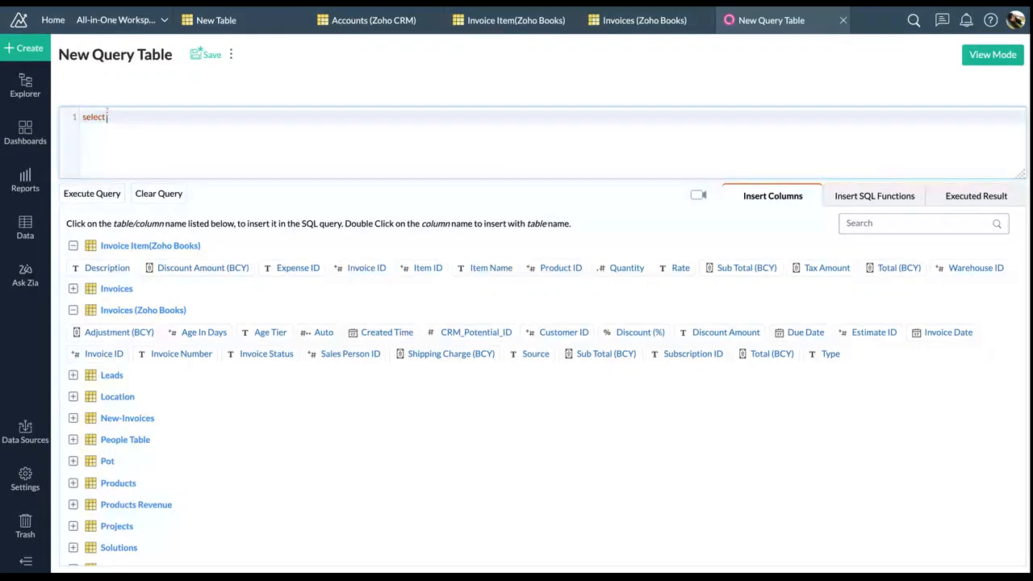
left_click(481, 272)
left_click(481, 274)
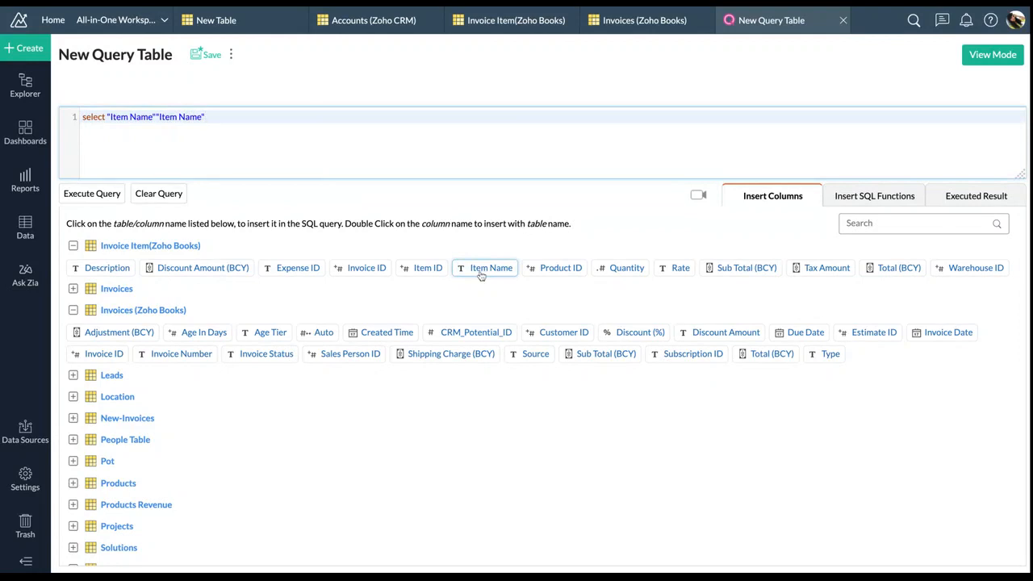
key("ctrl+z")
left_click_drag(108, 116, 186, 116)
key("BackSpace")
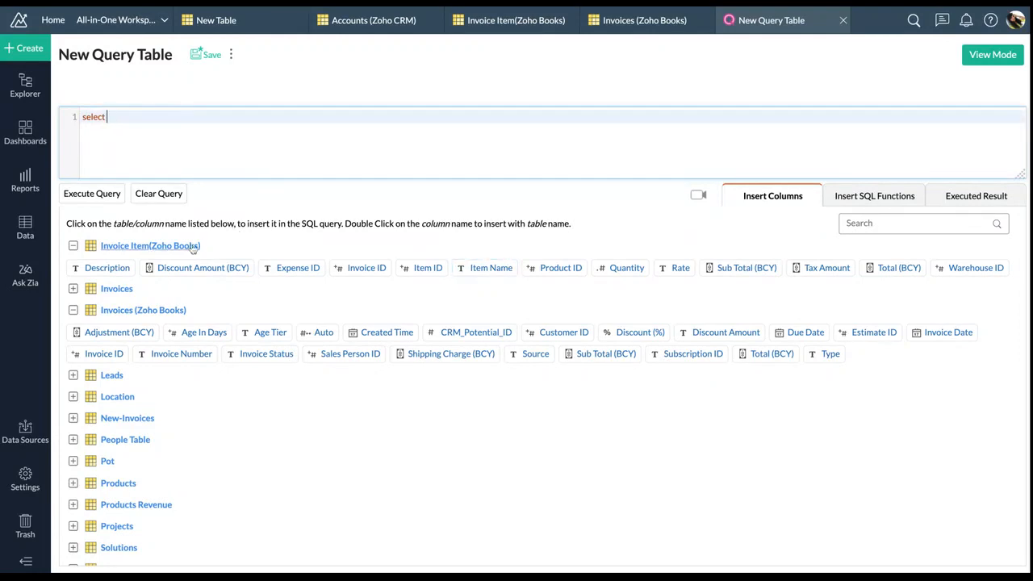
Add Item Name aliased 'Item Name' and Invoice Date aliased 'Invoice Date' to the select list
left_click(190, 249)
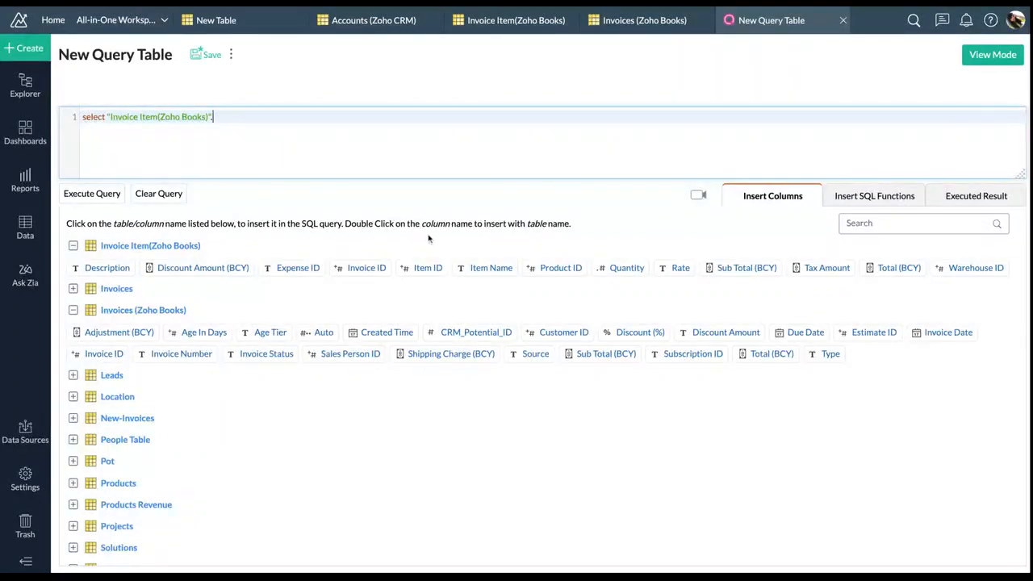
left_click(482, 268)
type("'Item NAme")
key("BackSpace")
key("BackSpace")
key("BackSpace")
type("ame")
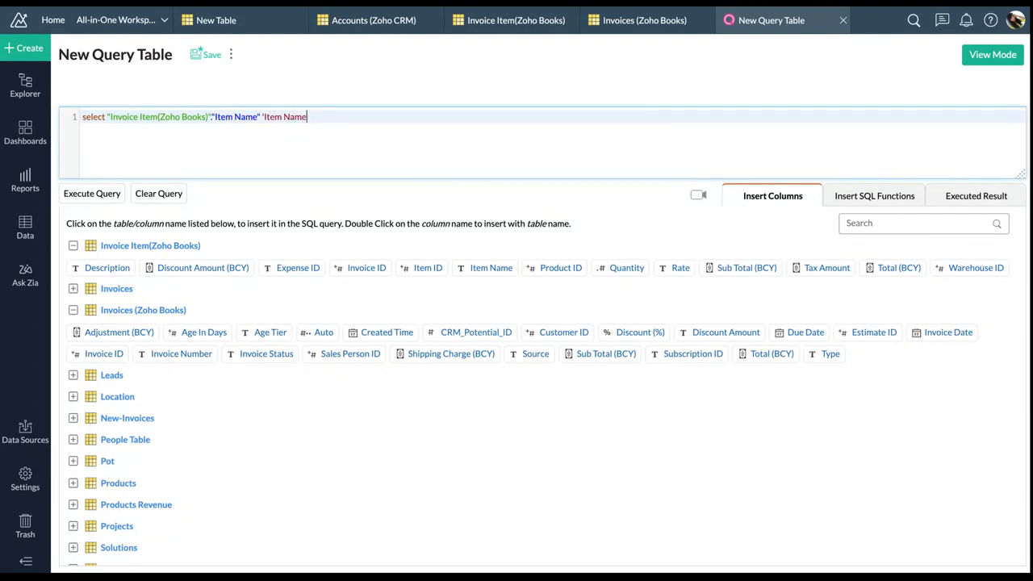
type("' ,")
left_click(141, 310)
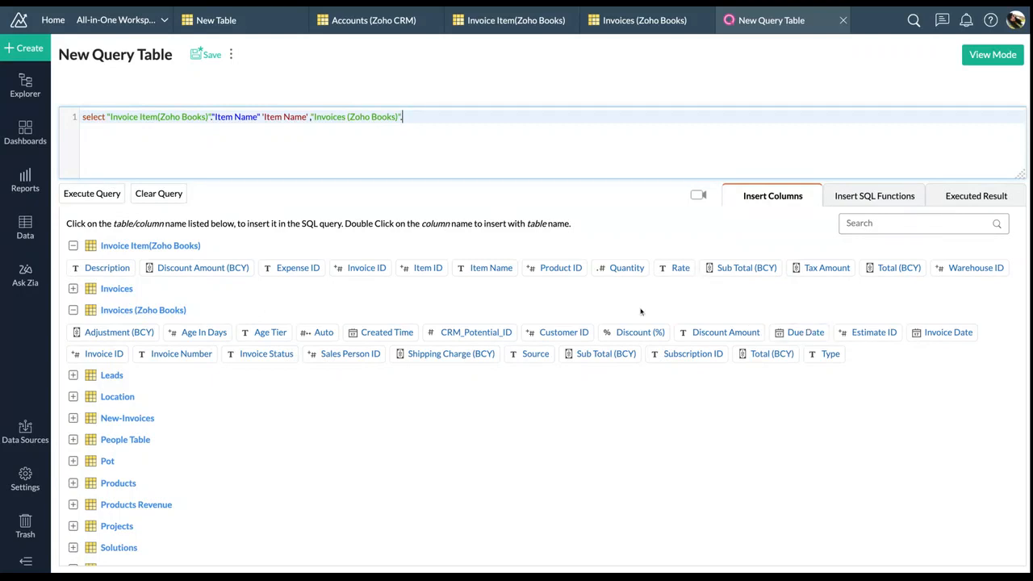
left_click(951, 332)
type("'On")
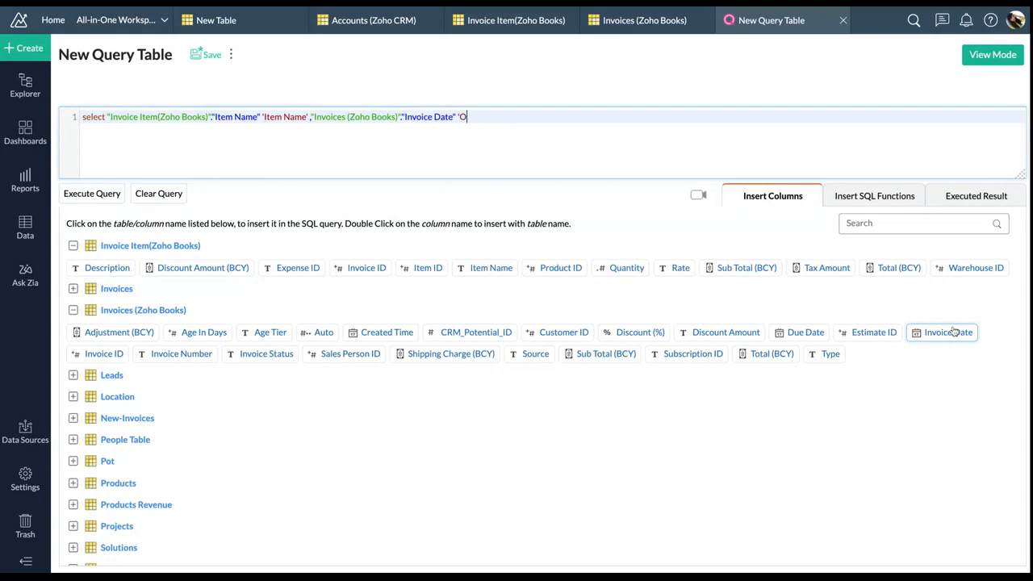
key("BackSpace")
type("Invoice Date' ,")
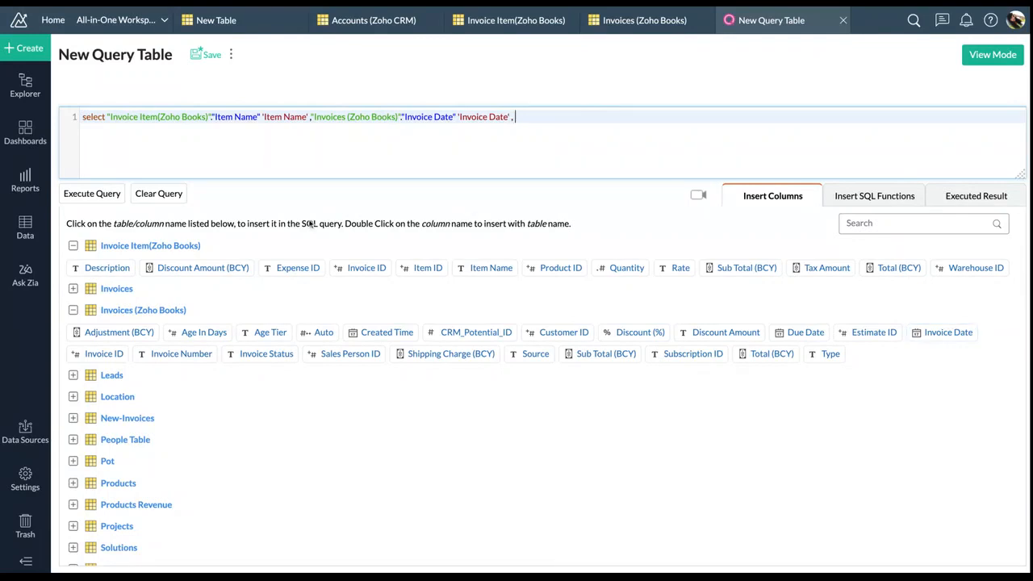
Add Quantity aliased 'Qty' and Invoice Item's Total (BCY), then begin the from clause
left_click(147, 246)
left_click(629, 270)
type("'Qty',")
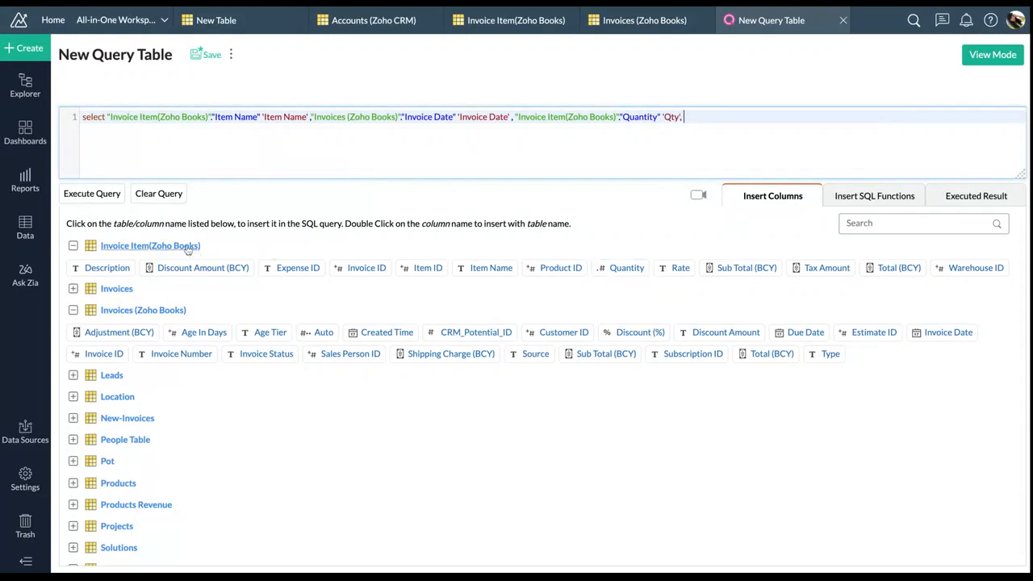
left_click(187, 246)
left_click(897, 267)
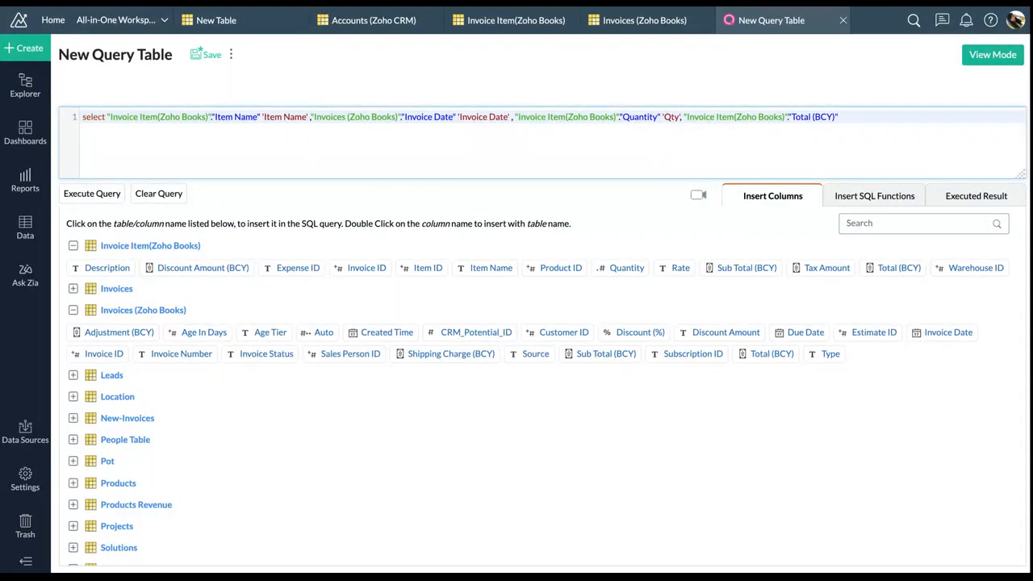
type("from")
key("Return")
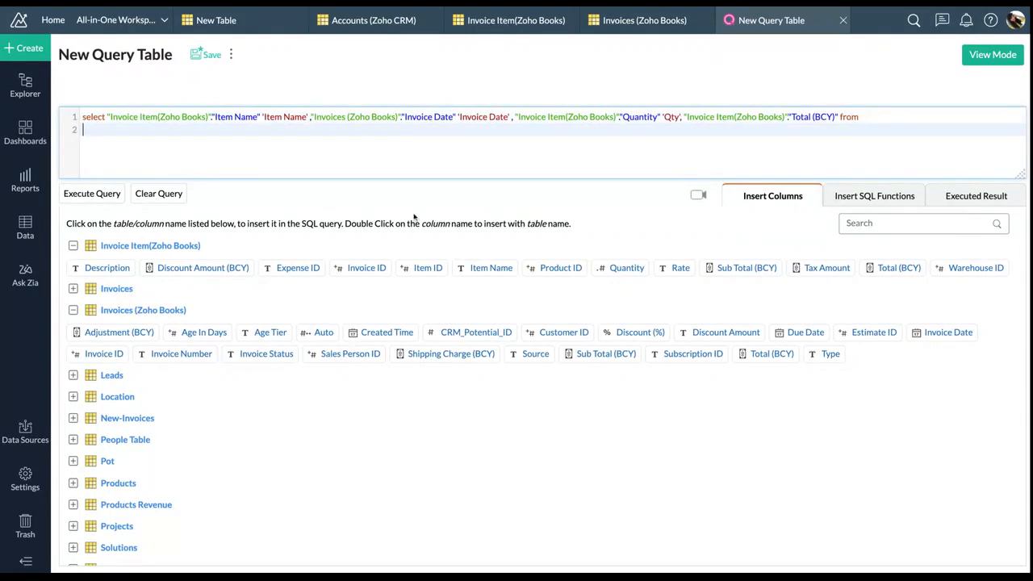
Join Invoice Item(Zoho Books) to Invoices (Zoho Books) on Invoice ID and execute the query
left_click(135, 247)
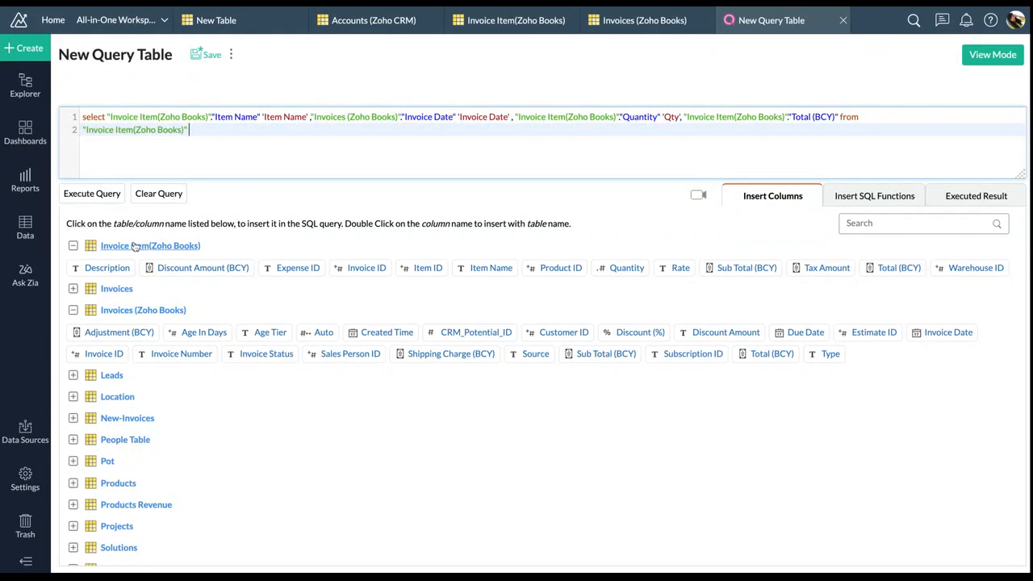
type("join")
left_click(117, 315)
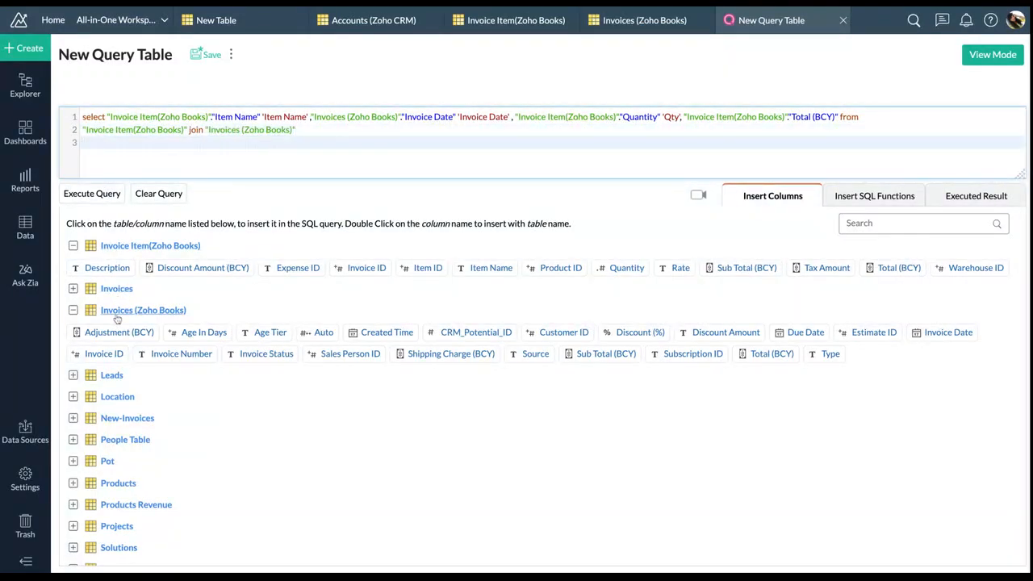
type("on")
left_click(166, 247)
left_click(364, 270)
type("=")
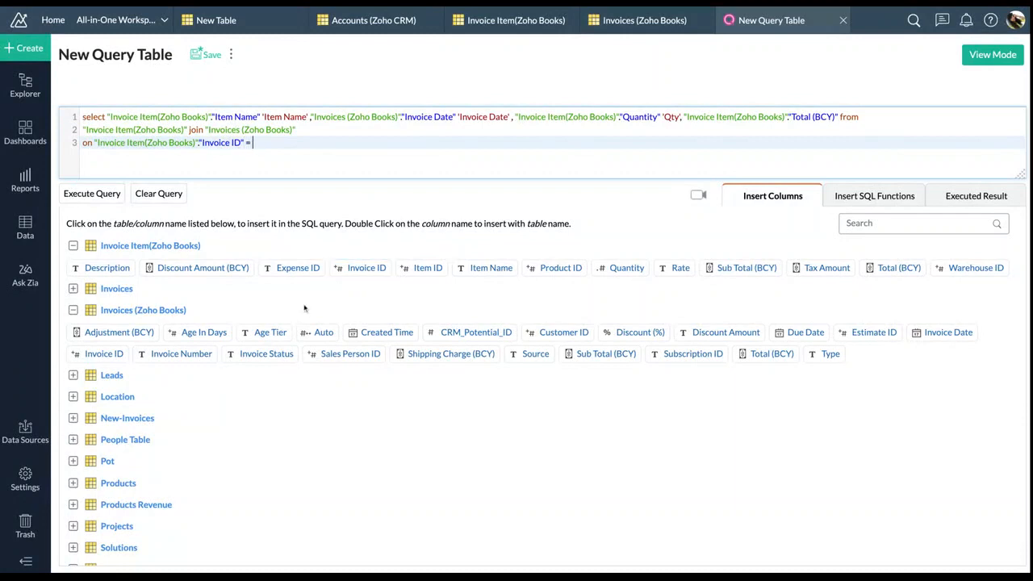
left_click(183, 312)
type(".")
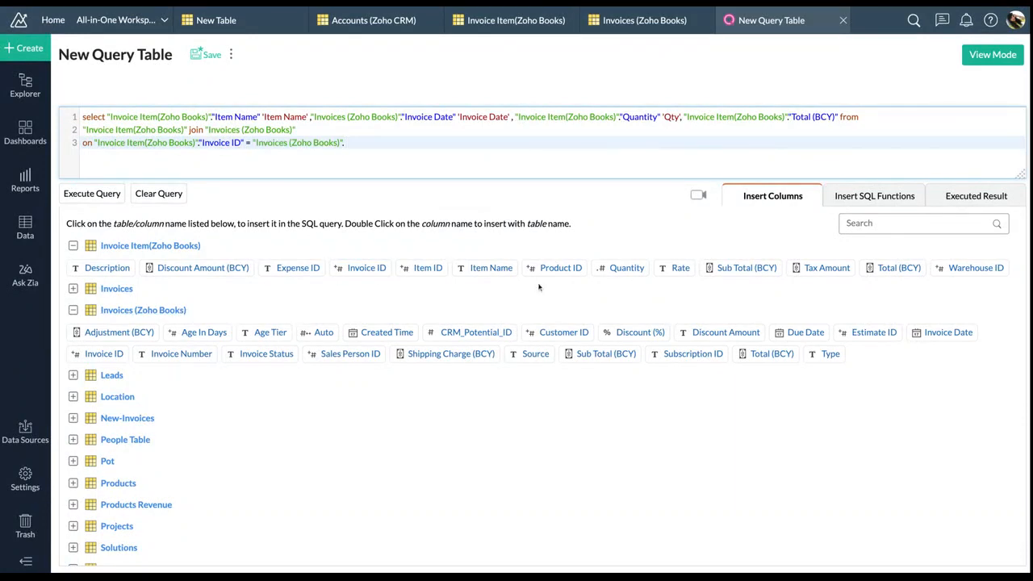
left_click(103, 353)
left_click(109, 200)
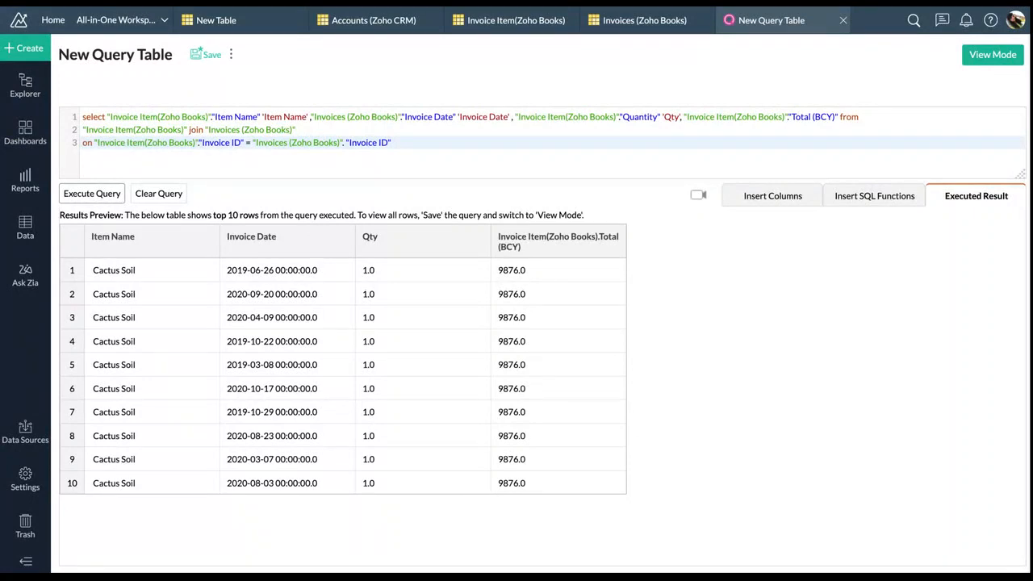
Insert the missing space after 'on' before the table name on line 3
double_click(193, 132)
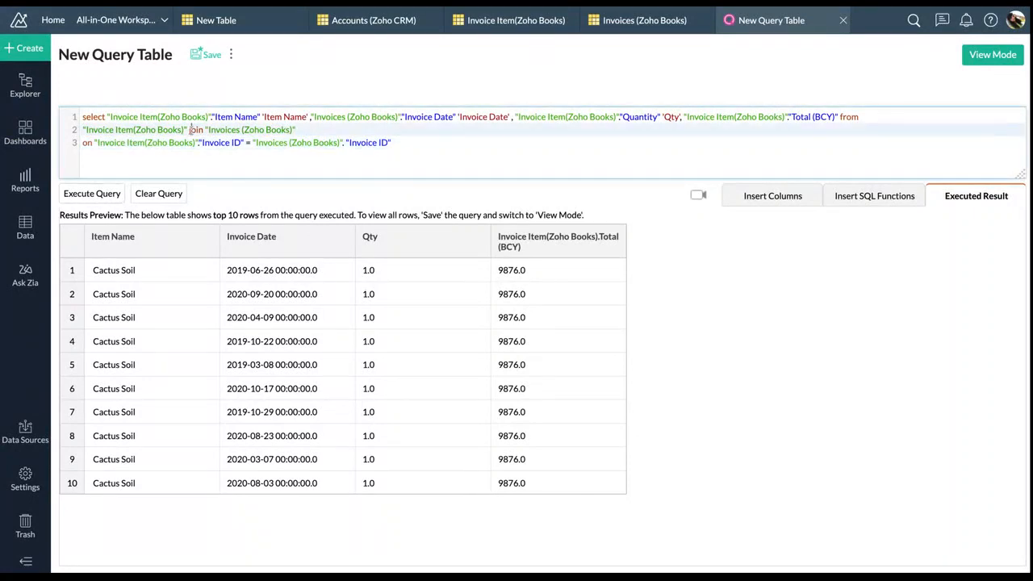
left_click(203, 155)
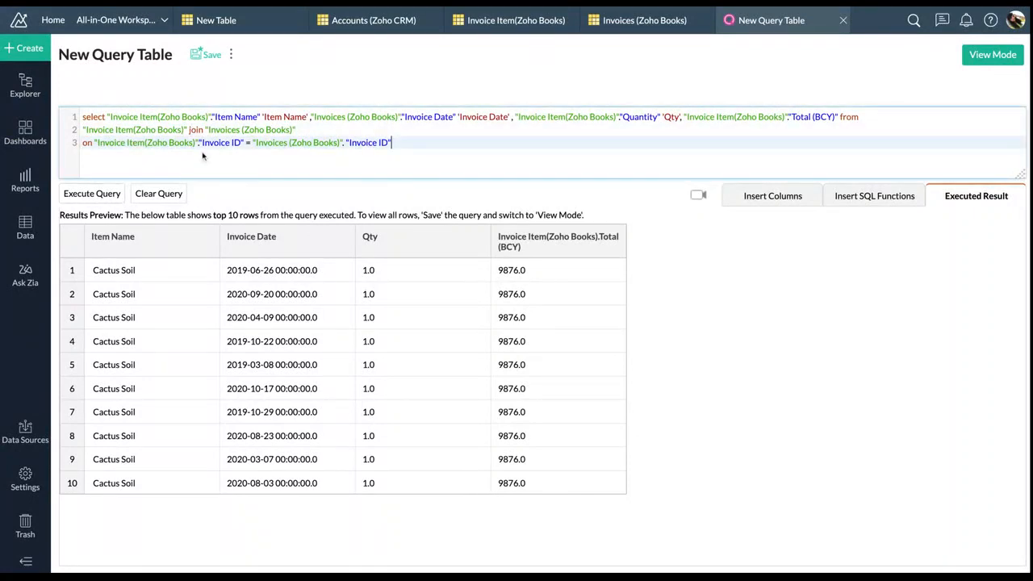
left_click(93, 142)
Name the query table QT1 and browse the Save in Folder list
left_click(206, 55)
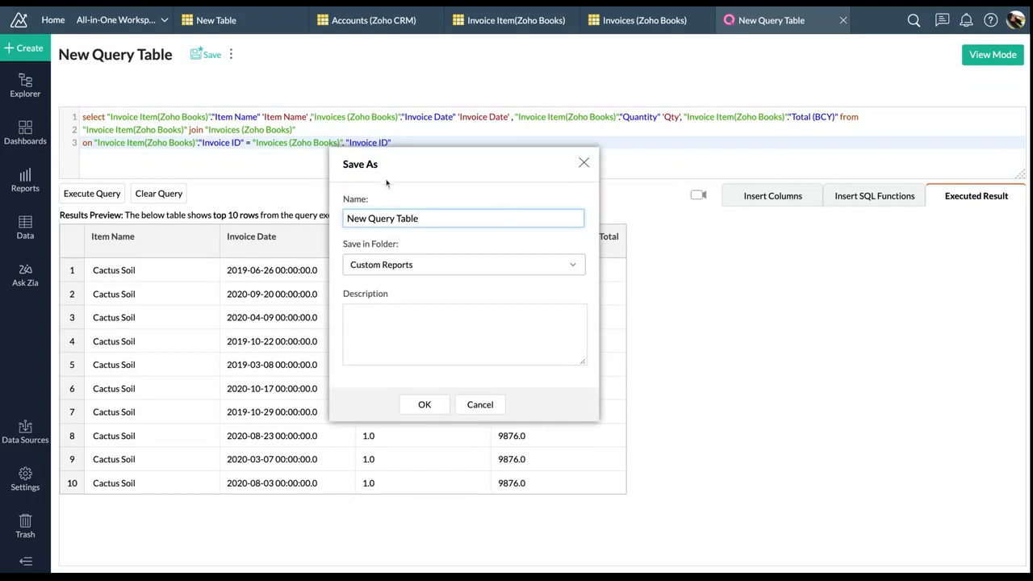
type("QT1")
left_click(446, 275)
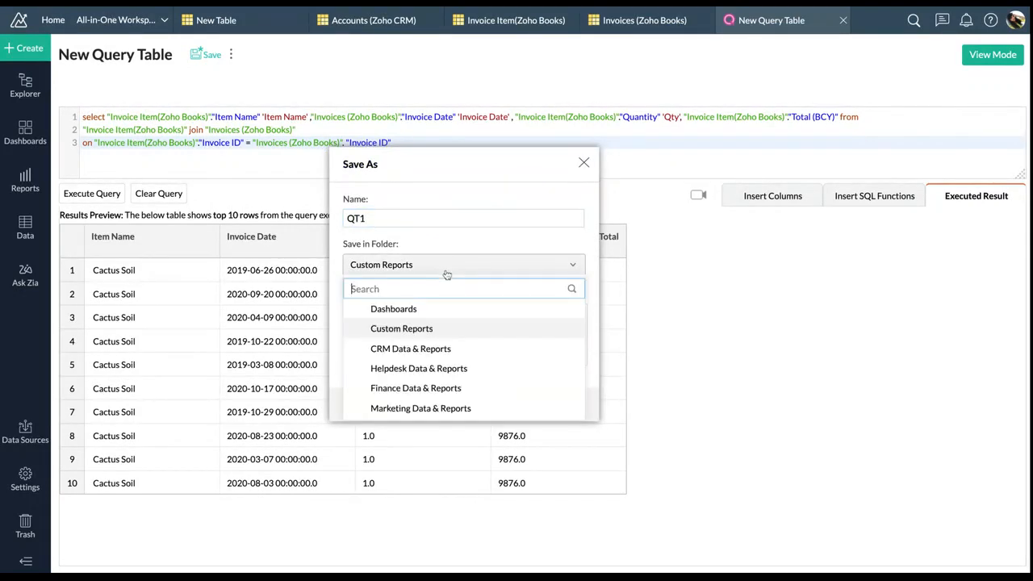
left_click(429, 238)
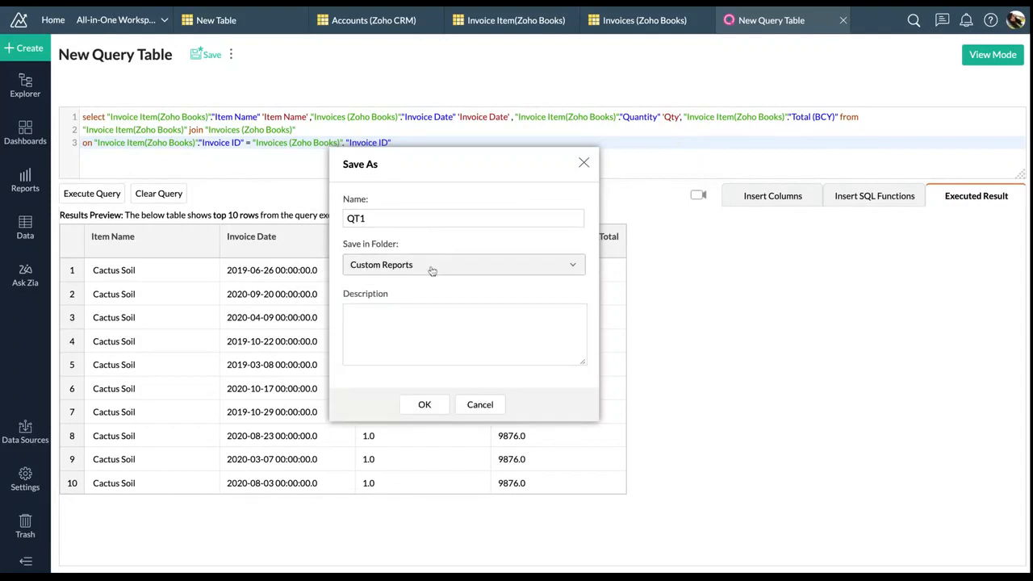
left_click(430, 266)
scroll(419, 364, "down", 3)
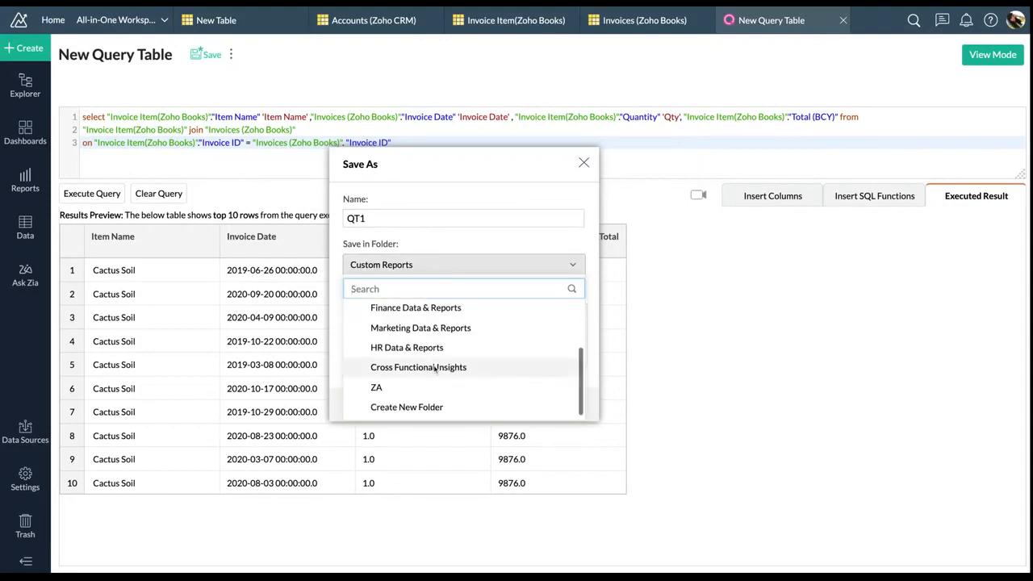
Create a new folder named Za1 and save QT1 into it
left_click(407, 407)
type("Za")
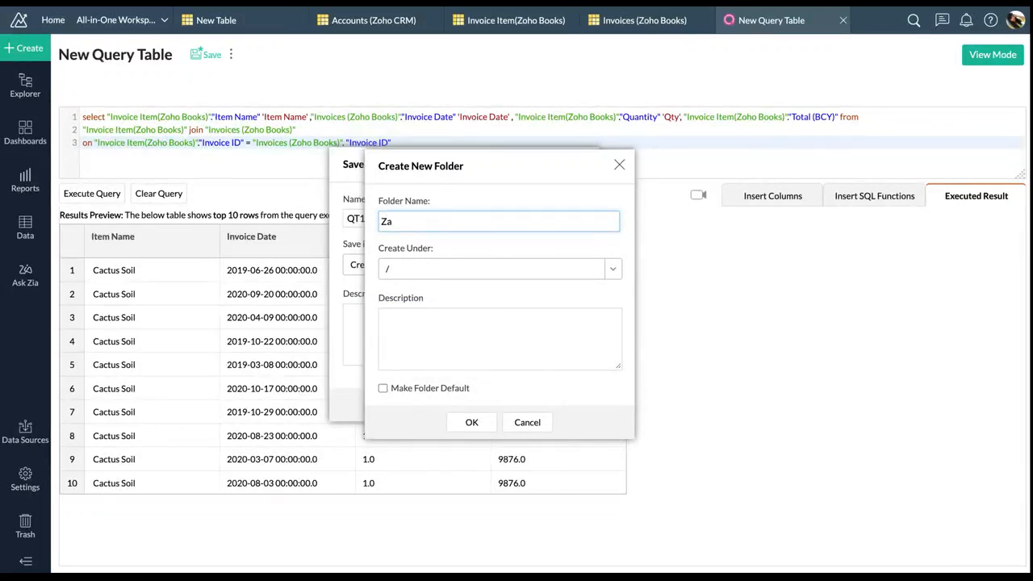
left_click(475, 422)
type("1")
left_click(470, 422)
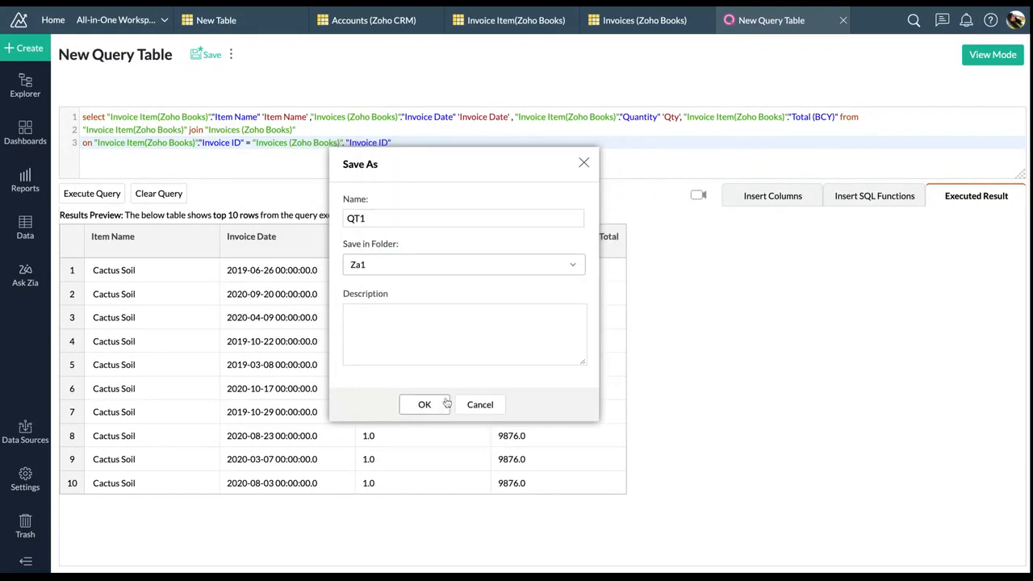
left_click(443, 403)
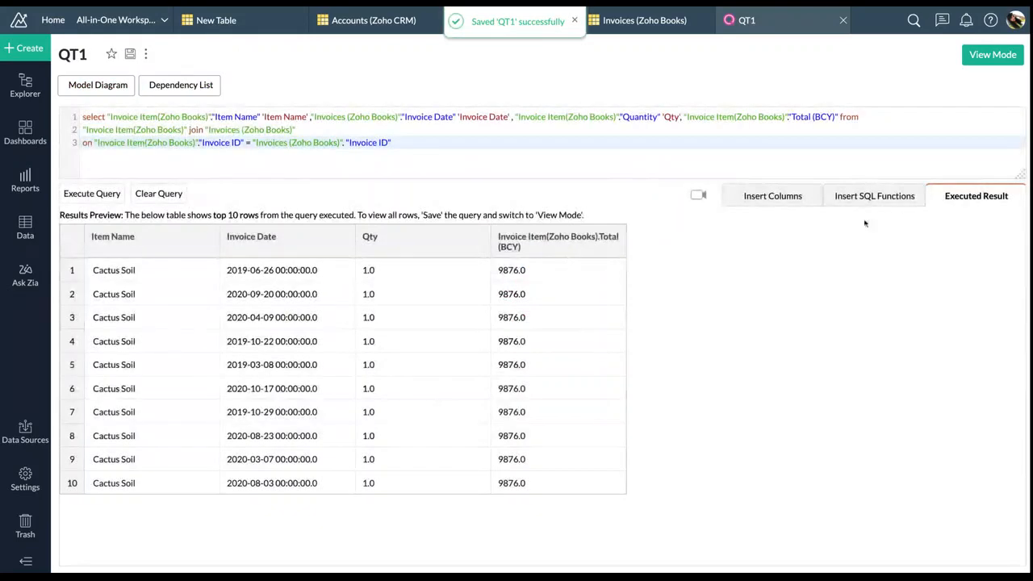
View all 35903 rows of QT1, then return to the Invoice Item(Zoho Books) table
left_click(992, 54)
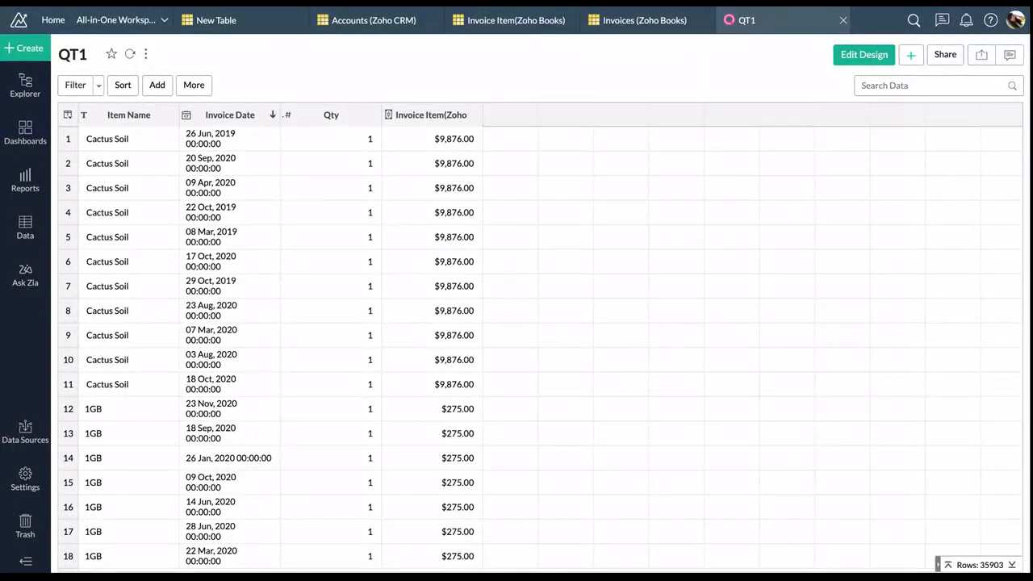
left_click(915, 54)
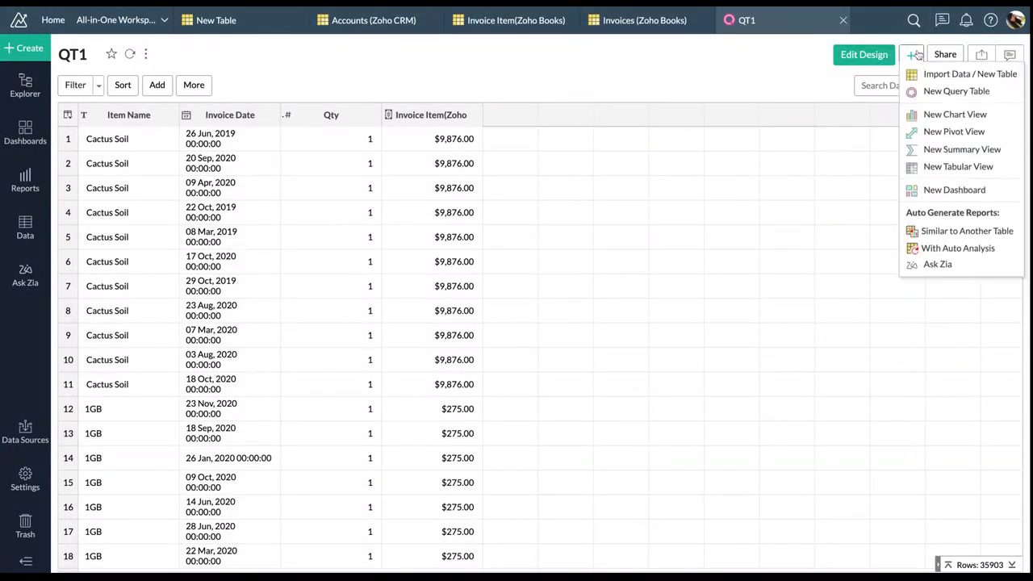
left_click(630, 87)
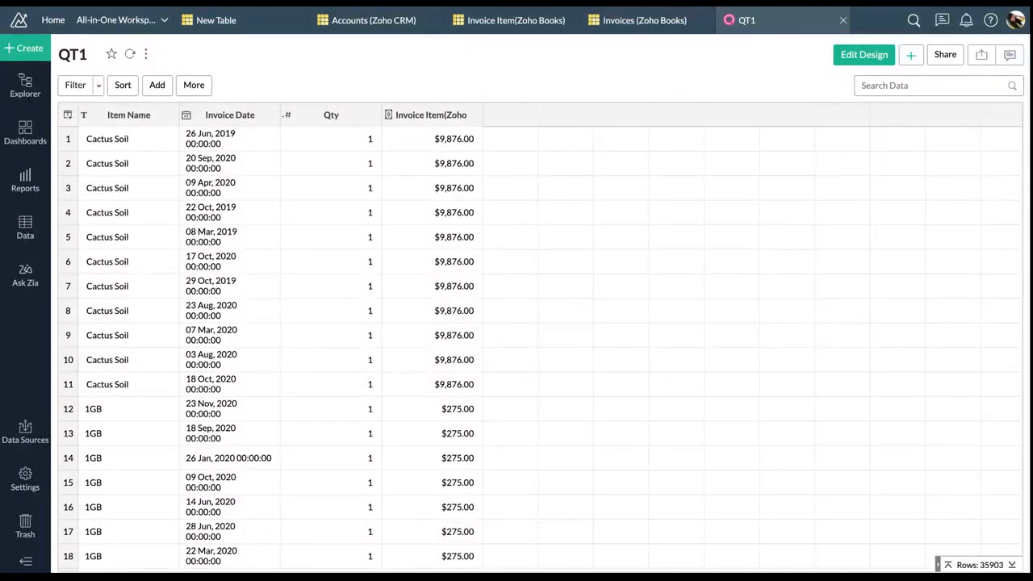
left_click(539, 29)
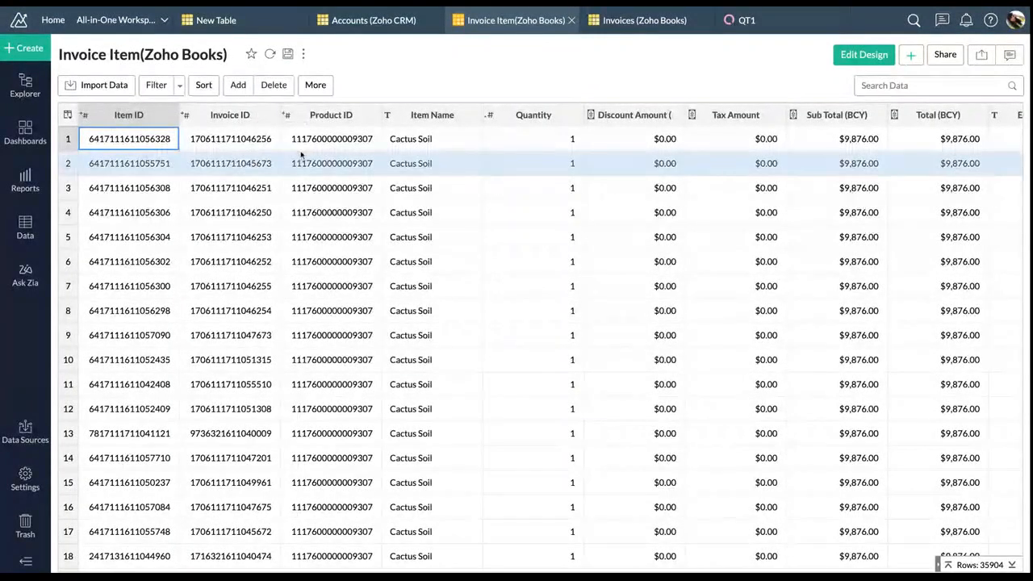
Convert Invoice Item's Invoice ID into a lookup column referencing Invoices (Zoho Books) Invoice ID
left_click(209, 113)
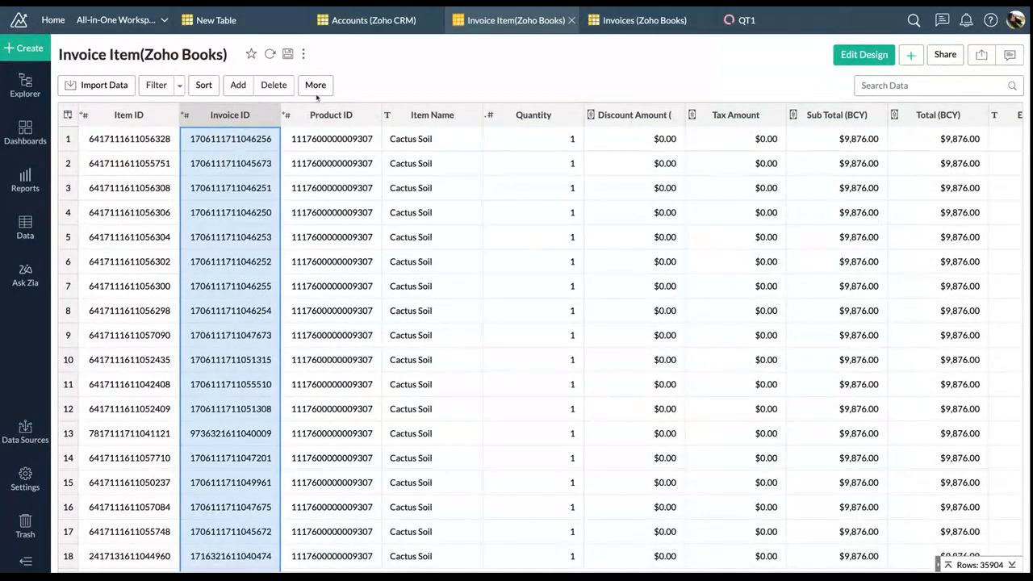
left_click(317, 86)
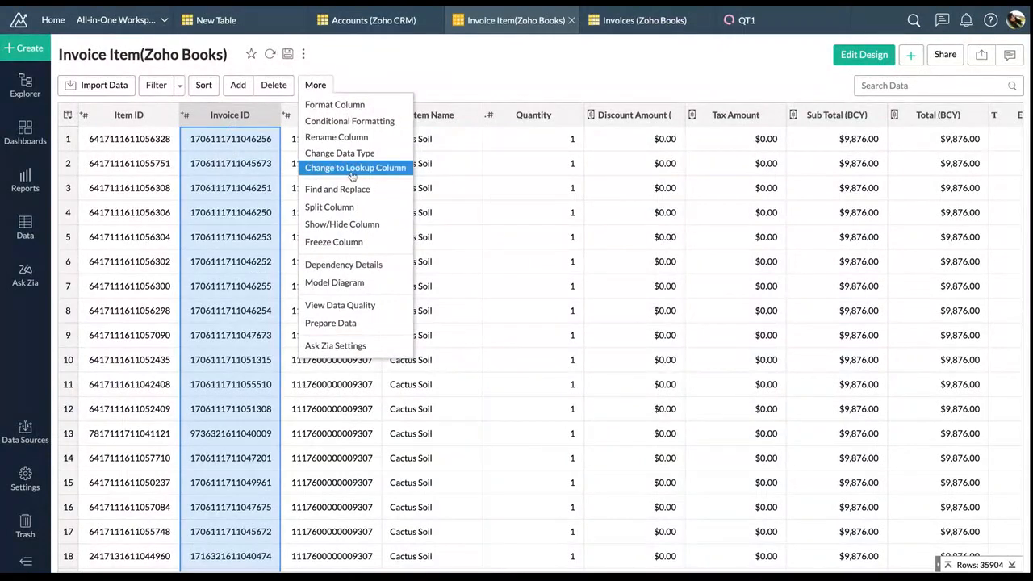
left_click(390, 171)
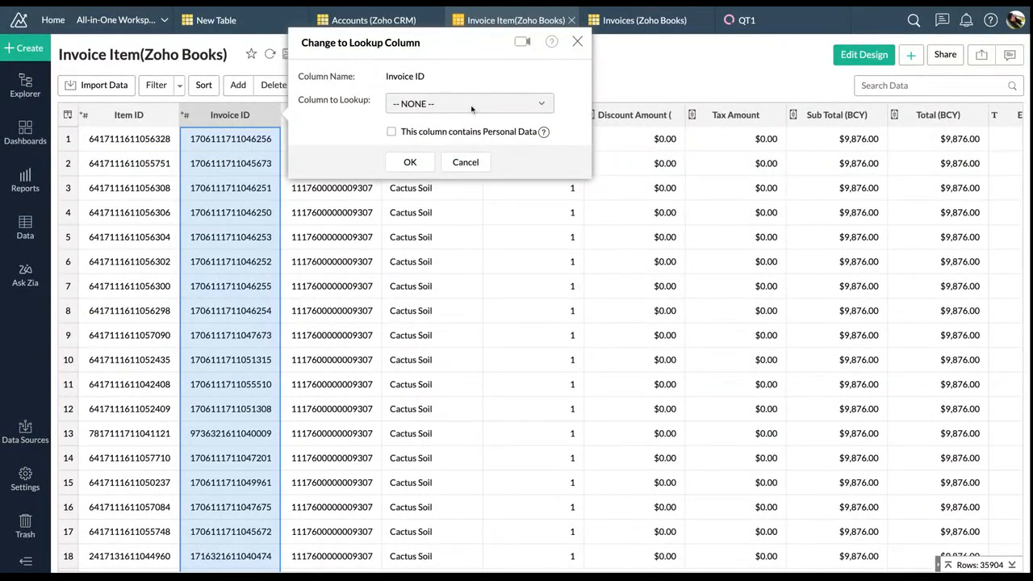
left_click(472, 103)
scroll(474, 396, "down", 5)
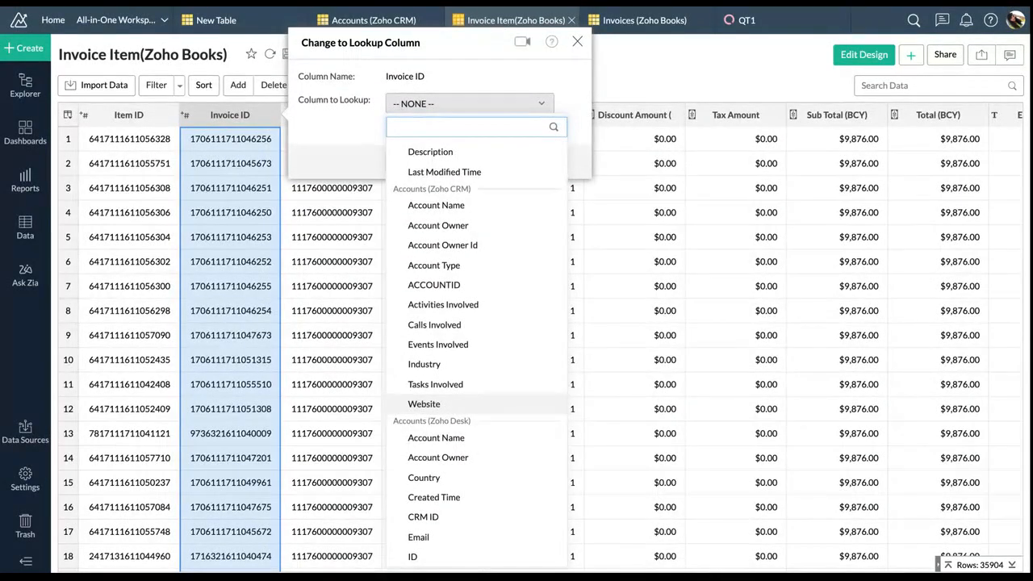
scroll(476, 346, "down", 20)
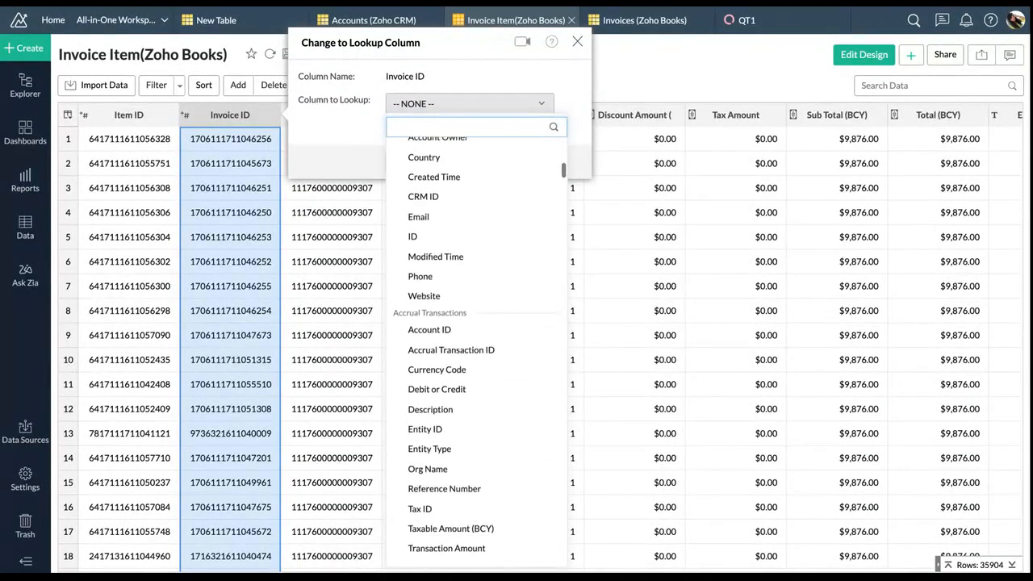
scroll(476, 346, "down", 5)
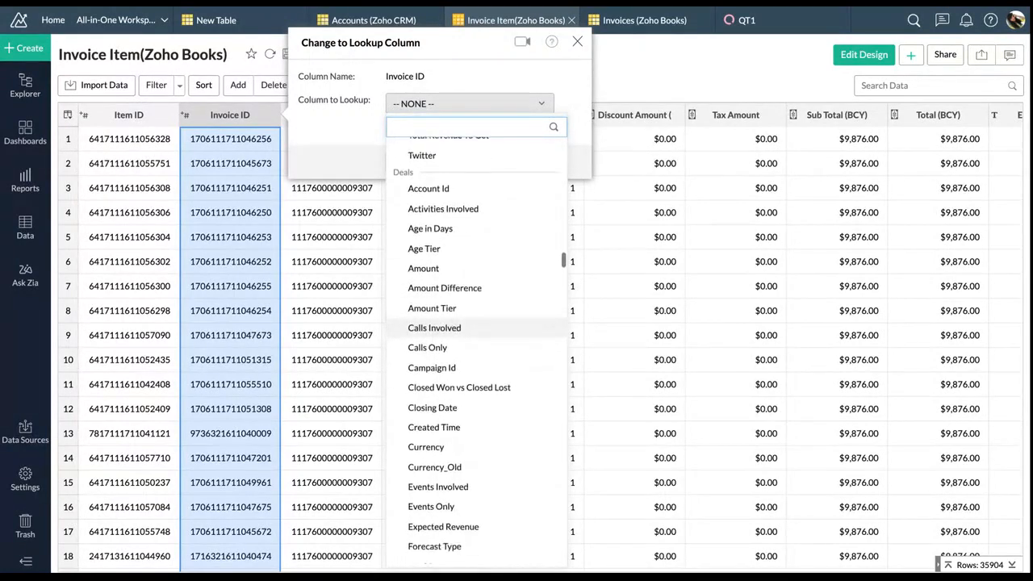
type("invoi")
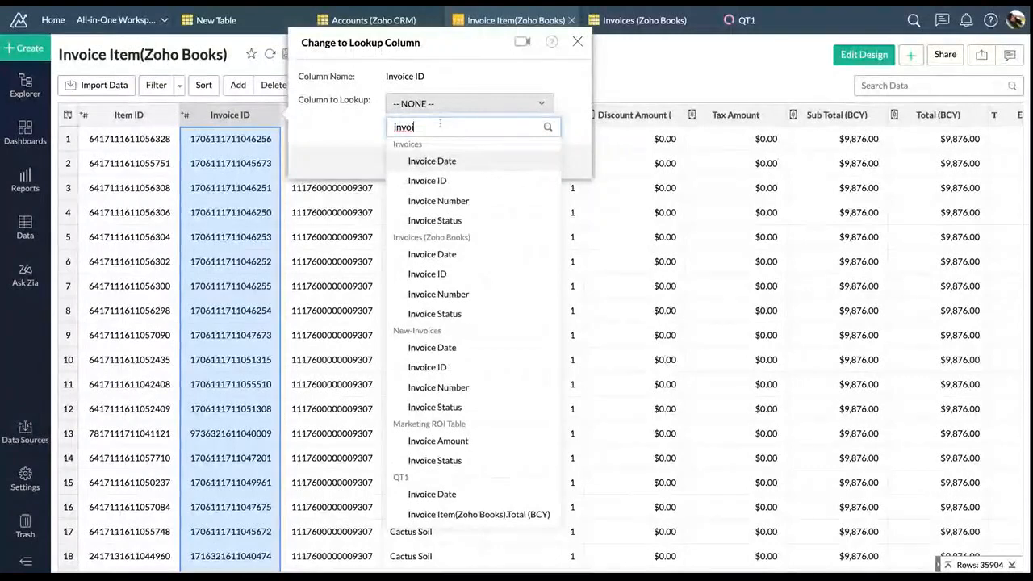
left_click(448, 274)
left_click(413, 163)
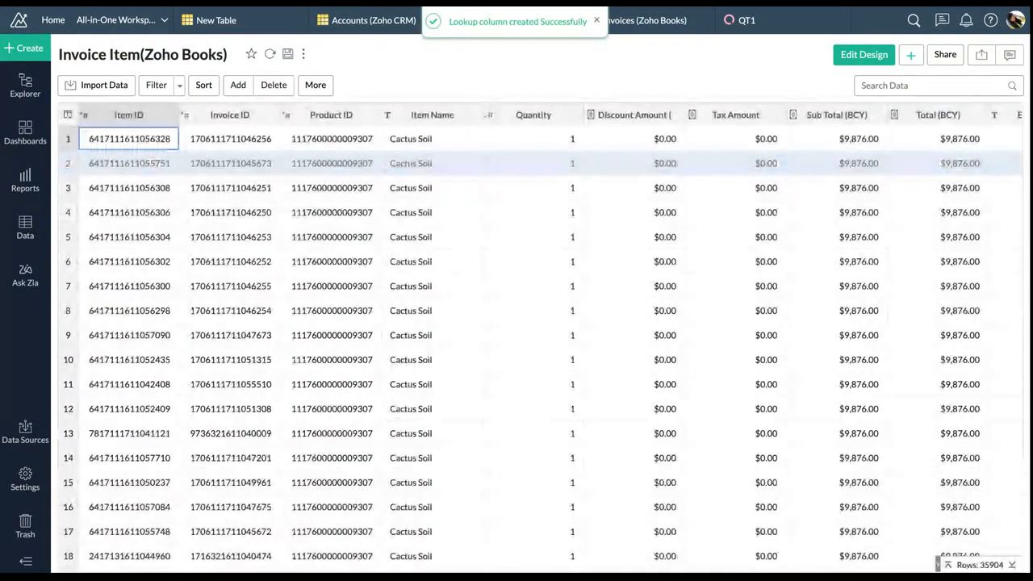
Check the model diagram linking Invoice Item to Invoices via Invoice ID, then return to the table
left_click(316, 85)
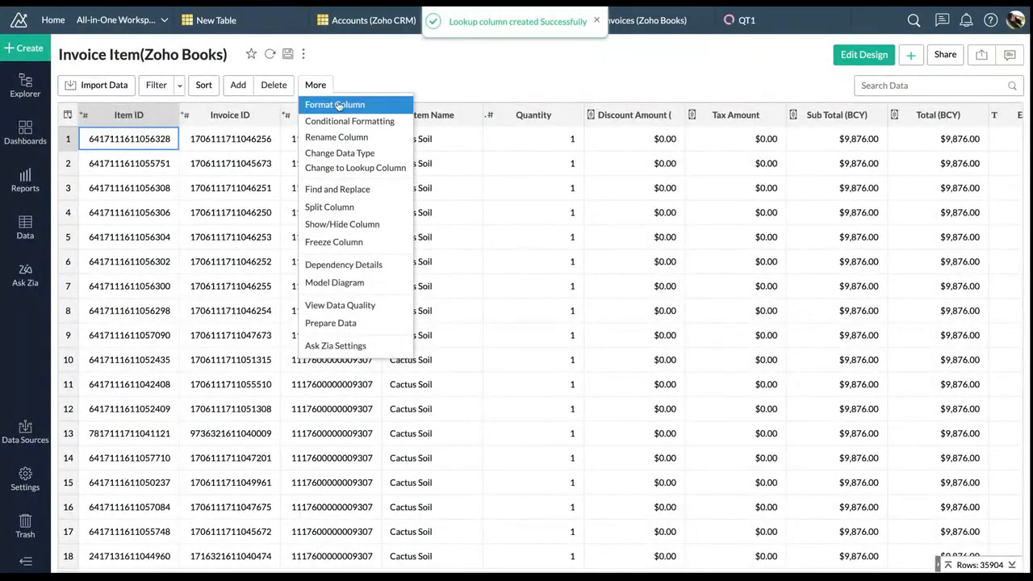
left_click(348, 282)
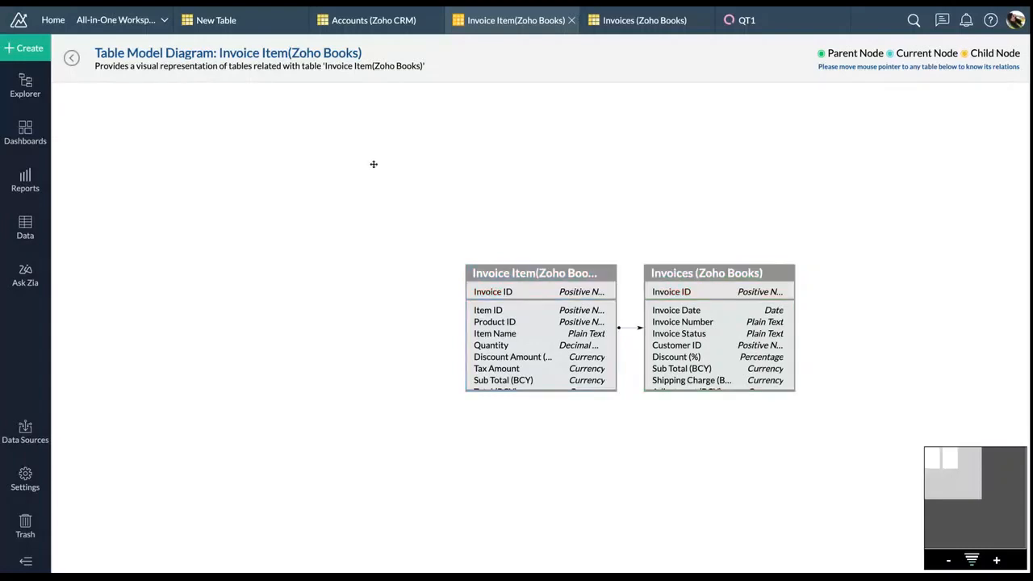
left_click(72, 59)
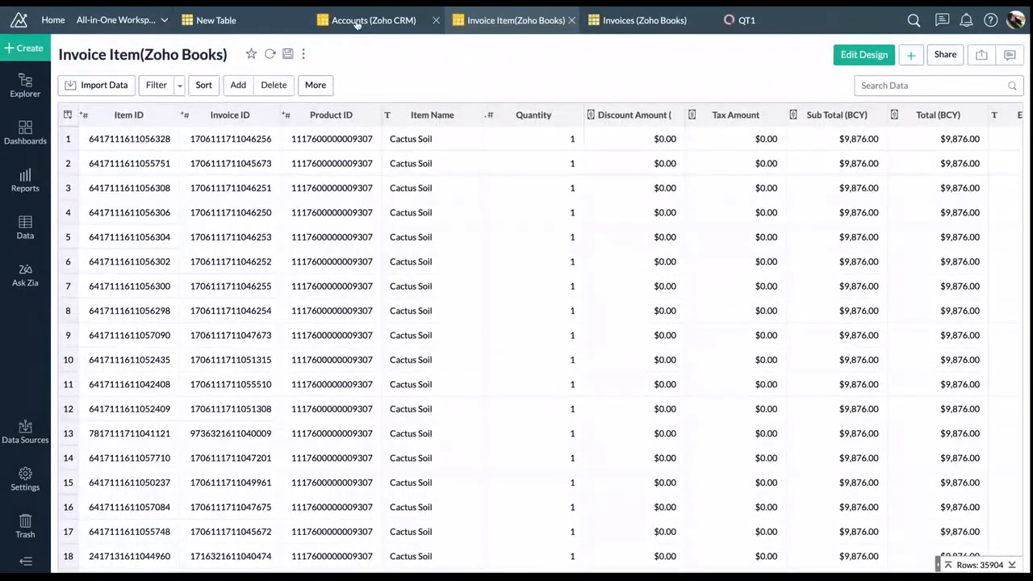
Close the Accounts (Zoho CRM) tab and open Accrual Transactions from the Data sidebar
left_click(436, 20)
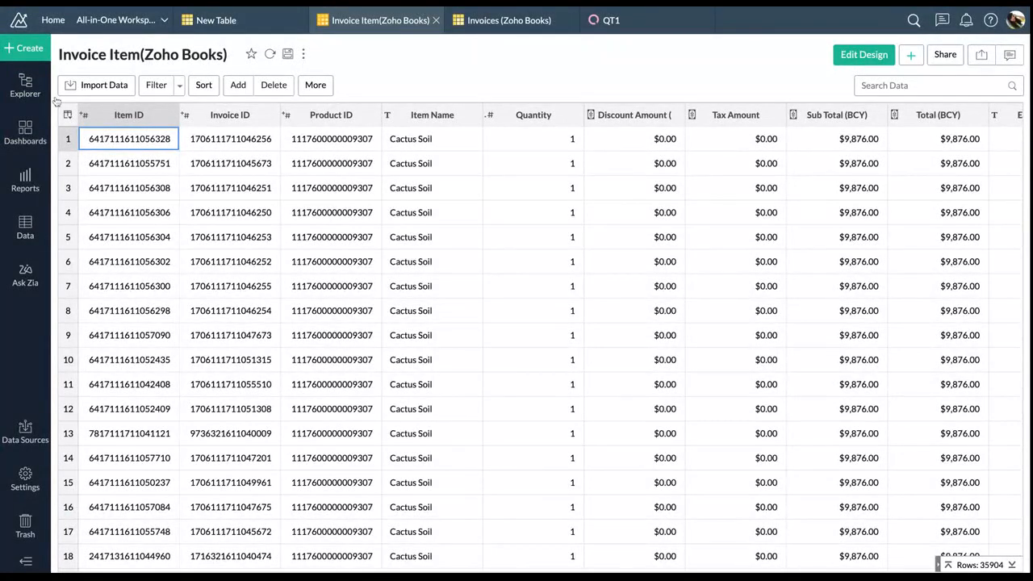
mouse_move(32, 216)
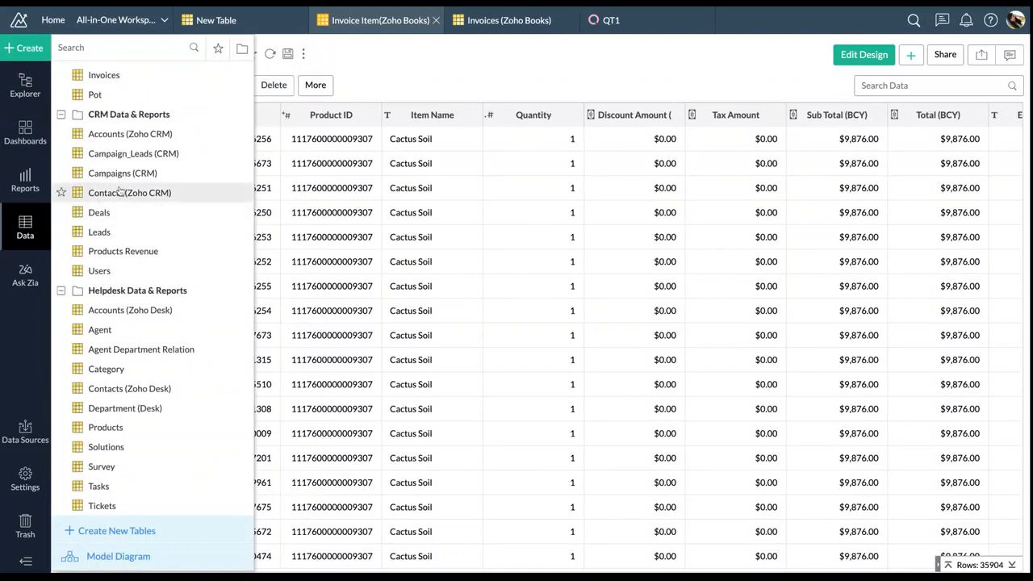
scroll(121, 198, "up", 2)
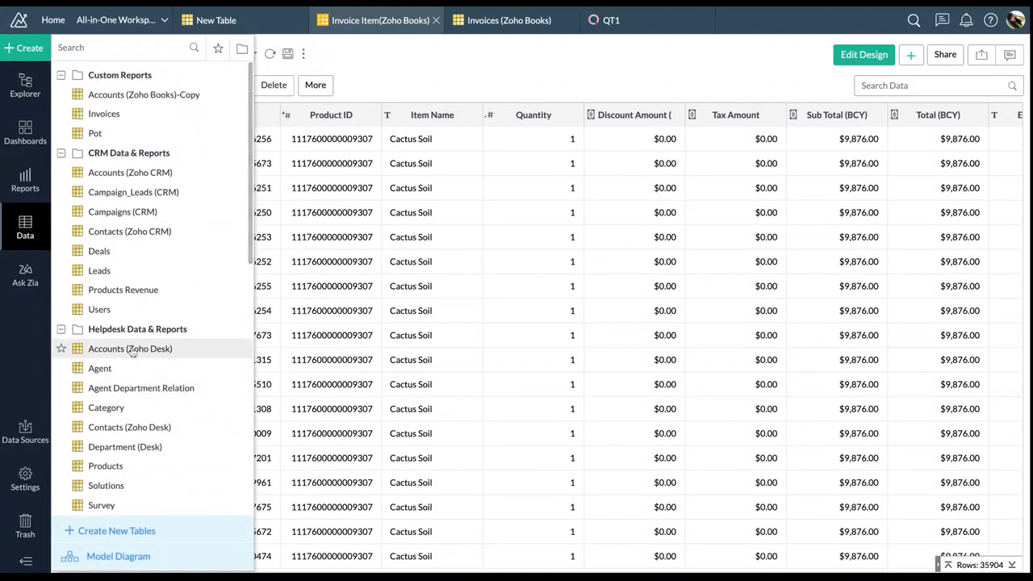
scroll(159, 239, "down", 5)
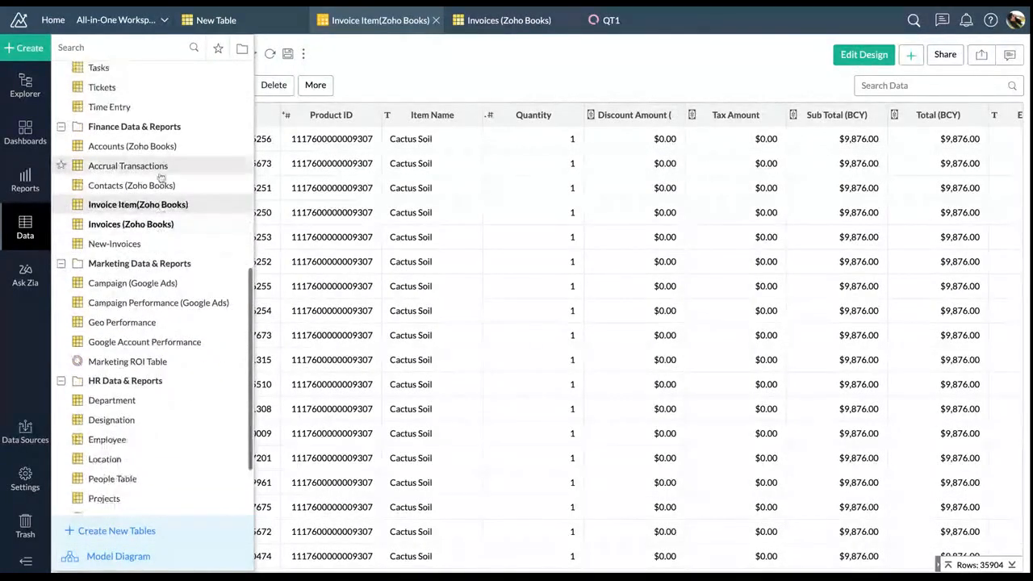
left_click(158, 167)
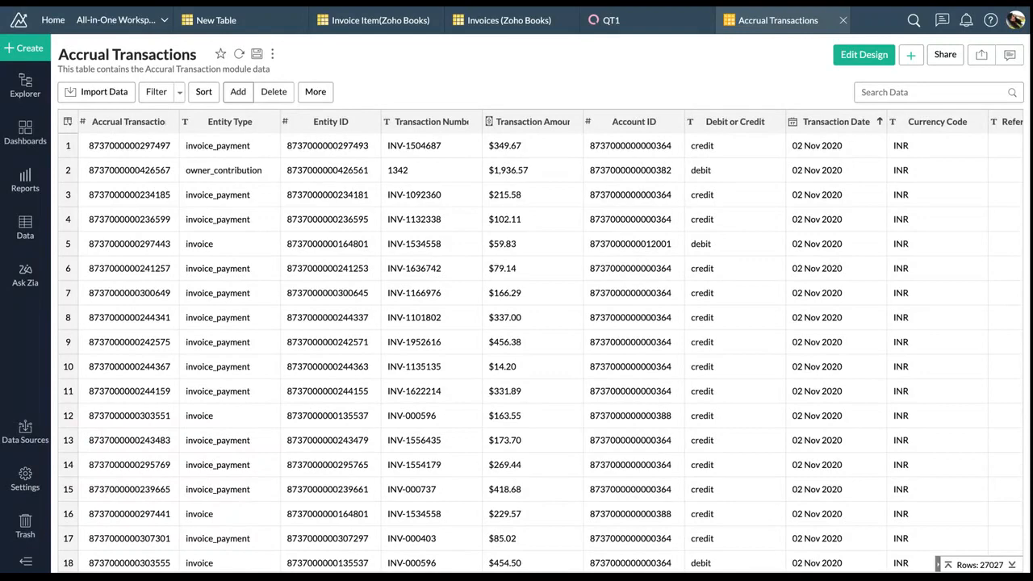
Add a formula column named 'Transaction Amount' to the Accrual Transactions table
left_click(238, 92)
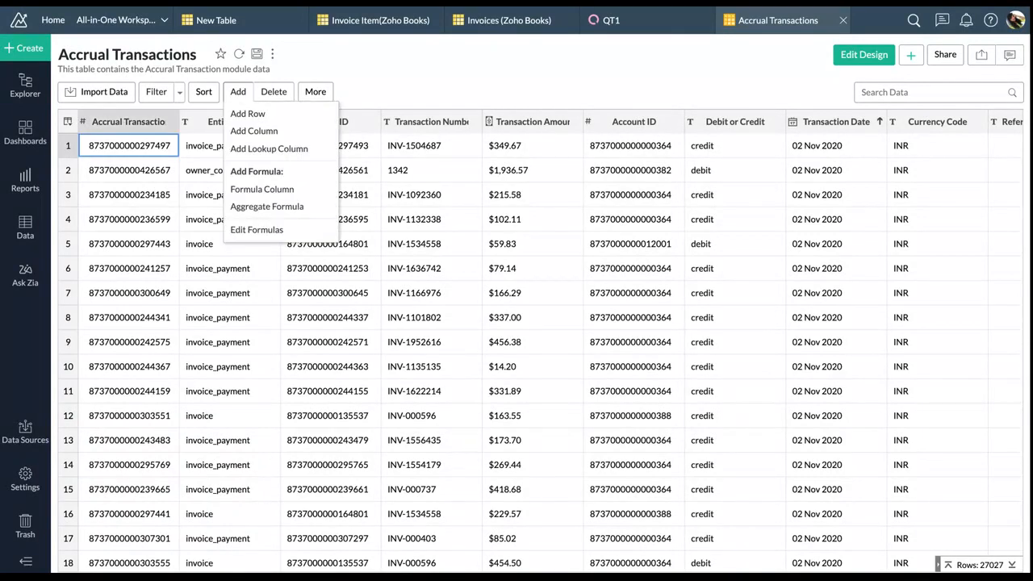
left_click(263, 190)
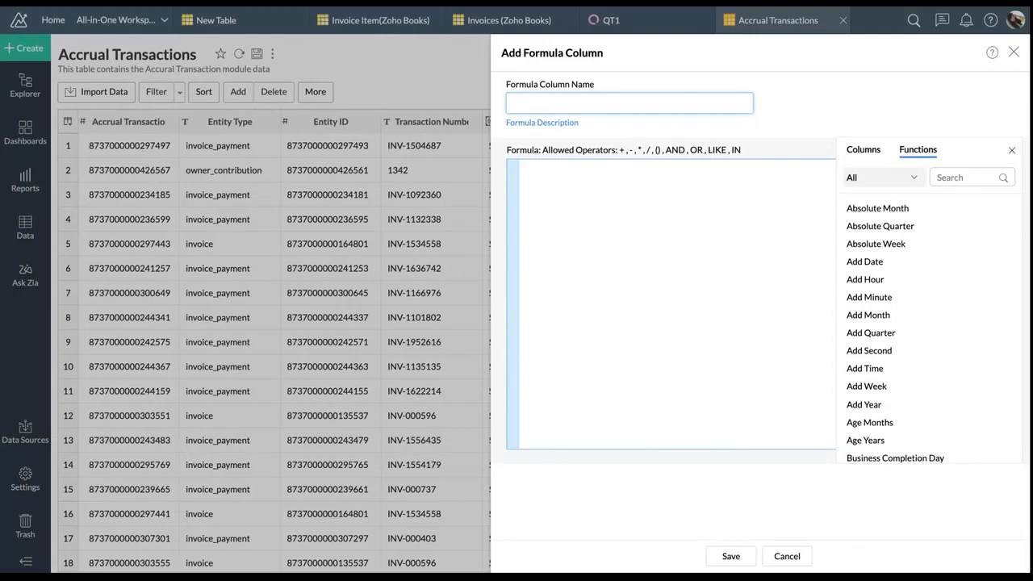
type("Transaction Amount")
left_click(583, 175)
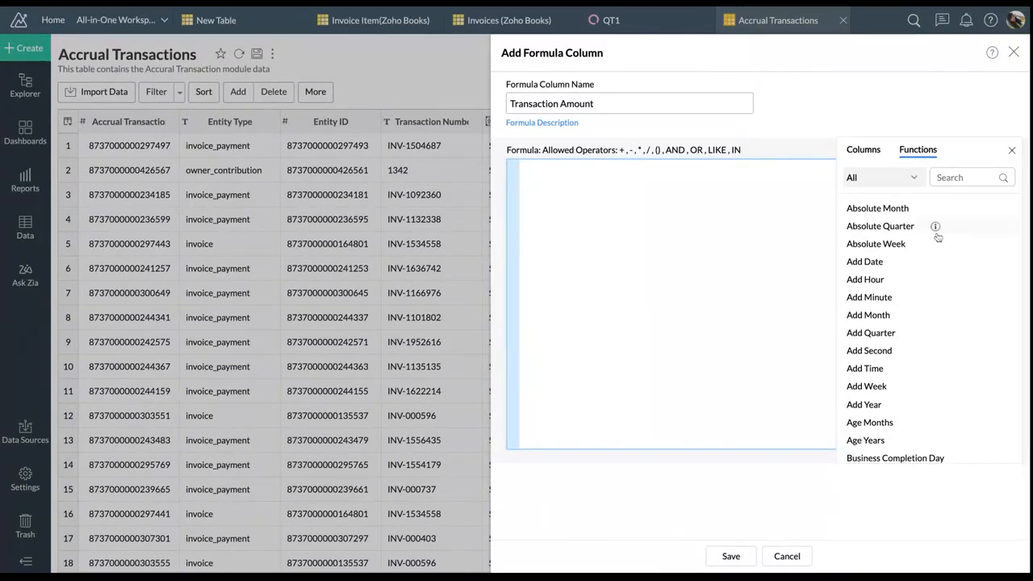
Browse the Columns and Functions lists available for the formula
left_click(863, 152)
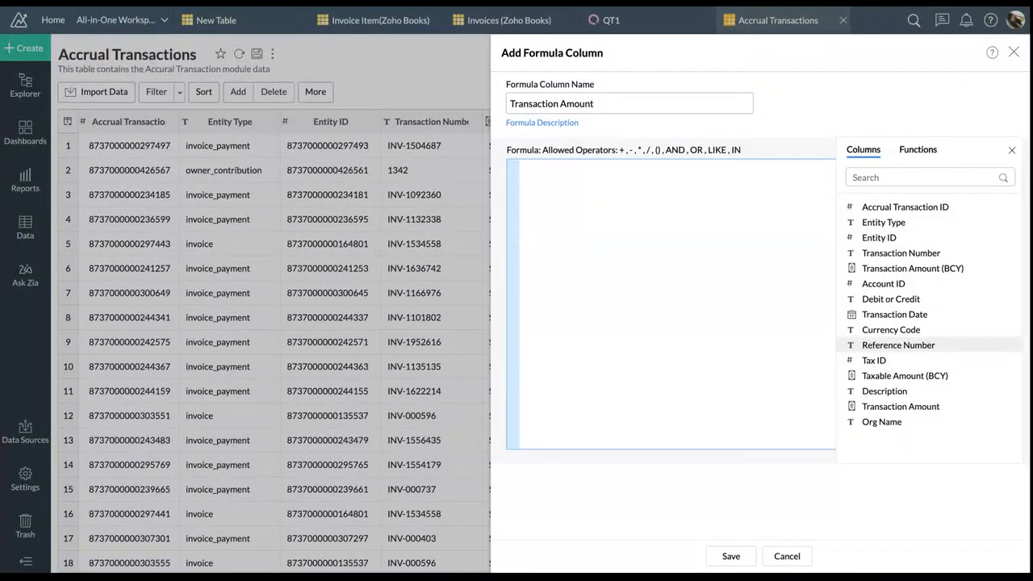
left_click(923, 149)
scroll(909, 315, "down", 3)
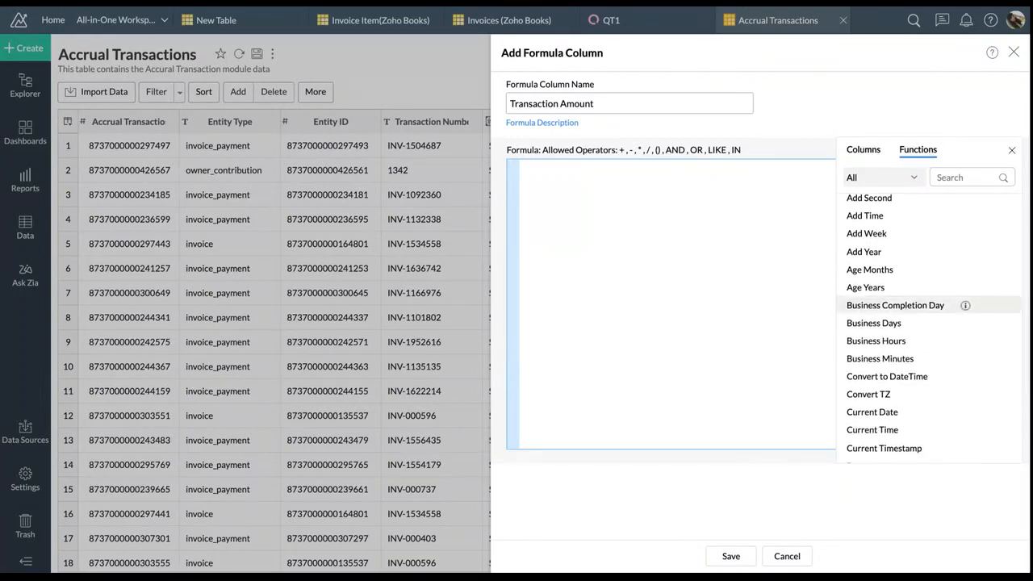
scroll(909, 305, "down", 5)
scroll(910, 315, "down", 3)
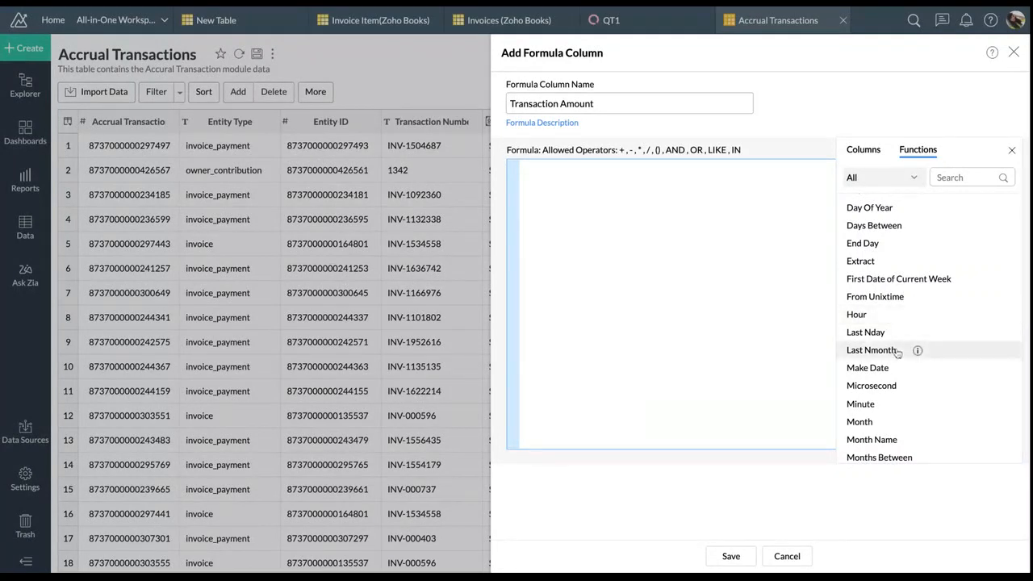
scroll(899, 349, "down", 2)
scroll(897, 353, "down", 3)
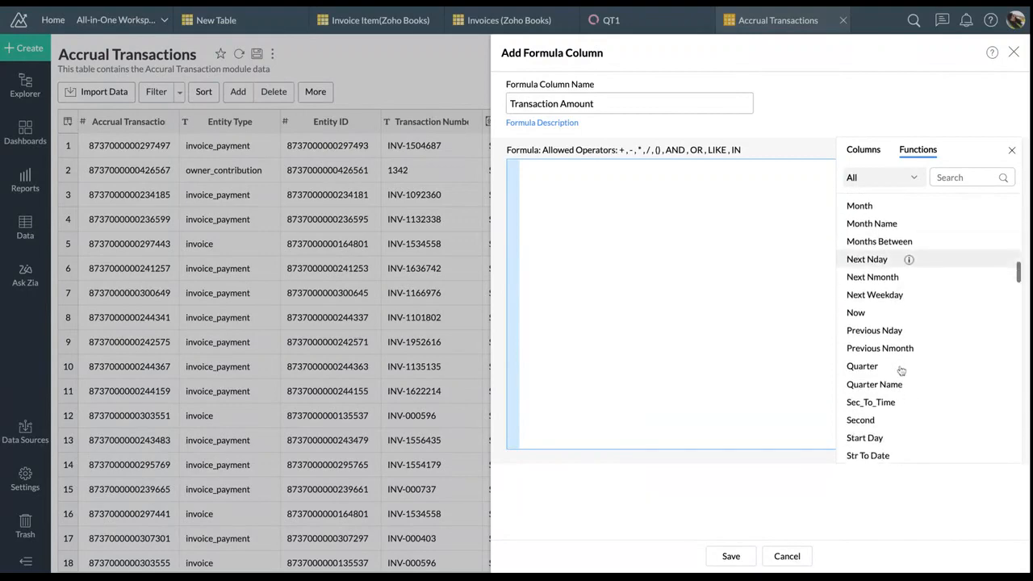
scroll(902, 338, "down", 4)
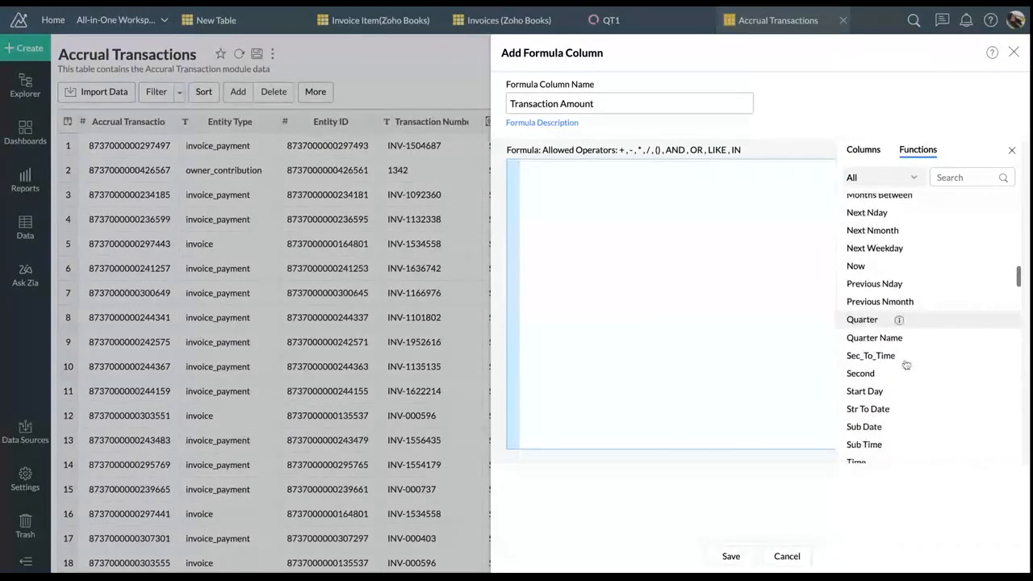
mouse_move(903, 319)
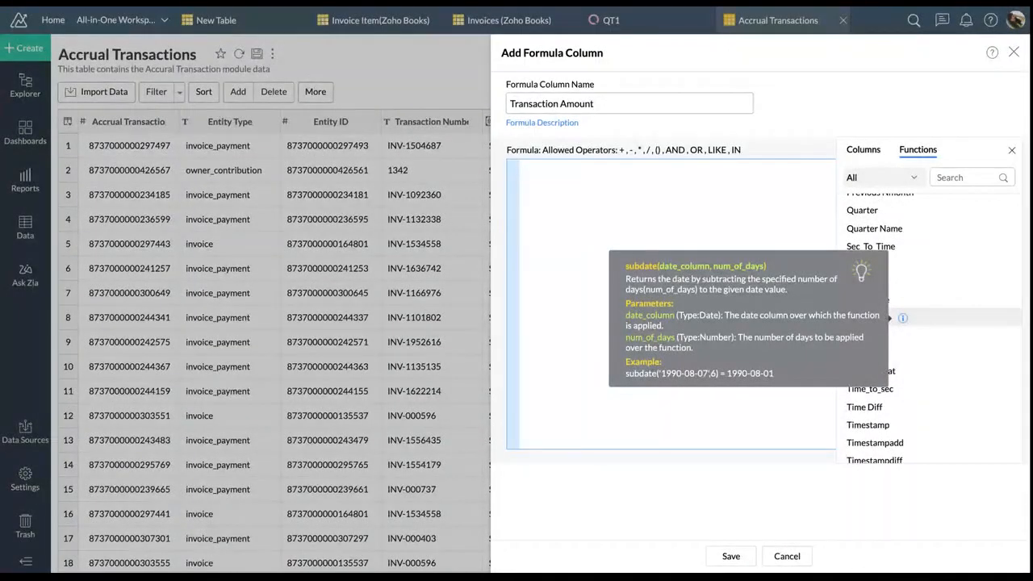
scroll(925, 286, "up", 8)
left_click(867, 152)
Enter the formula if("Debit or Credit"='Debit',"Transaction Amount (BCY)",-("Transaction Amount (BCY)"))
left_click(760, 174)
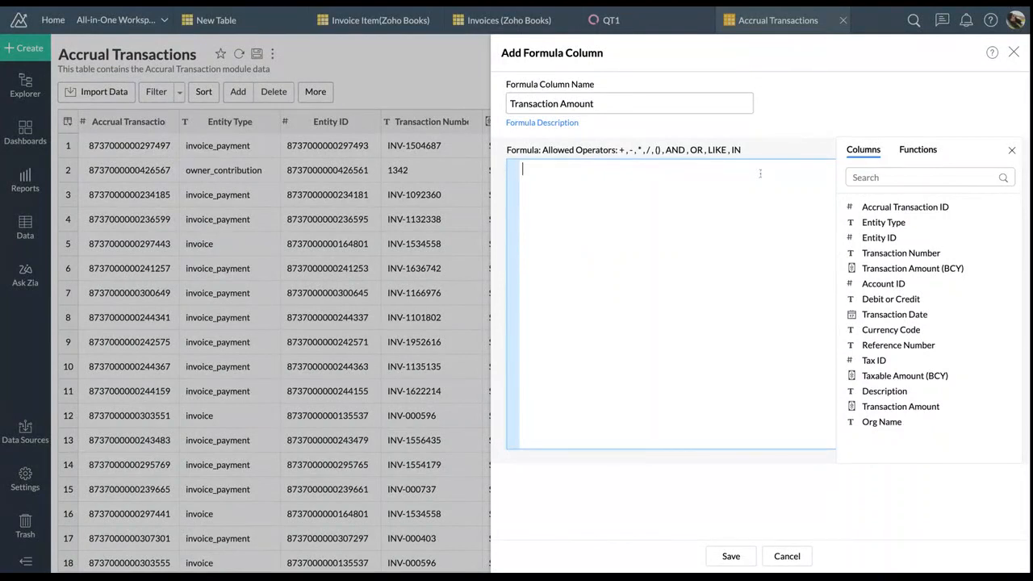
type("If")
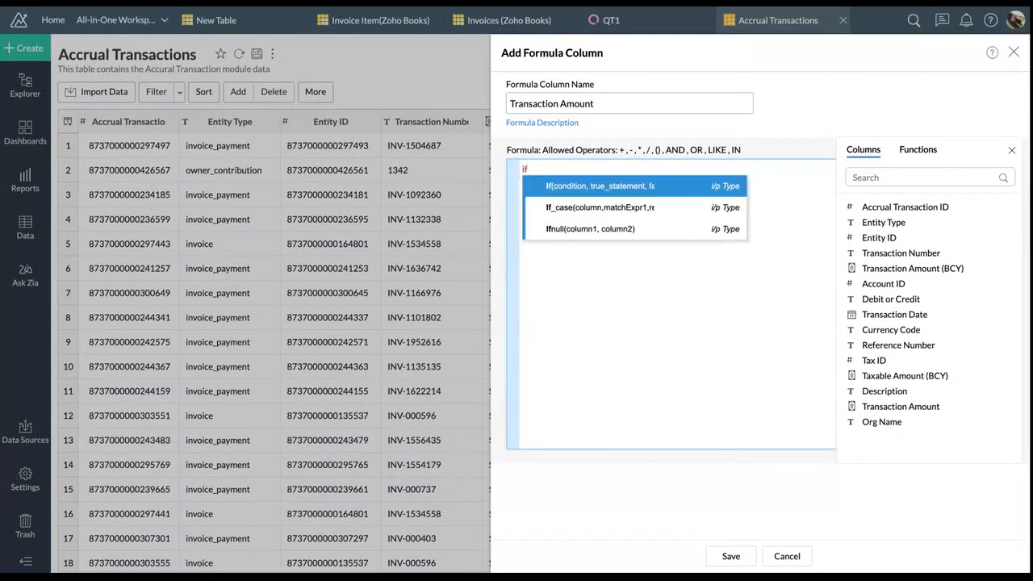
type("(")
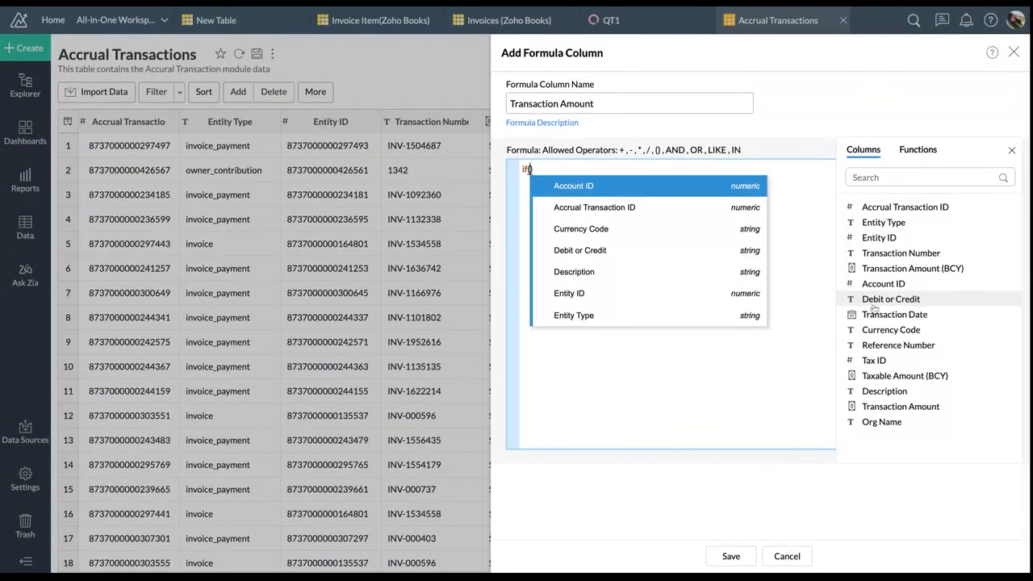
left_click(901, 300)
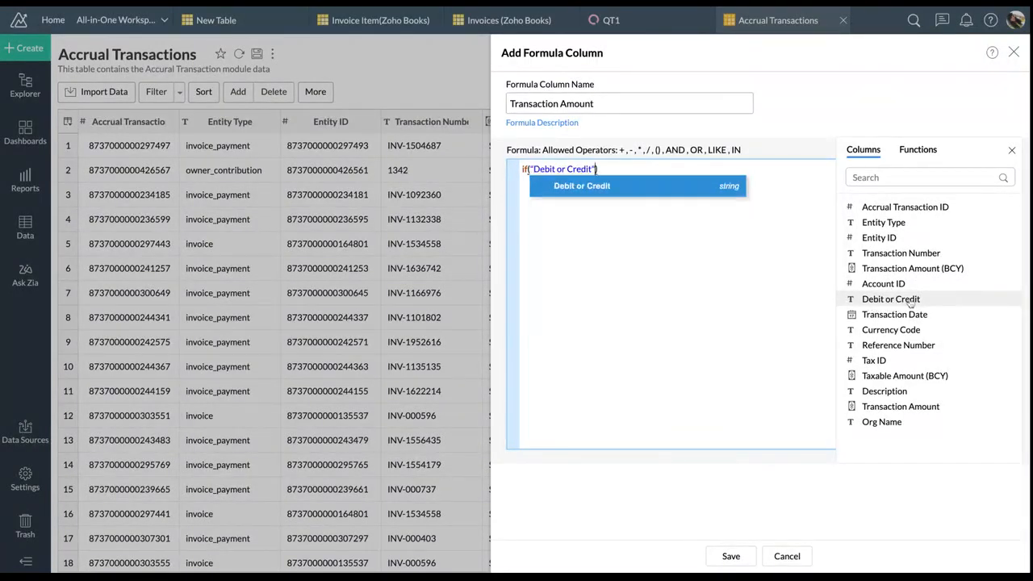
type("='Debi")
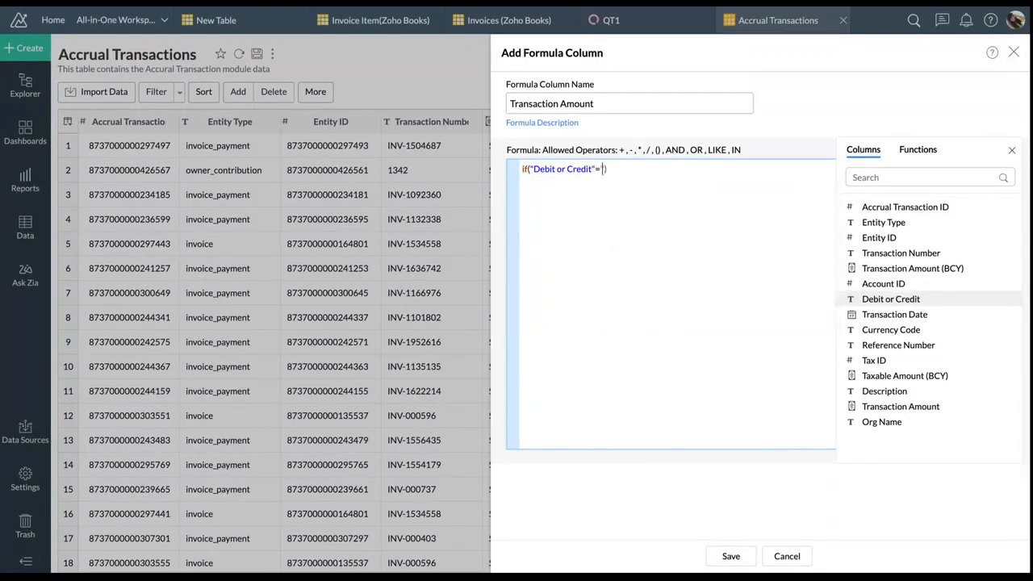
type("t',tra")
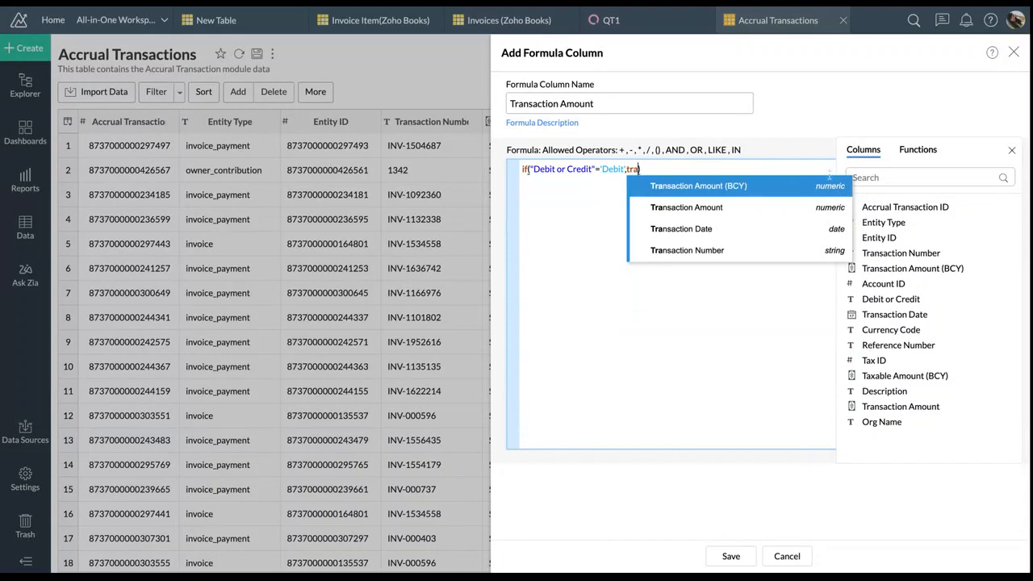
left_click(782, 188)
type(",")
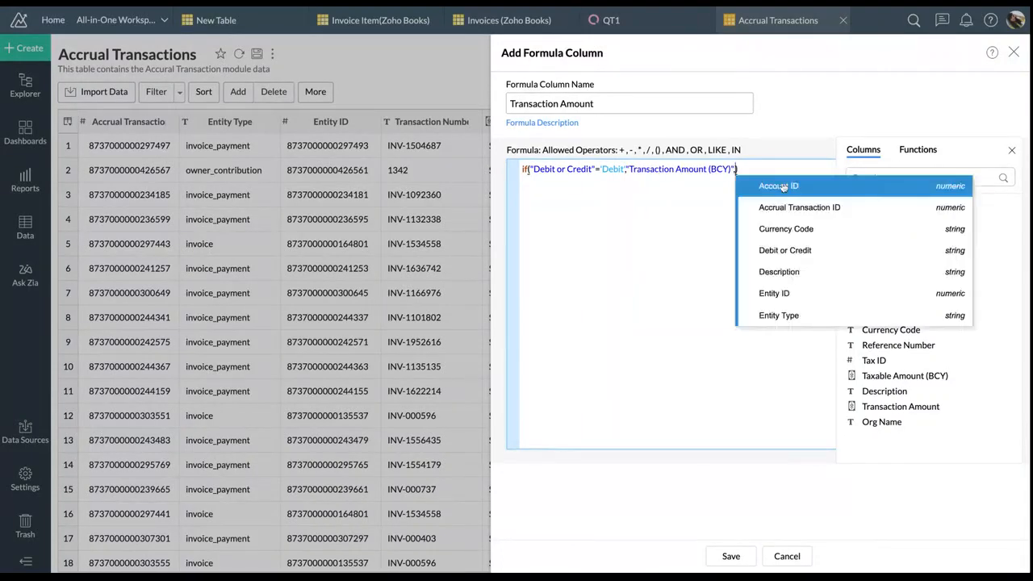
type("(")
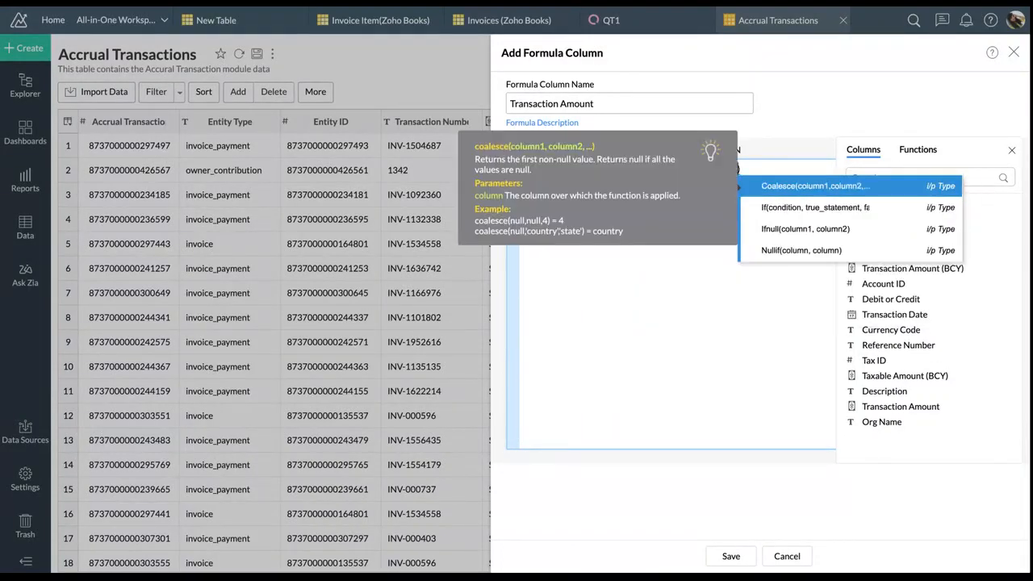
key("Escape")
type("traa")
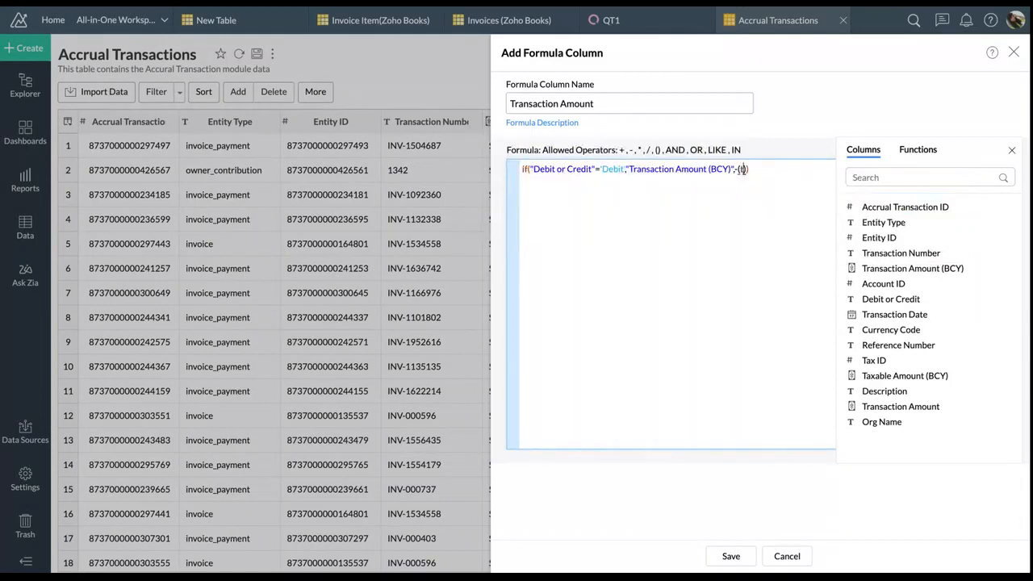
key("BackSpace")
key("BackSpace")
key("BackSpace")
key("BackSpace")
left_click(903, 269)
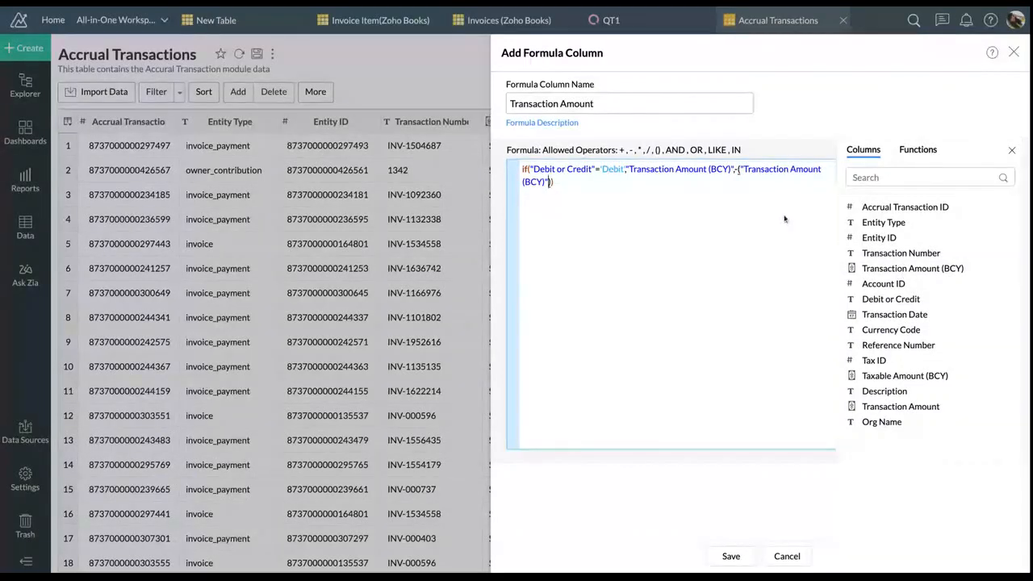
type(")")
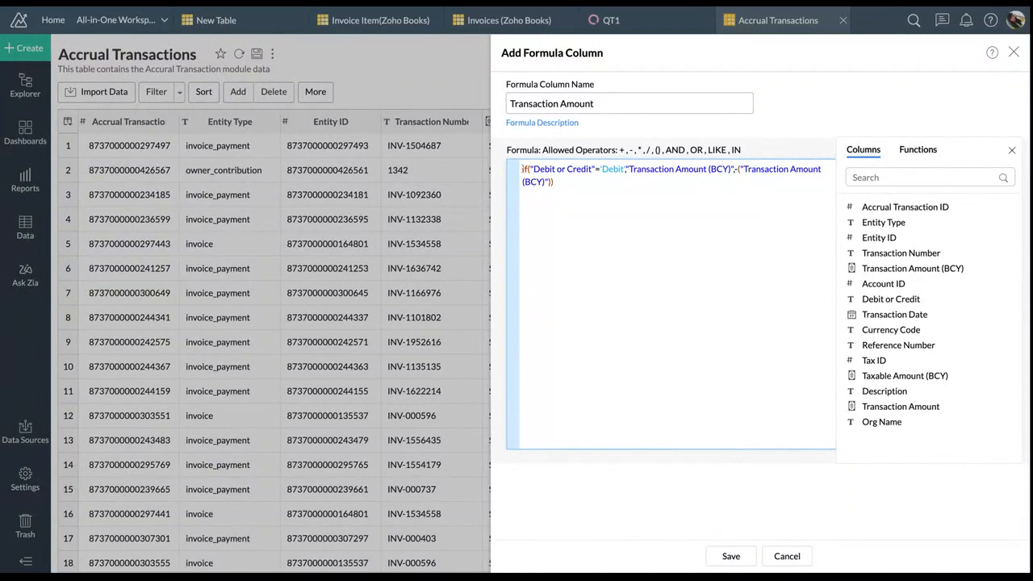
Resolve the duplicate-name alert by renaming the column 'Transaction Amount value'
left_click(731, 559)
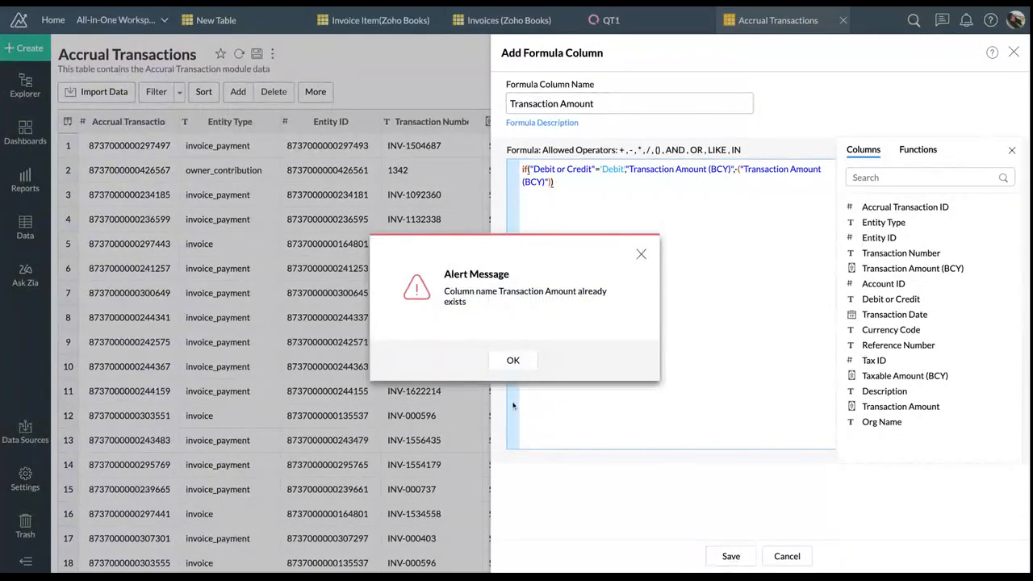
left_click(513, 361)
left_click(602, 105)
type("val")
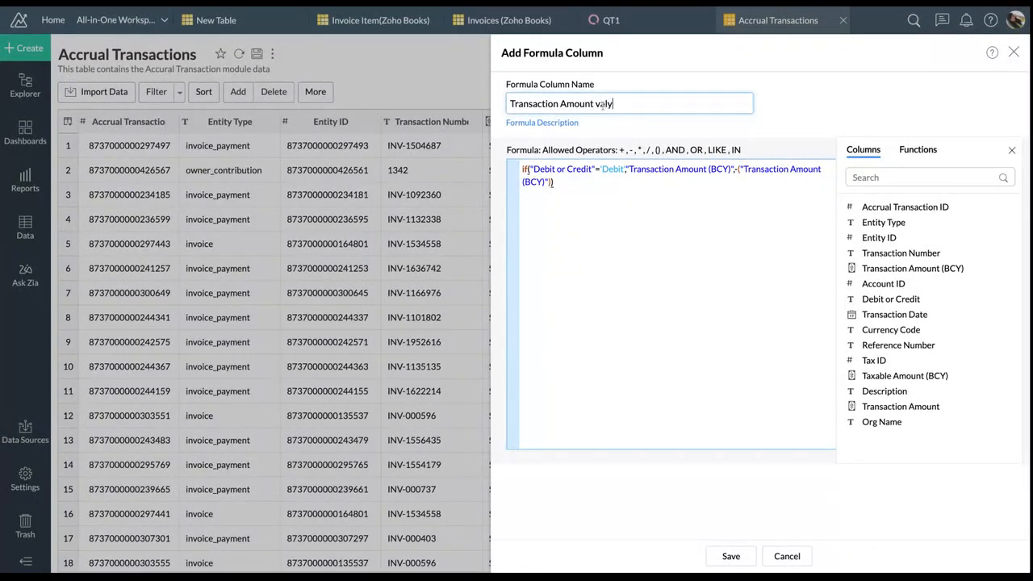
type("ue")
Save the Transaction Amount value column, which shows credits as negatives like -349.67
left_click(743, 562)
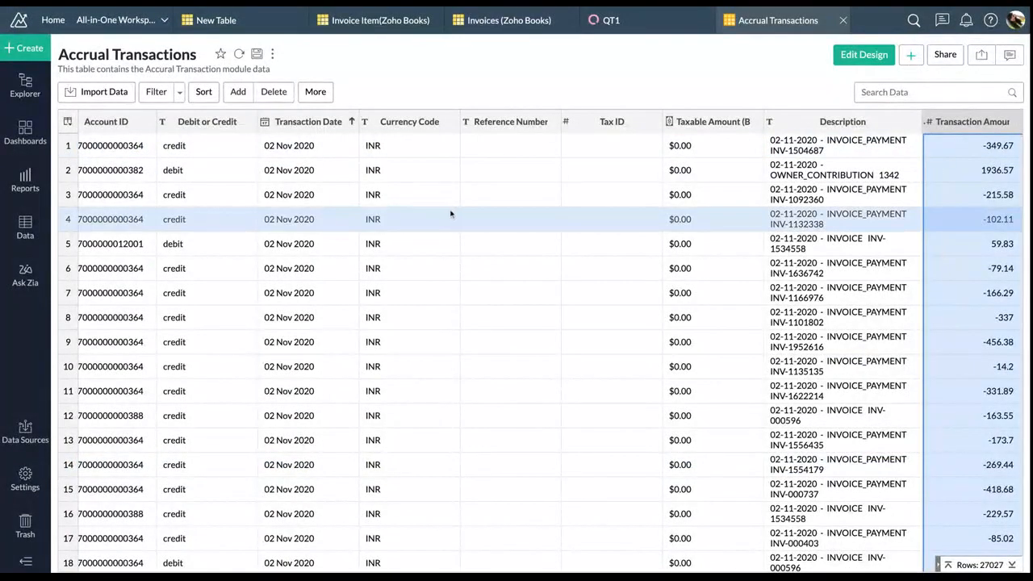
left_click(63, 146)
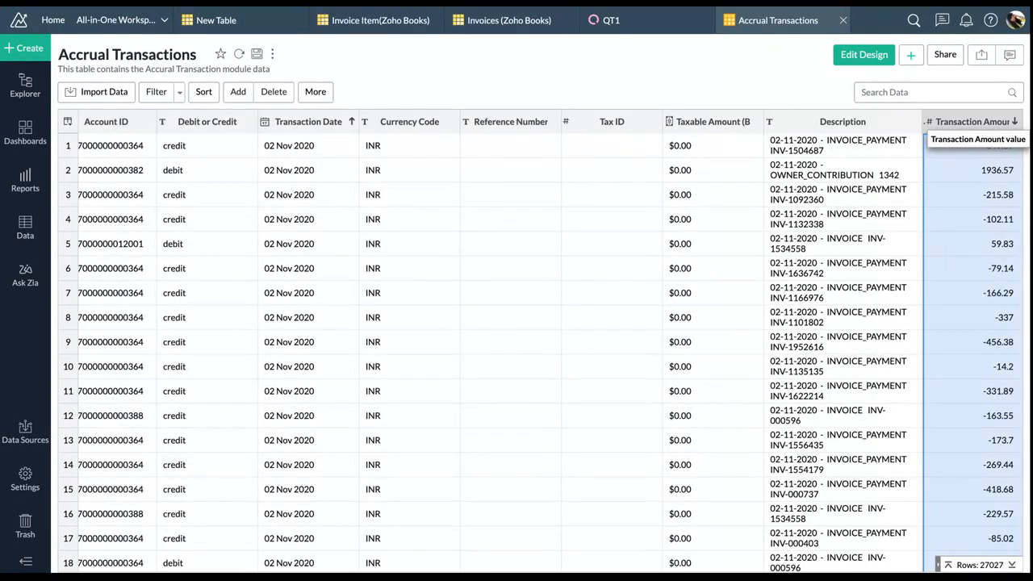
Change the Transaction Amount value column's data type to Currency so amounts show as dollars
left_click(1013, 121)
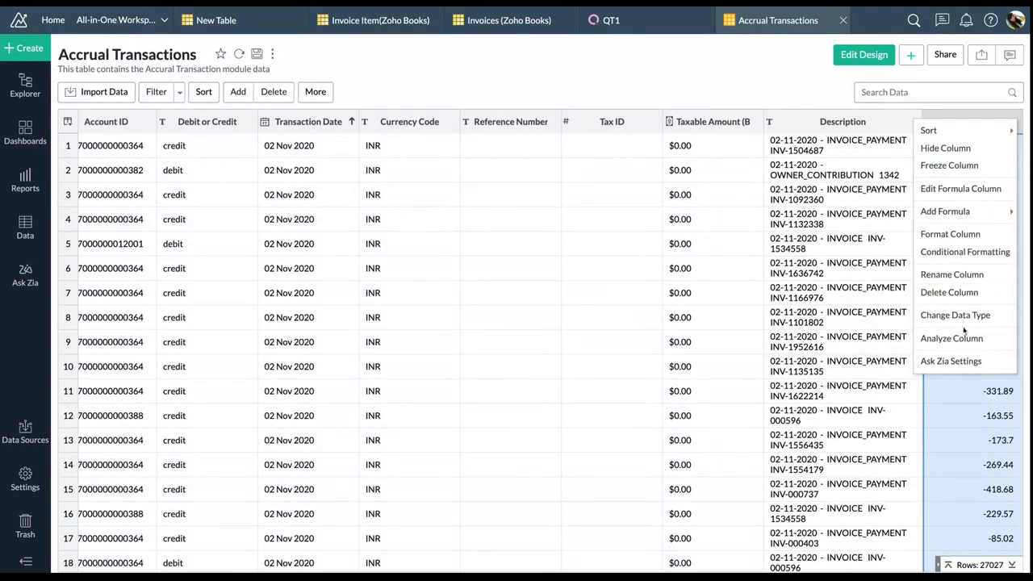
left_click(962, 323)
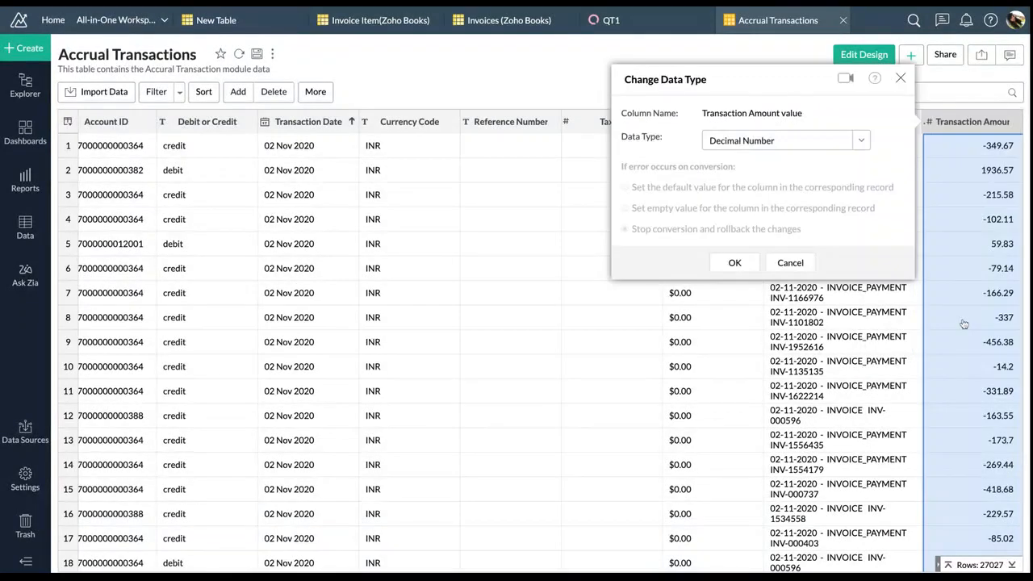
left_click(862, 140)
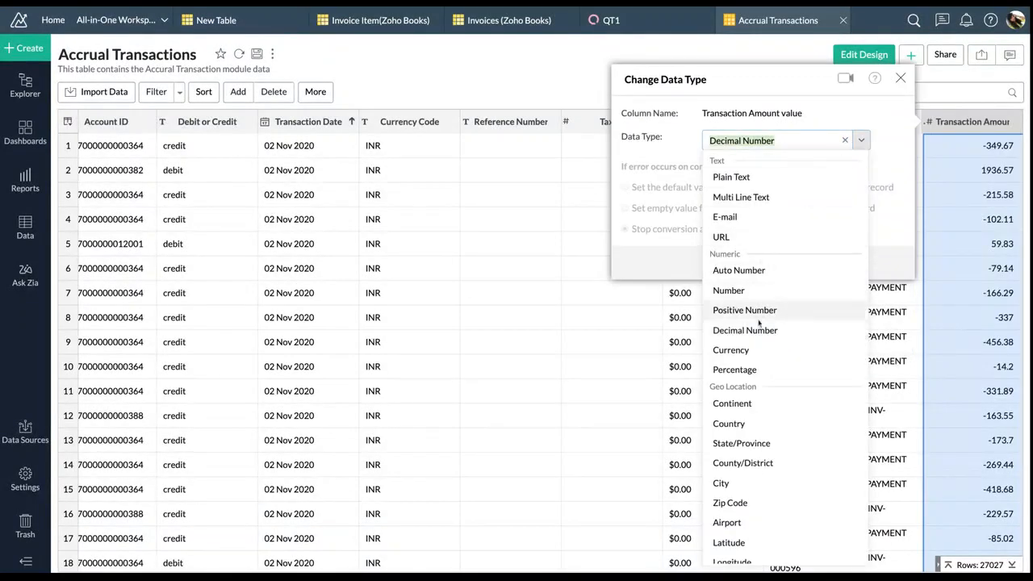
left_click(753, 350)
left_click(736, 263)
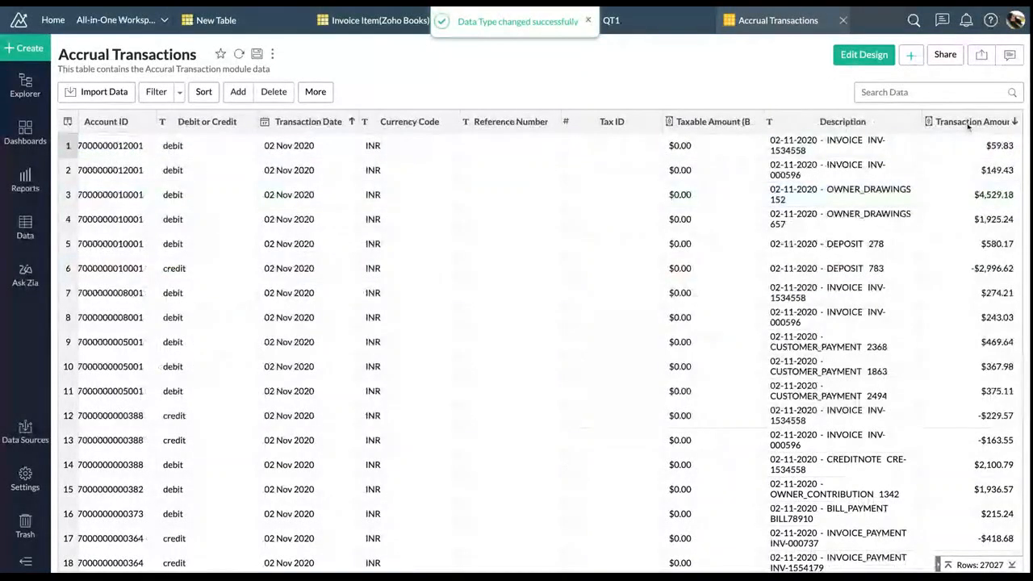
left_click(967, 125)
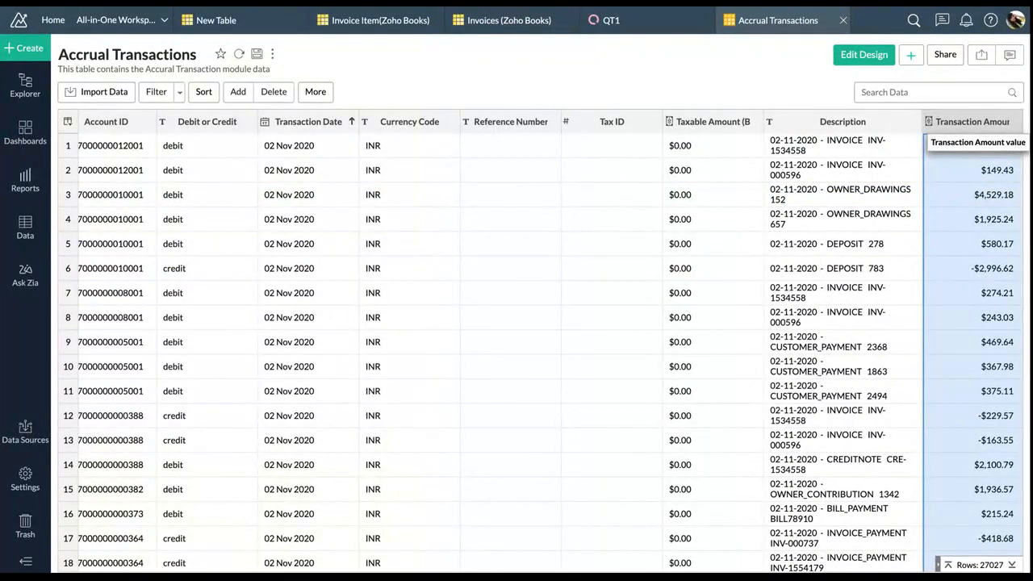
Format Transaction Amount value: negatives within parentheses, 2 decimals, units None, $ English(United States)
right_click(968, 123)
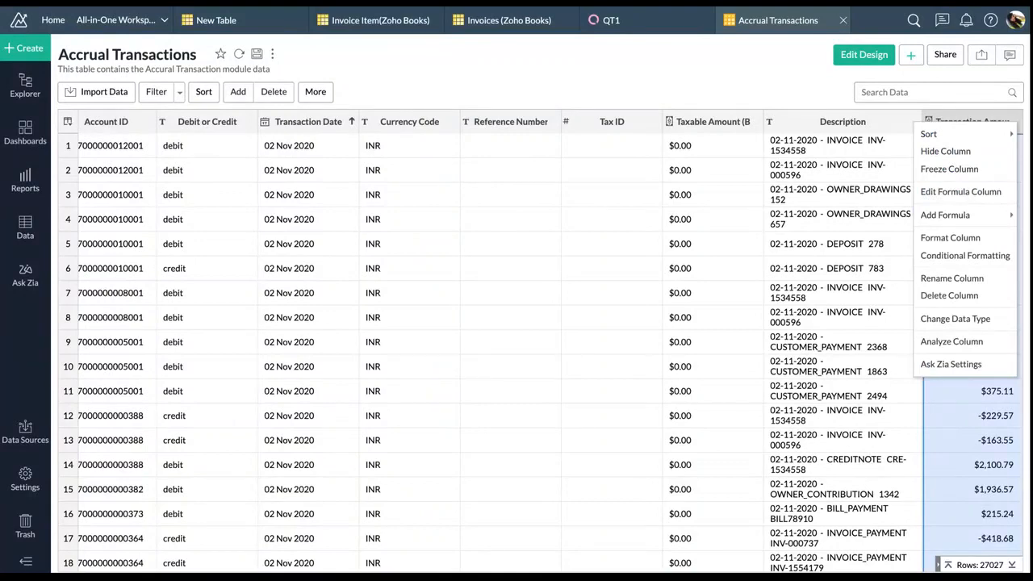
left_click(971, 238)
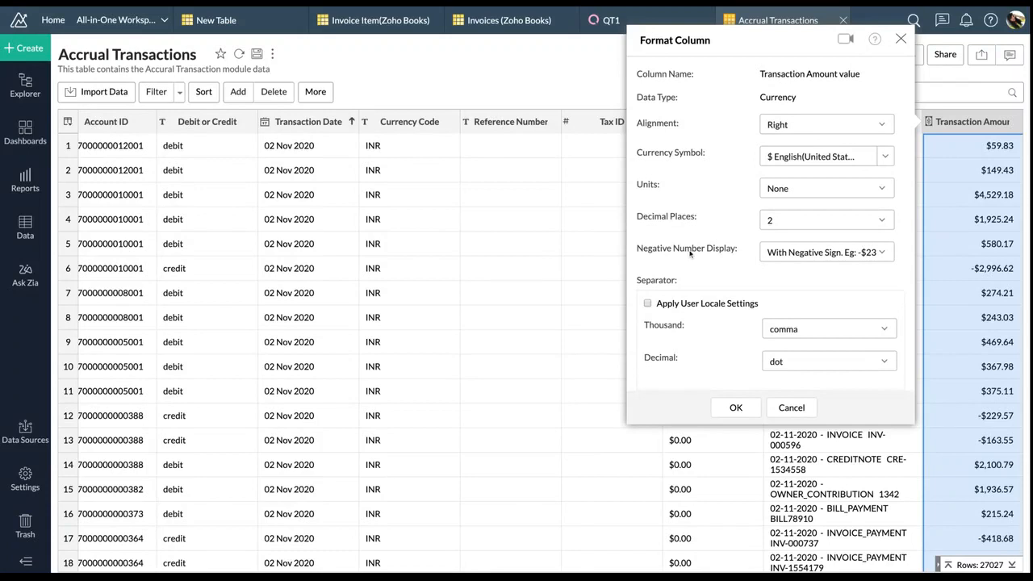
left_click(771, 253)
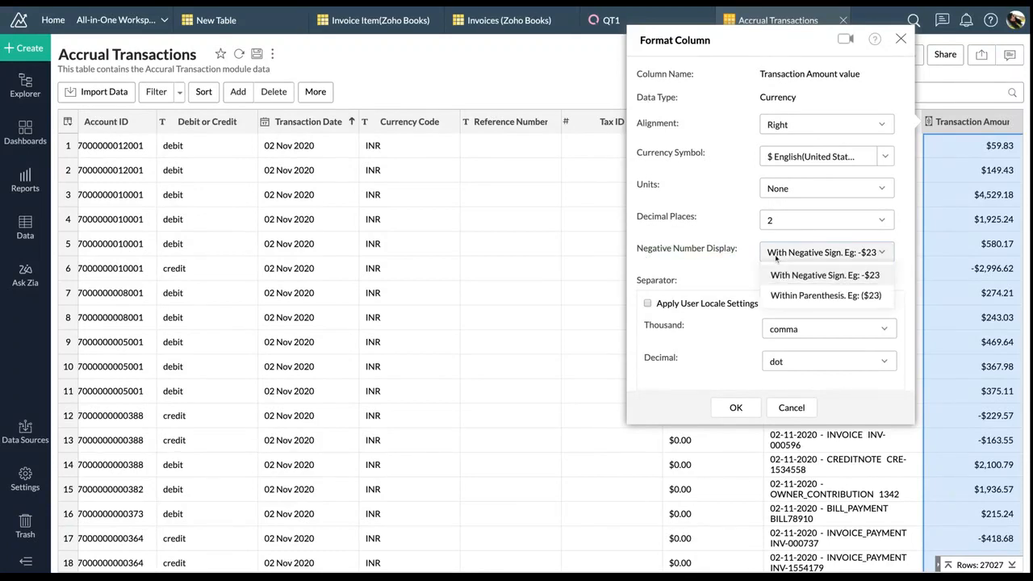
left_click(782, 295)
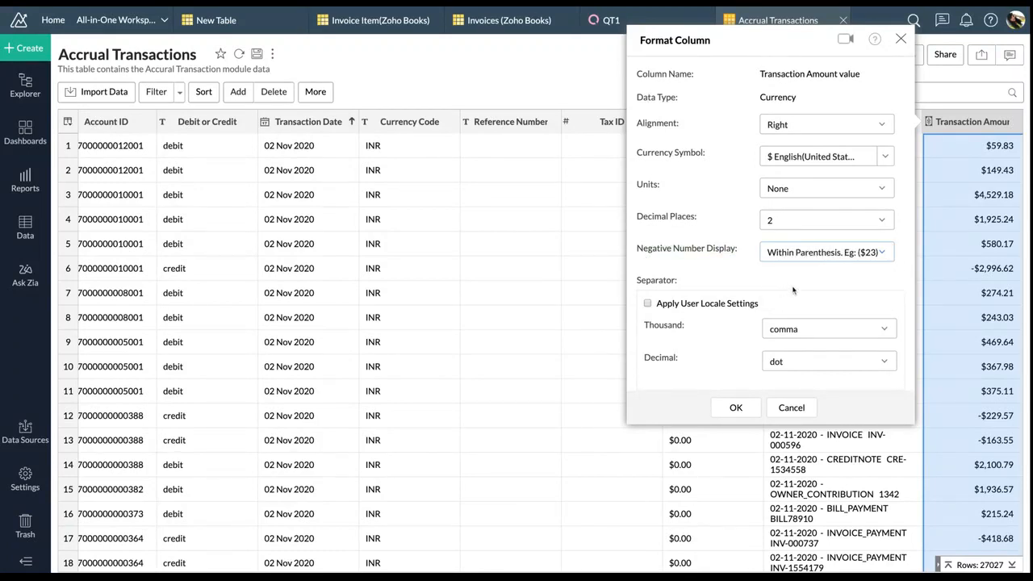
left_click(805, 225)
left_click(781, 304)
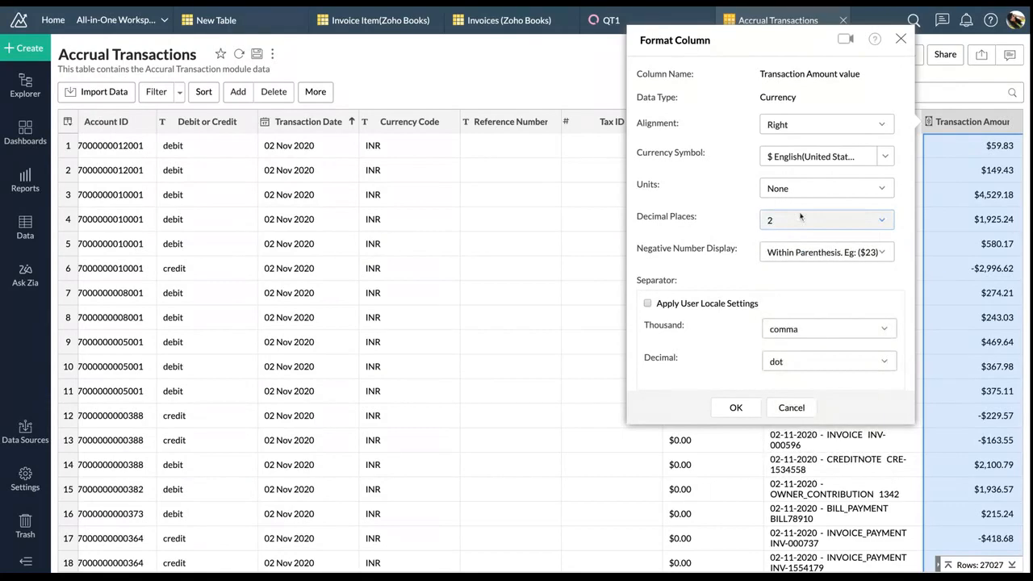
left_click(801, 190)
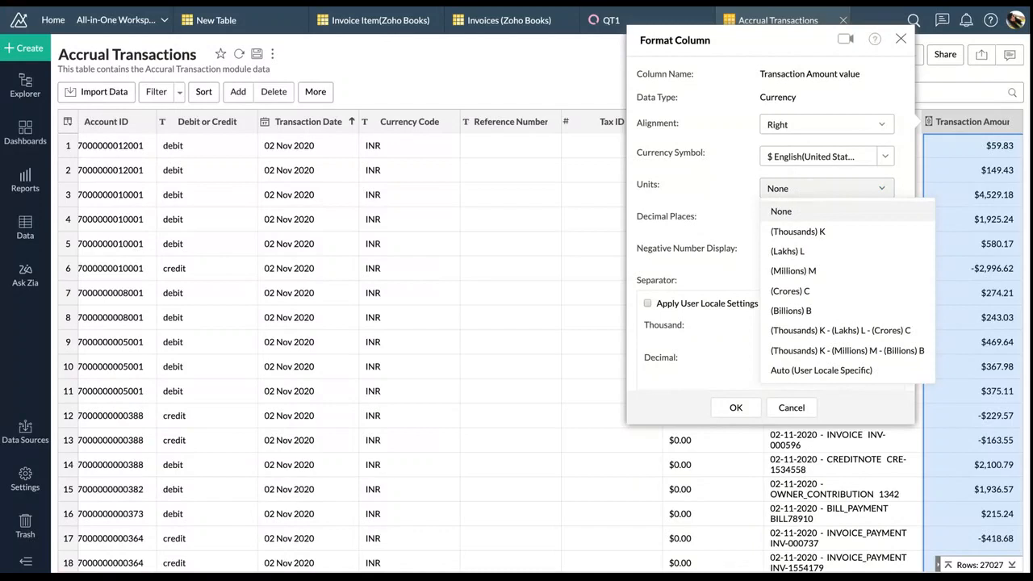
left_click(804, 187)
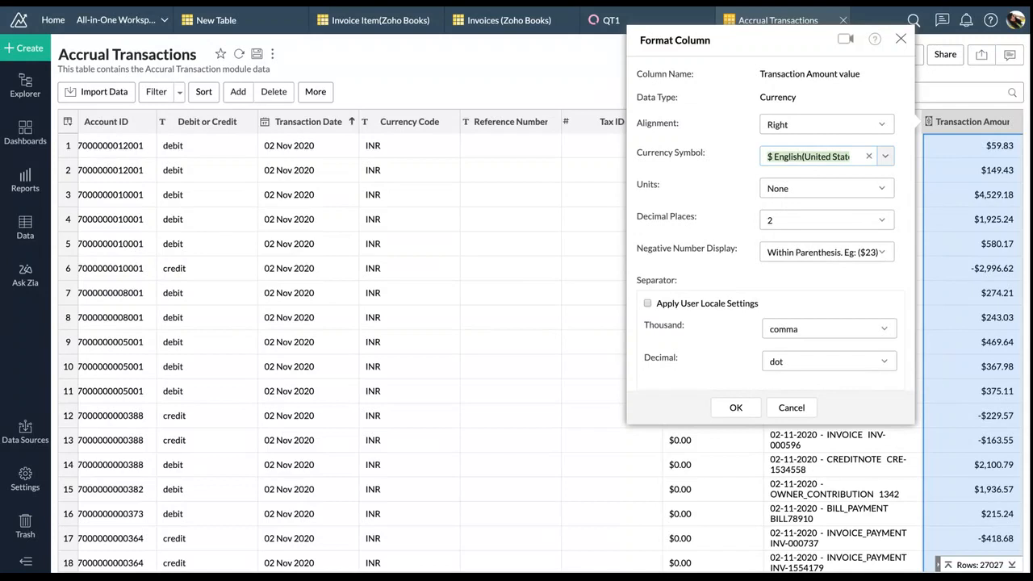
left_click(882, 158)
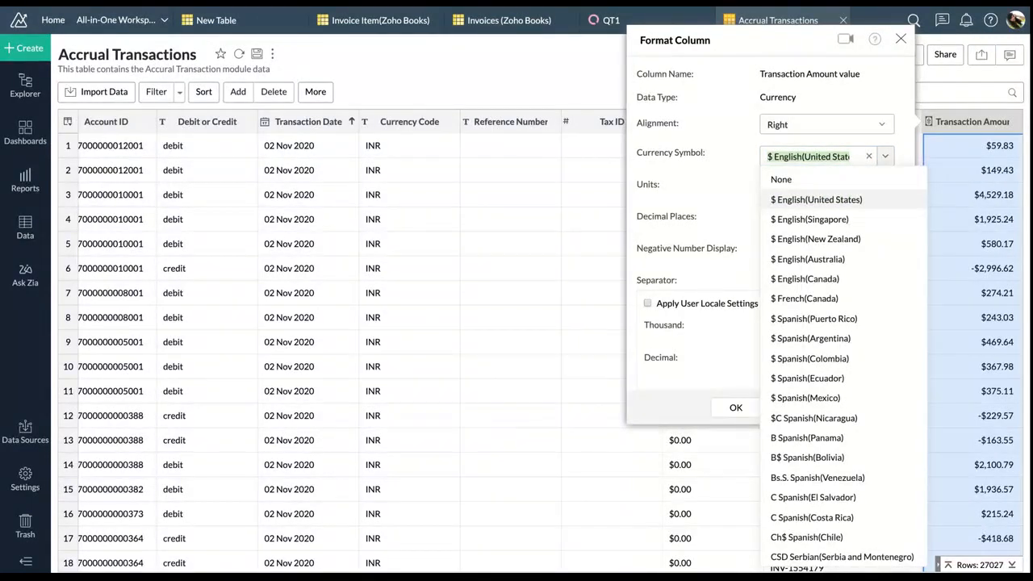
left_click(857, 206)
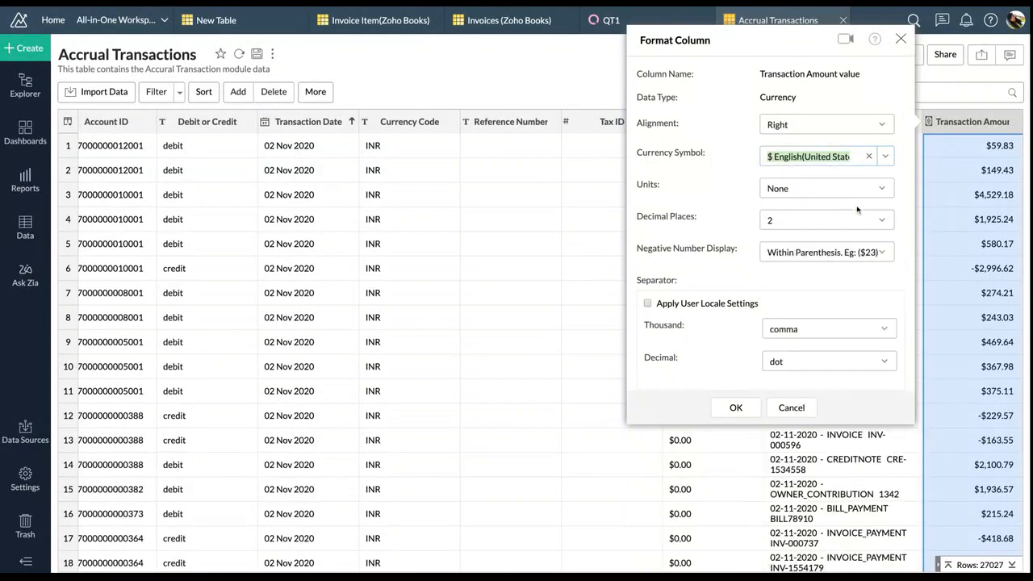
left_click(737, 410)
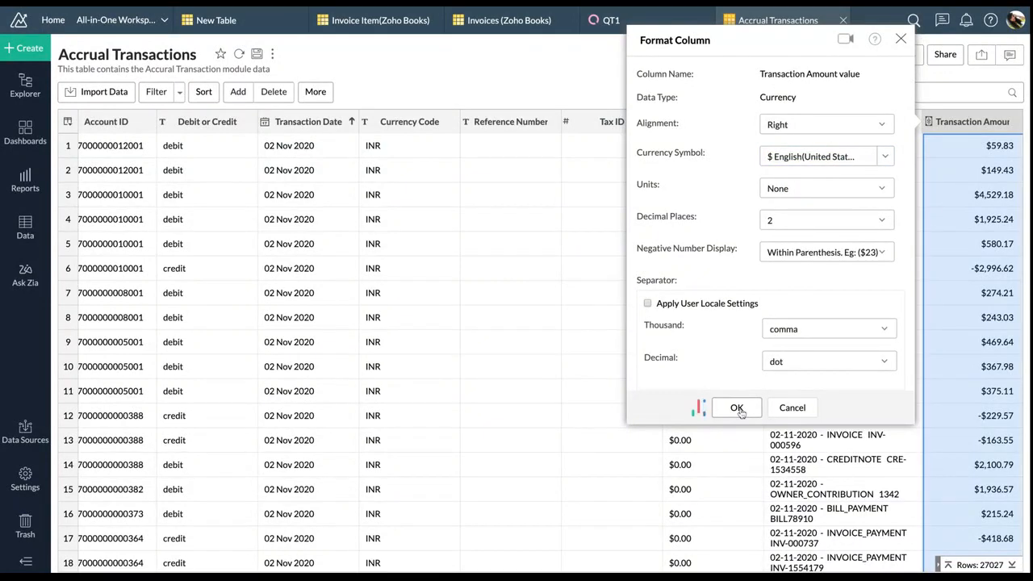
scroll(826, 365, "right", 1)
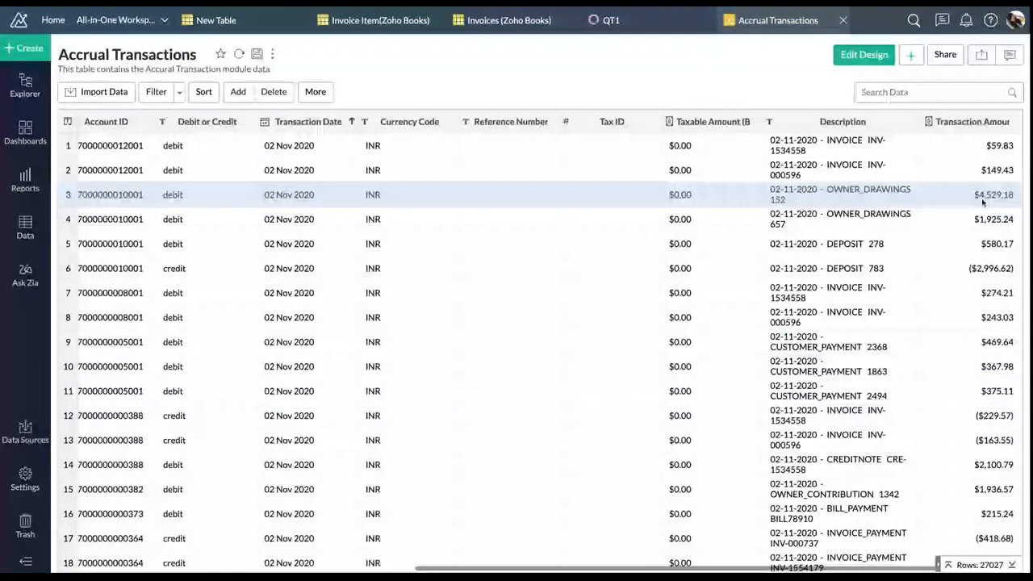
scroll(795, 287, "left", 10)
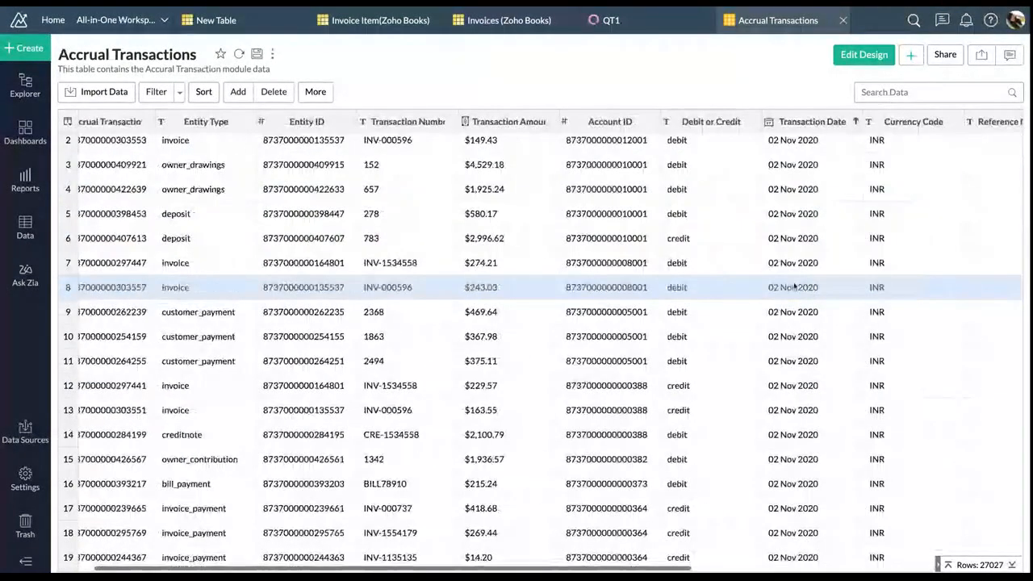
scroll(795, 286, "left", 1)
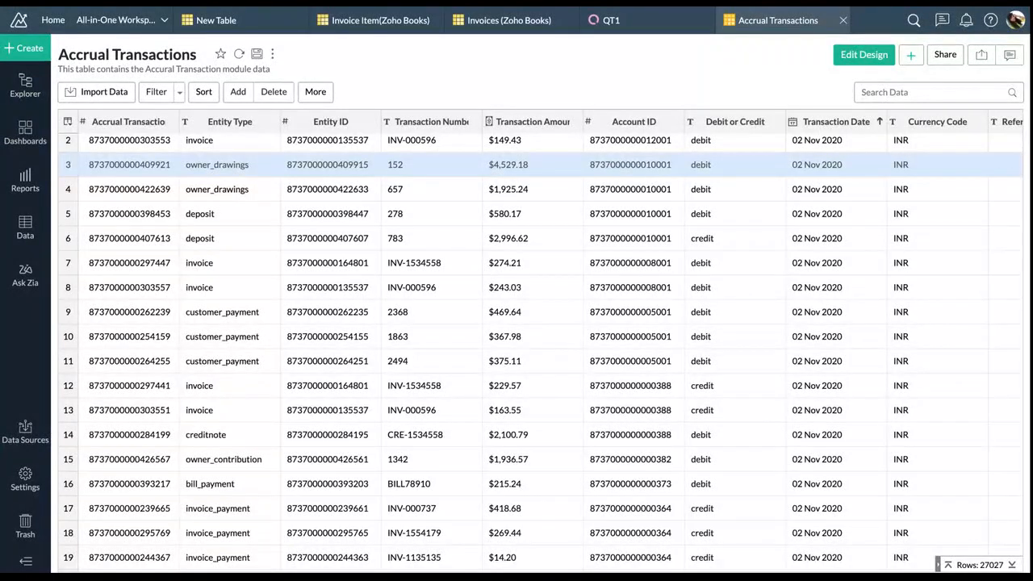
left_click(238, 95)
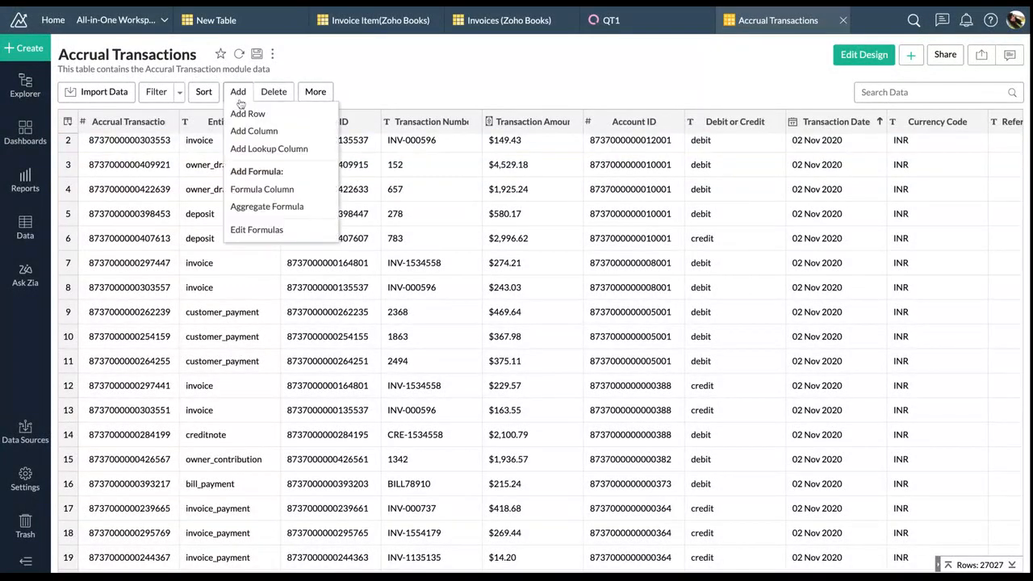
left_click(263, 206)
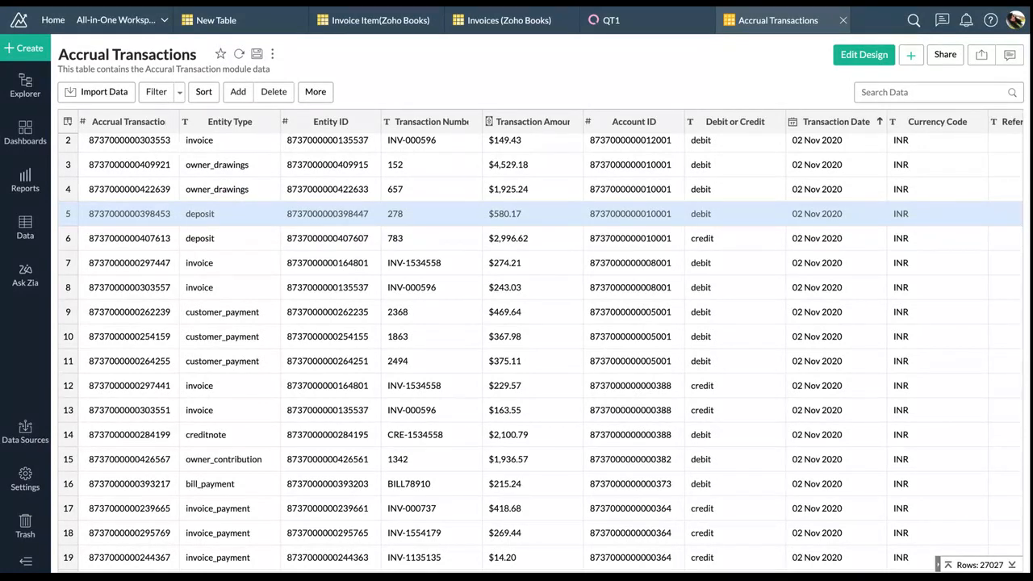
left_click(238, 91)
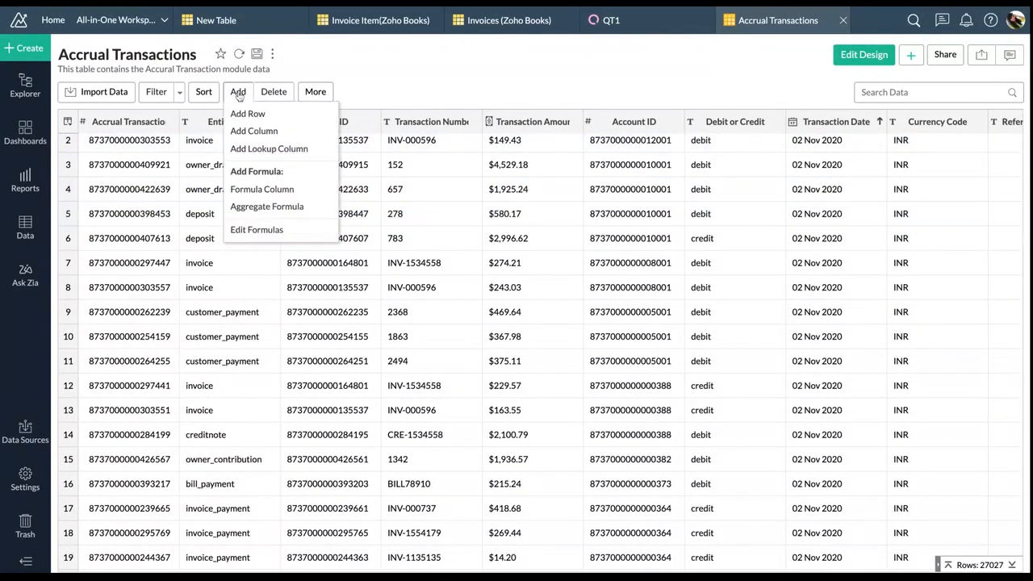
left_click(253, 208)
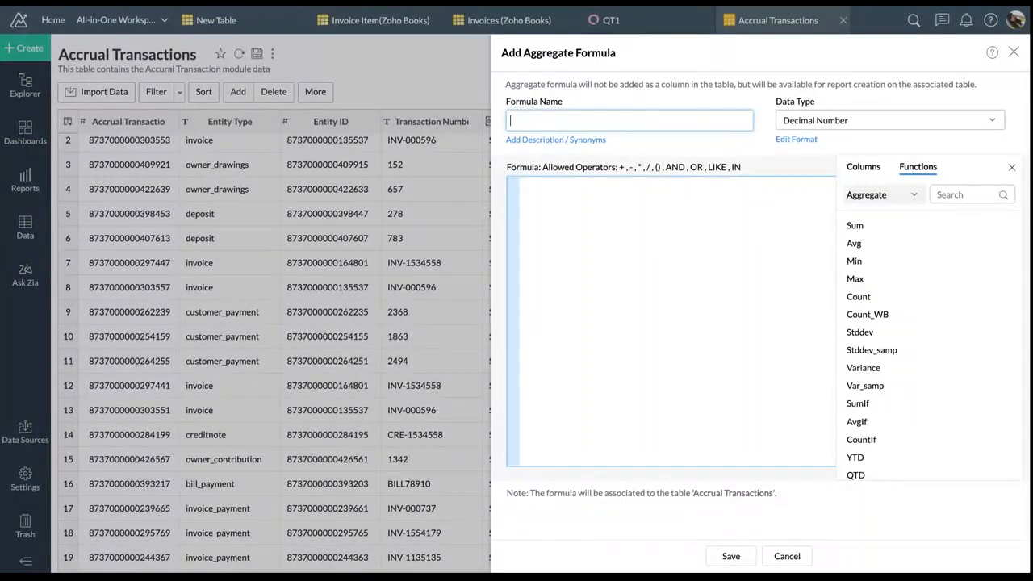
Cancel the pending aggregate formula, review the Transaction Amount value column, and open the Add dropdown
left_click(787, 556)
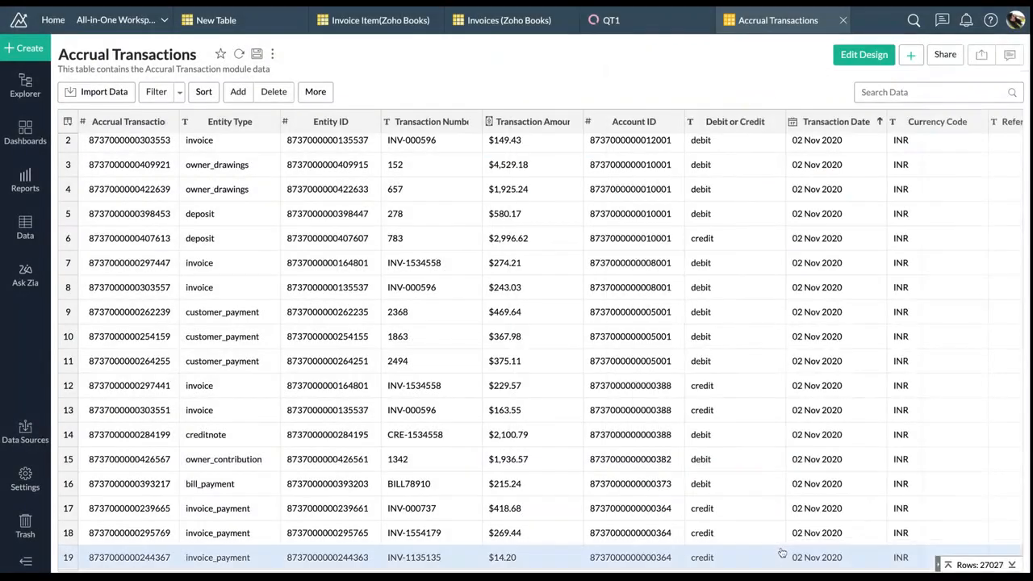
scroll(735, 395, "right", 8)
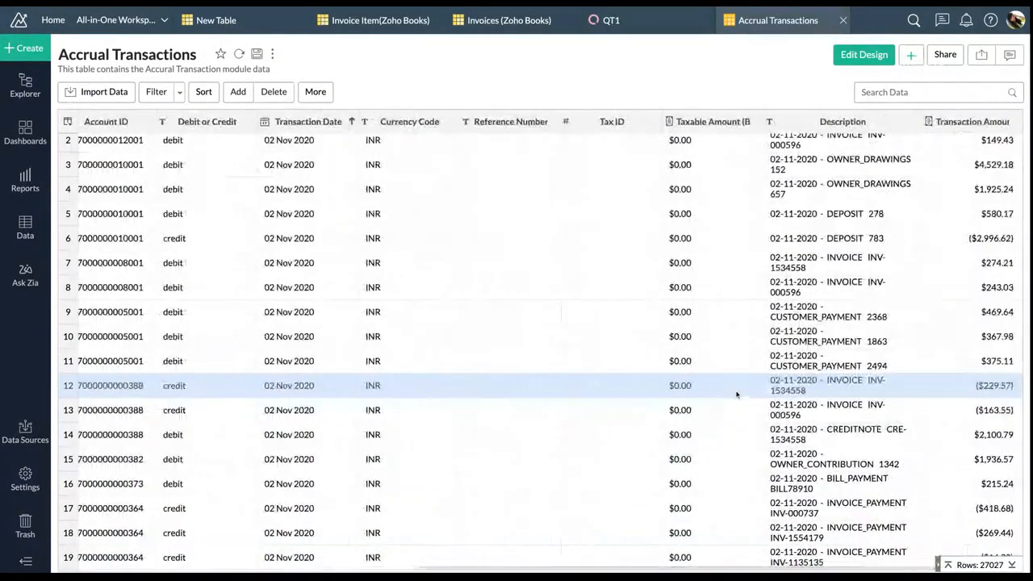
left_click(940, 127)
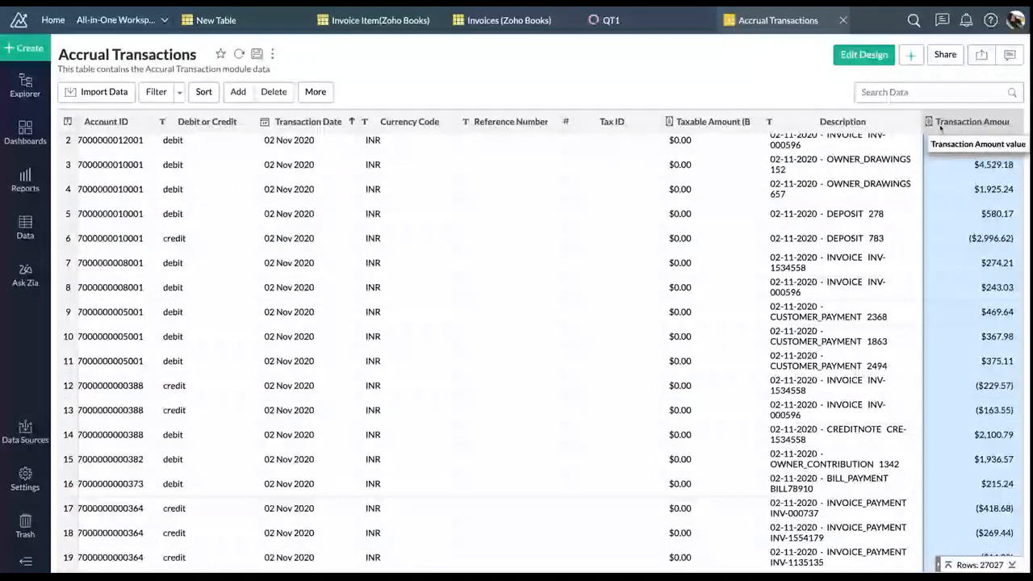
scroll(646, 273, "left", 6)
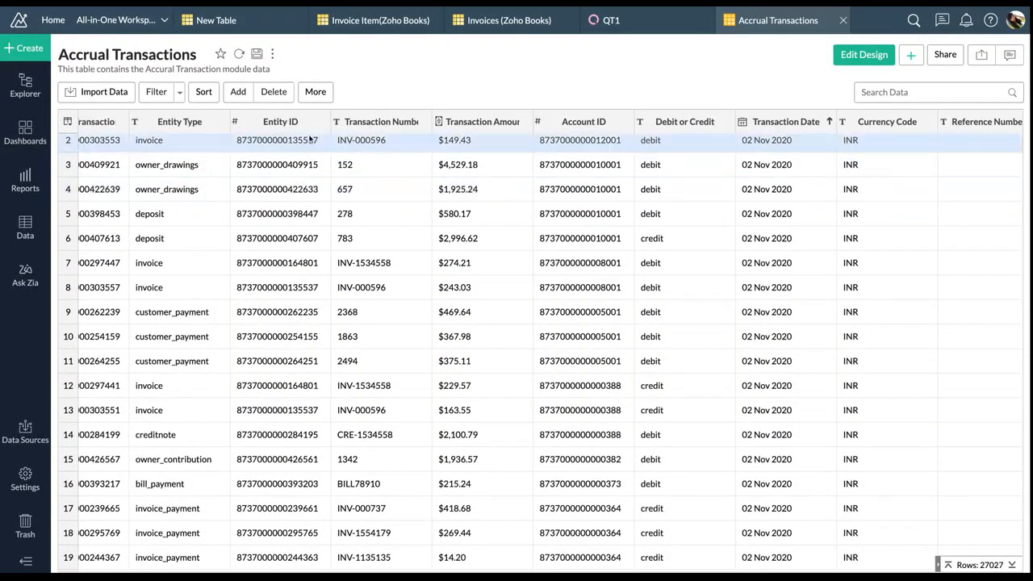
scroll(414, 200, "down", 1)
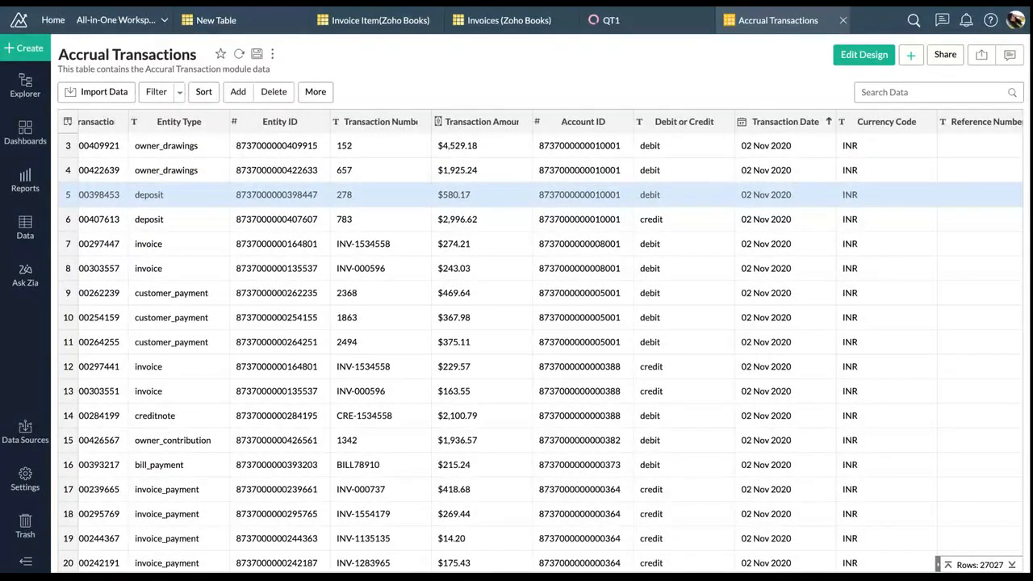
left_click(237, 91)
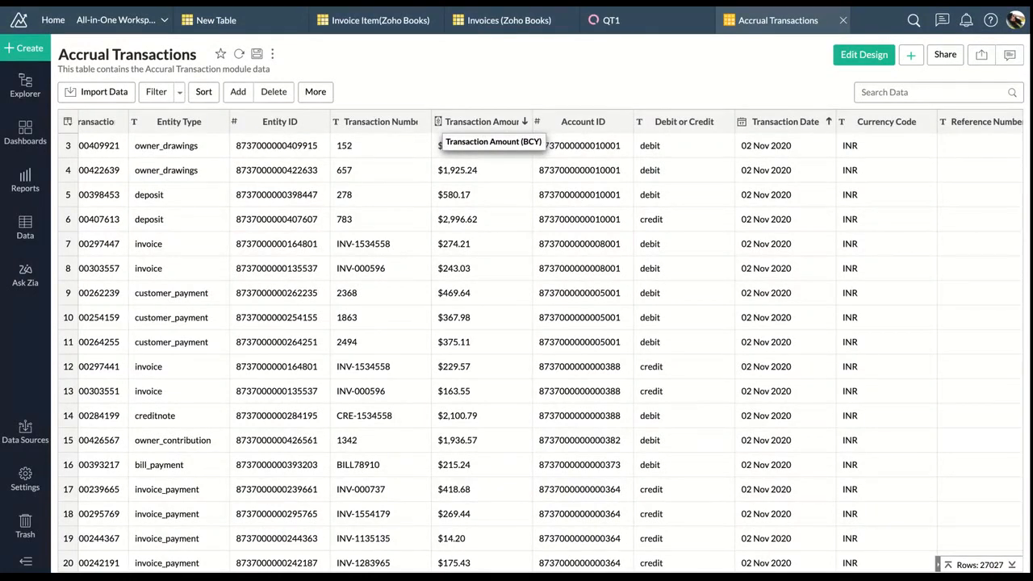
left_click(229, 94)
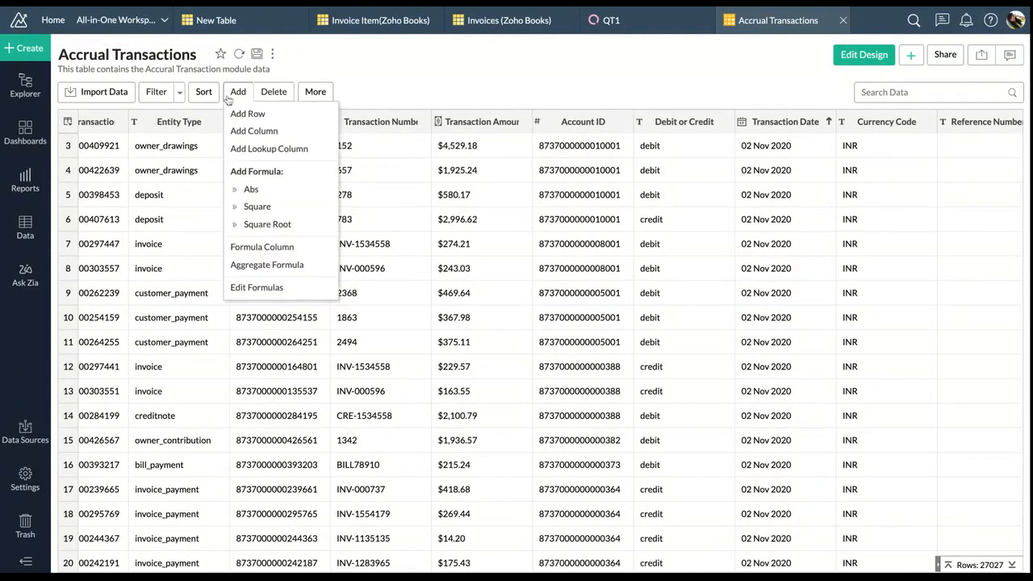
Open the Edit Formulas list and browse the table's aggregate formulas
left_click(237, 98)
left_click(235, 95)
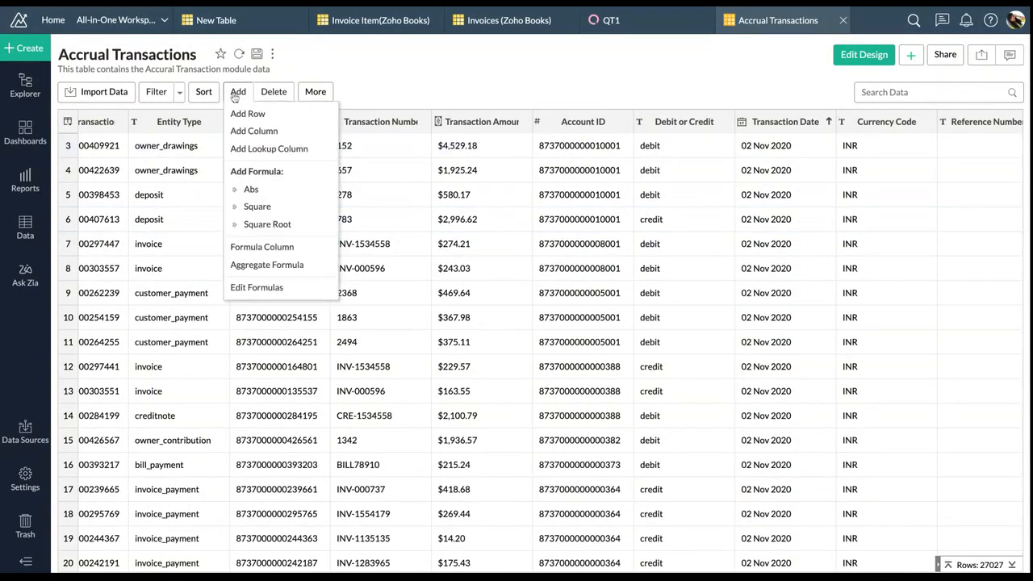
left_click(255, 287)
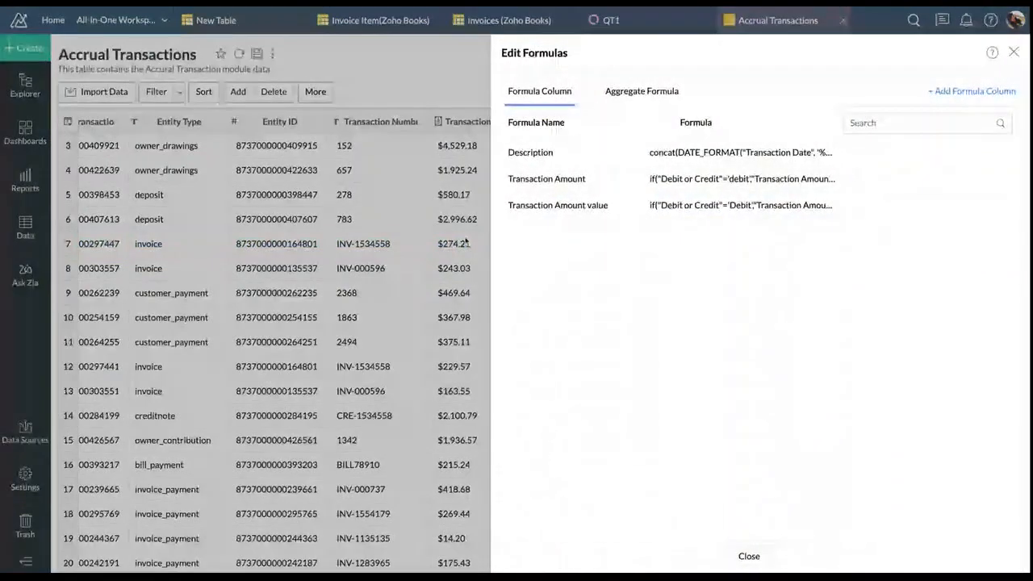
left_click(642, 91)
scroll(619, 323, "down", 10)
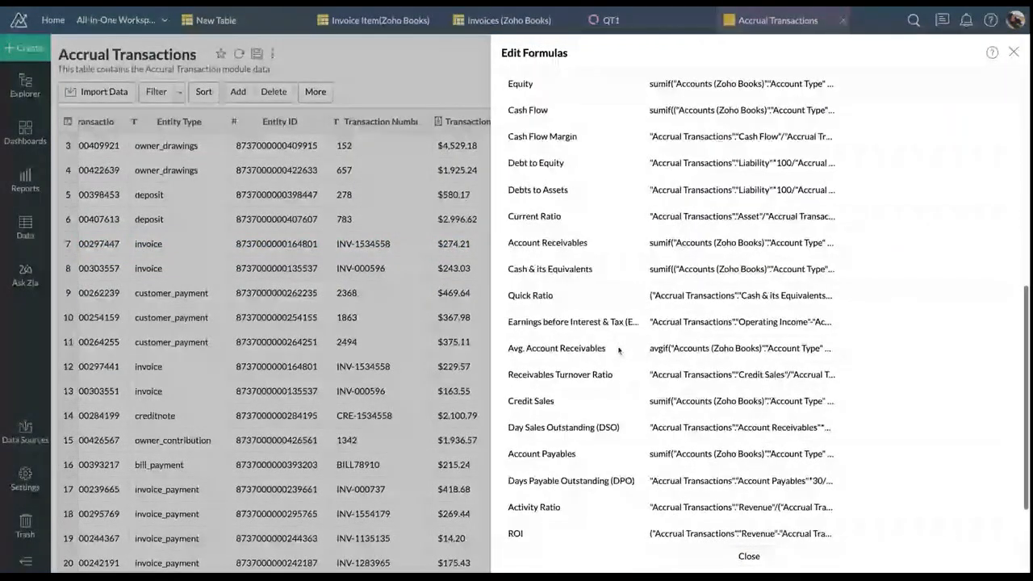
scroll(619, 349, "up", 10)
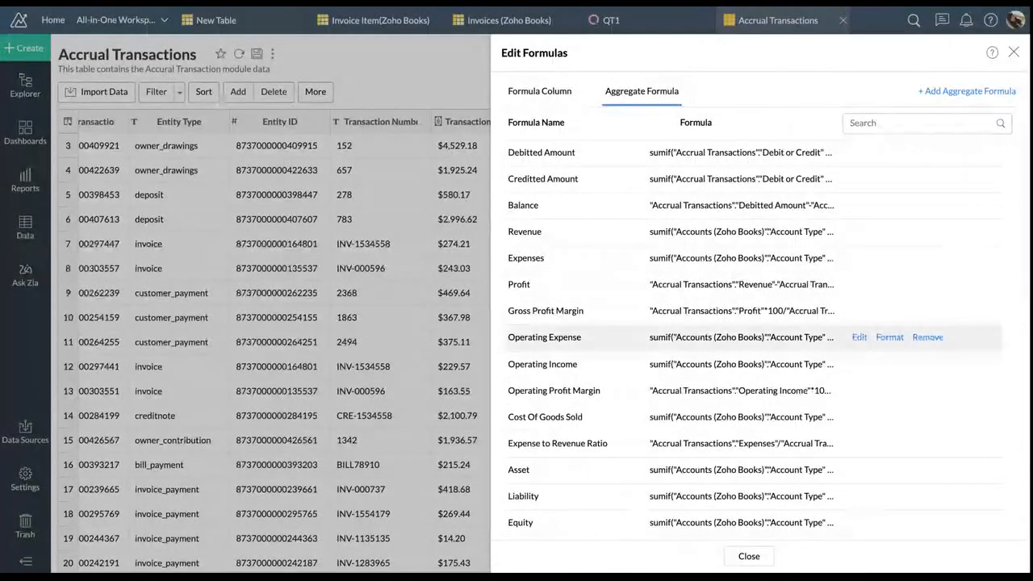
scroll(619, 338, "down", 2)
scroll(927, 347, "down", 2)
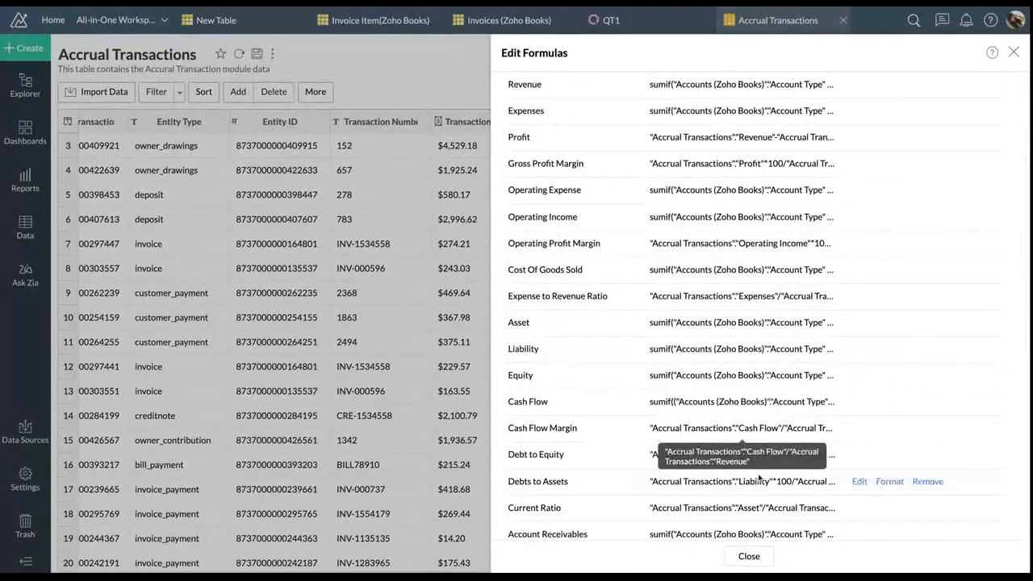
scroll(743, 393, "down", 5)
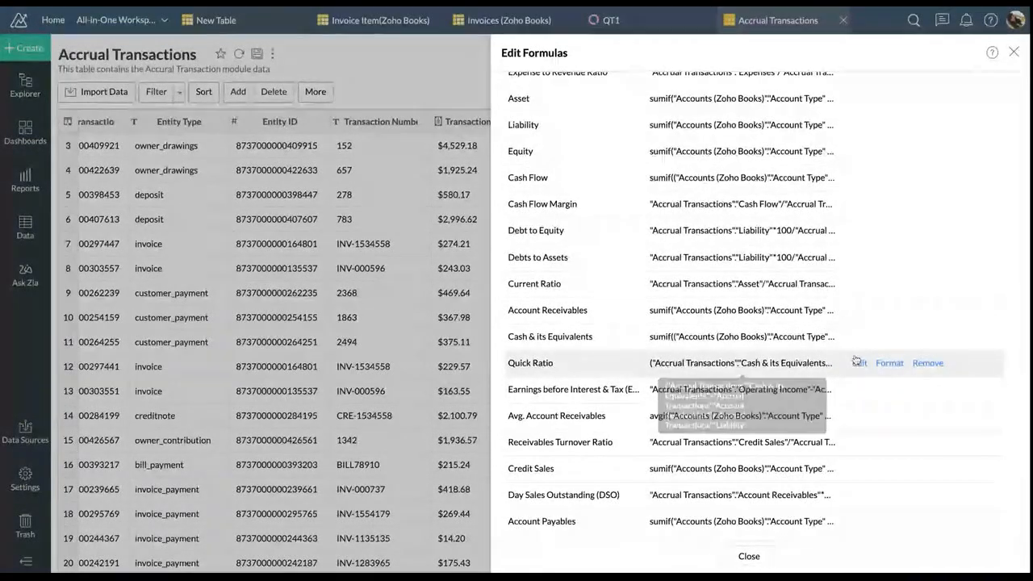
View the Quick Ratio formula without changes, close the formulas list, and reopen Add
left_click(862, 364)
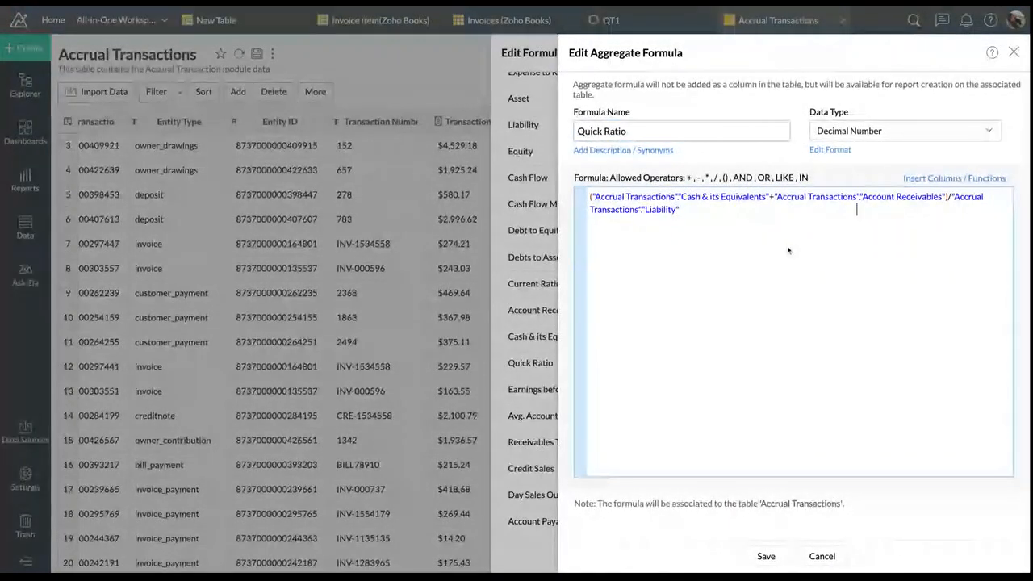
left_click(821, 556)
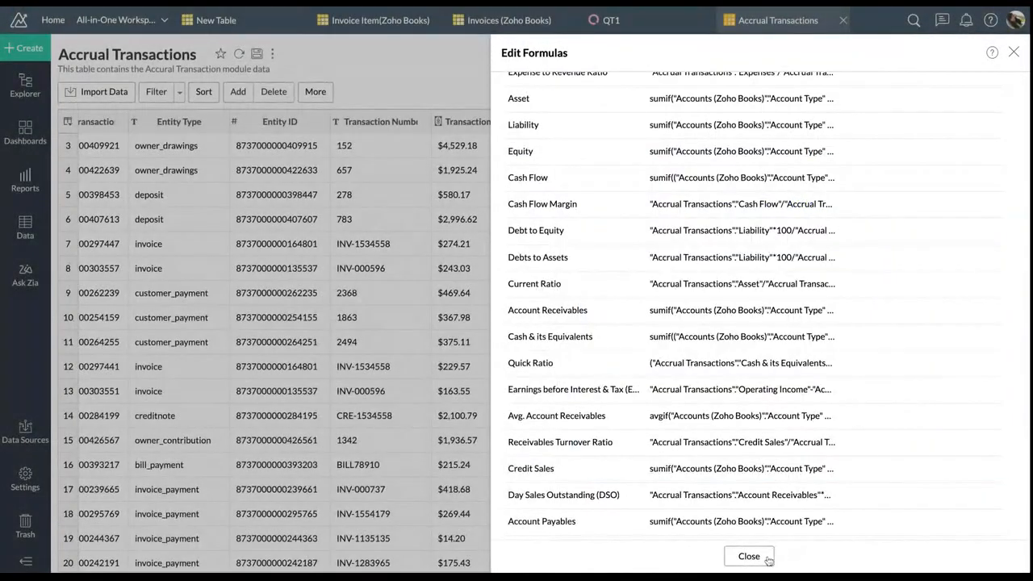
left_click(747, 555)
left_click(239, 92)
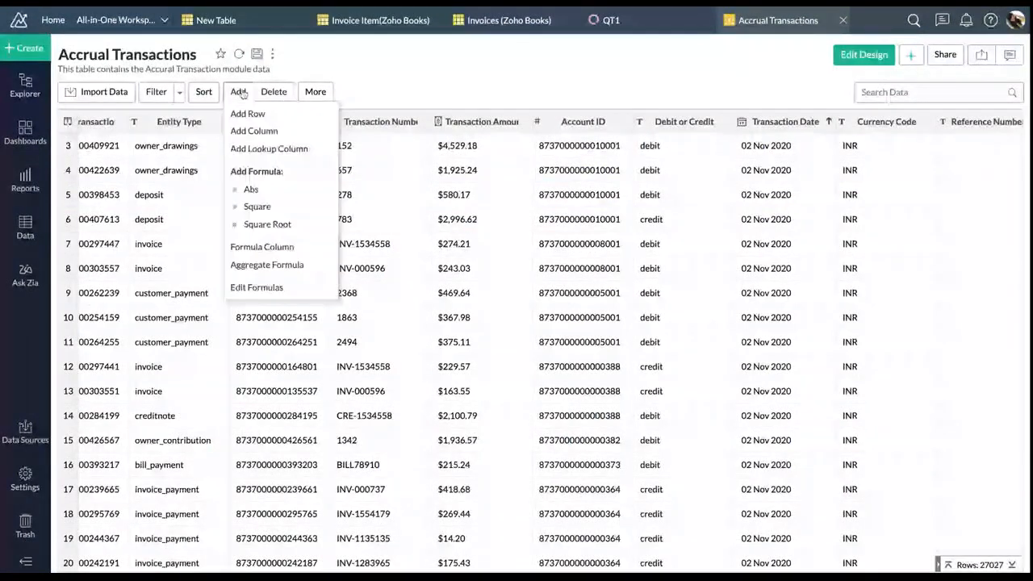
Create a new aggregate formula named 'Expense Amount' with the Currency data type
left_click(266, 264)
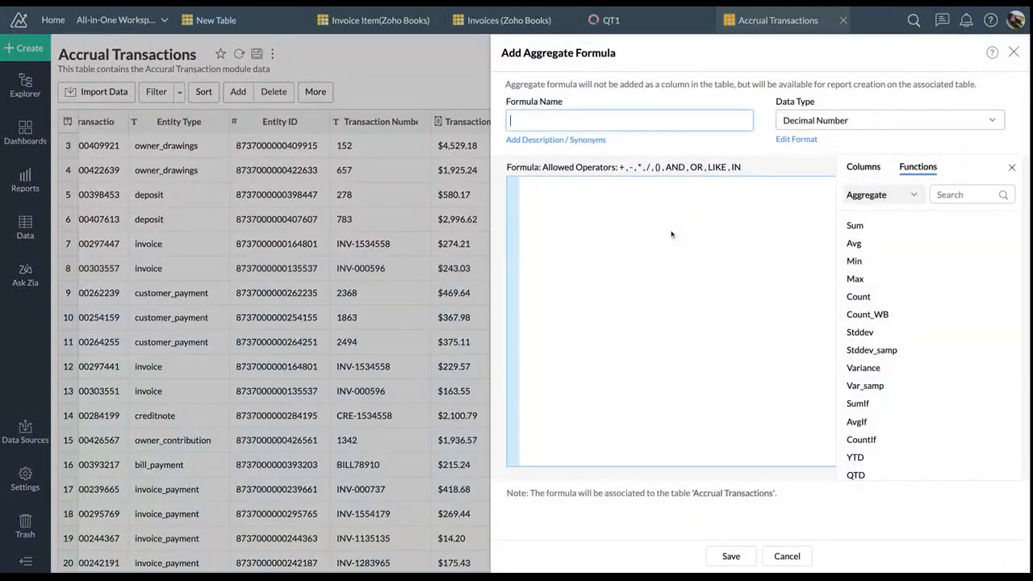
left_click(863, 167)
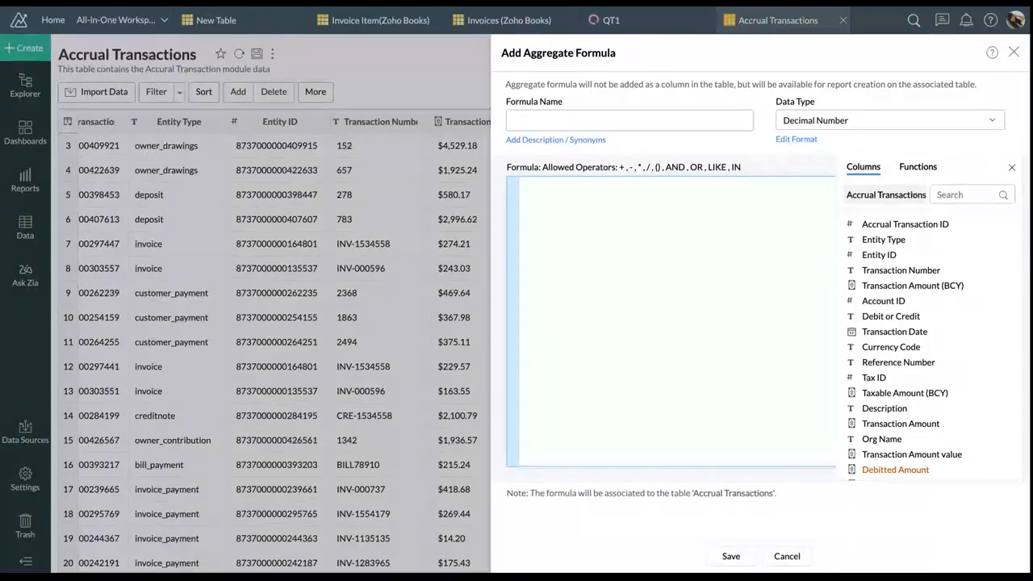
left_click(670, 119)
type("Expems")
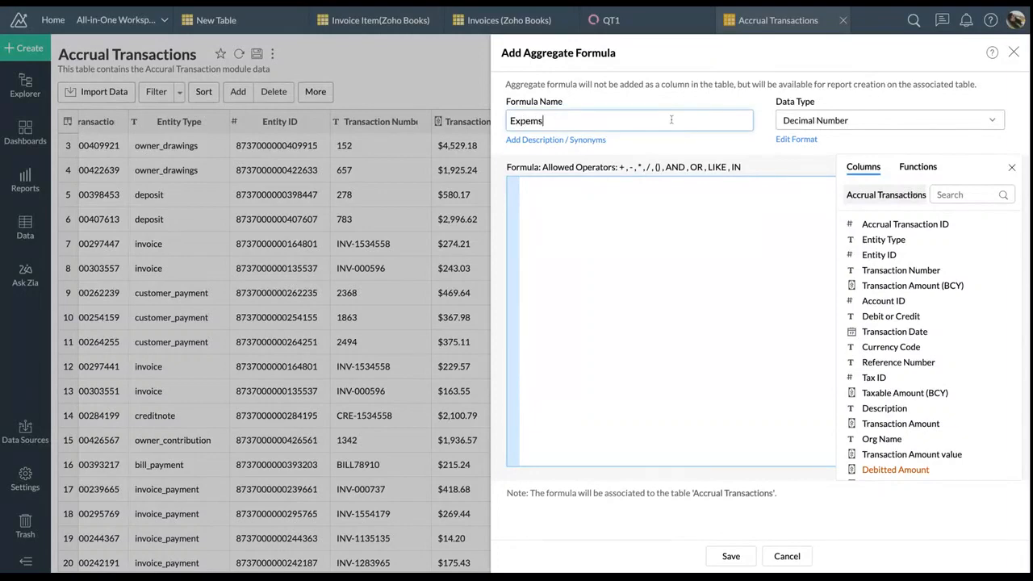
key("BackSpace")
key("BackSpace")
type("nse Ao")
key("BackSpace")
type("mount")
left_click(850, 119)
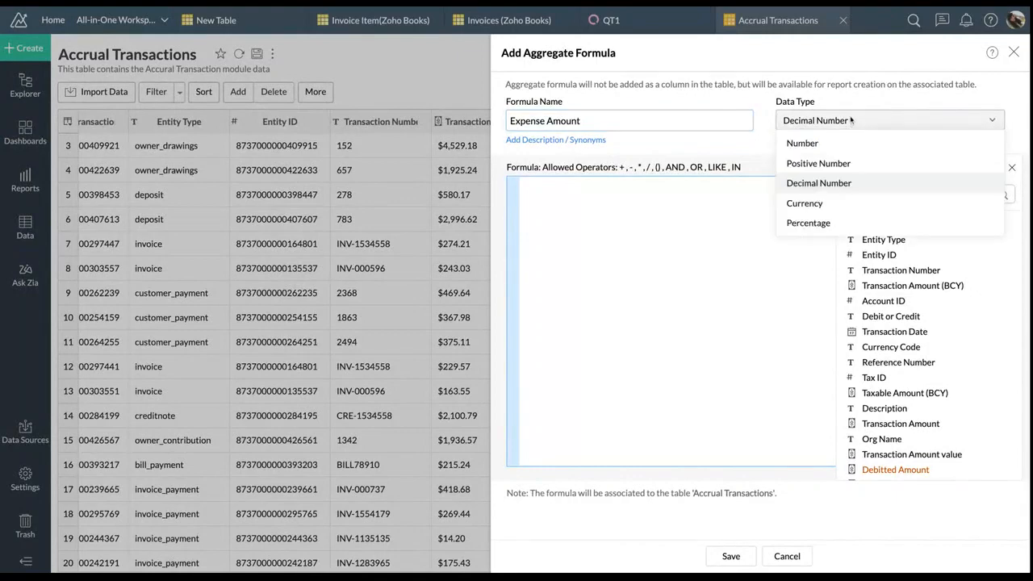
left_click(827, 204)
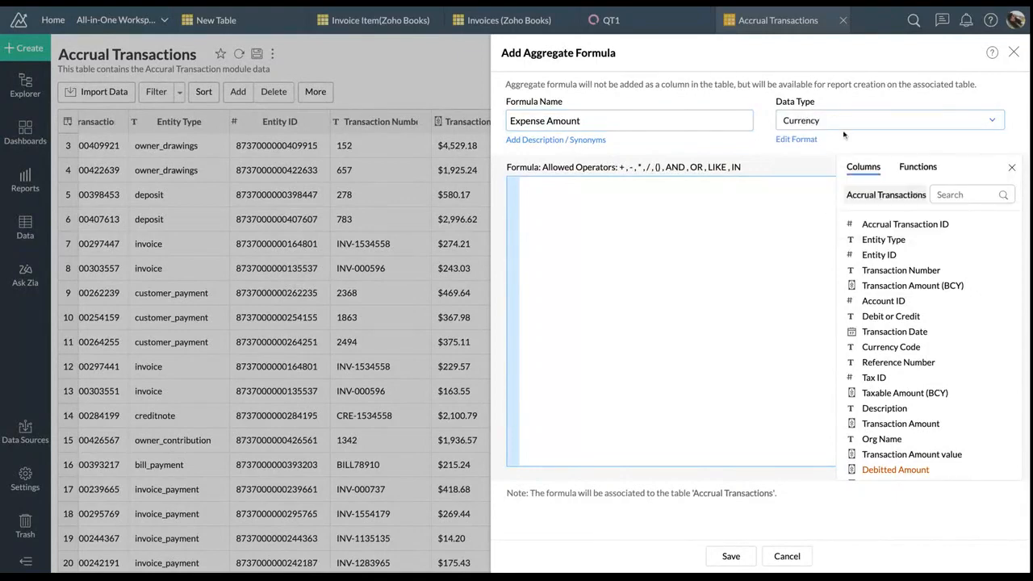
Browse the Accrual Transactions columns and the available aggregate functions for the formula
left_click(778, 200)
left_click(880, 195)
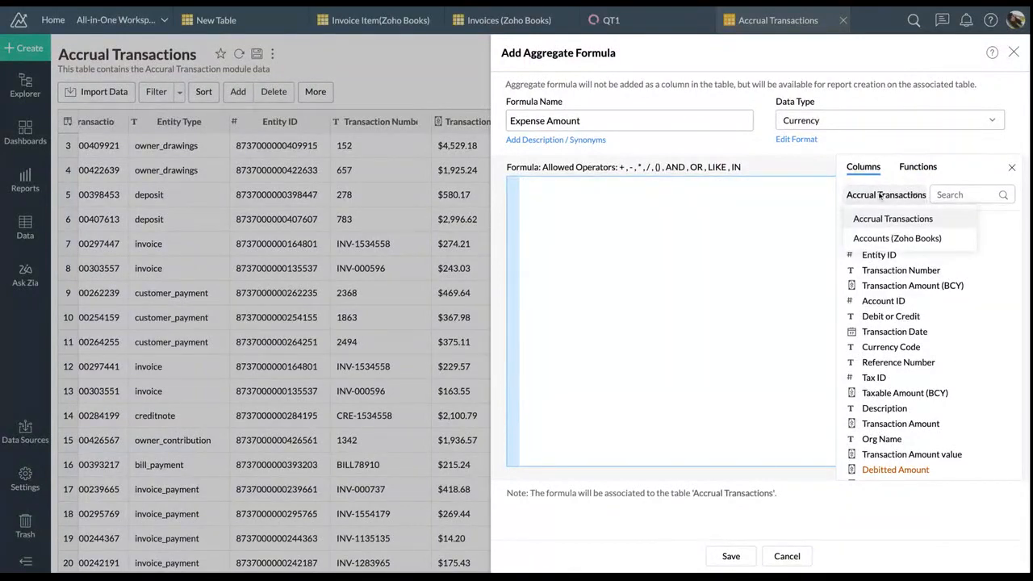
left_click(914, 218)
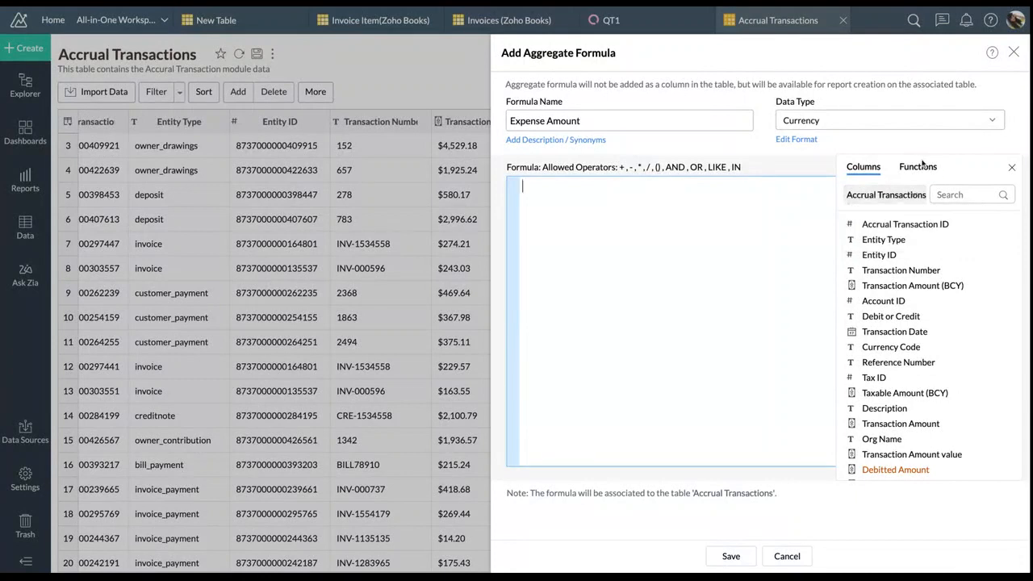
left_click(918, 166)
scroll(910, 363, "down", 3)
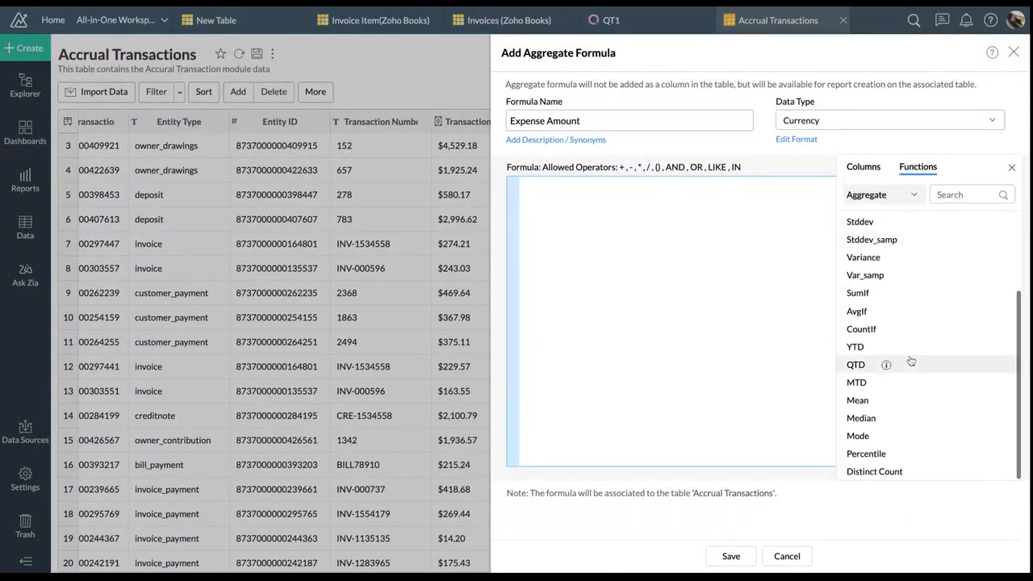
scroll(910, 362, "up", 3)
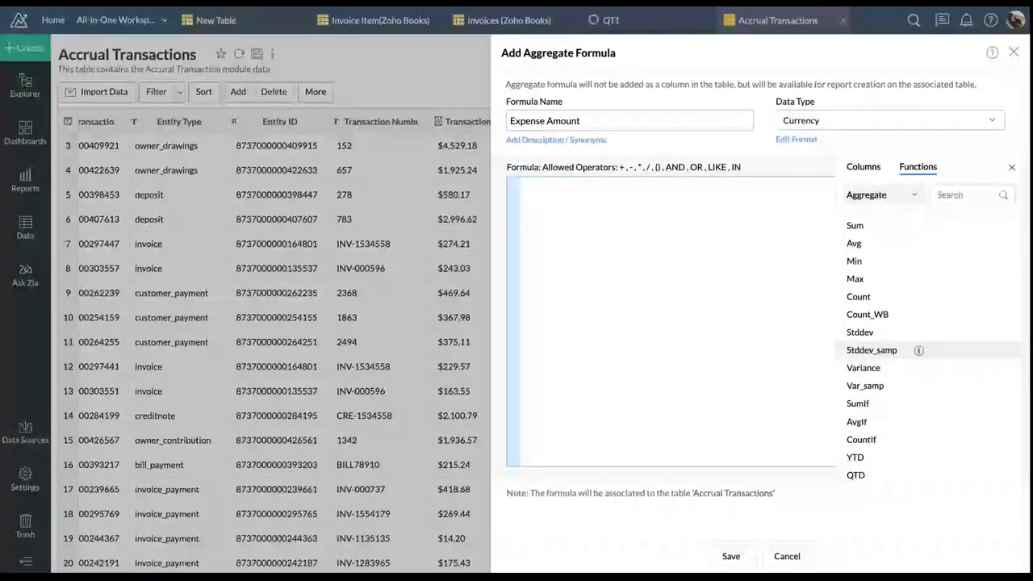
Start the formula as sumif on Account Type equal to 'Other Expense'
left_click(879, 167)
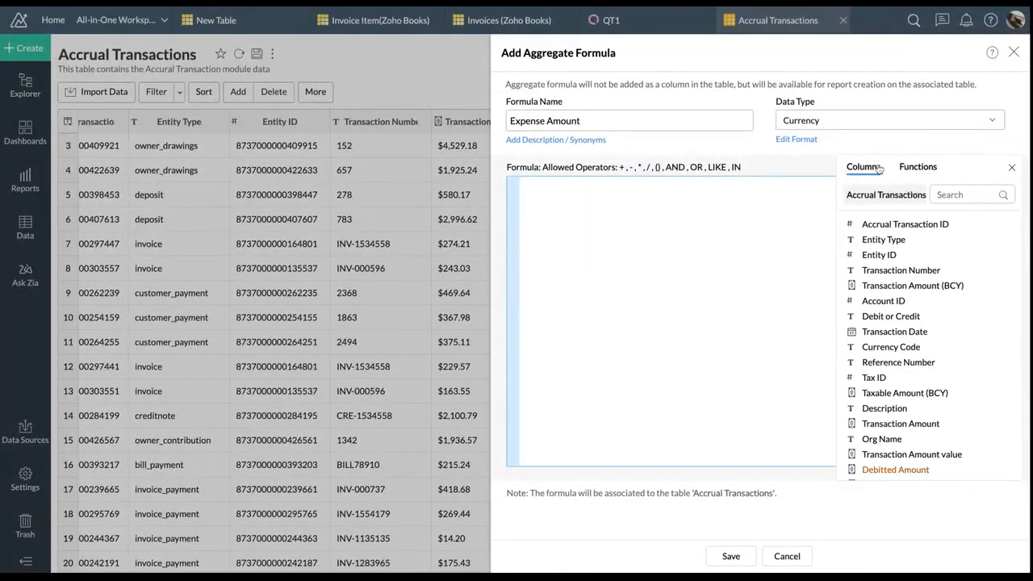
left_click(655, 238)
type("sum")
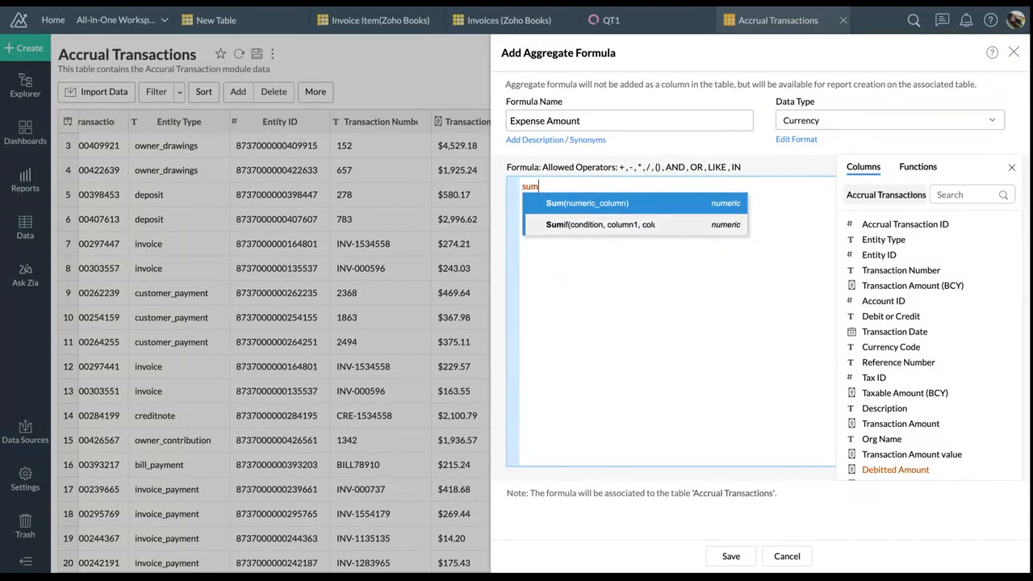
type("if")
key("Return")
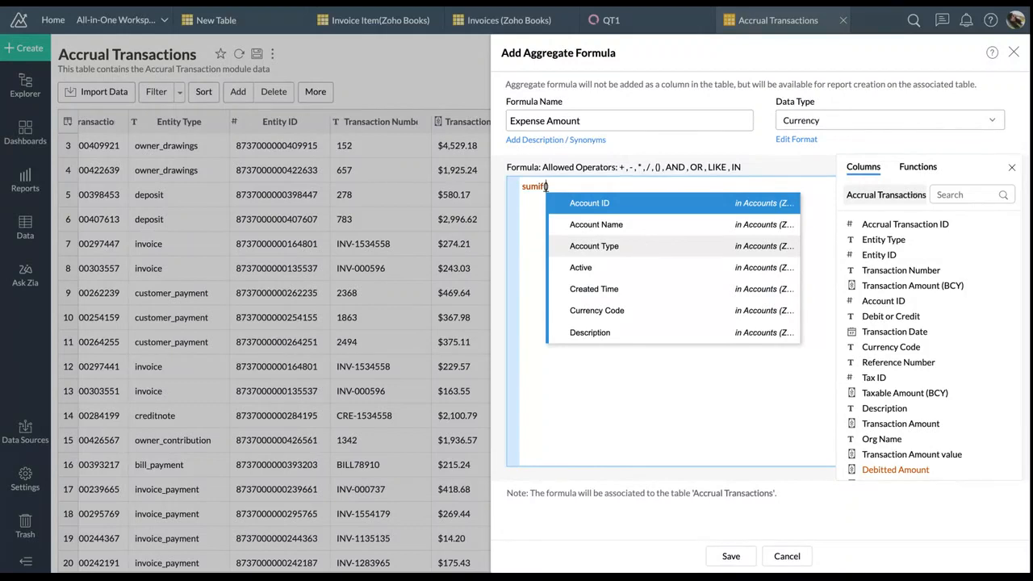
left_click(640, 245)
type("='Other Expense'")
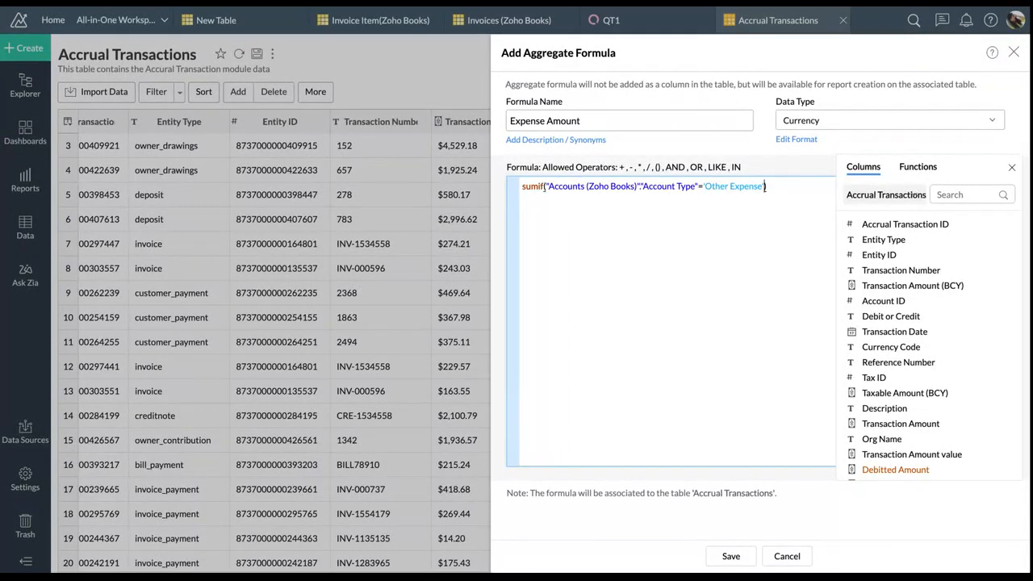
Change the condition to Account Type in ('Other Expense','Expense','Cost of Goods Sold')
left_click(705, 187)
key("BackSpace")
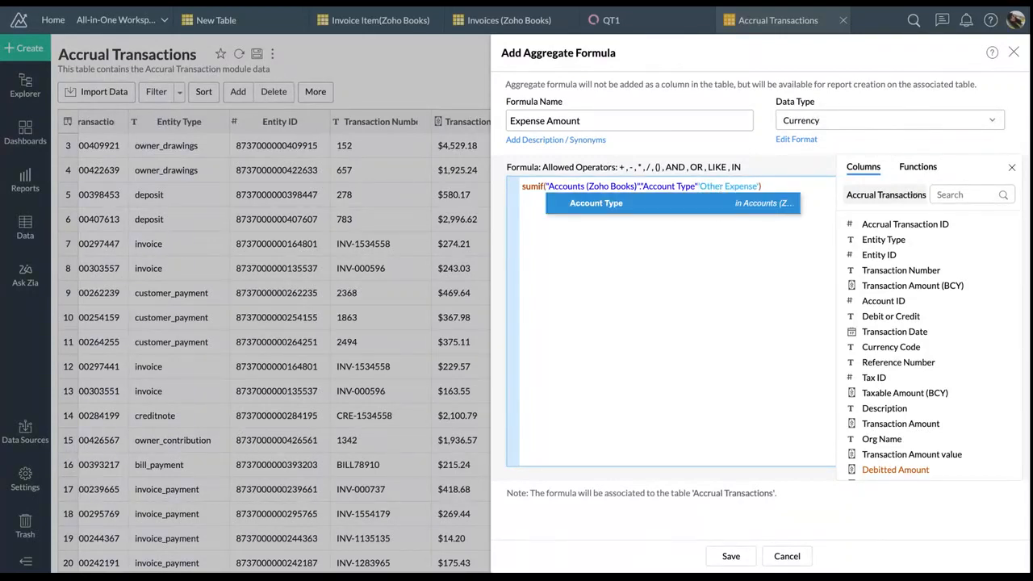
type(")")
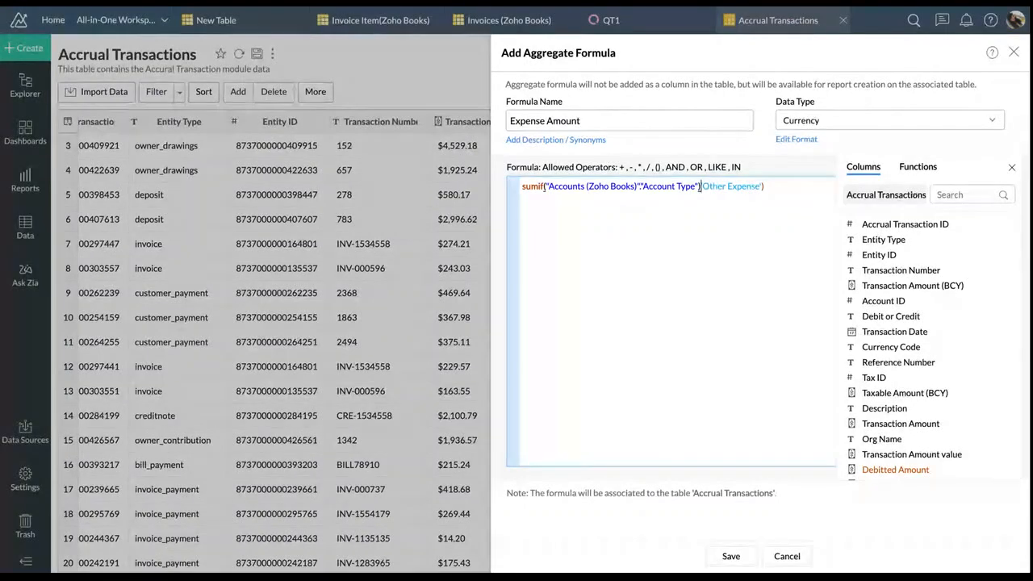
type("in ")
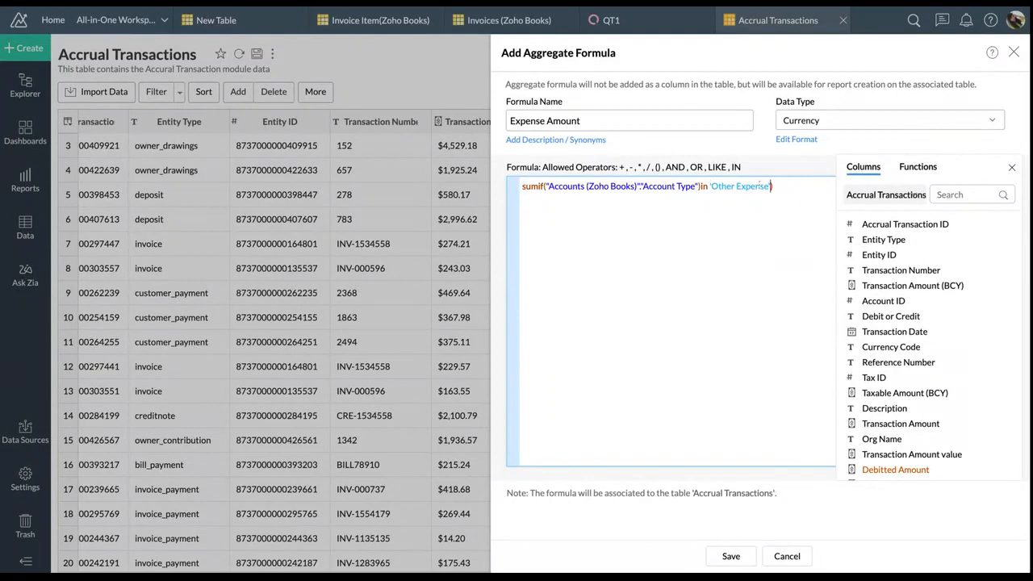
type("(")
key("Delete")
type(",'Expense'")
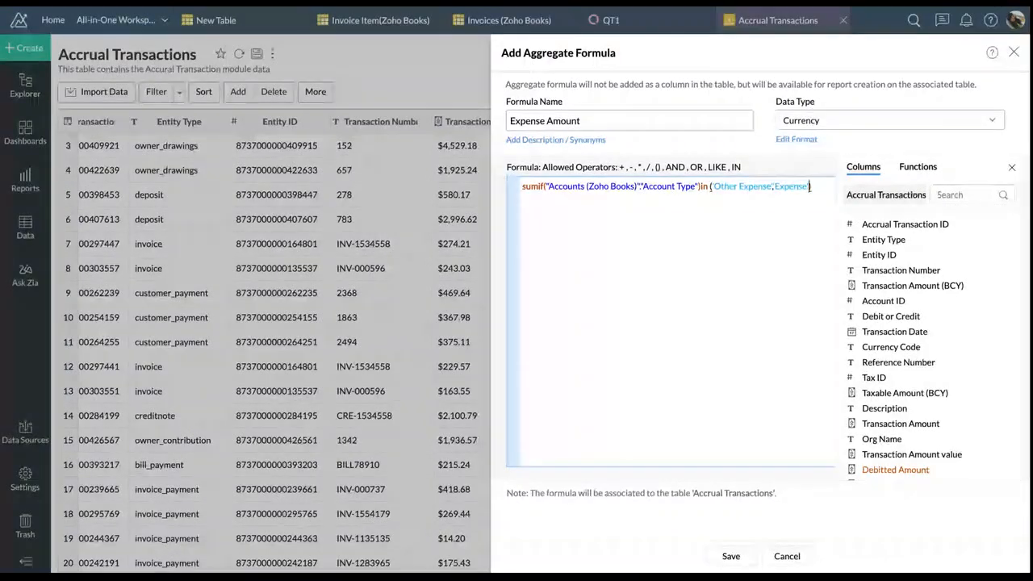
key("Right")
type(",")
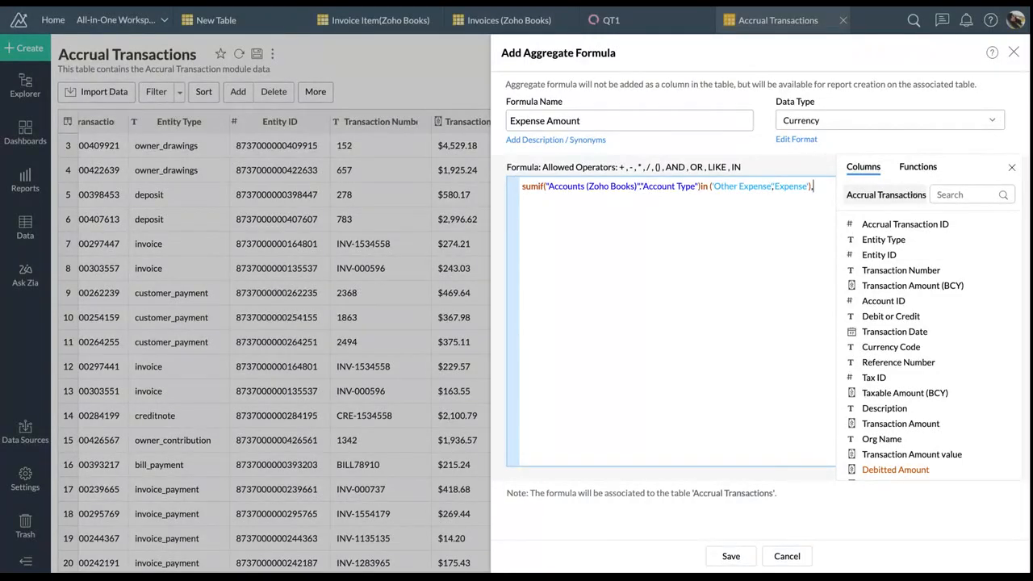
type("Cost og")
key("BackSpace")
type("f Goods Sold',")
Add Transaction Amount (BCY) as the summed column and fix the closing parentheses
left_click(902, 289)
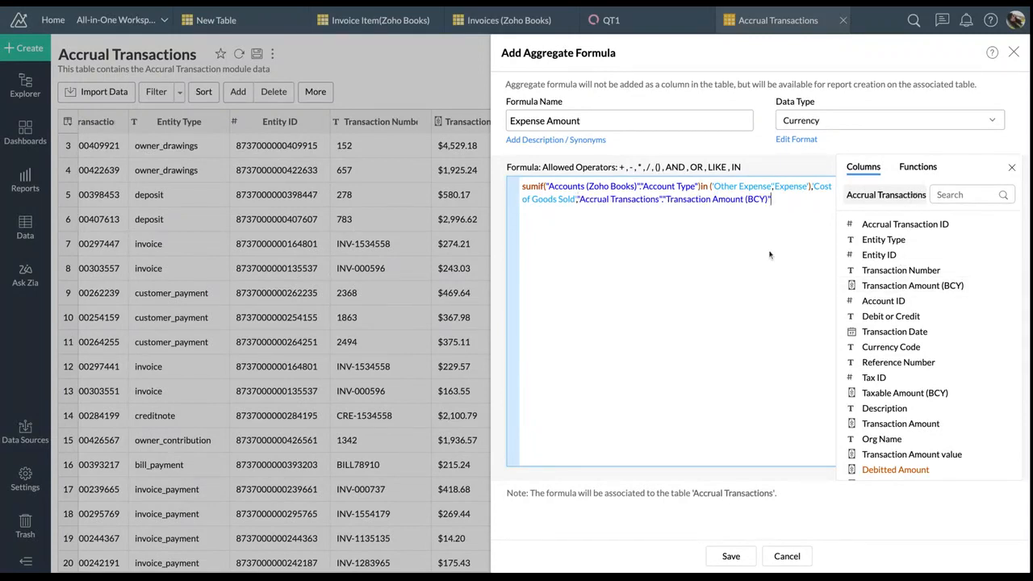
left_click(811, 187)
key("BackSpace")
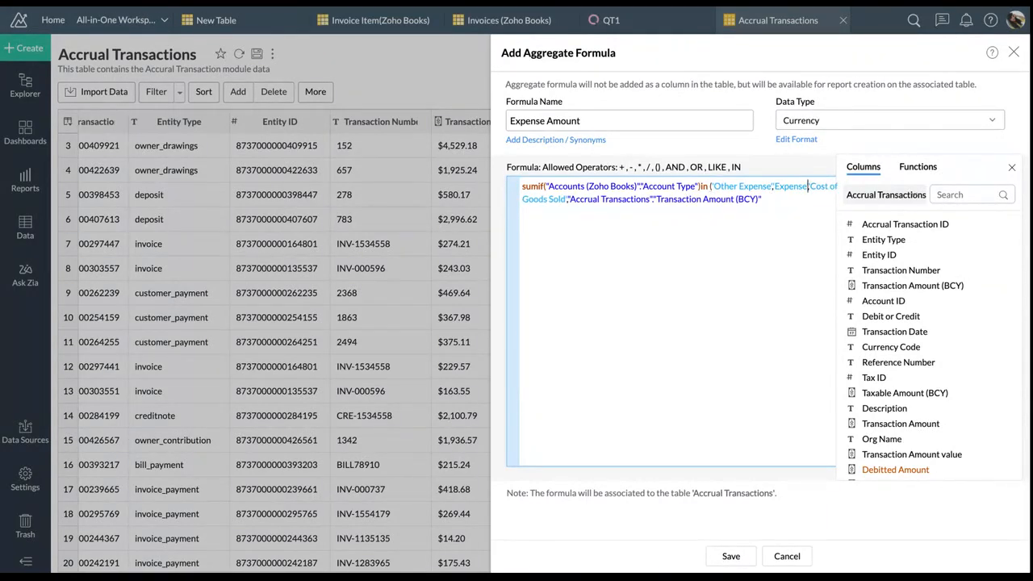
left_click(567, 199)
type(")")
left_click(771, 202)
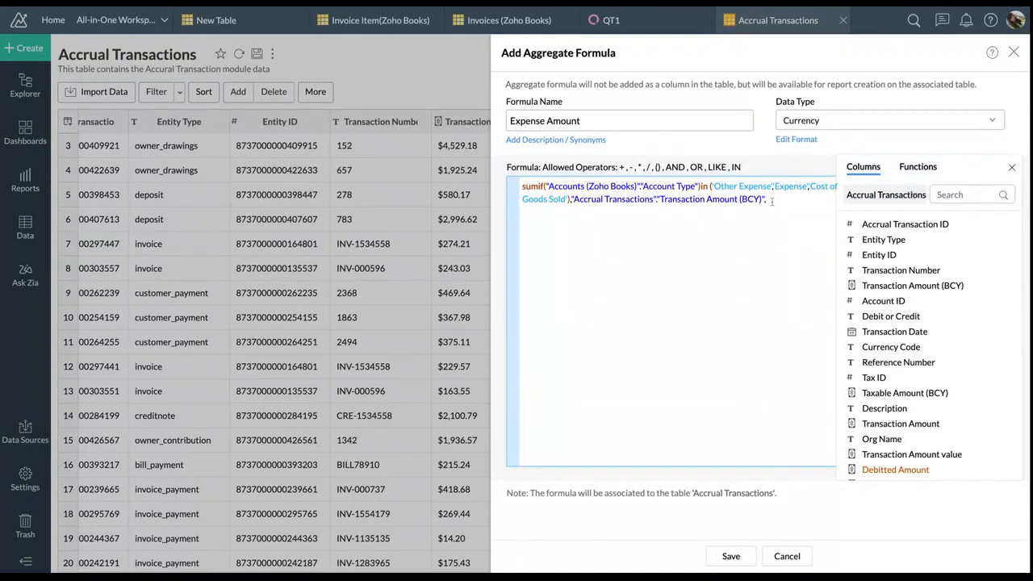
type(")")
Fix the missing parenthesis after sumif and save the Expense Amount formula
left_click(730, 556)
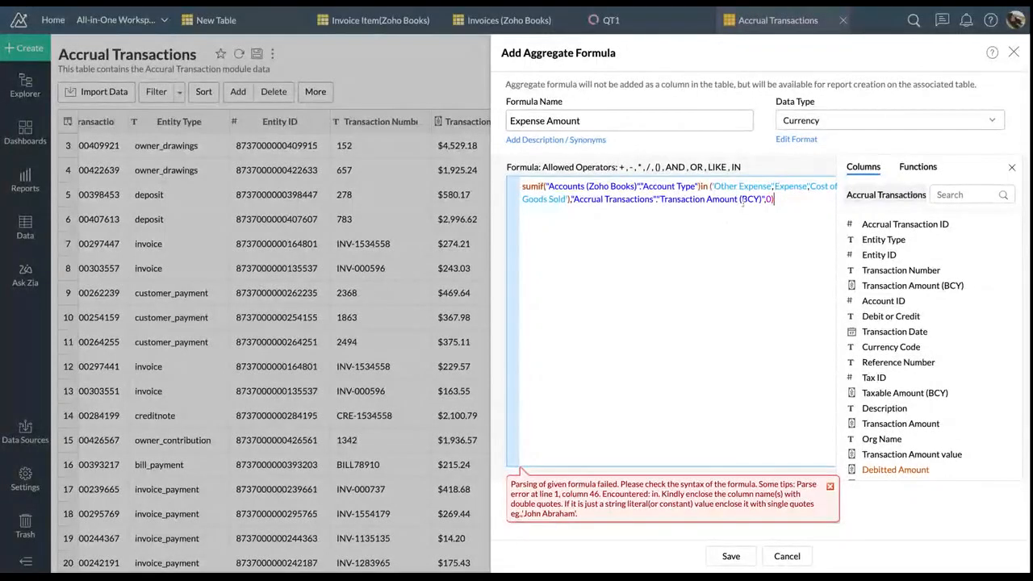
left_click(546, 186)
type("(")
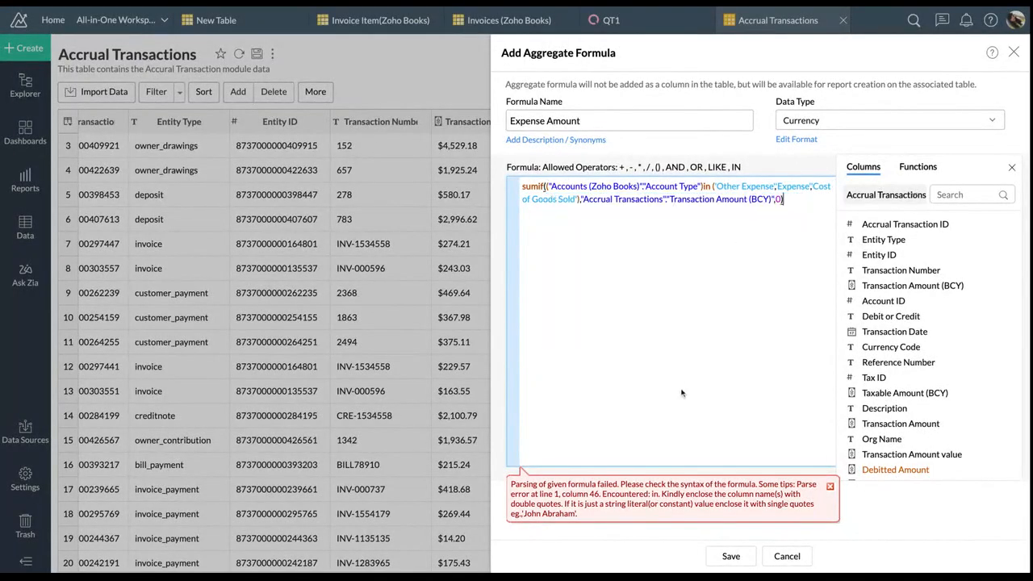
left_click(731, 562)
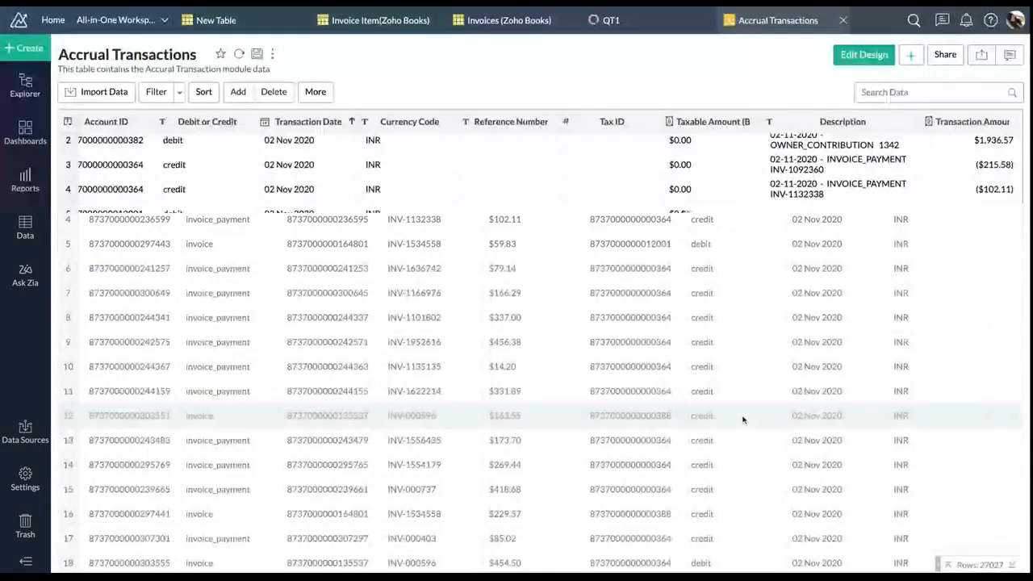
Check the aggregate formulas list now includes Expense Amount, then close the formula editor
left_click(315, 91)
left_click(246, 230)
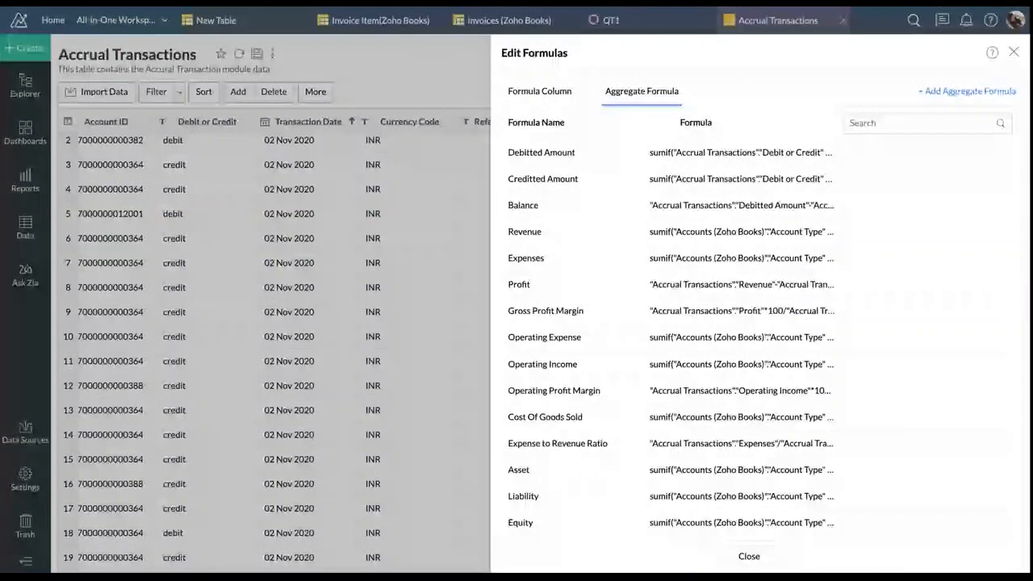
scroll(641, 357, "down", 6)
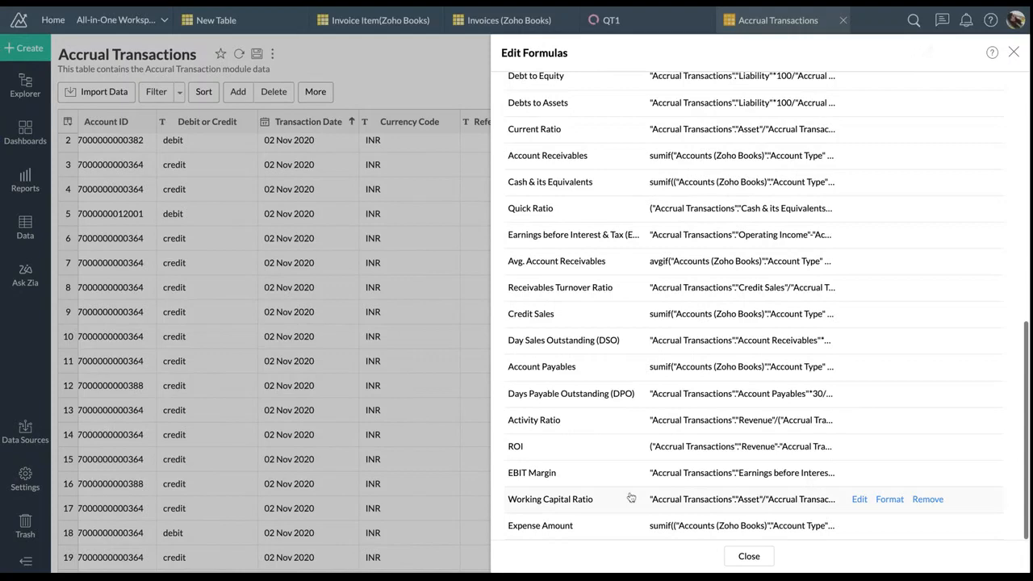
scroll(630, 497, "up", 3)
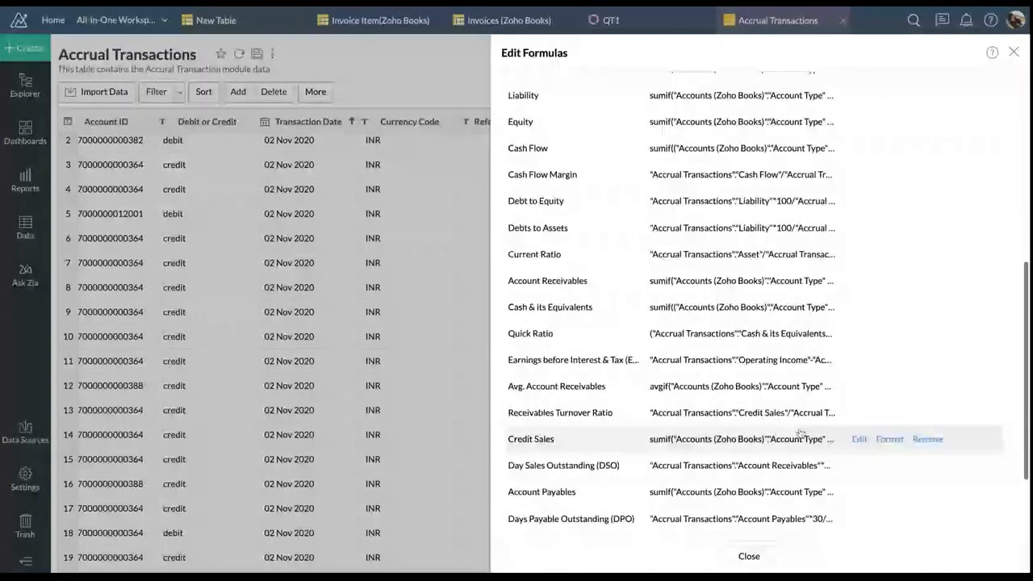
left_click(748, 557)
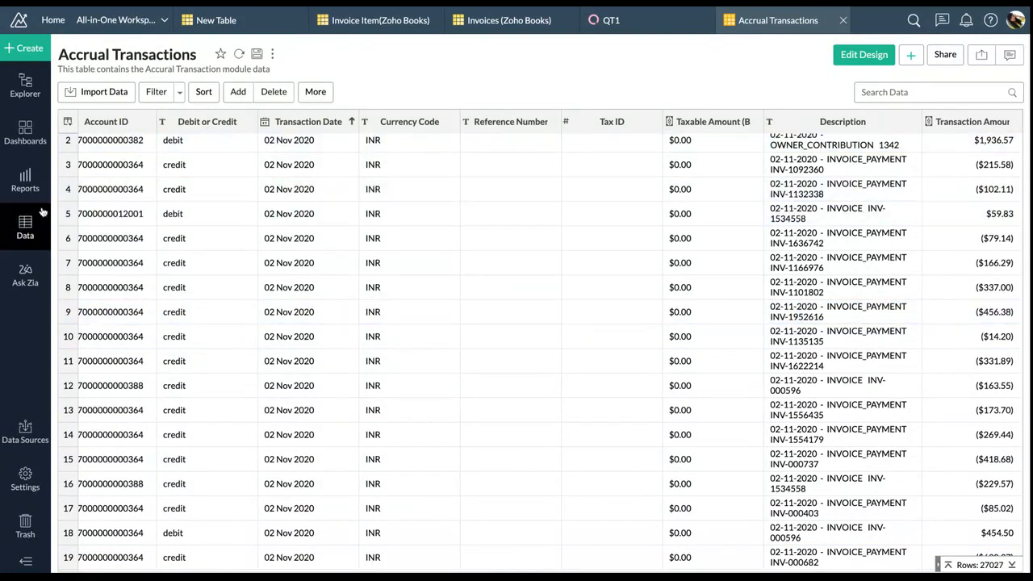
Open the Contacts (Zoho CRM) table from the data list
mouse_move(33, 224)
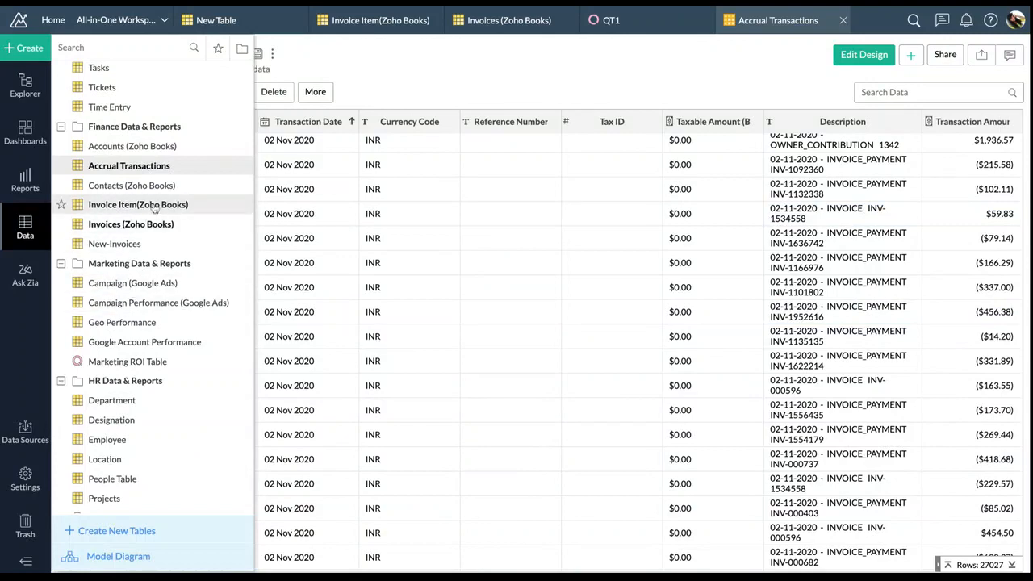
scroll(153, 189, "up", 4)
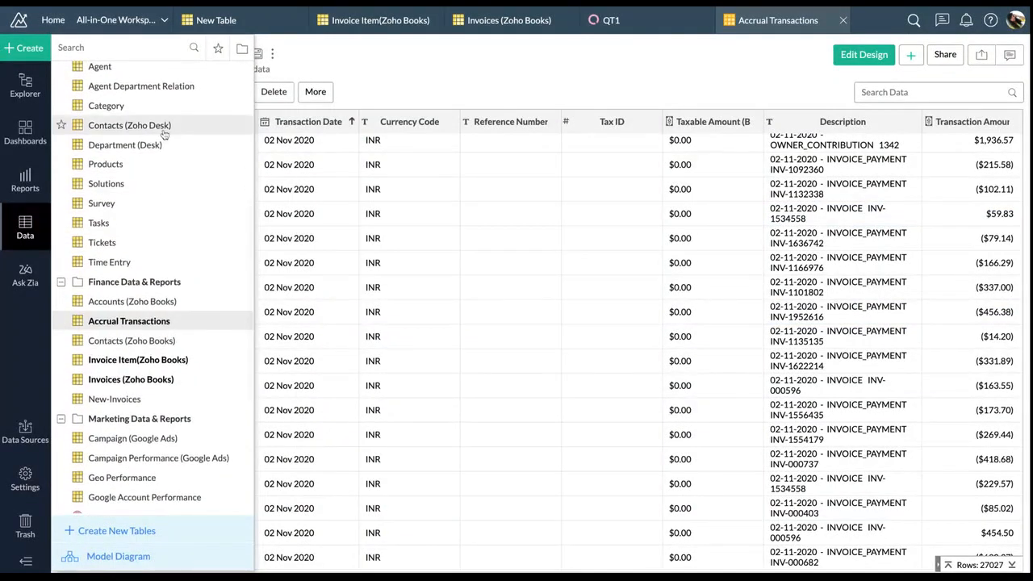
scroll(164, 135, "up", 7)
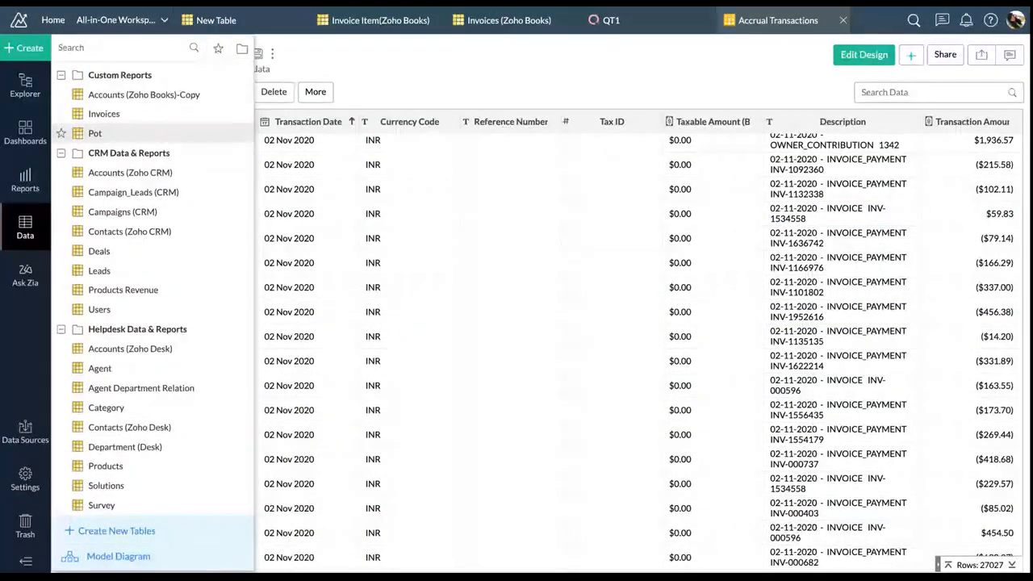
left_click(172, 227)
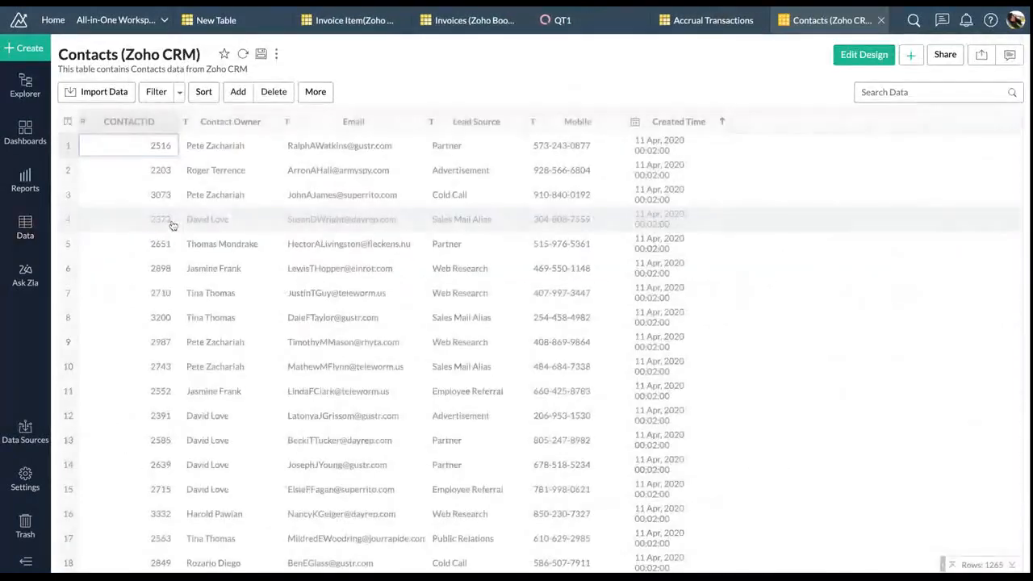
Split the Contact Owner column on a space separator, previewing before applying
left_click(217, 128)
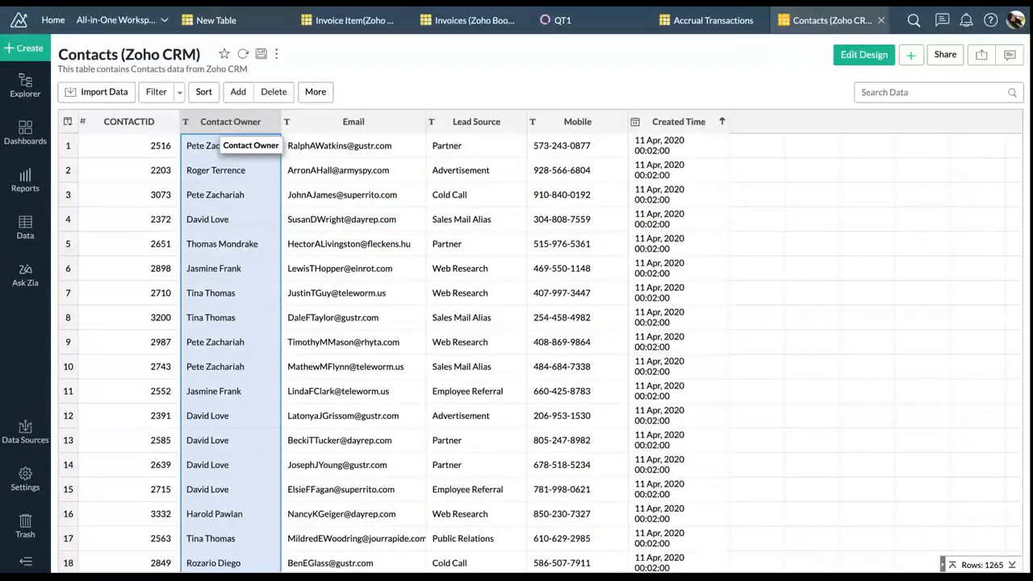
left_click(310, 93)
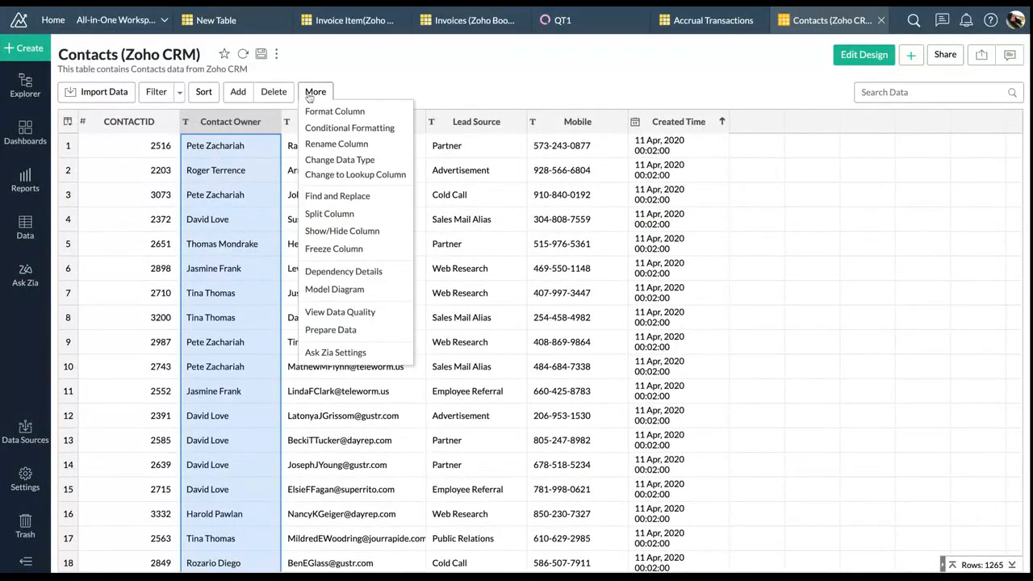
left_click(220, 130)
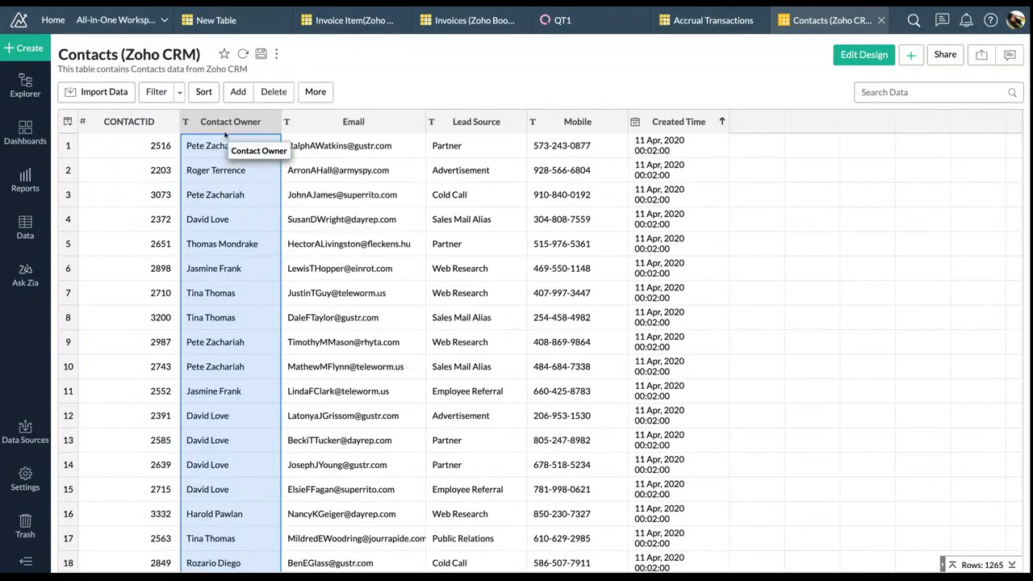
left_click(312, 93)
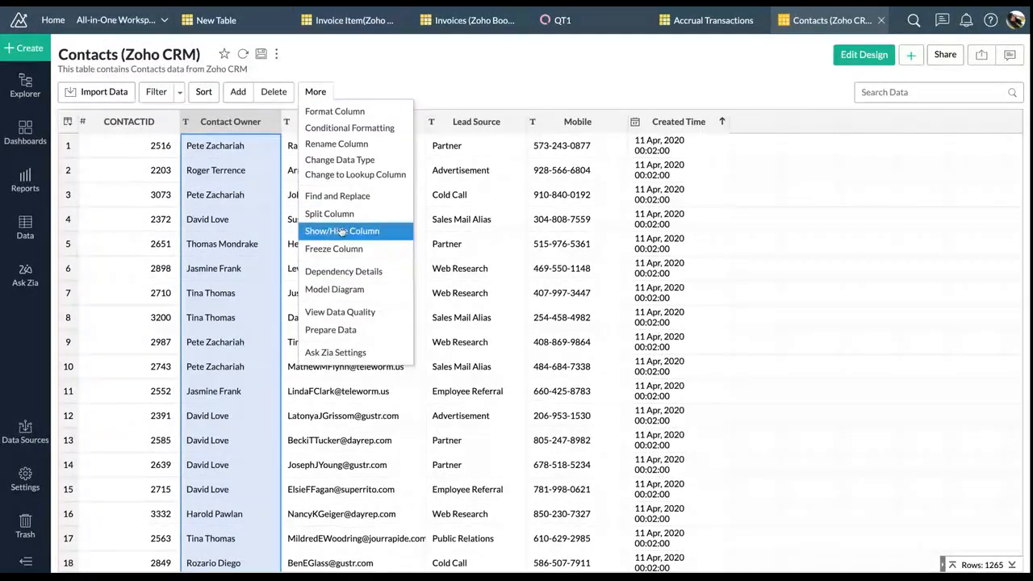
left_click(342, 215)
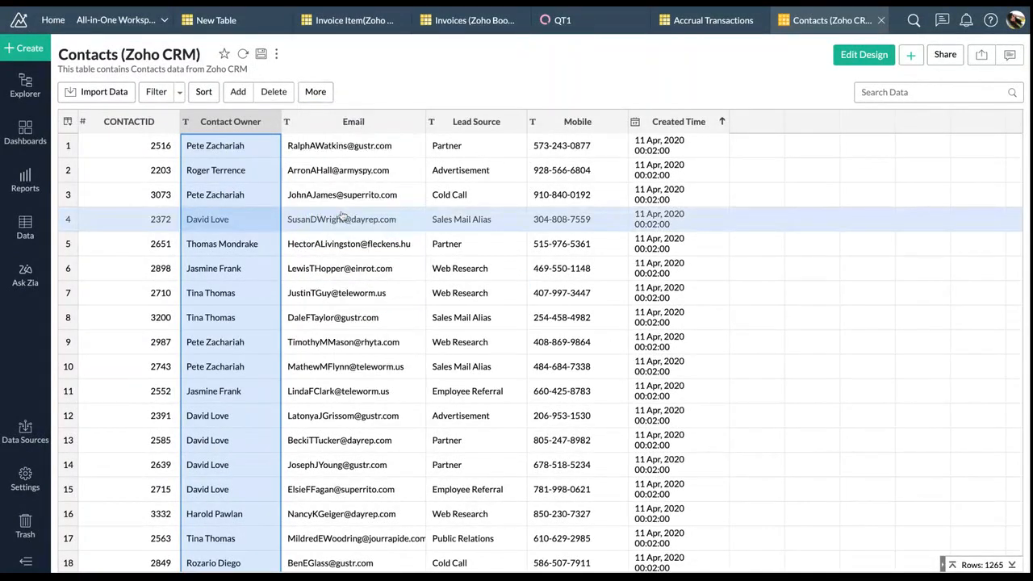
left_click(355, 252)
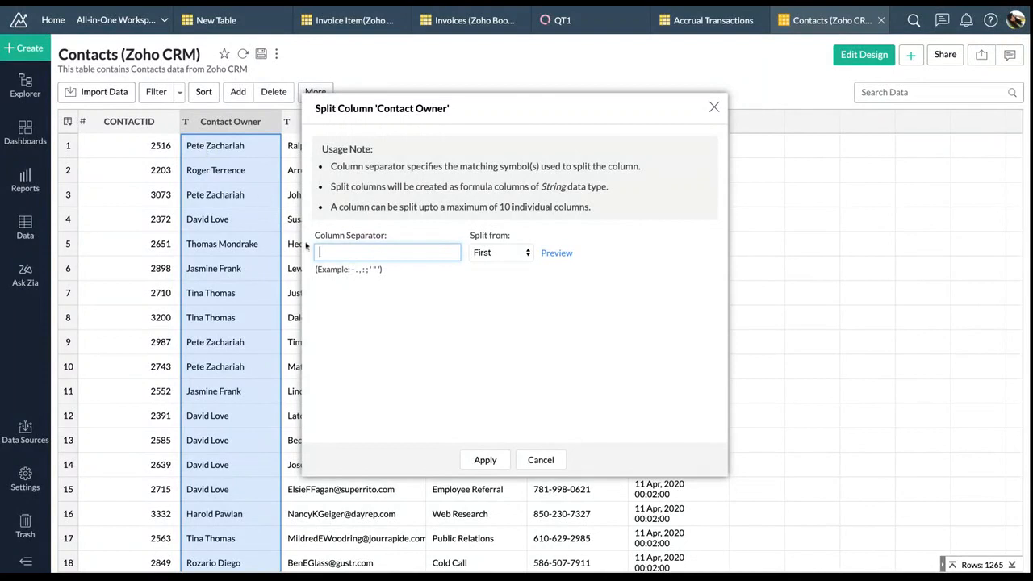
left_click(547, 256)
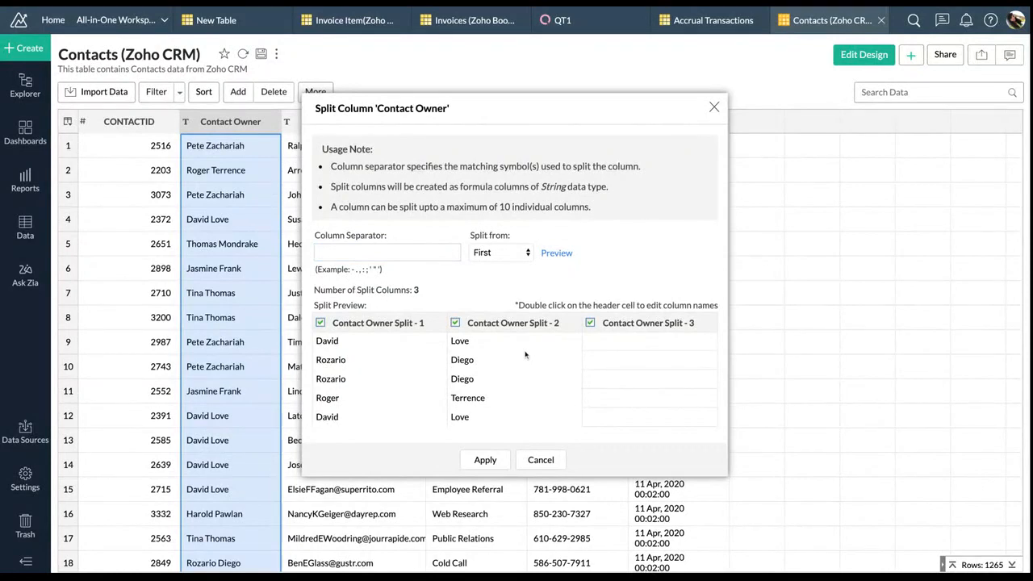
left_click(492, 466)
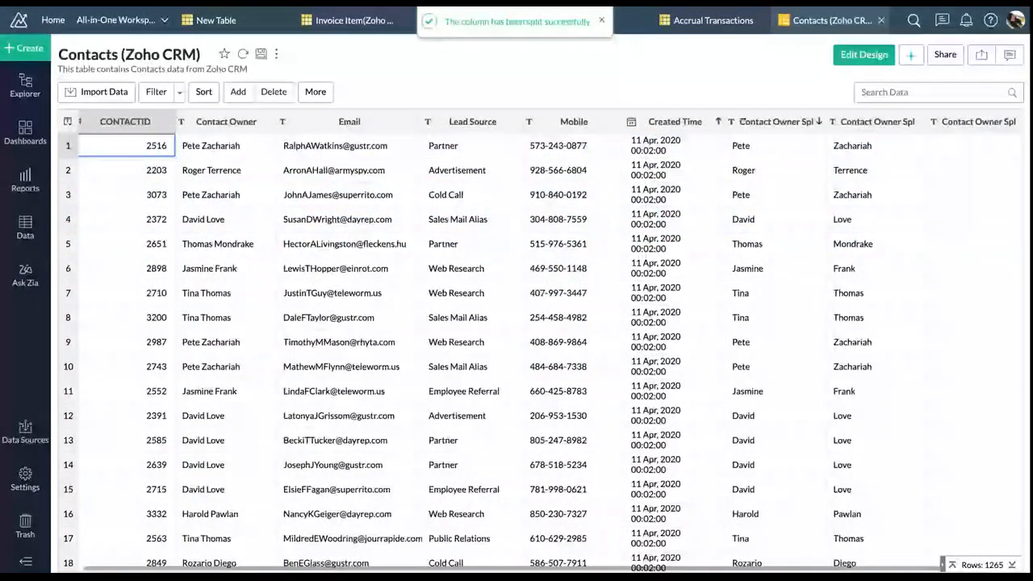
Rename the first Contact Owner split column to 'First Name'
left_click(818, 121)
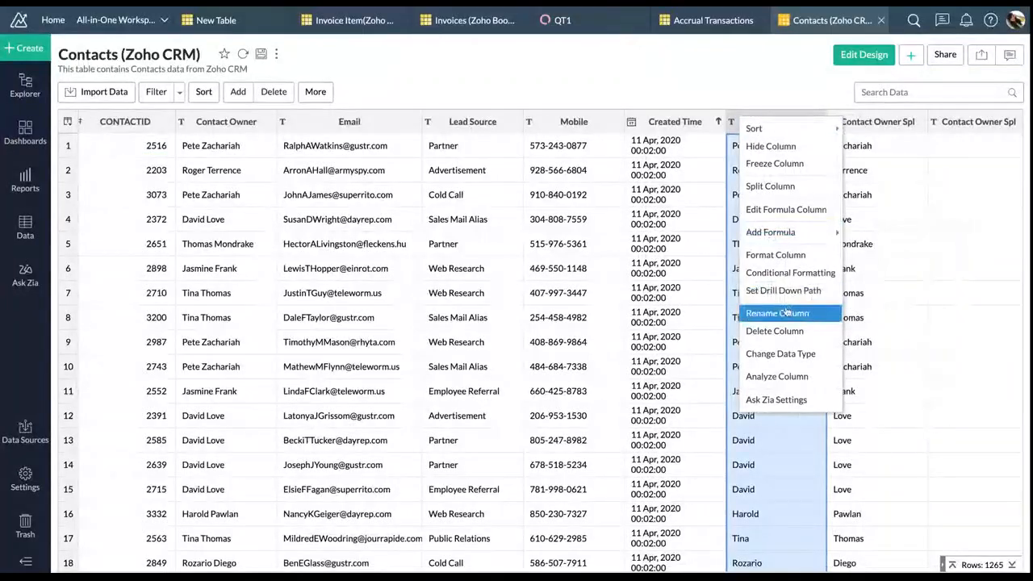
left_click(761, 123)
double_click(761, 123)
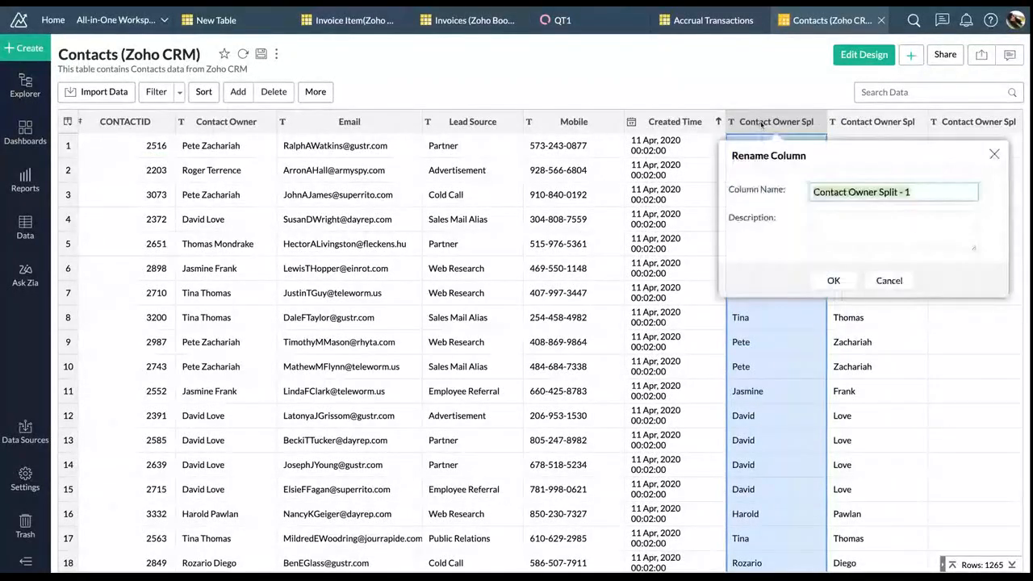
type("First Nam")
key("BackSpace")
key("BackSpace")
key("BackSpace")
type("Name")
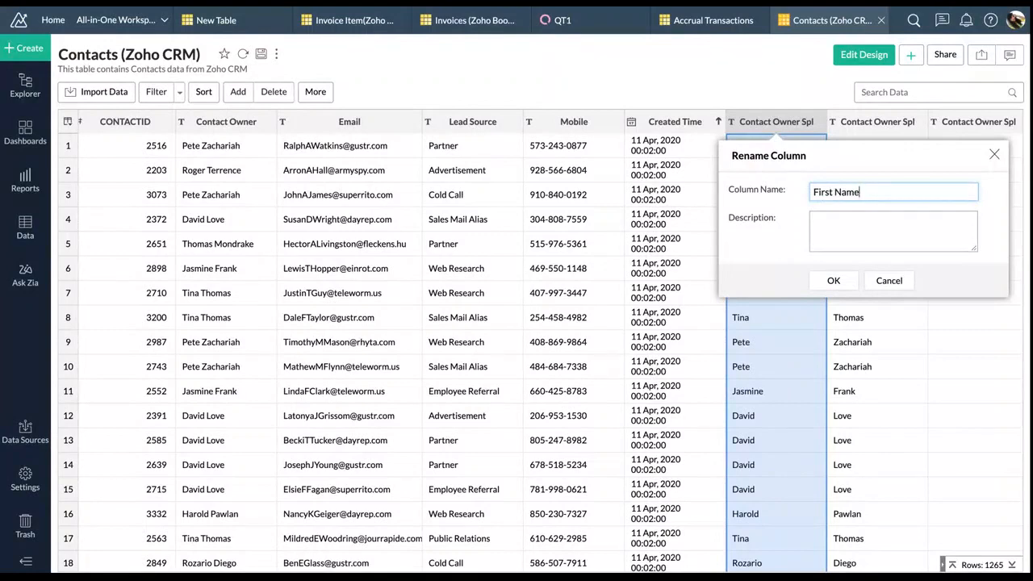
left_click(836, 281)
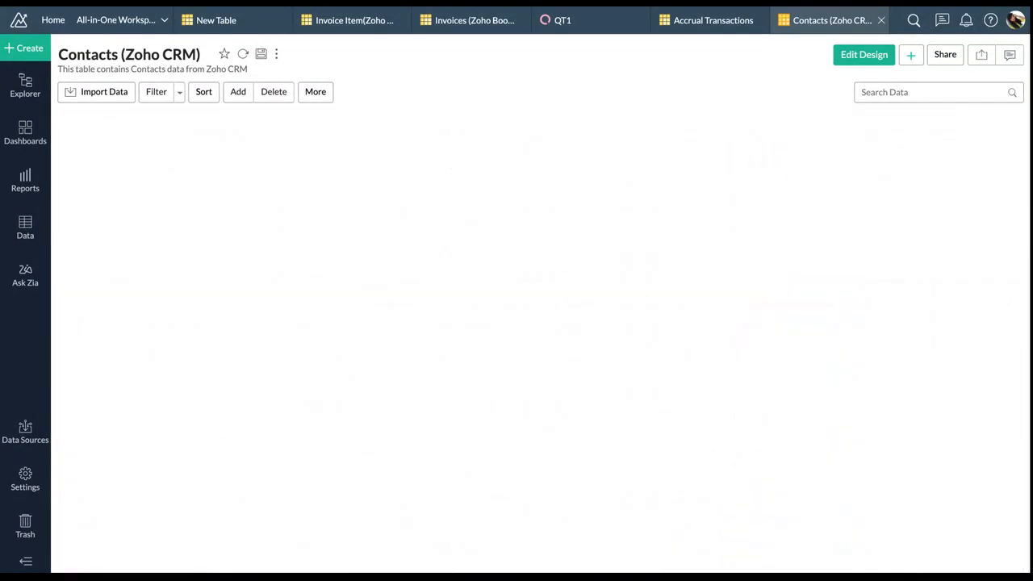
Try renaming the second split column to 'Last Name', then cancel after the duplicate-name alert
left_click(880, 121)
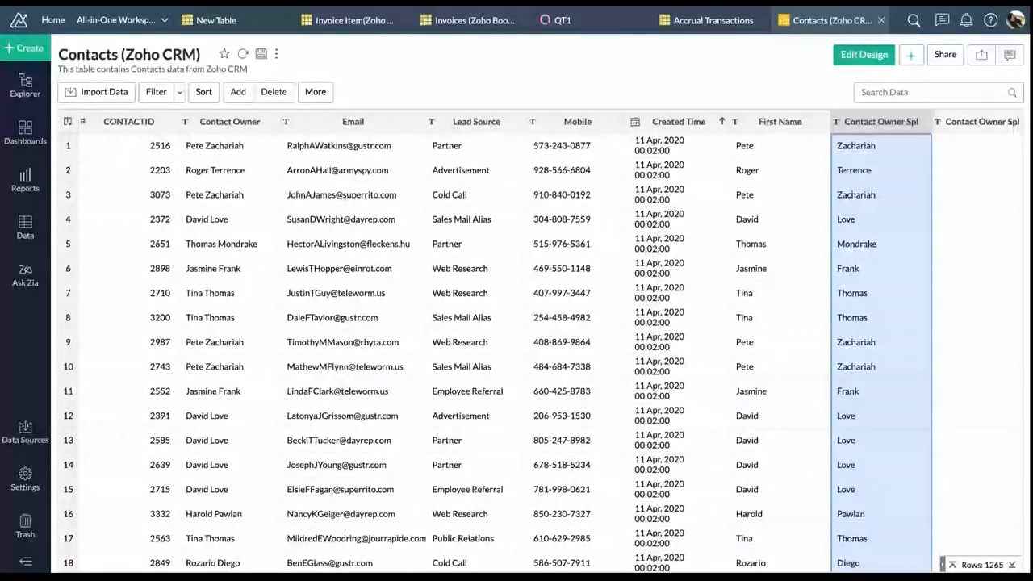
left_click(924, 122)
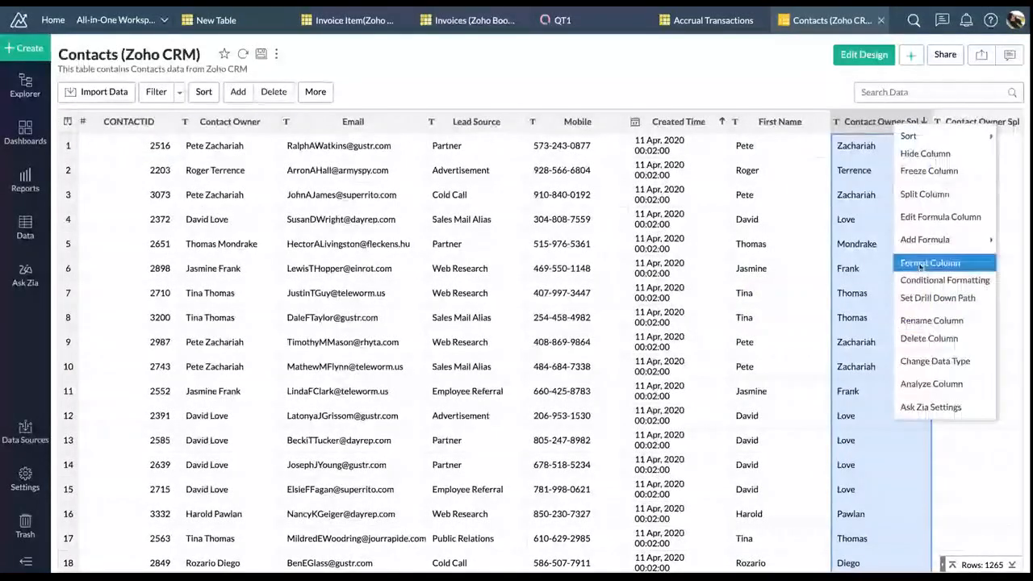
left_click(936, 318)
type("Last Name")
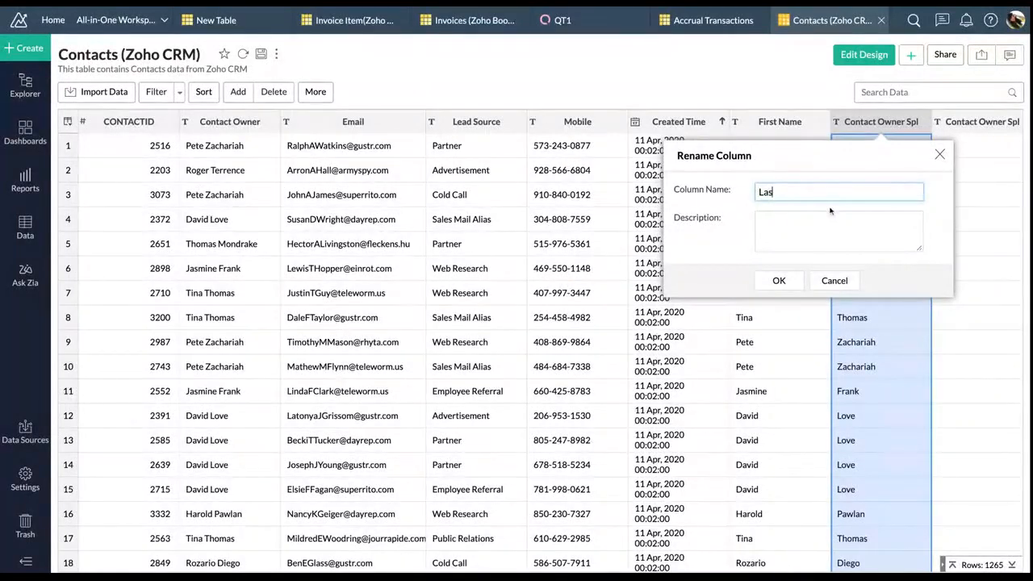
left_click(779, 282)
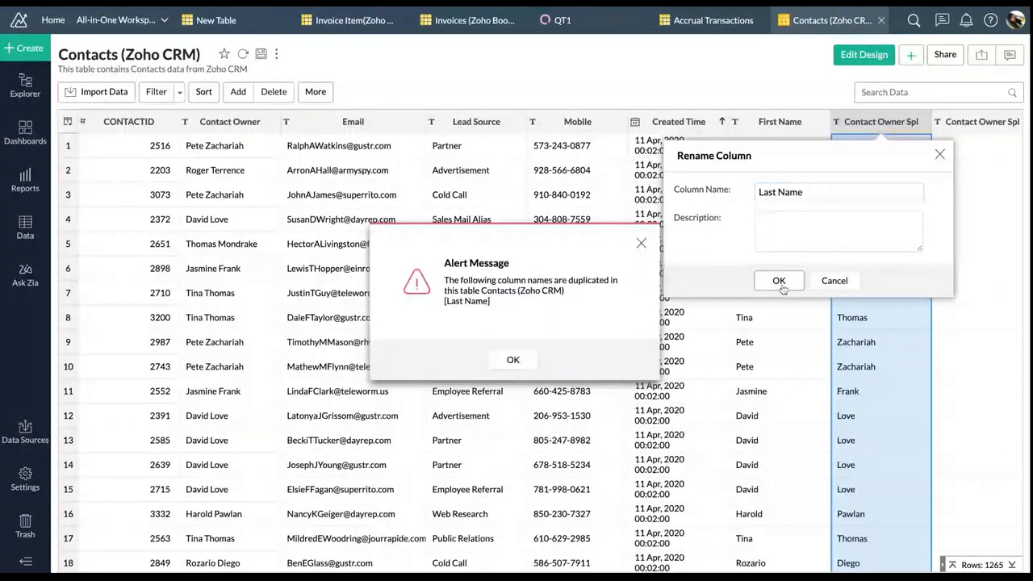
left_click(511, 357)
left_click(833, 281)
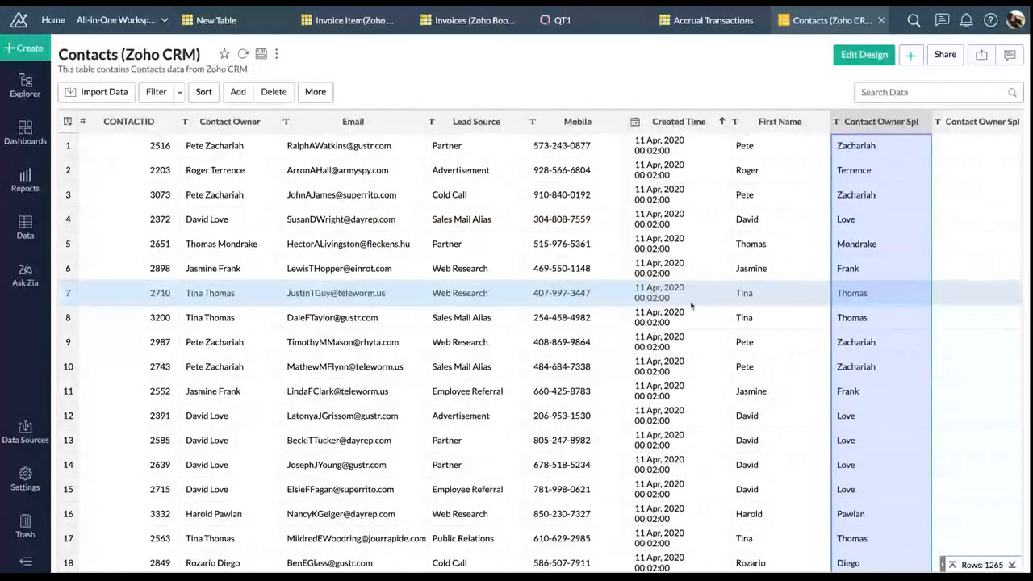
scroll(670, 304, "down", 1)
scroll(692, 305, "right", 1)
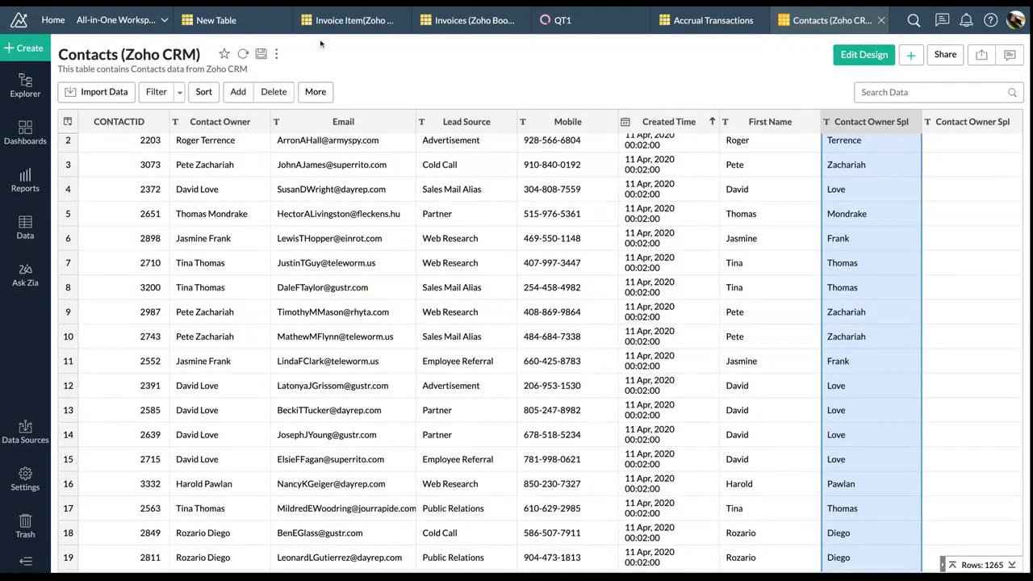
Open the + Create menu and scroll through the available tables, reports and dashboards
left_click(16, 49)
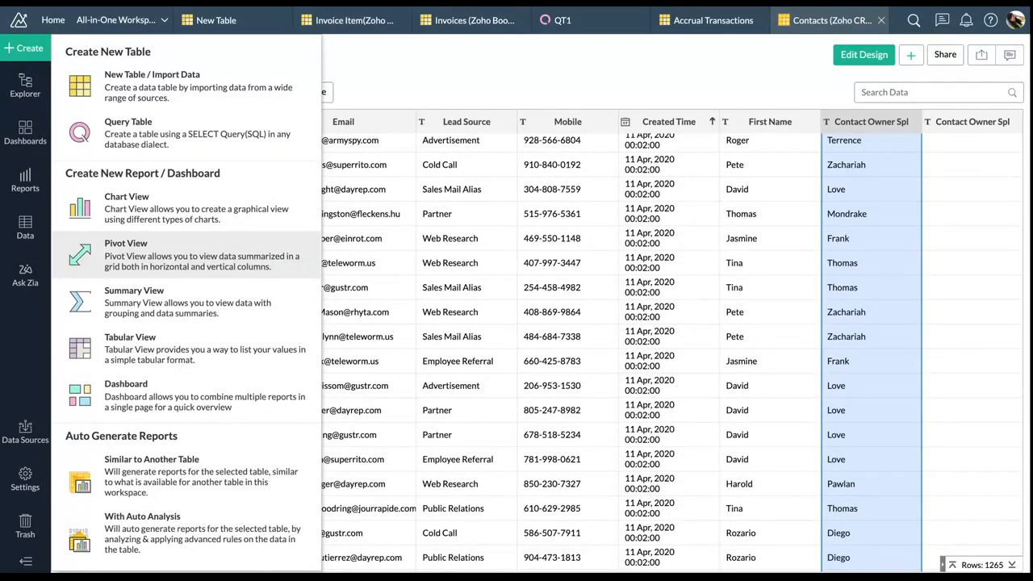
scroll(168, 362, "down", 1)
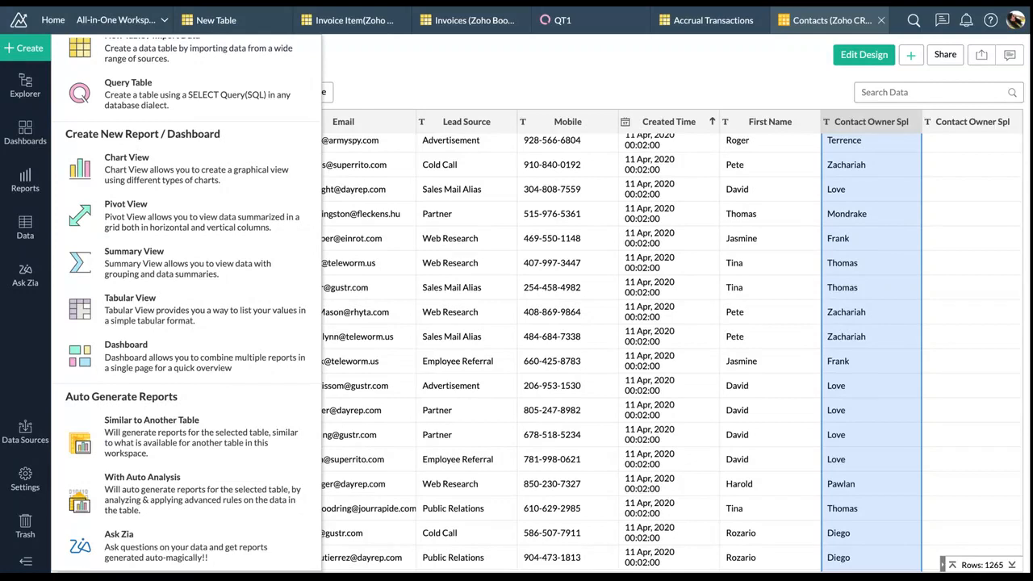
Browse the saved Reports list, then switch to the workspace Explorer showing its creation options
left_click(25, 182)
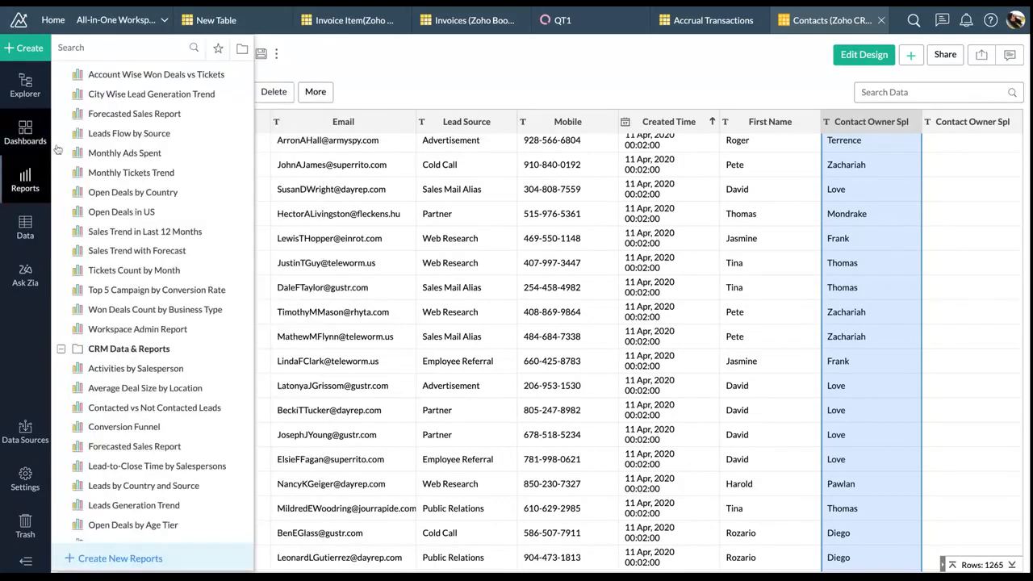
scroll(141, 278, "up", 1)
scroll(141, 278, "down", 1)
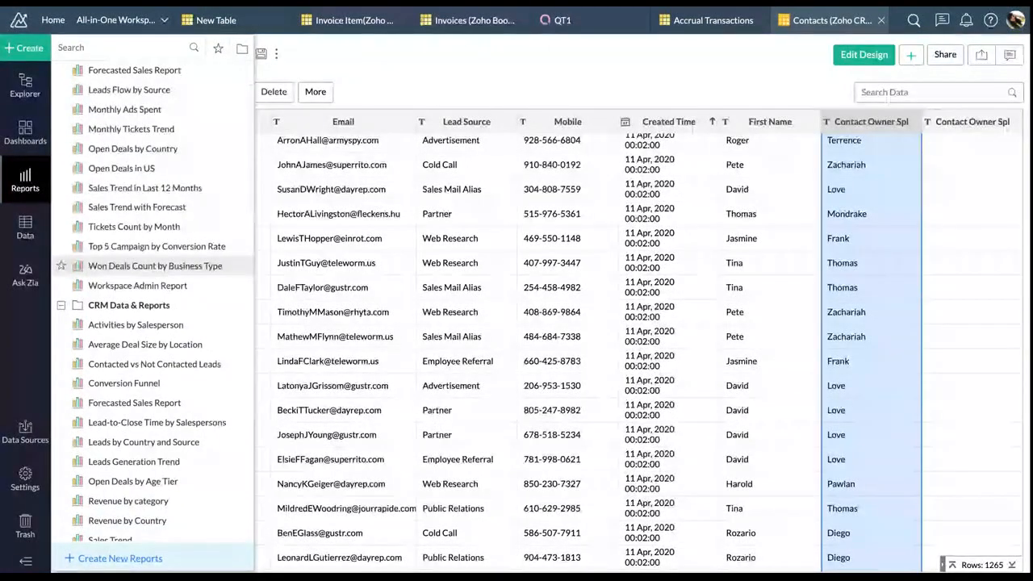
scroll(154, 266, "up", 2)
scroll(153, 266, "down", 5)
scroll(153, 156, "down", 7)
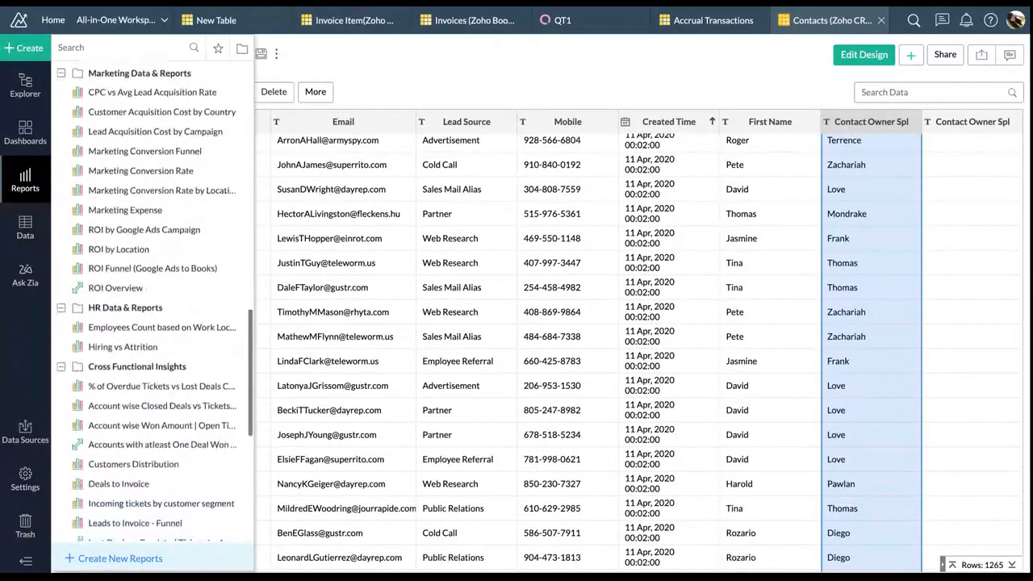
scroll(153, 279, "down", 1)
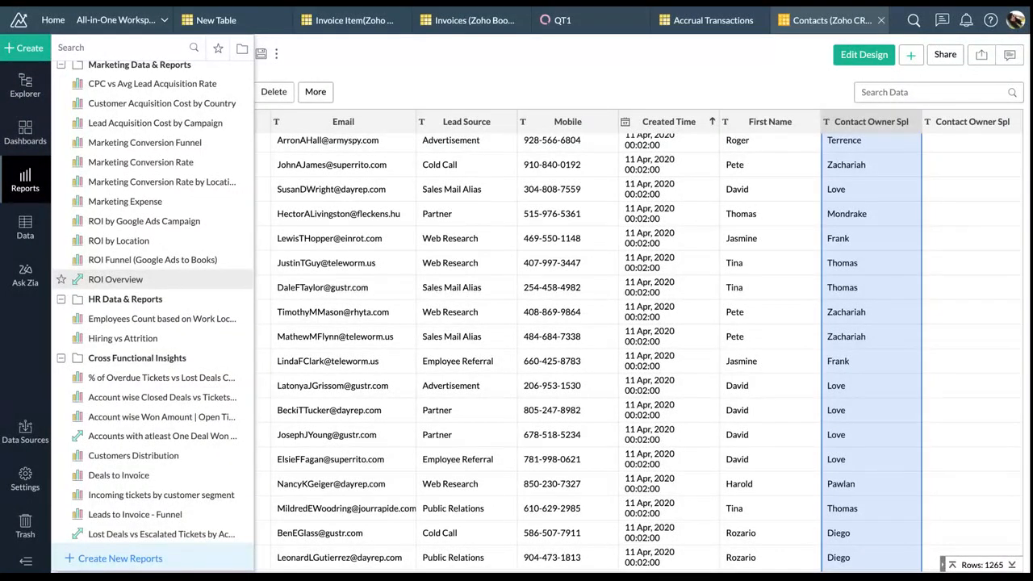
left_click(33, 50)
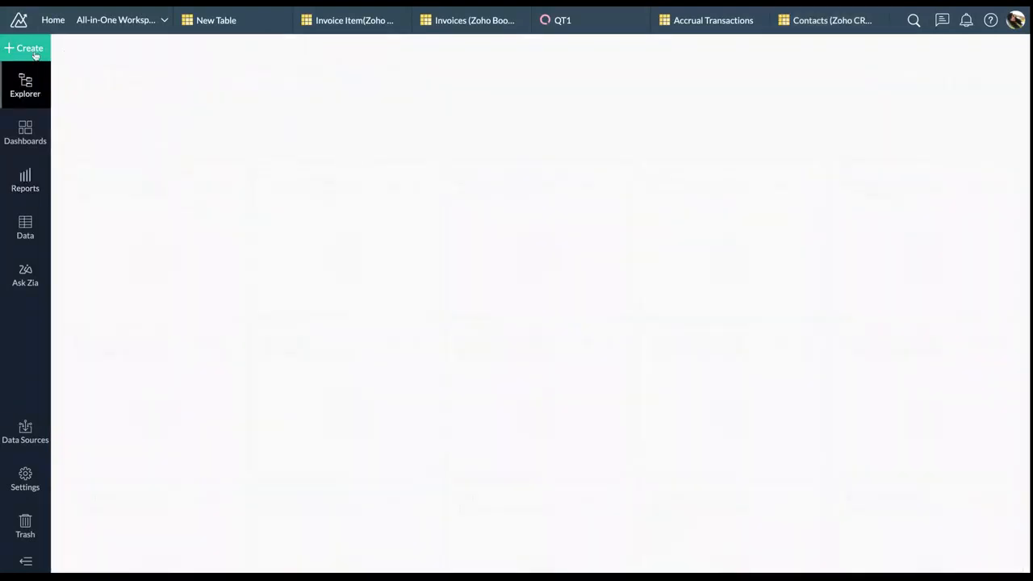
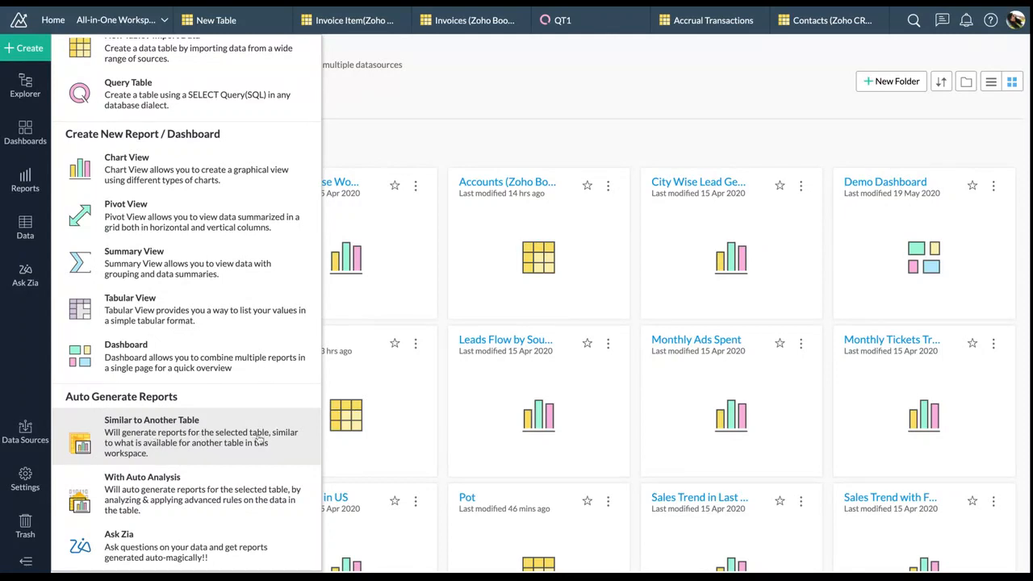
Start creating reports similar to another table, then cancel the table-selection dialog
left_click(292, 437)
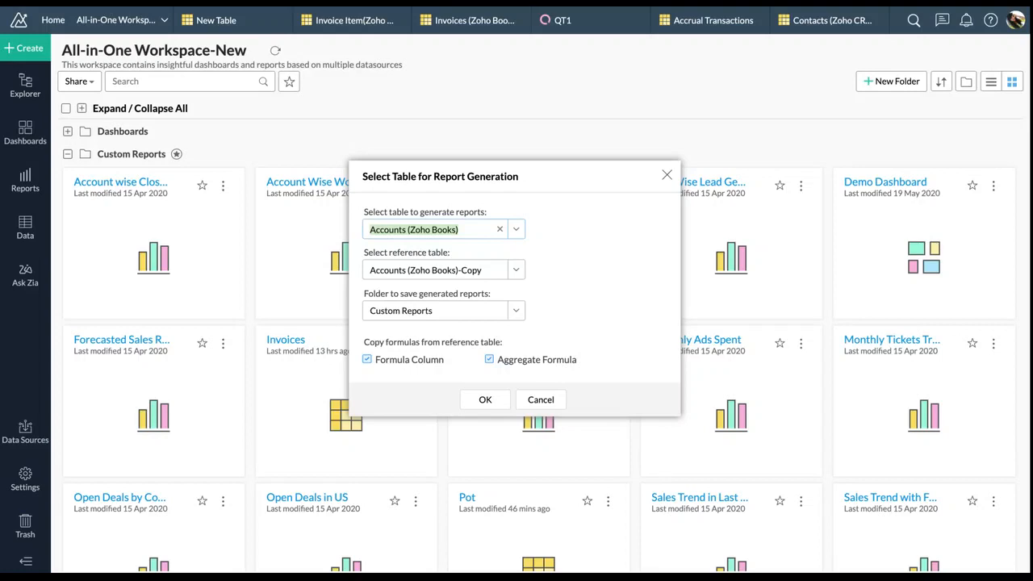
left_click(541, 399)
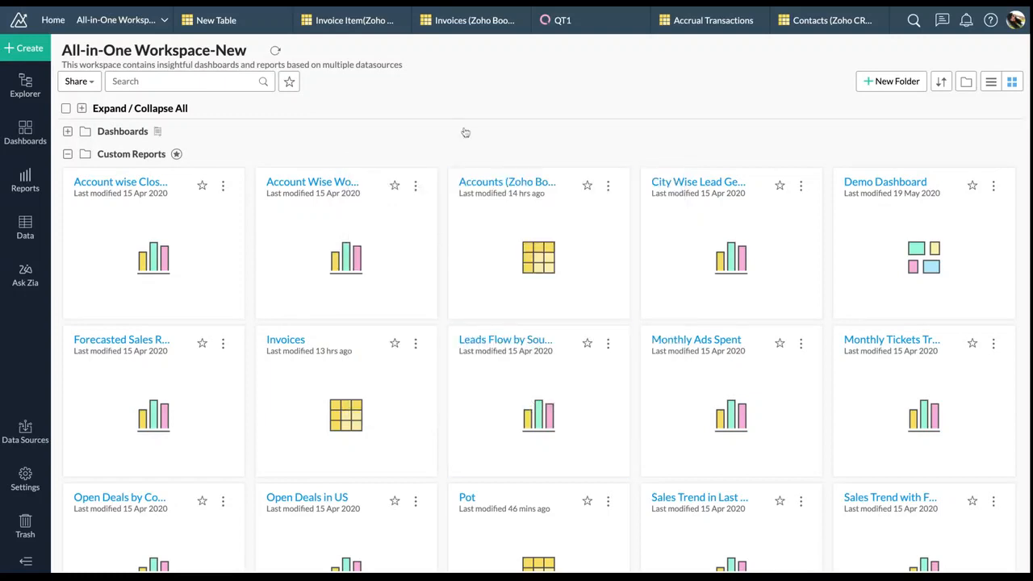
Create a new chart view with Accrual Transactions as its base table
left_click(33, 50)
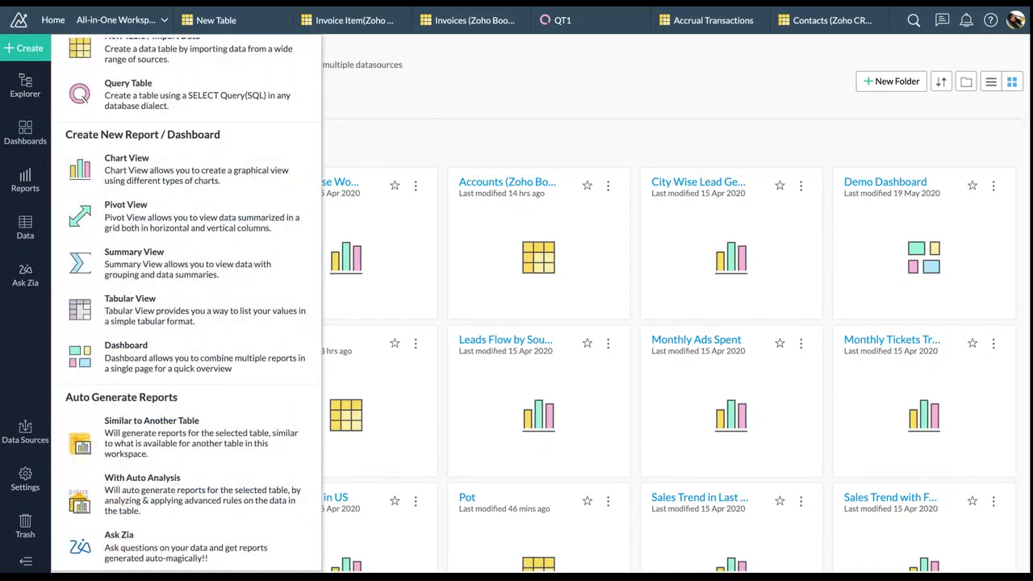
left_click(172, 169)
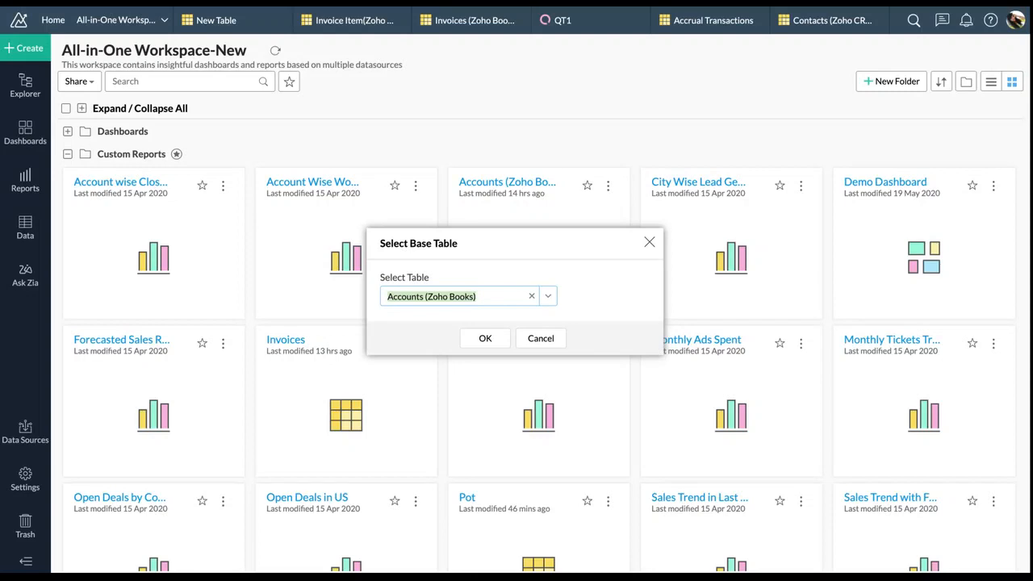
left_click(547, 297)
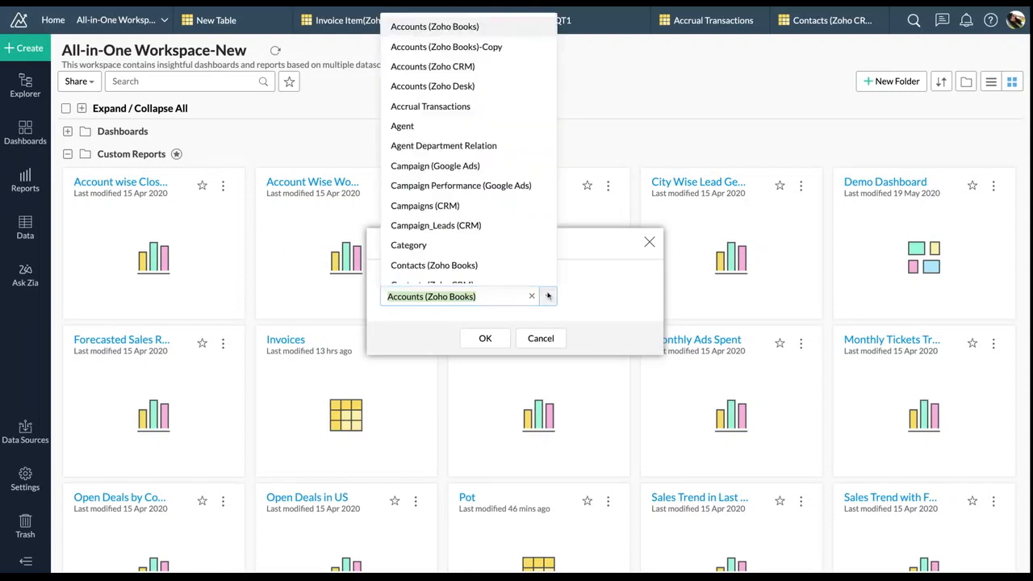
left_click(497, 107)
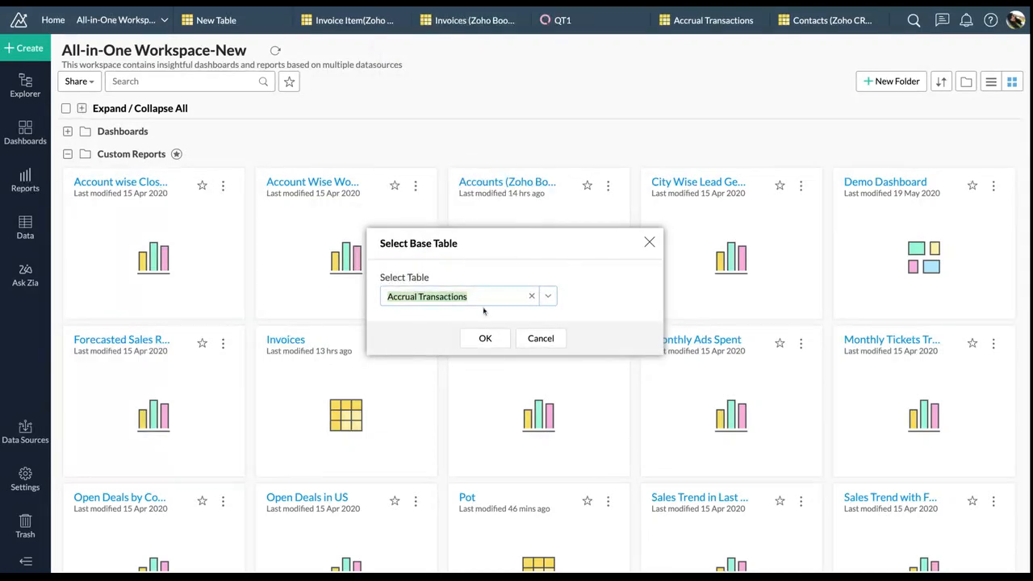
left_click(483, 340)
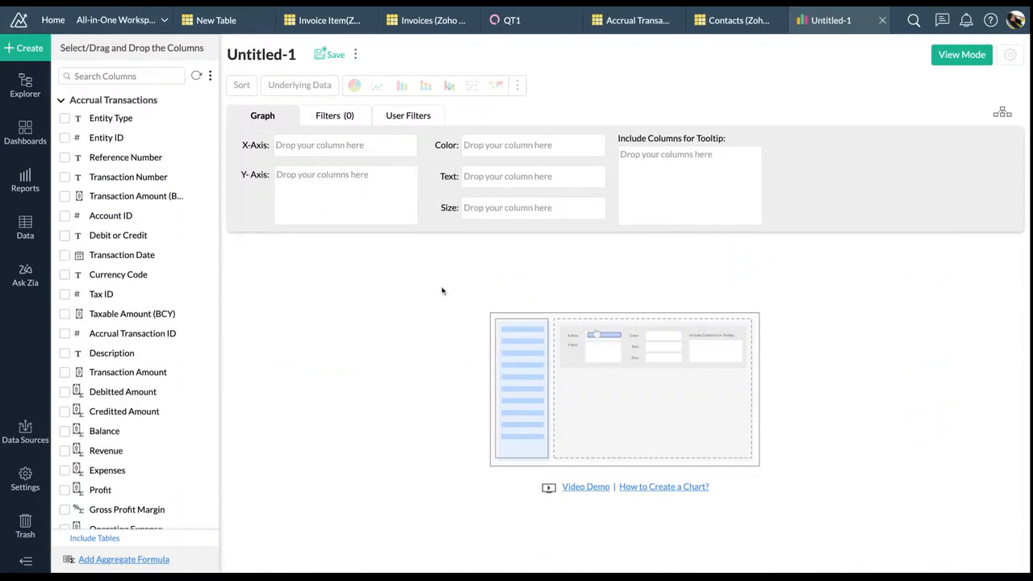
left_click(60, 100)
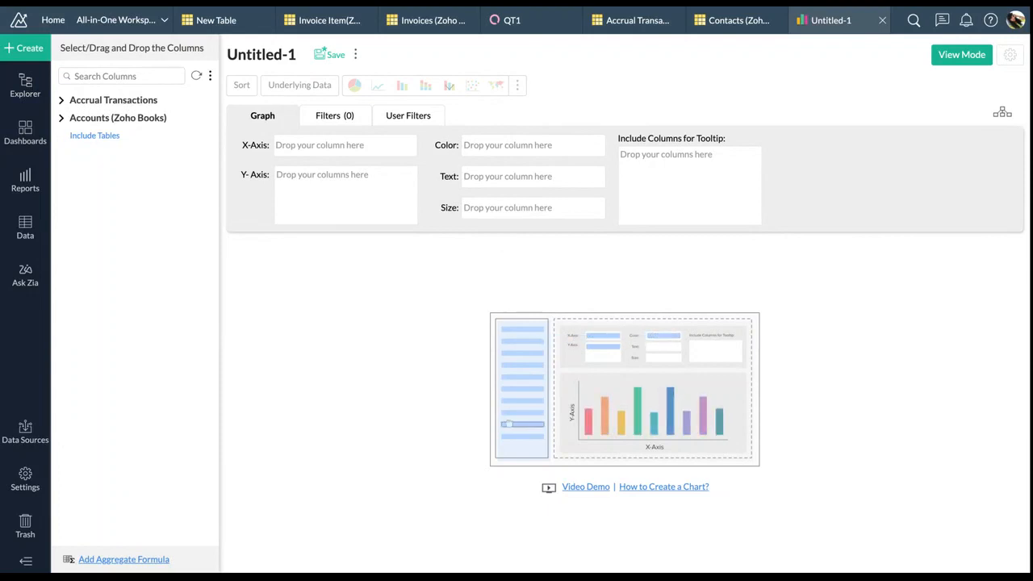
left_click(135, 119)
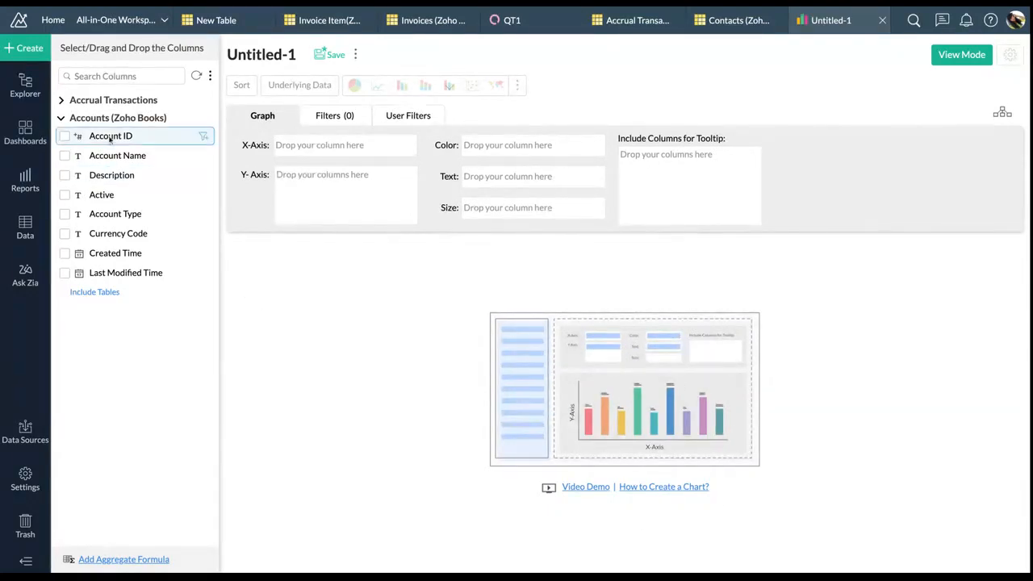
left_click(109, 103)
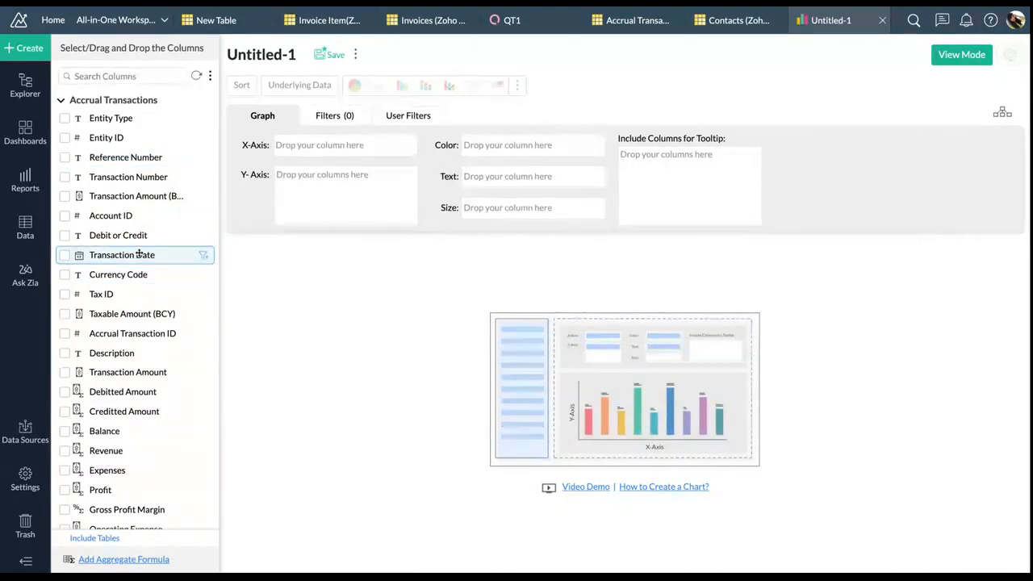
Plot Revenue and Expenses as lines by month and year of Transaction Date
left_click_drag(139, 253, 355, 145)
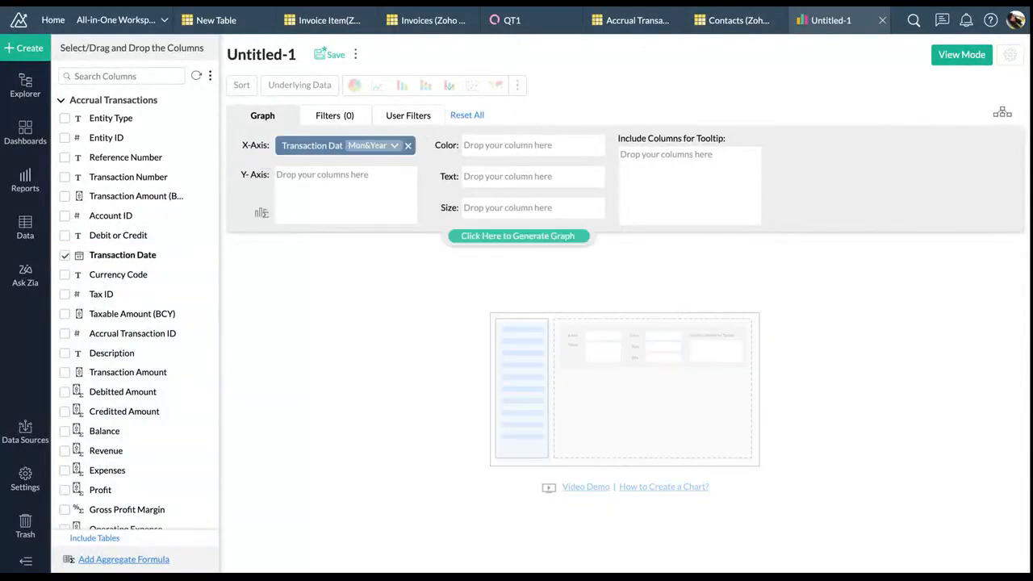
scroll(208, 345, "down", 1)
scroll(186, 363, "down", 1)
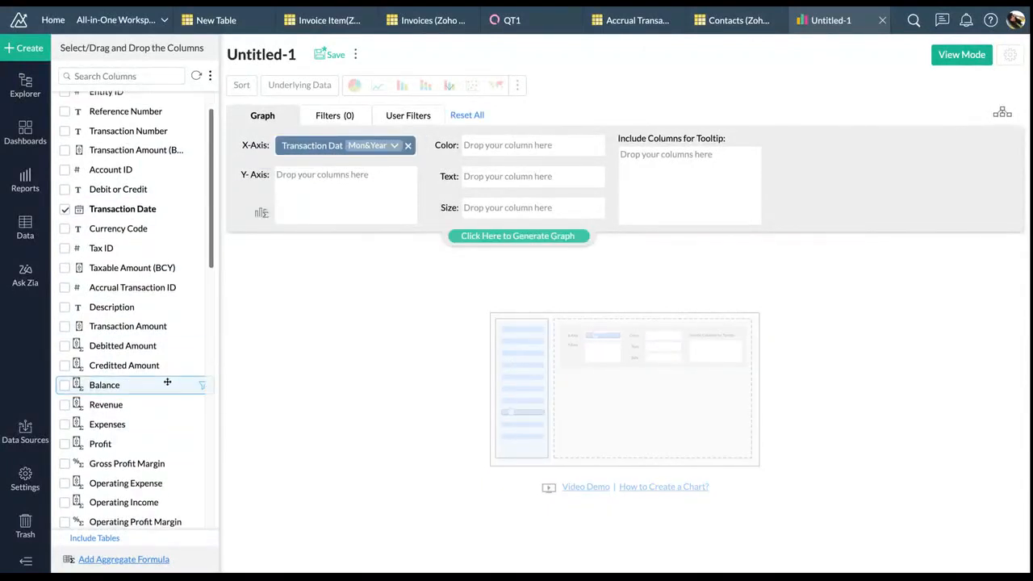
scroll(143, 406, "up", 1)
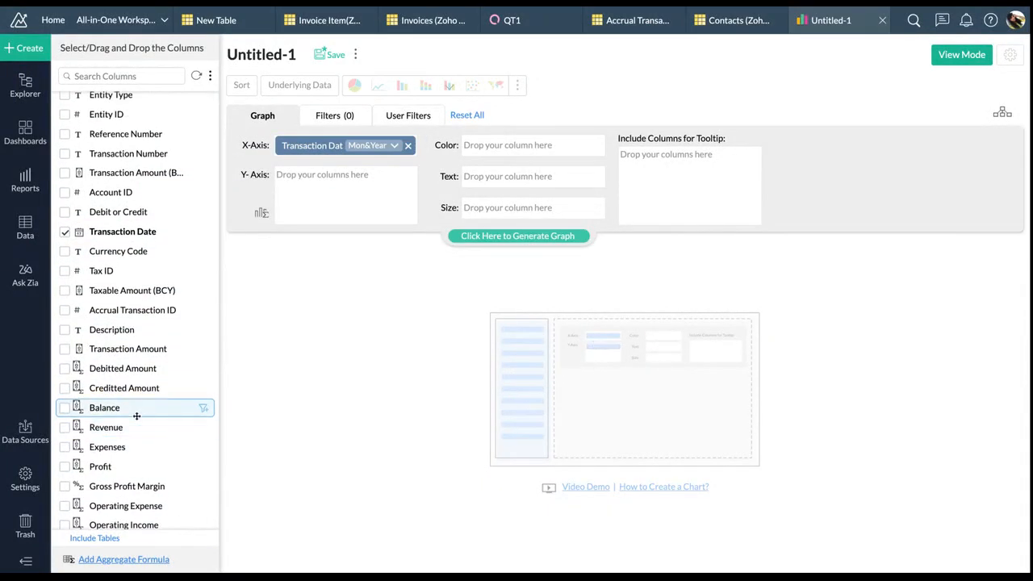
left_click_drag(132, 427, 347, 197)
left_click(479, 240)
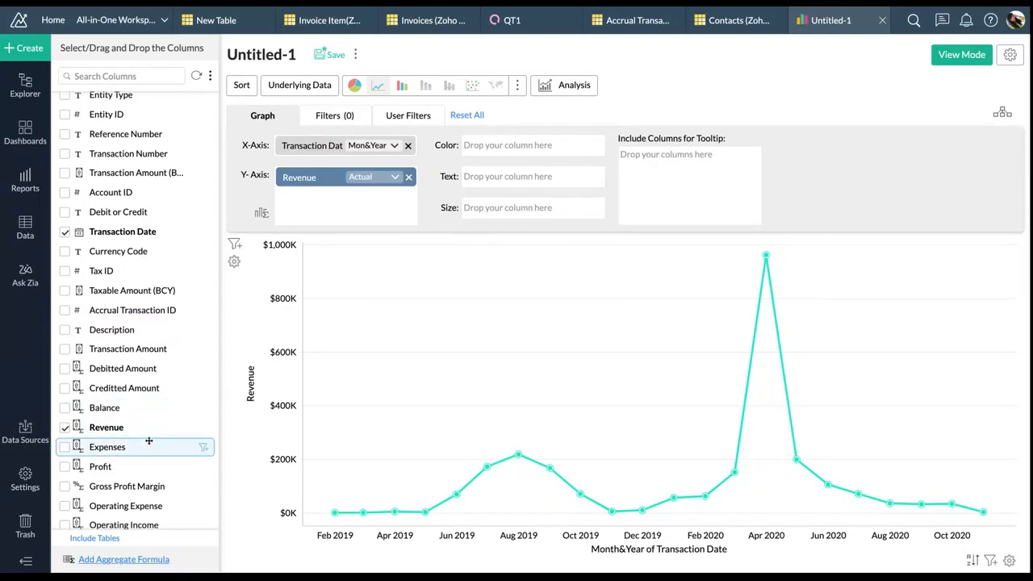
left_click_drag(119, 450, 334, 208)
left_click(509, 234)
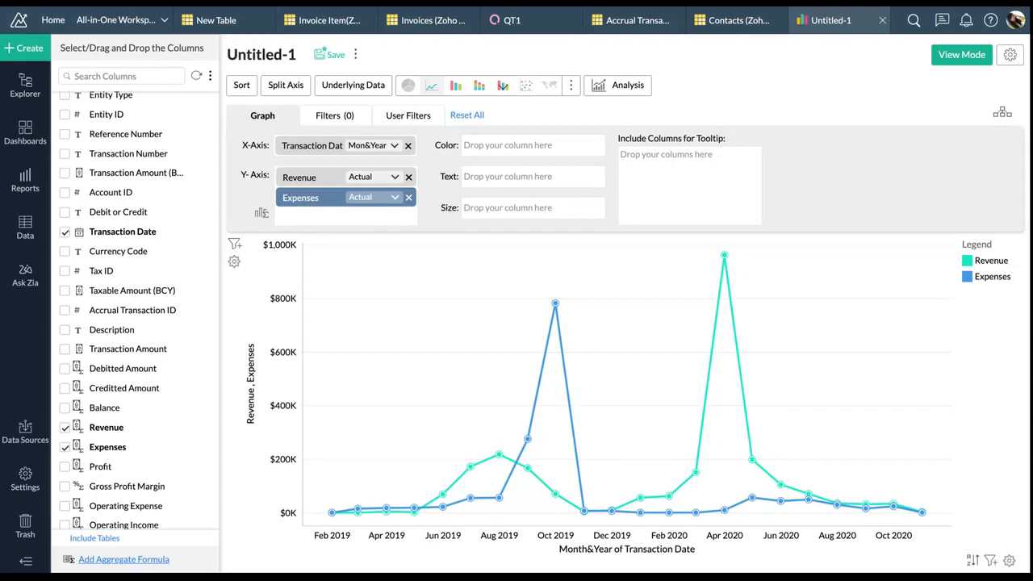
Add a currency formula column 'Profit' = Revenue - Expenses and redraw the chart with it
left_click(260, 215)
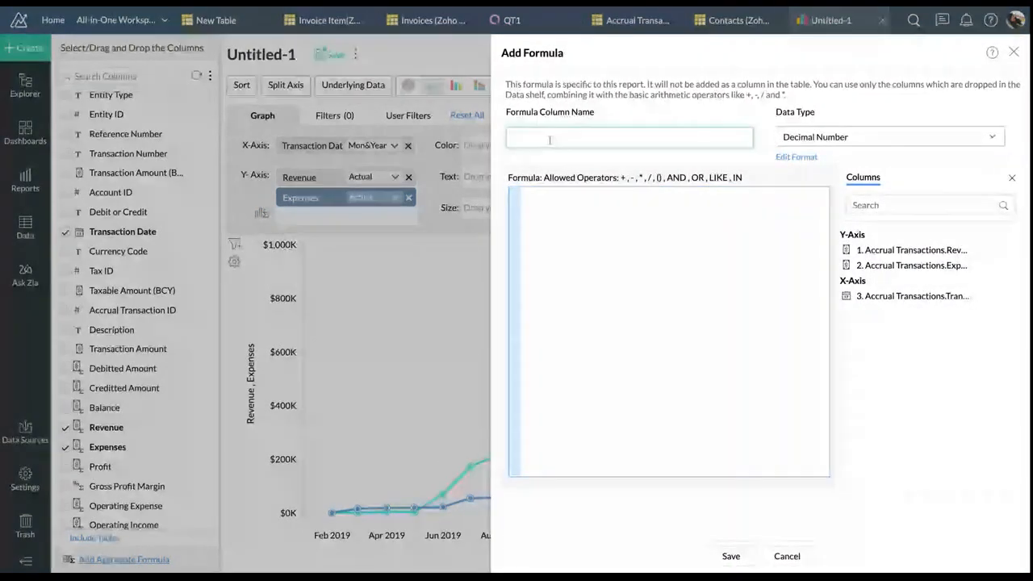
type("Profit")
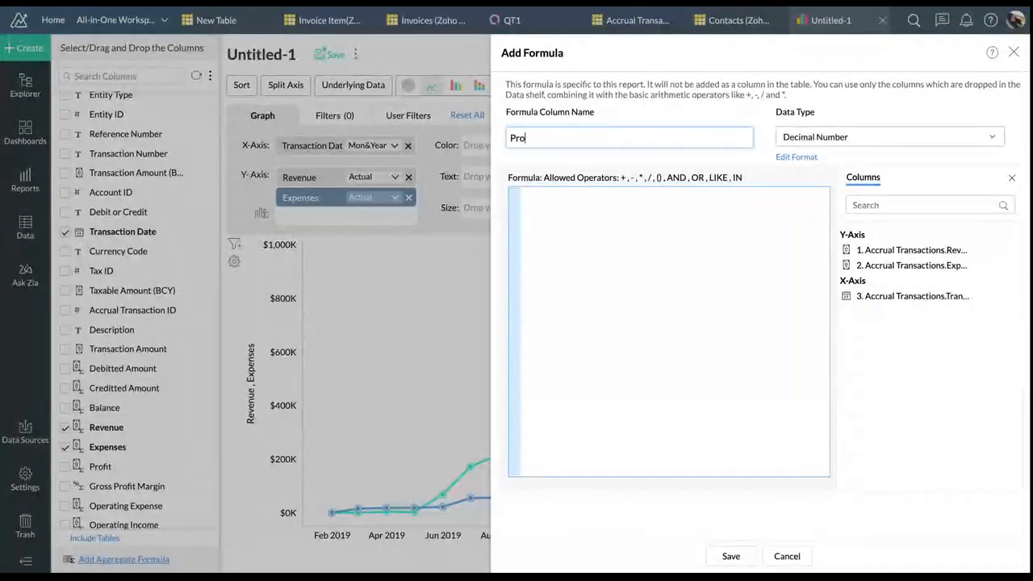
left_click(593, 222)
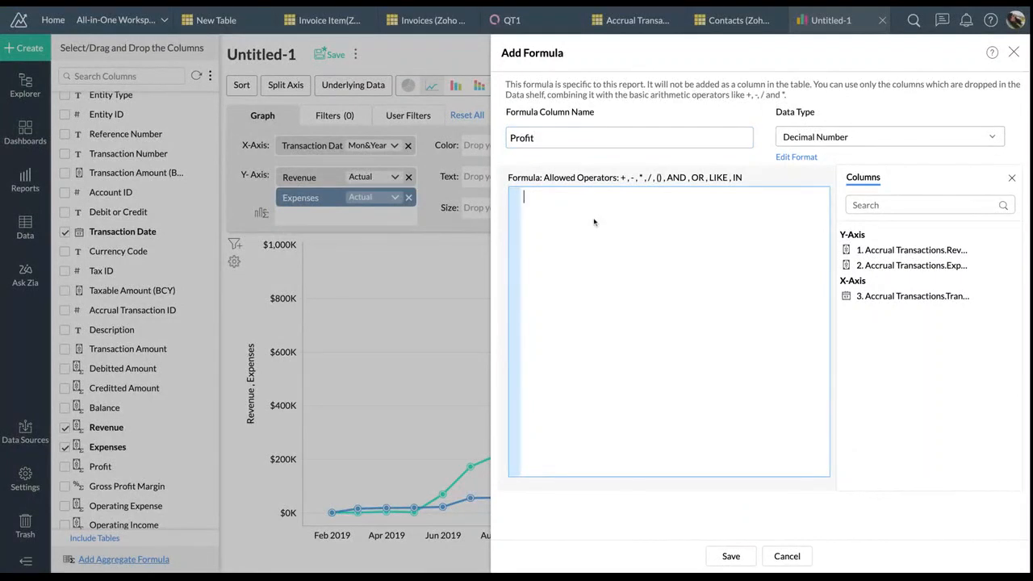
left_click(847, 137)
left_click(817, 194)
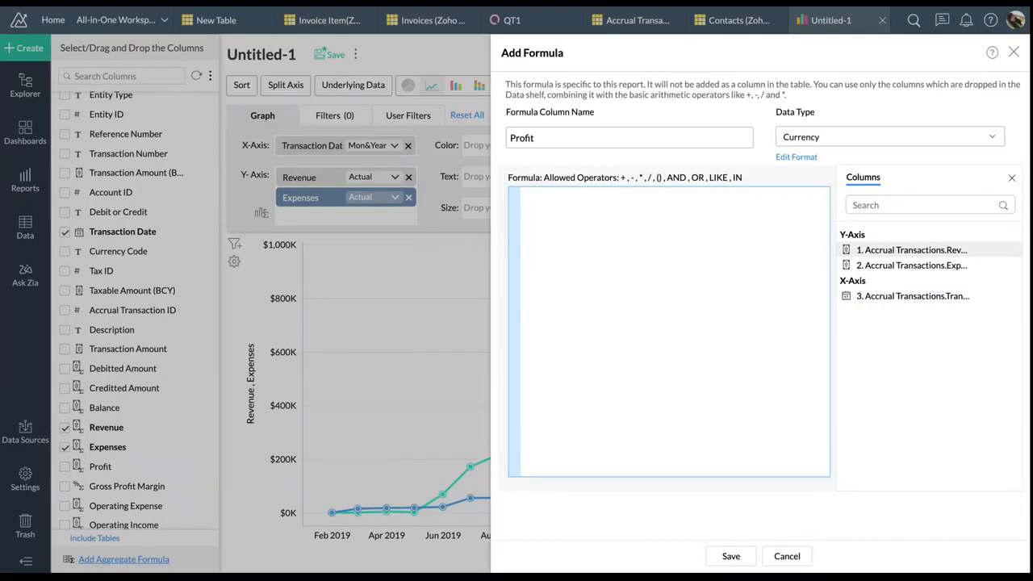
left_click(908, 250)
type("-")
left_click(908, 266)
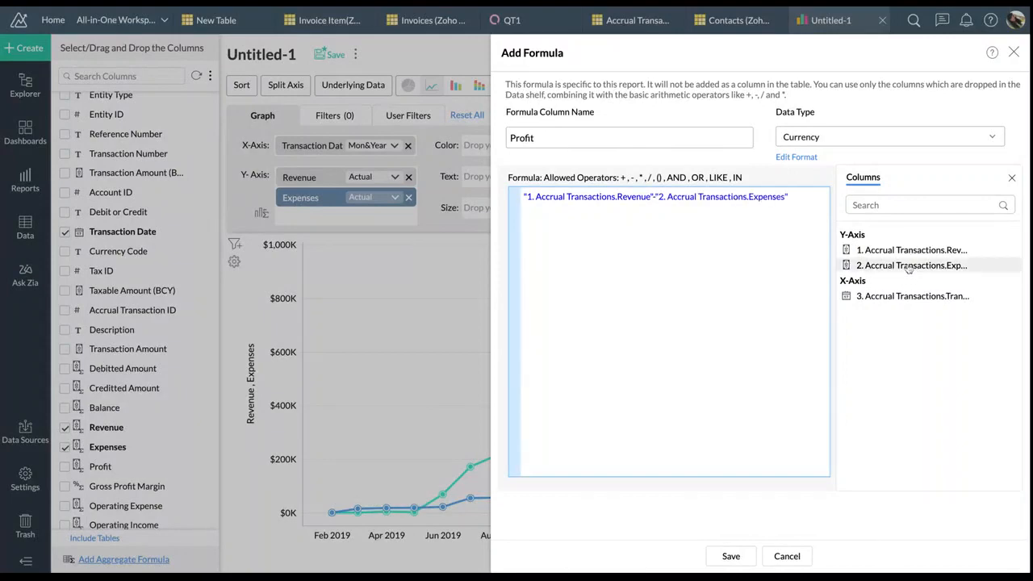
left_click(746, 557)
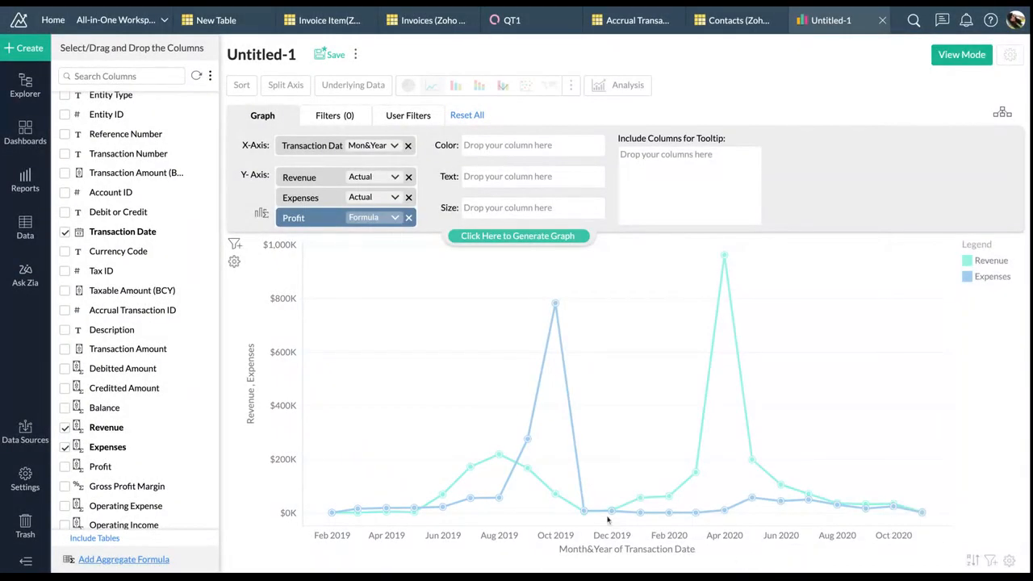
left_click(564, 238)
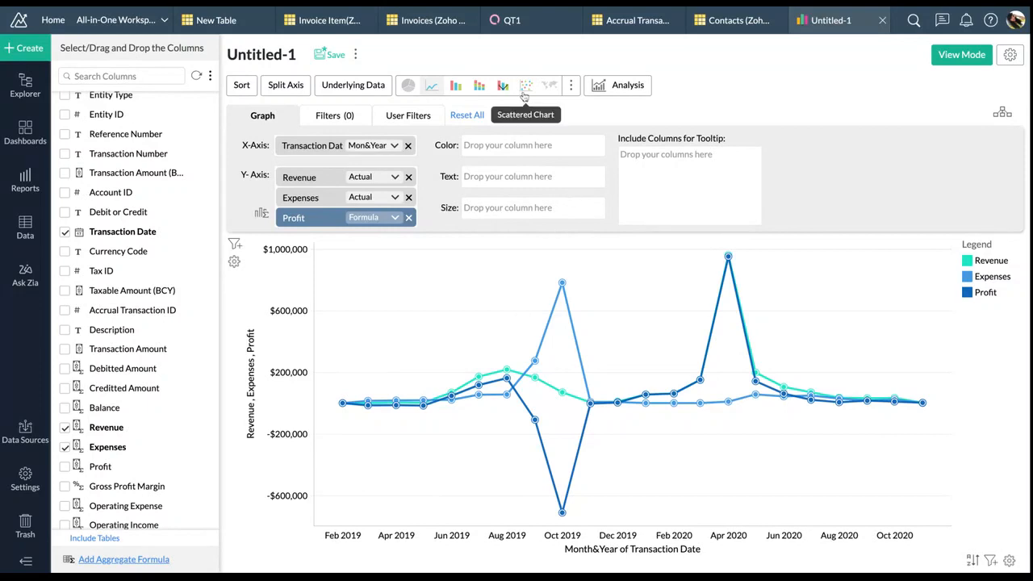
left_click(339, 122)
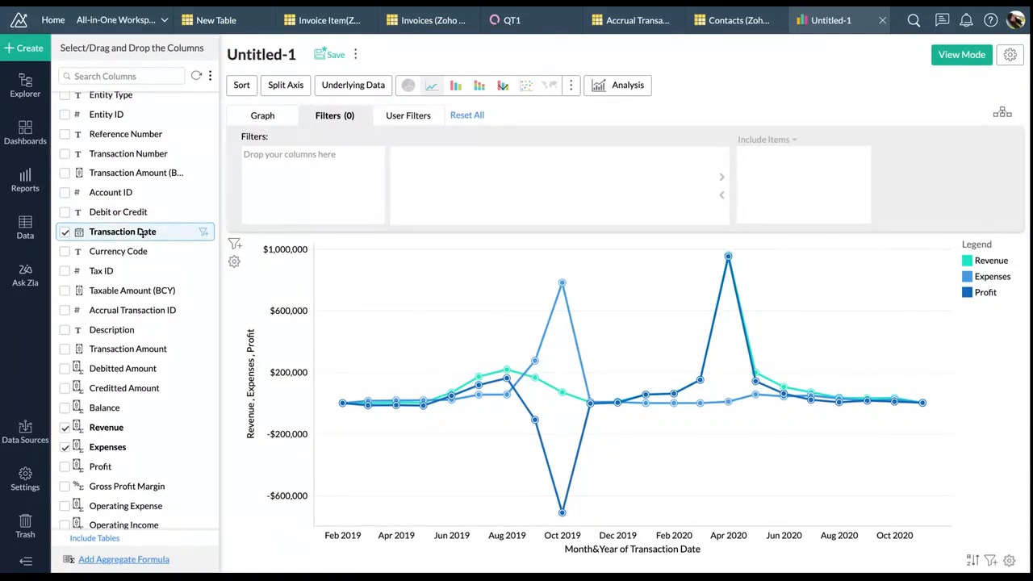
Add a relative Transaction Date filter that excludes This Month
left_click_drag(122, 233, 326, 174)
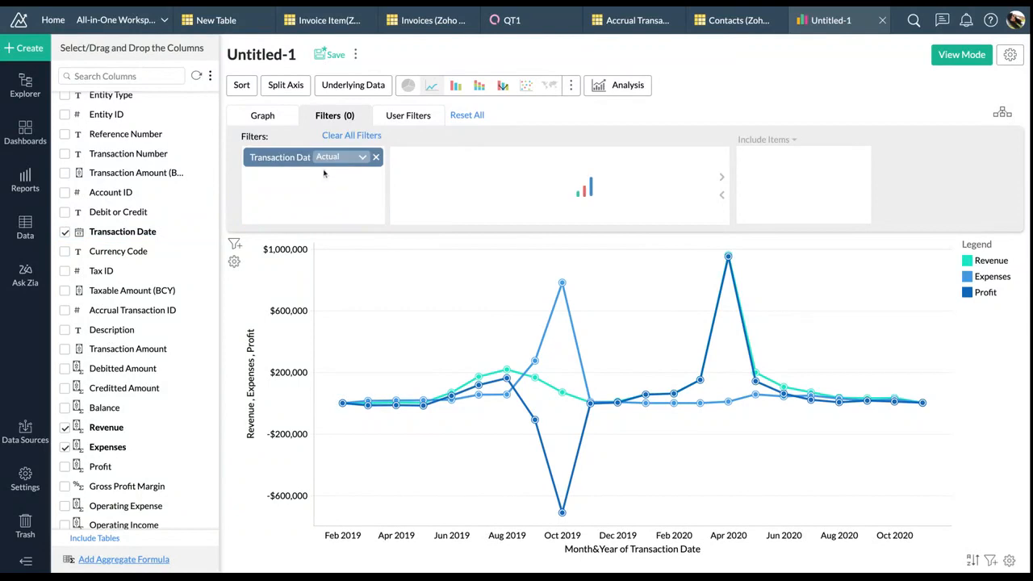
left_click(326, 157)
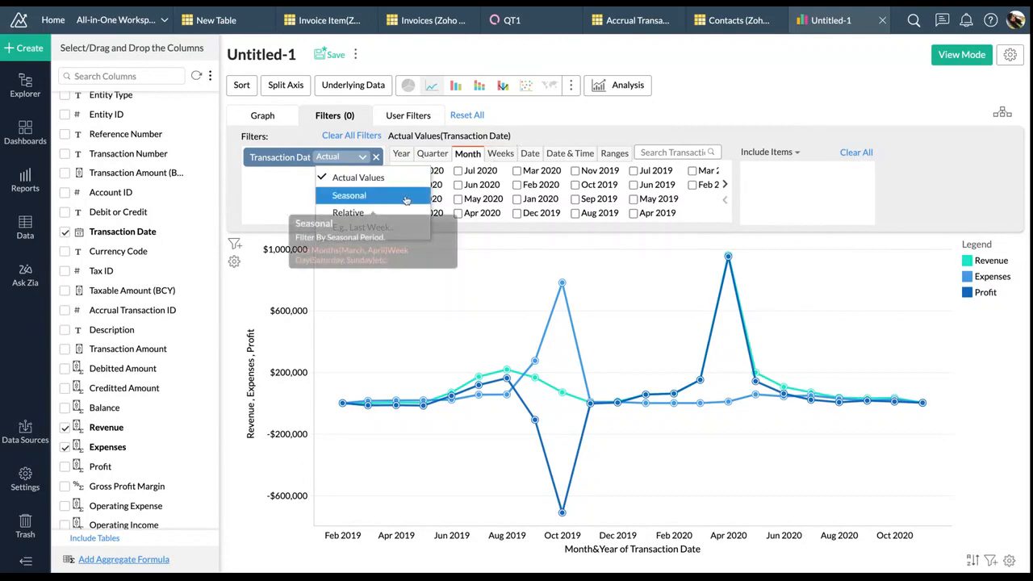
left_click(348, 195)
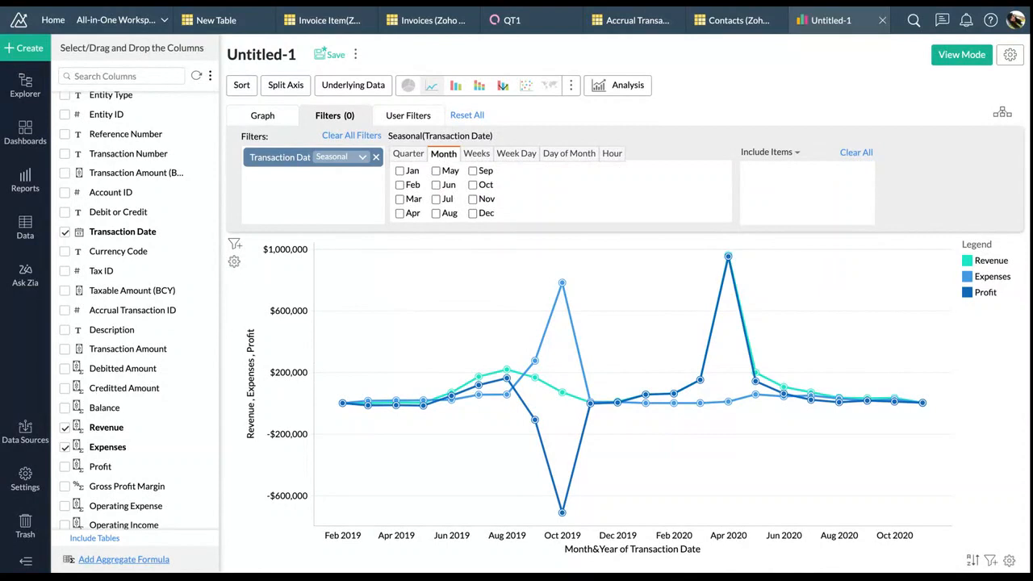
left_click(420, 154)
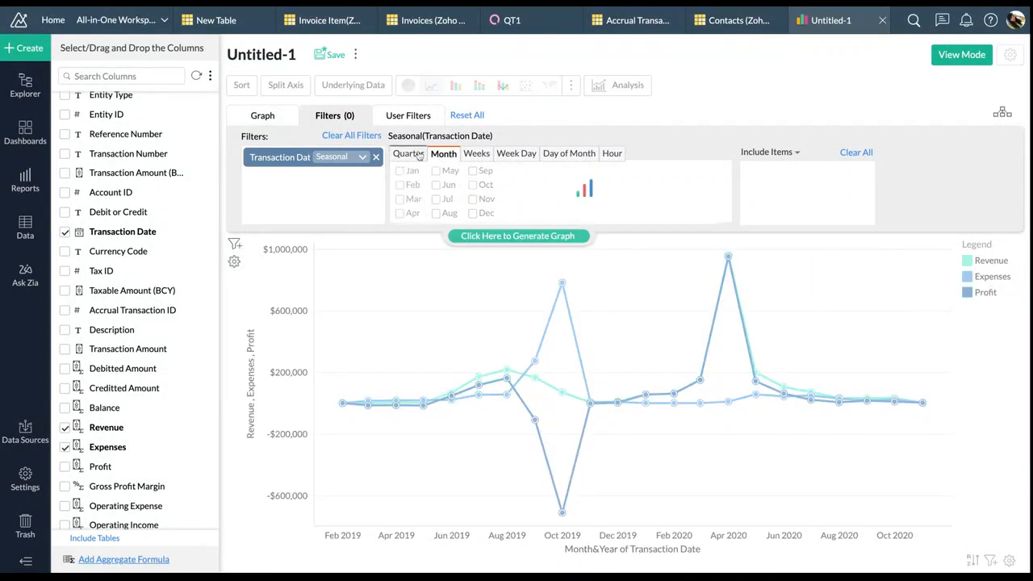
left_click(356, 161)
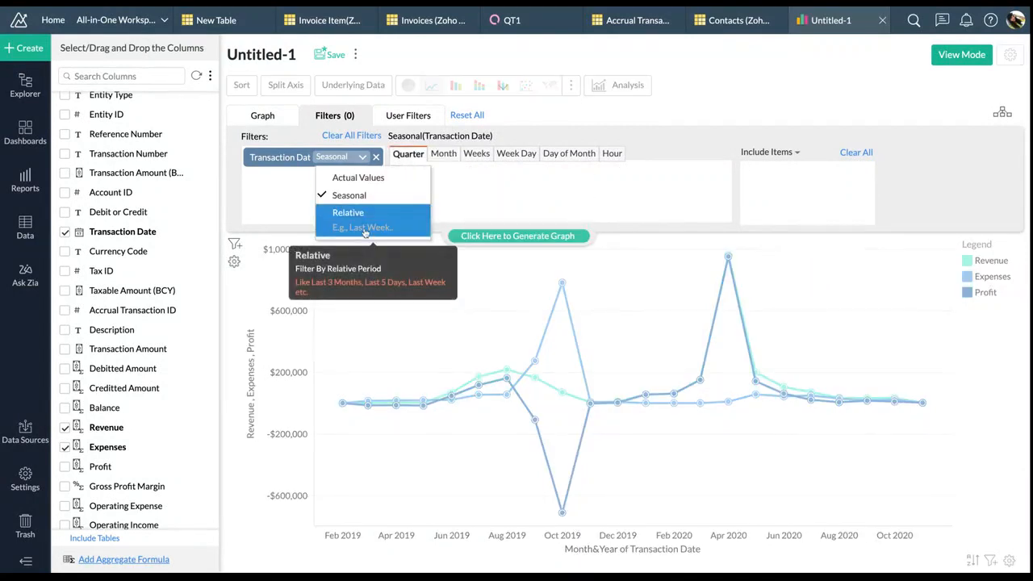
left_click(360, 213)
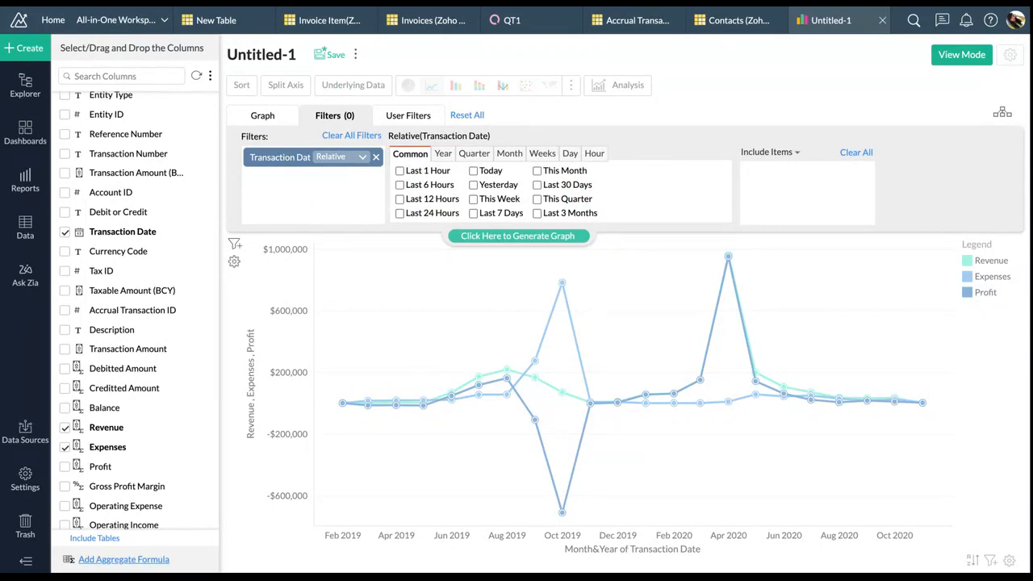
left_click(537, 170)
left_click(762, 152)
left_click(764, 176)
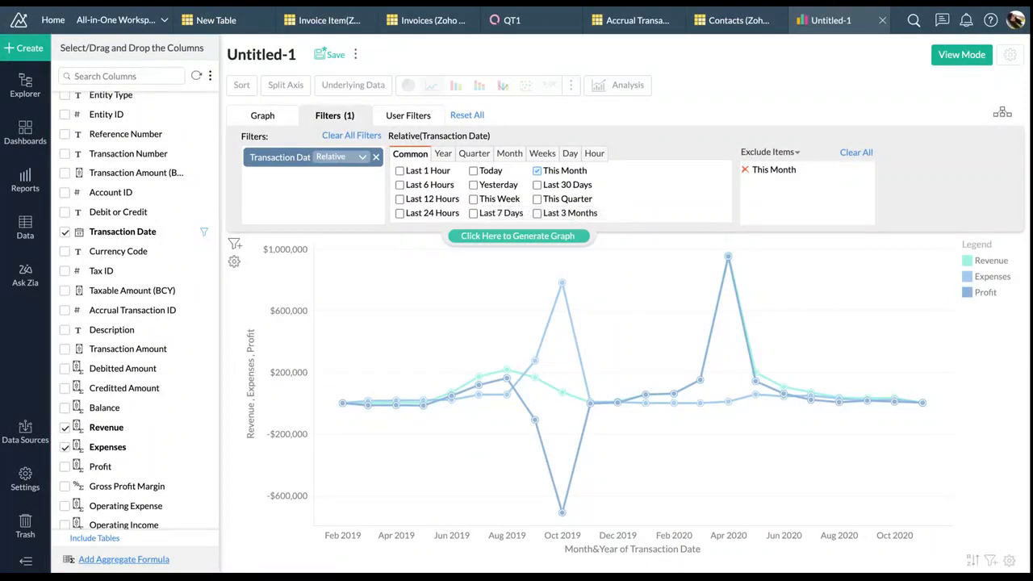
Regenerate the chart with the Transaction Date filter applied
left_click(504, 237)
left_click(513, 240)
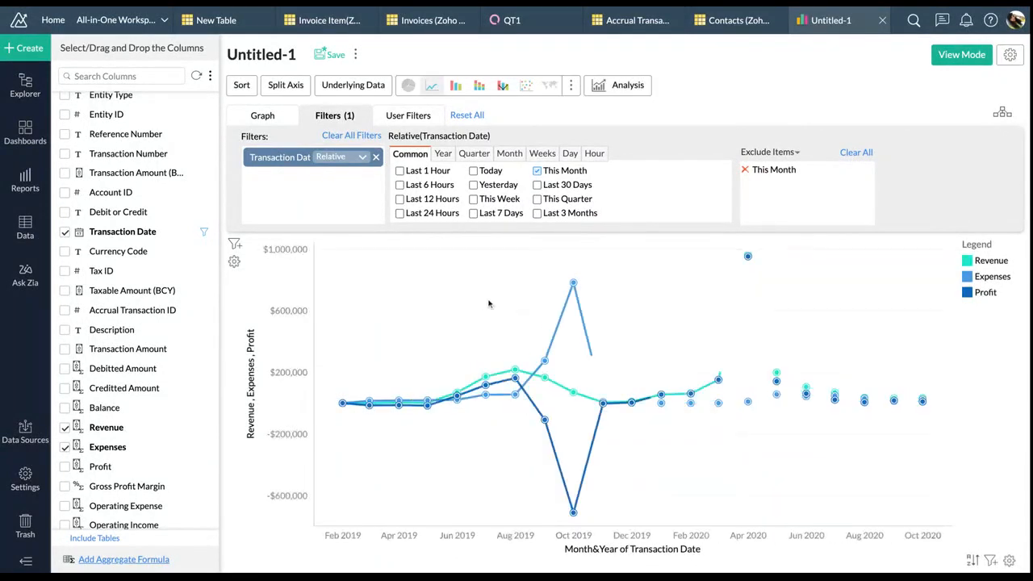
left_click(409, 115)
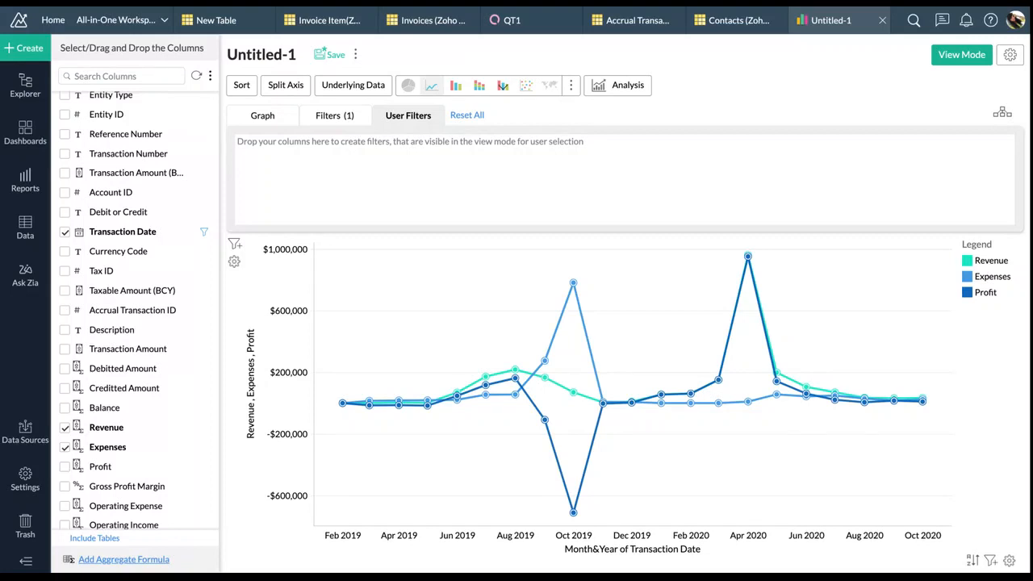
Add Transaction Date as a user filter and regenerate the chart
scroll(165, 216, "up", 1)
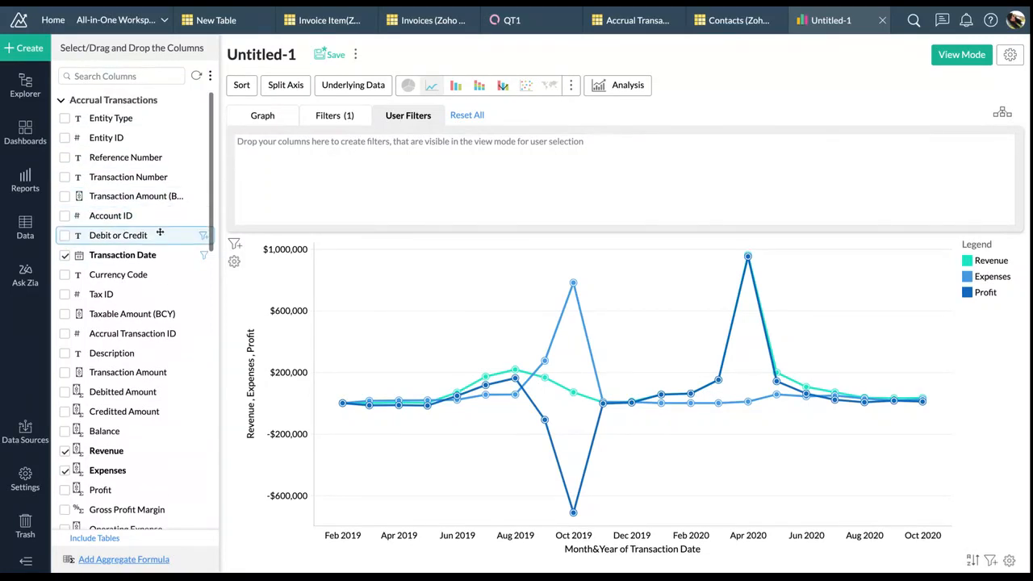
left_click_drag(158, 254, 319, 162)
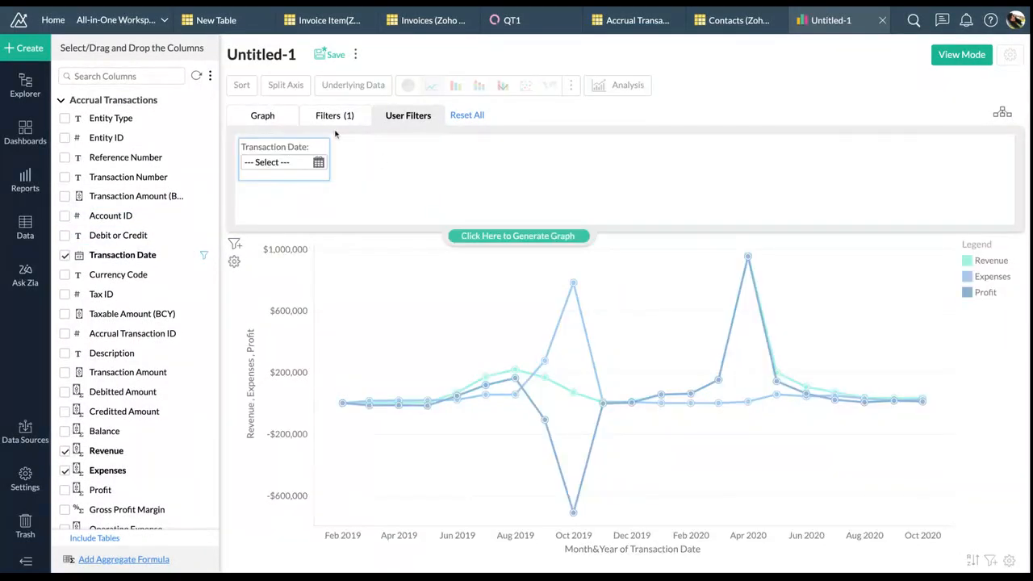
left_click(547, 234)
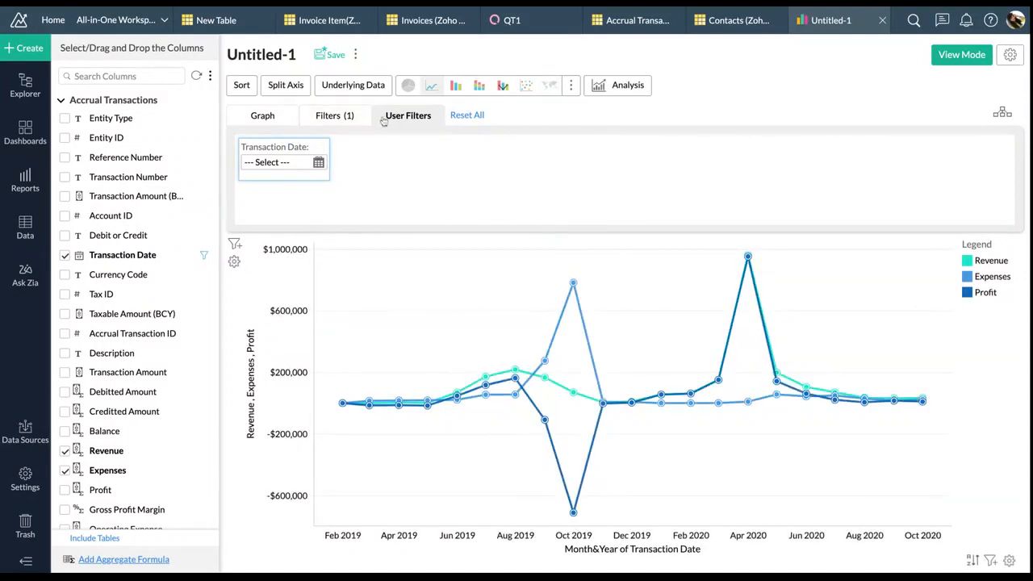
left_click(571, 85)
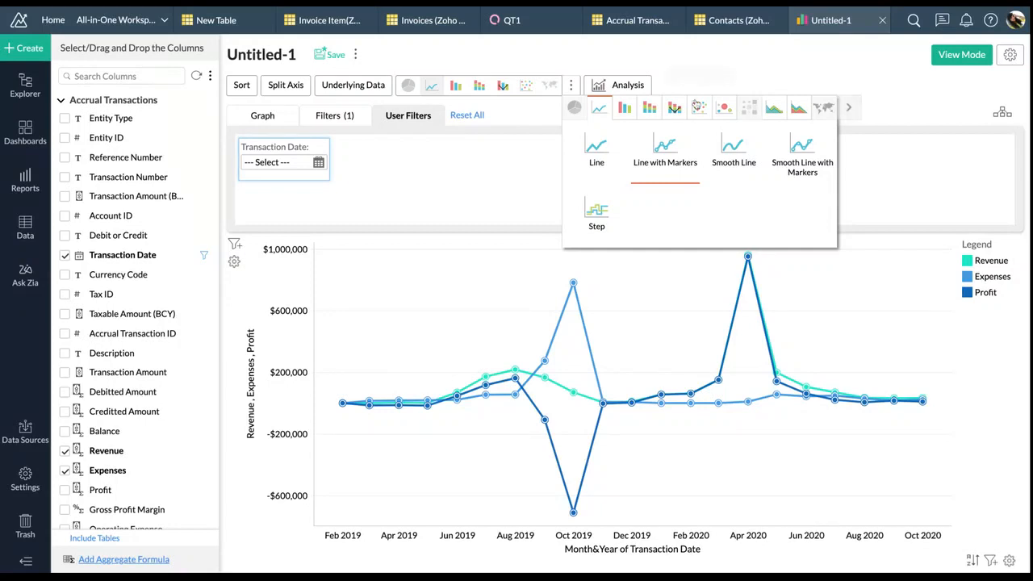
Change the chart type to Stacked Smooth Area
left_click(848, 107)
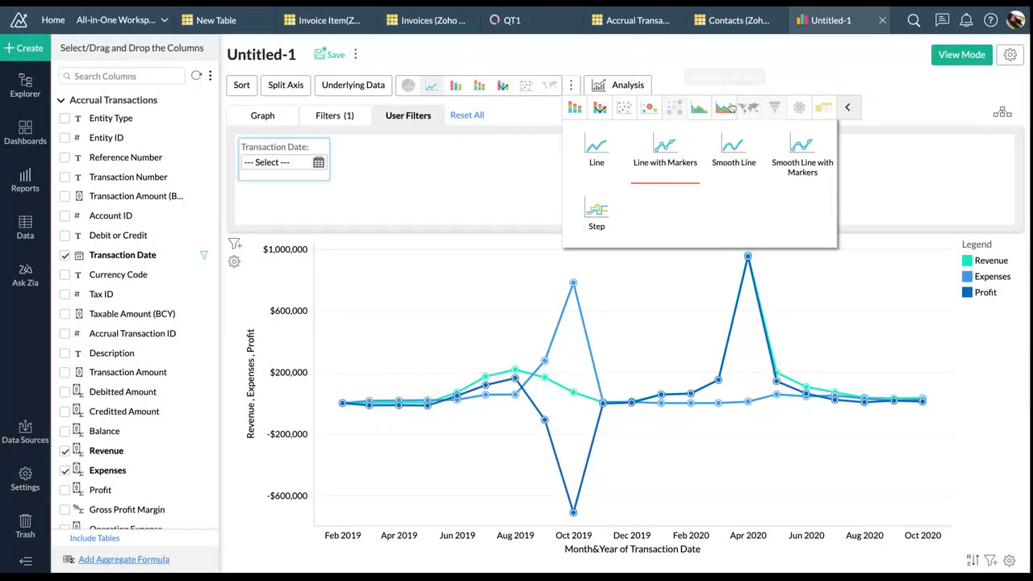
mouse_move(724, 107)
left_click(718, 156)
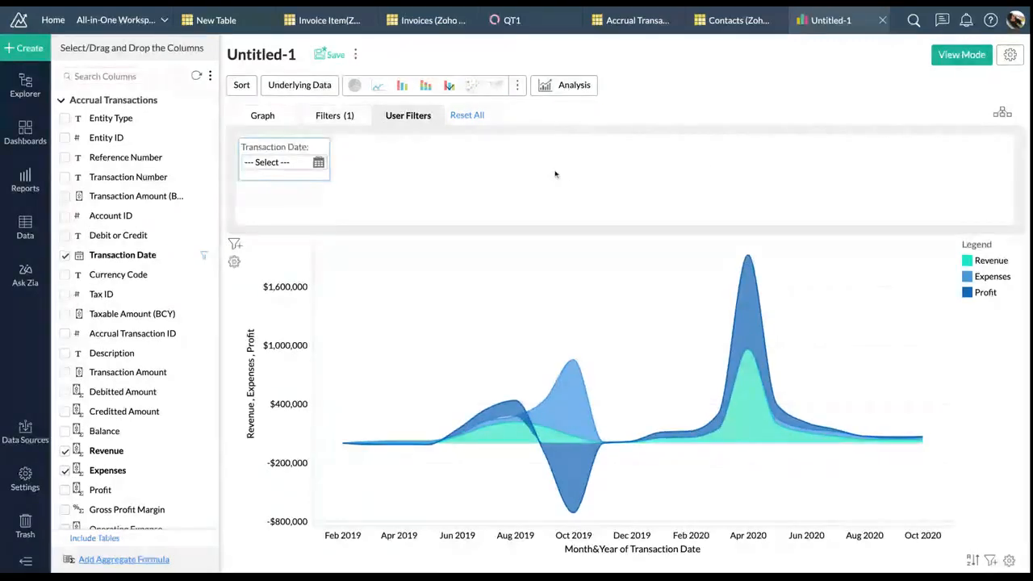
left_click(307, 117)
left_click(265, 116)
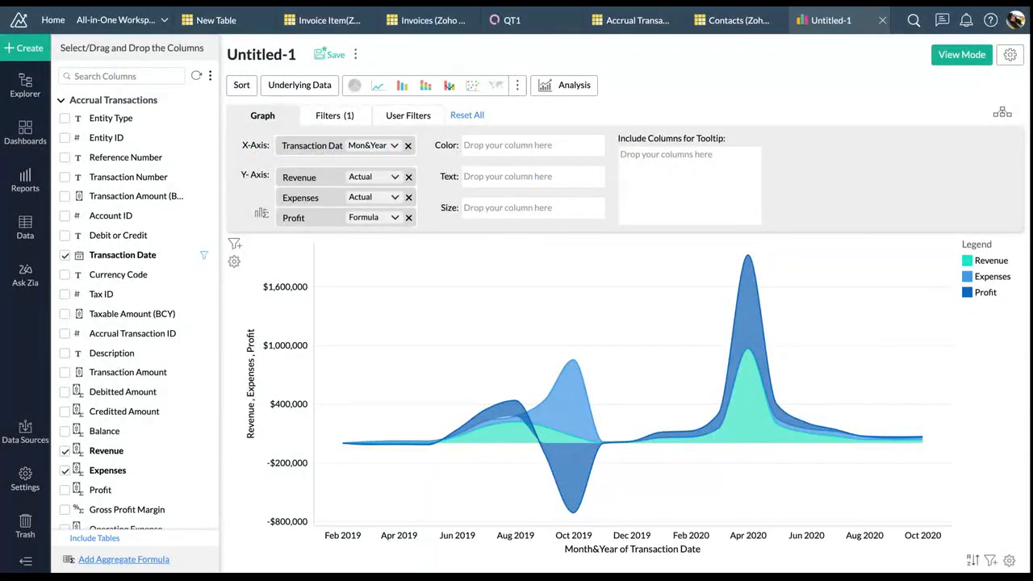
Title the chart 'Revenue vs Expense vs Profit' and review the Axis, Borders & Colors and Format settings
left_click(1010, 57)
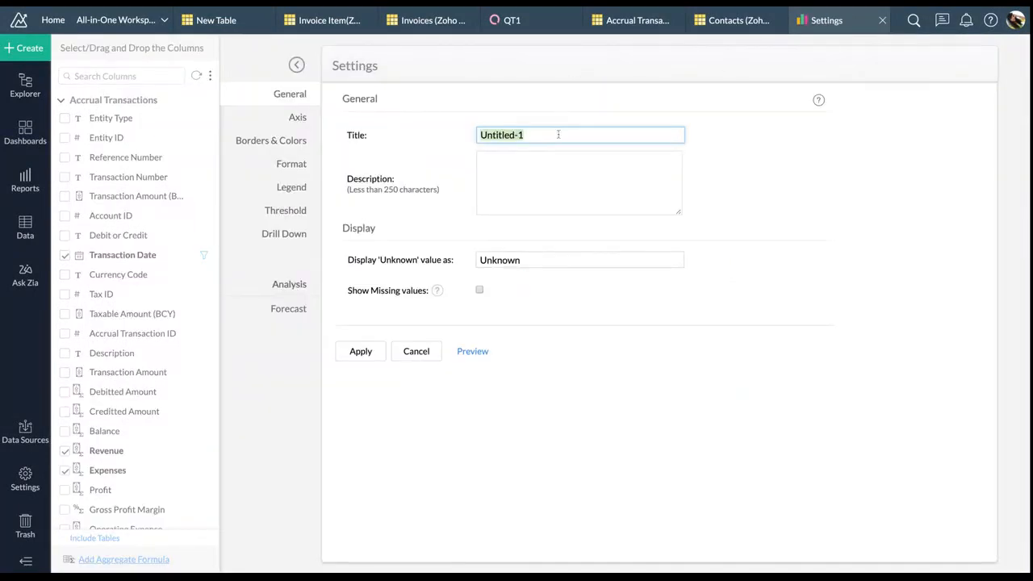
type("Revenue vs Expense vs Profit")
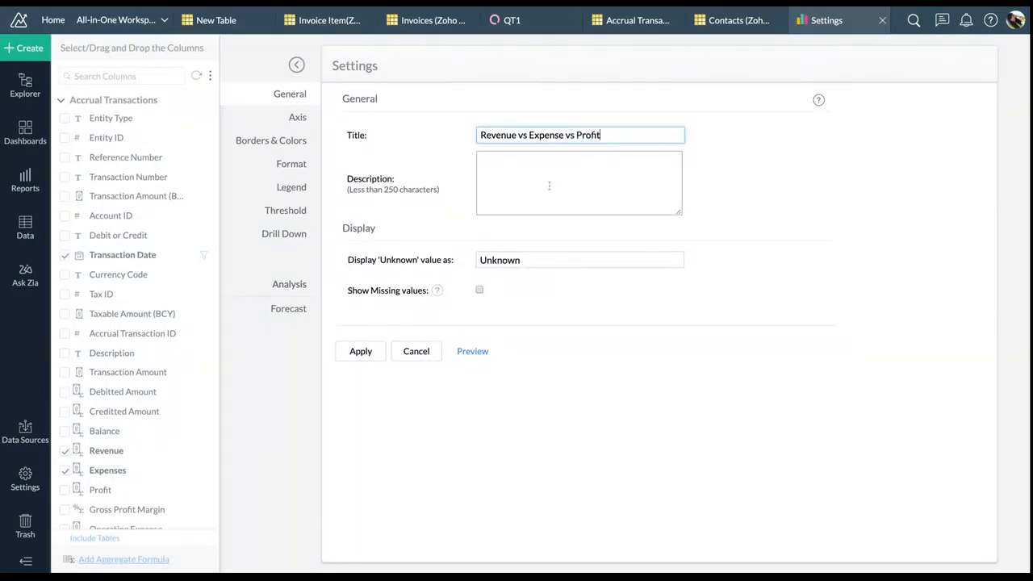
left_click(301, 118)
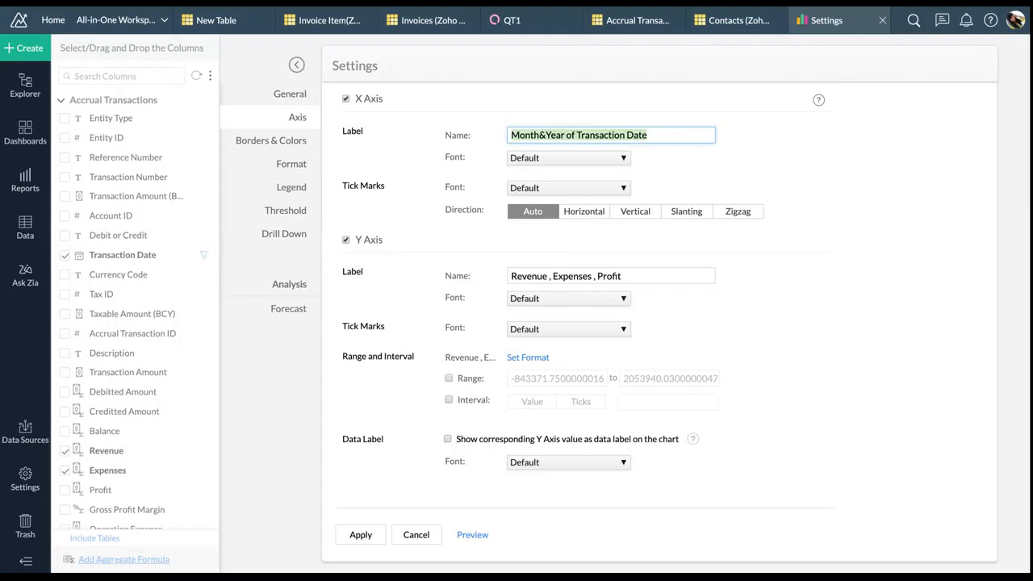
left_click(272, 141)
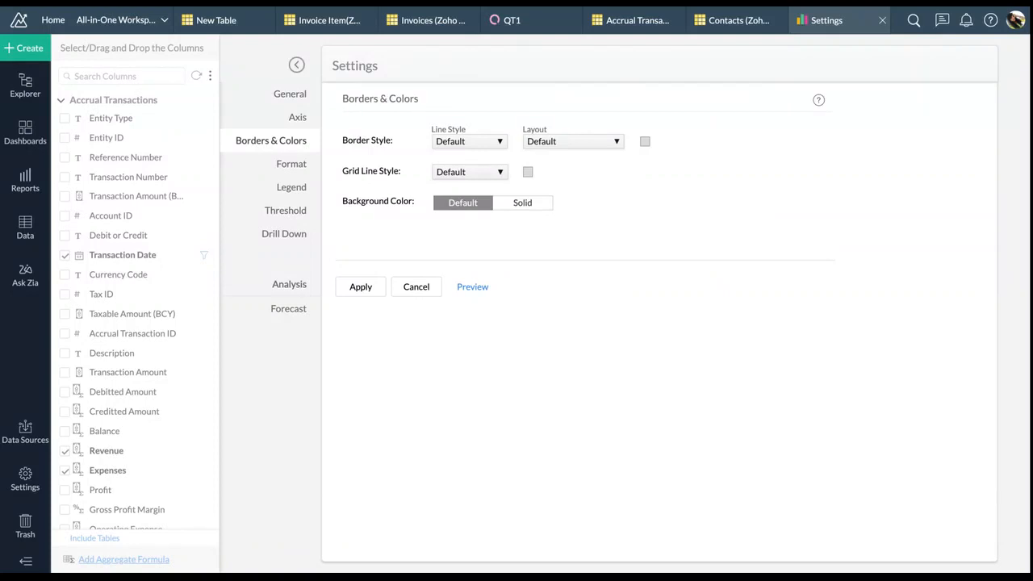
left_click(290, 164)
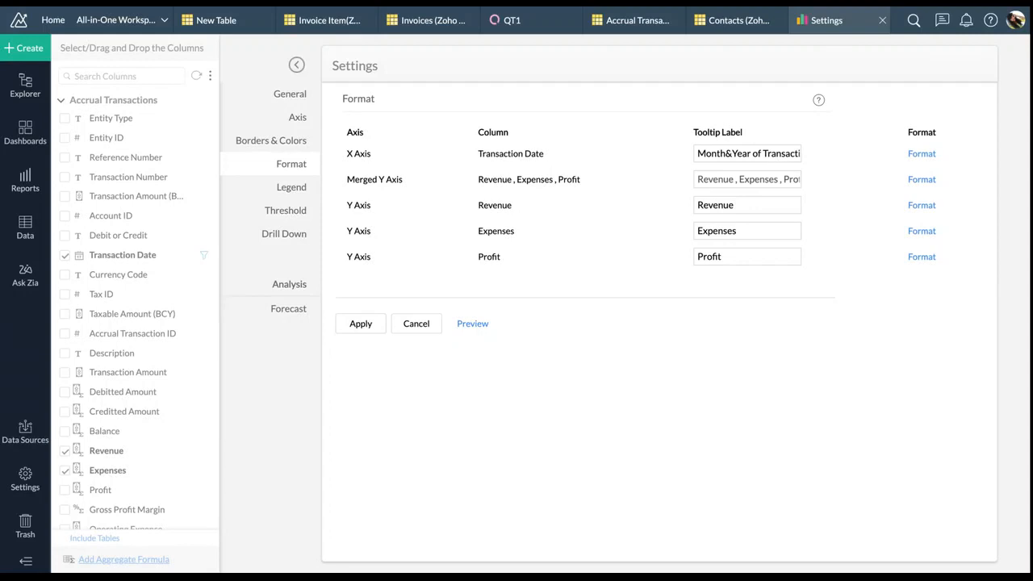
Switch the legend colour palette to Pallete_4
left_click(287, 190)
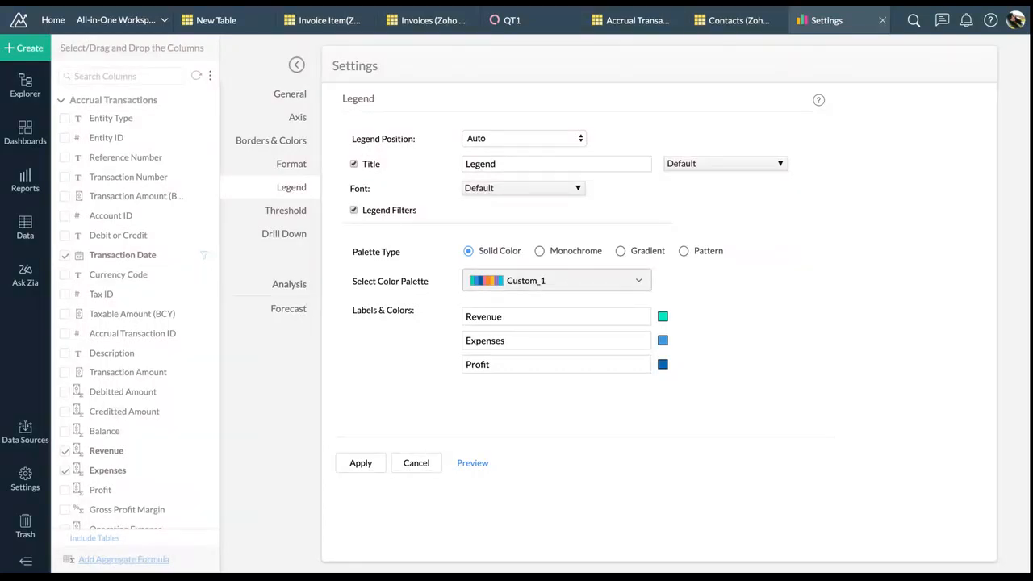
left_click(556, 280)
scroll(574, 391, "down", 5)
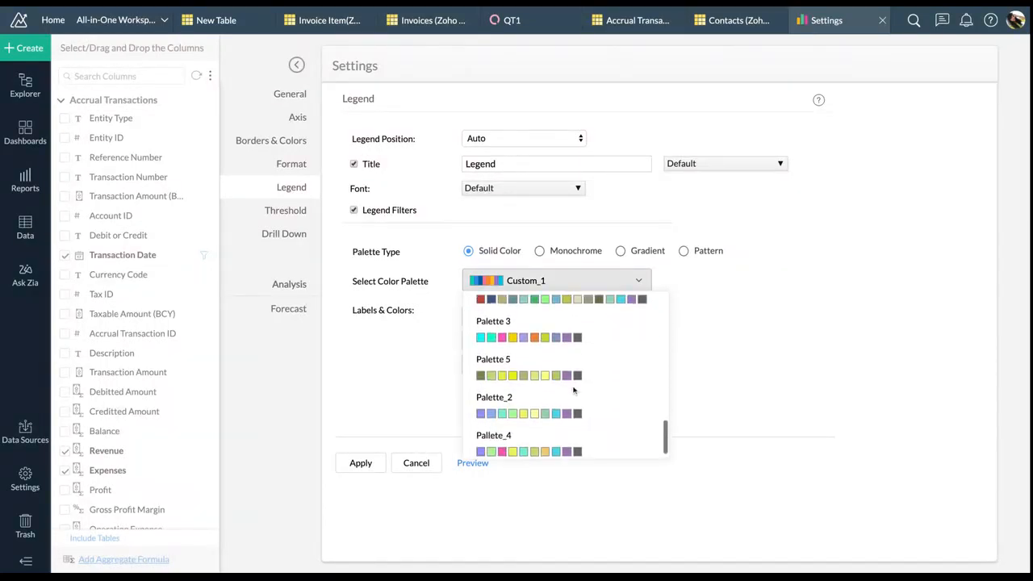
left_click(568, 435)
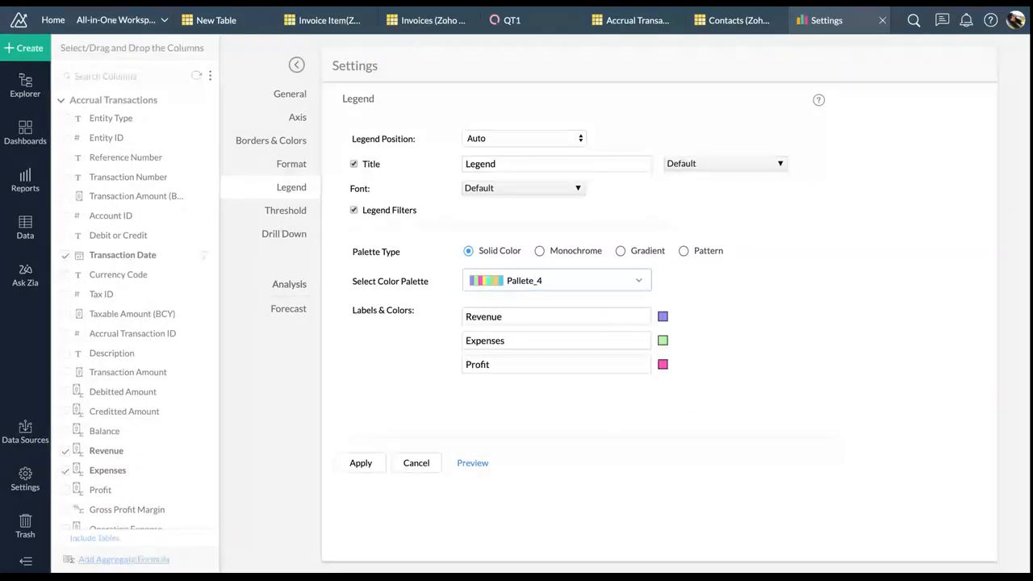
Add a threshold named 'Expense Threshold' at constant 80000 on the Expenses axis
left_click(288, 211)
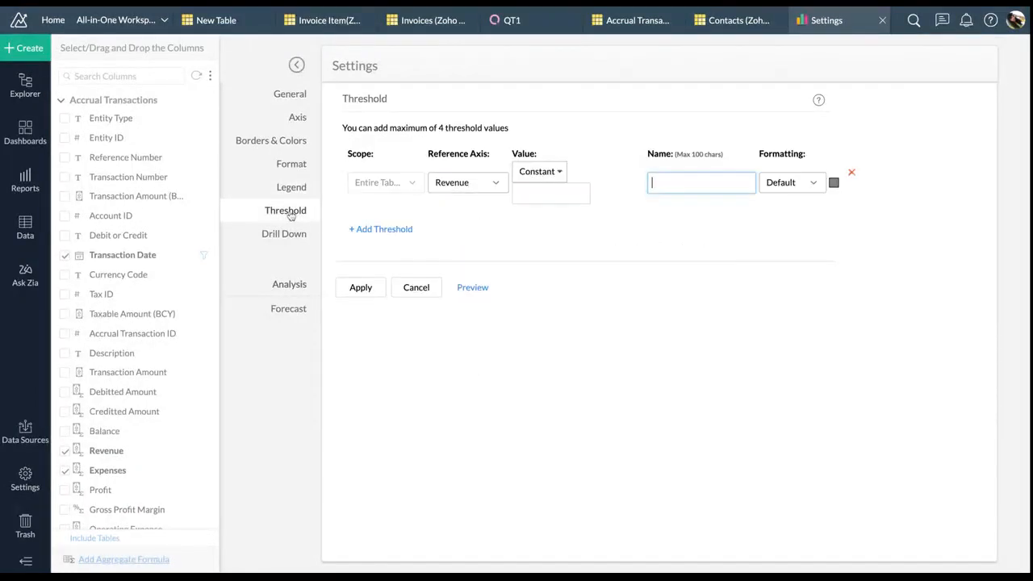
left_click(476, 295)
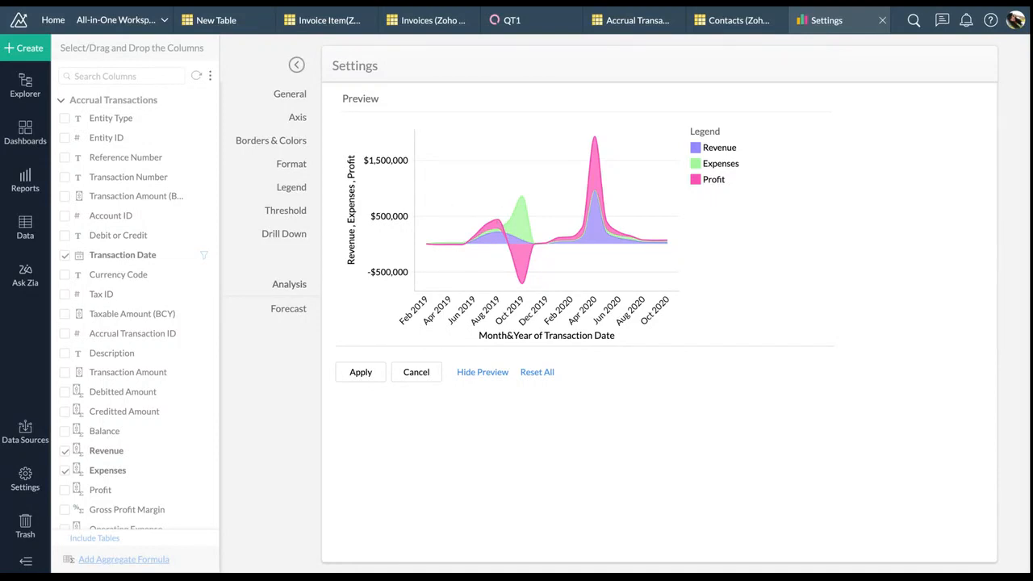
left_click(488, 373)
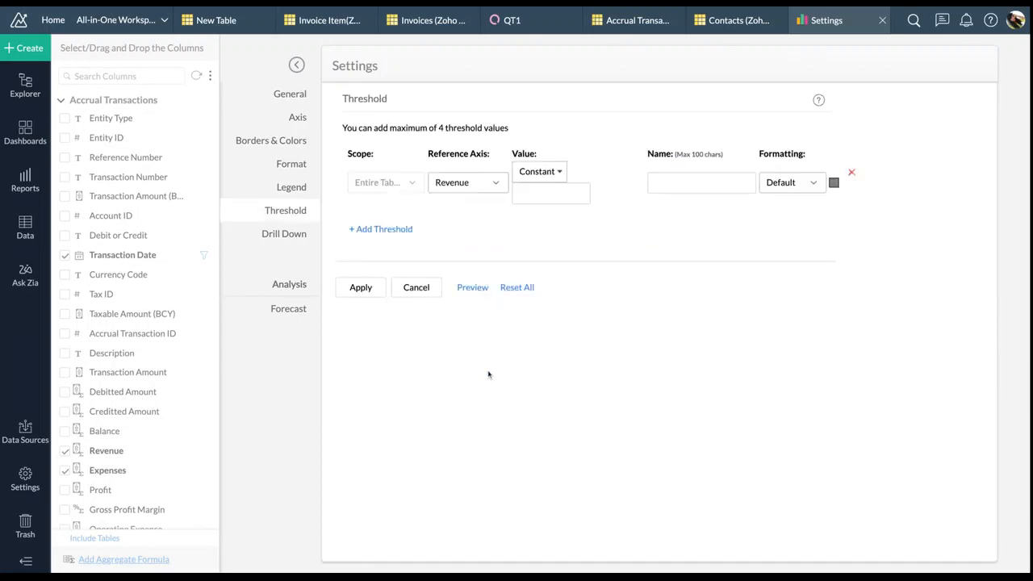
left_click(479, 184)
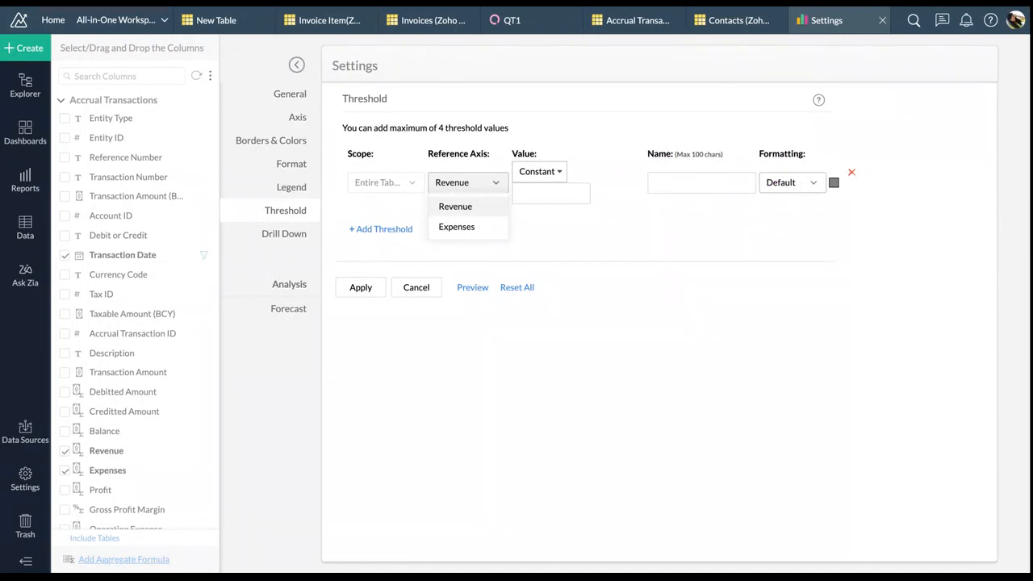
left_click(484, 226)
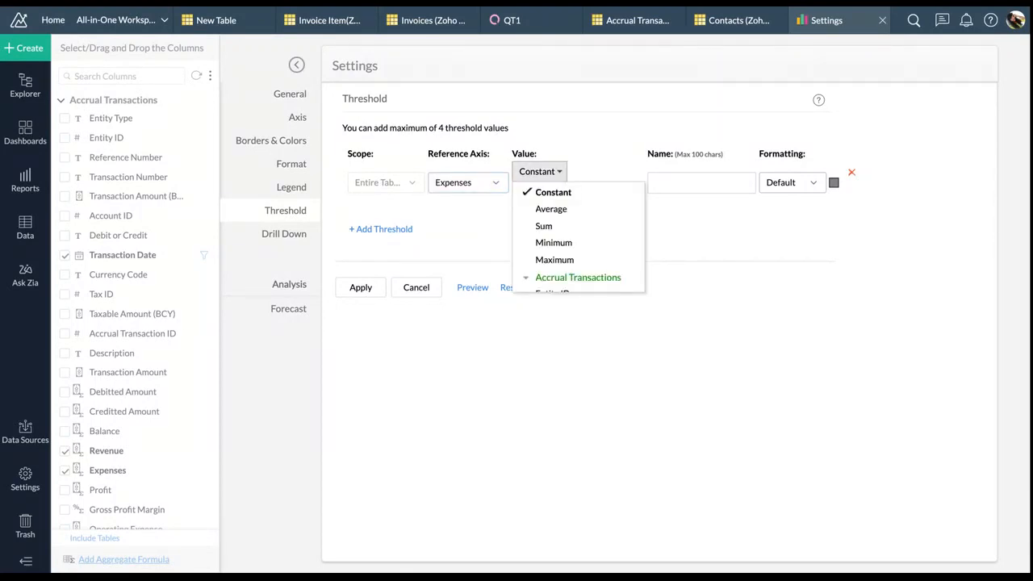
scroll(583, 238, "down", 1)
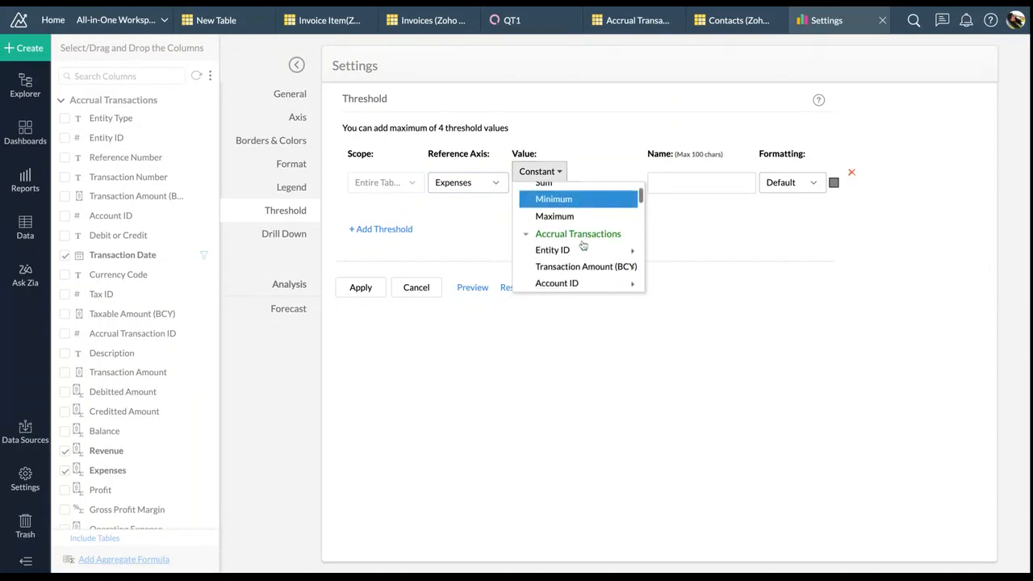
mouse_move(583, 247)
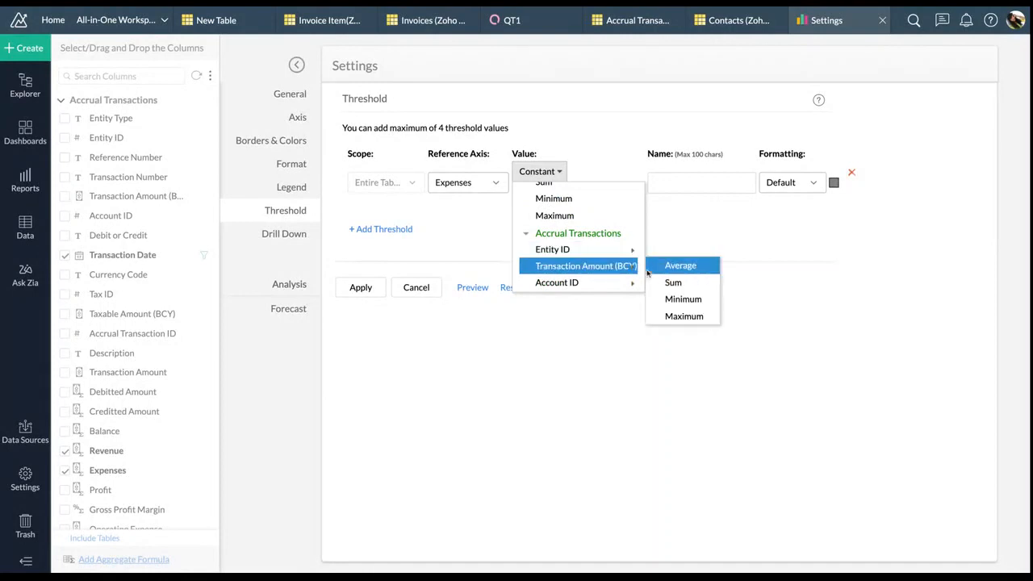
scroll(589, 218, "up", 1)
left_click(568, 192)
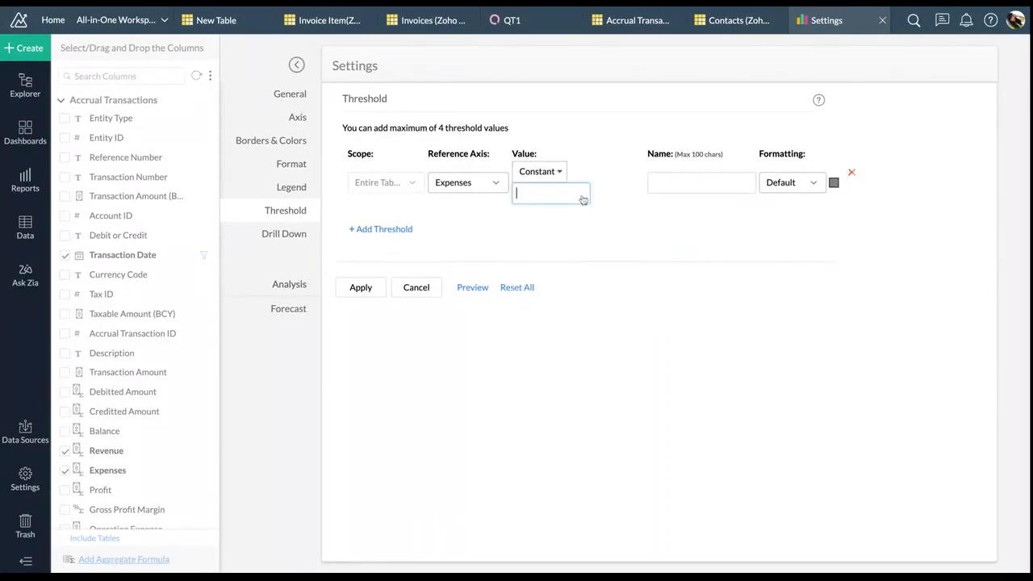
type("80000")
left_click(705, 192)
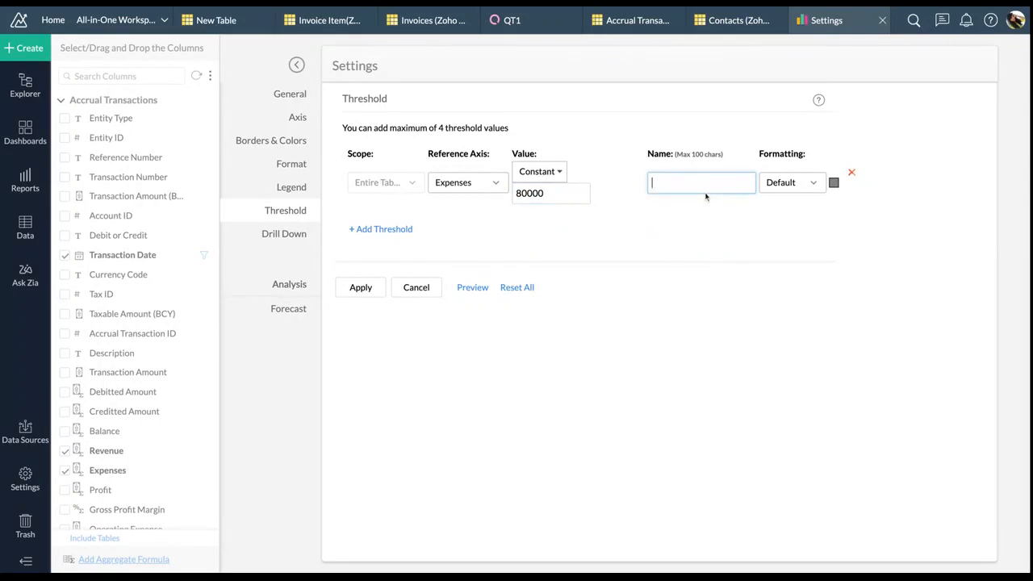
type("Expense Threshold")
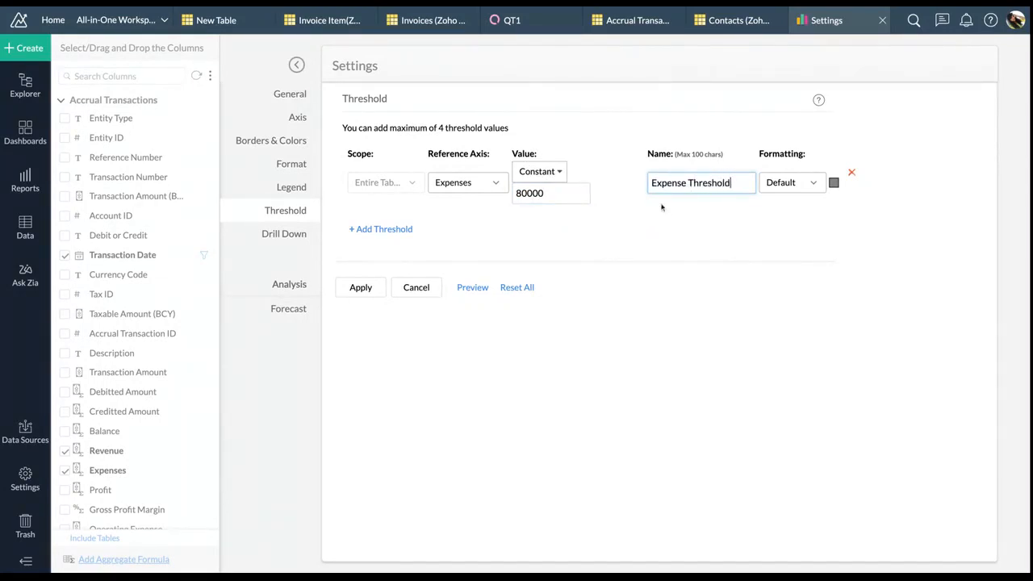
Colour the Expense Threshold line crimson
left_click(833, 183)
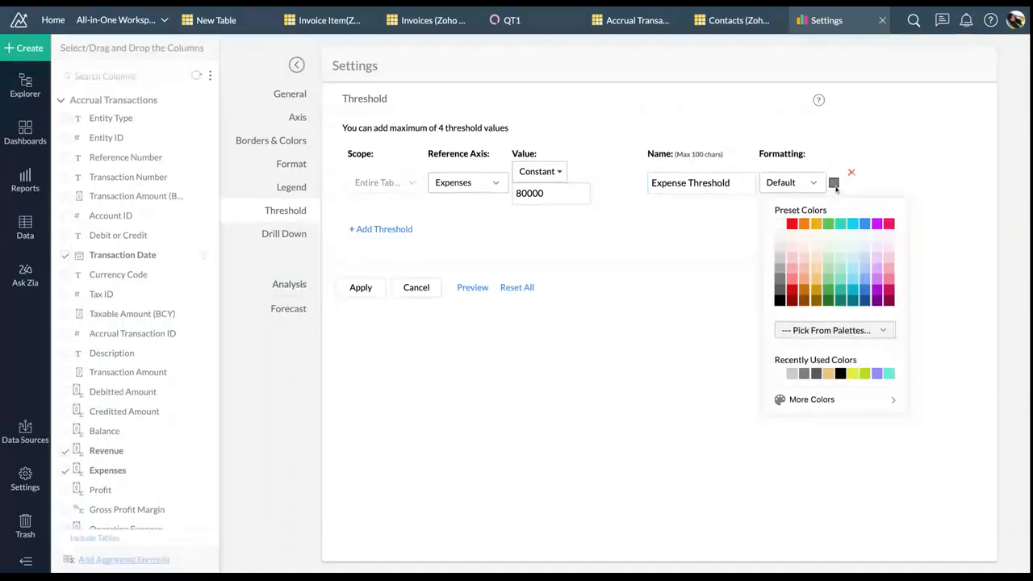
left_click(845, 330)
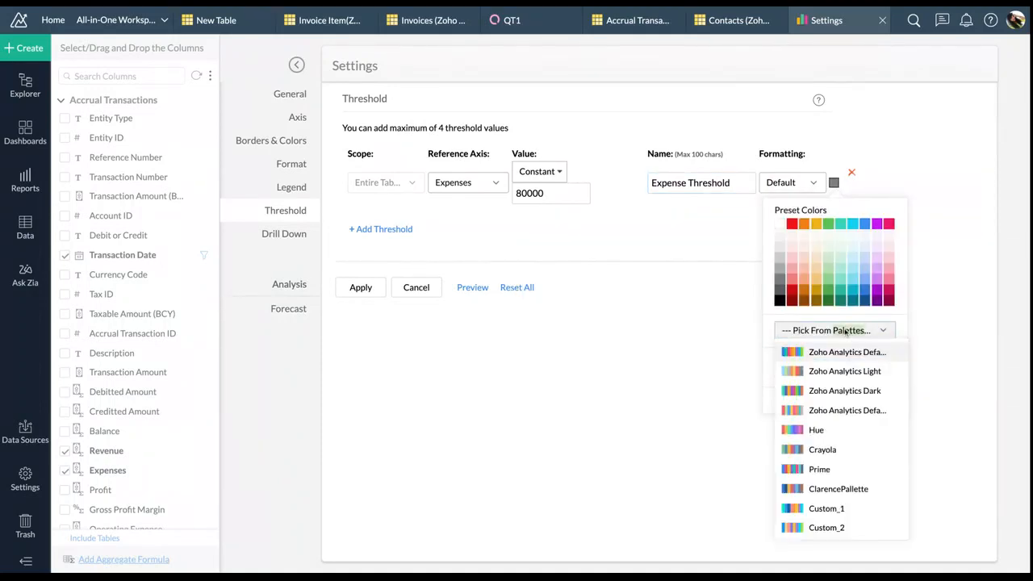
scroll(839, 447, "down", 5)
scroll(831, 460, "down", 5)
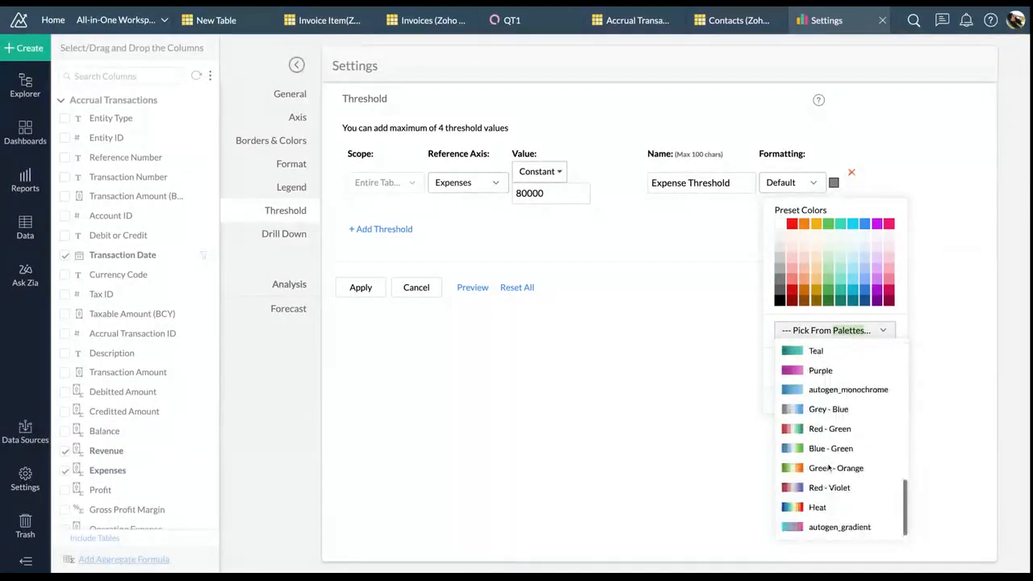
scroll(829, 468, "up", 4)
left_click(736, 373)
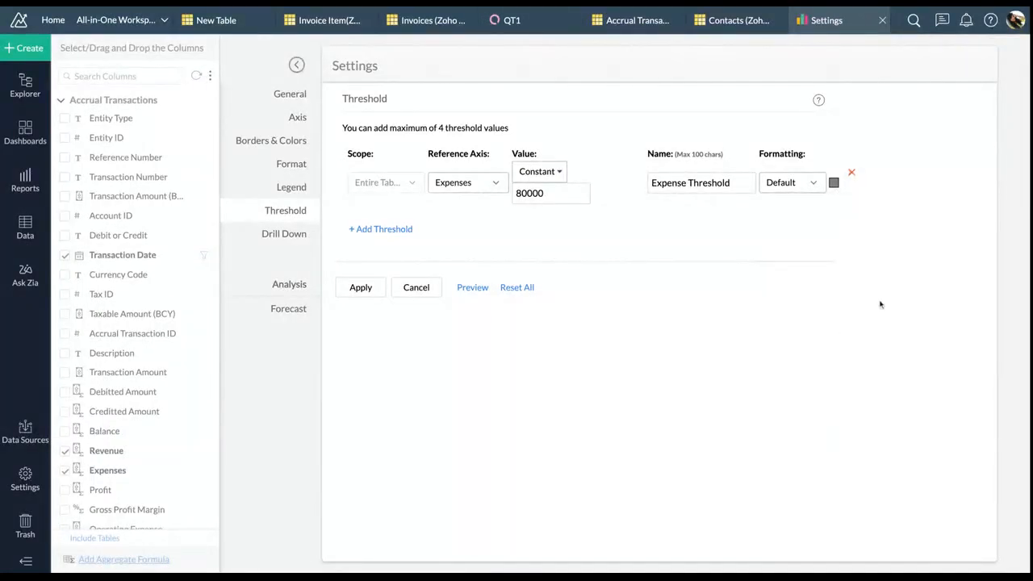
left_click(833, 182)
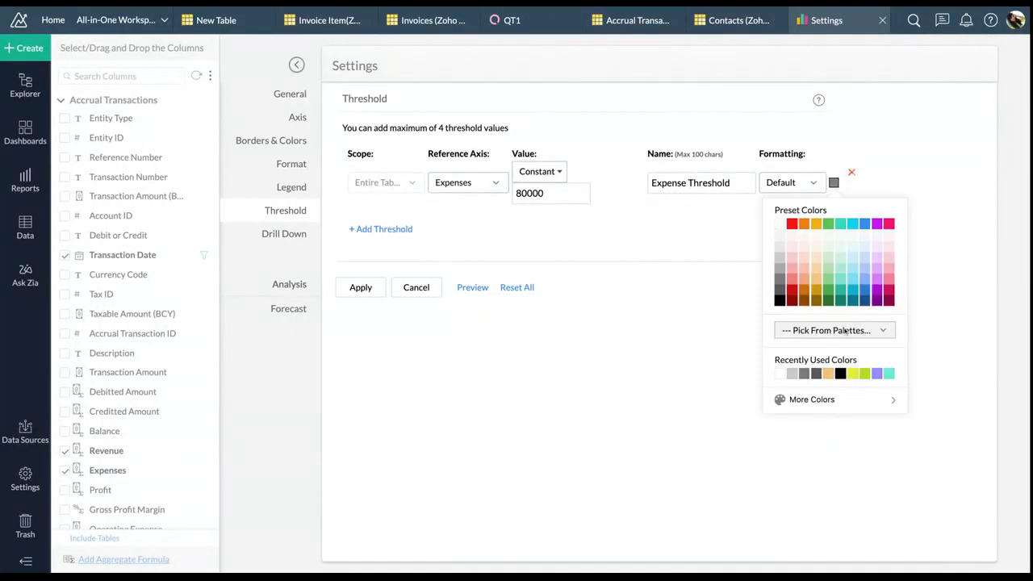
left_click(855, 376)
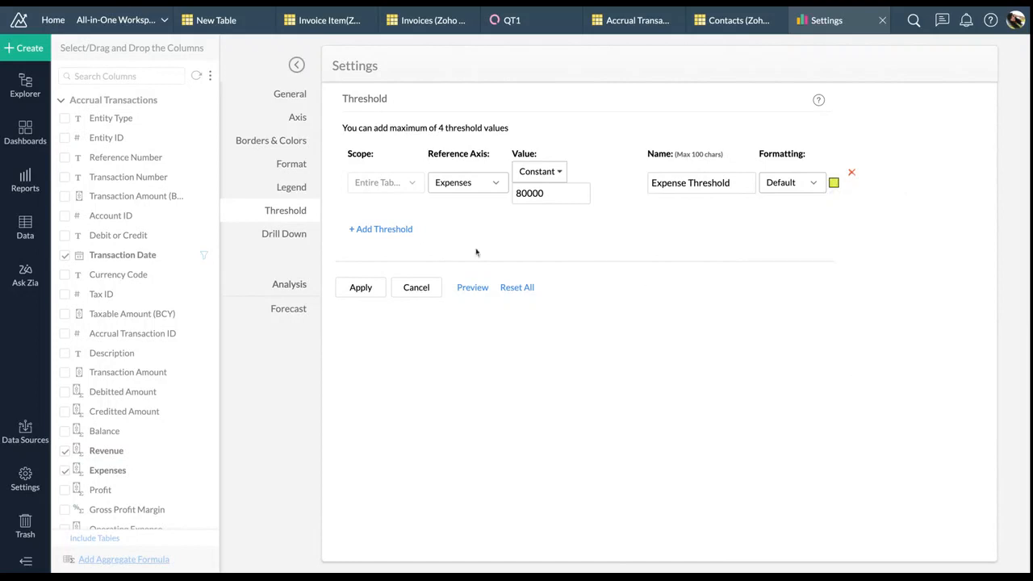
left_click(838, 185)
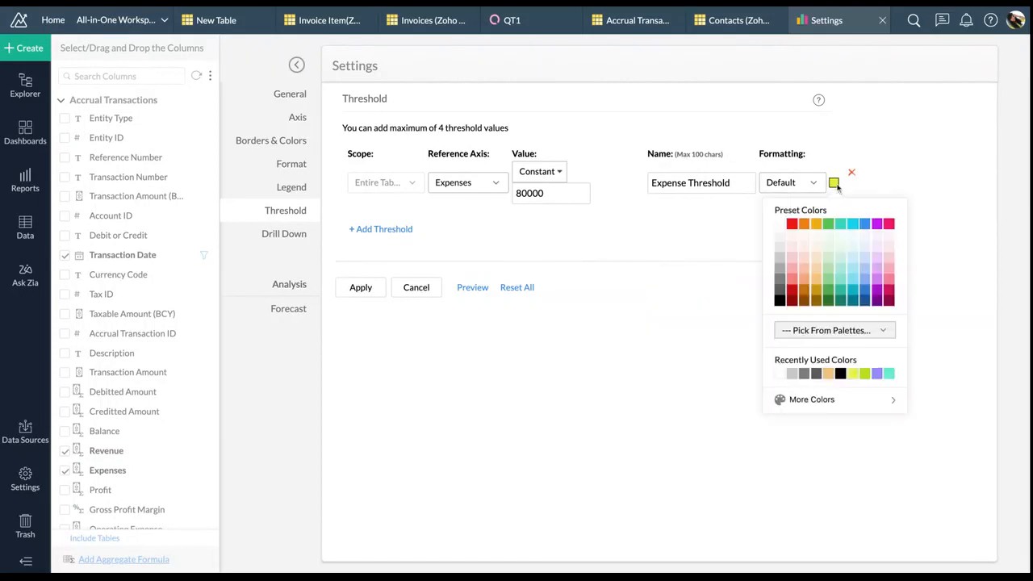
left_click(888, 289)
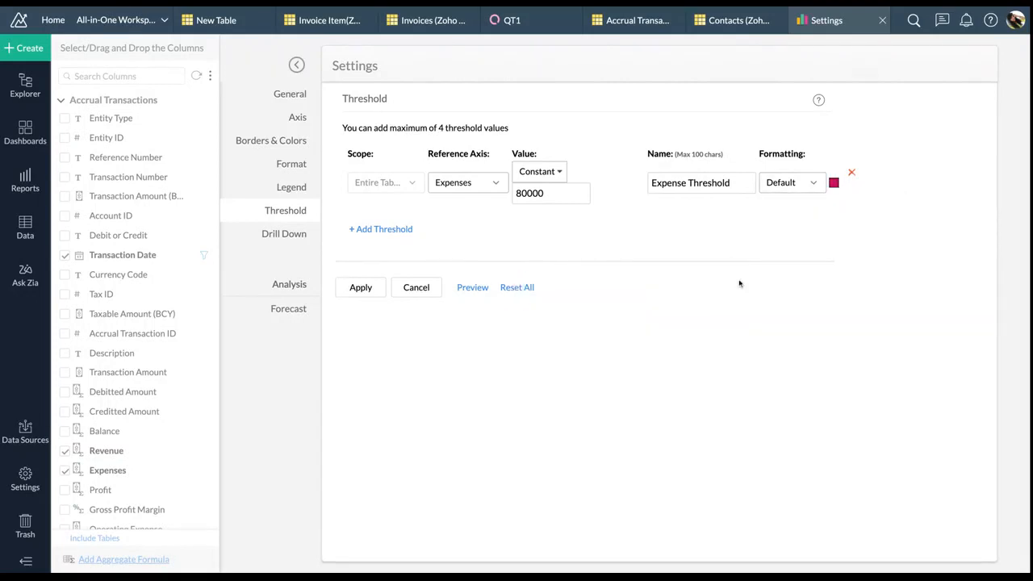
left_click(292, 240)
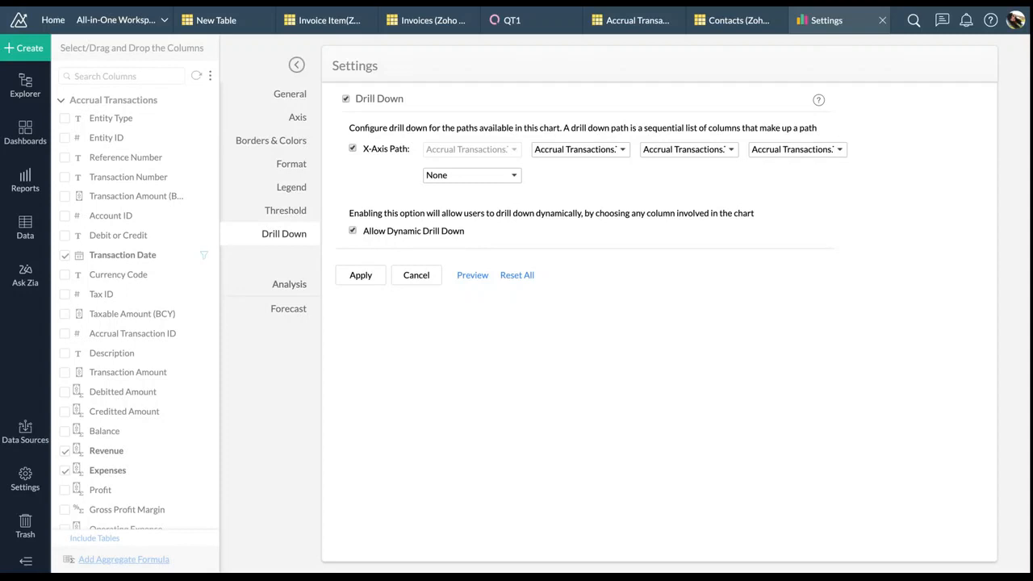
Set the second drill-down level to Accounts > Account Name
left_click(466, 279)
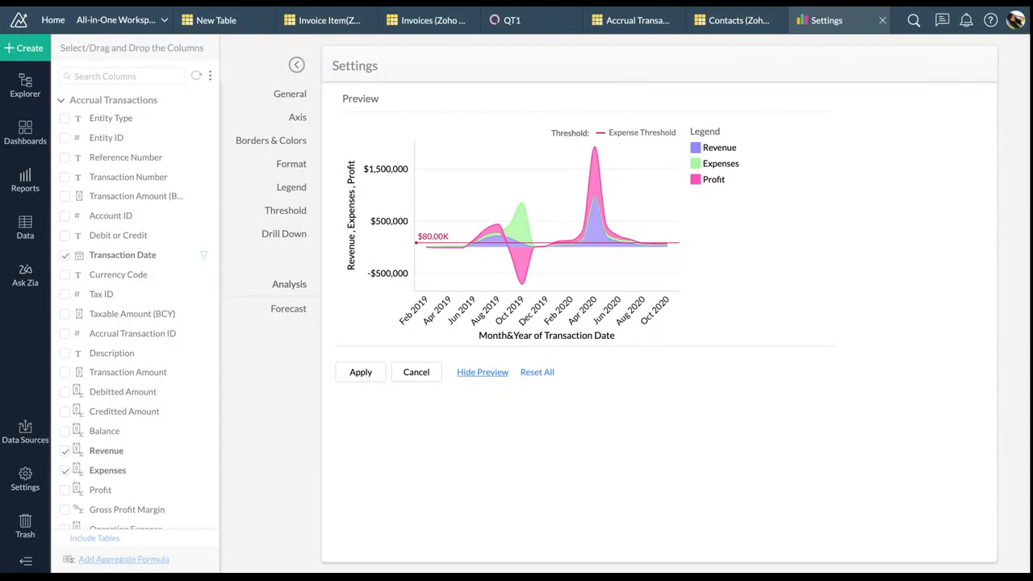
left_click(284, 233)
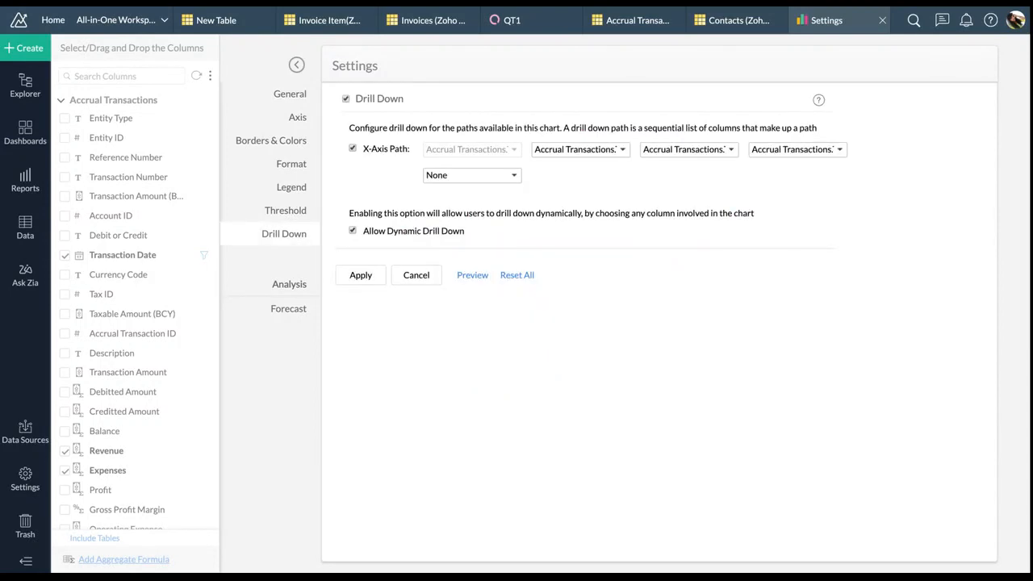
left_click(581, 152)
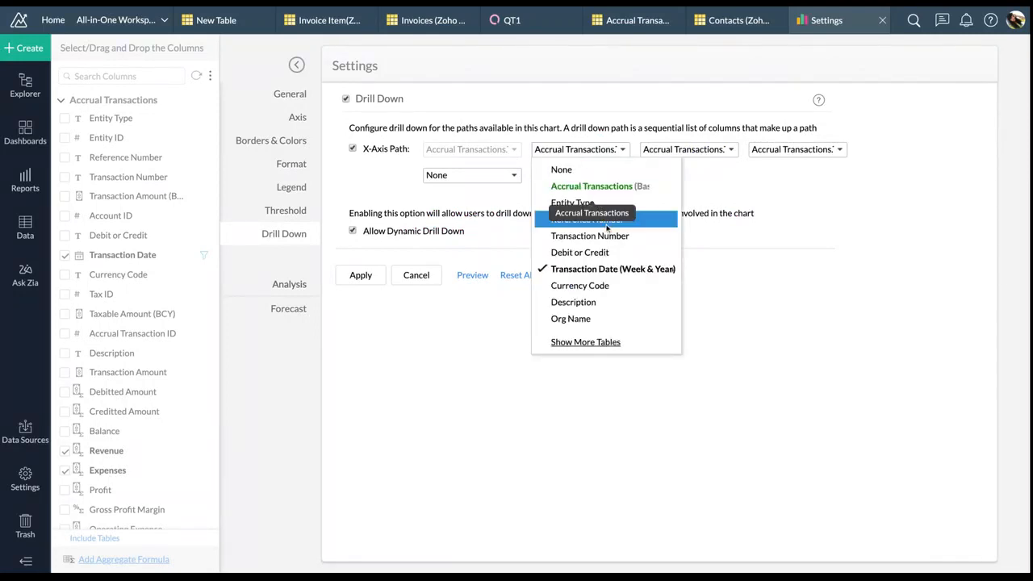
left_click(606, 341)
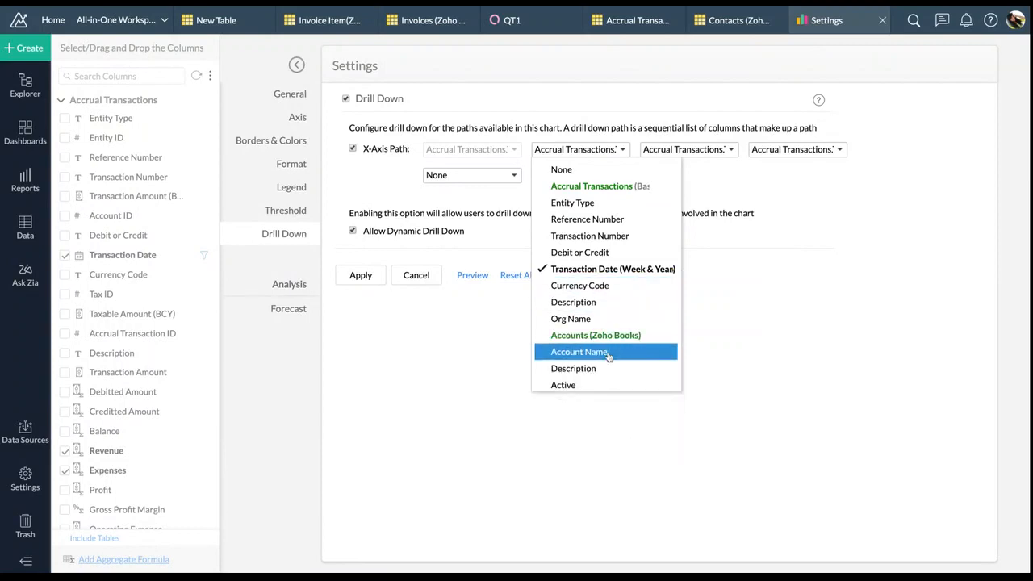
scroll(609, 352, "down", 2)
left_click(622, 282)
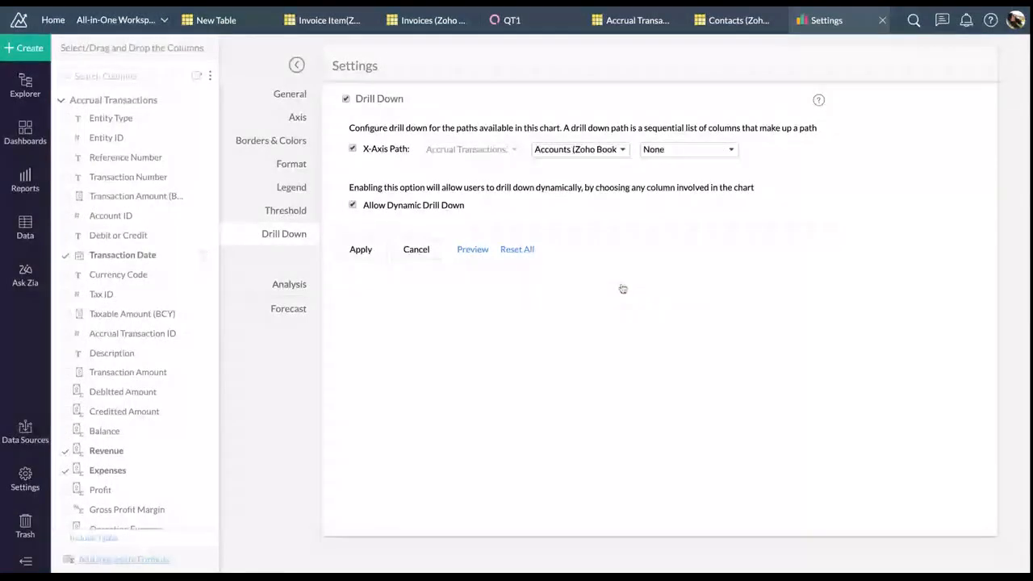
Set the third drill-down level to Accrual Transactions > Reference Number
left_click(682, 150)
mouse_move(727, 278)
left_click(694, 308)
scroll(718, 286, "down", 1)
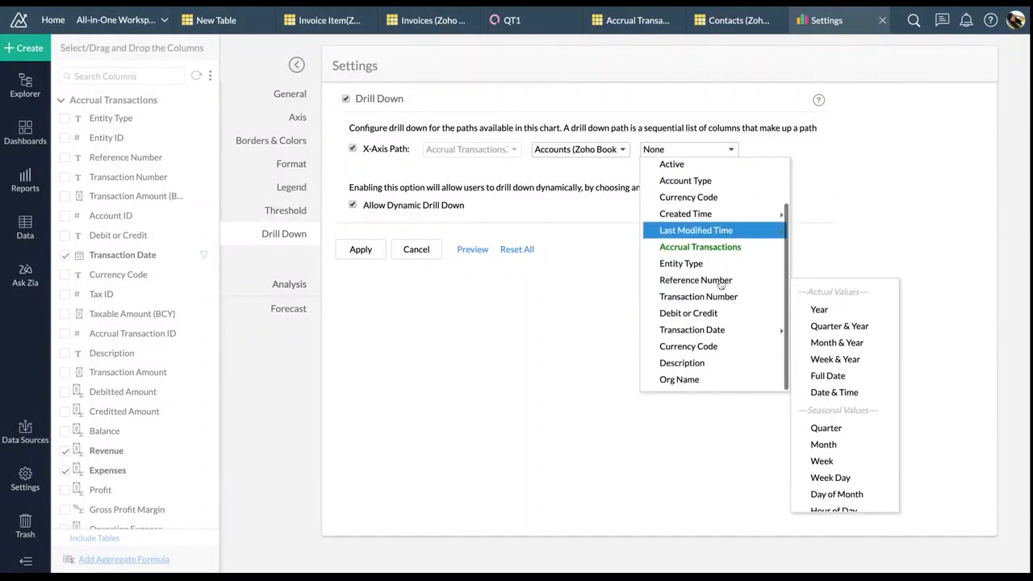
left_click(718, 283)
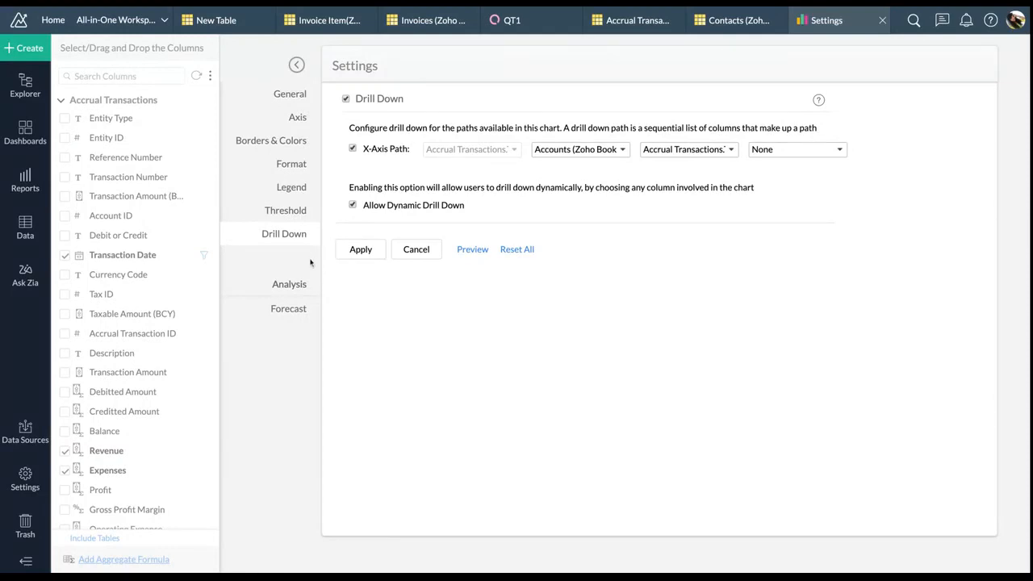
left_click(291, 314)
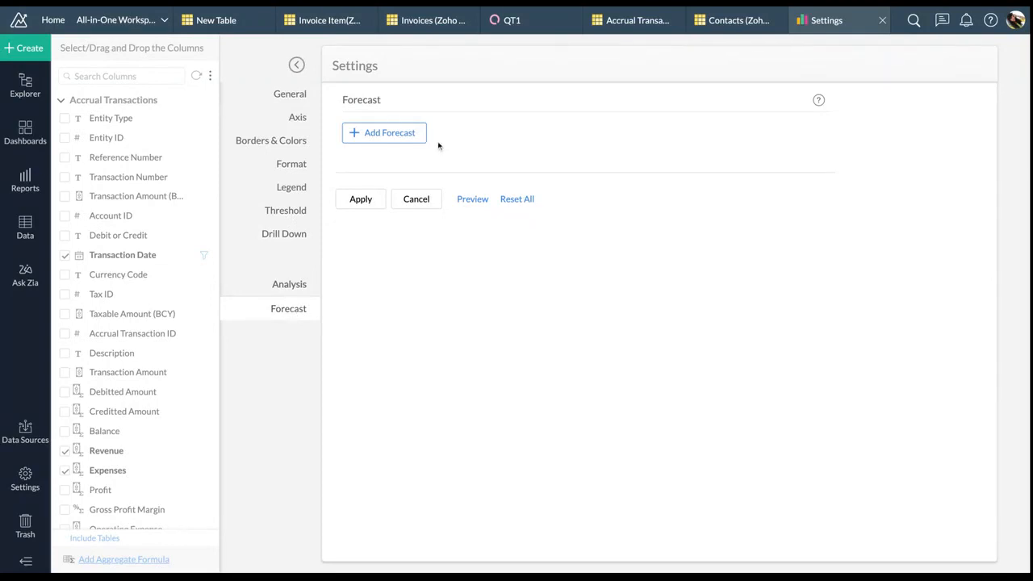
Add a yellow 6-month Revenue forecast that ignores the last 1 month, and apply it
left_click(413, 139)
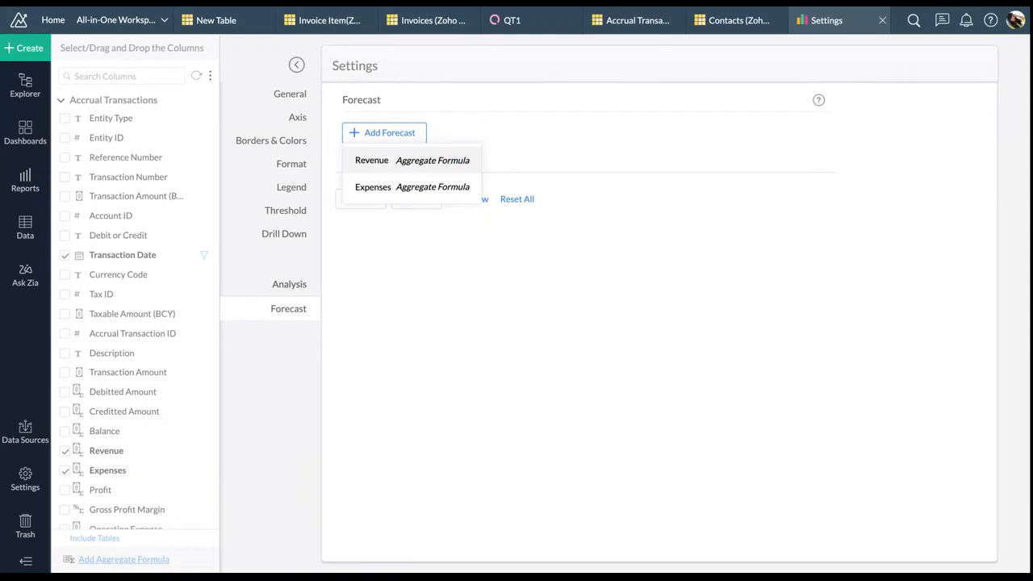
left_click(419, 161)
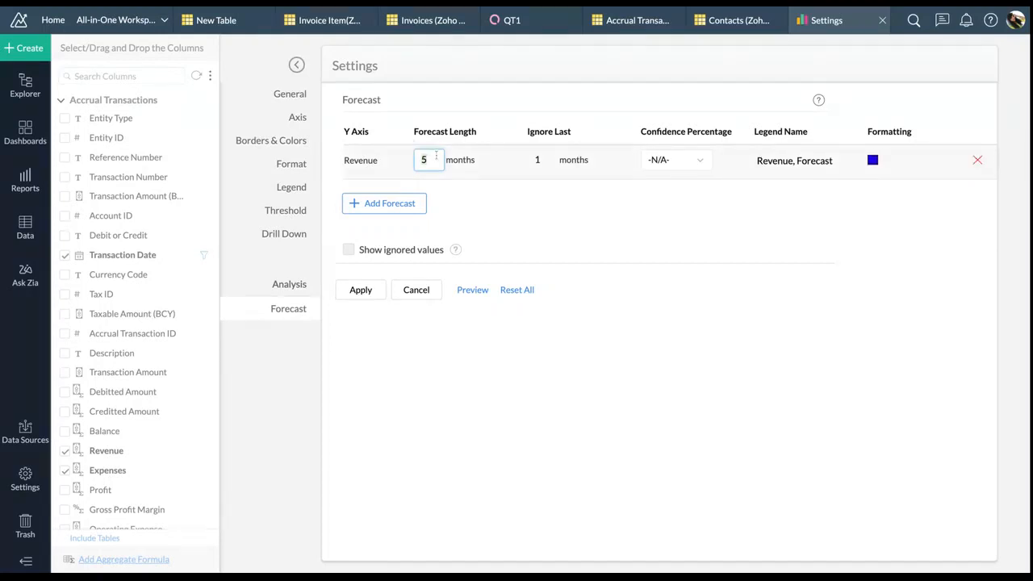
type("6")
left_click(543, 163)
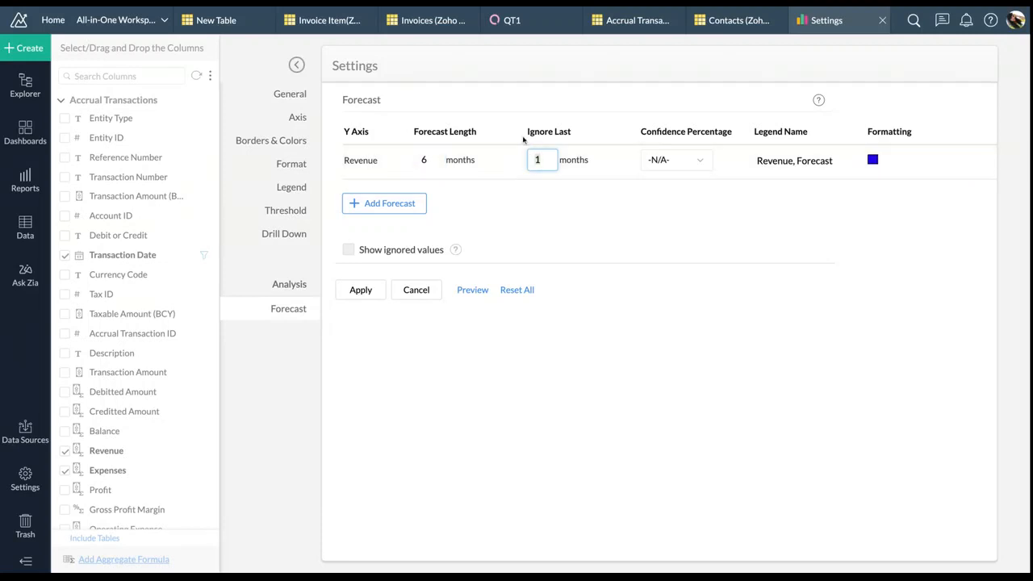
left_click(676, 167)
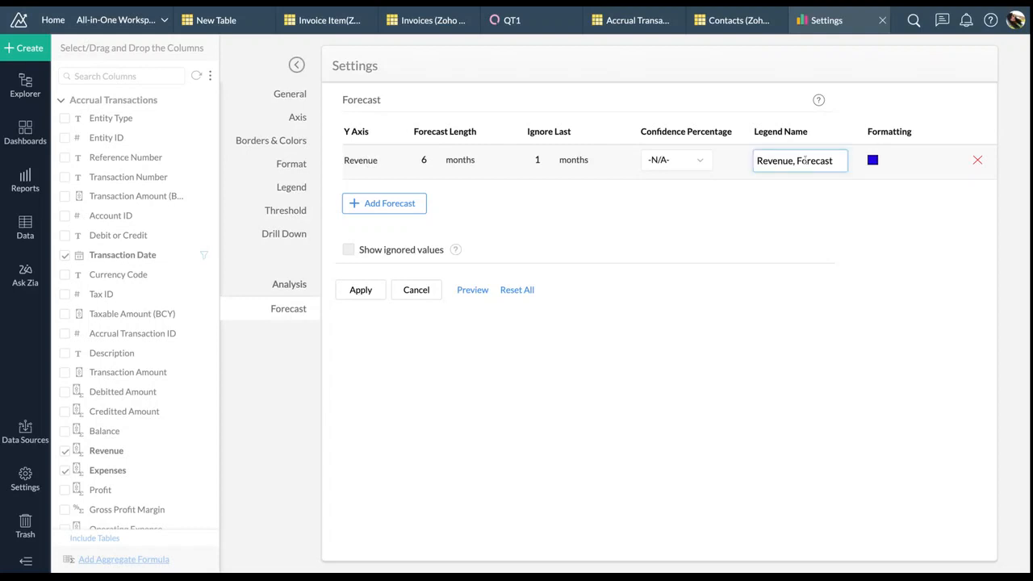
left_click(872, 161)
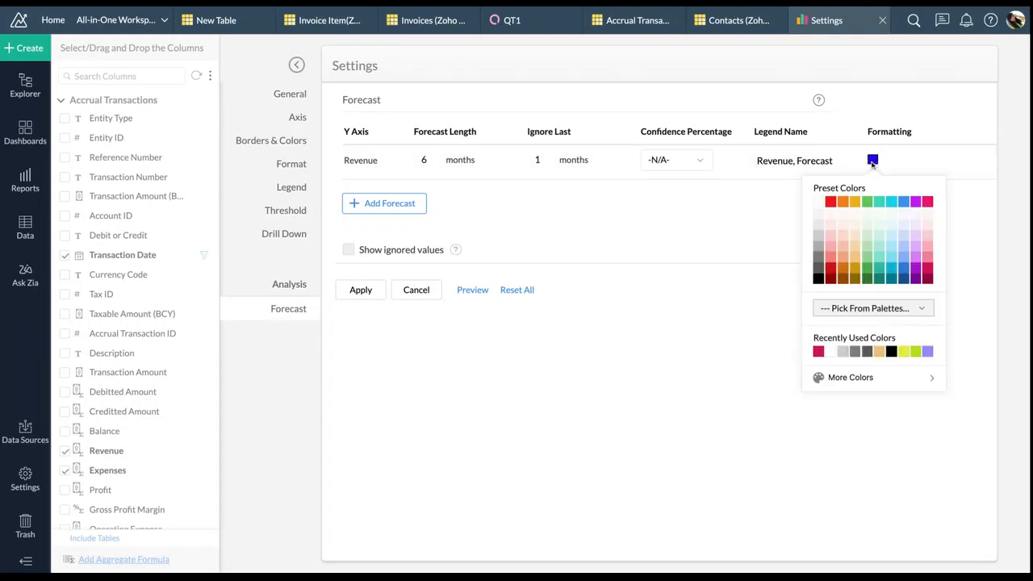
left_click(903, 350)
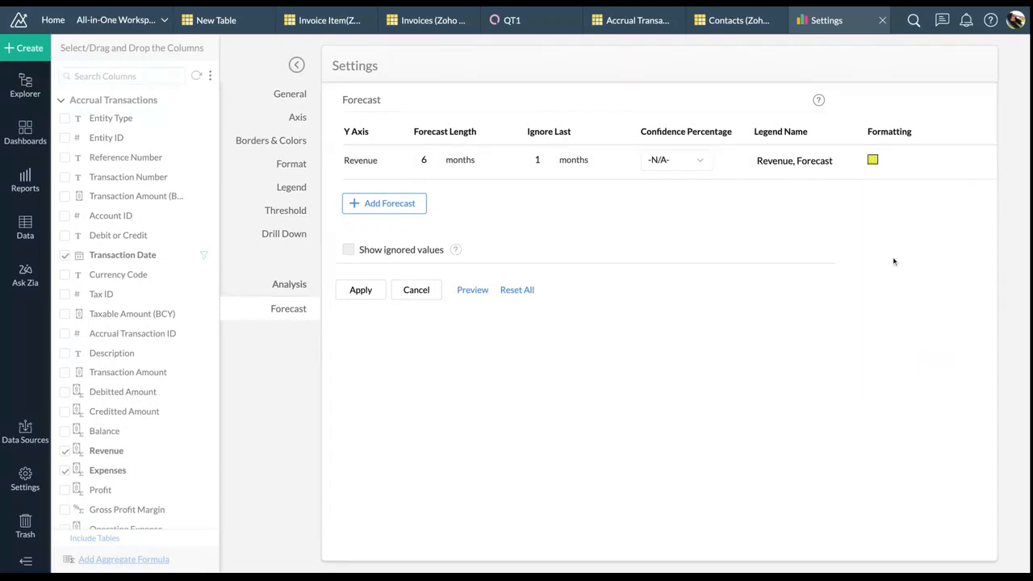
left_click(361, 290)
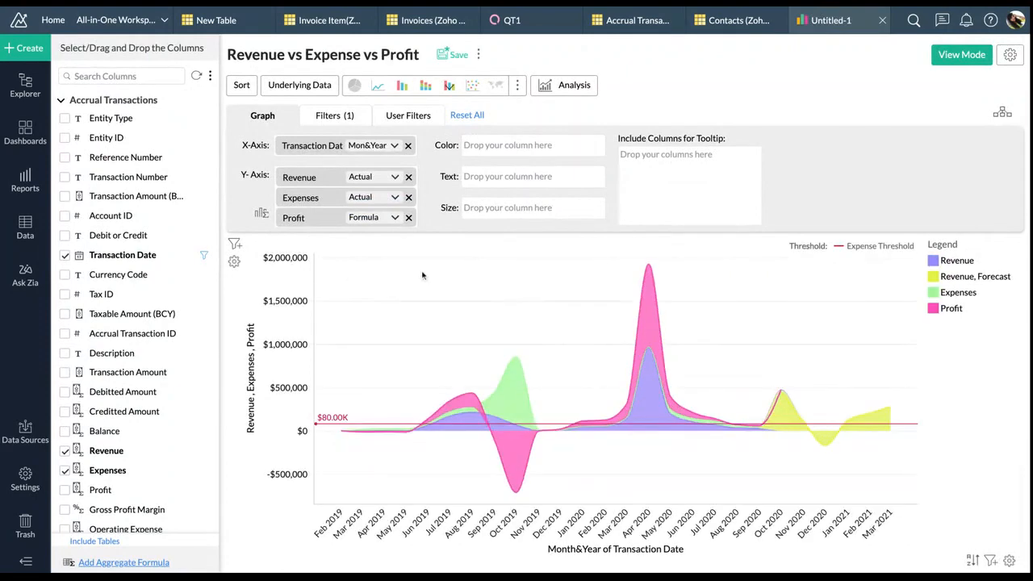
Switch the chart to view mode and start saving it into the Za1 folder
left_click(949, 62)
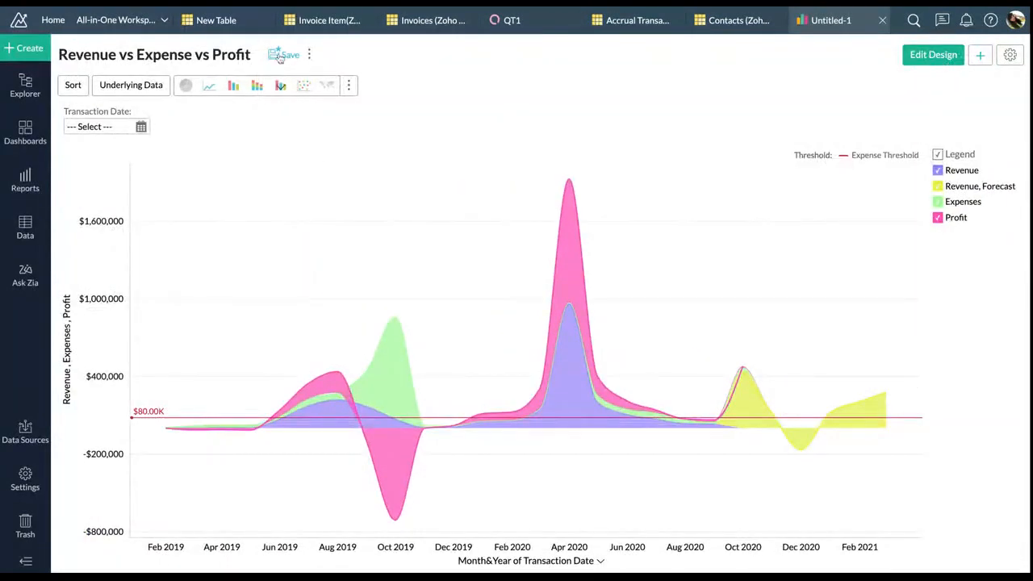
left_click(283, 55)
left_click(426, 265)
scroll(414, 373, "down", 3)
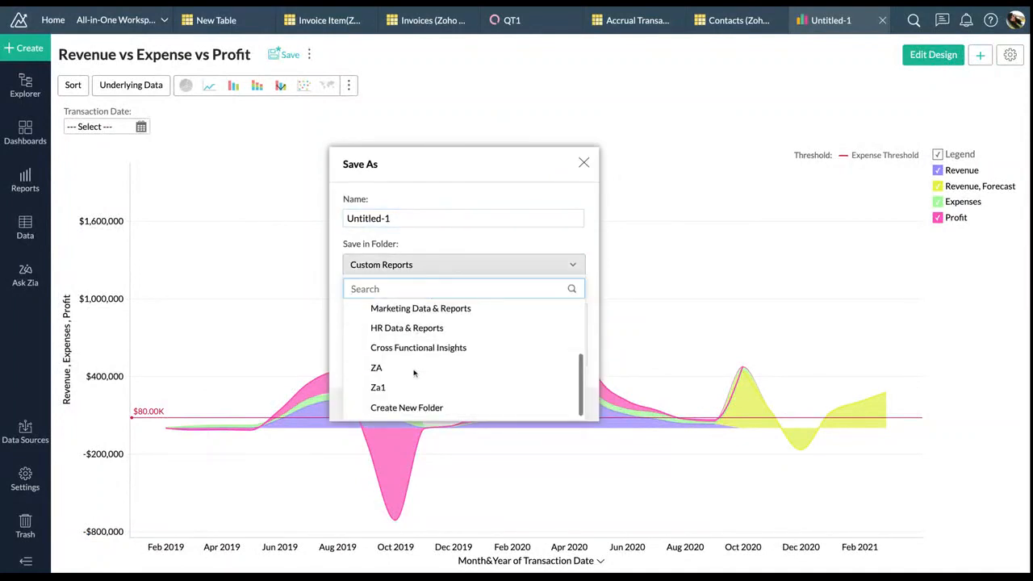
left_click(407, 387)
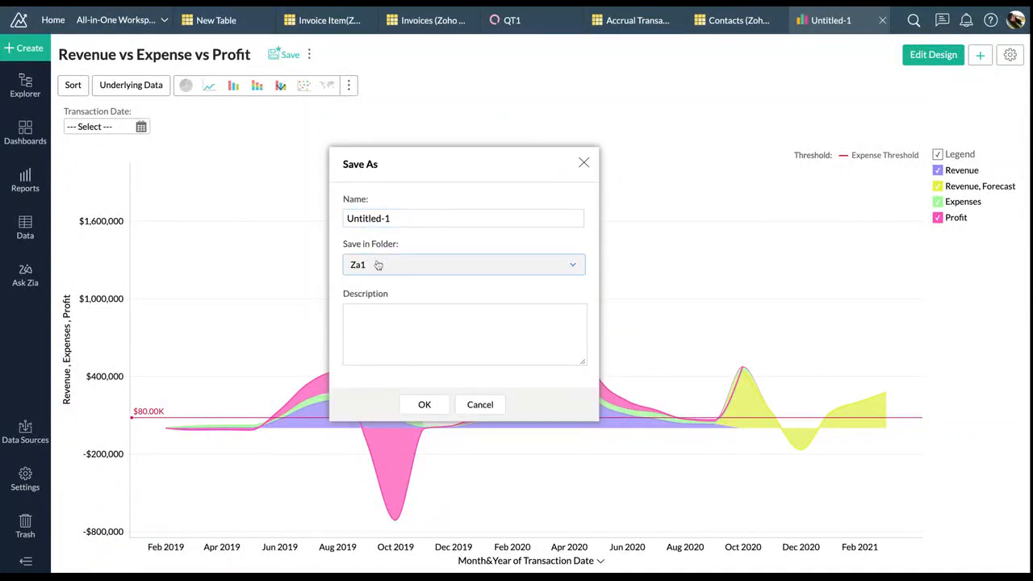
Replace the name Untitled-1 with 'Revenue vs Expense' and confirm the save
left_click(415, 216)
key("ctrl+a")
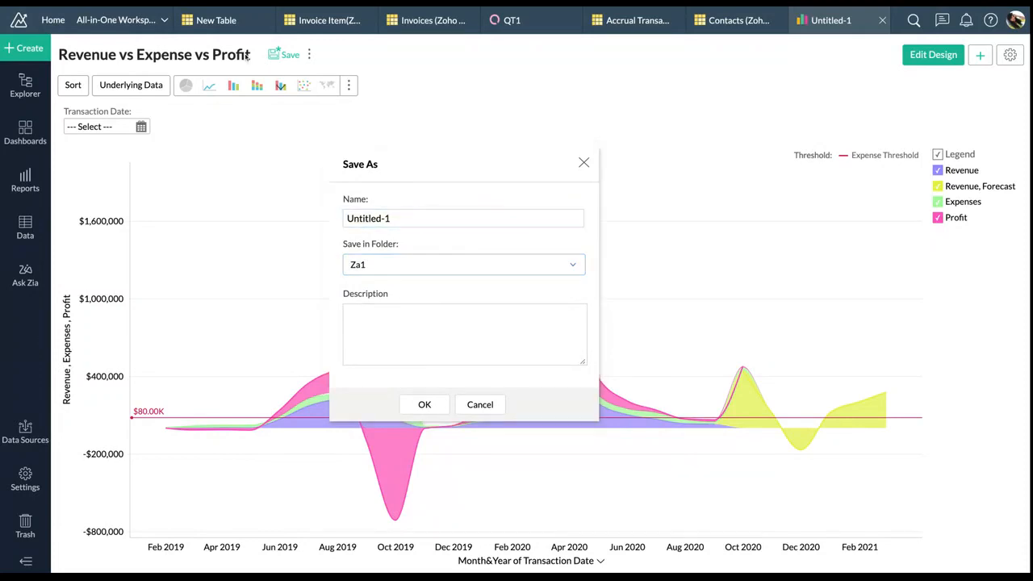
left_click(396, 218)
key("ctrl+a")
type("Re")
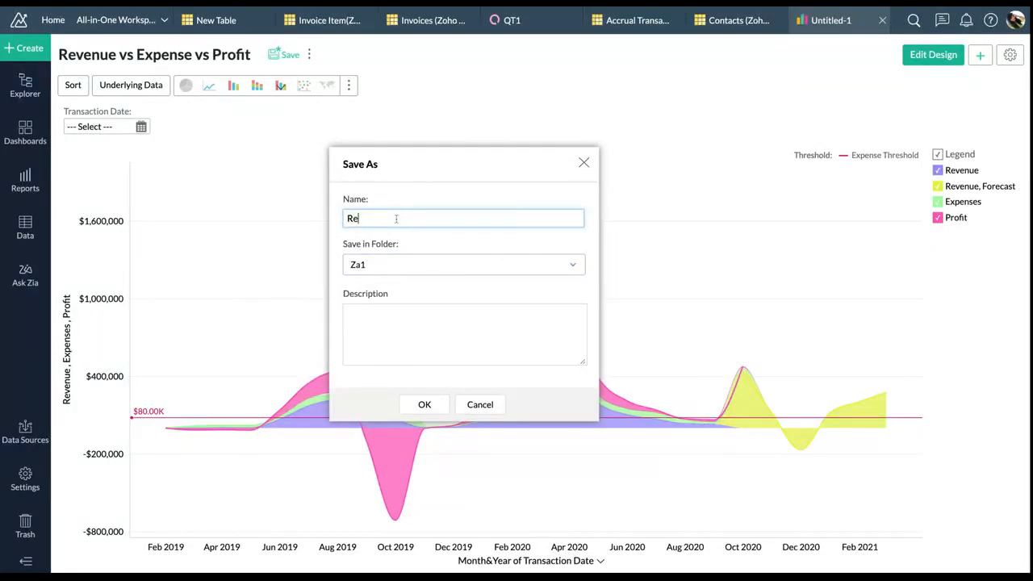
type("venue vs Expense")
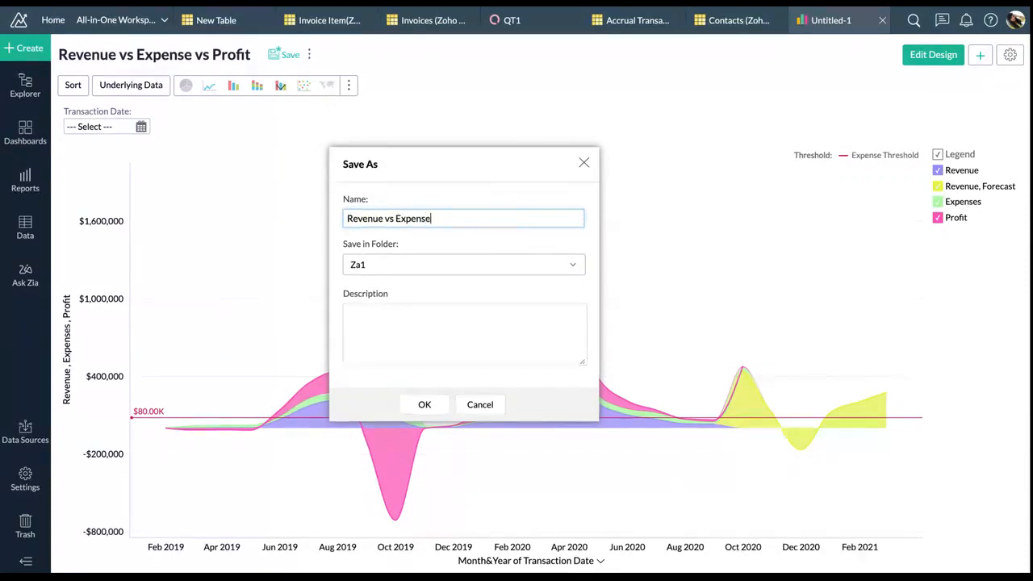
left_click(424, 404)
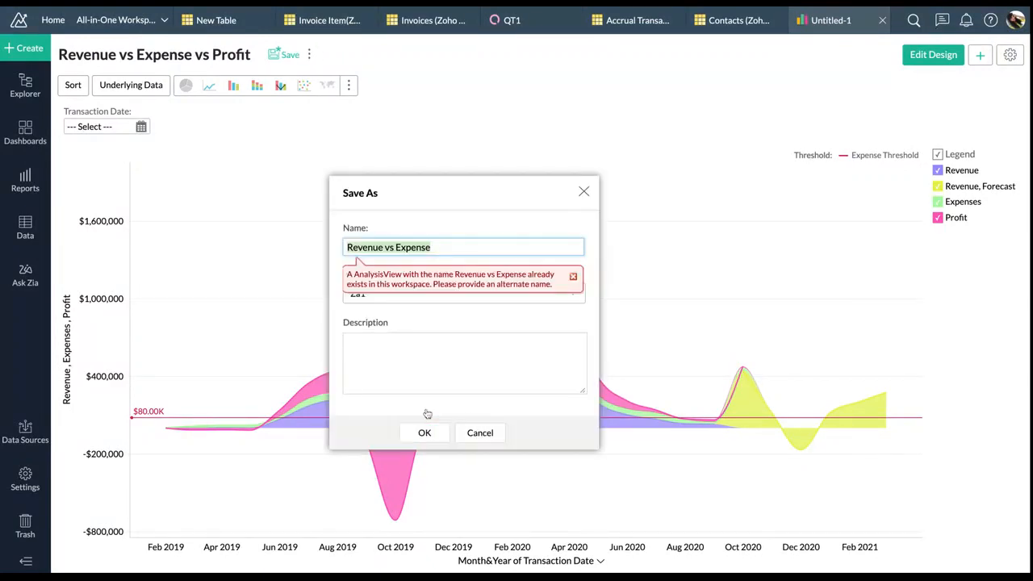
Make the duplicate name unique as 'Revenue vs Expense 1' and save the copy
left_click(461, 246)
type("1")
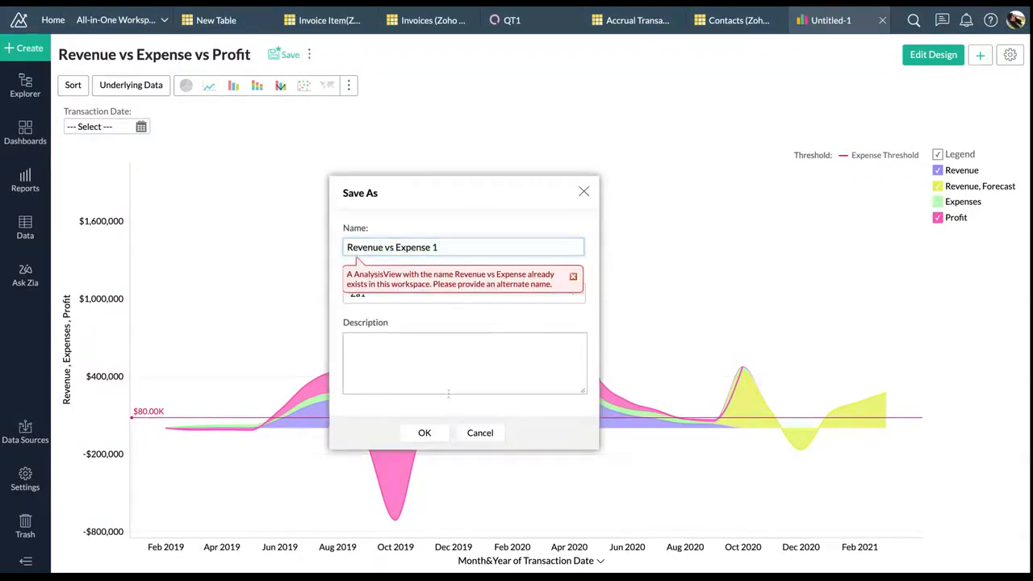
left_click(433, 430)
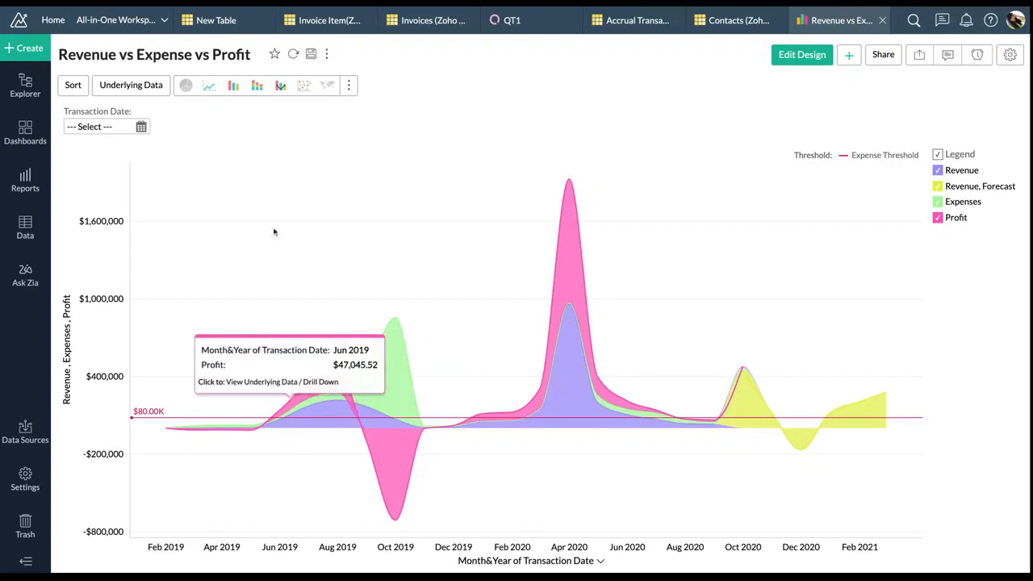
left_click(34, 66)
Create a new Chart View with Leads chosen as its base table
left_click(30, 48)
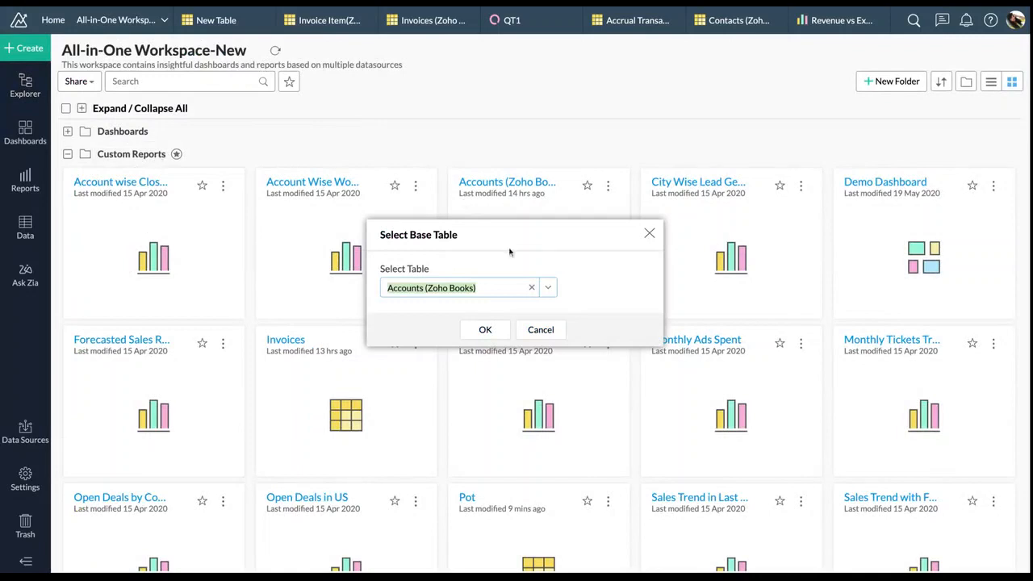
left_click(547, 288)
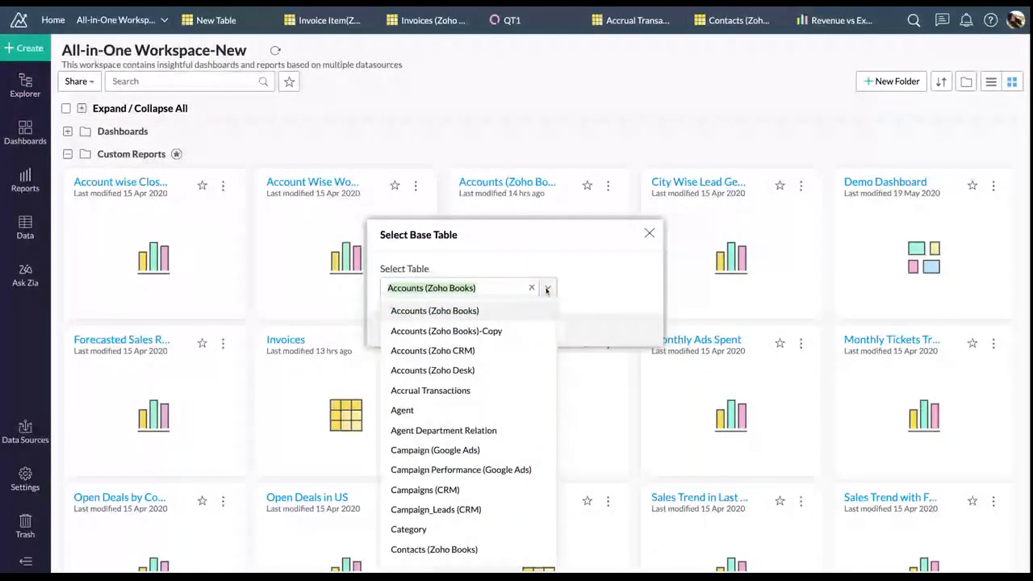
scroll(464, 435, "down", 3)
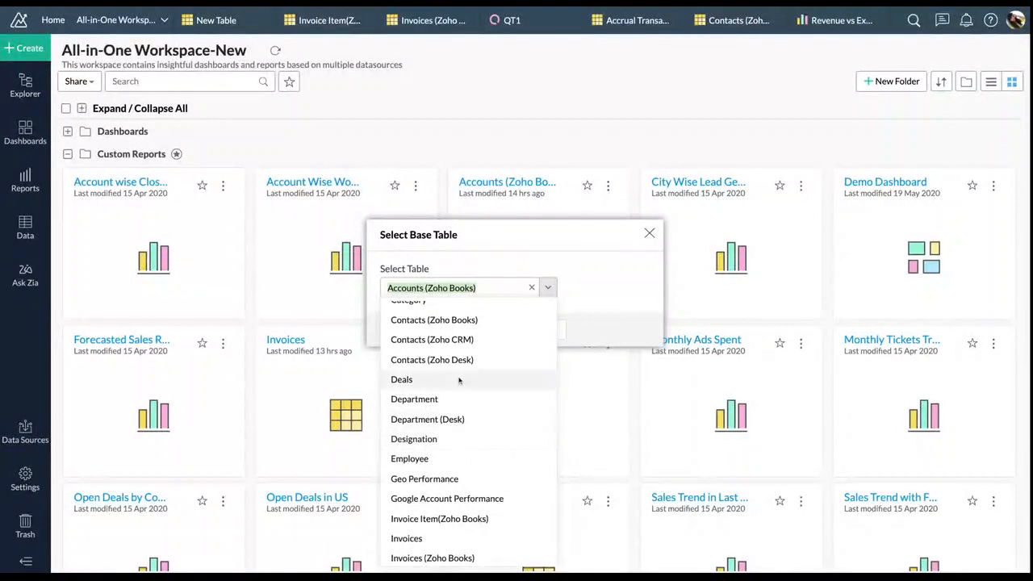
scroll(456, 399, "down", 4)
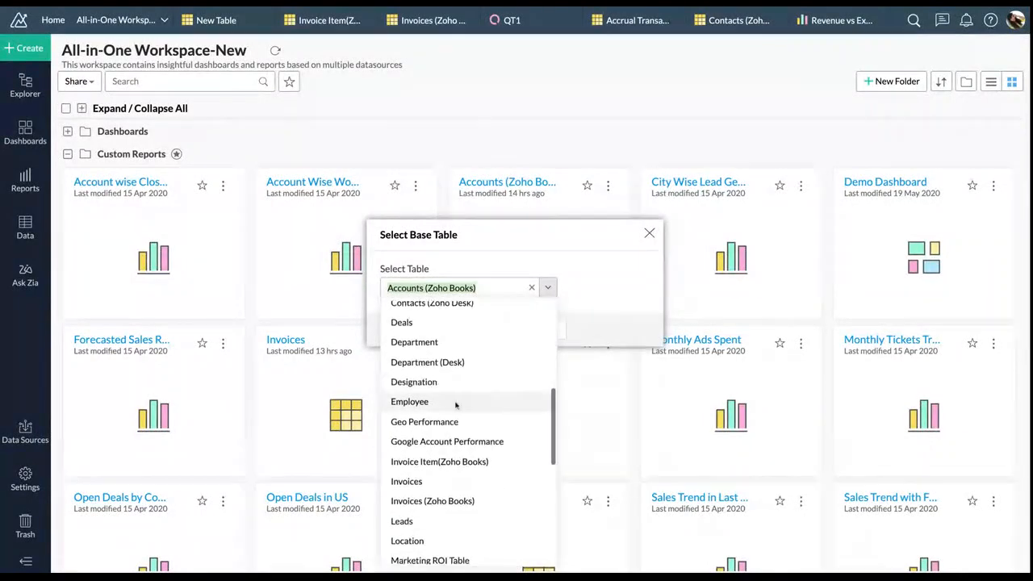
left_click(445, 466)
left_click(481, 331)
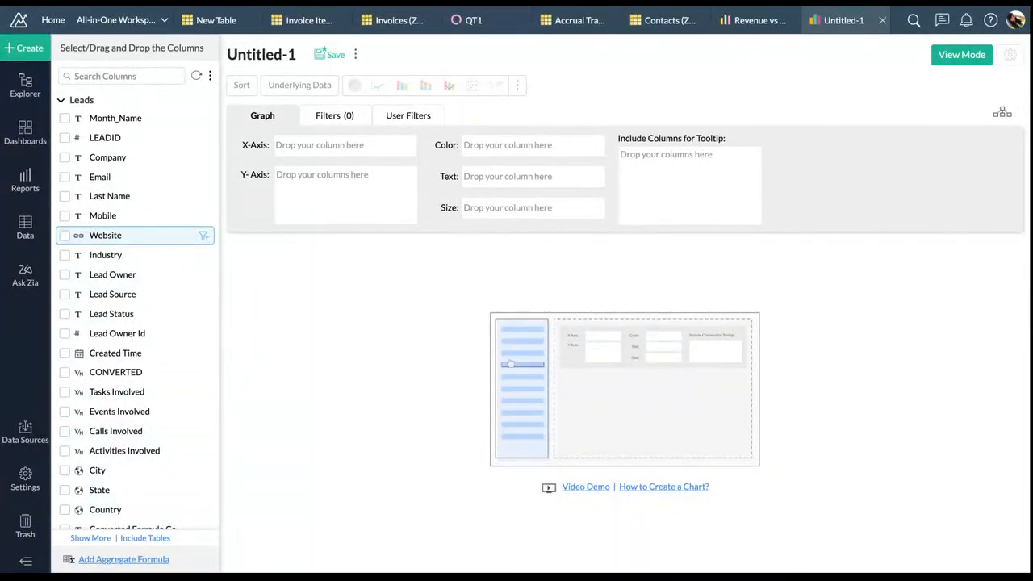
Generate a heatmap with Industry on X, Lead Source on Y, Conversion Rate as colour
left_click_drag(118, 255, 307, 147)
left_click_drag(132, 295, 326, 179)
left_click(149, 77)
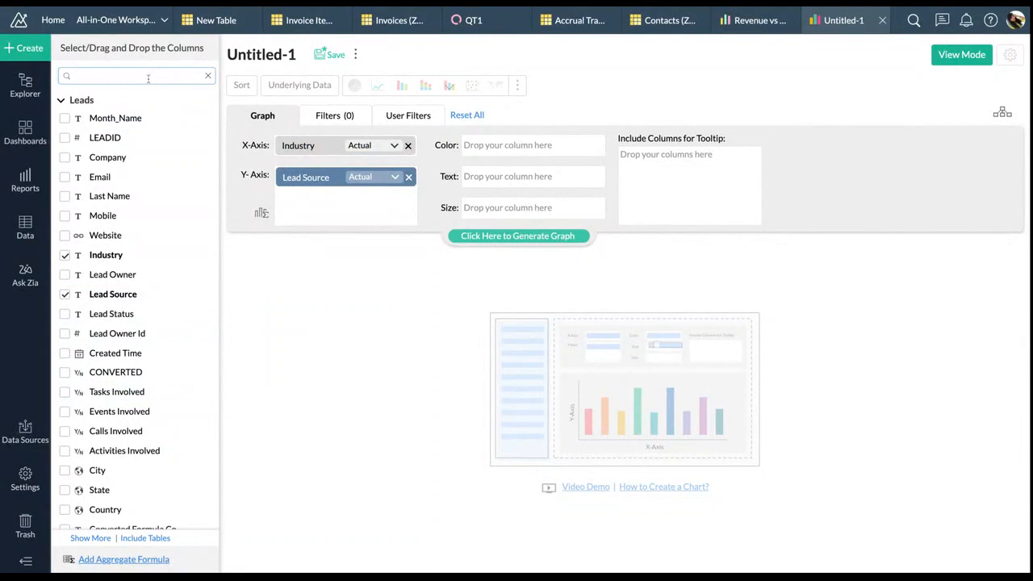
type("con")
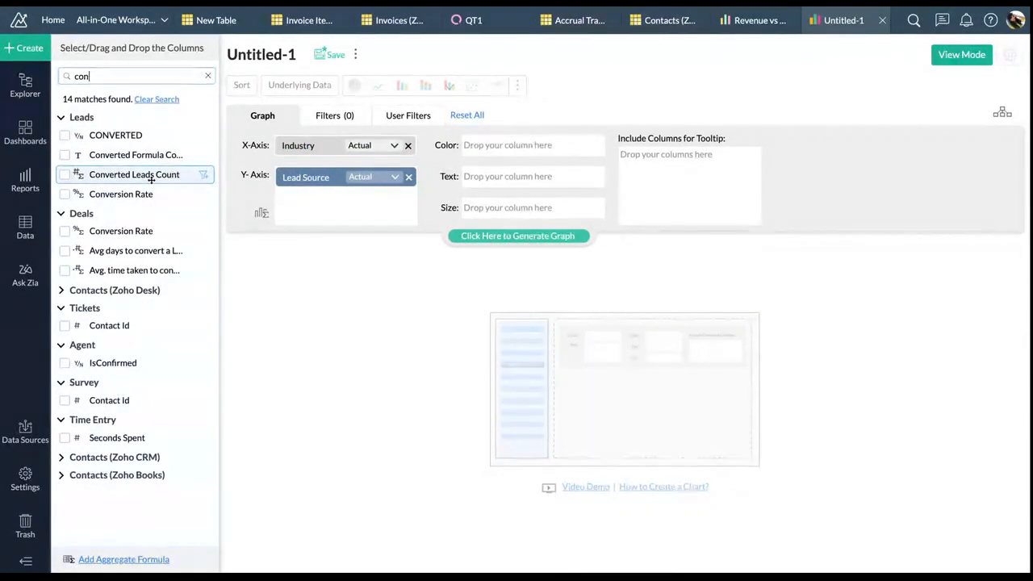
left_click_drag(121, 194, 557, 142)
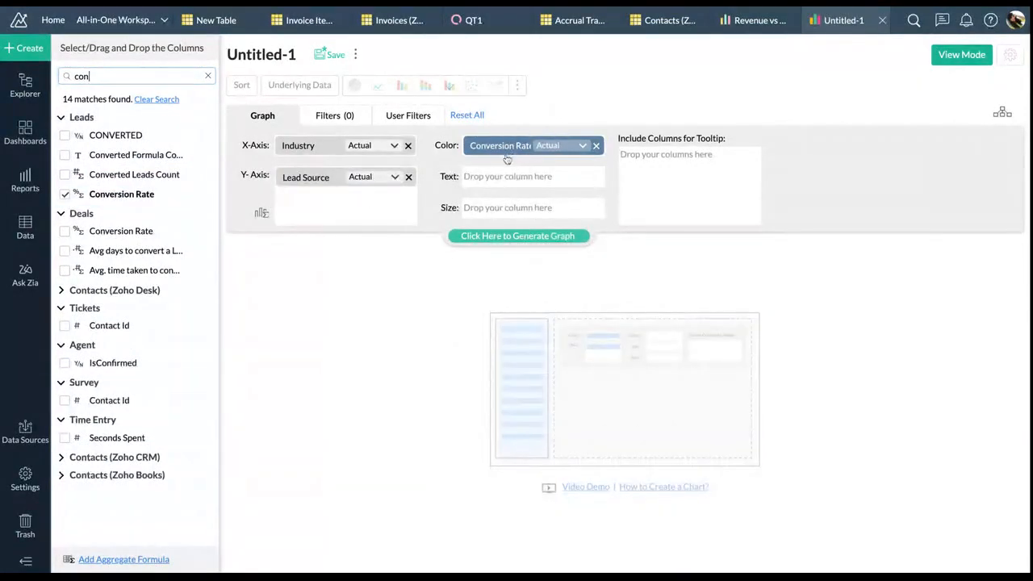
left_click(505, 237)
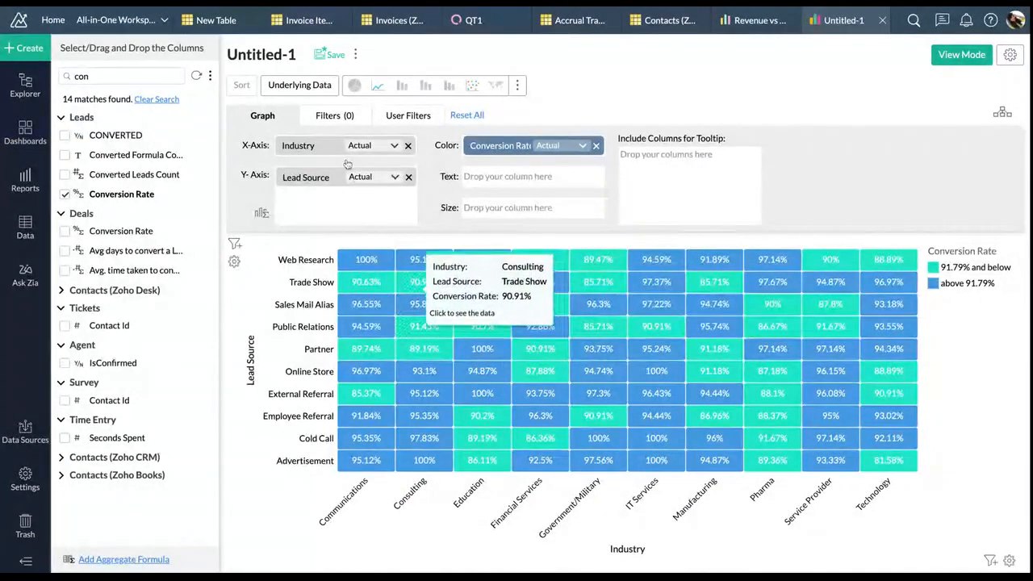
left_click(337, 118)
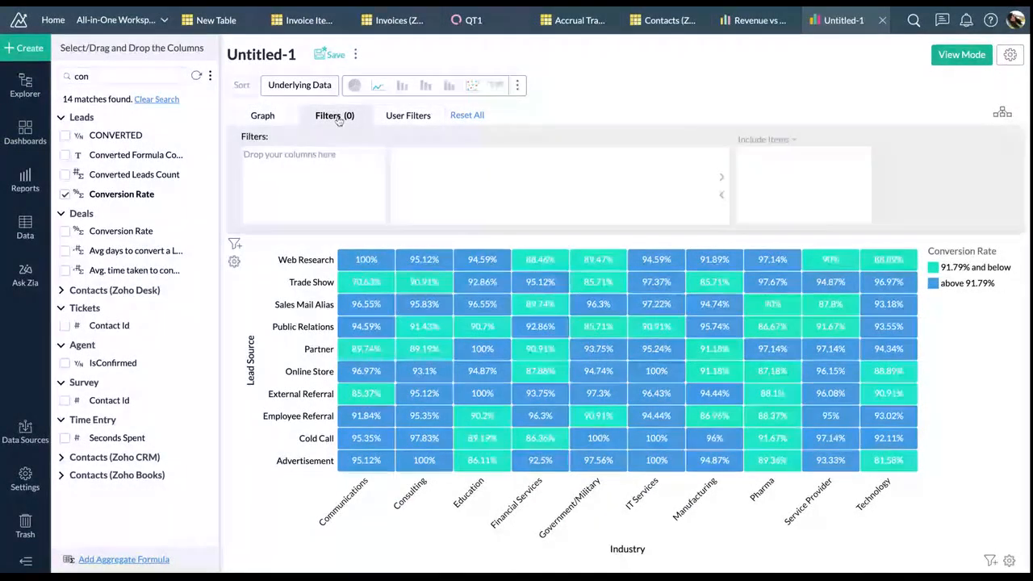
Add an Industry filter that excludes Pharma and Service Provider
left_click(148, 76)
key("BackSpace")
key("BackSpace")
key("BackSpace")
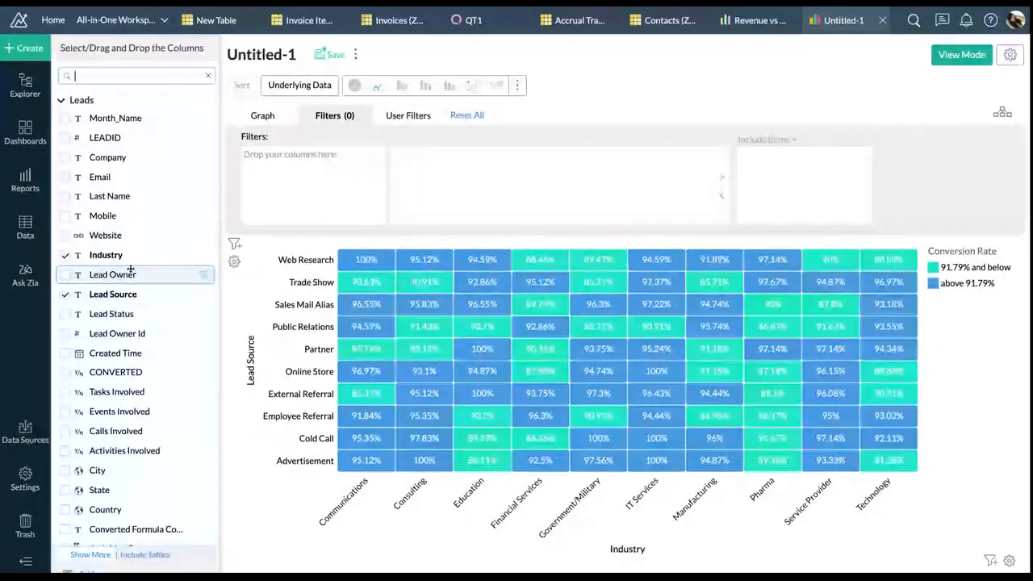
left_click_drag(128, 255, 294, 155)
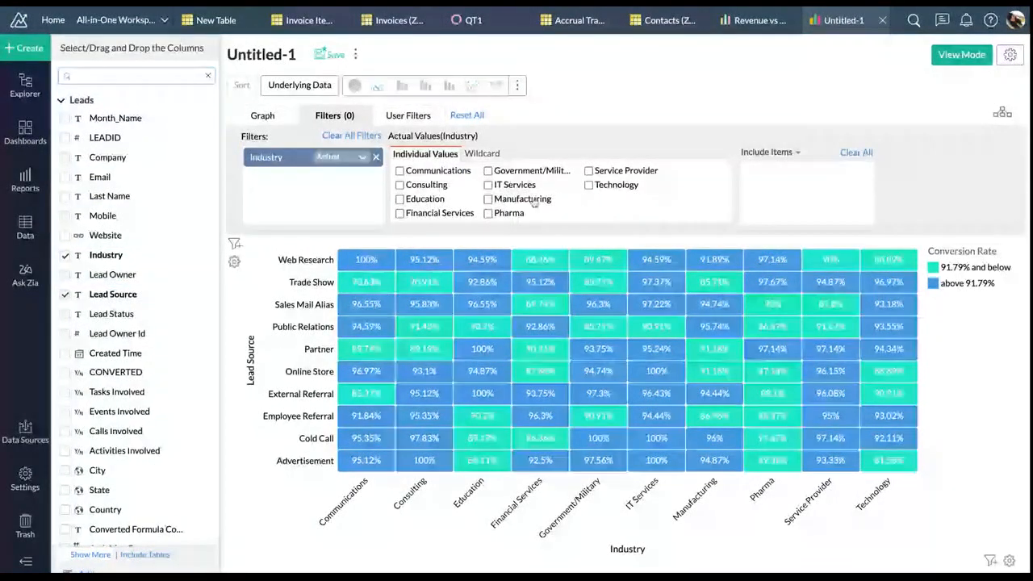
left_click(508, 217)
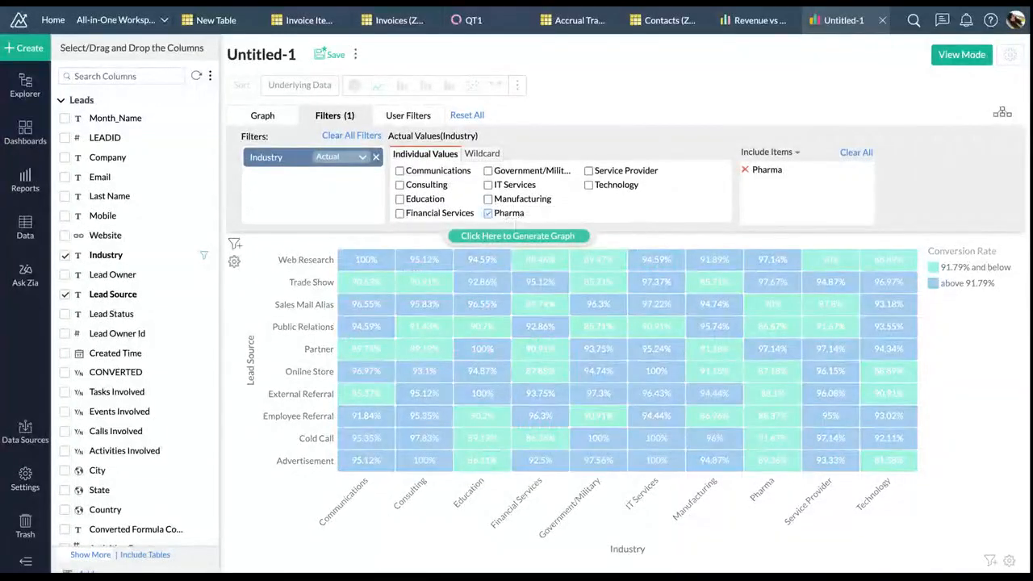
left_click(589, 171)
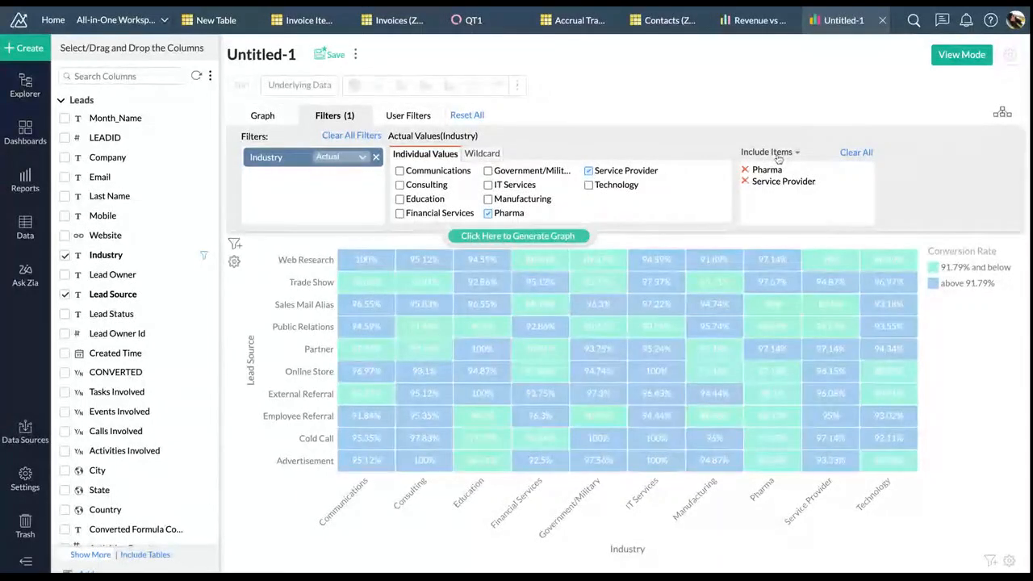
left_click(779, 159)
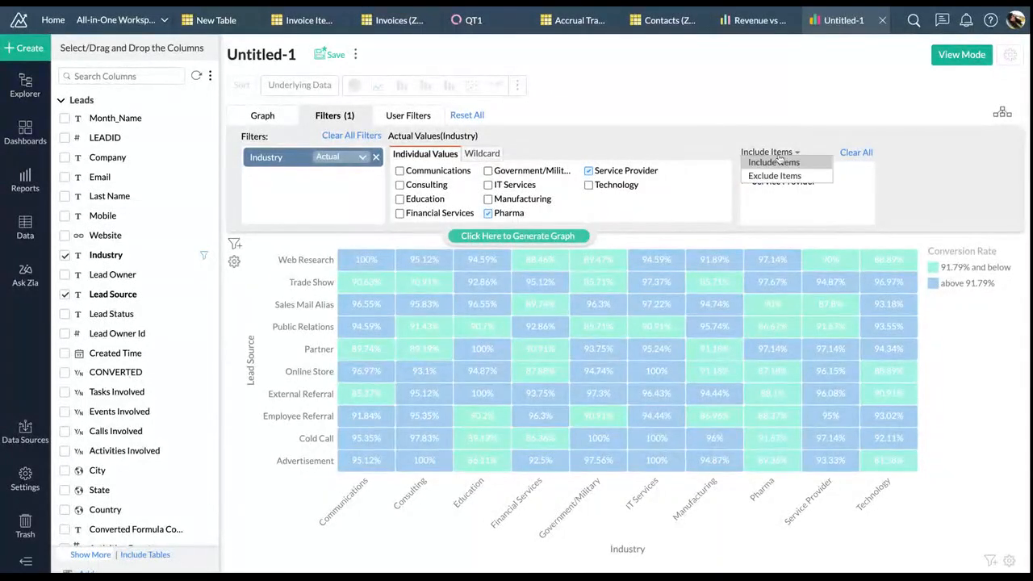
left_click(780, 176)
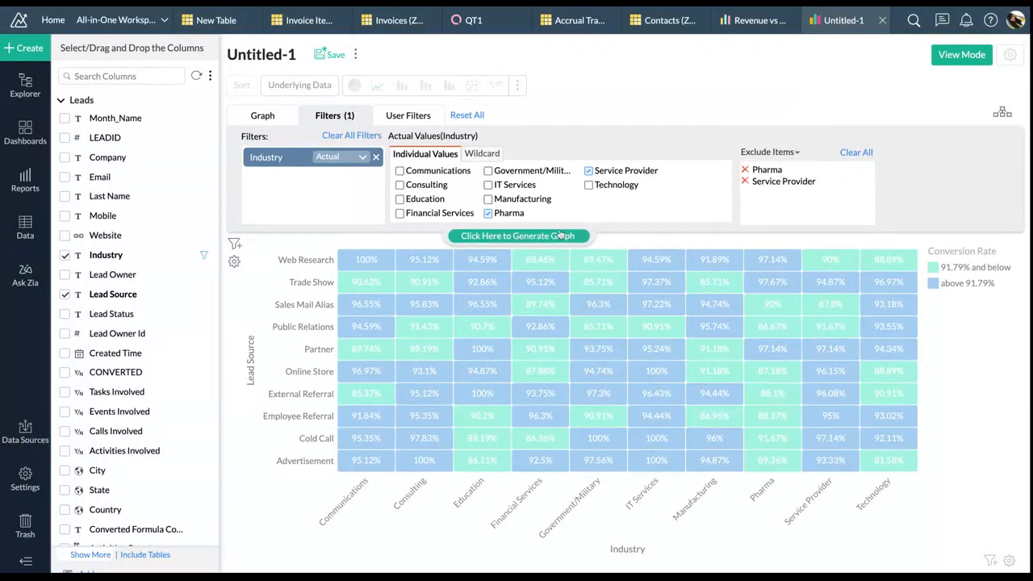
Add a Lead Source filter excluding Trade Show, Web Research and Advertisement, then regenerate
left_click_drag(133, 293, 275, 181)
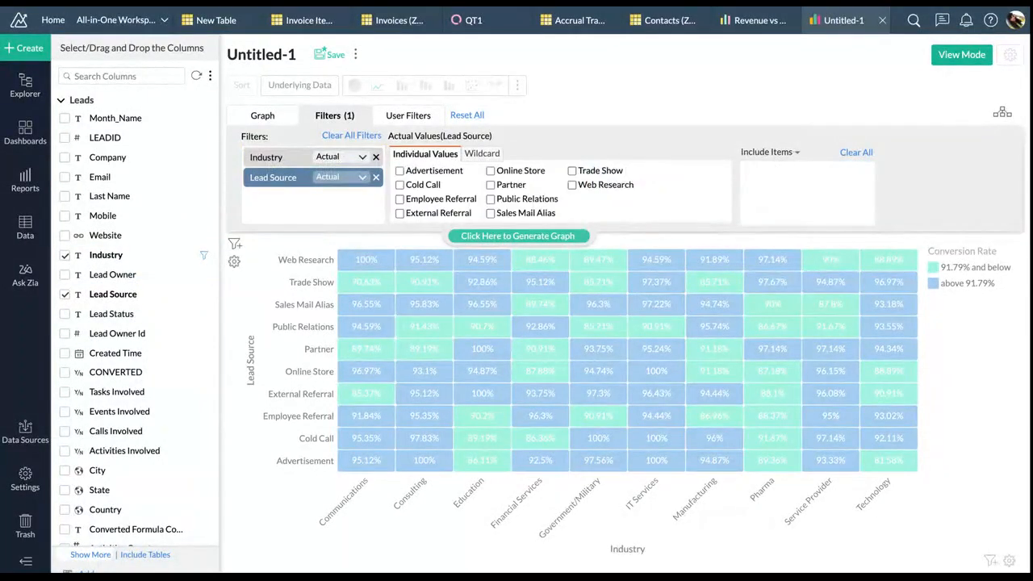
left_click(571, 171)
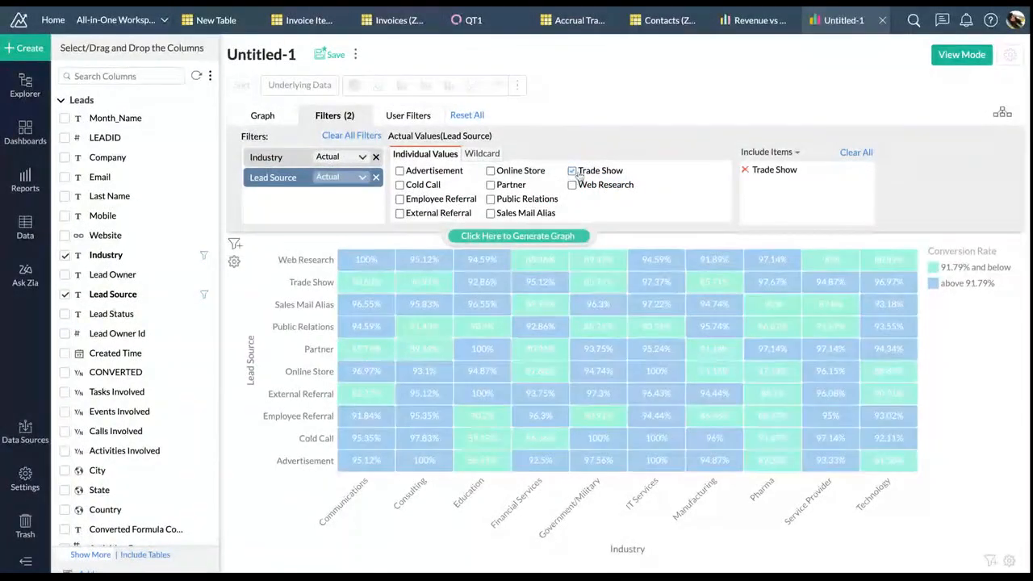
left_click(573, 185)
left_click(763, 151)
left_click(765, 172)
left_click(399, 170)
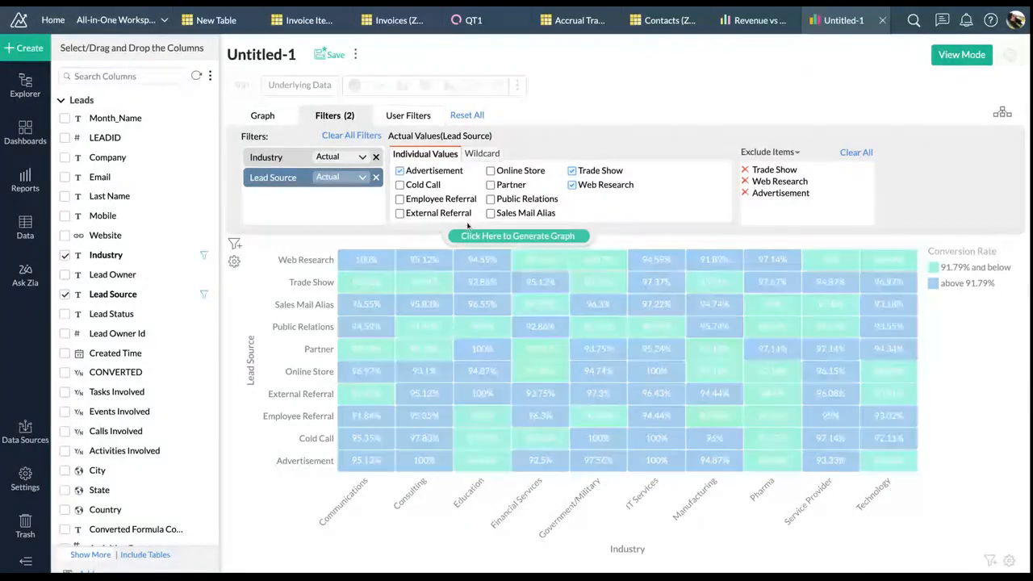
left_click(517, 236)
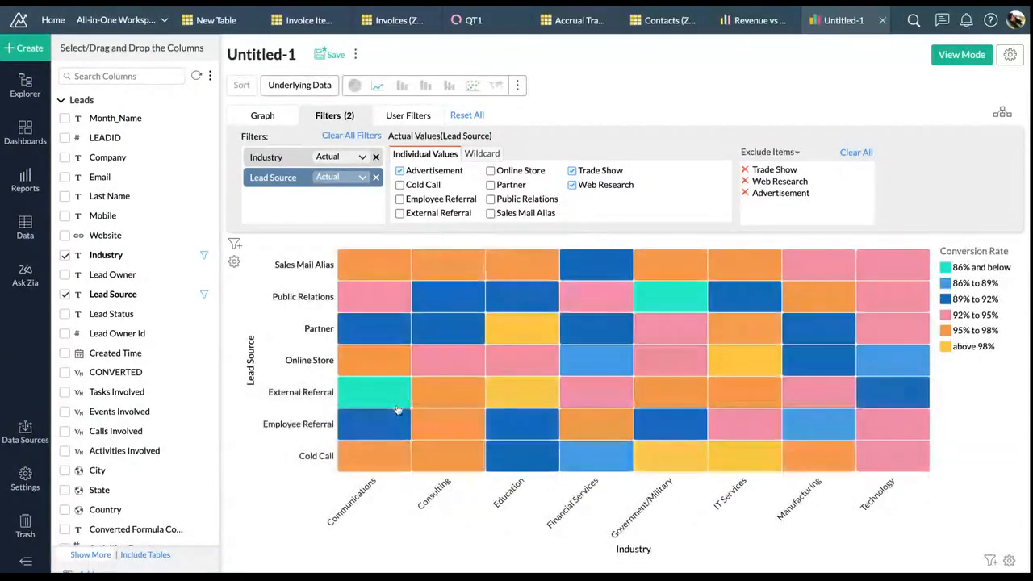
Set the chart title to 'Lead Conversion Infustry vs source'
left_click(274, 117)
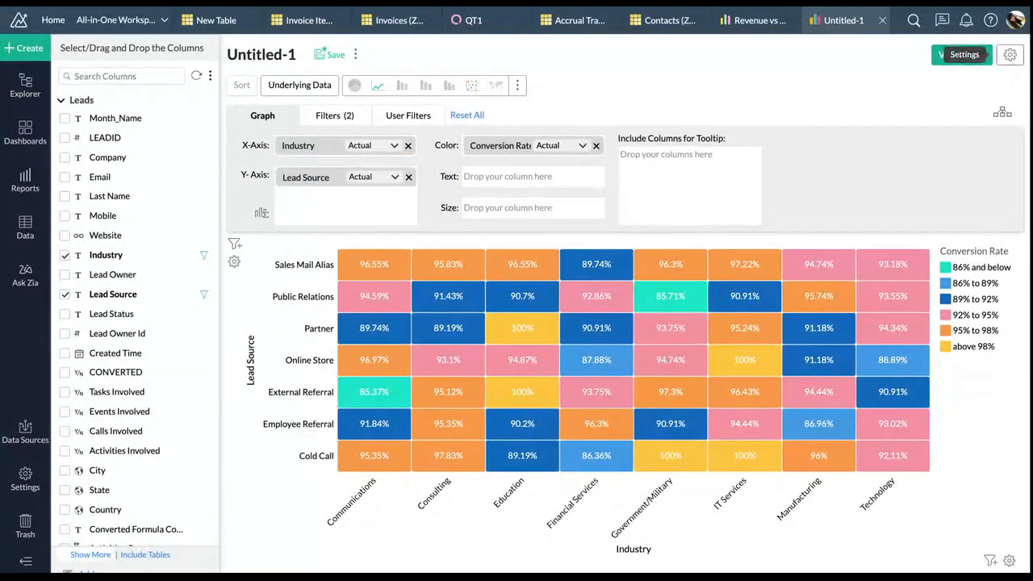
left_click(1009, 54)
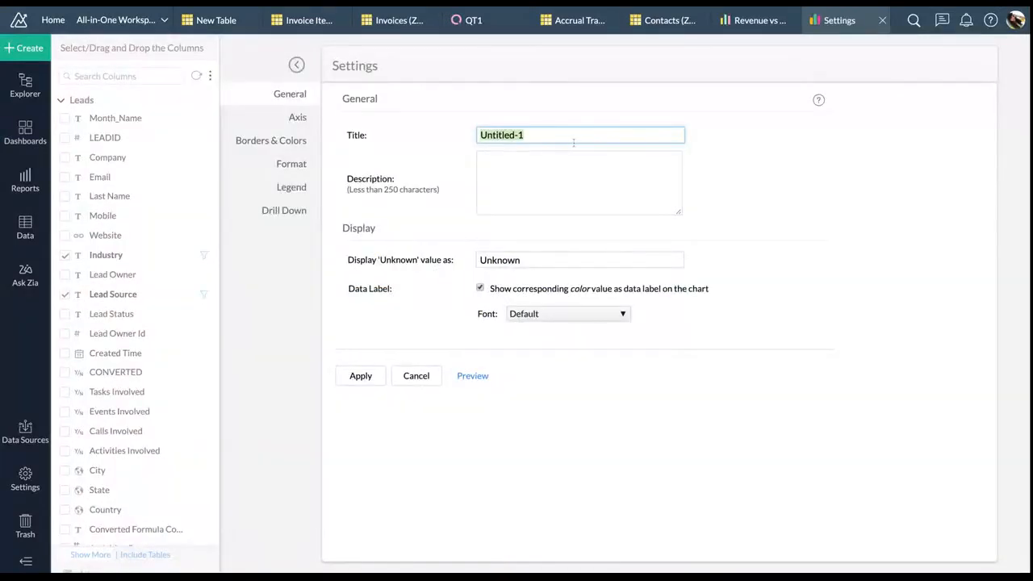
type("Lead Conversion In")
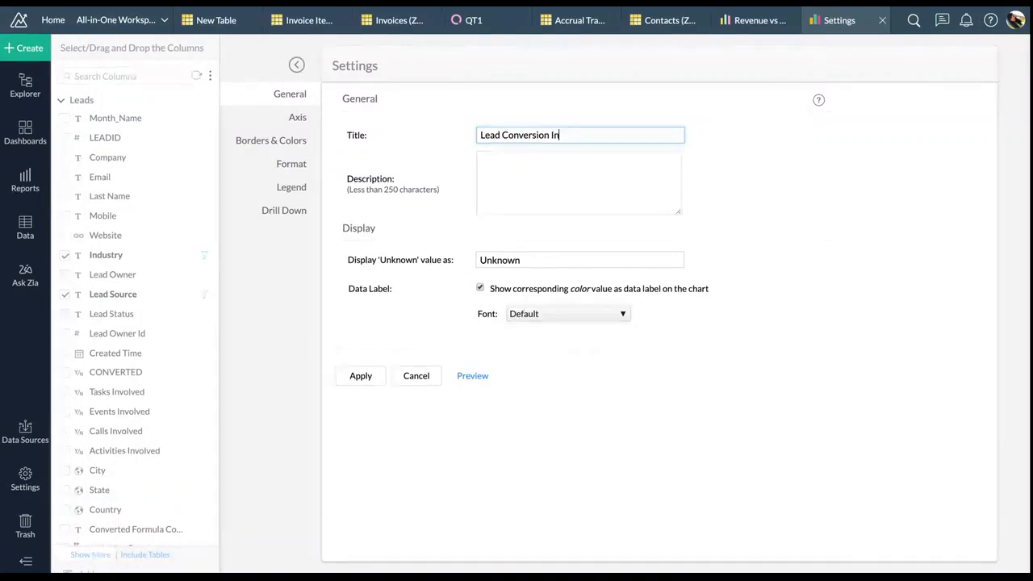
type("fustry vs")
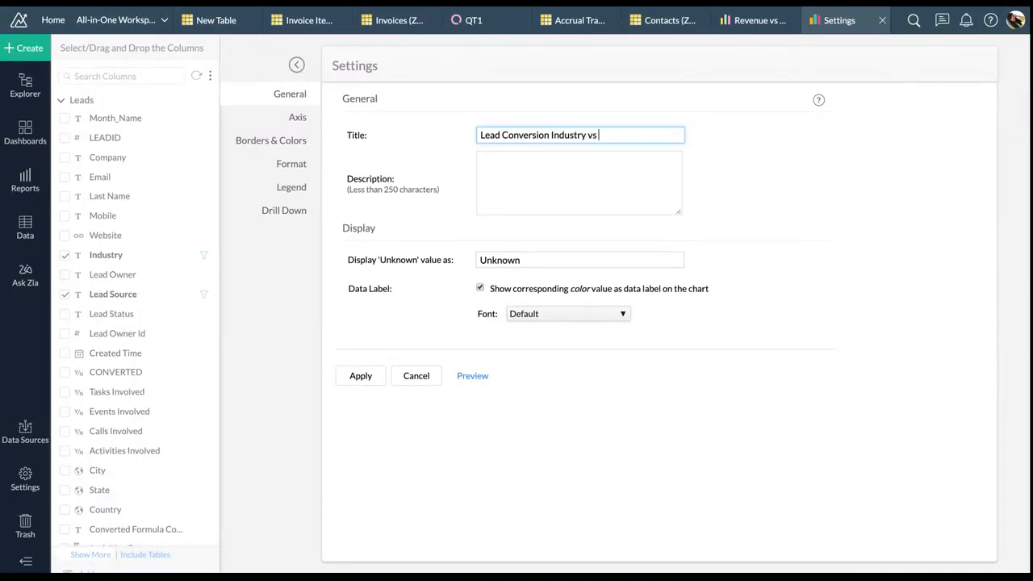
type(" source")
Turn off the Y axis label, use the Grey - Blue gradient legend palette, and apply
left_click(292, 118)
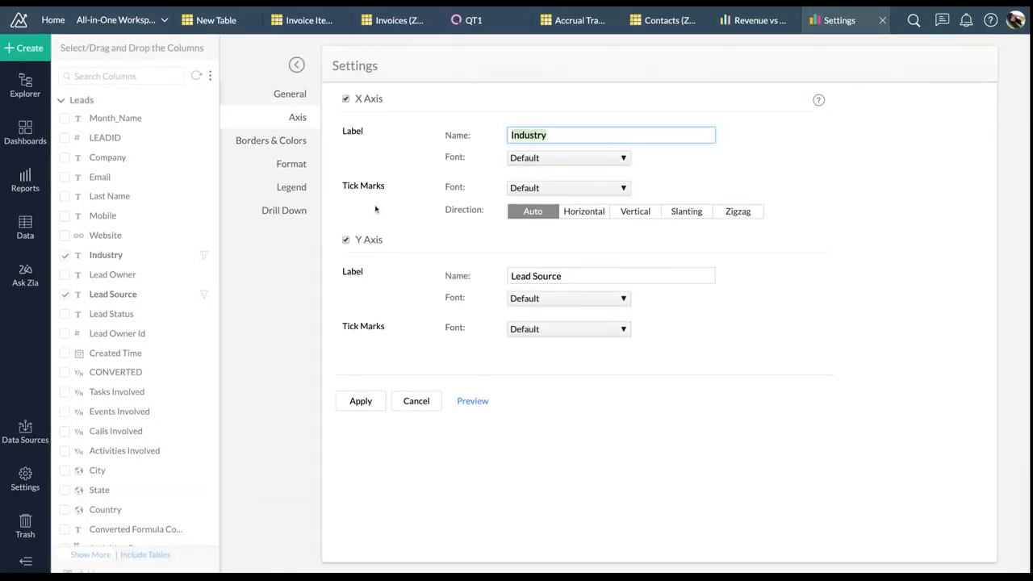
left_click(346, 240)
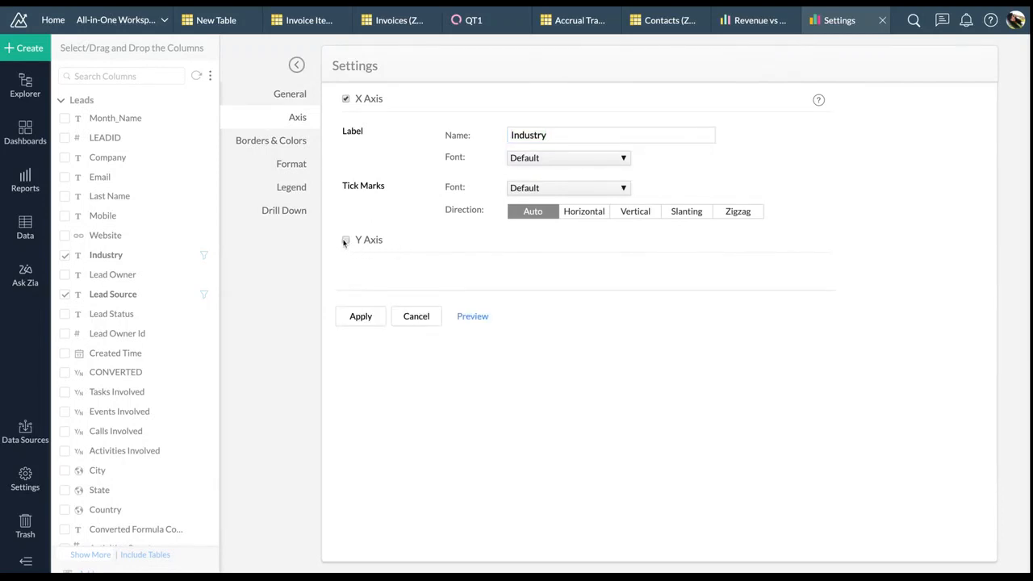
left_click(265, 140)
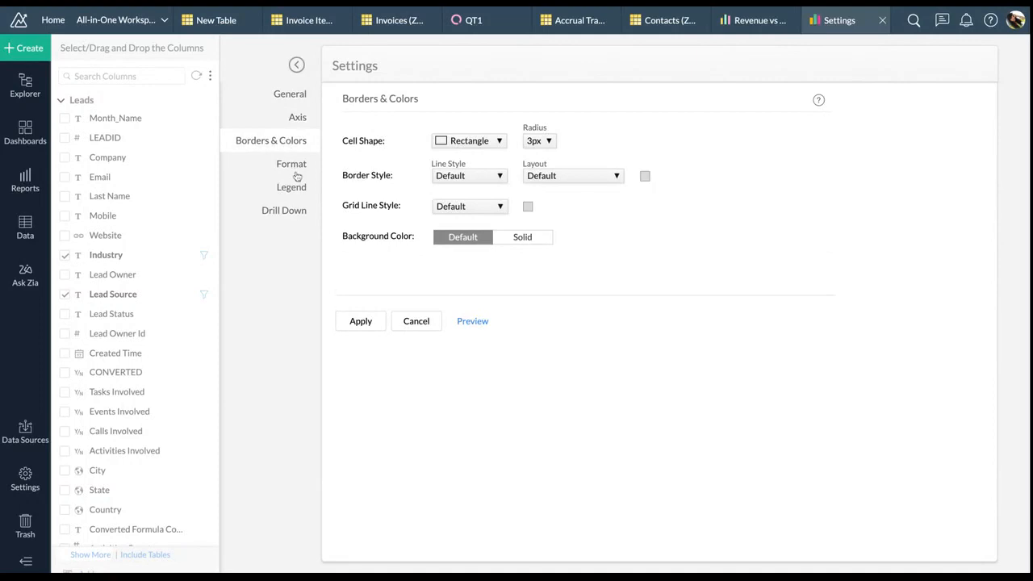
left_click(292, 165)
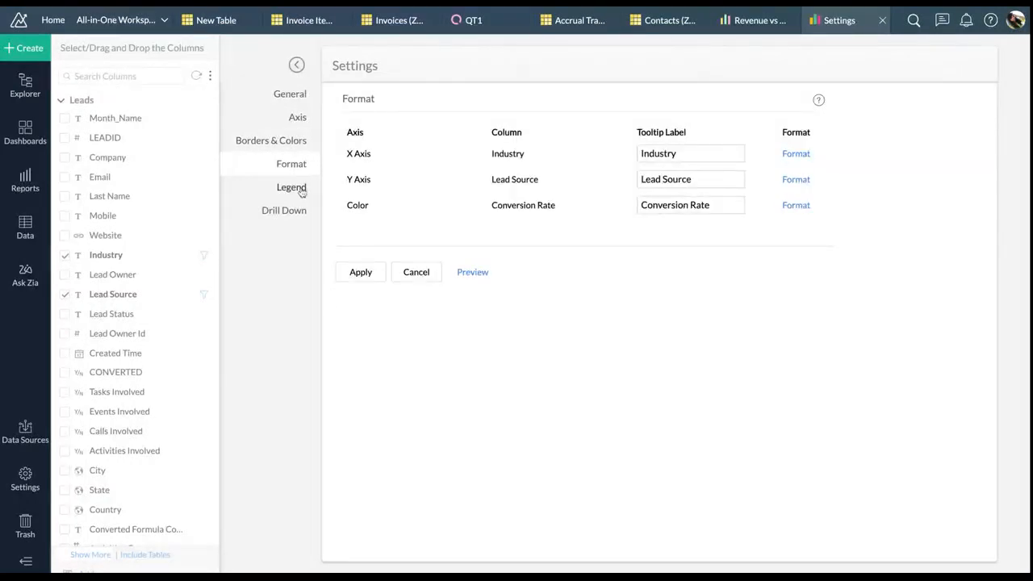
left_click(292, 188)
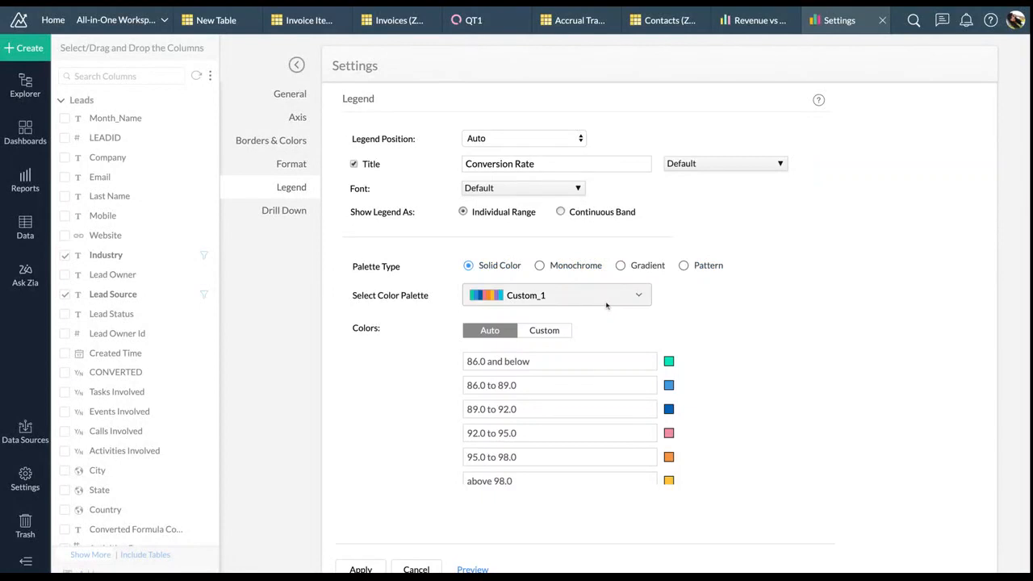
left_click(568, 268)
left_click(618, 269)
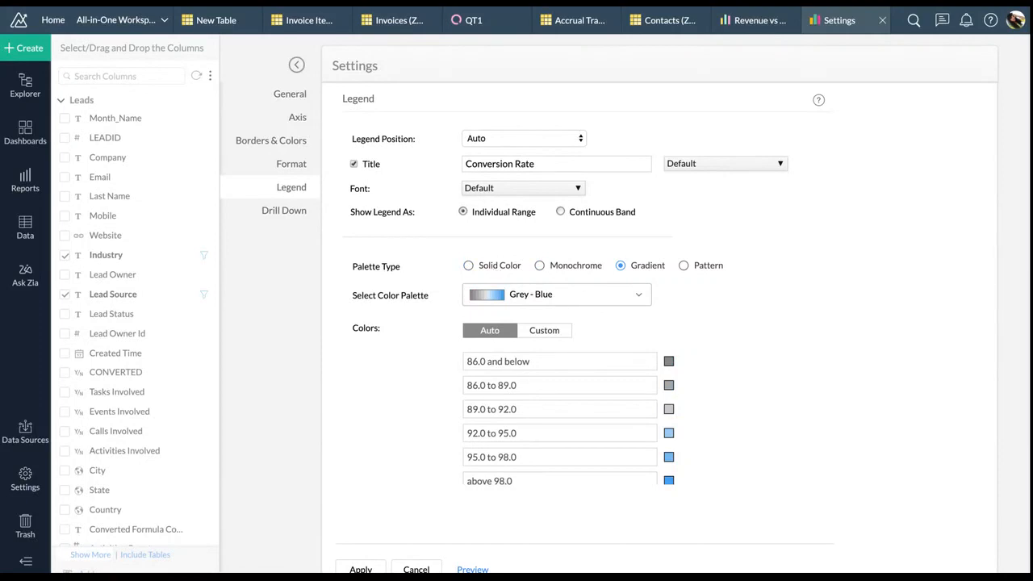
left_click(271, 211)
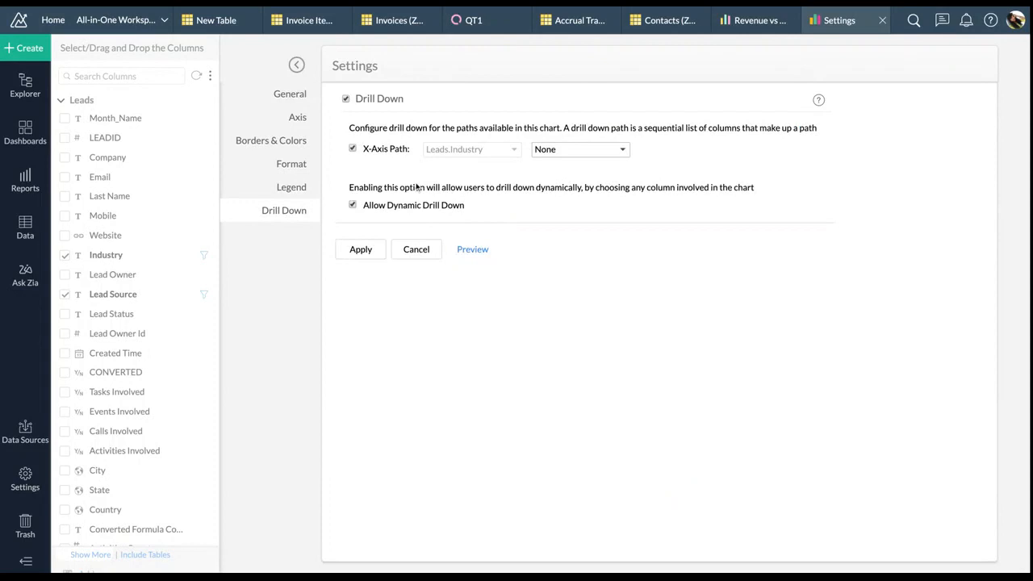
left_click(361, 249)
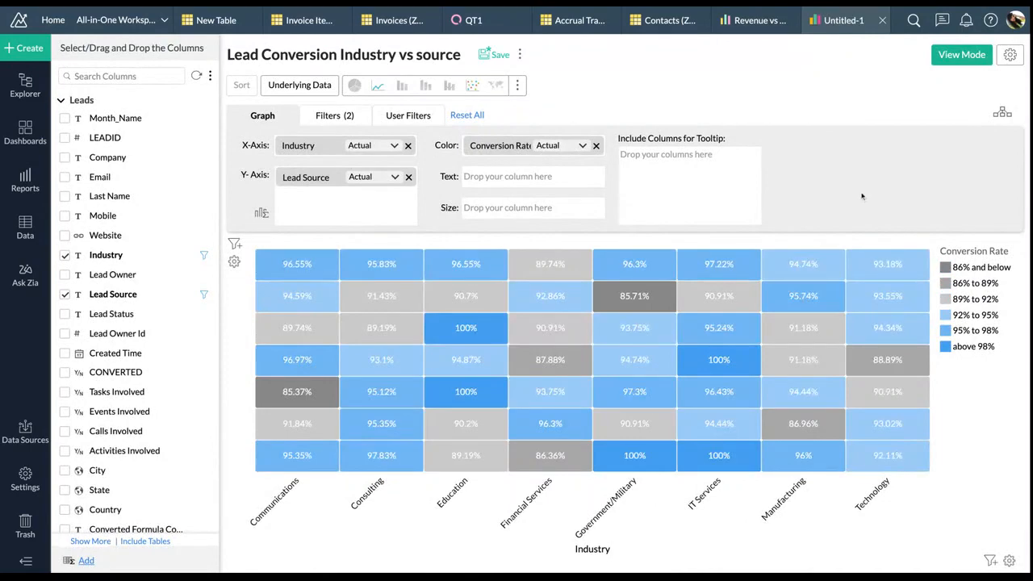
Turn the Y axis label back on in the axis settings and apply
left_click(1010, 55)
key("ctrl+c")
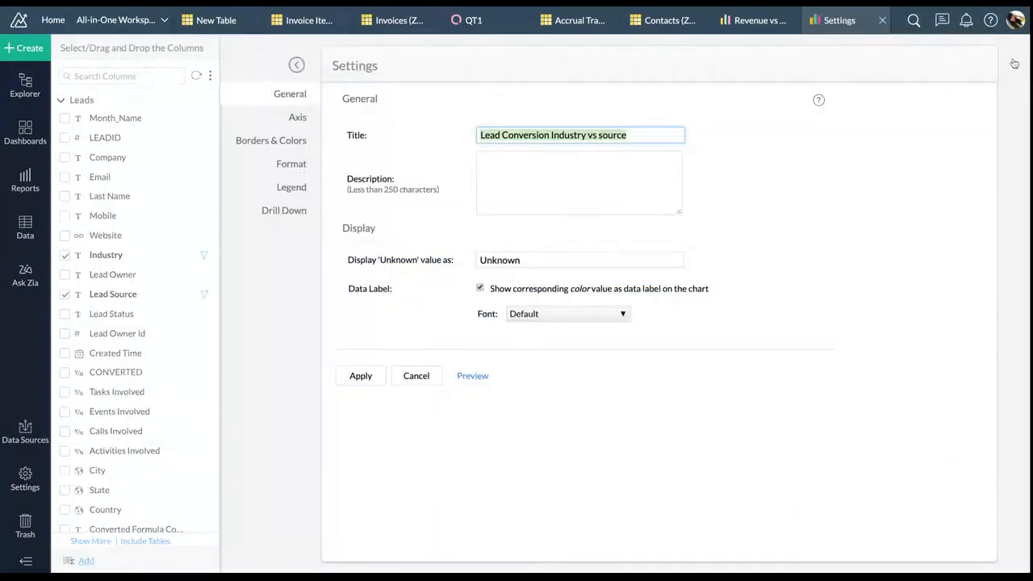
left_click(295, 119)
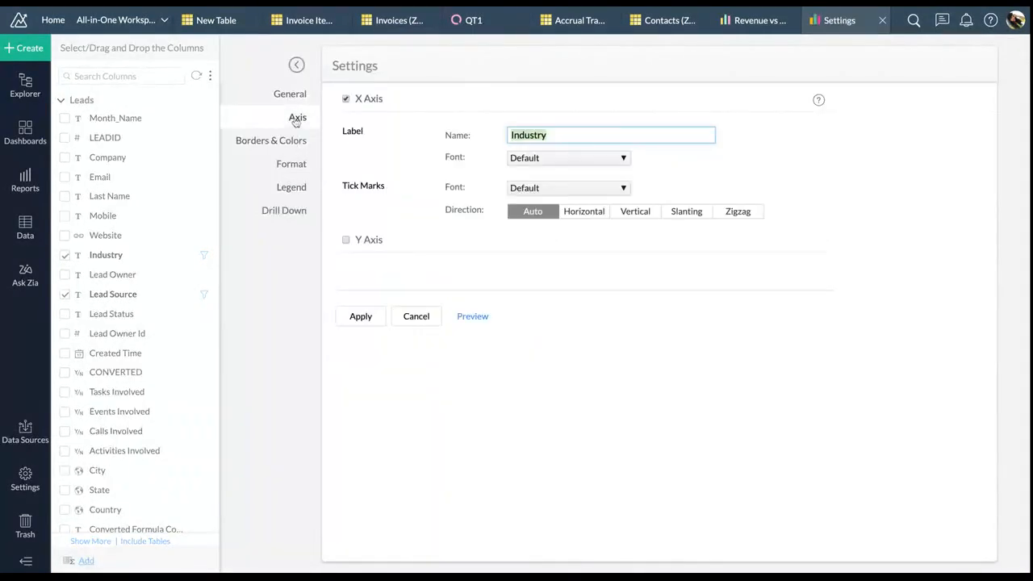
left_click(345, 240)
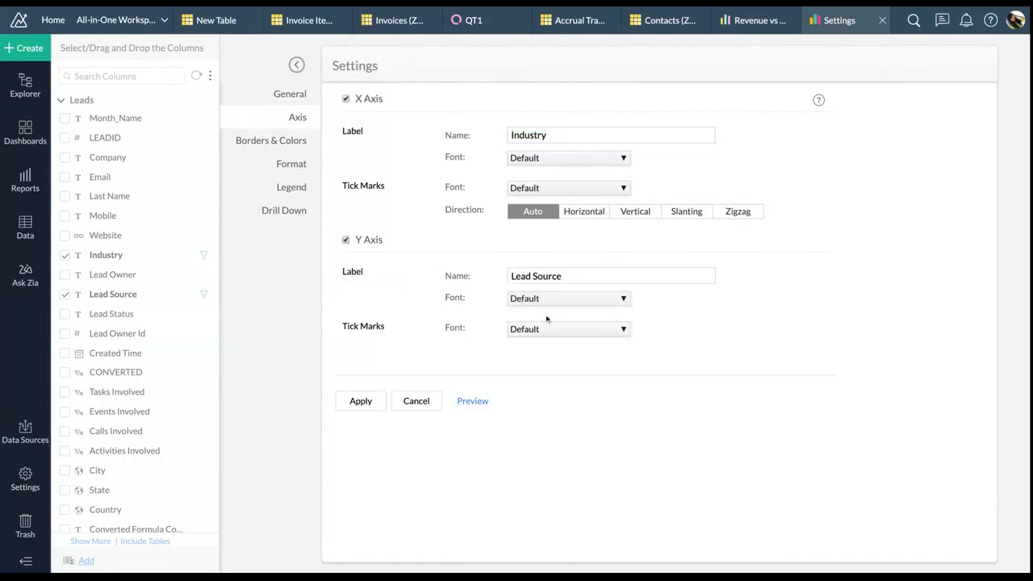
left_click(365, 401)
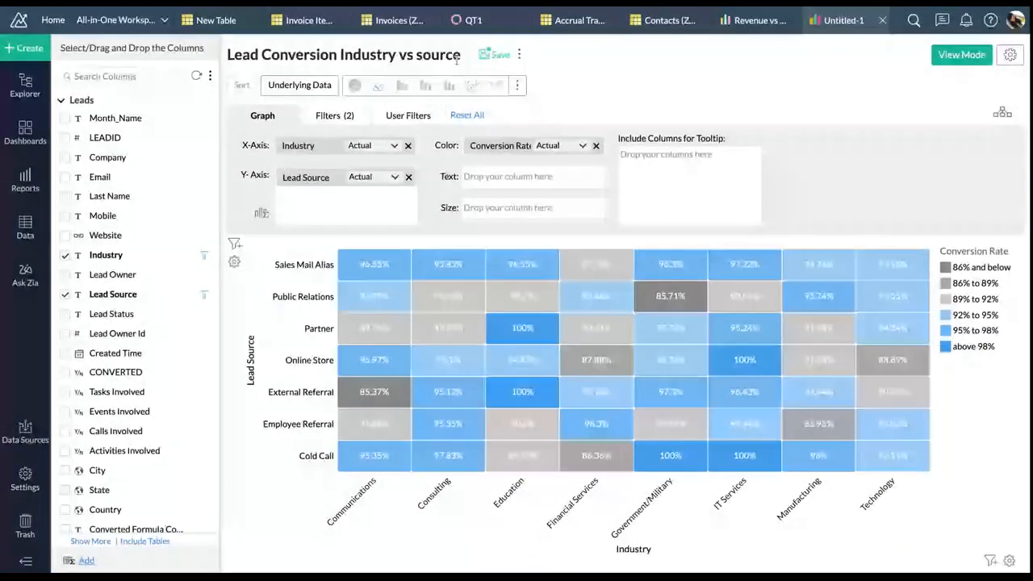
Save the heatmap as 'Lead Conversion Industry vs source' in Za1, then start a new pivot view
left_click(495, 54)
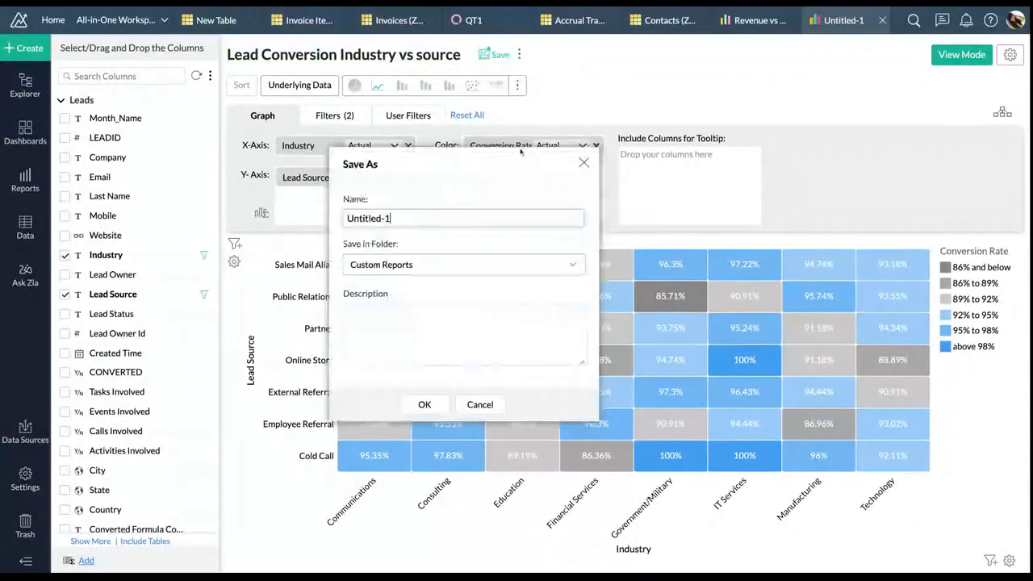
triple_click(517, 218)
key("ctrl+v")
left_click(490, 267)
scroll(468, 352, "down", 3)
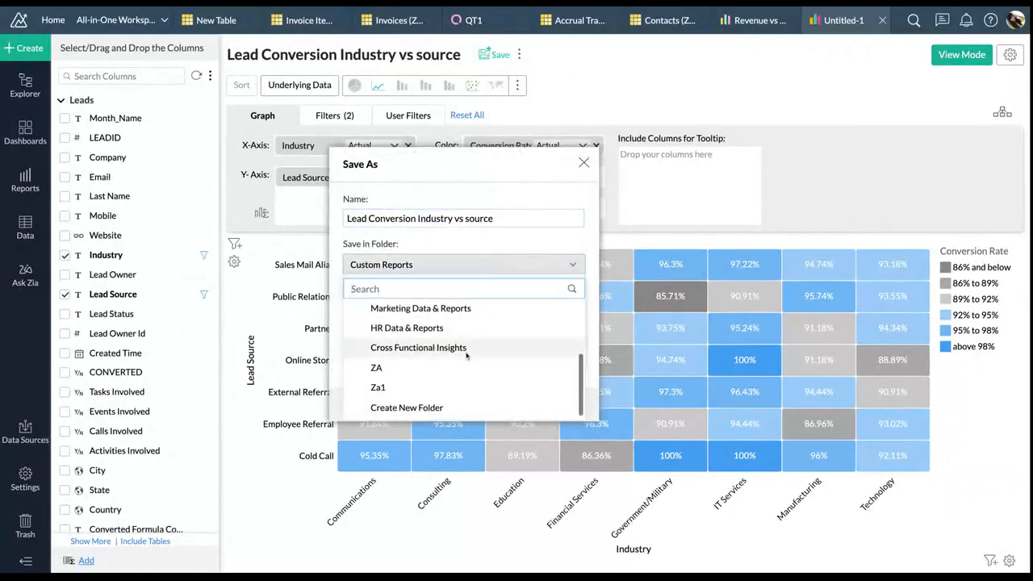
left_click(434, 395)
left_click(434, 401)
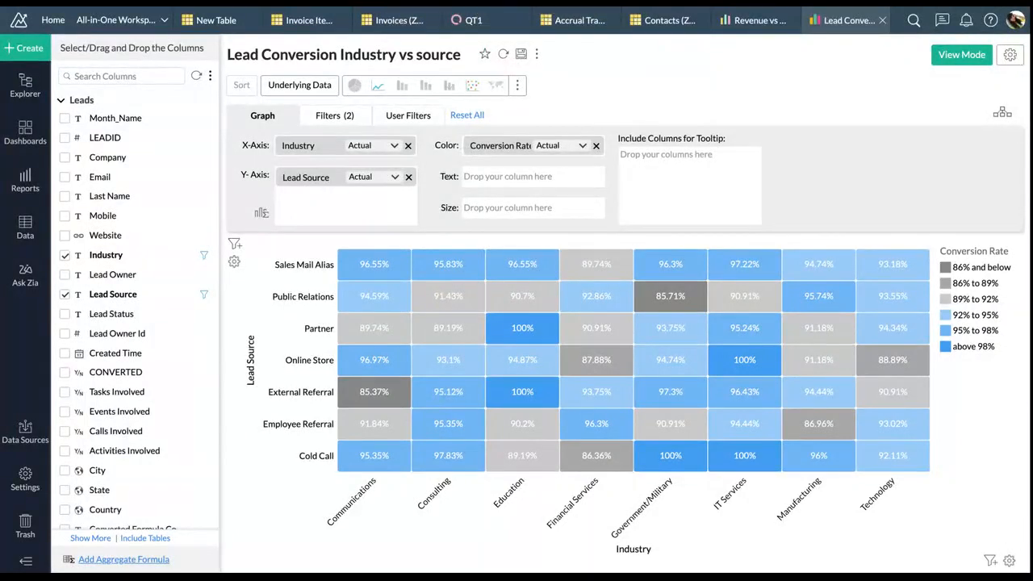
left_click(28, 50)
left_click(143, 229)
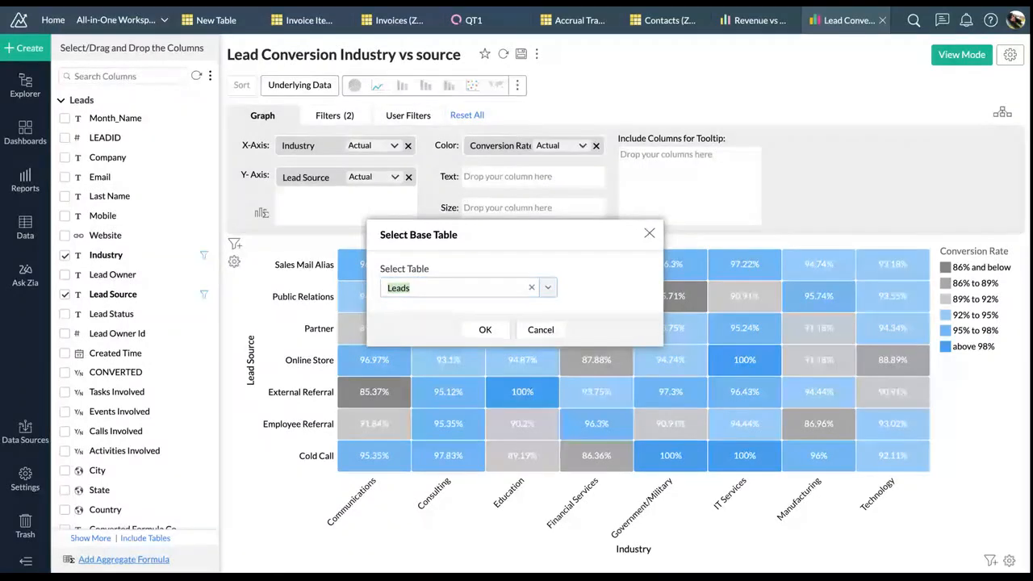
Choose Accrual Transactions as the base table for the new pivot view
left_click(547, 288)
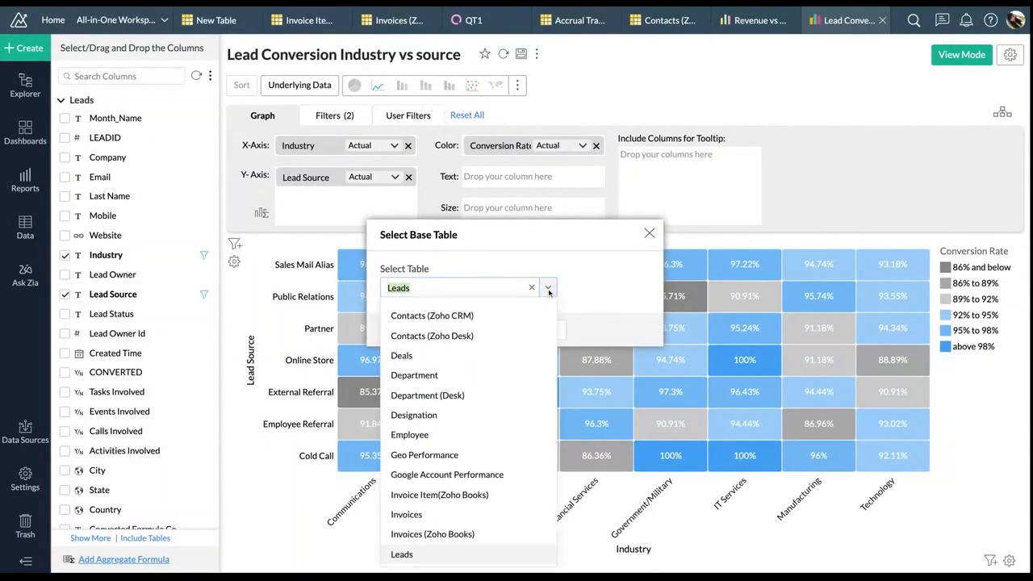
scroll(467, 379, "down", 1)
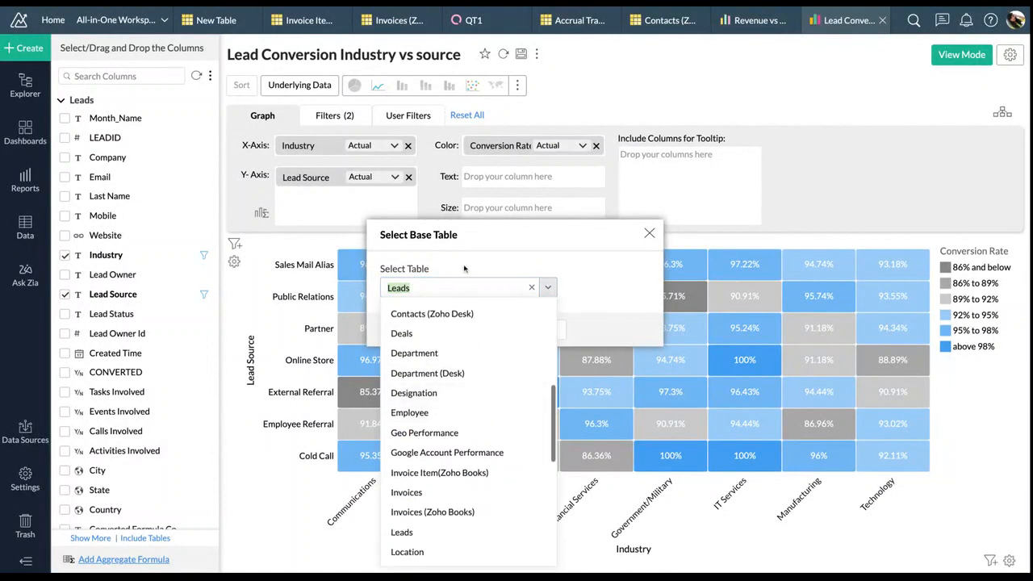
scroll(452, 387, "up", 4)
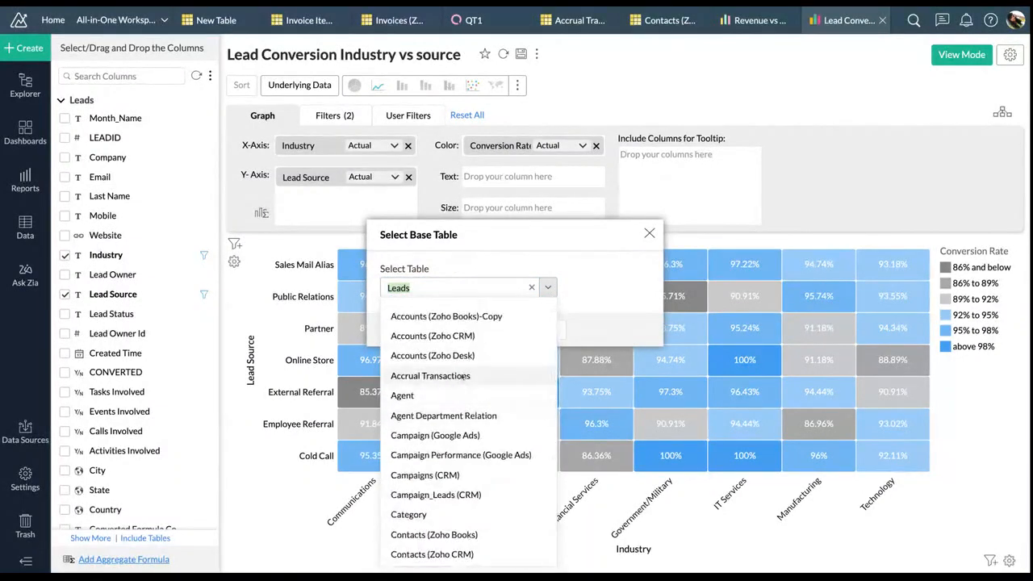
left_click(457, 375)
left_click(483, 330)
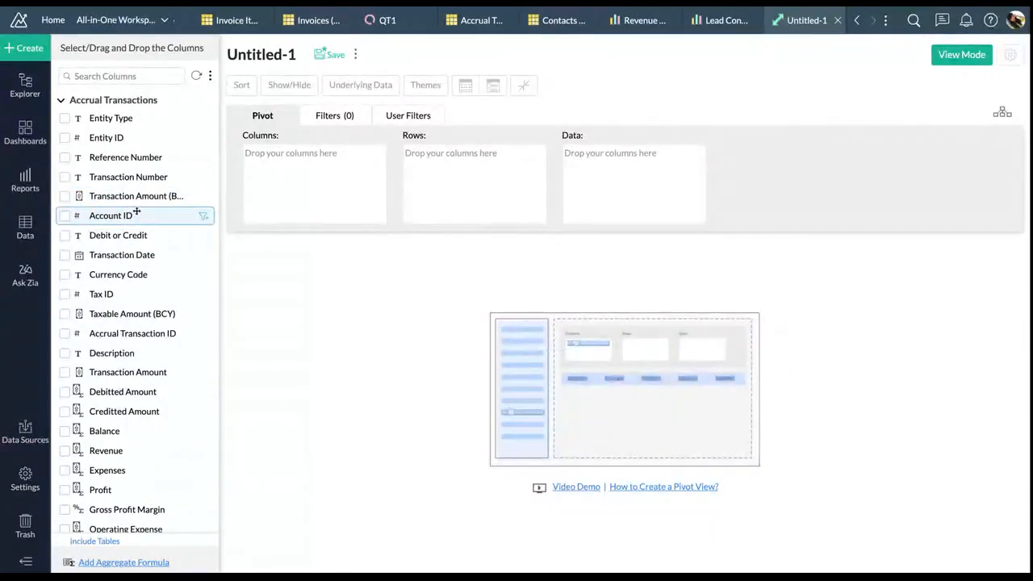
Put Transaction Date in the pivot rows, grouped by year and then month and year
left_click_drag(133, 255, 275, 169)
left_click(364, 156)
left_click(358, 180)
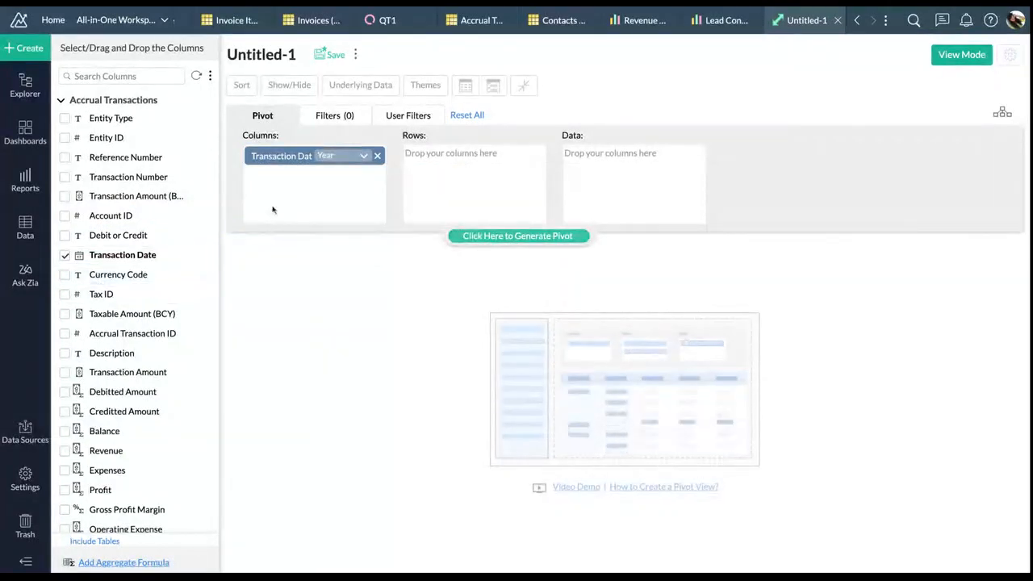
left_click(491, 237)
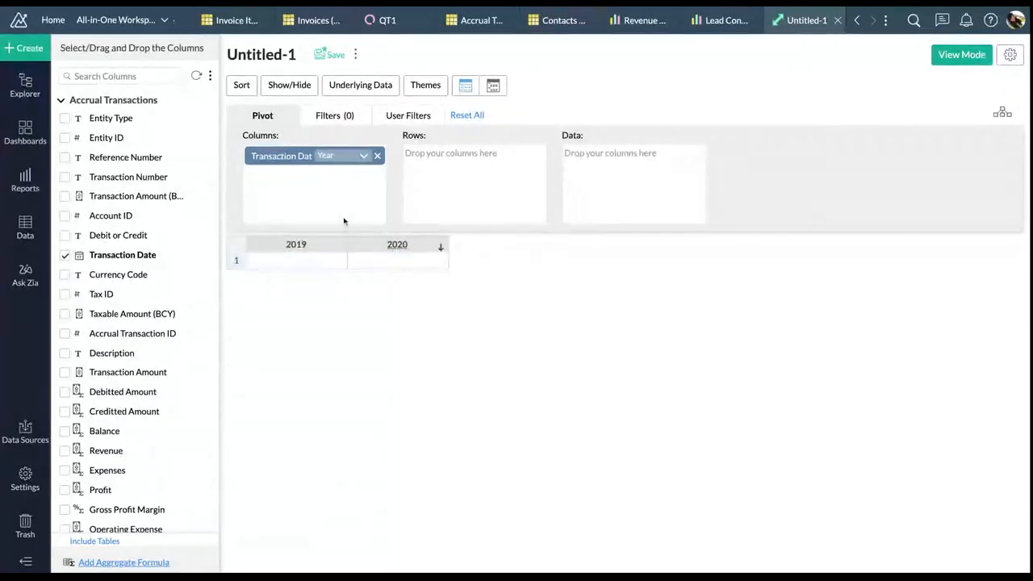
left_click_drag(287, 152, 489, 167)
left_click(493, 234)
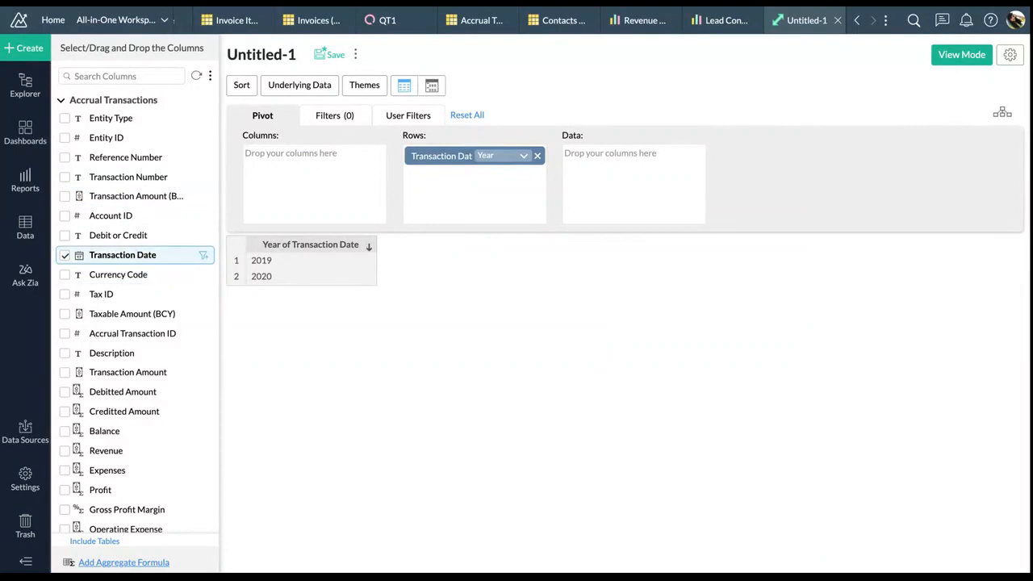
left_click_drag(122, 255, 480, 179)
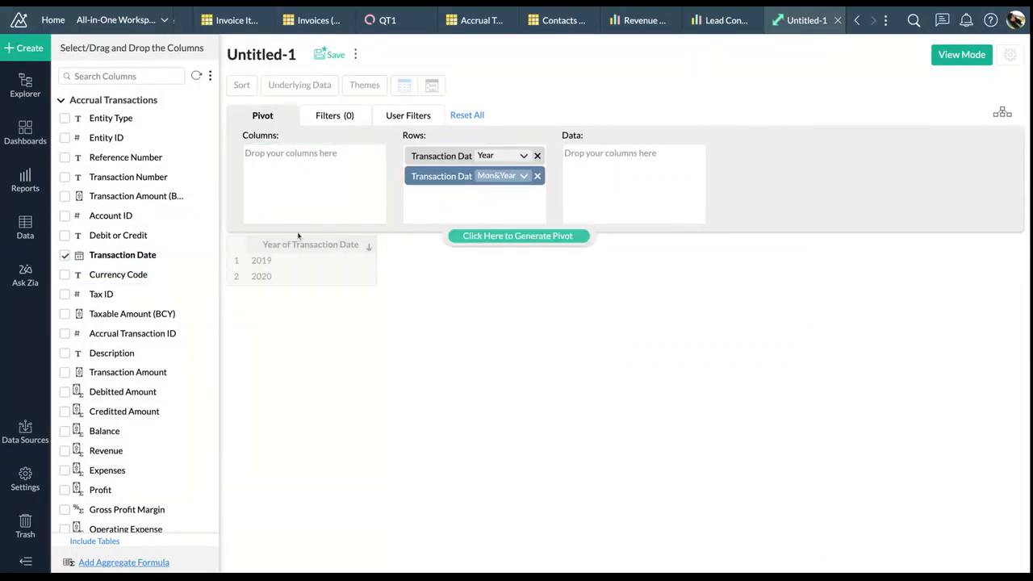
left_click(525, 235)
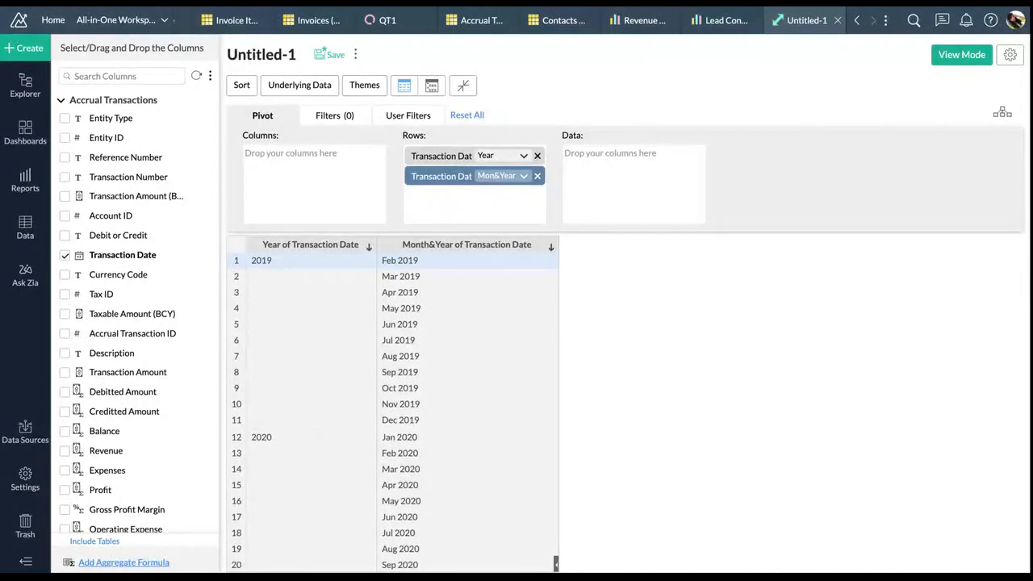
Add Revenue, Expenses, Profit and Gross Profit Margin to the pivot data
scroll(203, 334, "down", 1)
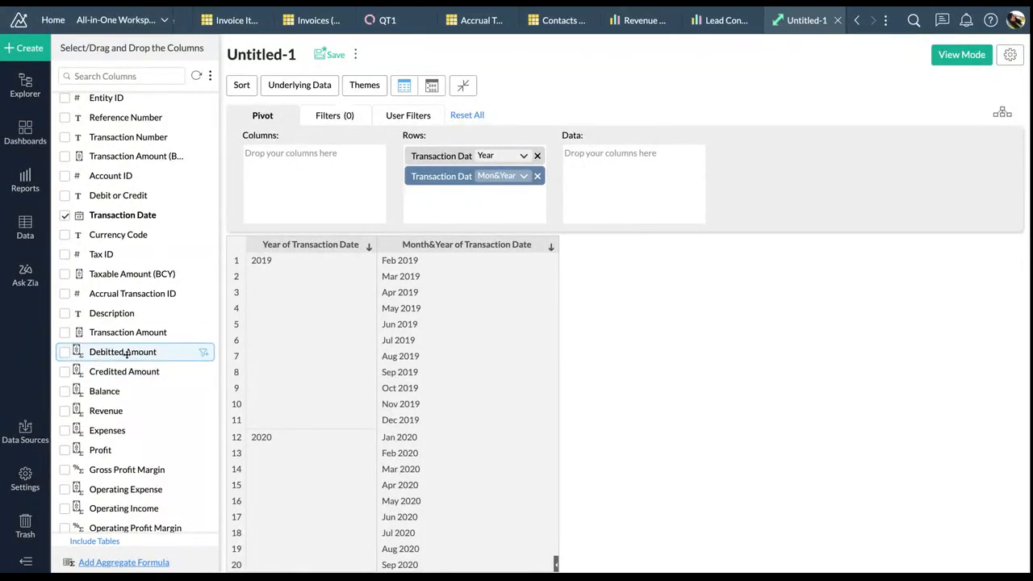
scroll(125, 363, "down", 1)
left_click_drag(106, 384, 662, 190)
left_click_drag(124, 402, 678, 186)
left_click_drag(101, 422, 592, 201)
left_click_drag(129, 446, 637, 213)
scroll(120, 459, "down", 2)
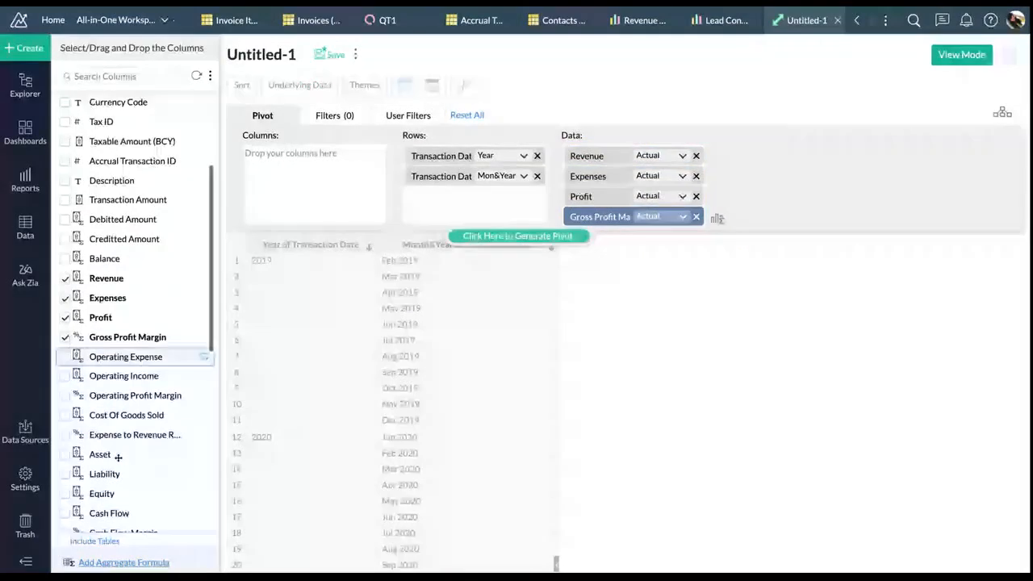
scroll(121, 419, "down", 2)
scroll(125, 363, "down", 3)
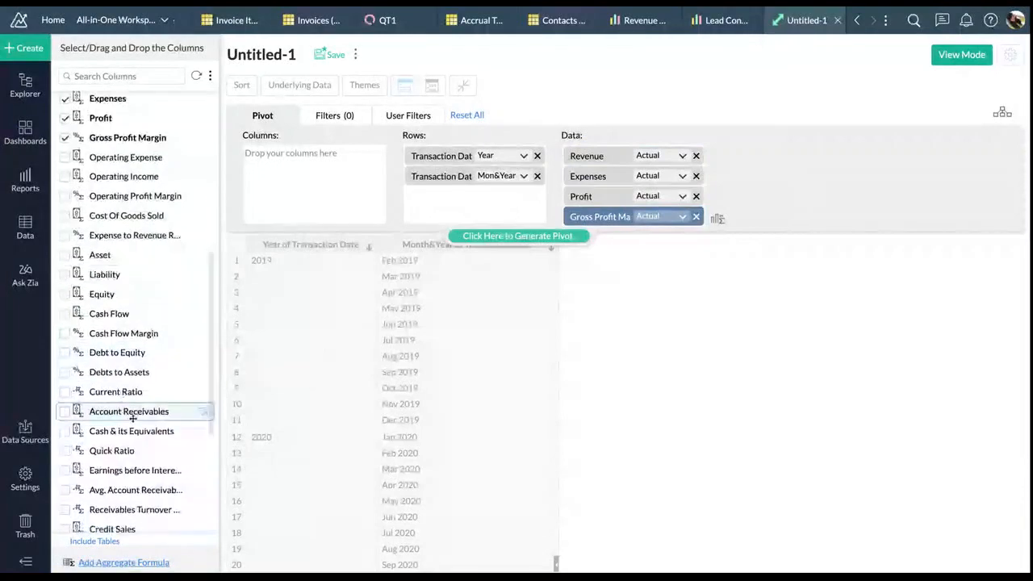
scroll(133, 417, "down", 3)
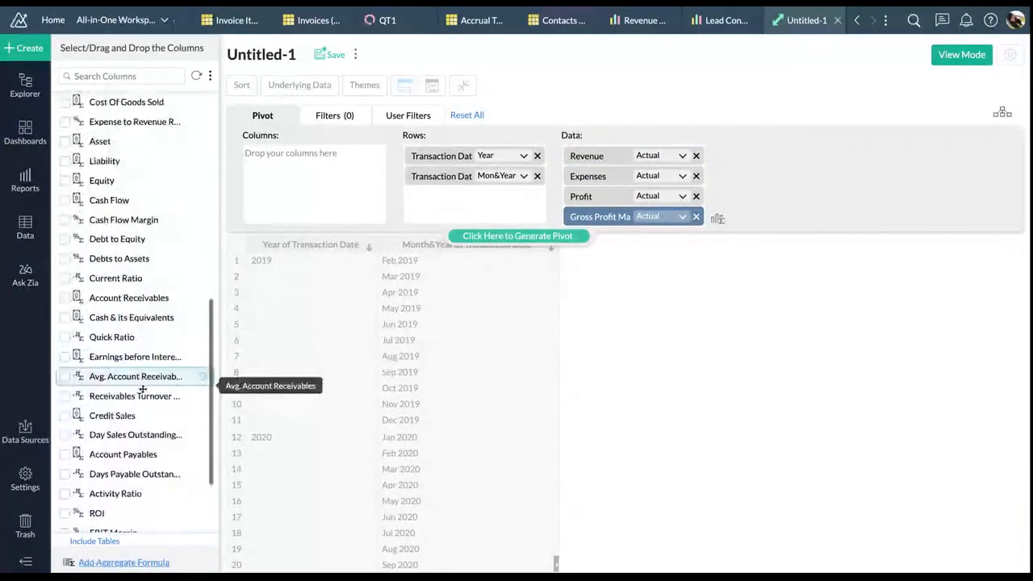
scroll(142, 391, "down", 3)
Add Day Sales Outstanding and Days Payable Outstanding to the pivot data
left_click(129, 75)
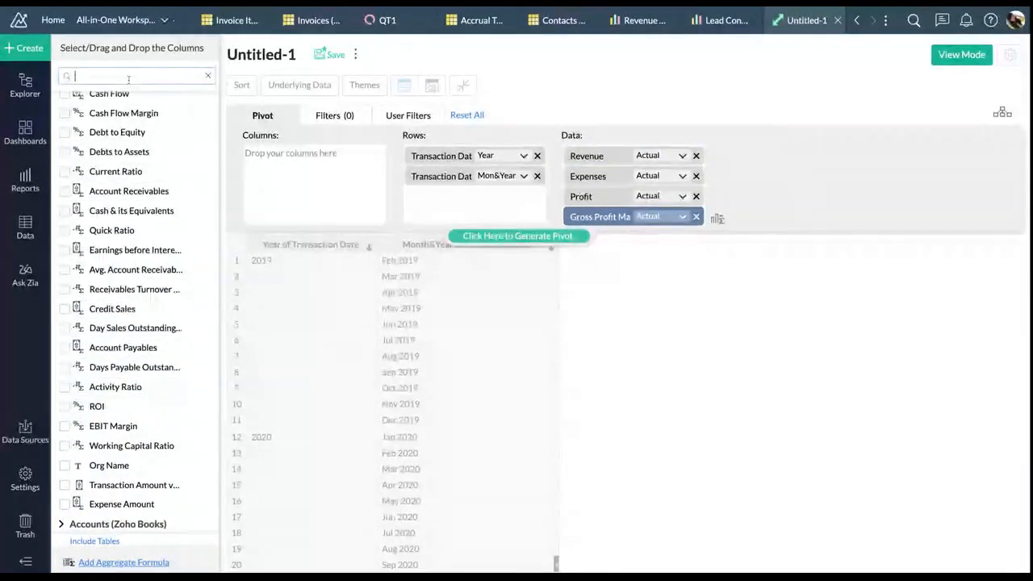
type("ds")
left_click_drag(136, 154, 637, 228)
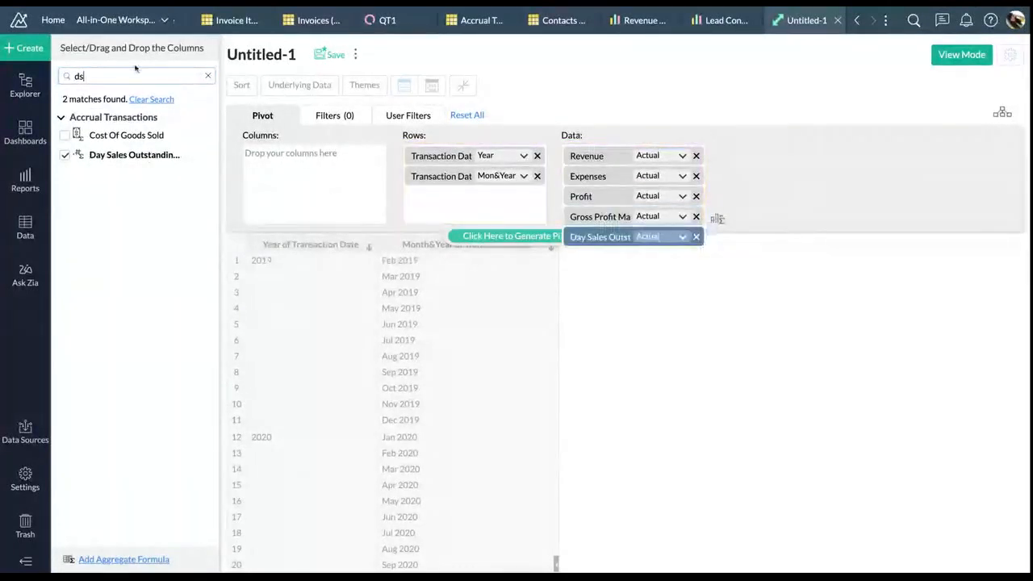
key("BackSpace")
type("p")
left_click_drag(122, 137, 589, 238)
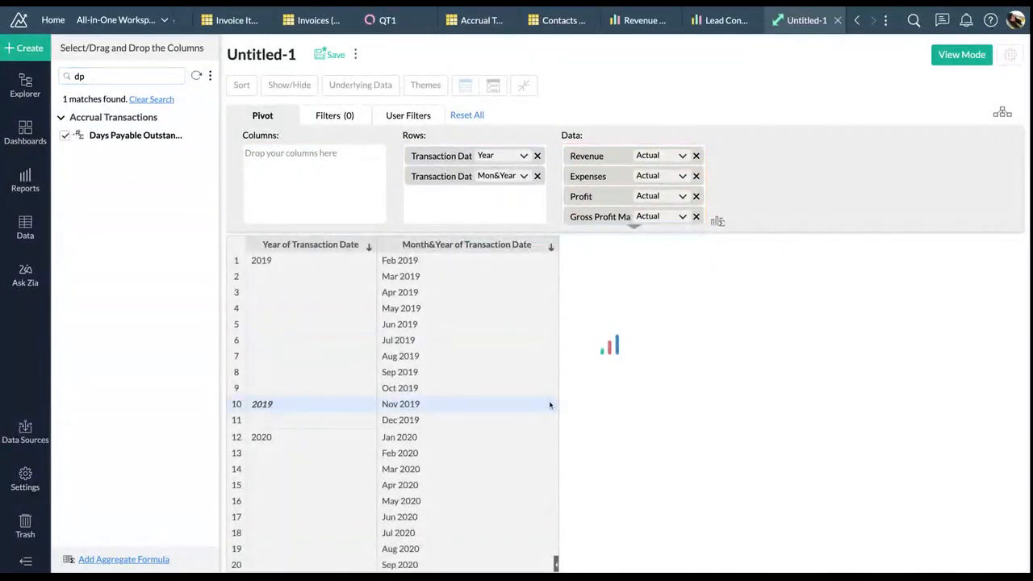
Review the aggregation options for Expenses and Days Payable Outstanding without changing them
left_click(673, 178)
left_click(674, 177)
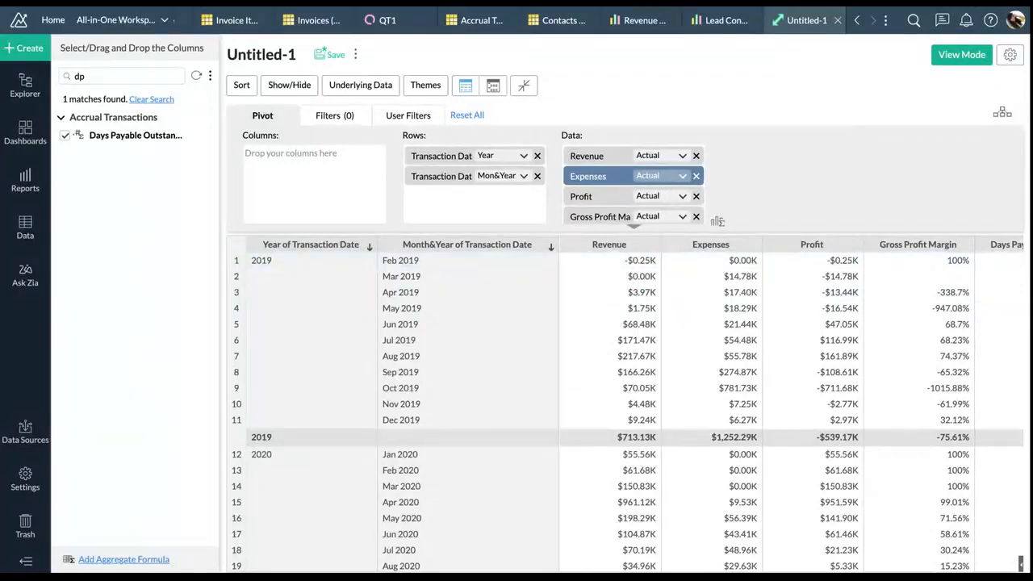
left_click(682, 176)
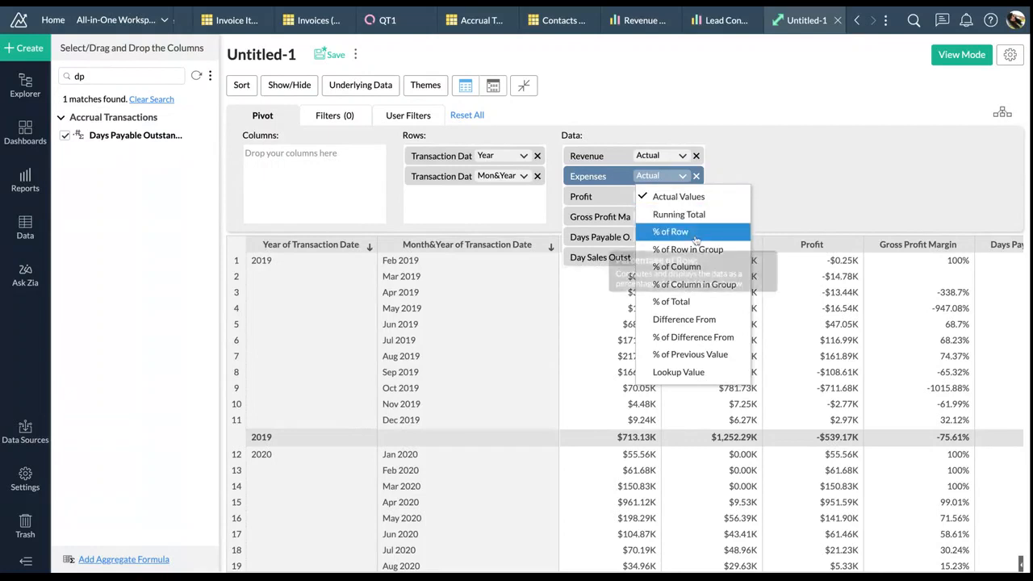
left_click(760, 171)
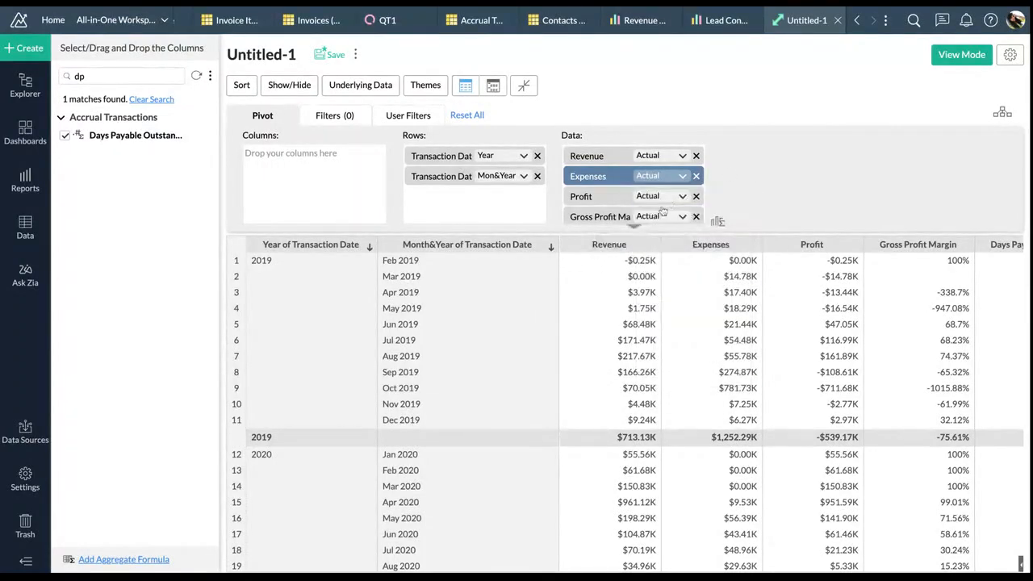
scroll(662, 211, "down", 2)
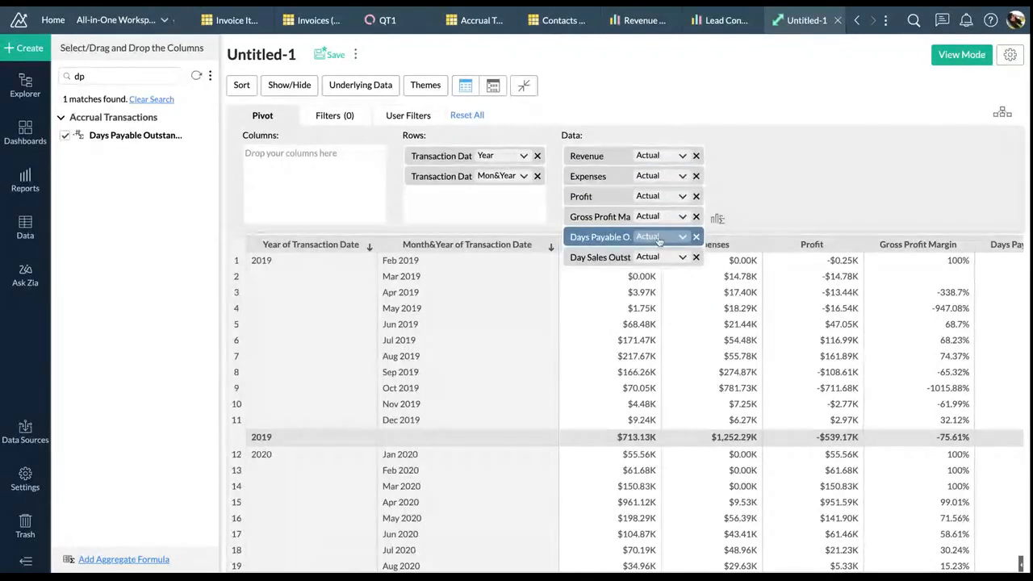
left_click(669, 236)
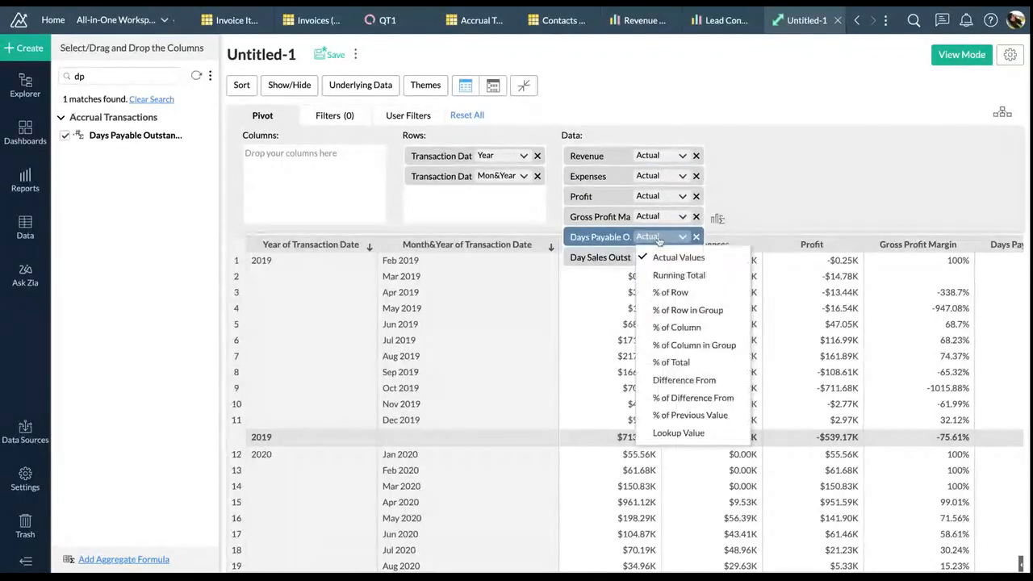
left_click(783, 149)
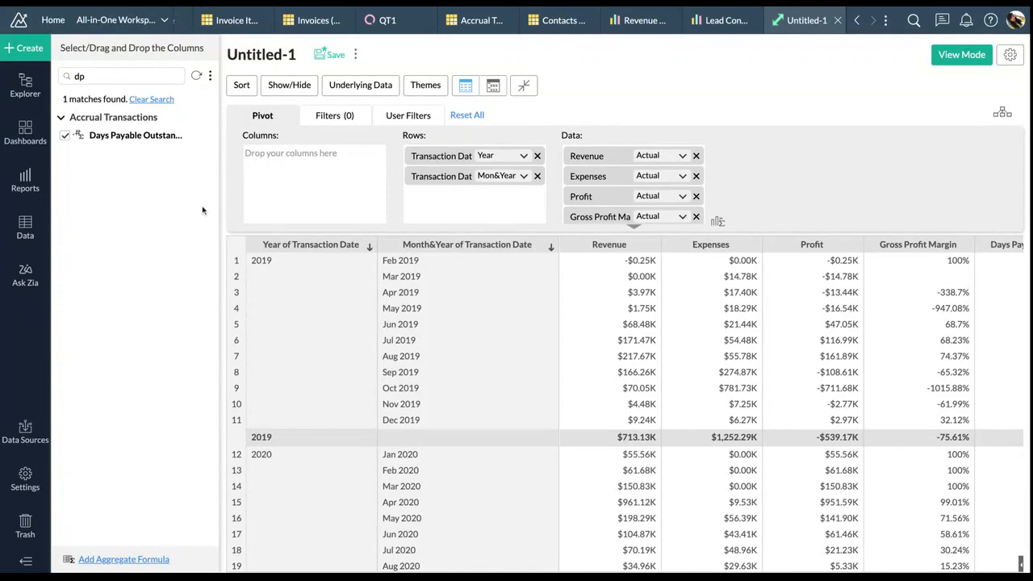
Add Transaction Date as a report filter on the pivot
left_click(336, 121)
left_click(134, 75)
key("BackSpace")
key("BackSpace")
left_click_drag(123, 254, 282, 174)
Set a relative Transaction Date filter for the Last 12 Month(s), covering Dec 2019 to Nov 2020
left_click(363, 158)
left_click(358, 213)
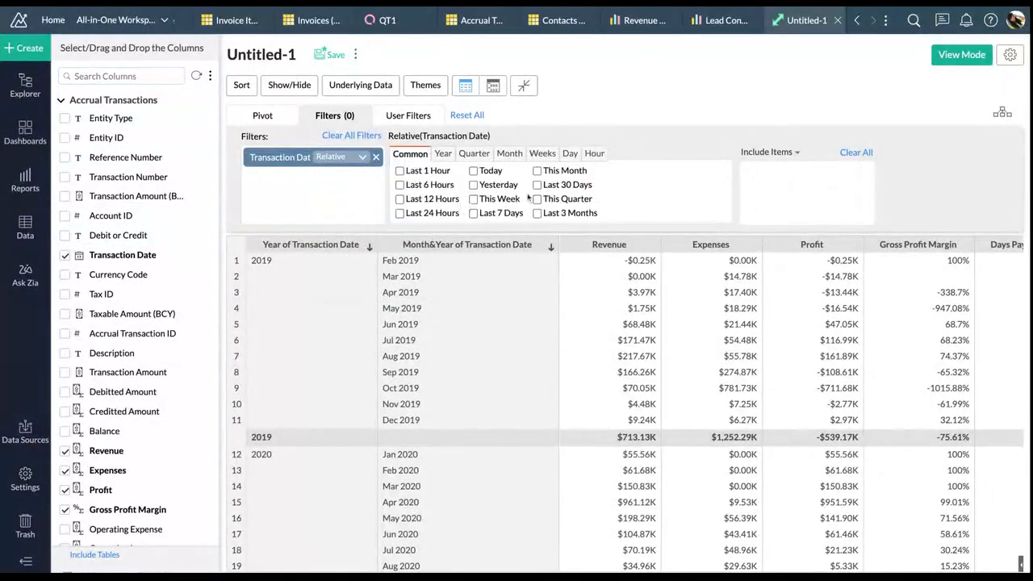
left_click(509, 154)
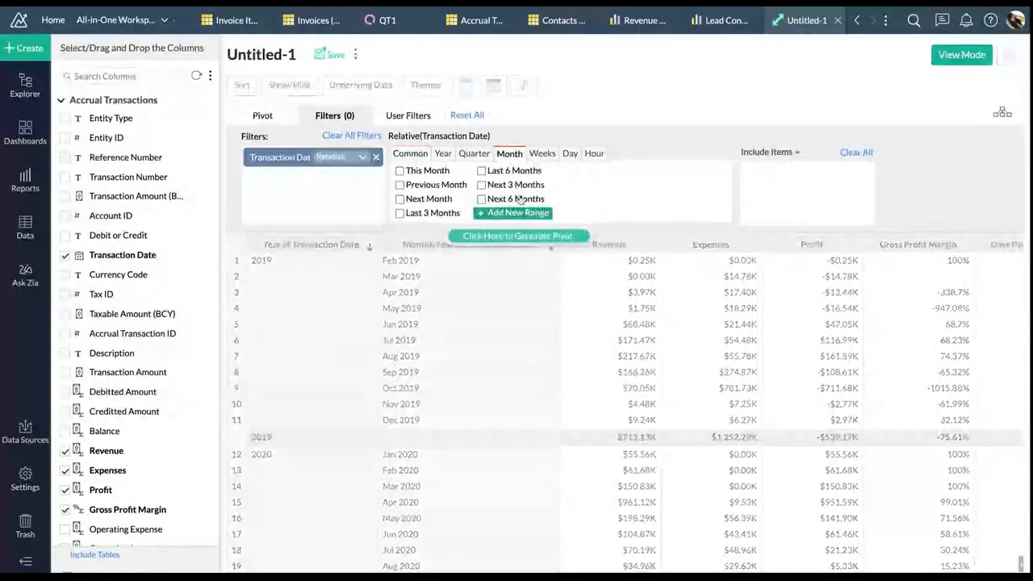
left_click(513, 212)
left_click(426, 299)
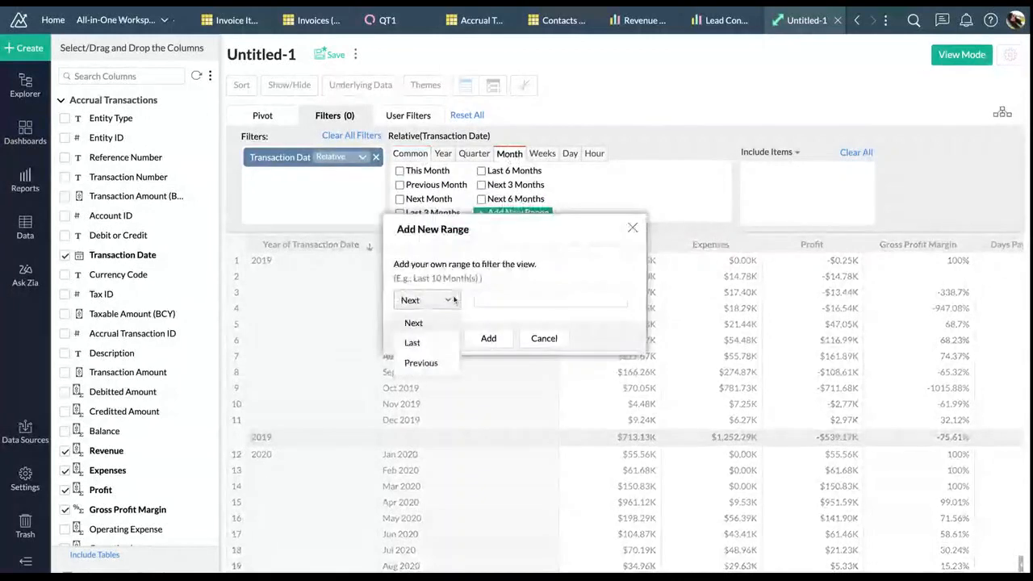
left_click(440, 343)
left_click(491, 299)
type("12")
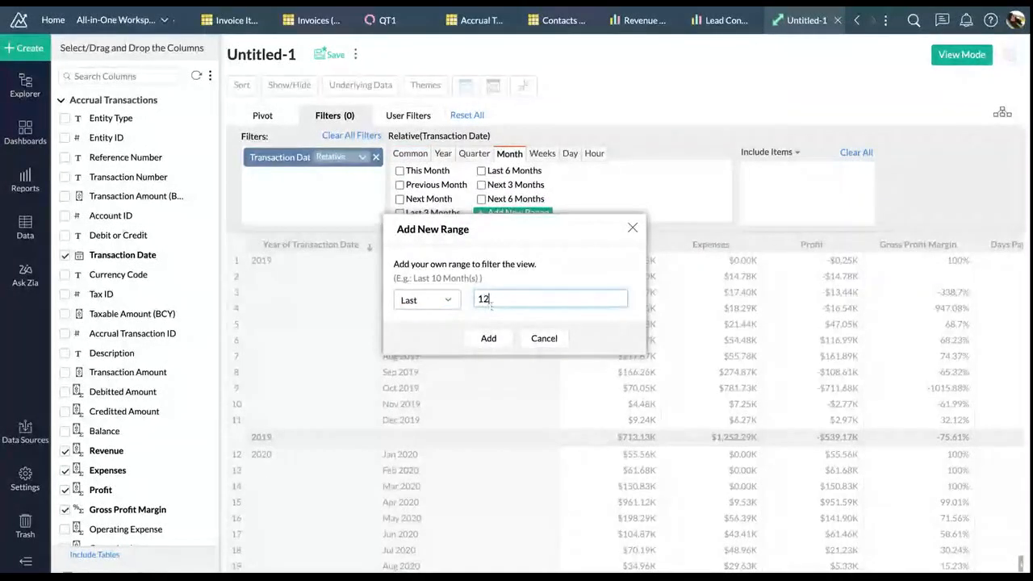
left_click(488, 338)
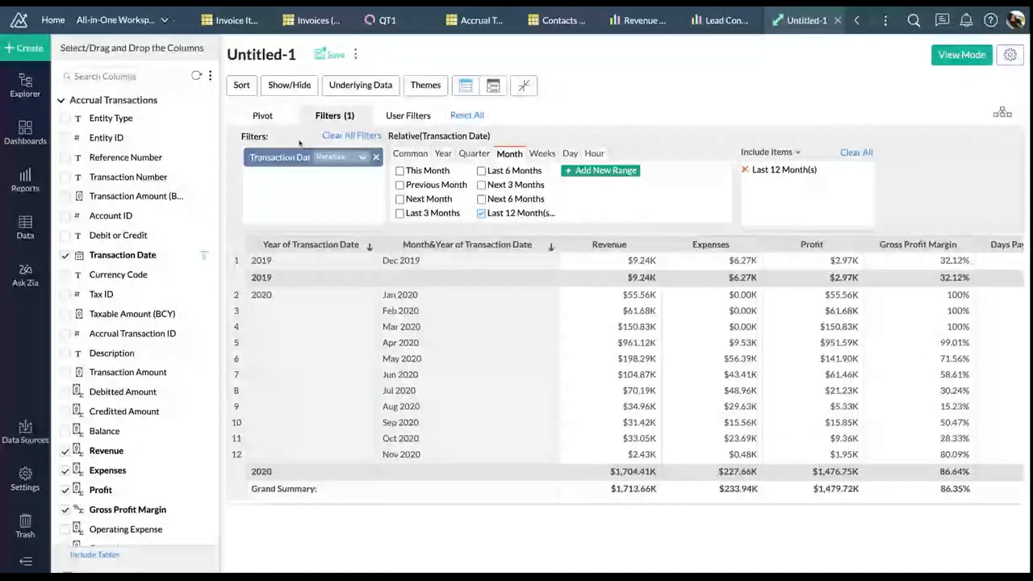
left_click(262, 115)
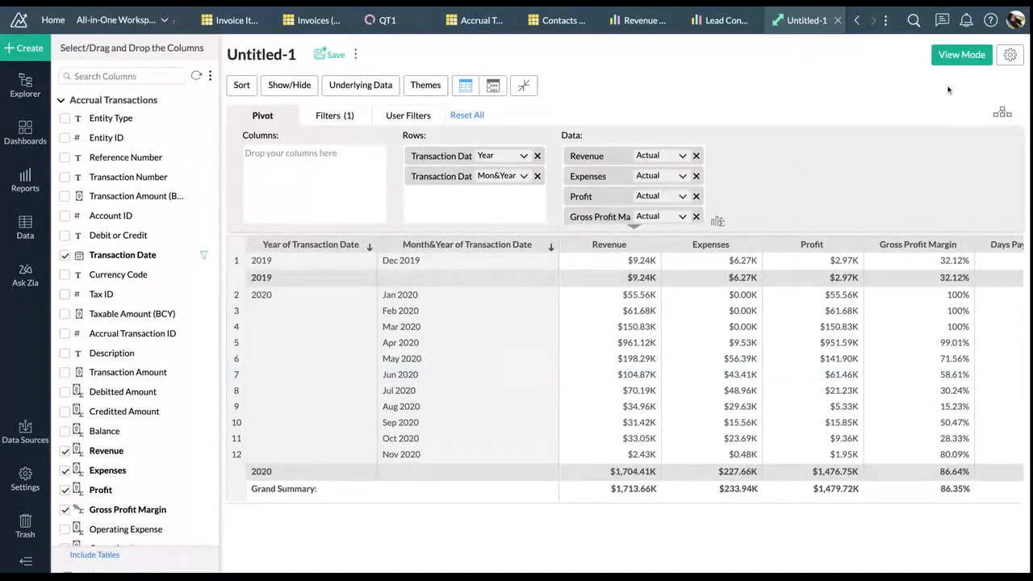
Preview the report in View Mode and check the cell options on the Profit column
left_click(961, 54)
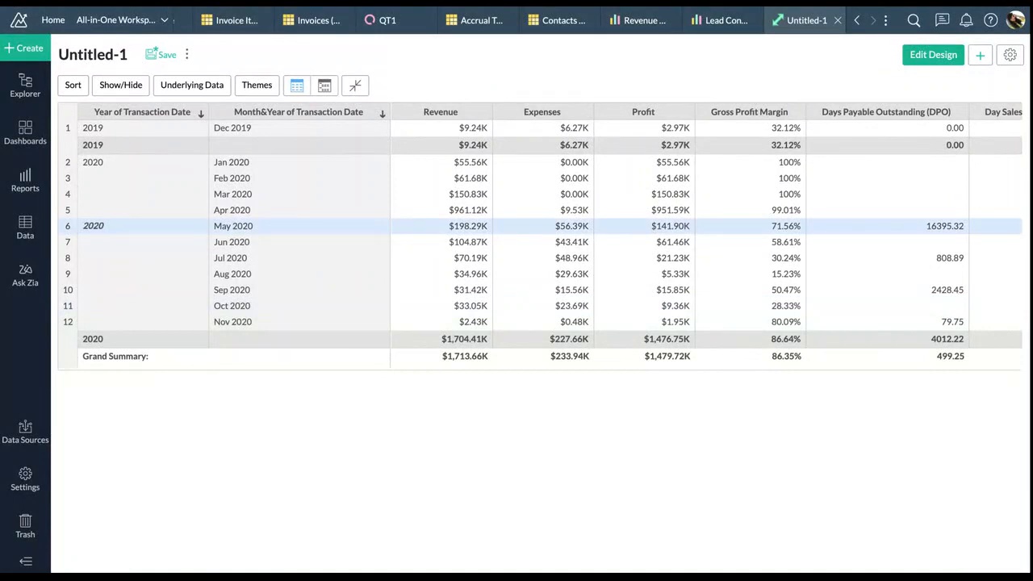
right_click(635, 227)
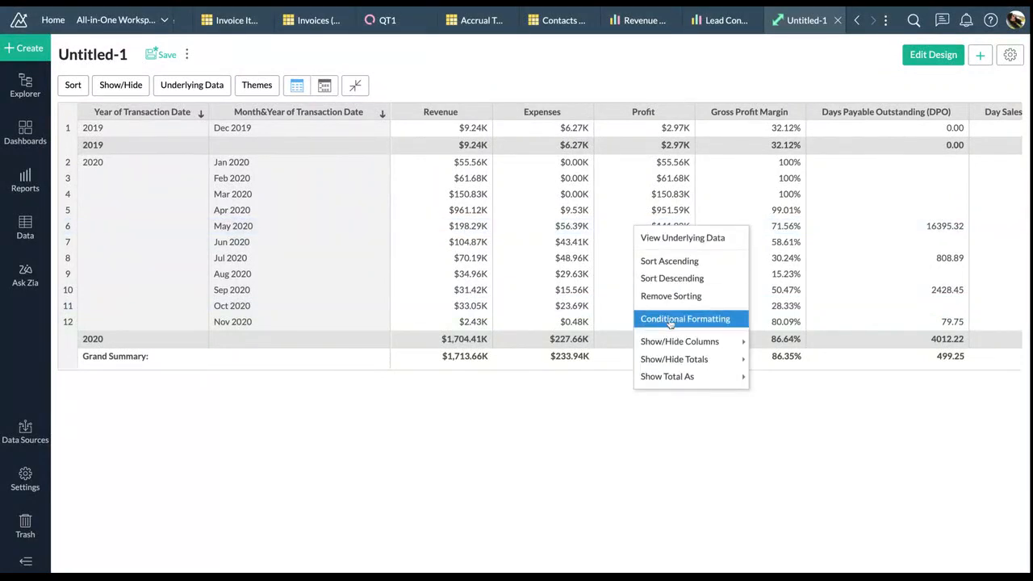
left_click(626, 425)
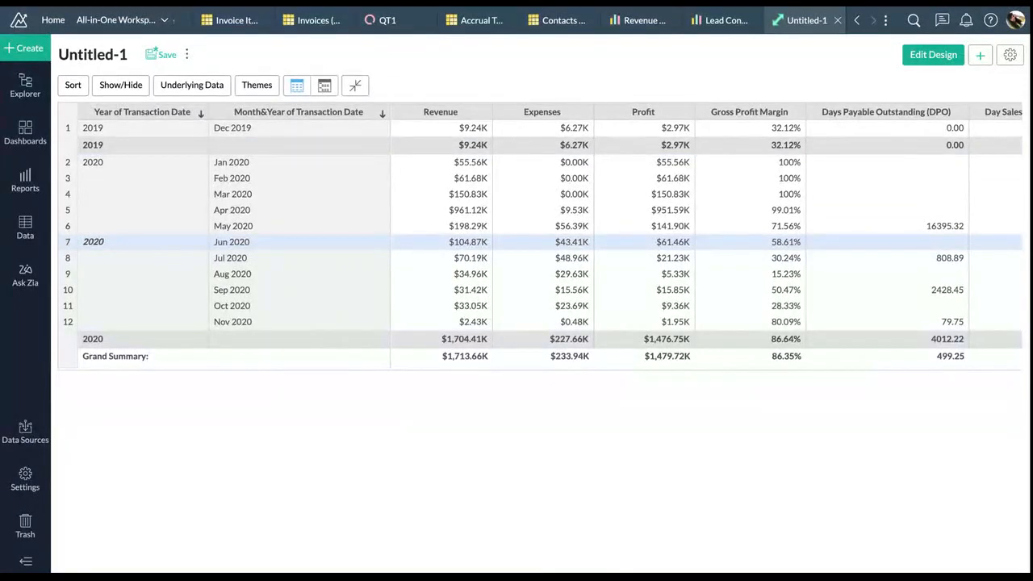
right_click(630, 217)
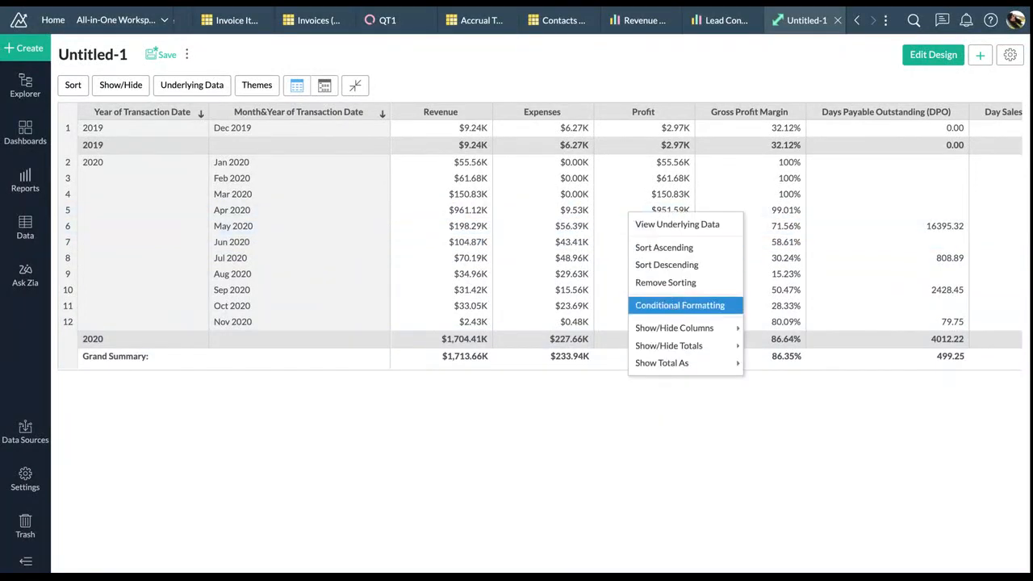
left_click(626, 427)
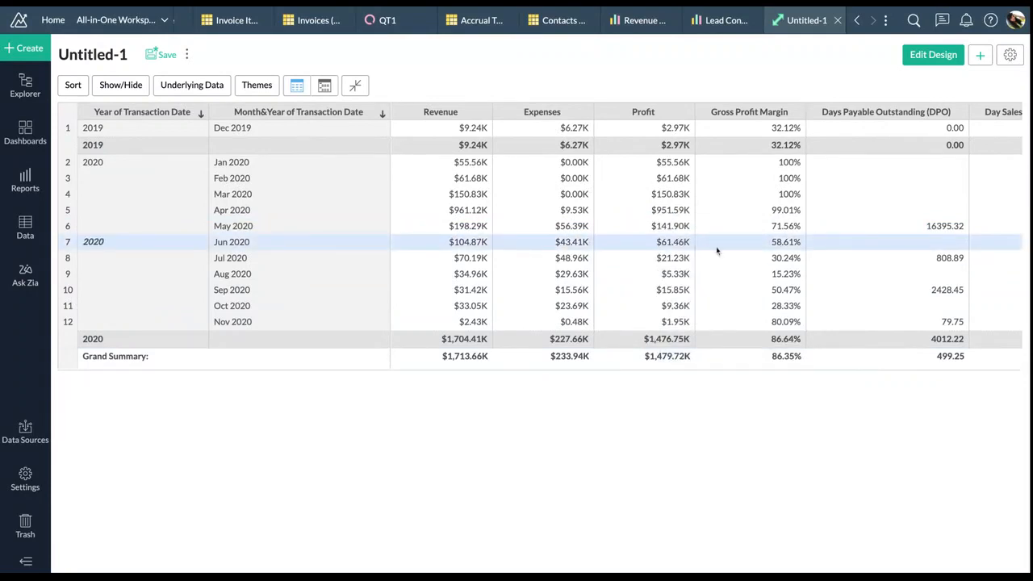
Start conditional formatting from a Gross Profit Margin cell
scroll(717, 250, "right", 3)
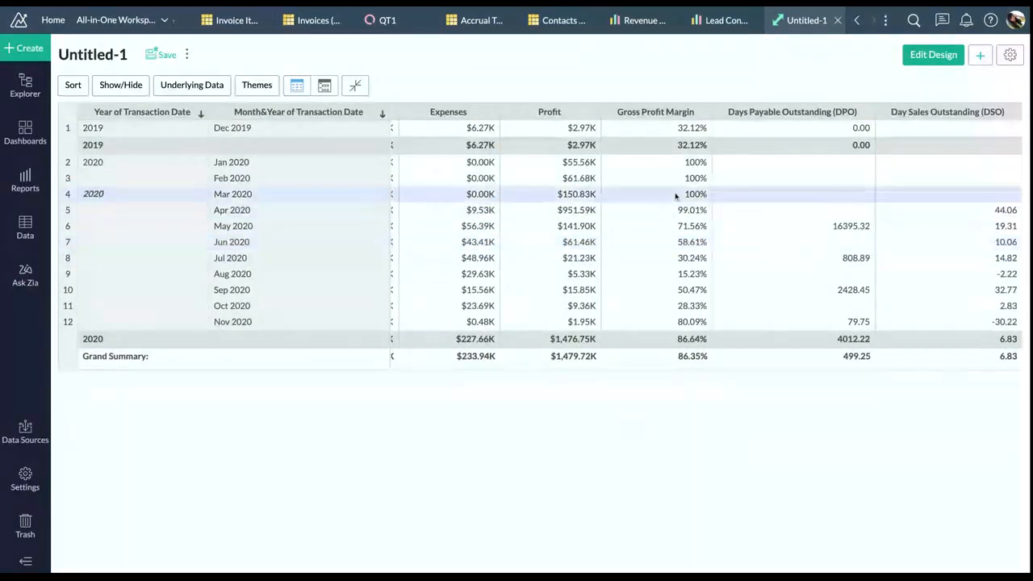
right_click(632, 230)
left_click(680, 316)
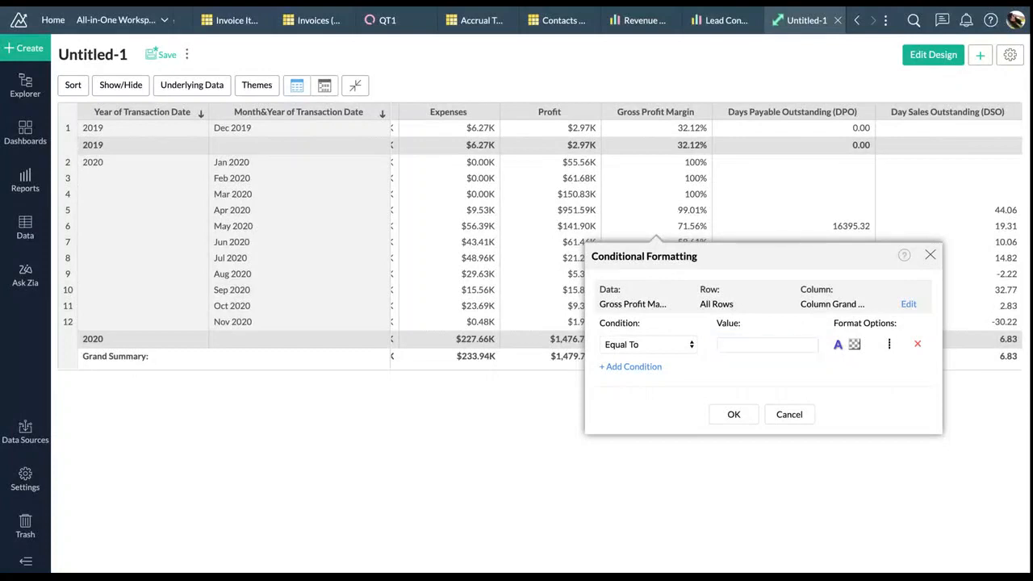
Add a condition for Gross Profit Margin >= 90 with a green fill and a green up-triangle icon
left_click(696, 370)
left_click(752, 346)
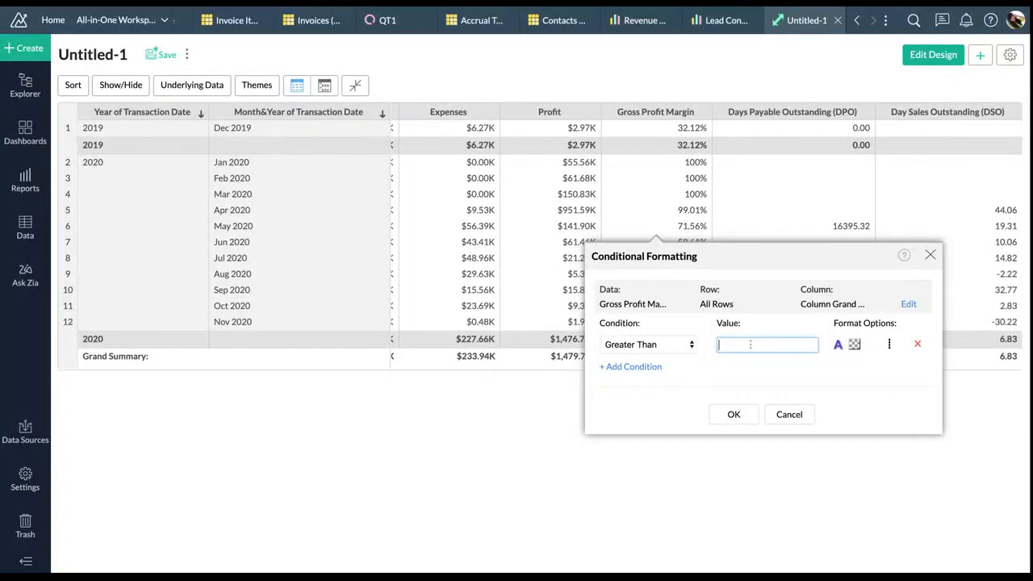
left_click(669, 346)
left_click(697, 357)
type("90")
left_click(854, 345)
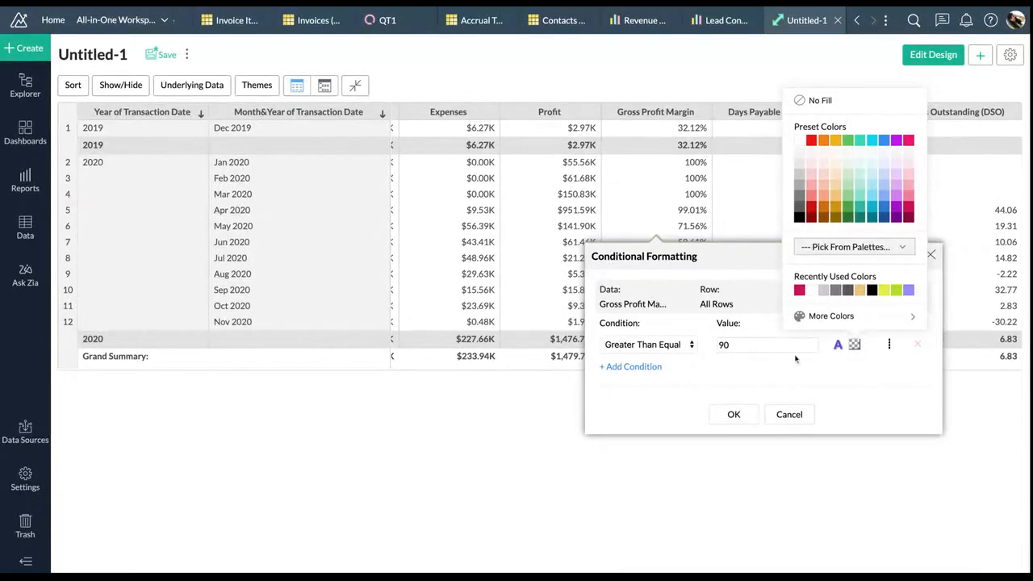
left_click(847, 196)
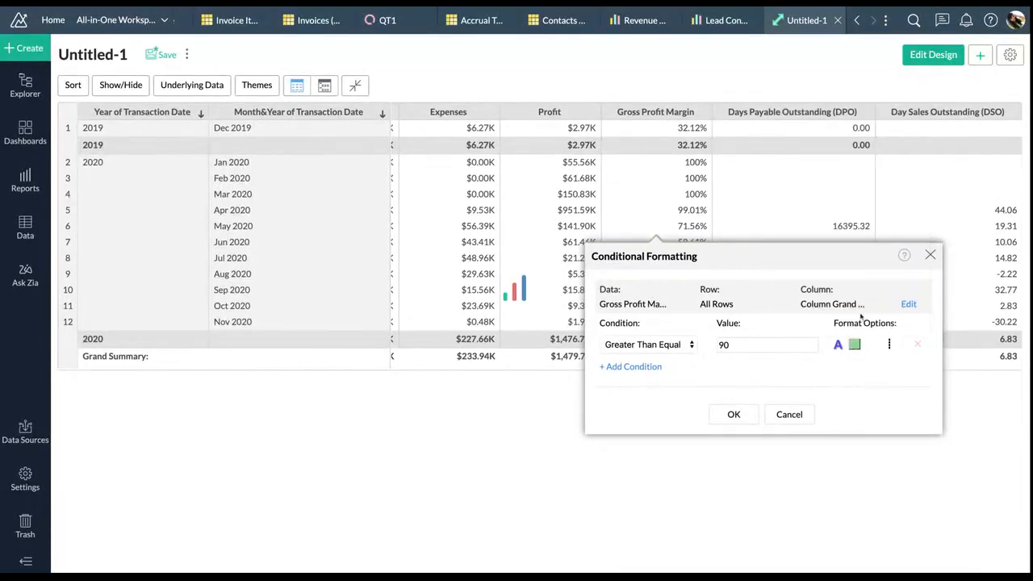
left_click(854, 344)
left_click(849, 289)
left_click(888, 345)
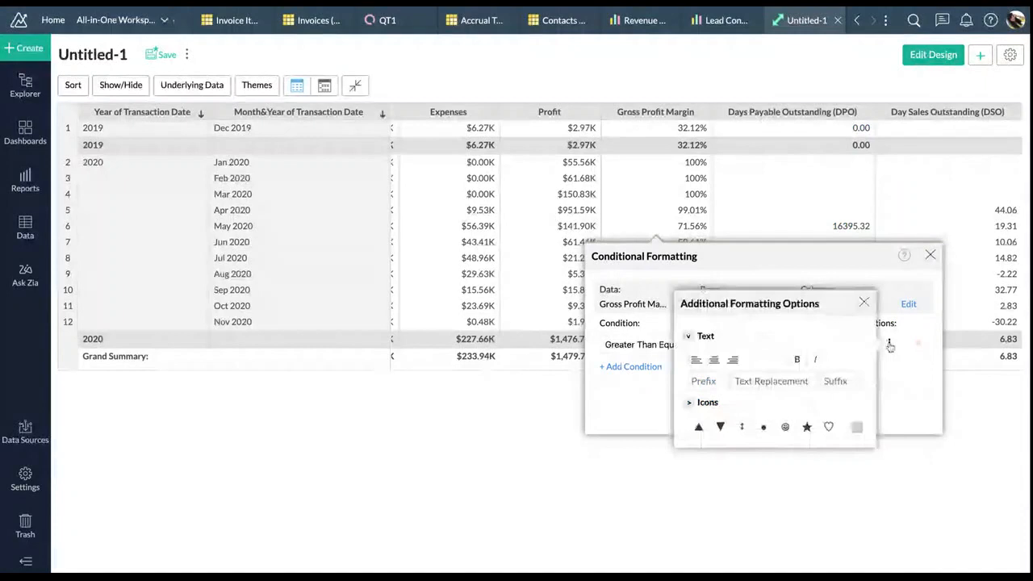
left_click(699, 426)
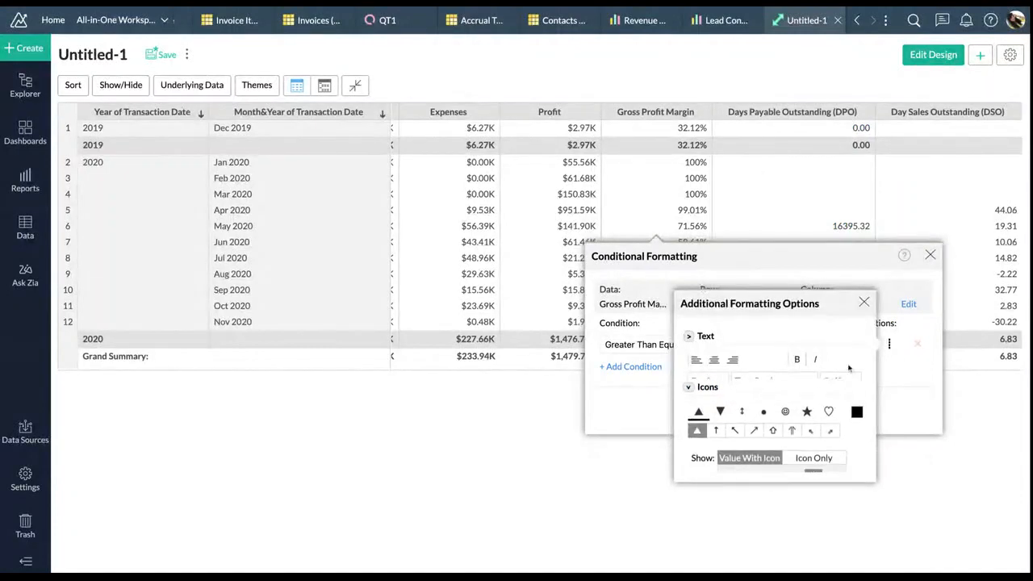
left_click(857, 405)
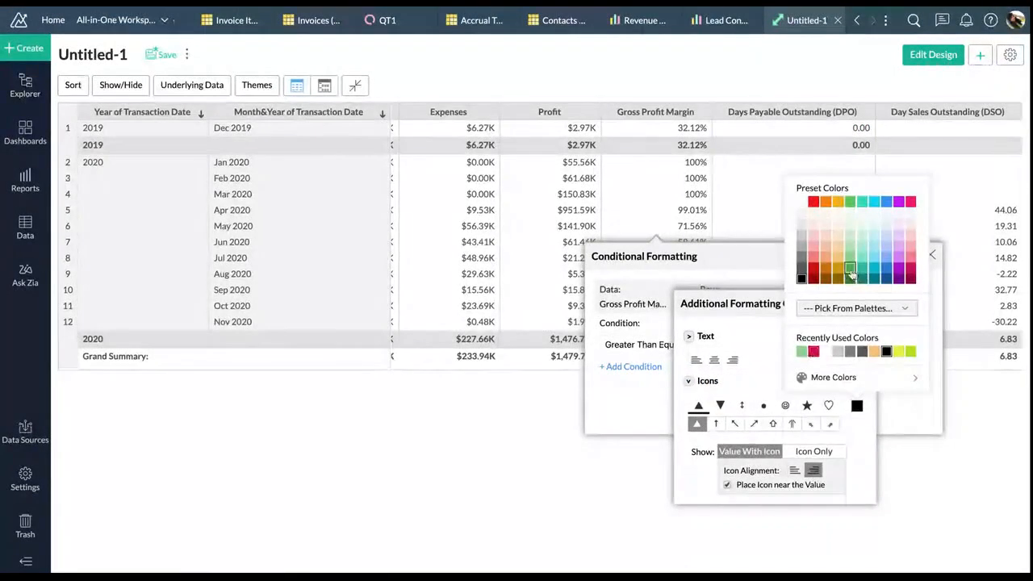
left_click(802, 352)
left_click(863, 302)
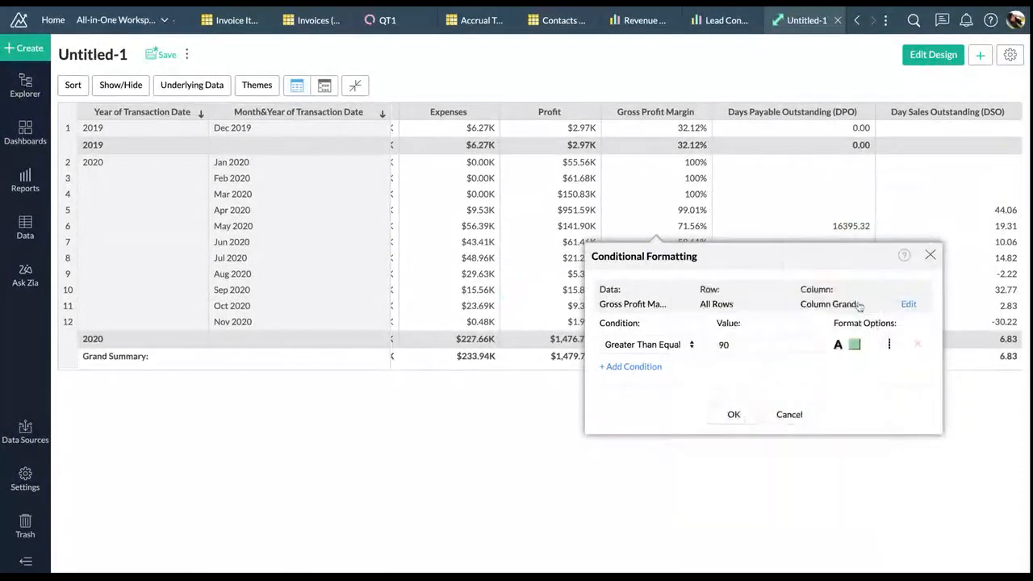
Add a condition for margins below 90 with pink fill, dark text and a red down-triangle, then apply
left_click(646, 367)
left_click(737, 370)
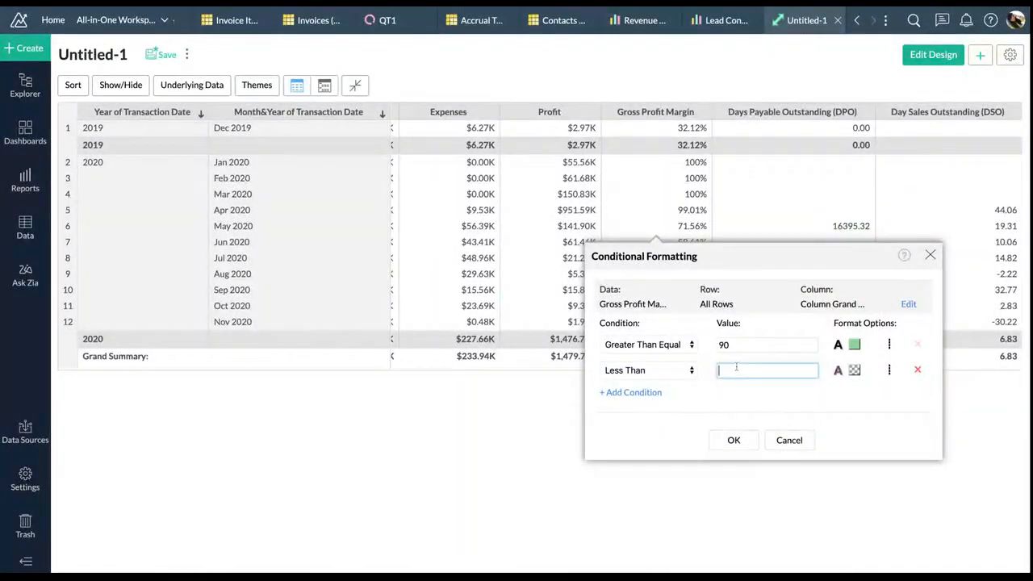
type("90")
left_click(854, 369)
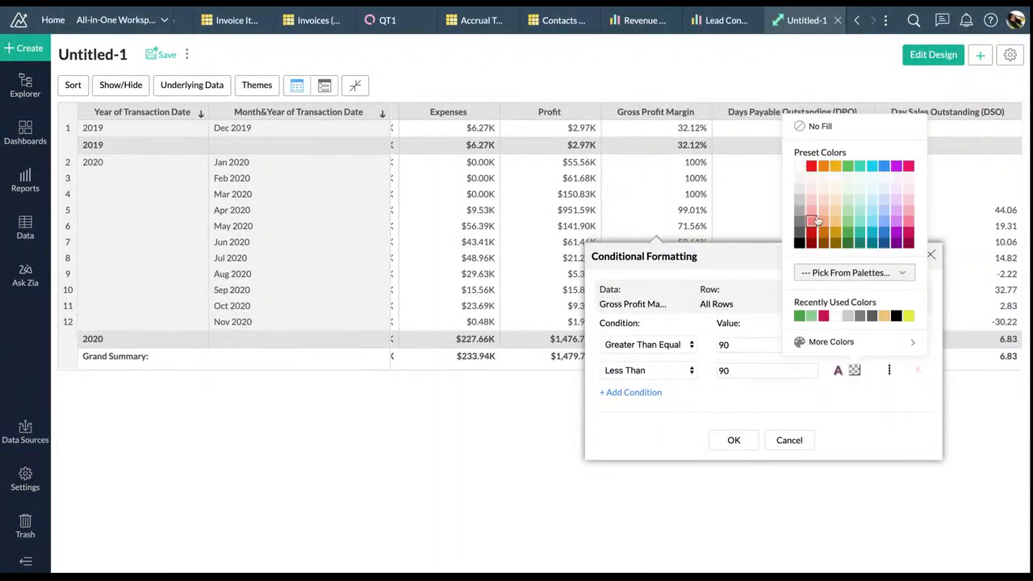
left_click(822, 220)
left_click(838, 371)
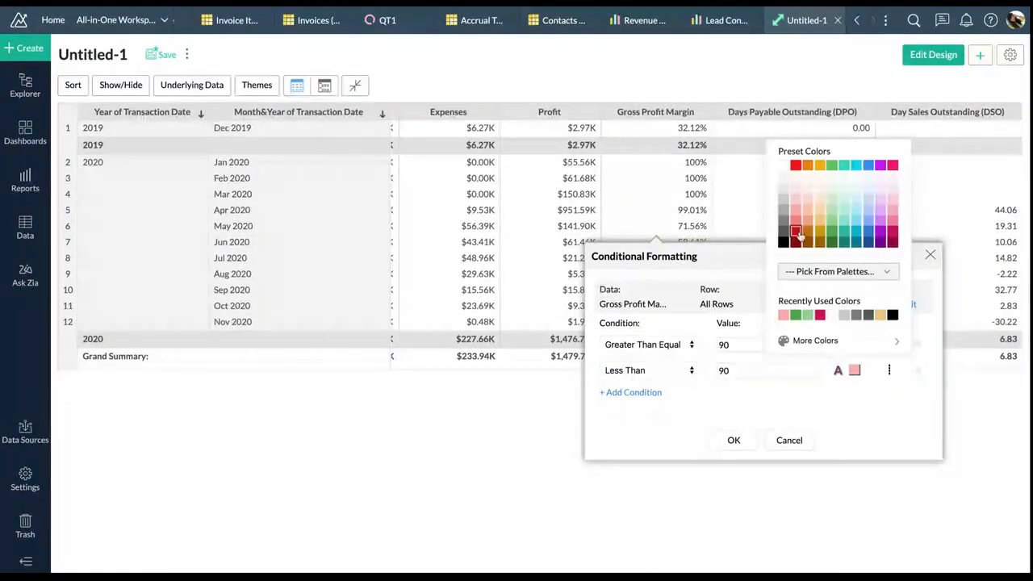
left_click(784, 241)
left_click(888, 370)
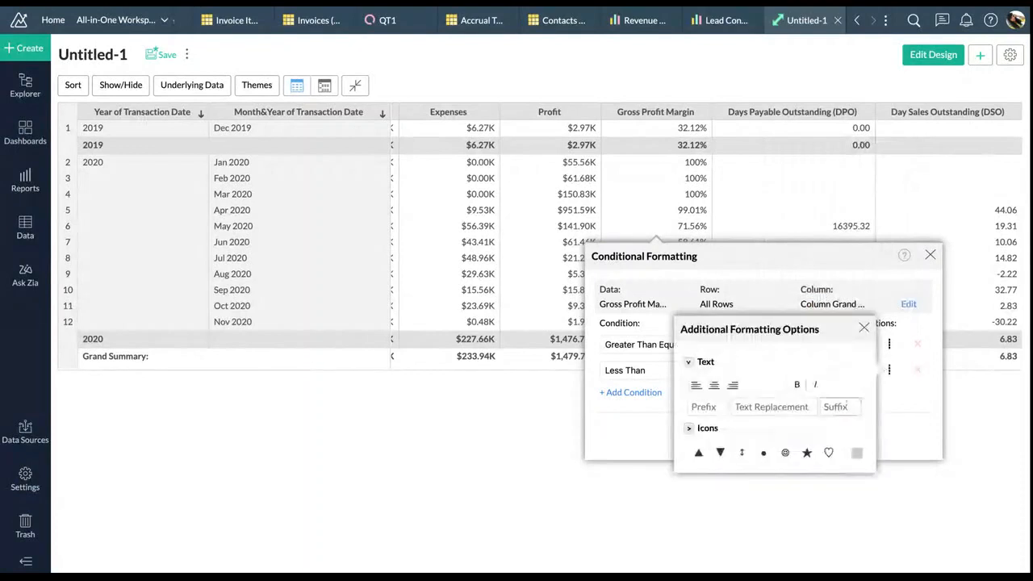
left_click(720, 452)
left_click(856, 430)
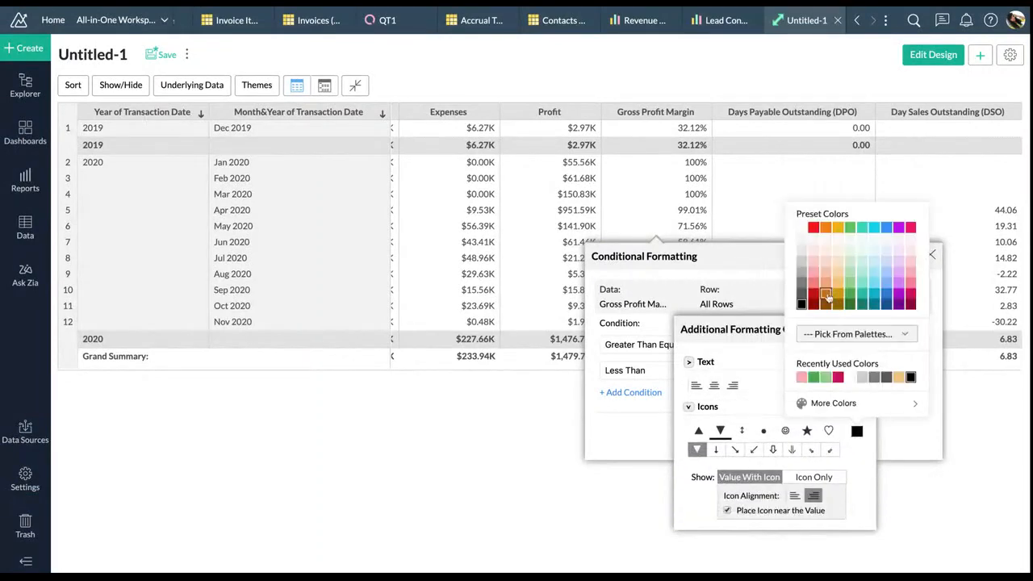
left_click(813, 294)
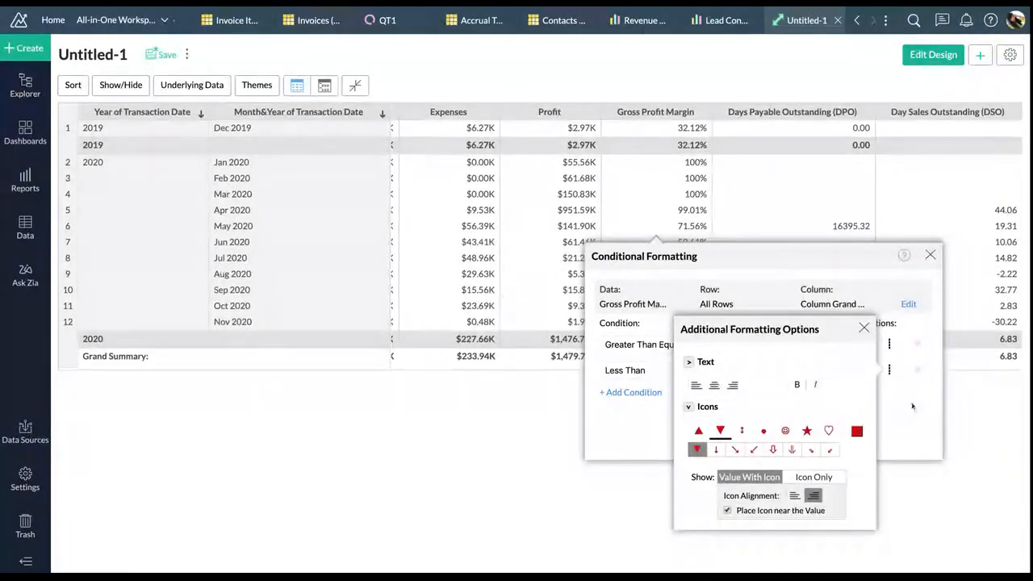
left_click(863, 327)
left_click(722, 440)
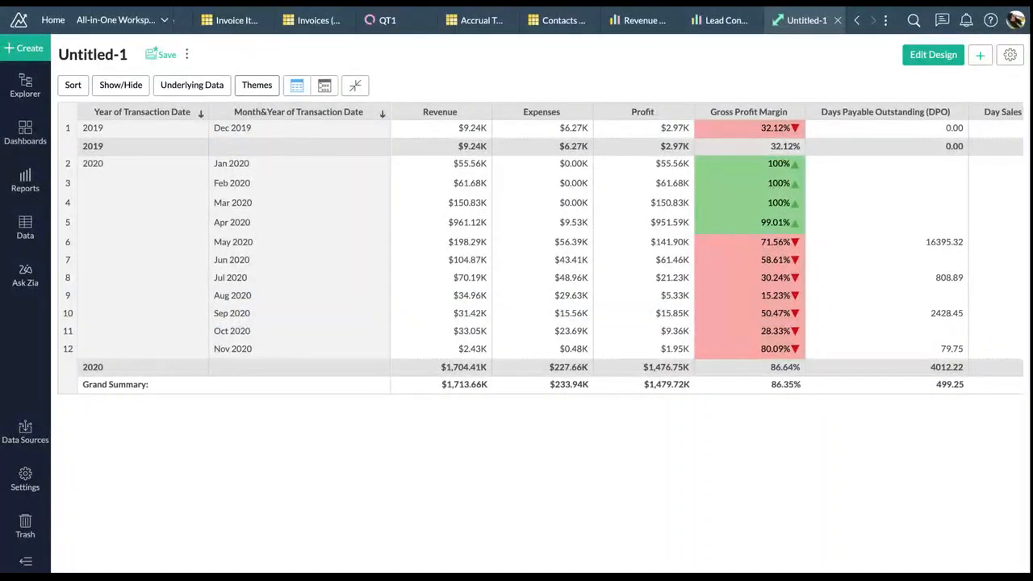
Apply a blue Theme Color to the pivot table through the Themes panel
left_click(256, 85)
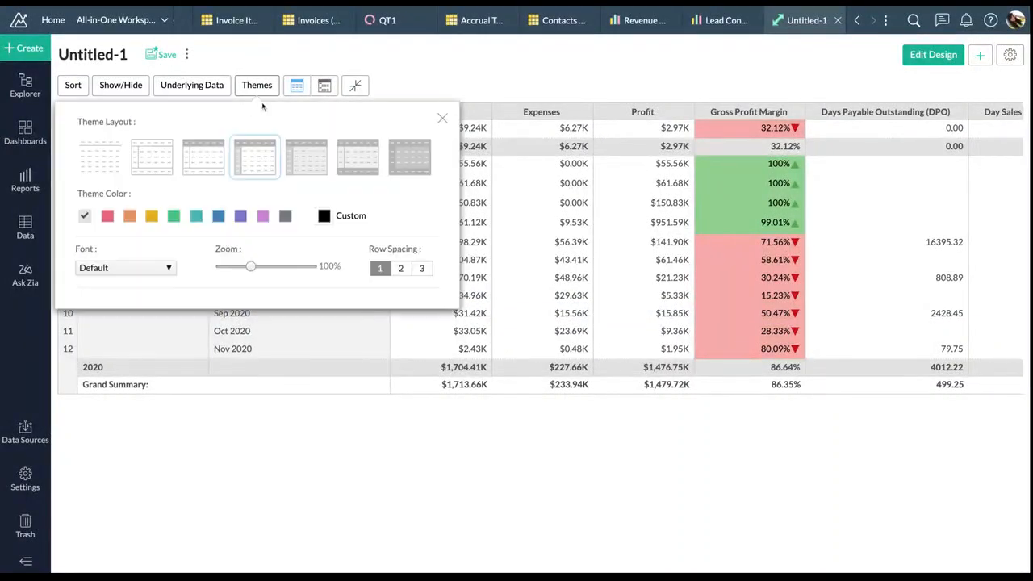
left_click(196, 216)
left_click(221, 218)
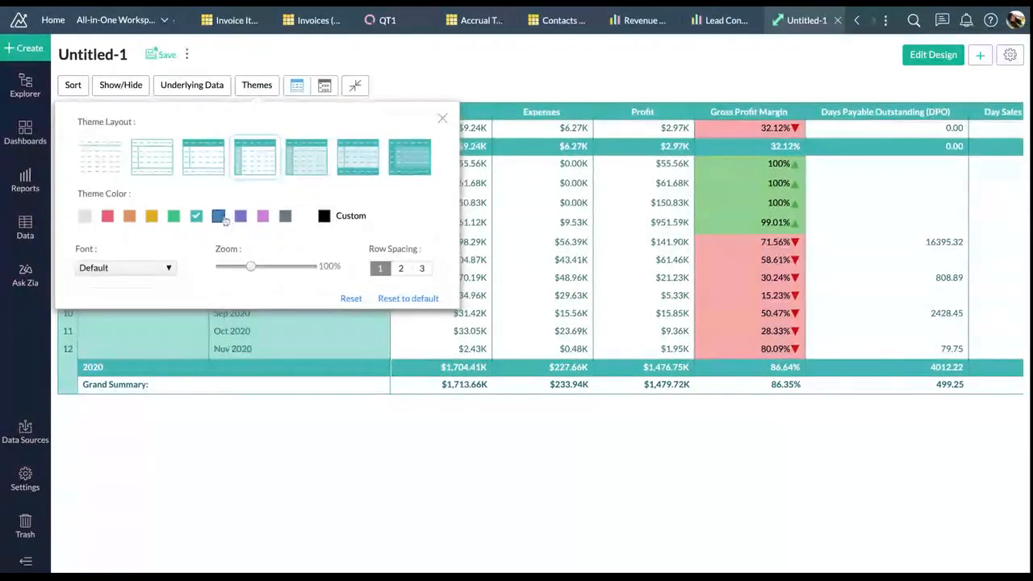
left_click(323, 216)
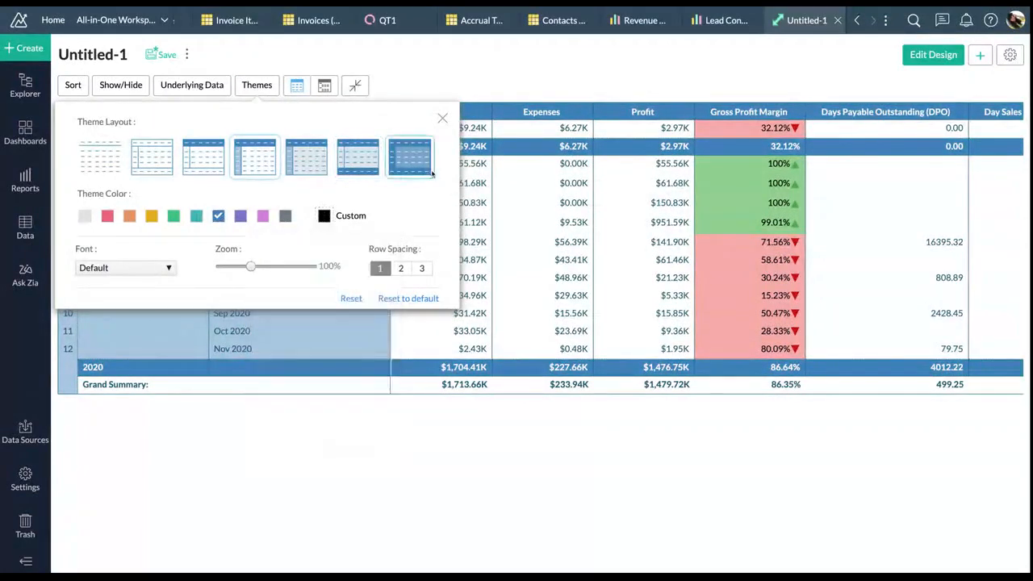
left_click(442, 118)
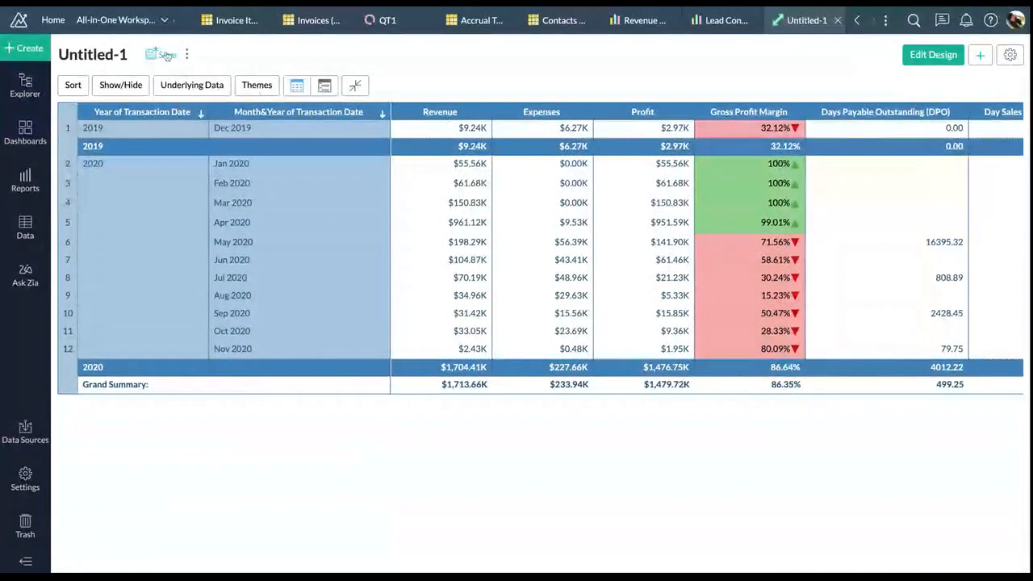
left_click(166, 54)
Save the pivot as 'Financial Report' in the Za1 folder and begin a new alert
triple_click(460, 218)
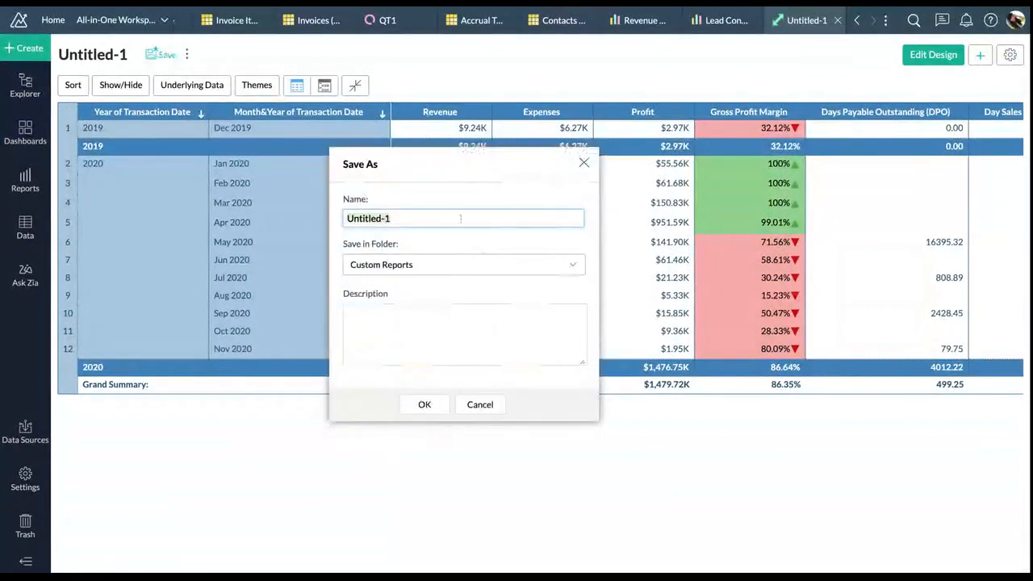
type("Financial Report")
left_click(455, 268)
scroll(445, 364, "down", 2)
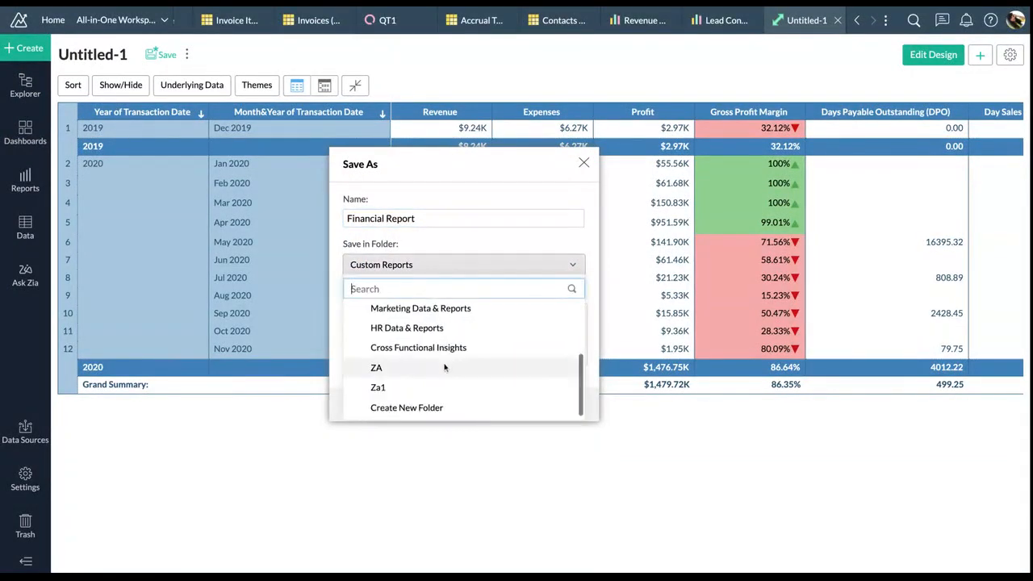
left_click(427, 387)
left_click(425, 404)
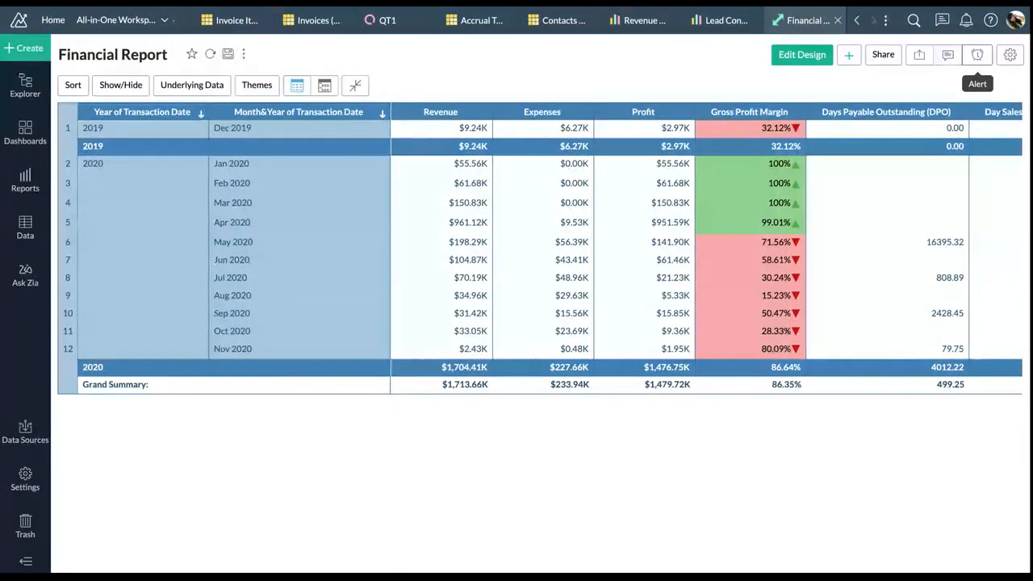
left_click(977, 54)
left_click(947, 79)
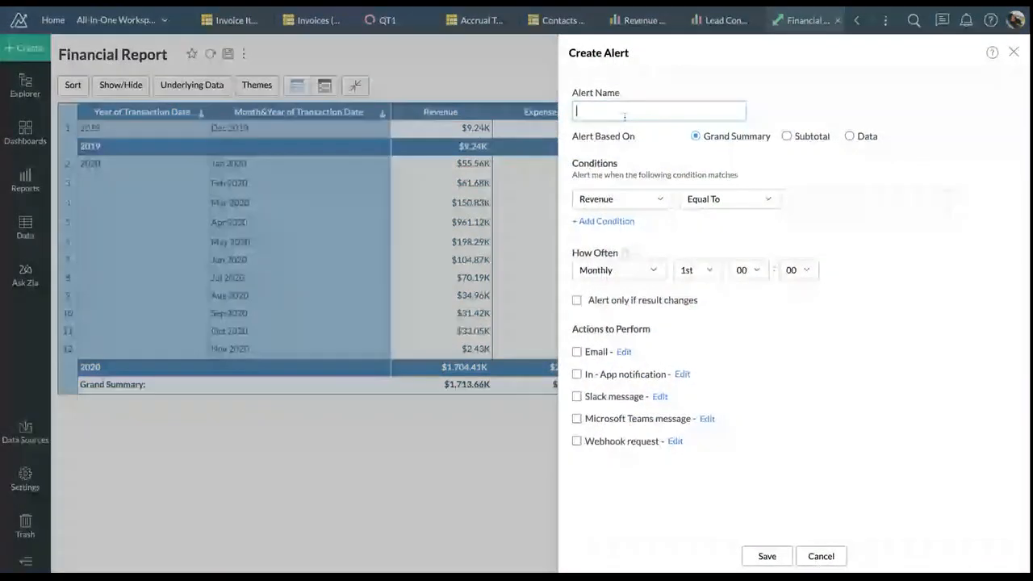
Name the alert 'Profit Alert', base it on data values, and match Month&Year containing Nov 2020
type("Profit Alert")
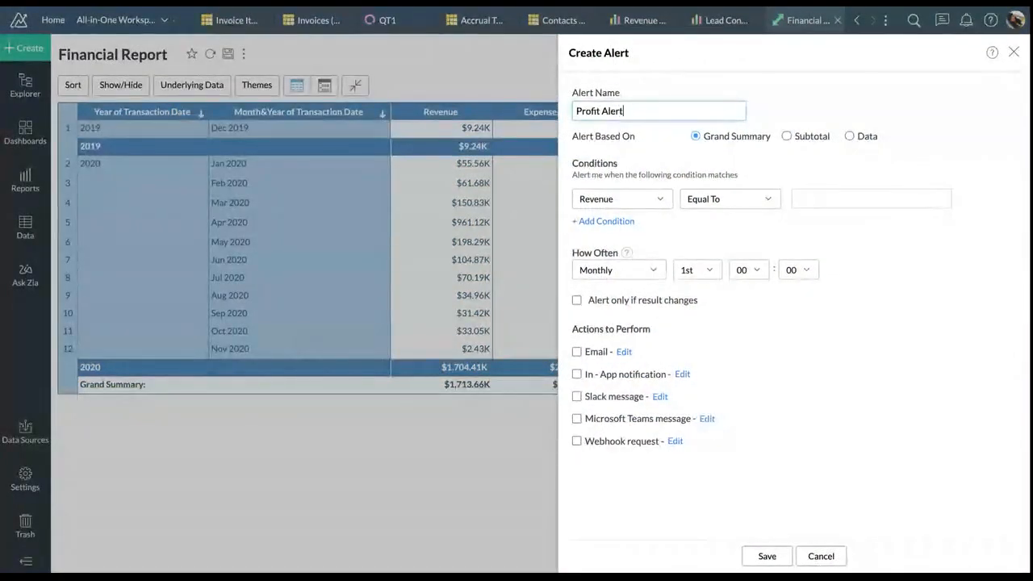
left_click(616, 133)
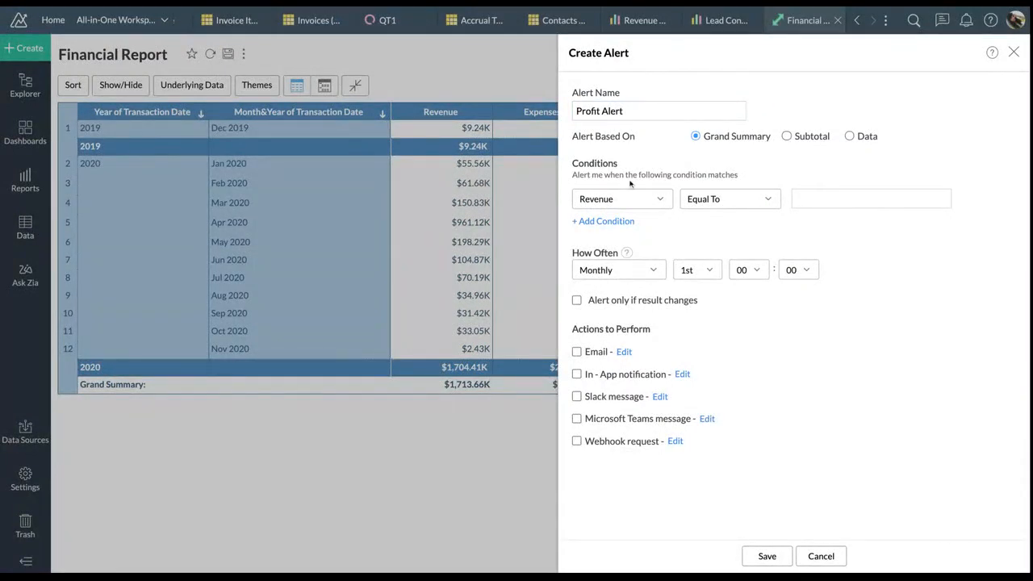
left_click(787, 137)
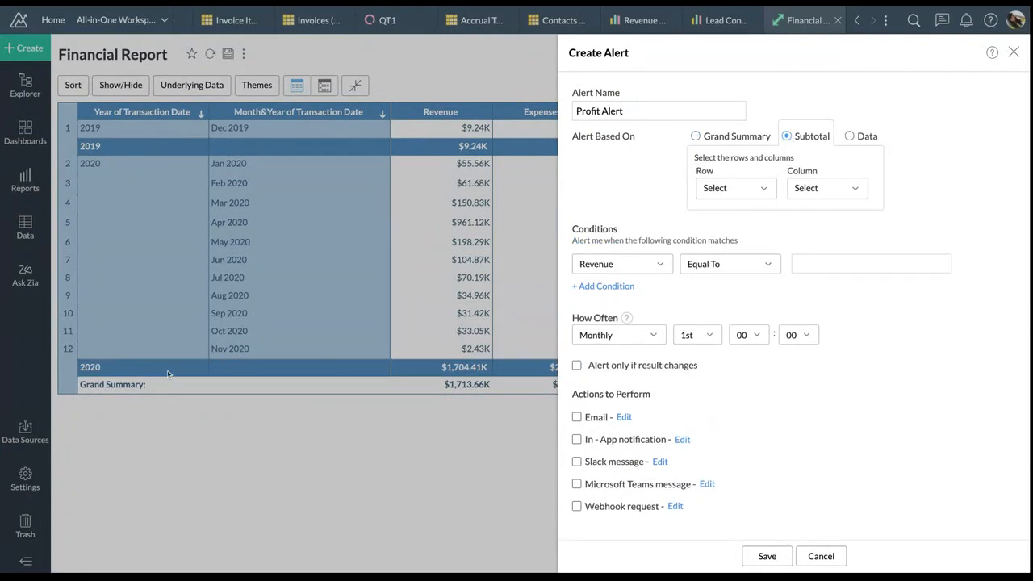
left_click(850, 137)
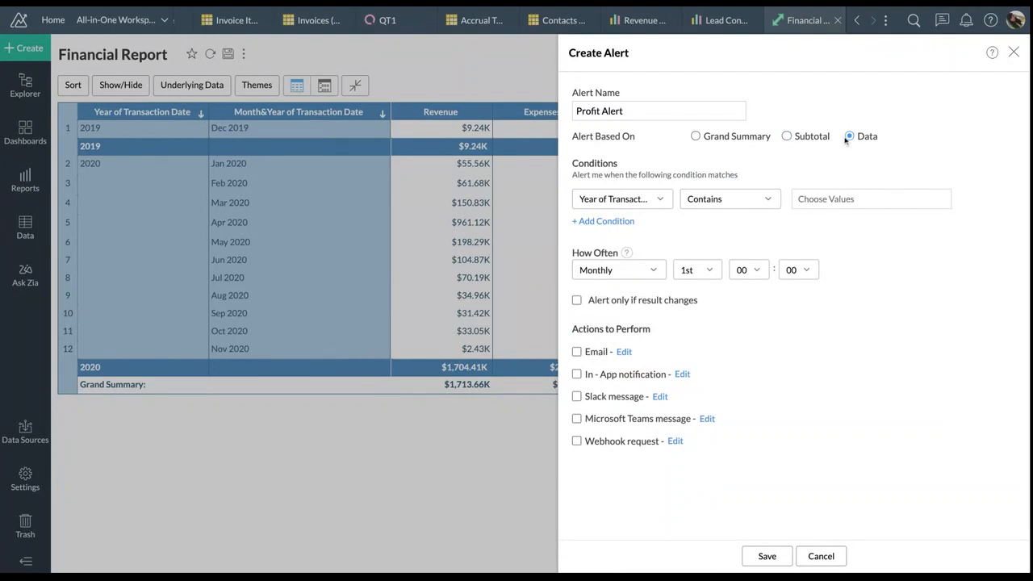
left_click(645, 199)
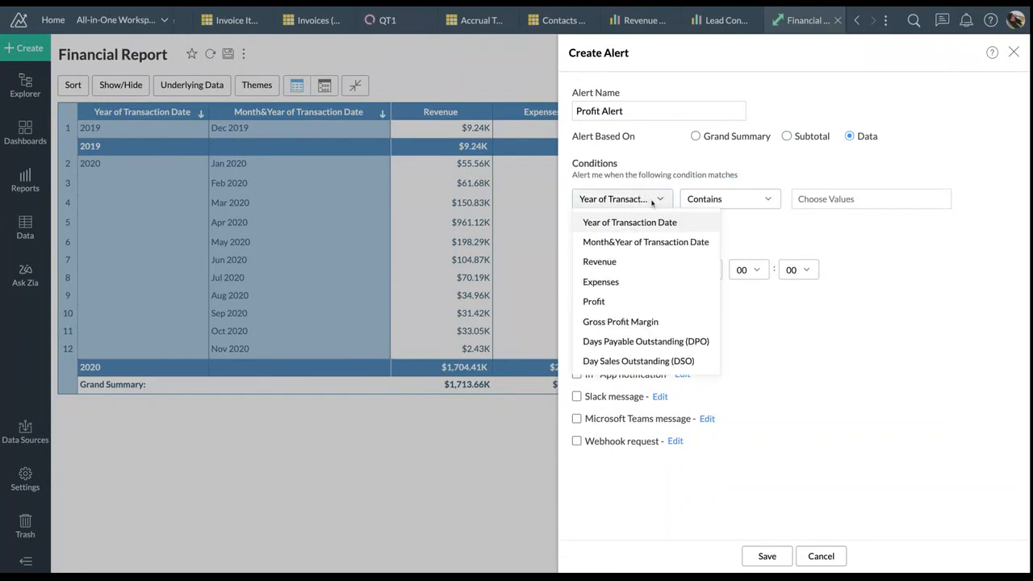
left_click(645, 241)
left_click(843, 198)
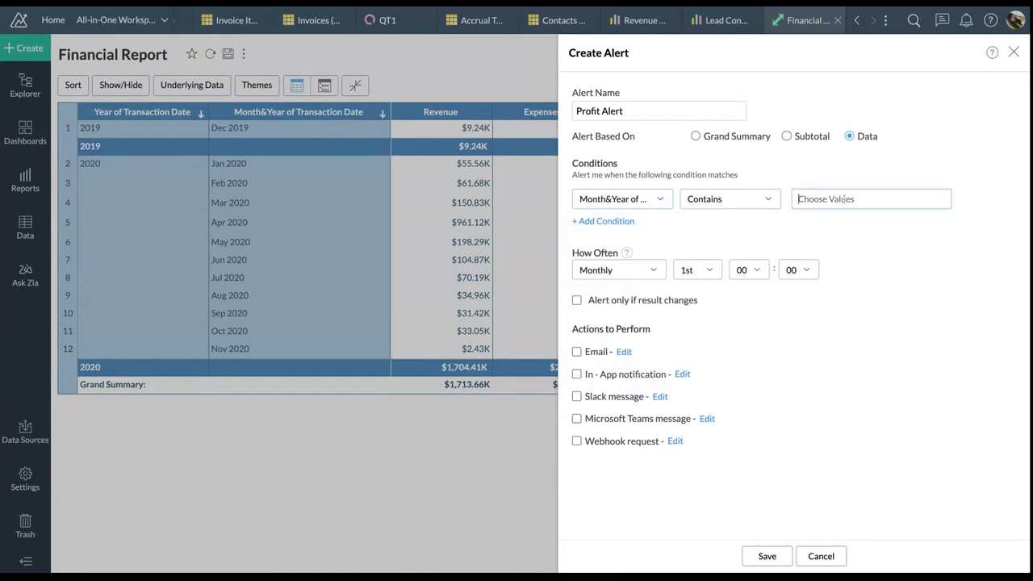
type("Nov")
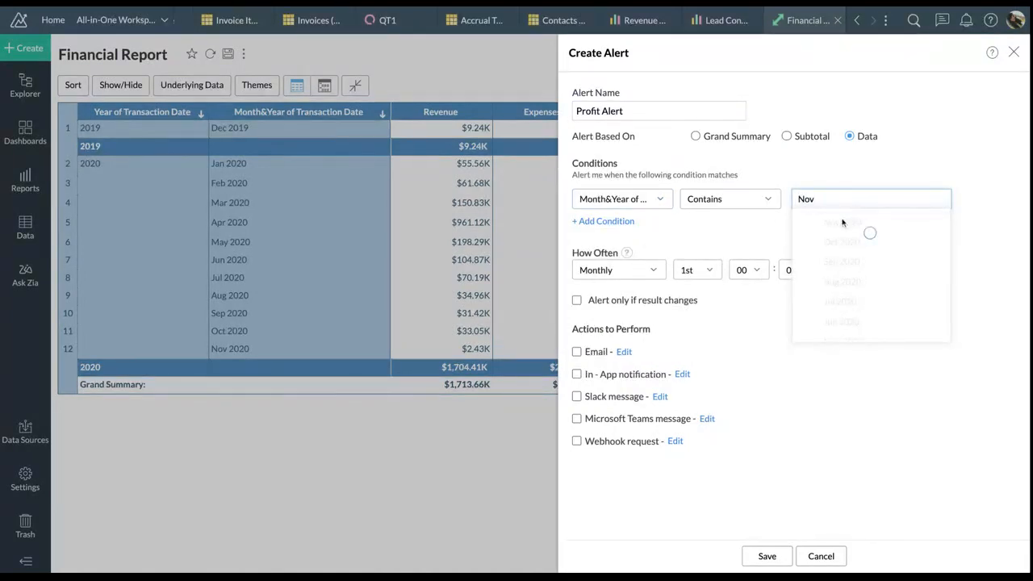
left_click(809, 222)
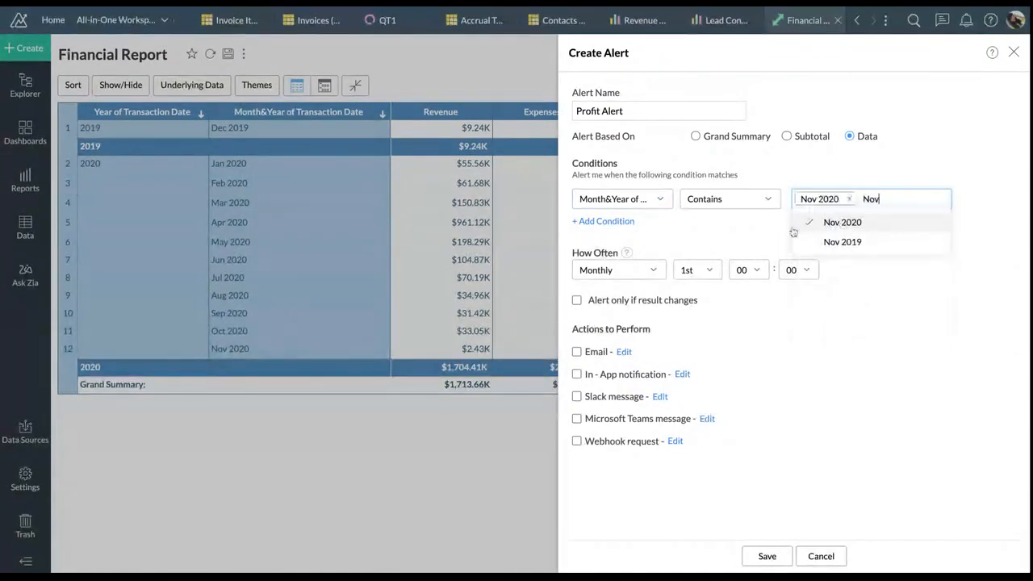
Add a second condition requiring Profit greater than or equal to 2000
left_click(604, 223)
left_click(613, 227)
left_click(622, 328)
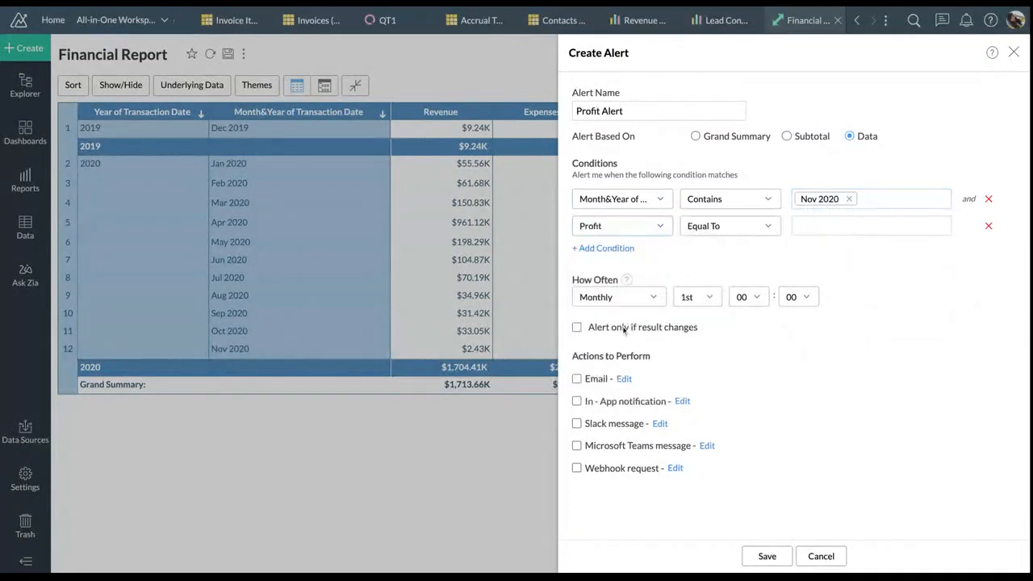
left_click(743, 228)
left_click(728, 327)
left_click(823, 222)
type("2000")
left_click(860, 288)
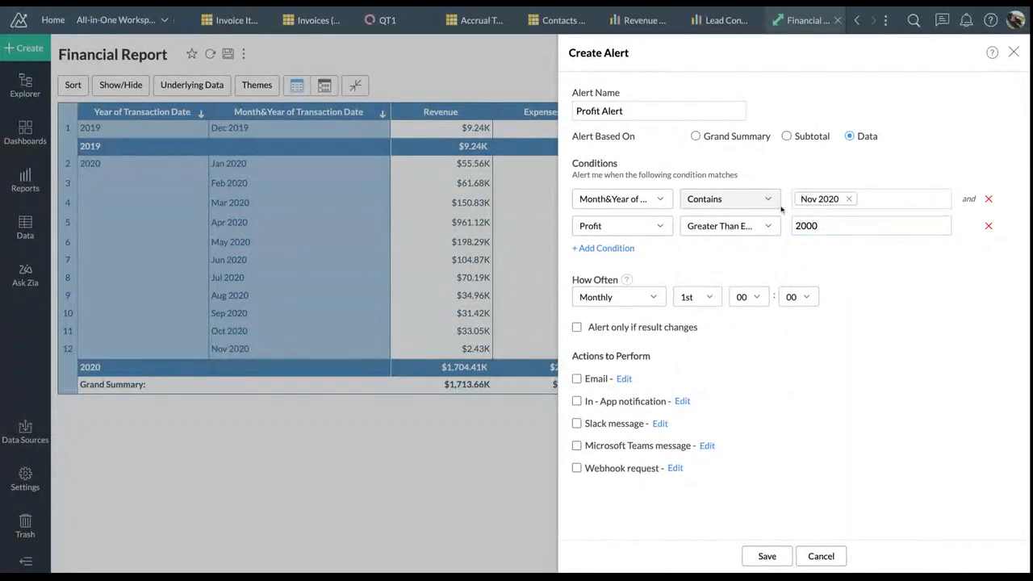
left_click(651, 300)
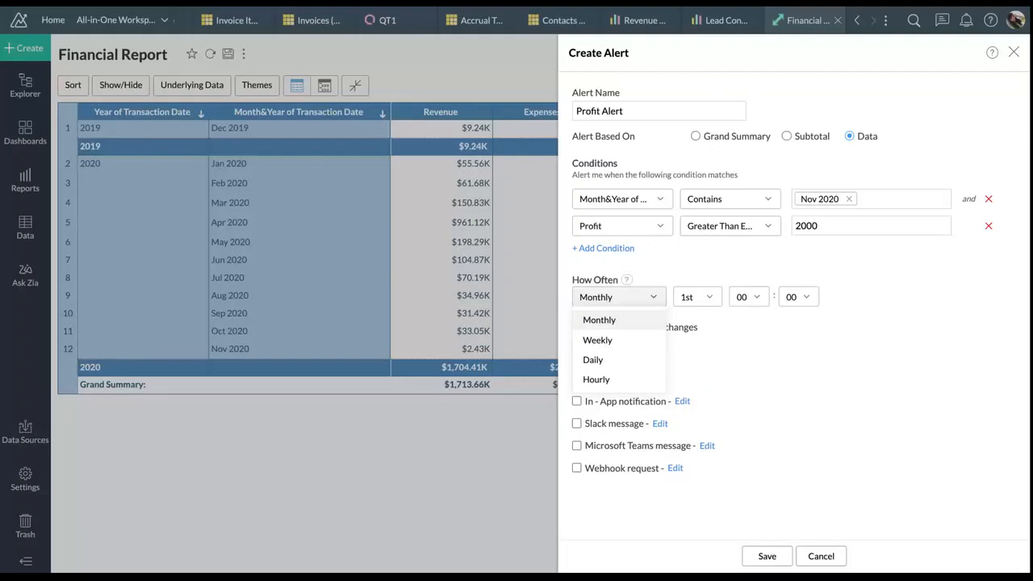
Schedule the alert to run weekly on Monday at 10:00
left_click(620, 341)
left_click(722, 295)
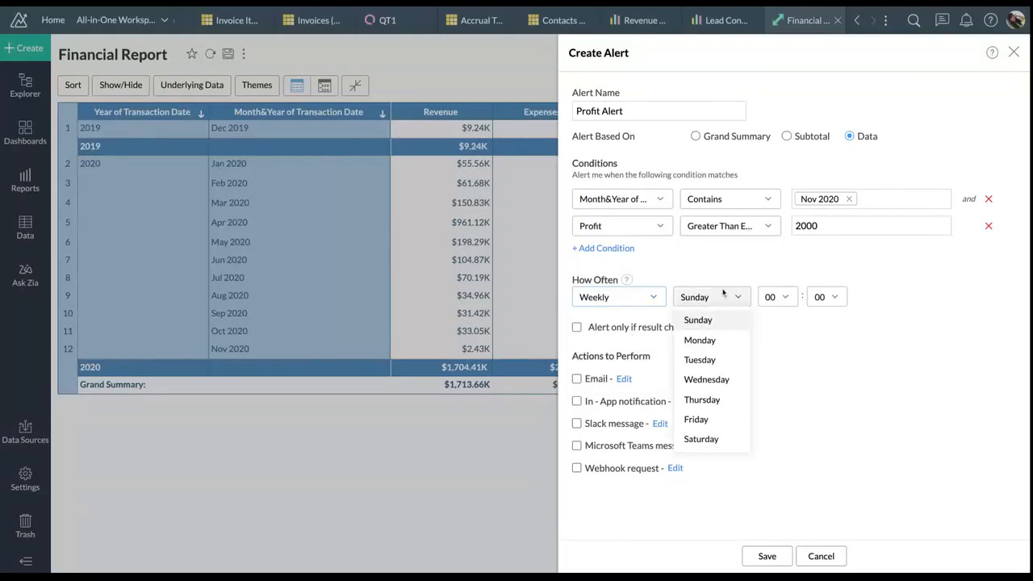
left_click(713, 341)
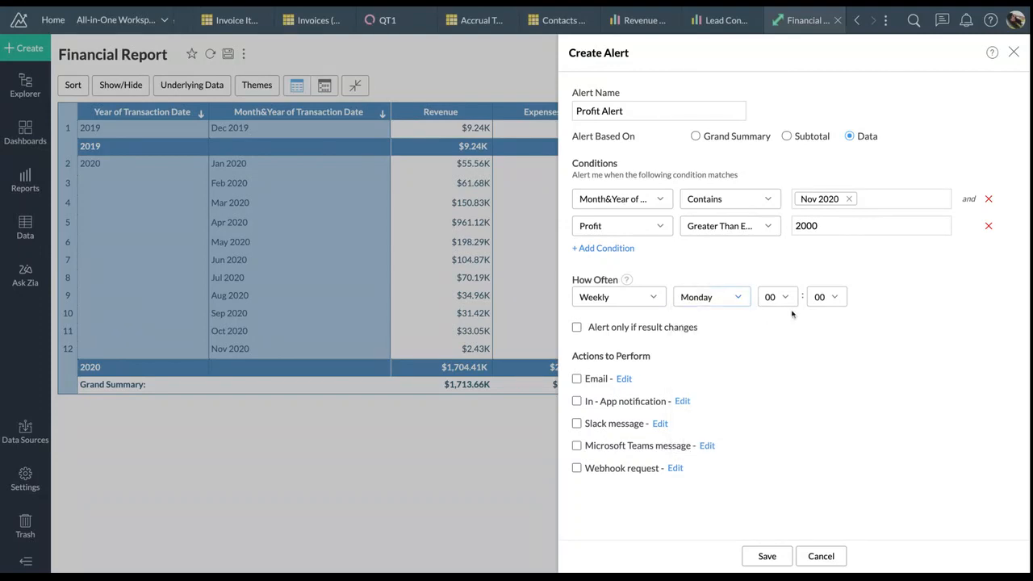
left_click(786, 307)
left_click(776, 226)
Enable Email, In-App, Slack, Teams and Webhook actions, then cancel the alert without saving
left_click(578, 380)
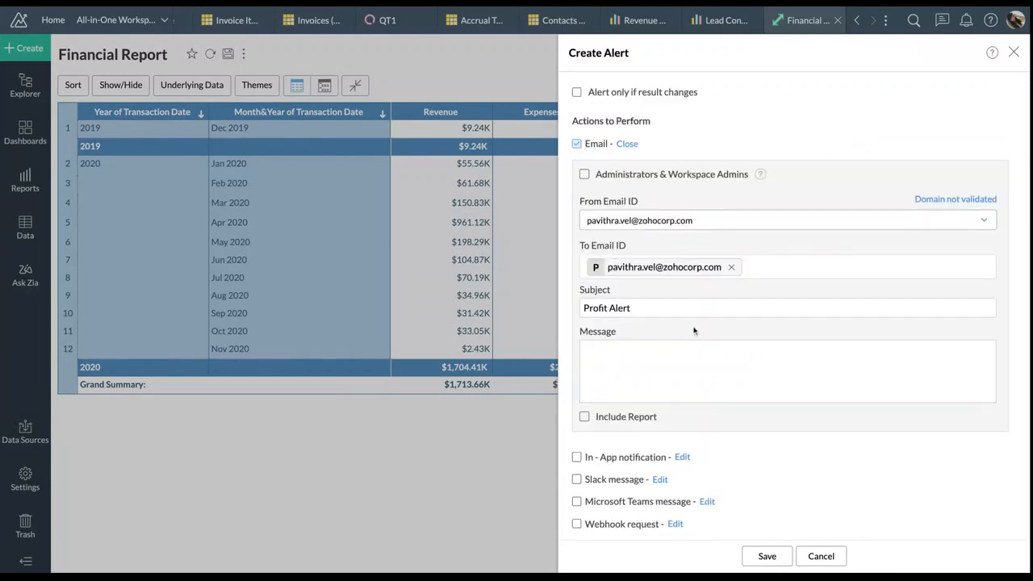
left_click(688, 355)
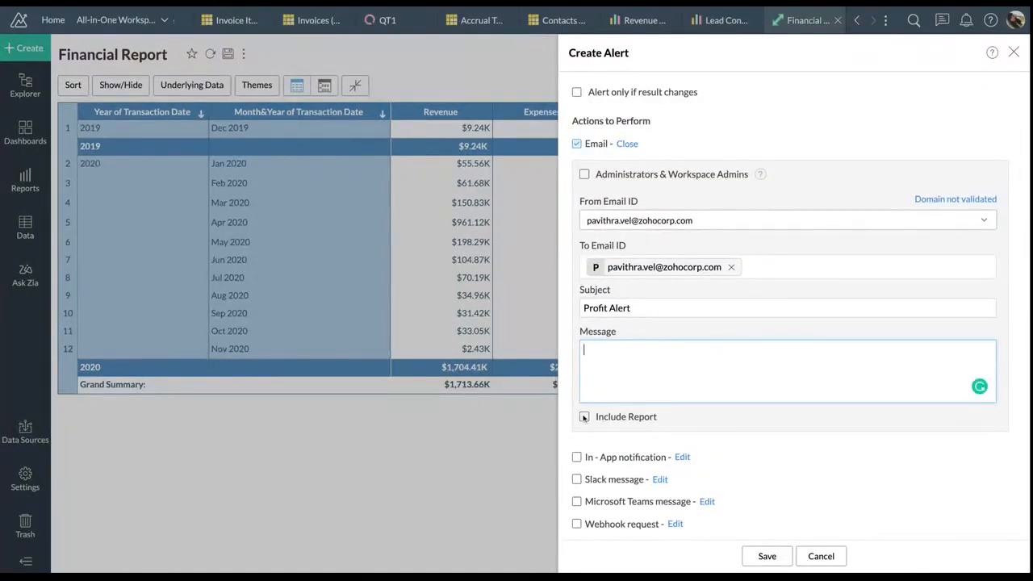
left_click(576, 457)
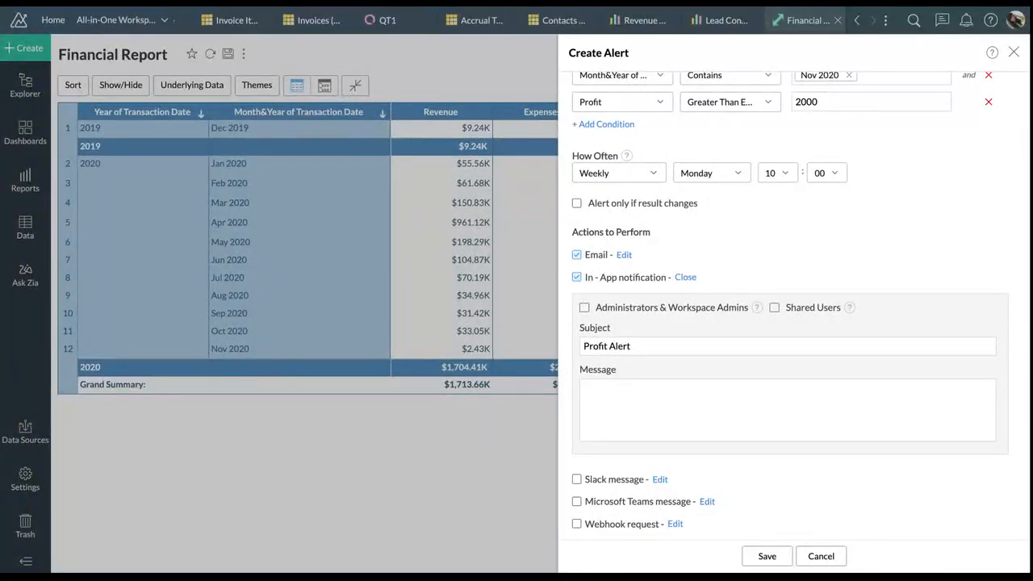
left_click(576, 479)
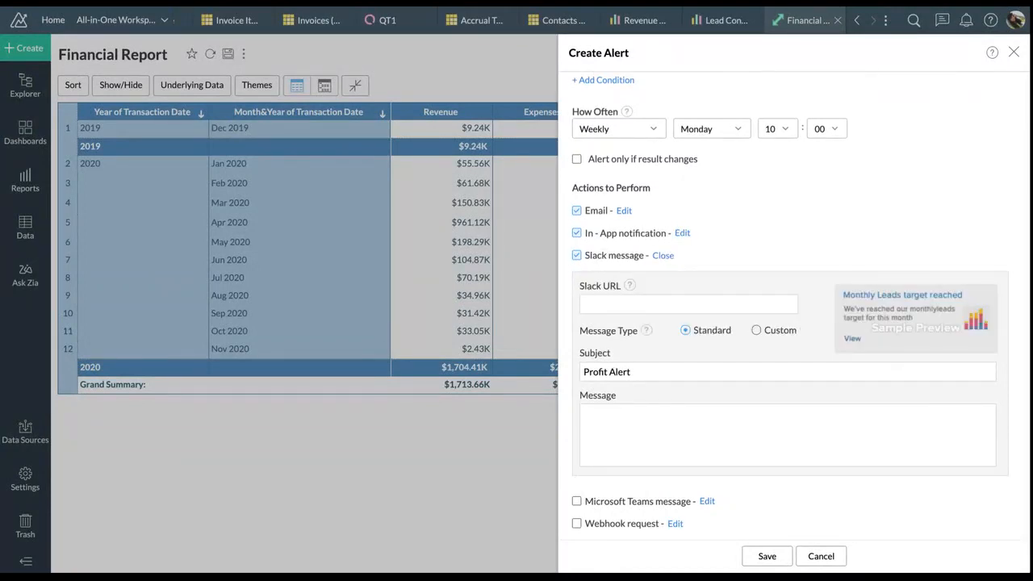
left_click(576, 501)
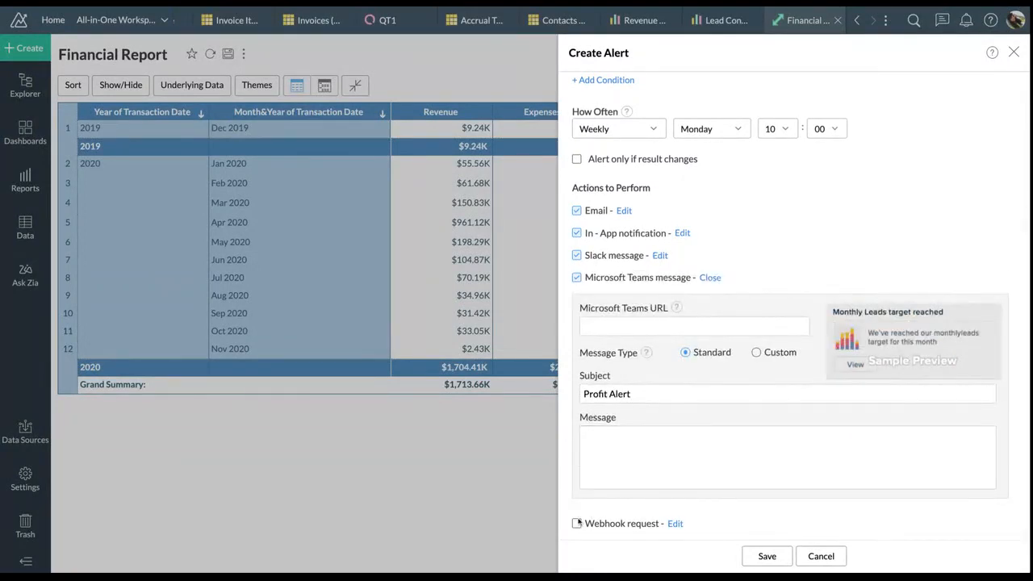
left_click(577, 523)
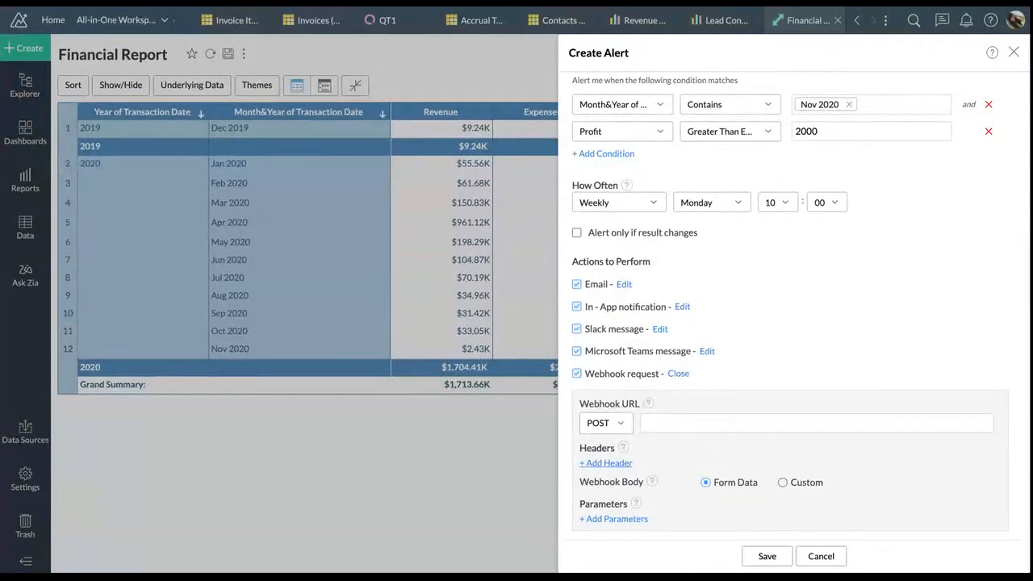
left_click(816, 556)
left_click(228, 54)
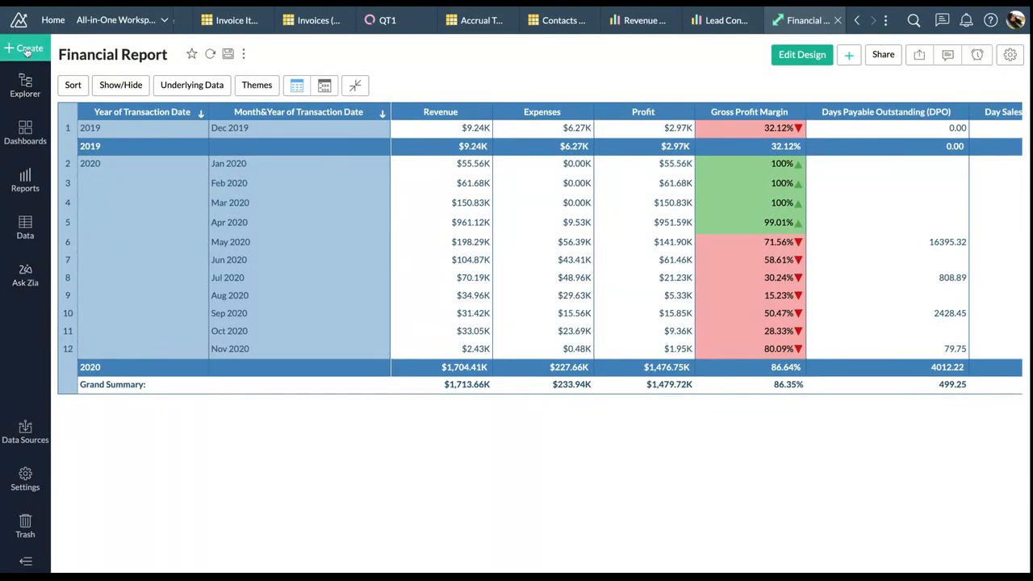
Open Ask Zia from the left sidebar
left_click(23, 281)
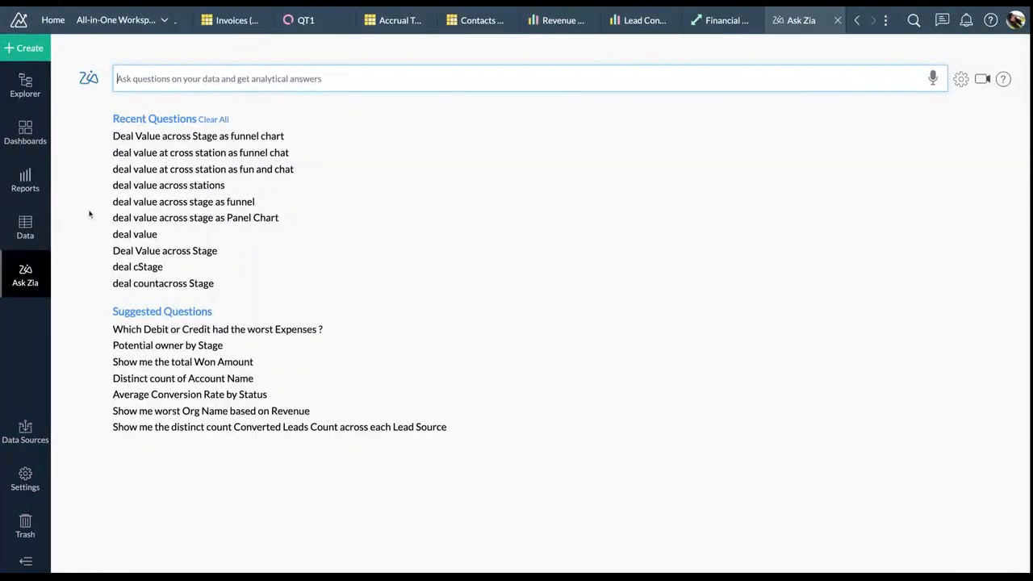
Clear recent questions and ask Zia 'Show Deal Value across Stage as funnel chart'
left_click(213, 119)
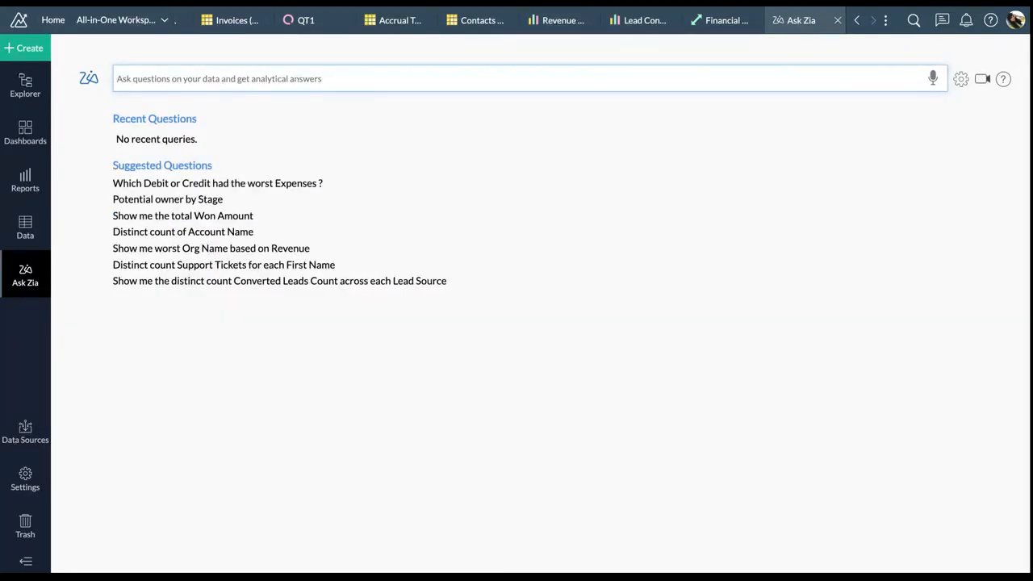
type("SH")
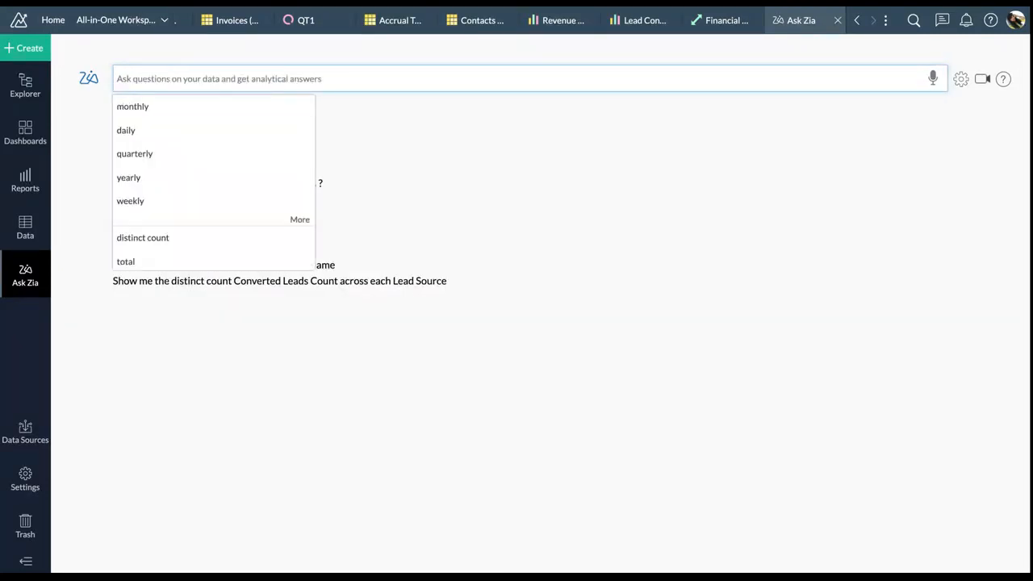
key("BackSpace")
type("how")
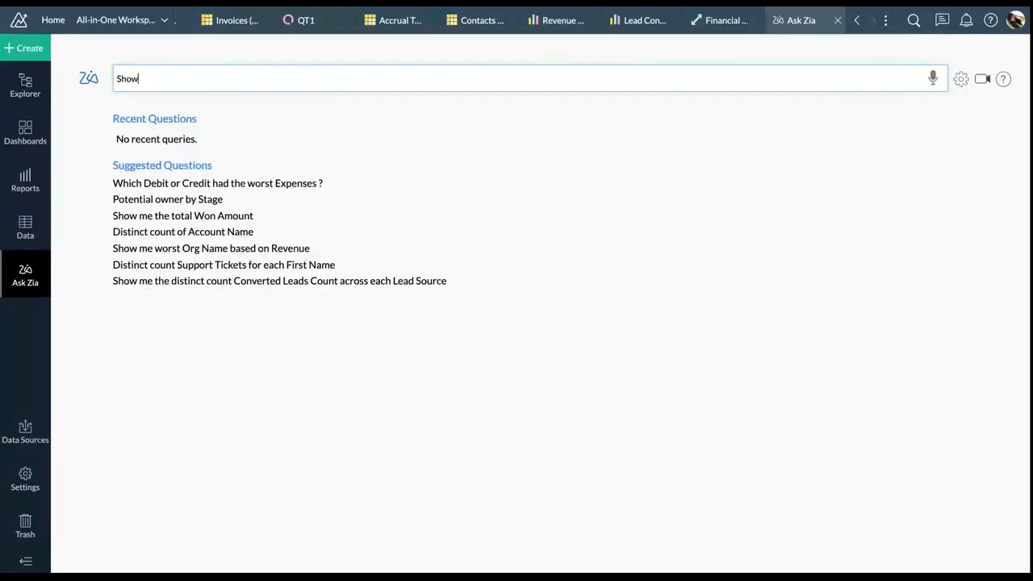
type(" deal")
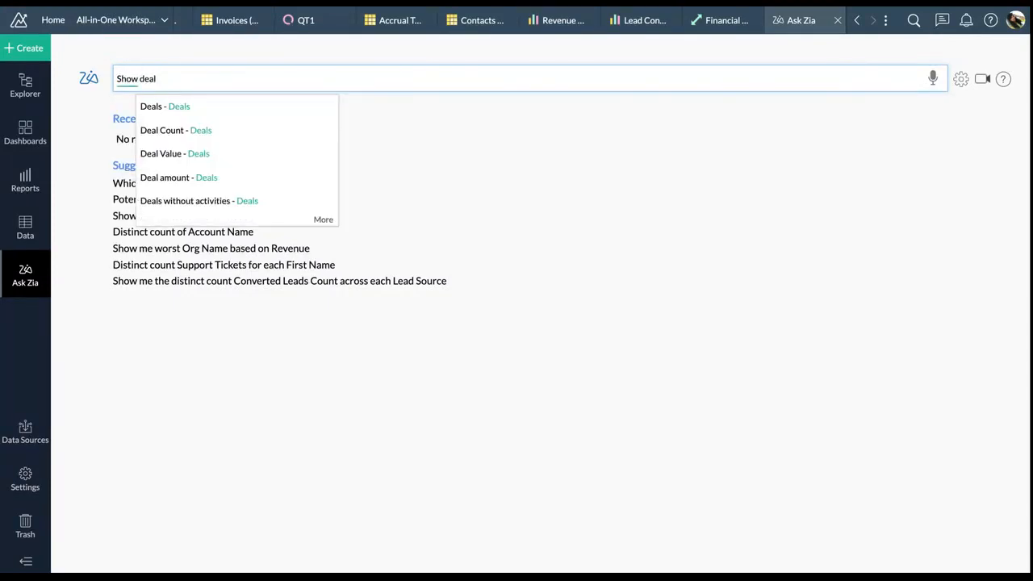
type(" value a")
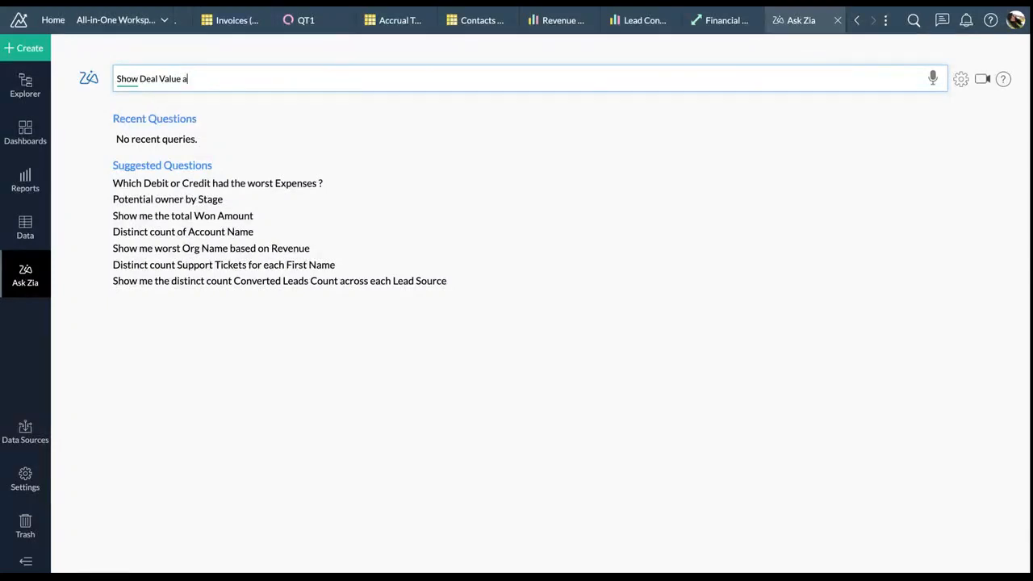
type("cross sta")
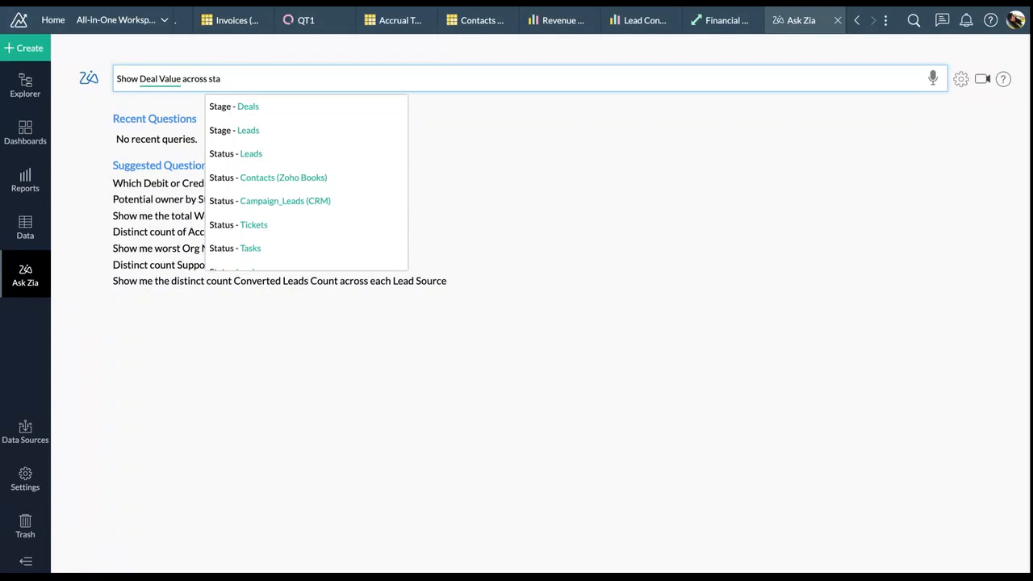
left_click(247, 102)
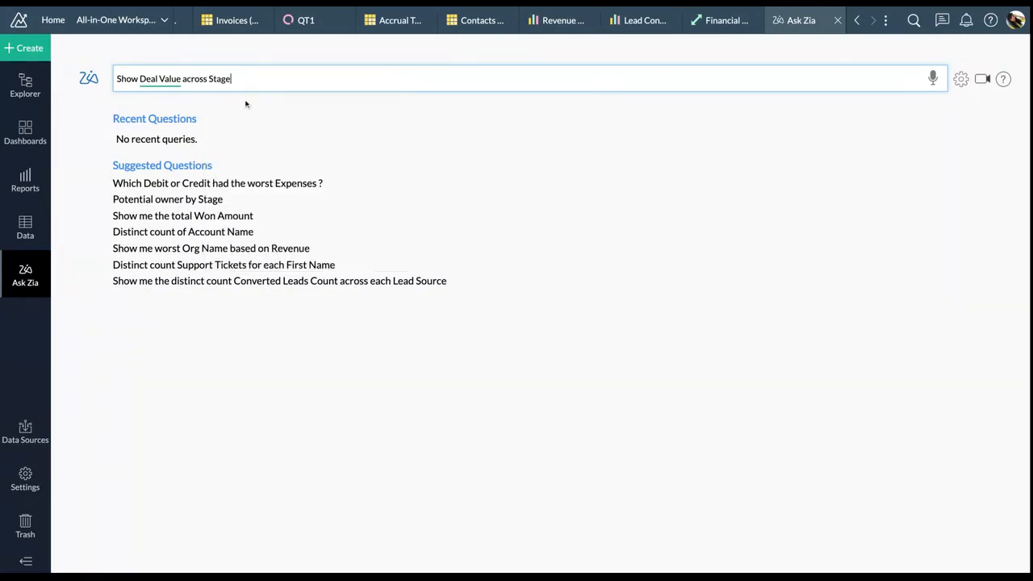
type("as")
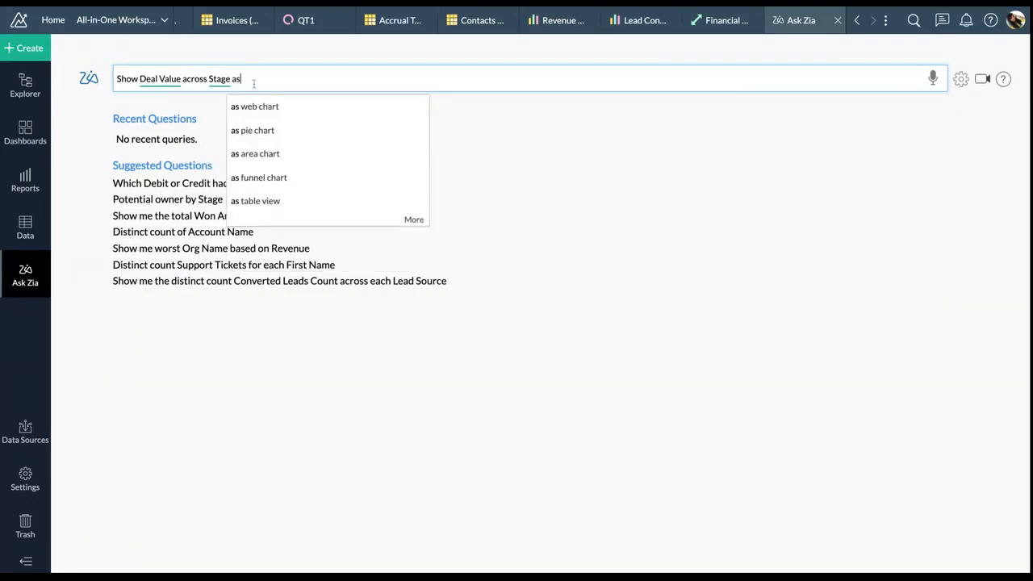
type(" fun")
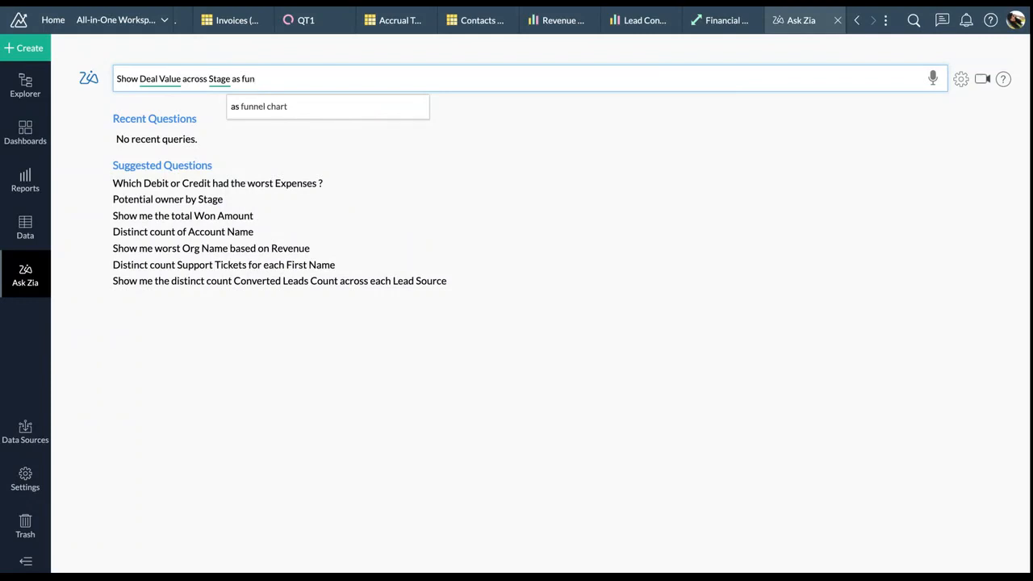
type("nel chart")
key("Return")
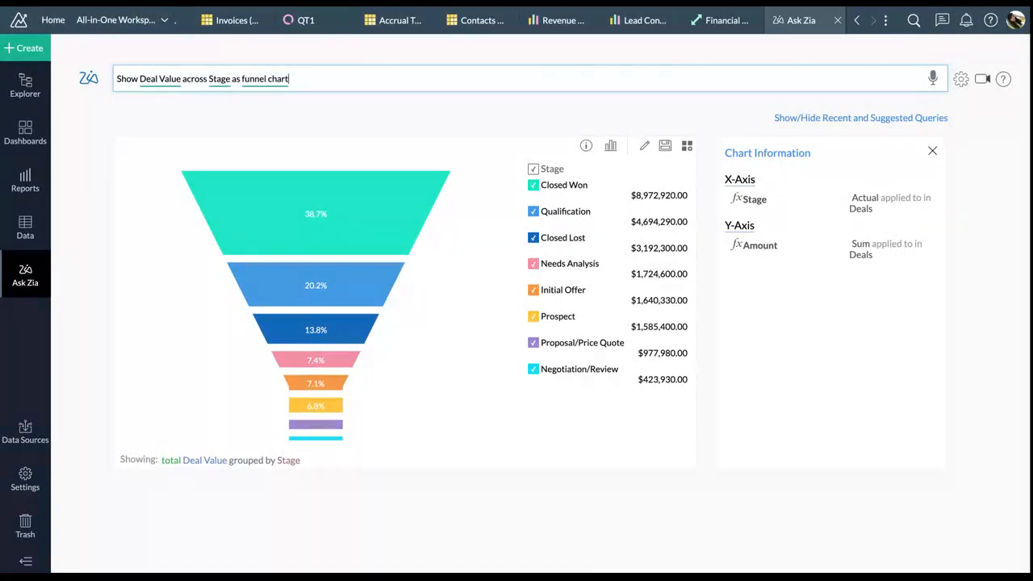
Review the chart type options and save the funnel chart into the Za1 folder
left_click_drag(116, 78, 300, 78)
left_click(316, 76)
left_click(612, 148)
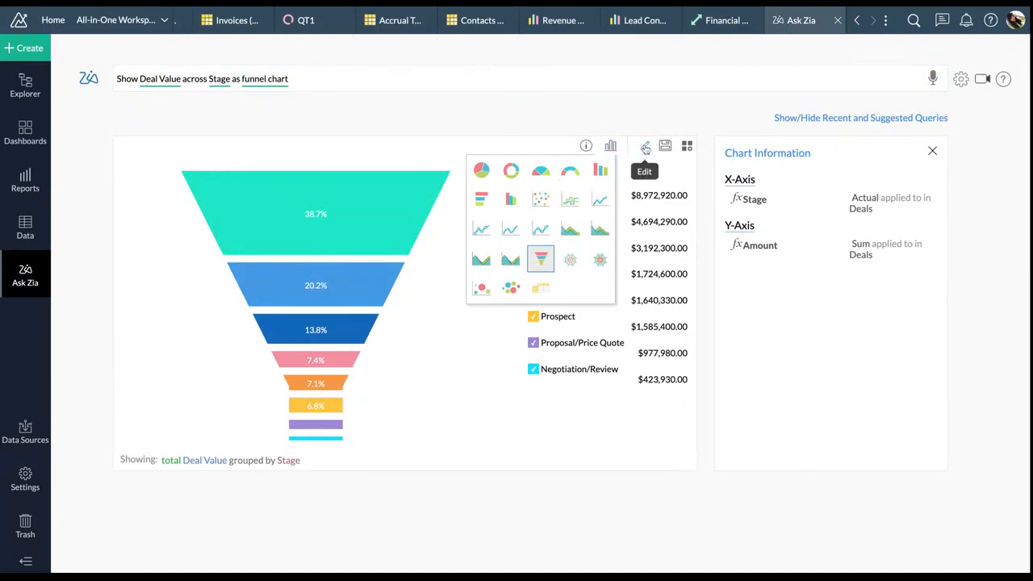
left_click(622, 121)
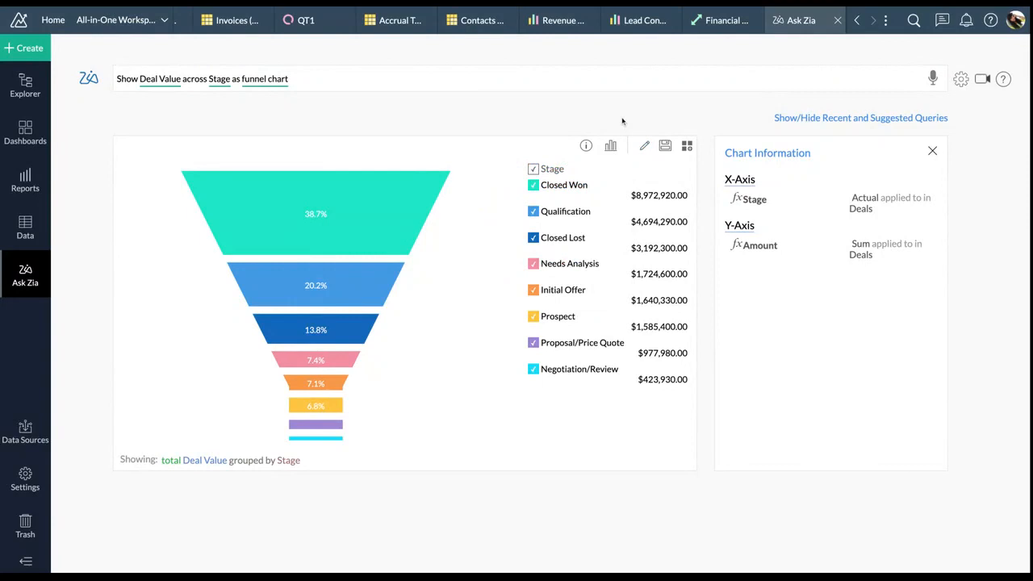
left_click(665, 146)
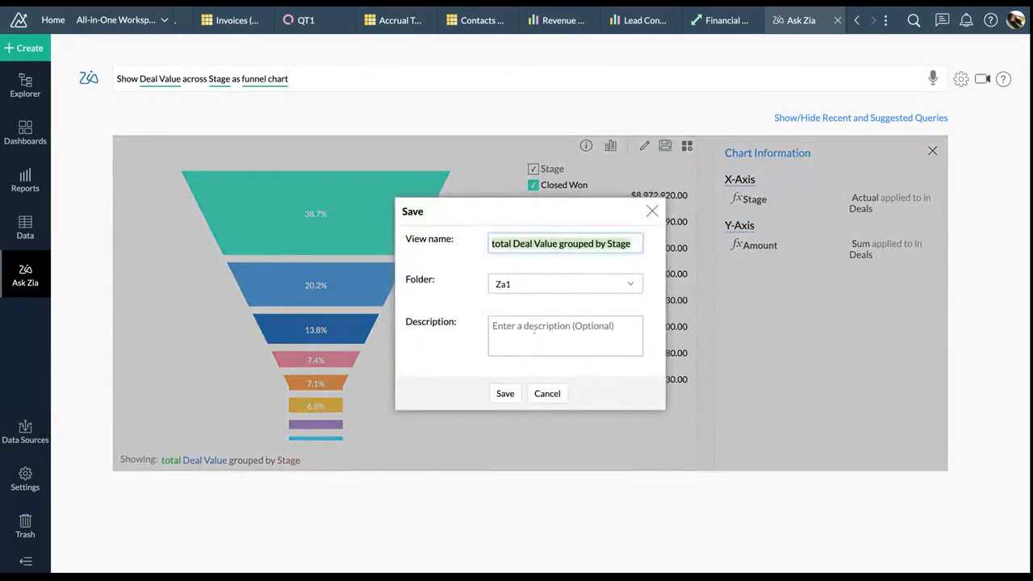
left_click(505, 393)
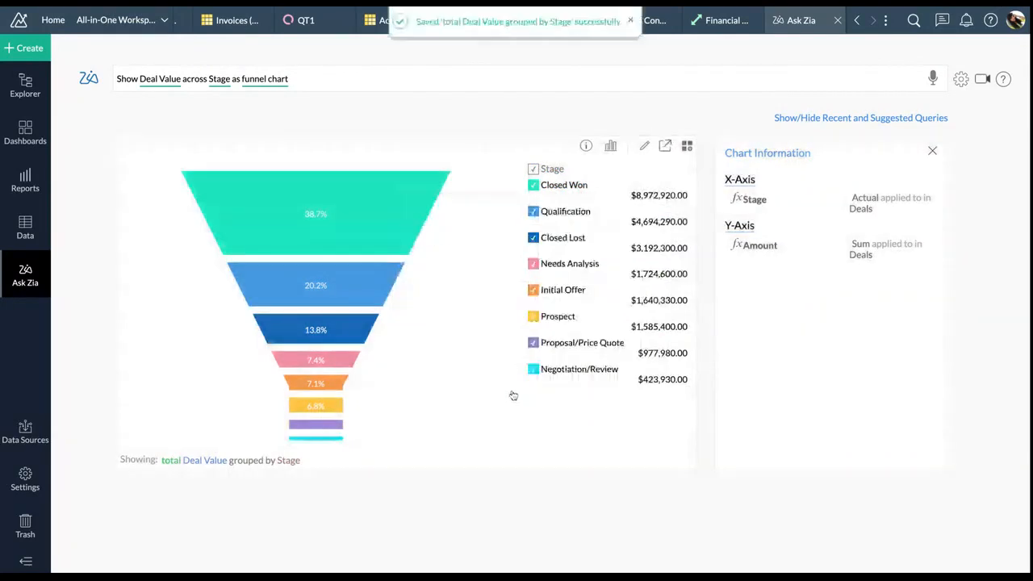
left_click(962, 83)
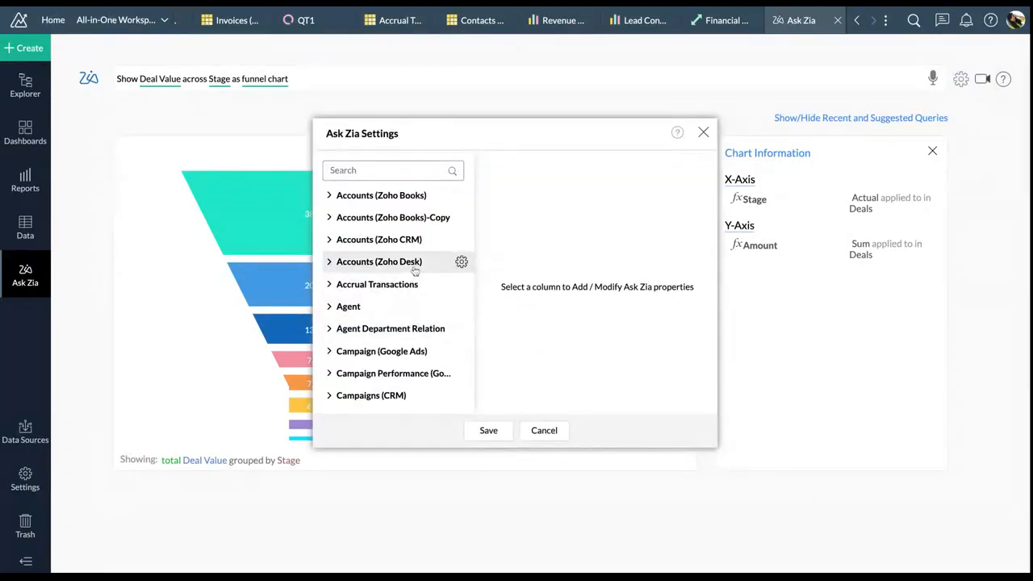
scroll(415, 274, "down", 5)
left_click(404, 377)
scroll(396, 365, "down", 5)
left_click(396, 292)
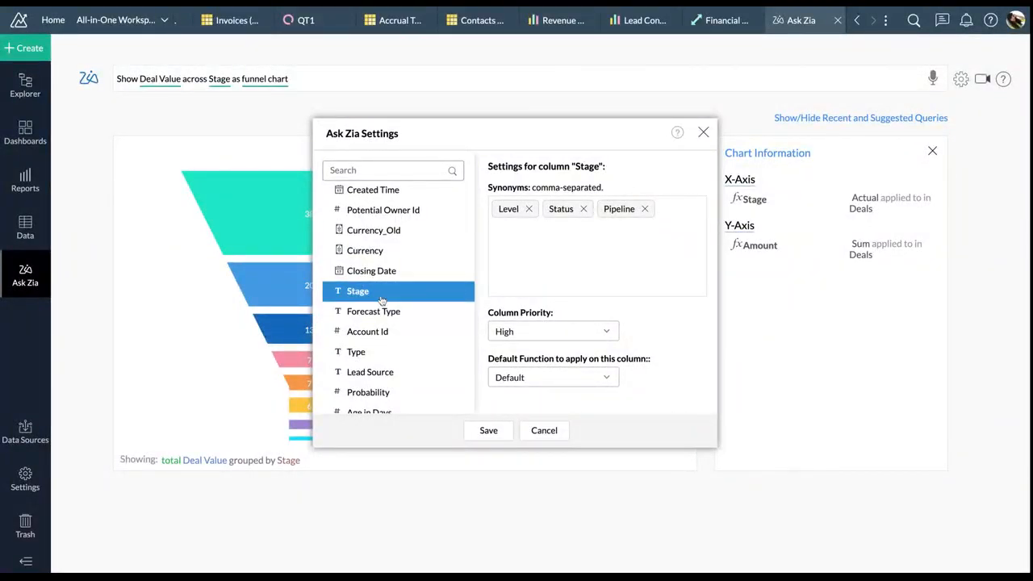
left_click(509, 259)
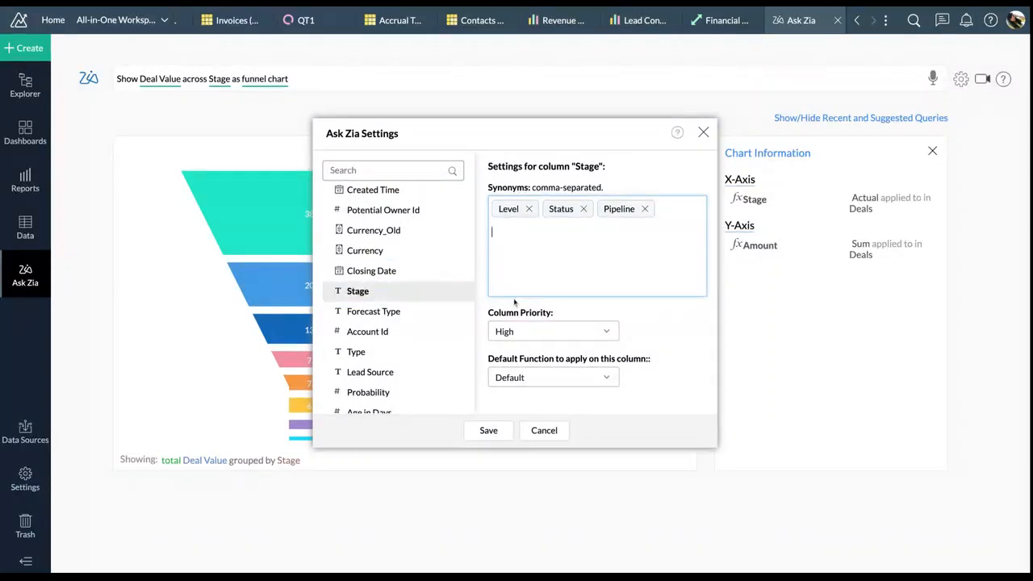
left_click(586, 332)
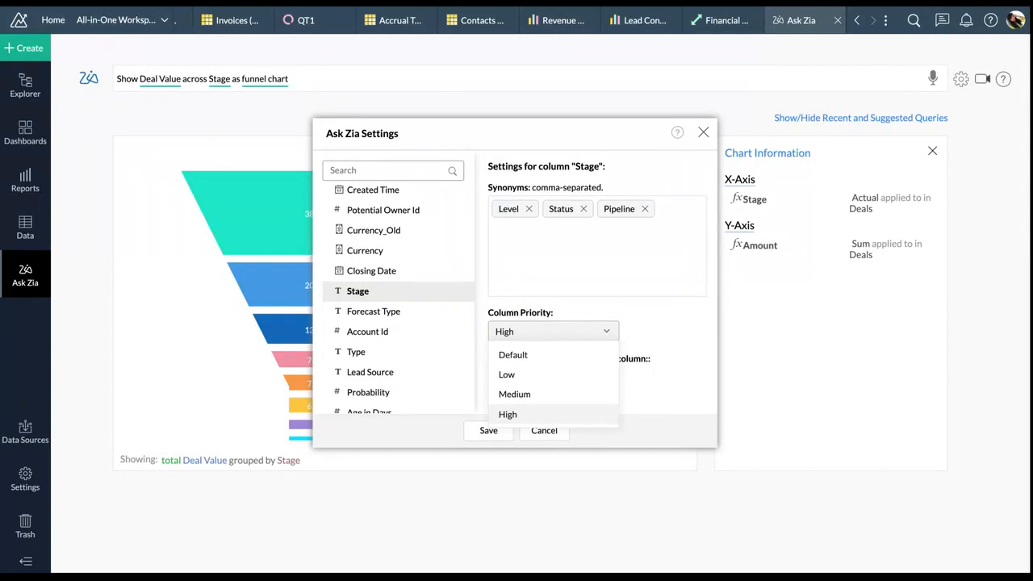
left_click(671, 319)
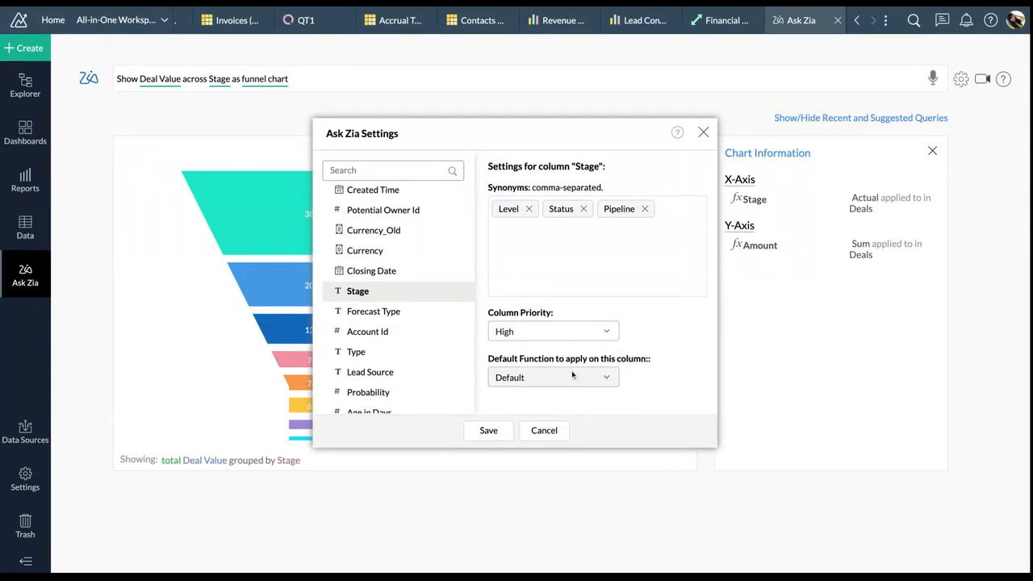
left_click(572, 376)
left_click(557, 436)
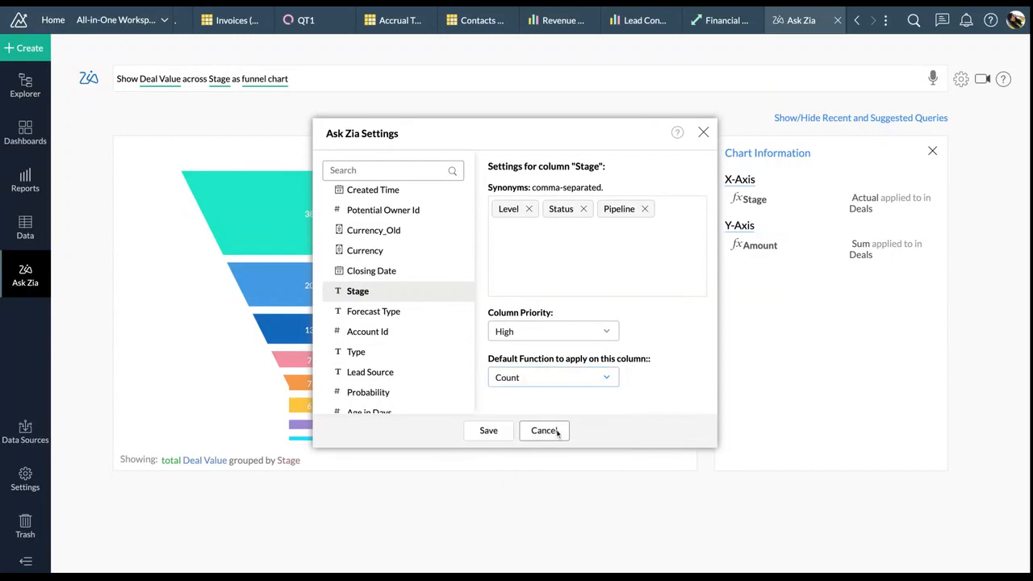
left_click(565, 376)
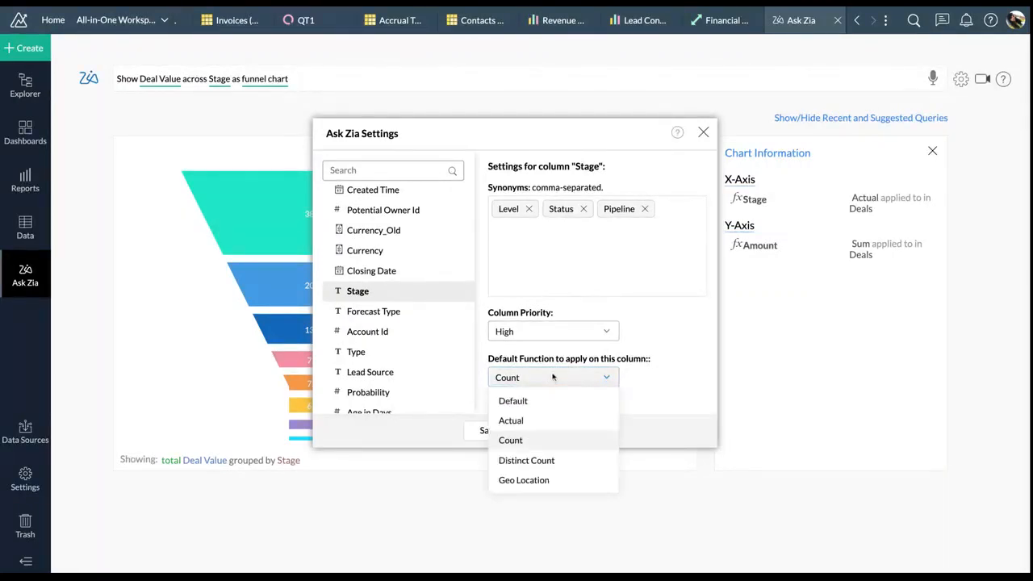
left_click(528, 401)
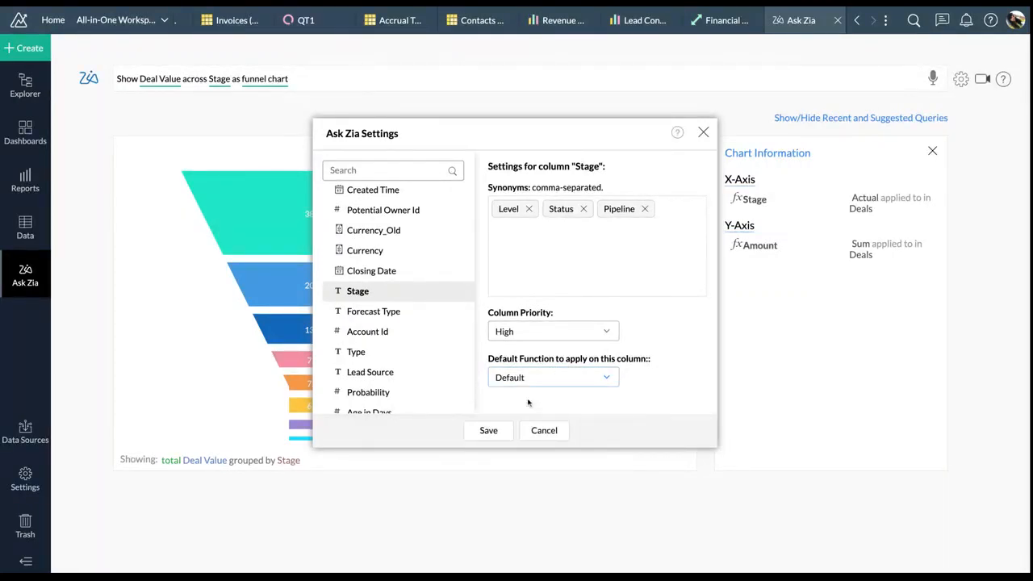
left_click(546, 433)
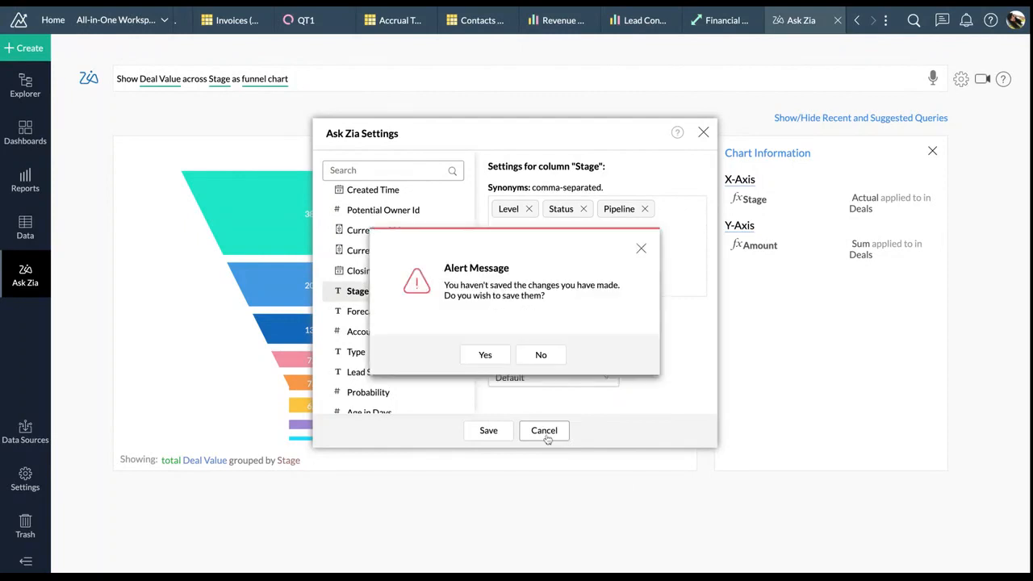
left_click(508, 354)
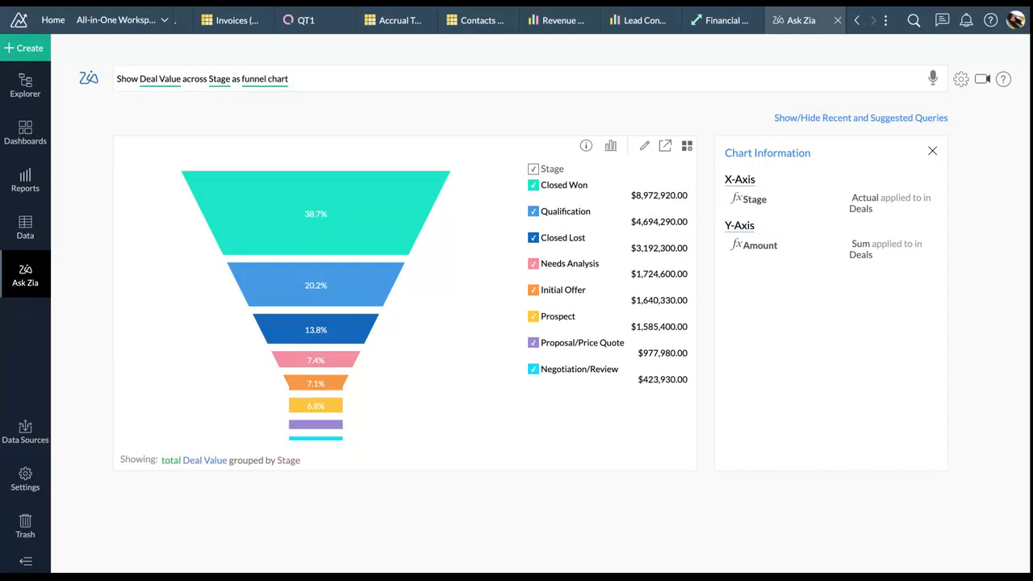
Open the Create menu to show the new report and dashboard options
left_click(28, 48)
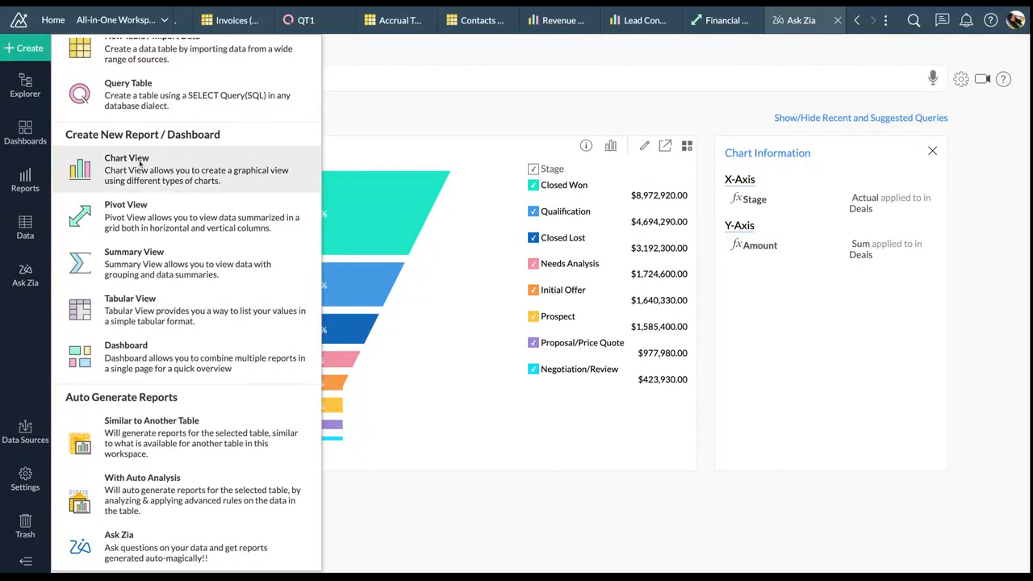
Choose Pivot View and confirm Leads as its base table
left_click(143, 204)
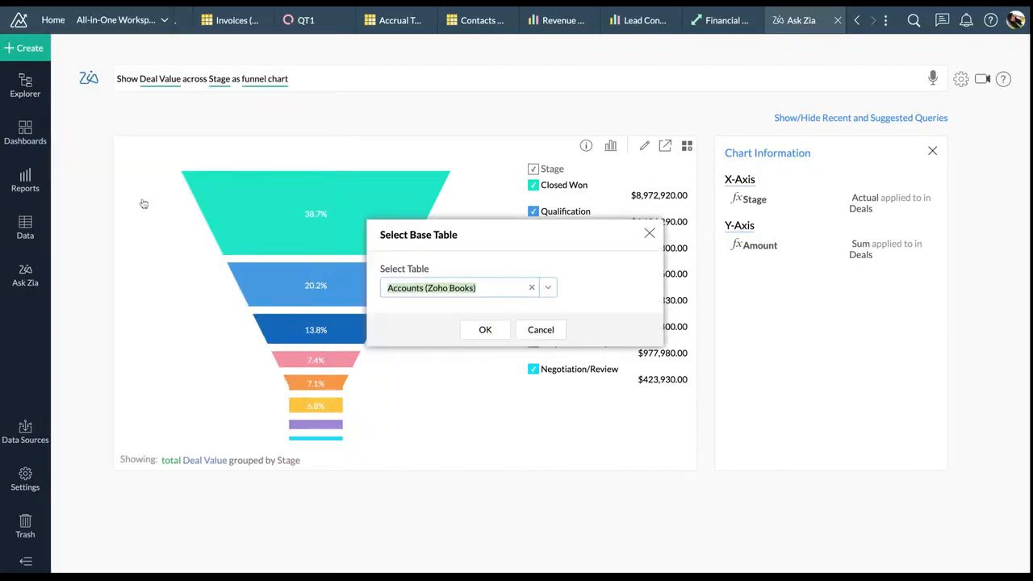
left_click(547, 287)
scroll(461, 414, "down", 3)
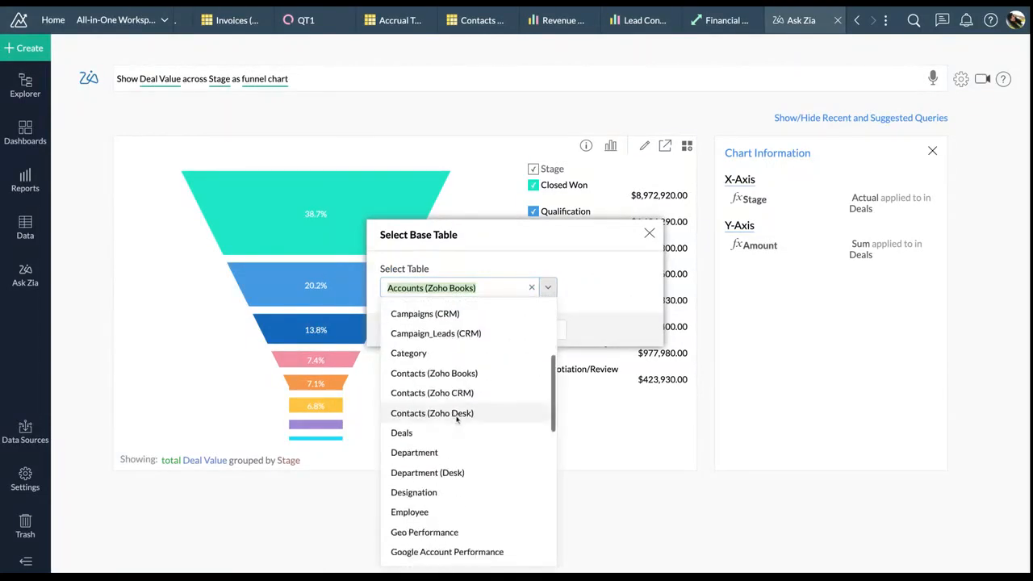
scroll(425, 500, "down", 3)
left_click(422, 491)
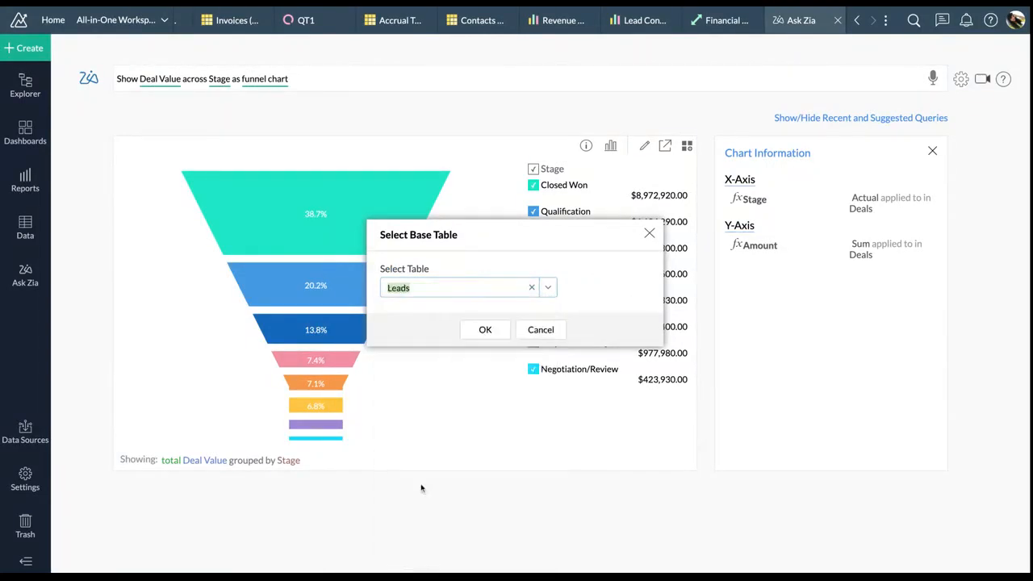
left_click(479, 331)
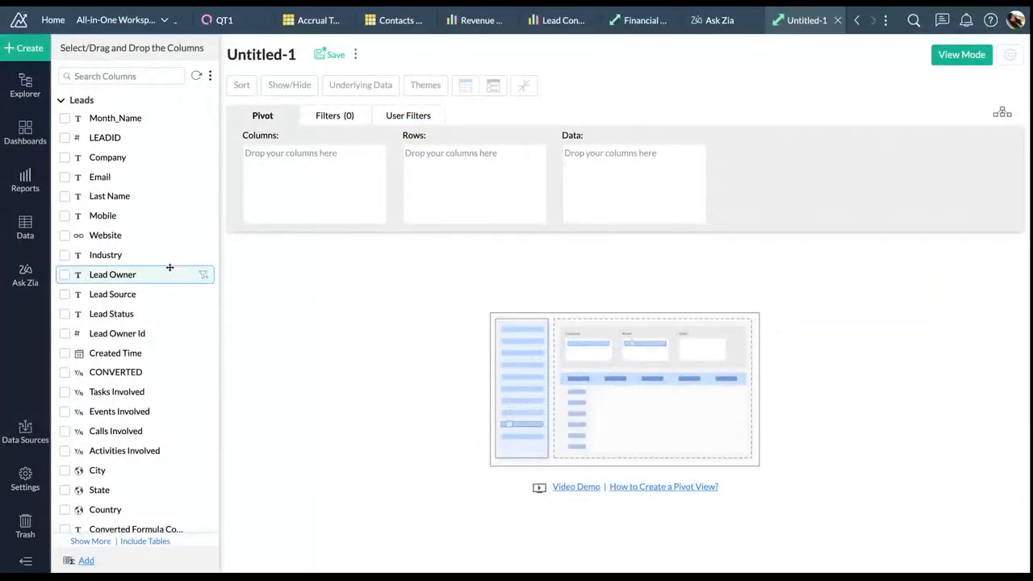
Search columns for 'lea' and add LEADID to Rows as a Dimension
left_click(138, 76)
type("lea")
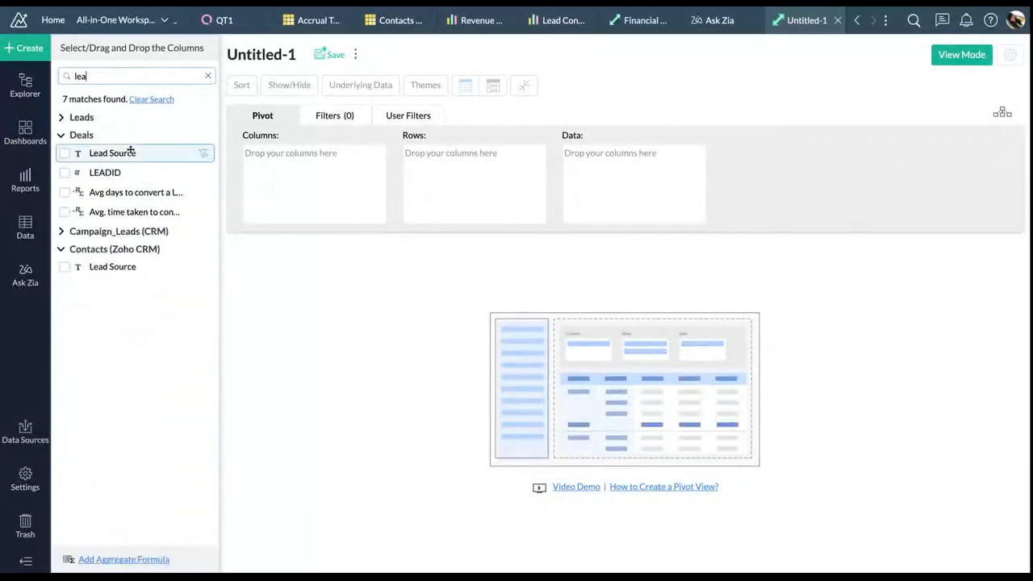
left_click(82, 117)
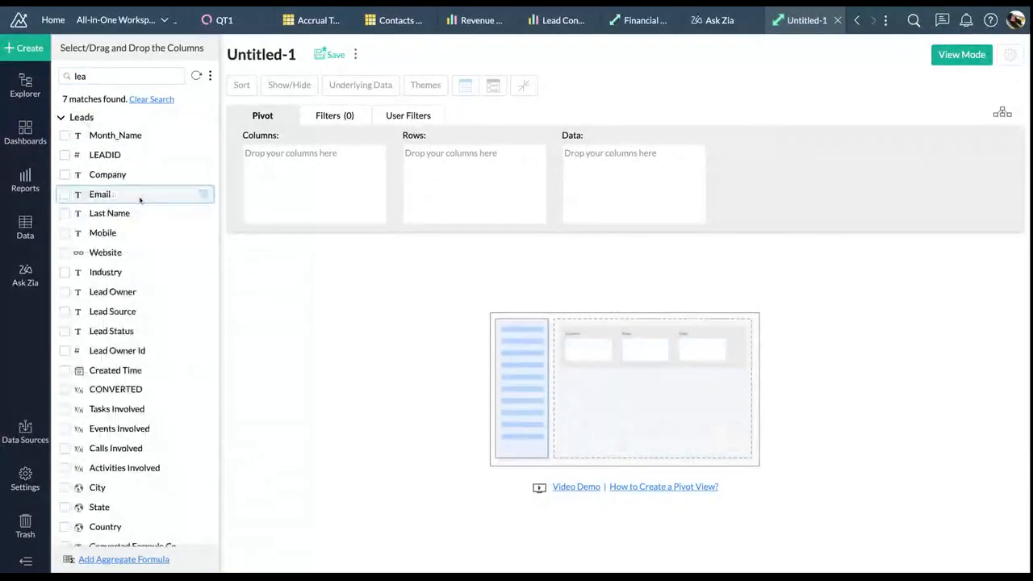
left_click_drag(134, 155, 504, 161)
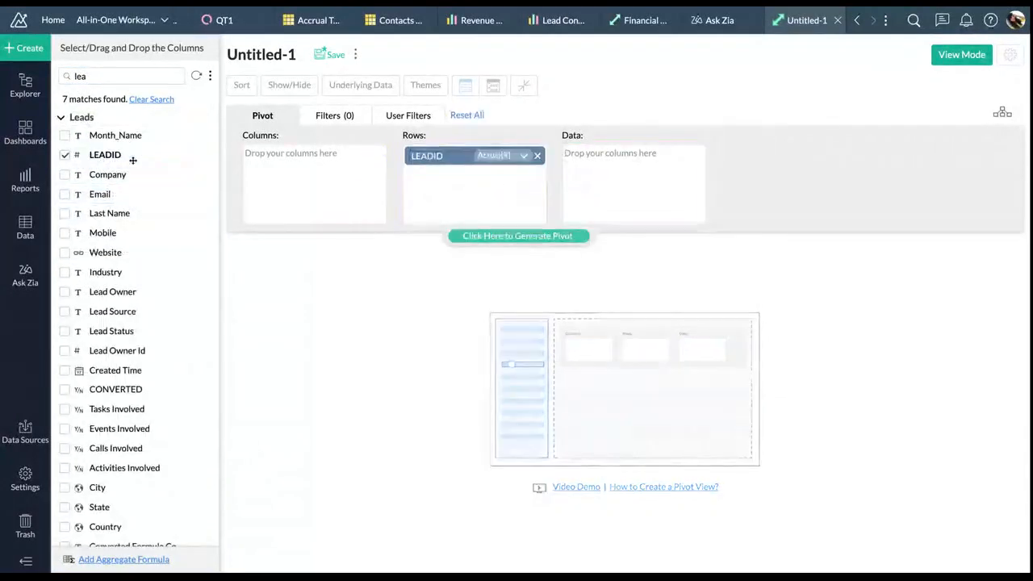
left_click(505, 159)
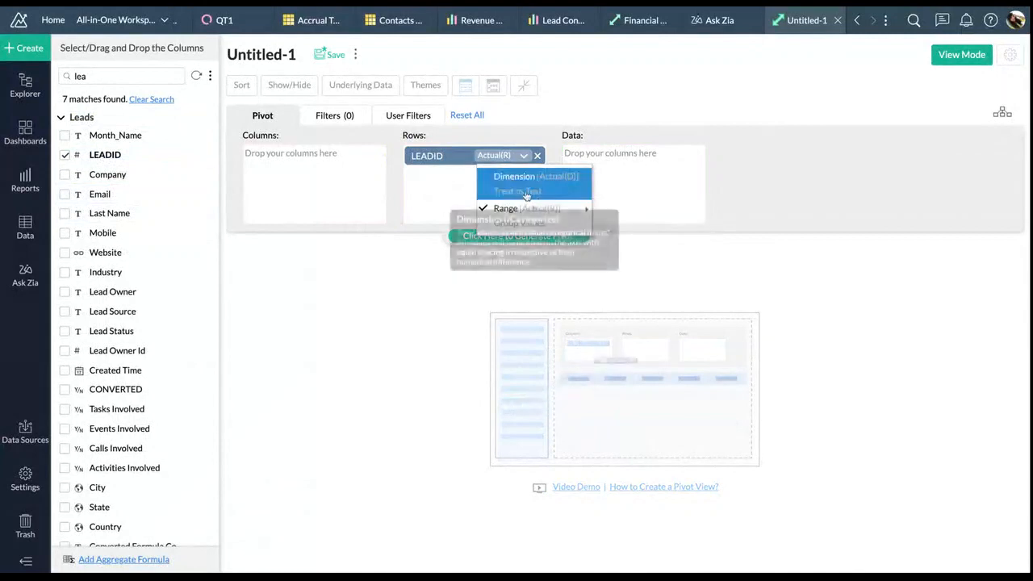
left_click(516, 177)
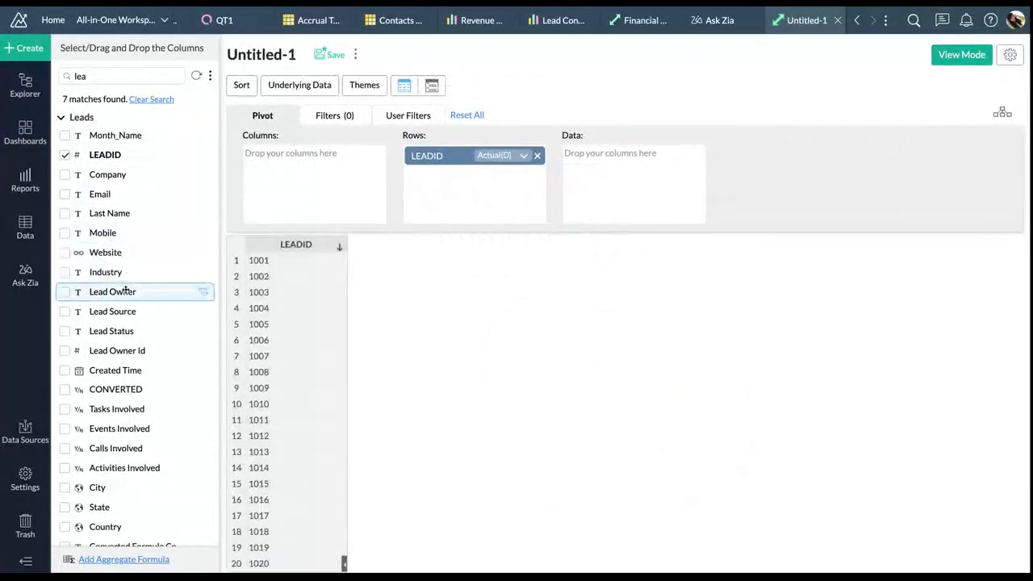
Add Lead Status and Created Time (Date & time) to Rows and generate the pivot
left_click_drag(132, 336, 484, 158)
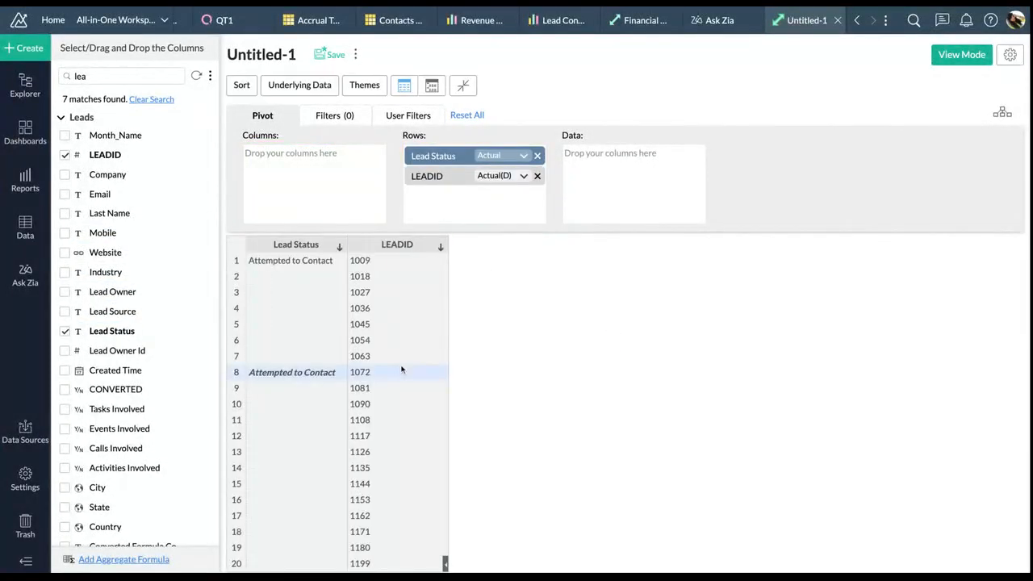
scroll(166, 297, "down", 1)
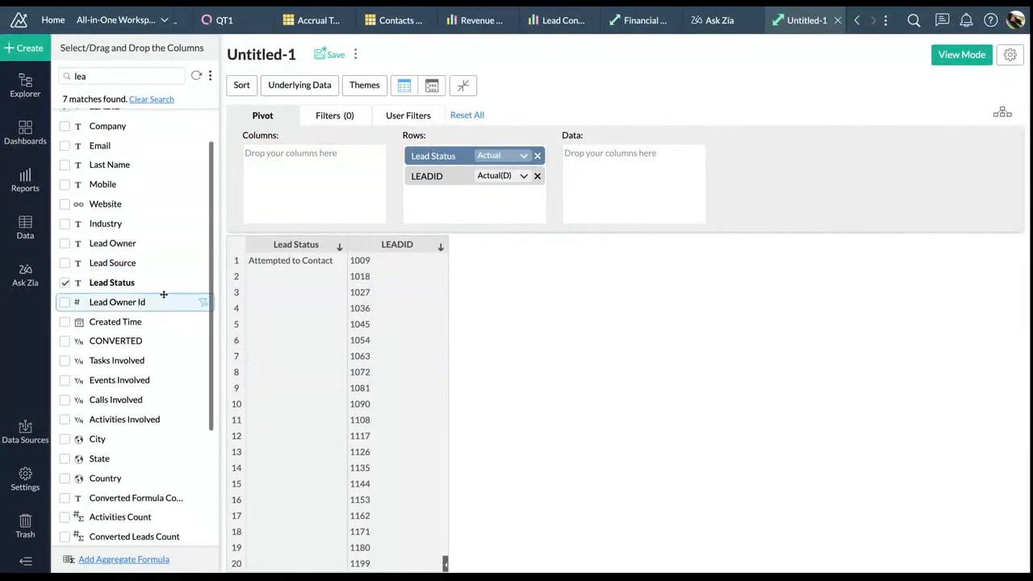
left_click_drag(147, 315, 517, 158)
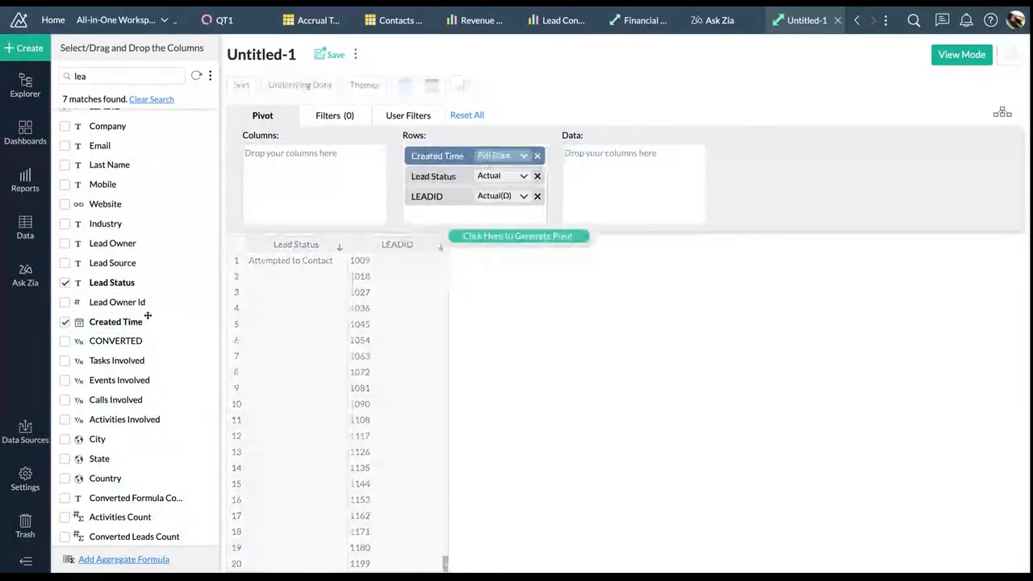
left_click(518, 156)
left_click(513, 335)
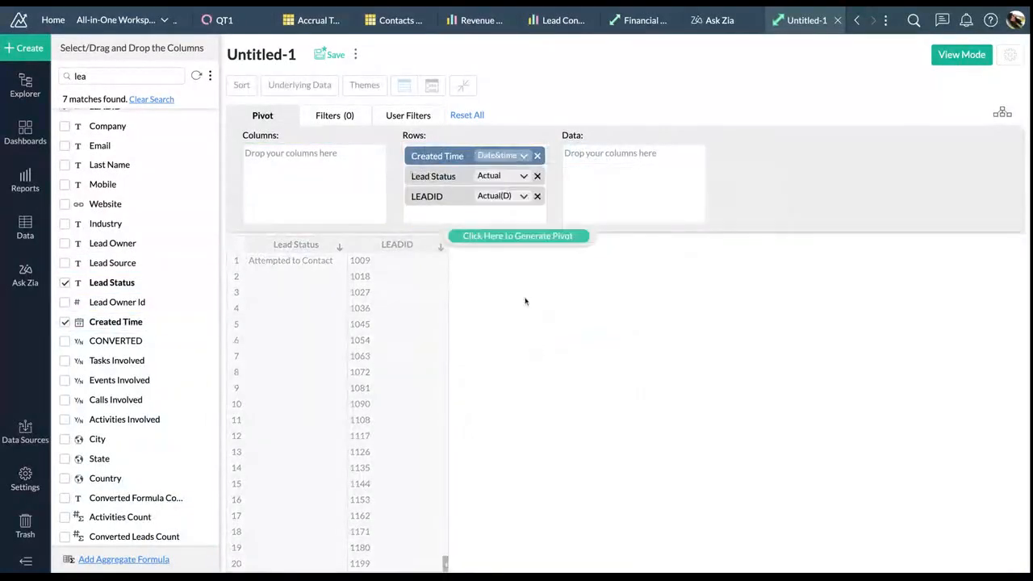
left_click(506, 239)
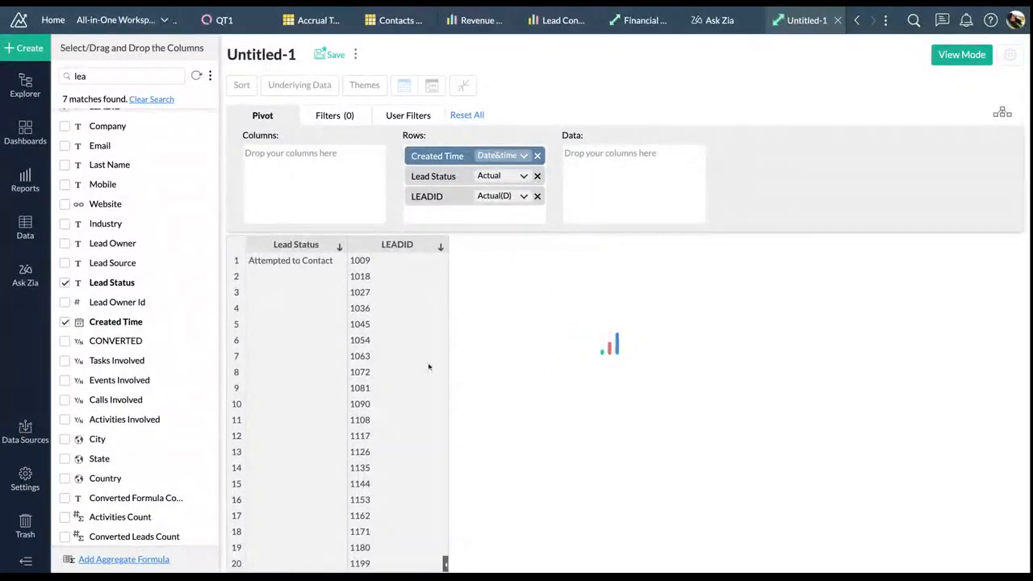
Add Created Time again as the top row grouped by Month & Year, then regenerate
left_click_drag(134, 321, 488, 158)
left_click(520, 154)
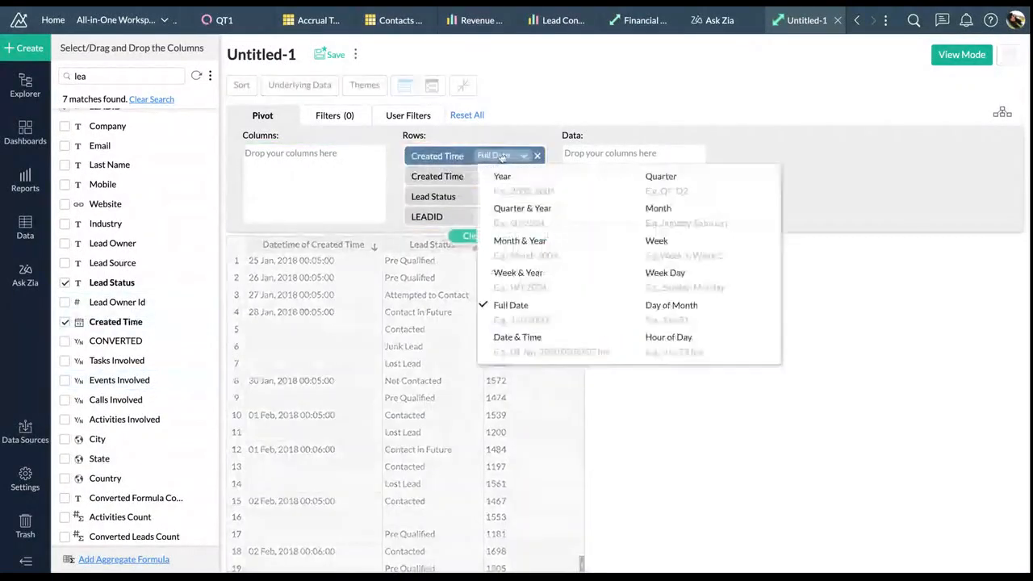
left_click(518, 239)
left_click(521, 237)
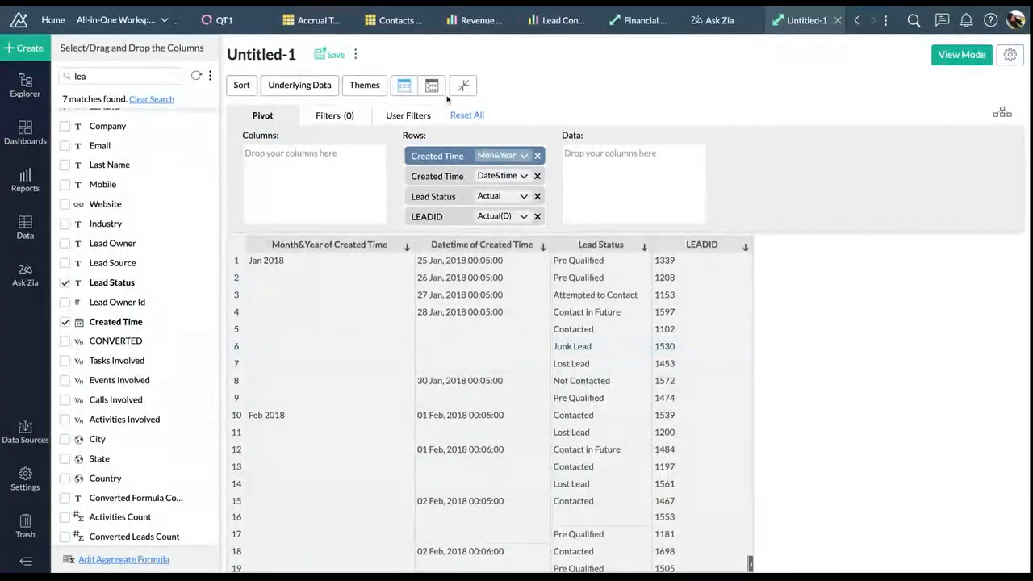
Save the pivot report as 'Lead wise status snapshot' in folder Za1
left_click(334, 54)
triple_click(486, 222)
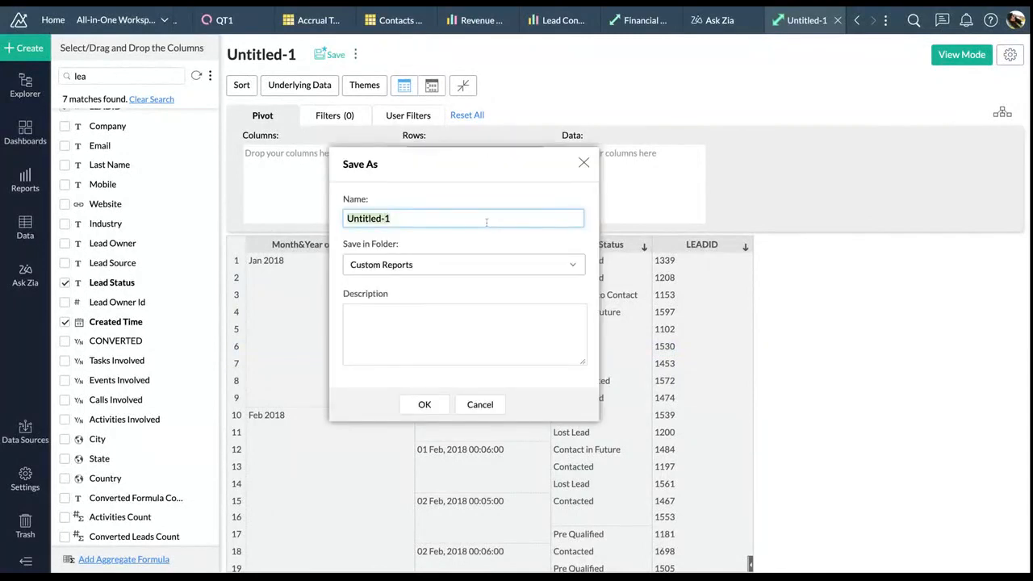
type("KL")
type("Lead wise")
type(" s")
type("tat")
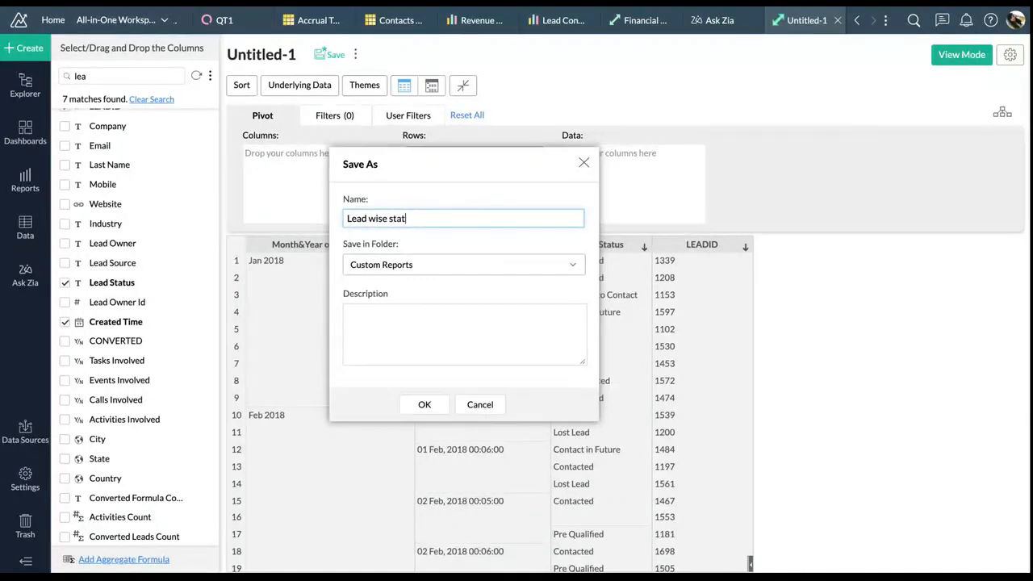
type("us snapshot")
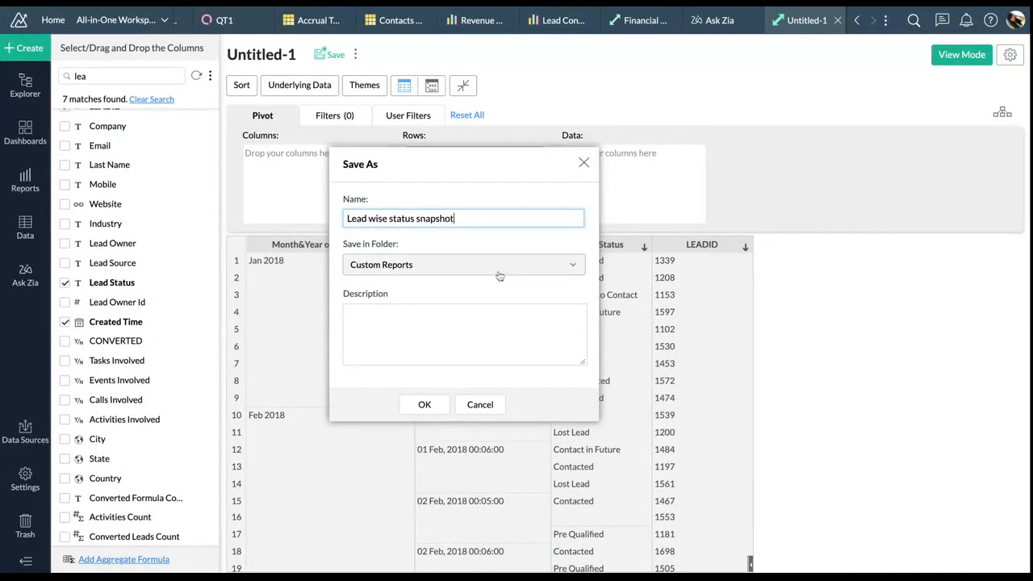
left_click(494, 276)
scroll(436, 352, "down", 3)
left_click(428, 384)
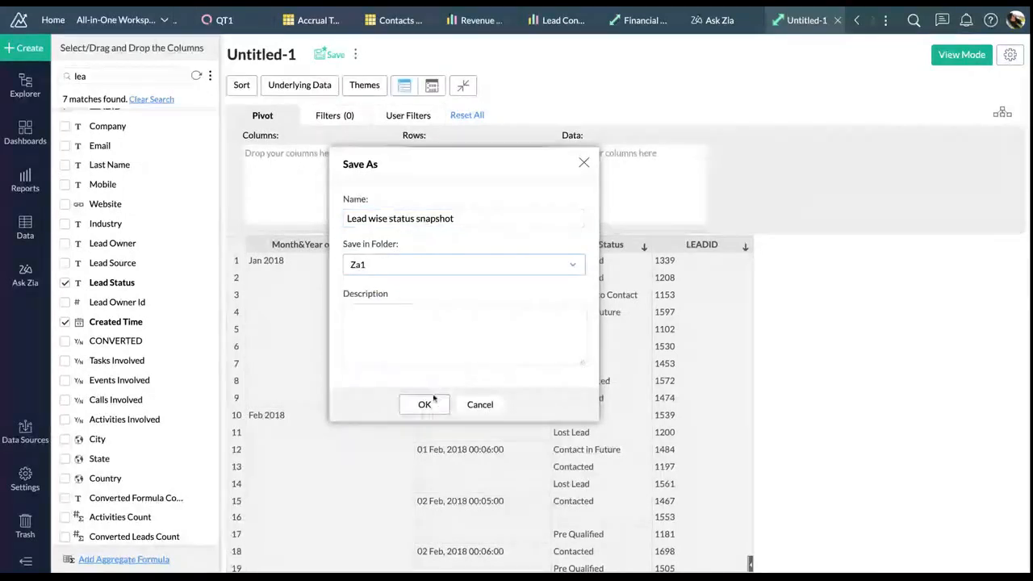
left_click(435, 405)
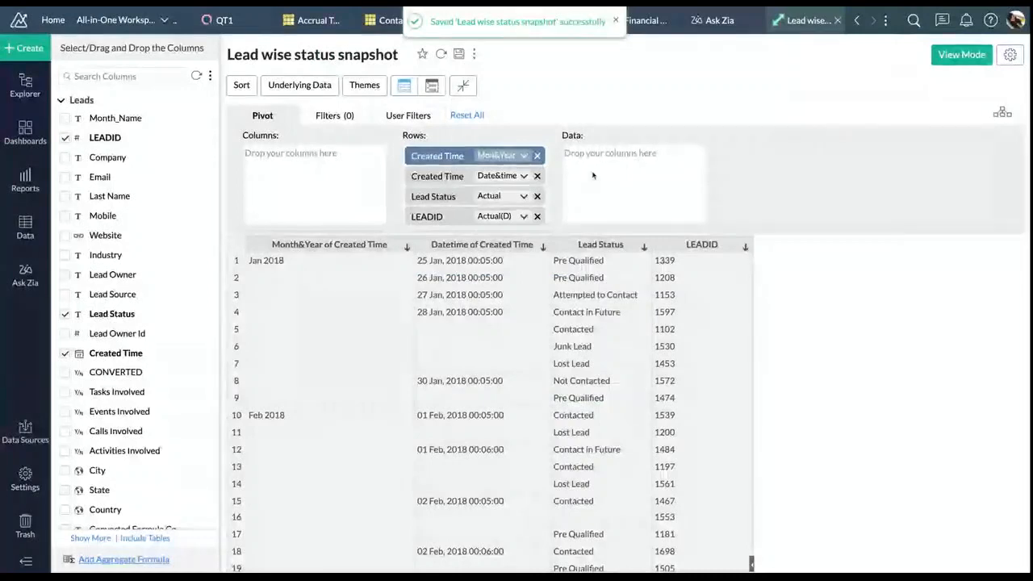
left_click(40, 54)
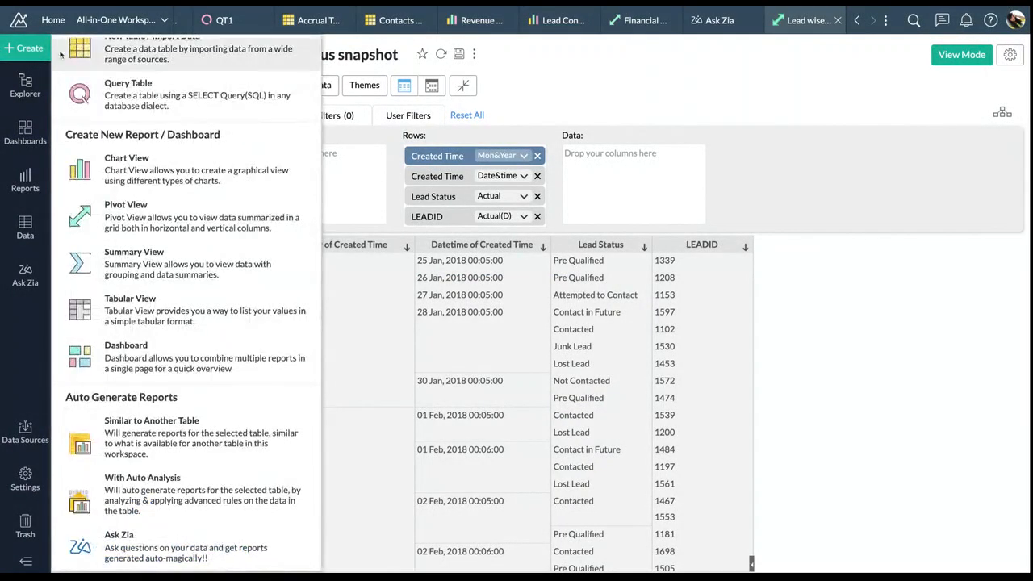
Choose New Table / Import Data, then the Data Snapshot option
scroll(142, 77, "up", 1)
left_click(164, 88)
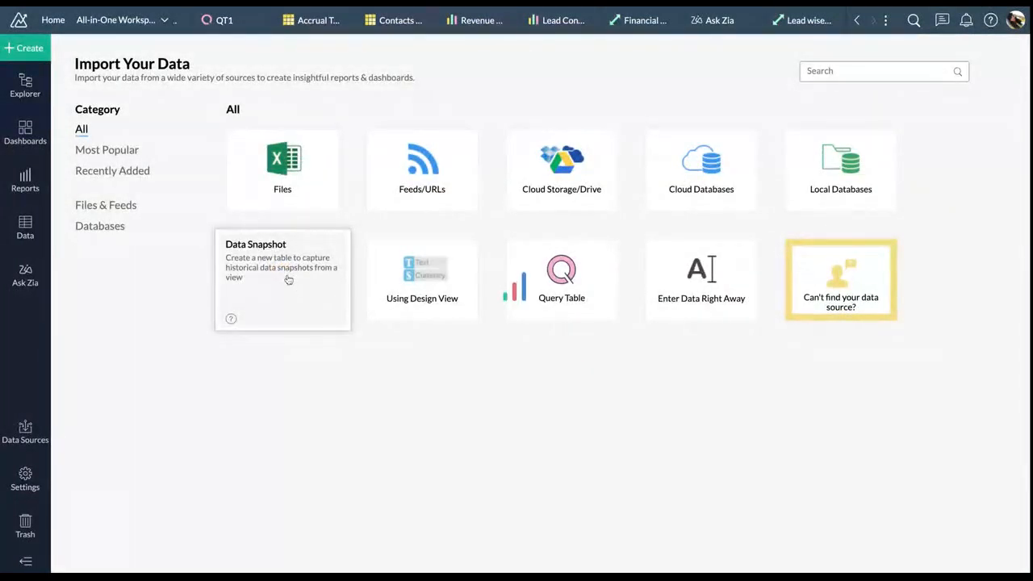
left_click(288, 280)
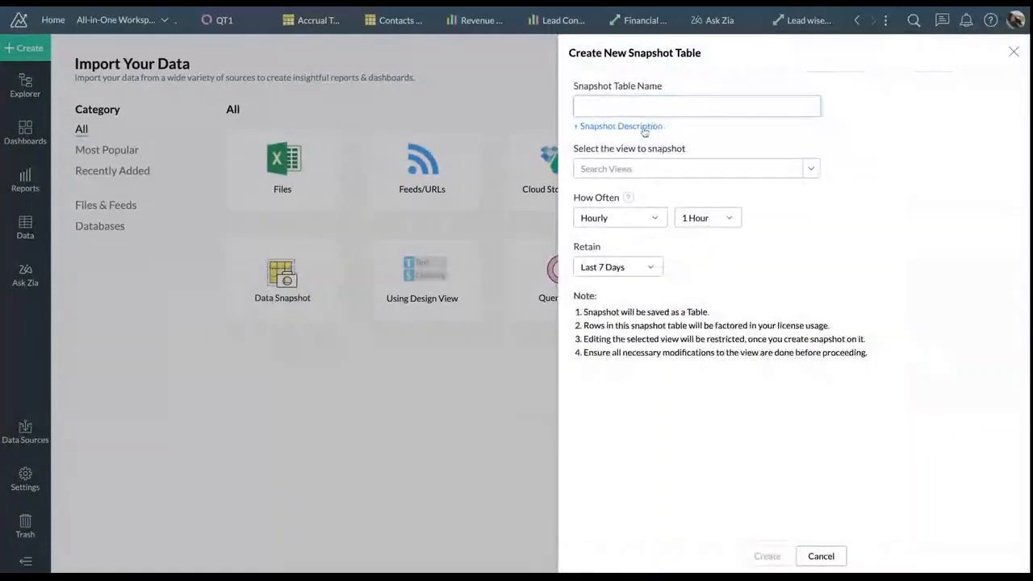
Name the snapshot table 'Lead Snapshot' and open the list of views to capture
type("Lead Sn")
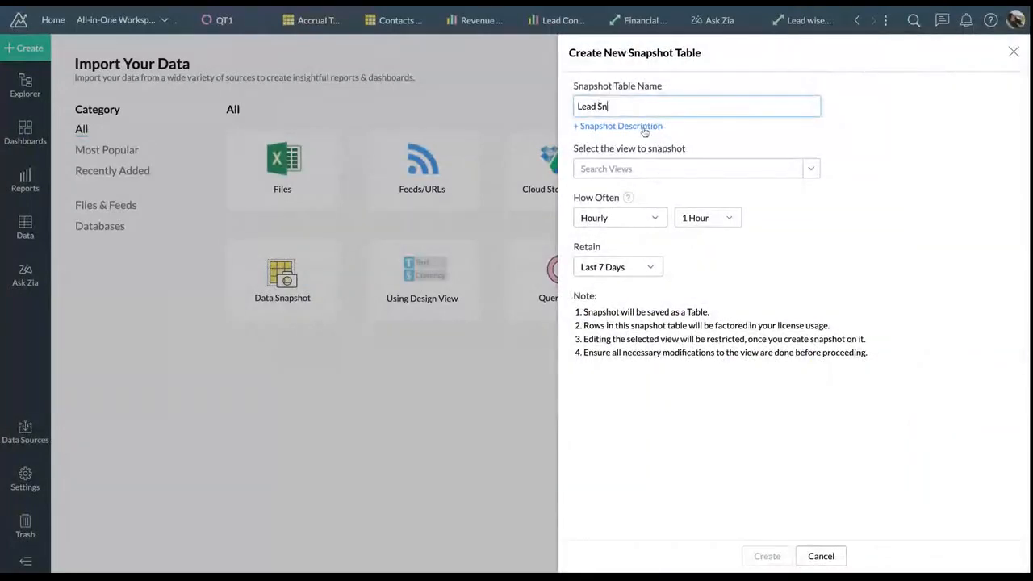
type("apshot")
left_click(816, 172)
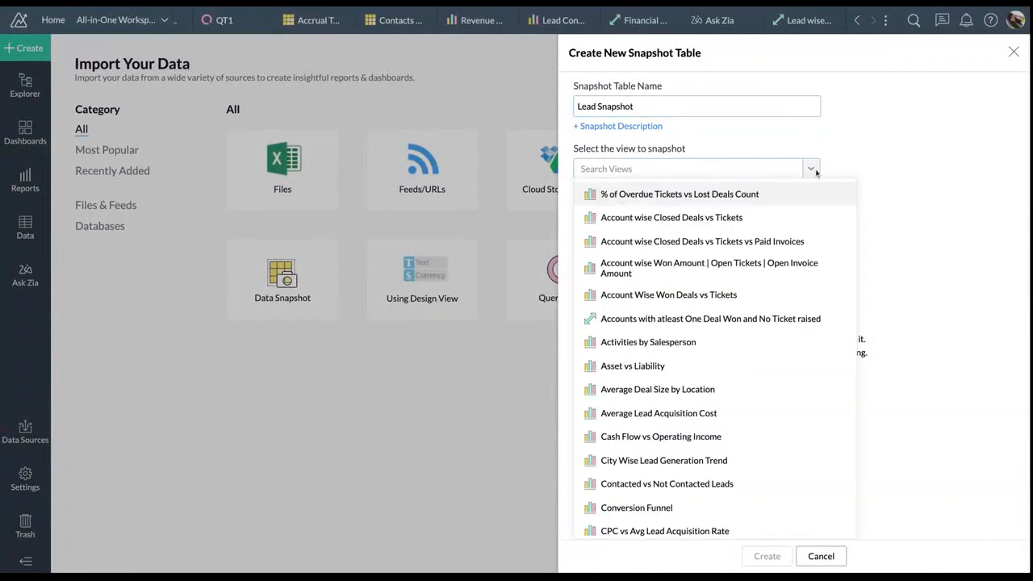
left_click(775, 366)
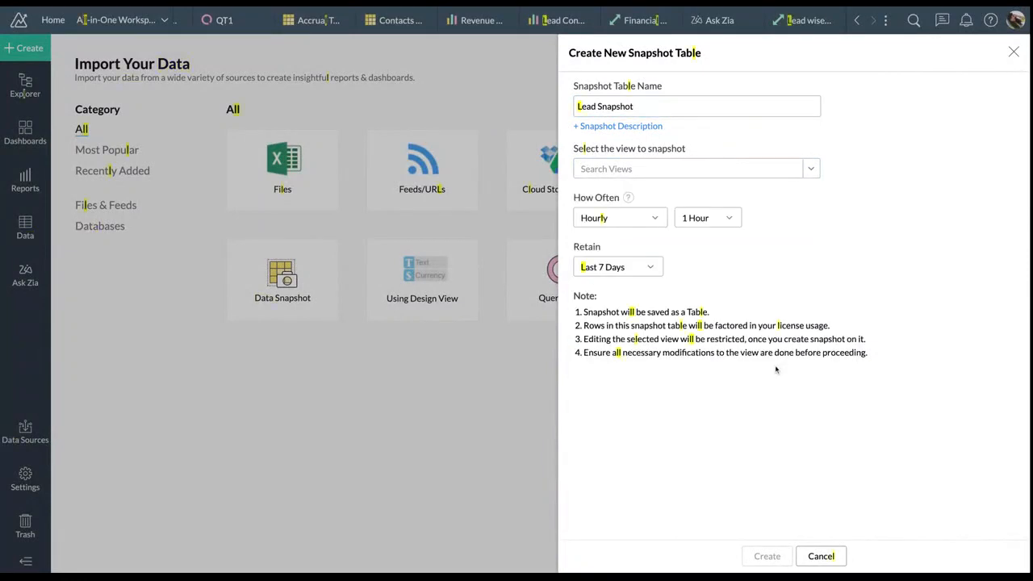
type("ead")
left_click(812, 170)
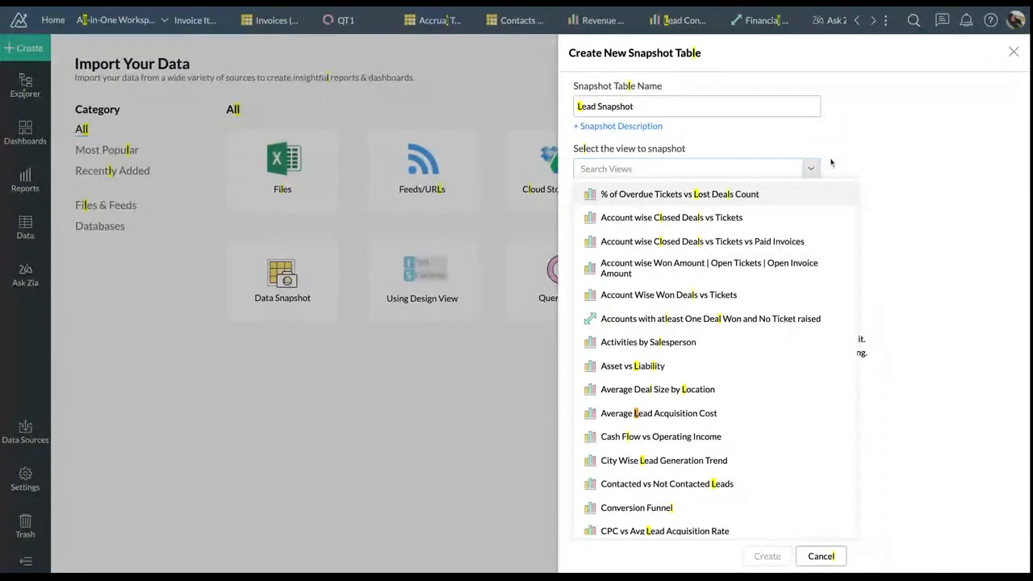
type("S")
key("Escape")
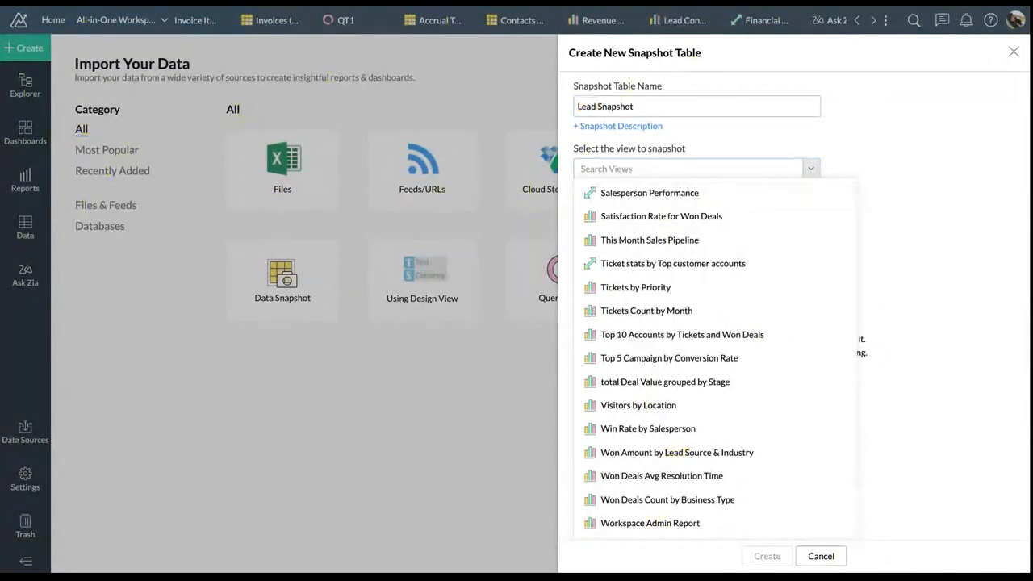
type("ead")
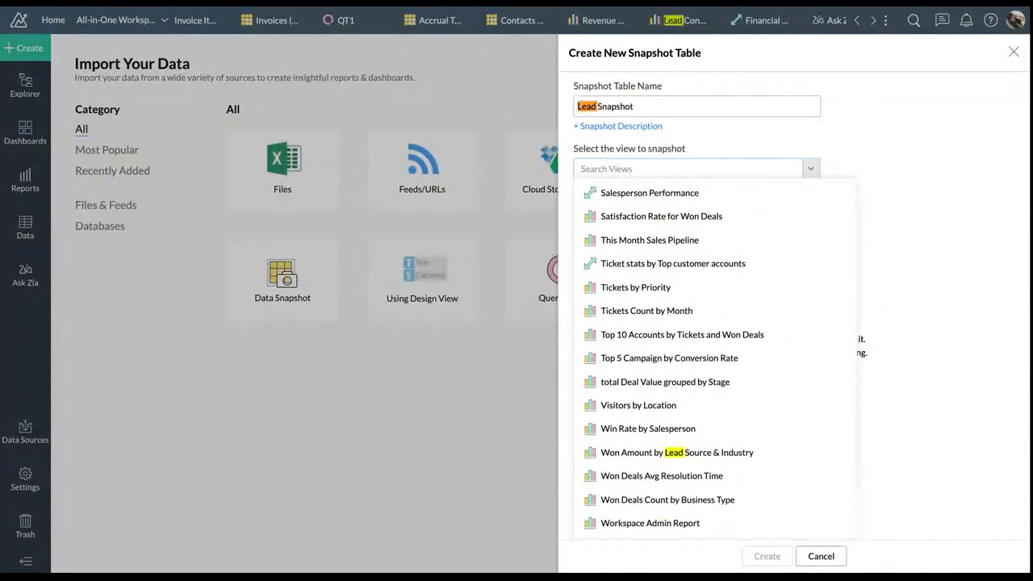
key("BackSpace")
key("BackSpace")
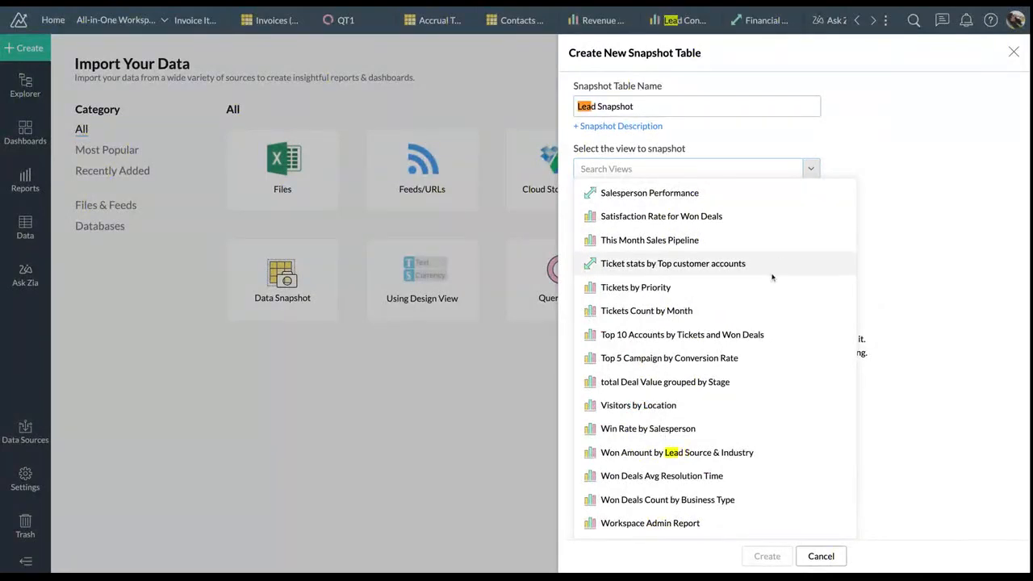
Find the view by searching 'snap' and select 'Lead wise status snapshot'
scroll(771, 277, "up", 5)
scroll(771, 279, "up", 15)
scroll(769, 272, "down", 3)
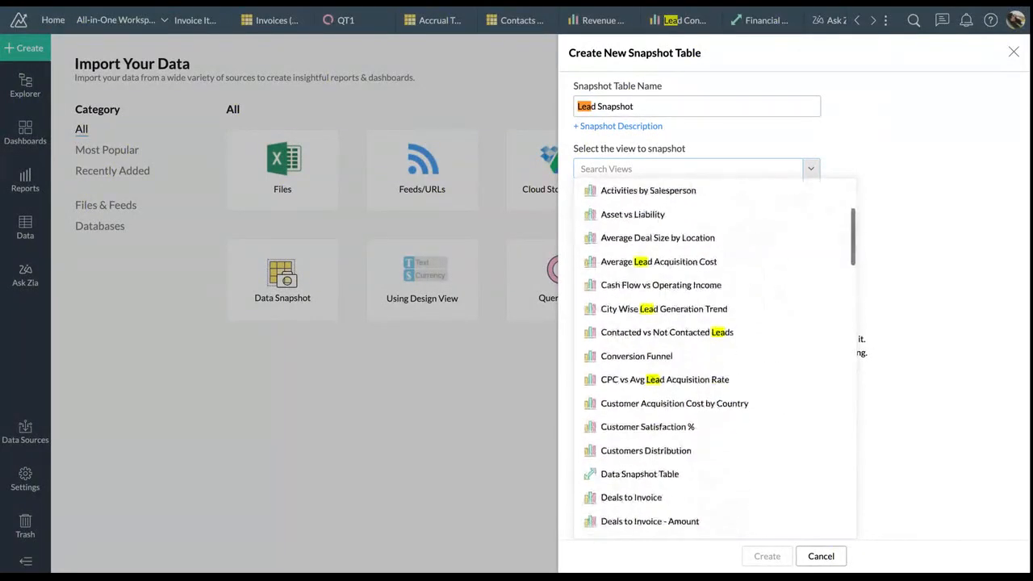
scroll(757, 386, "down", 6)
scroll(756, 384, "up", 1)
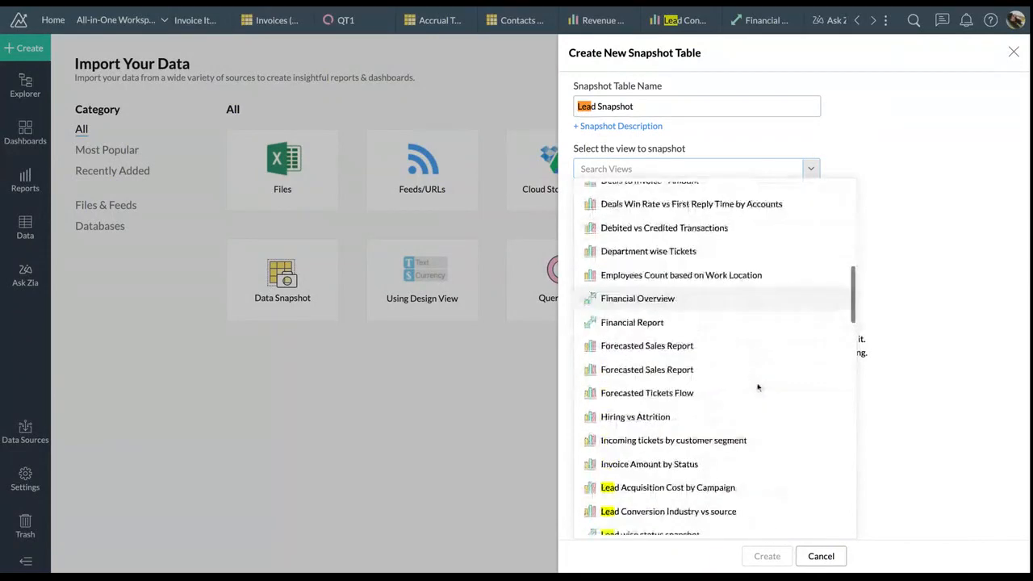
scroll(756, 384, "down", 1)
key("Escape")
scroll(726, 249, "down", 1)
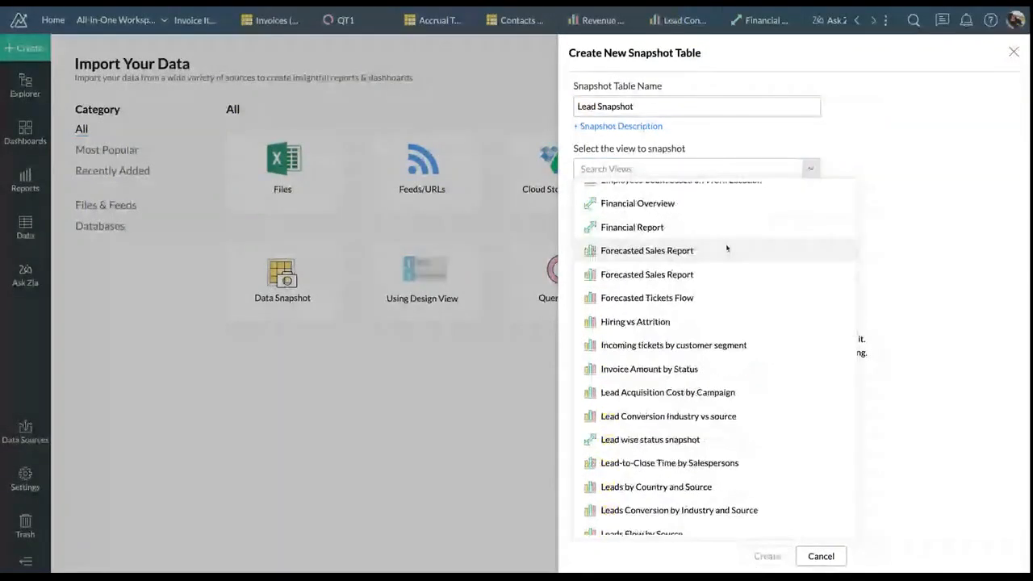
key("ctrl+f")
type("snap")
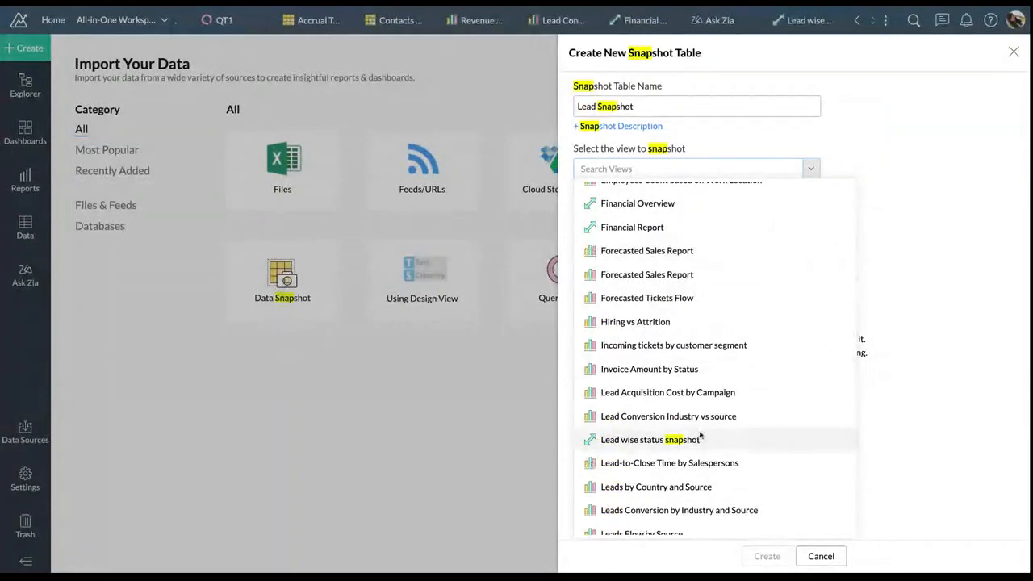
left_click(701, 439)
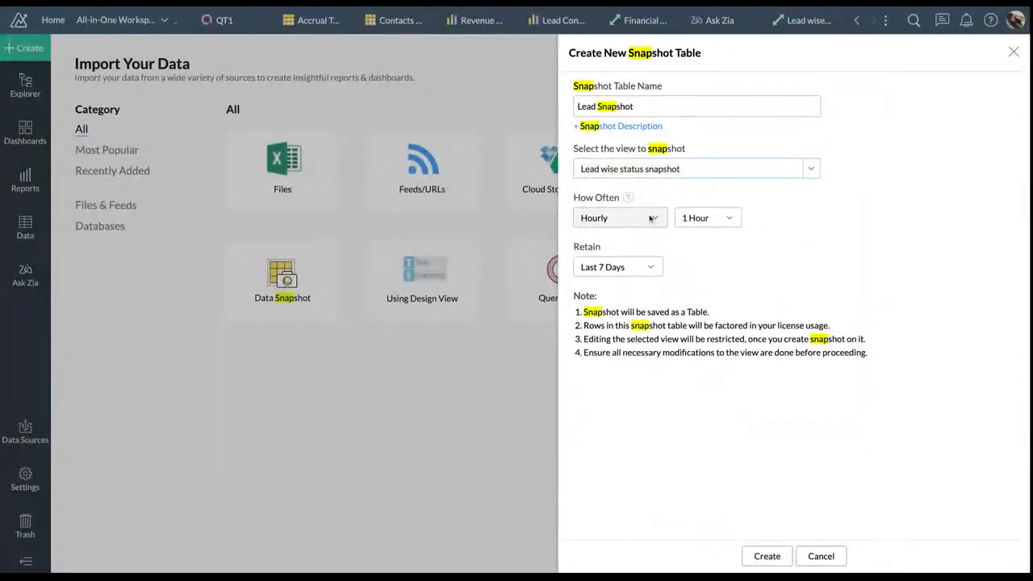
left_click(651, 218)
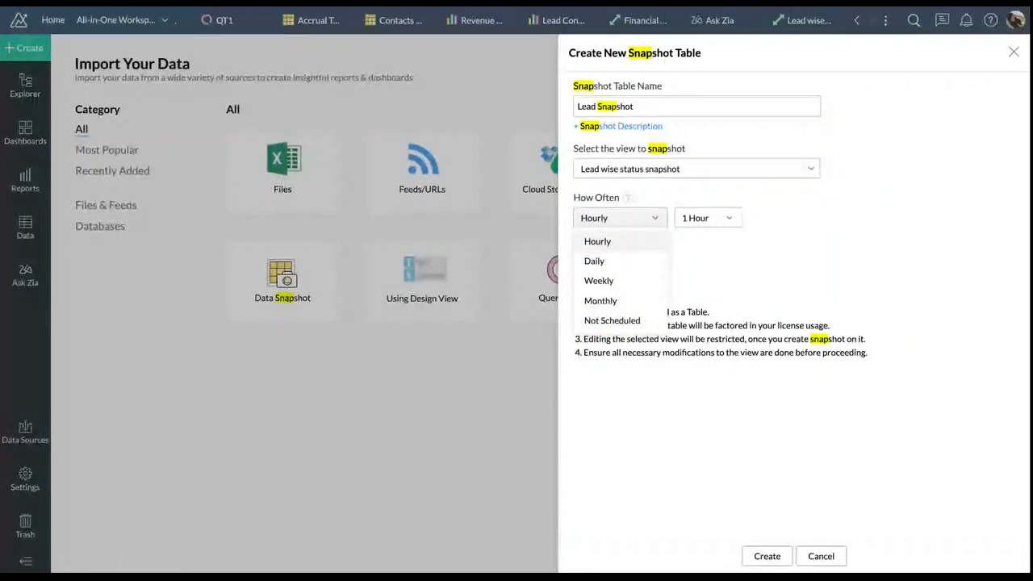
Set Lead Snapshot to run Weekly on Monday at hour 10, retain Last 30 Days, and create it
left_click(633, 280)
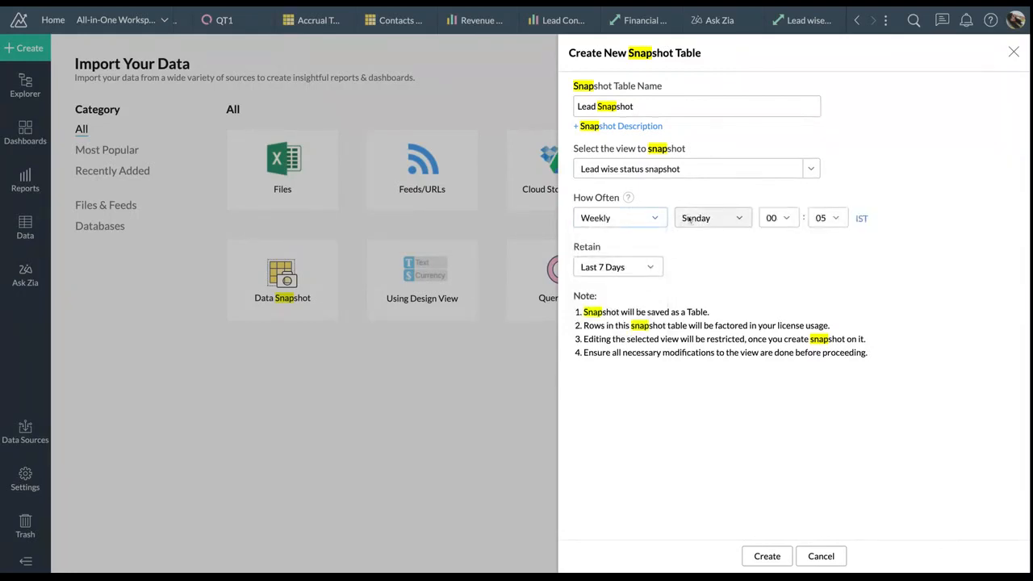
left_click(728, 218)
left_click(718, 264)
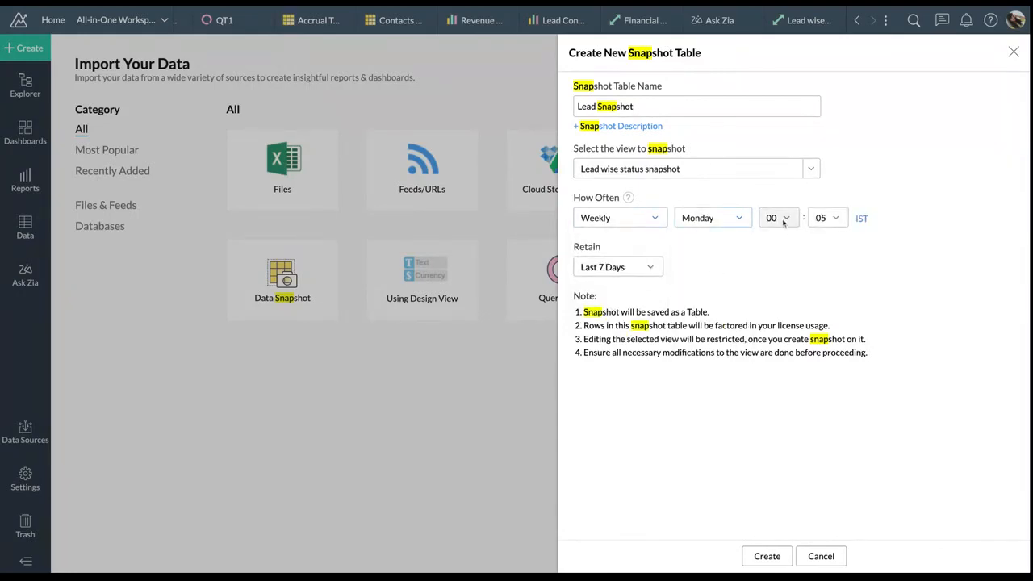
left_click(779, 218)
left_click(778, 441)
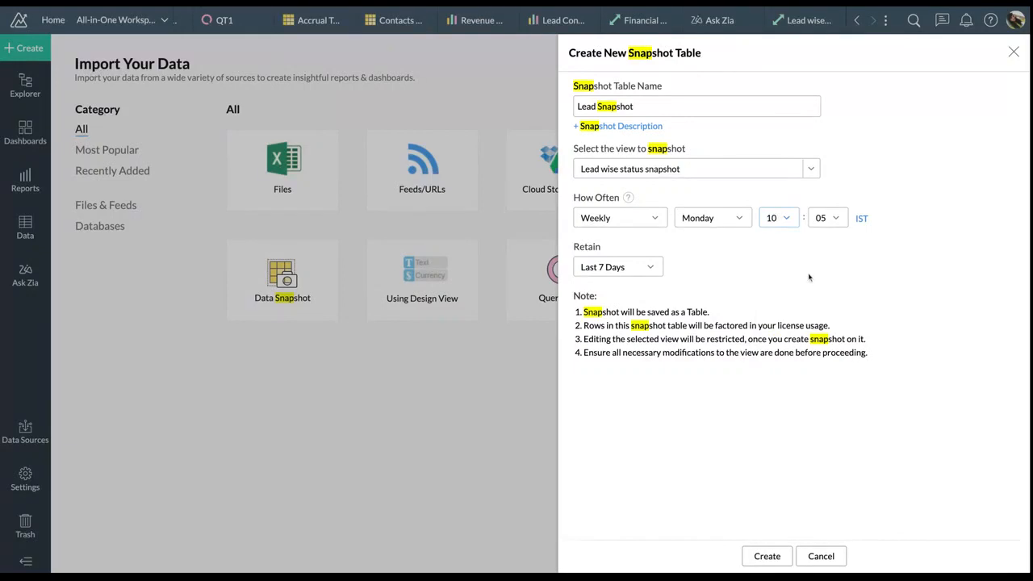
left_click(646, 272)
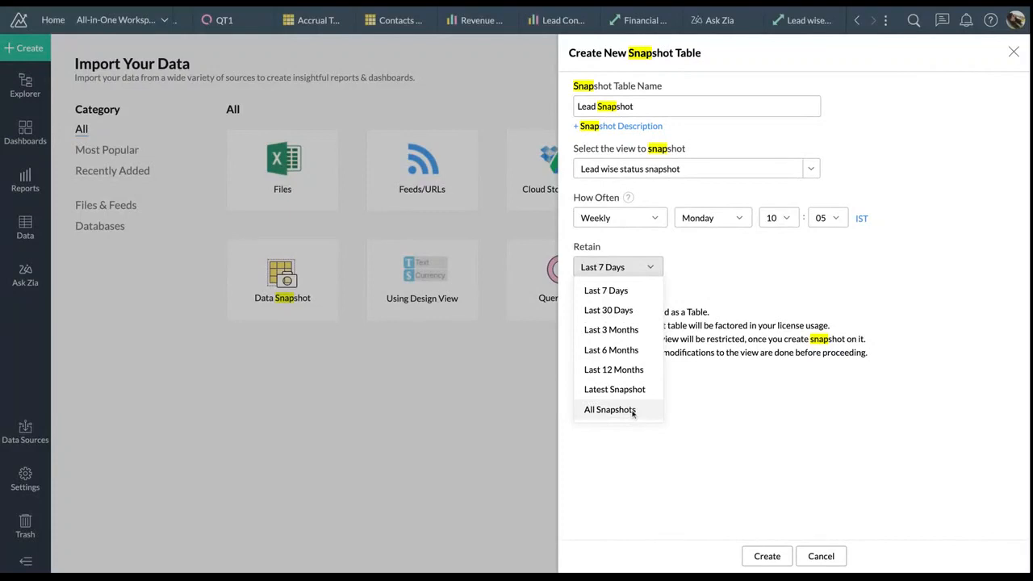
left_click(627, 309)
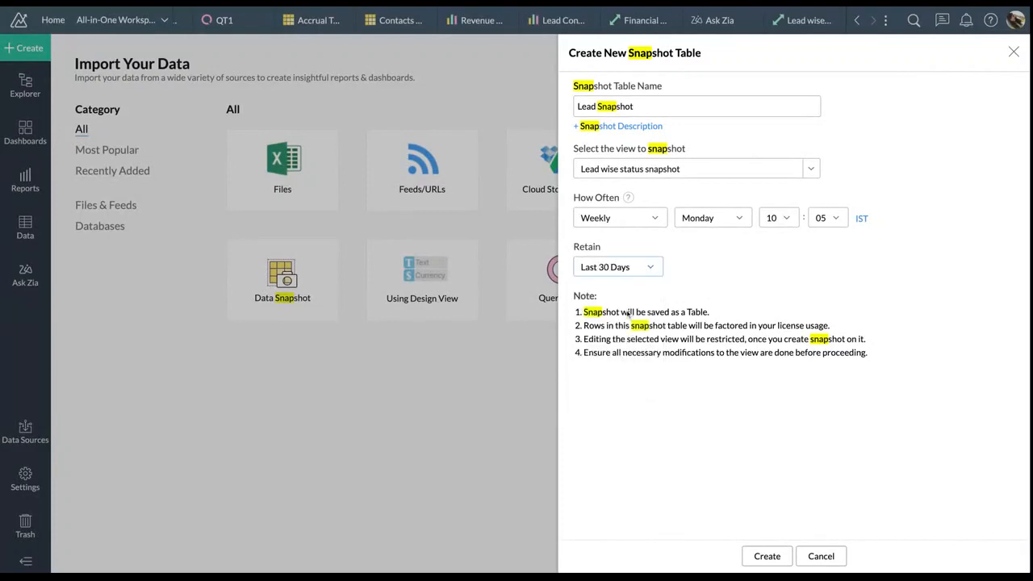
left_click(768, 556)
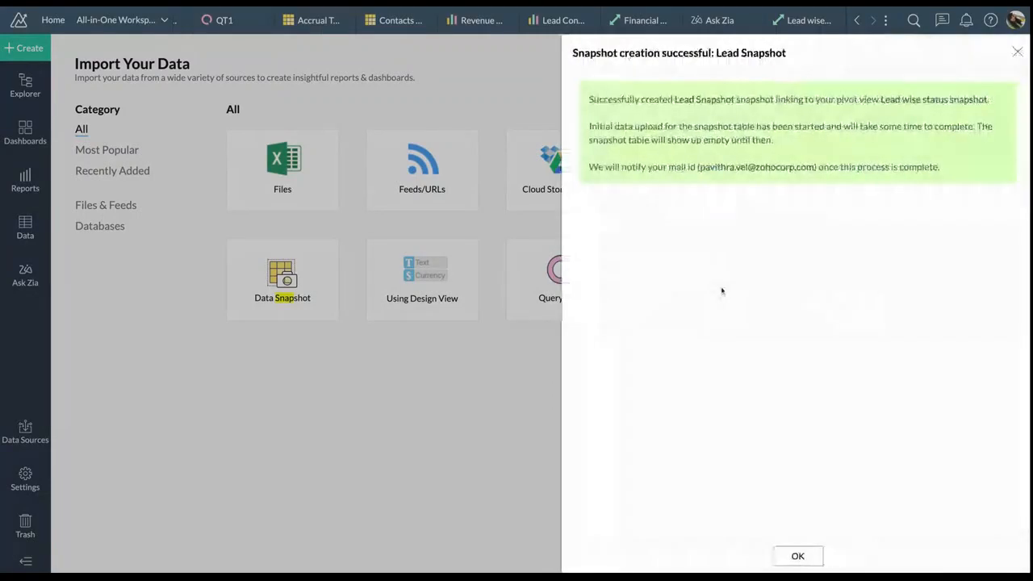
Close the success message and open Data Sources from the sidebar
left_click(800, 554)
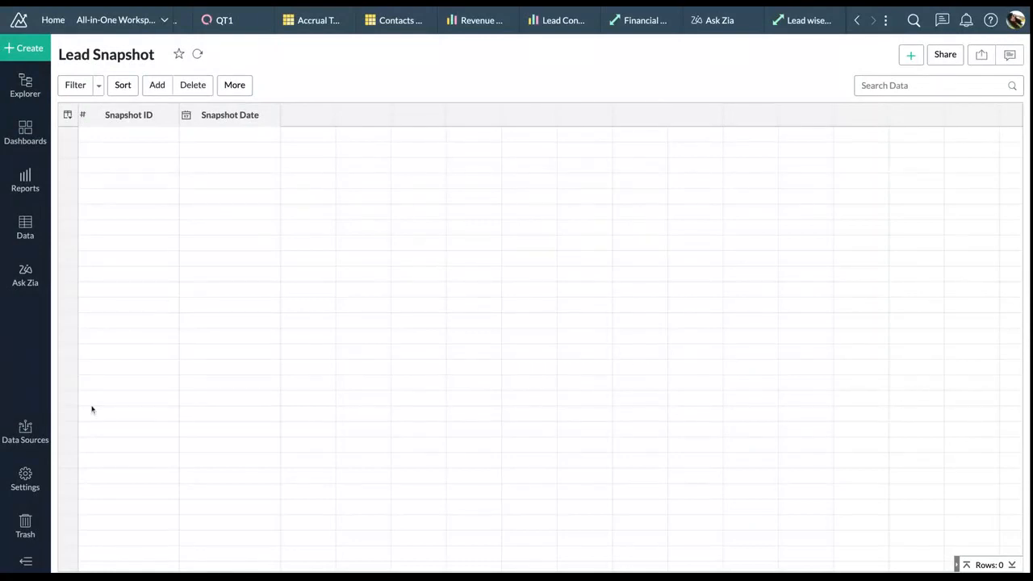
left_click(34, 442)
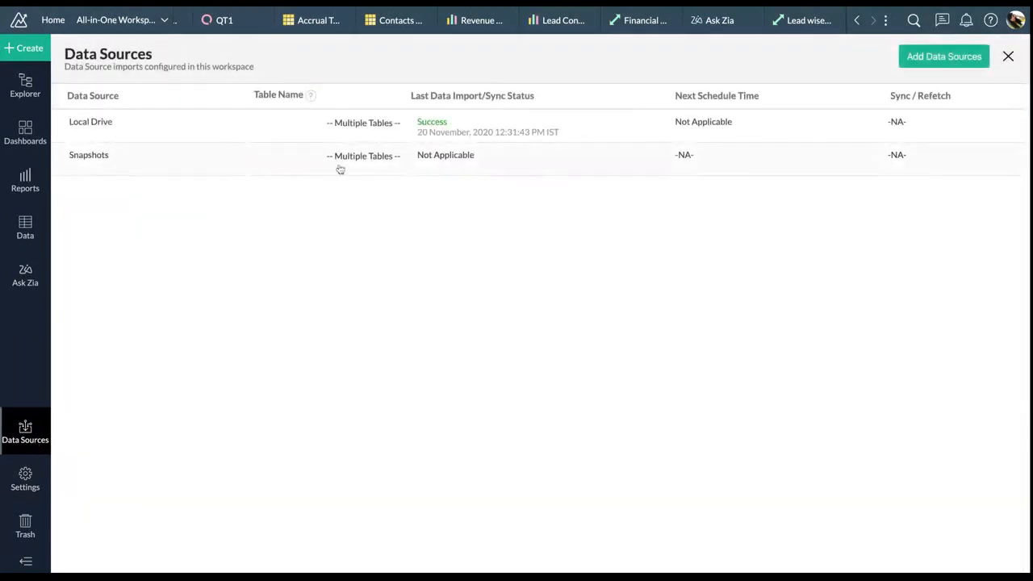
Run Lead Snapshot now from Snapshots, then refresh the table to show its 3900 rows
left_click(856, 160)
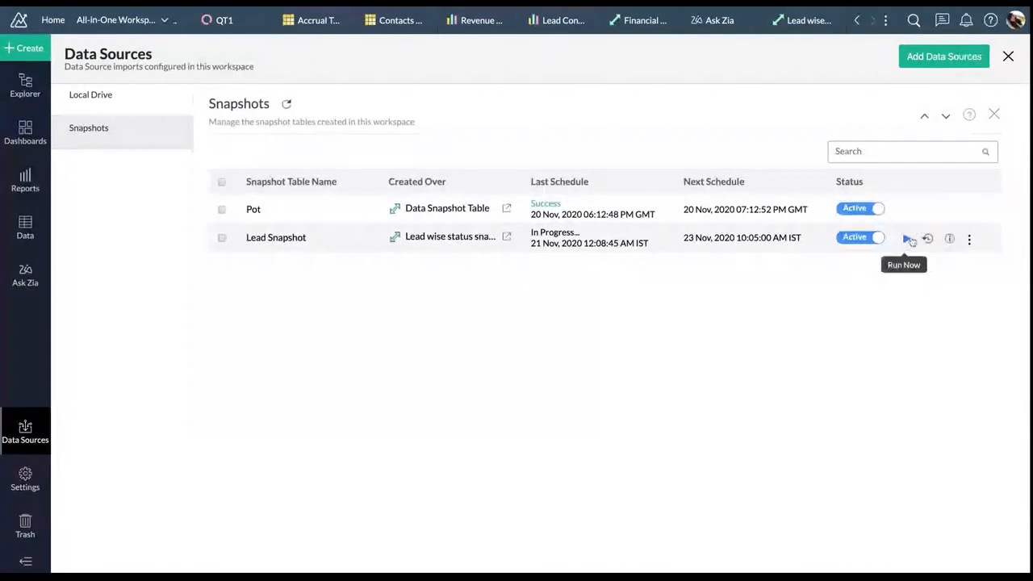
left_click(906, 237)
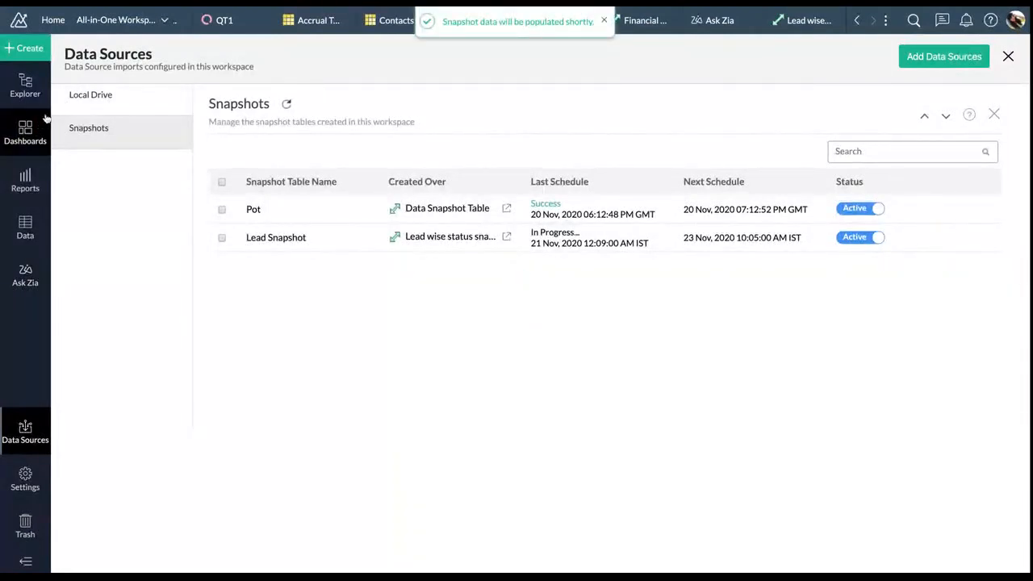
left_click(1007, 56)
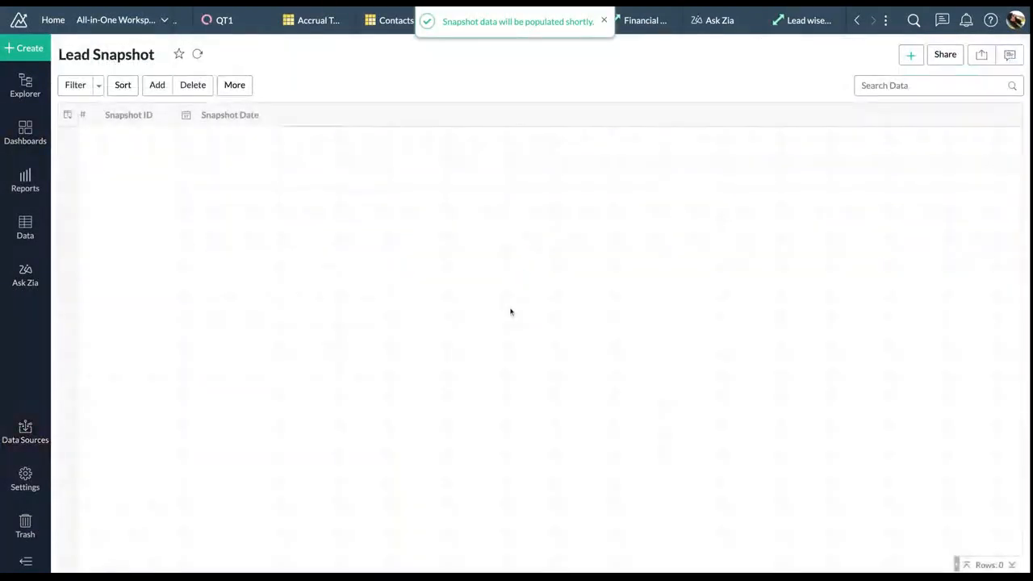
left_click(197, 54)
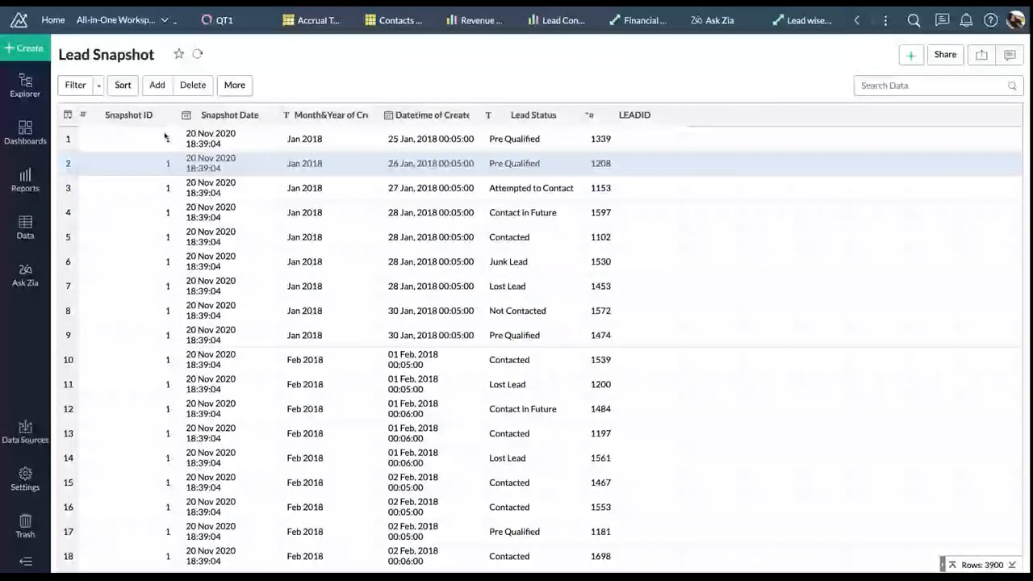
left_click(161, 114)
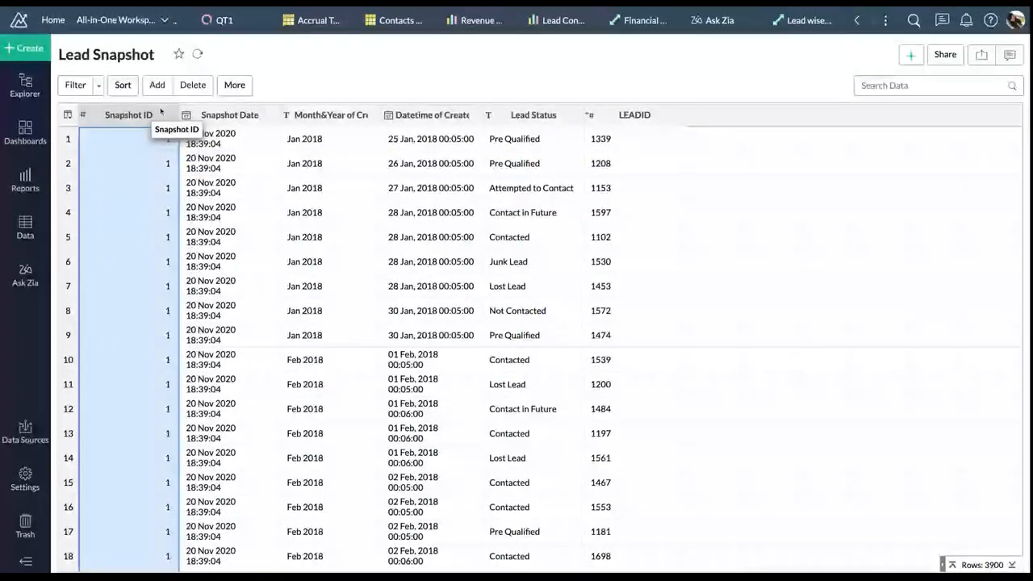
left_click(255, 115)
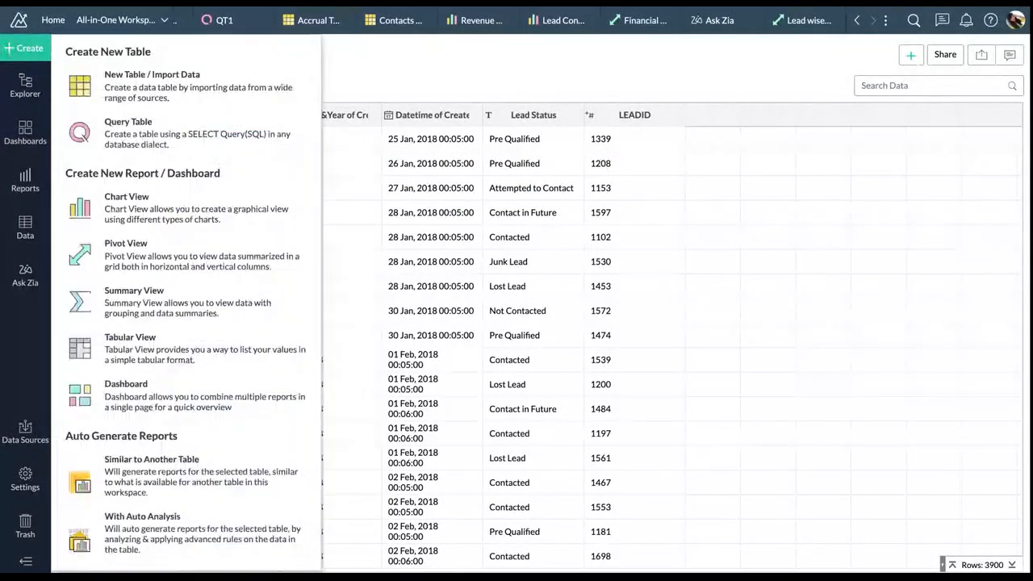
Create a new dashboard, collapse Custom Reports, and open the KPI Widget Editor
left_click(230, 403)
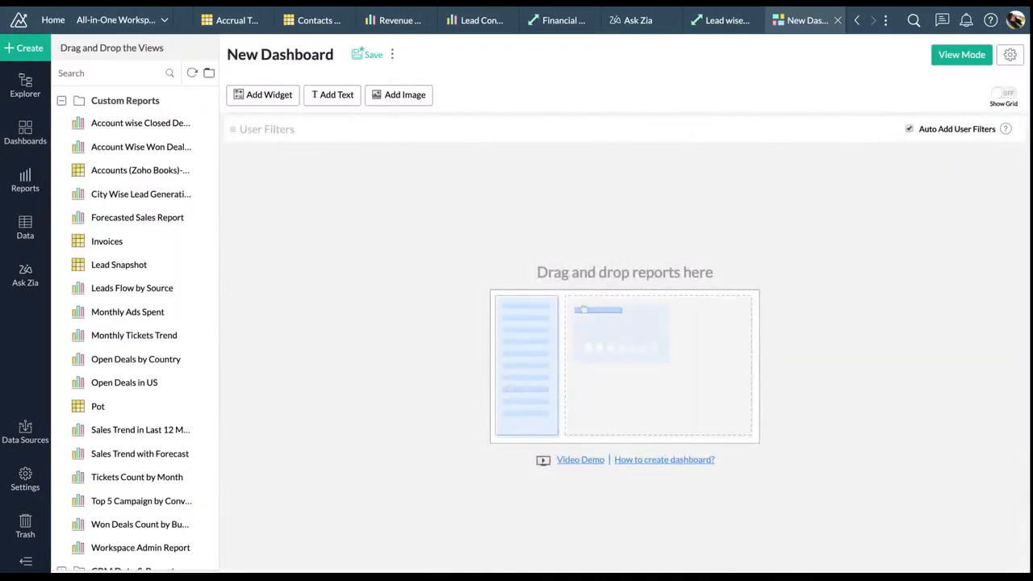
scroll(146, 418, "down", 5)
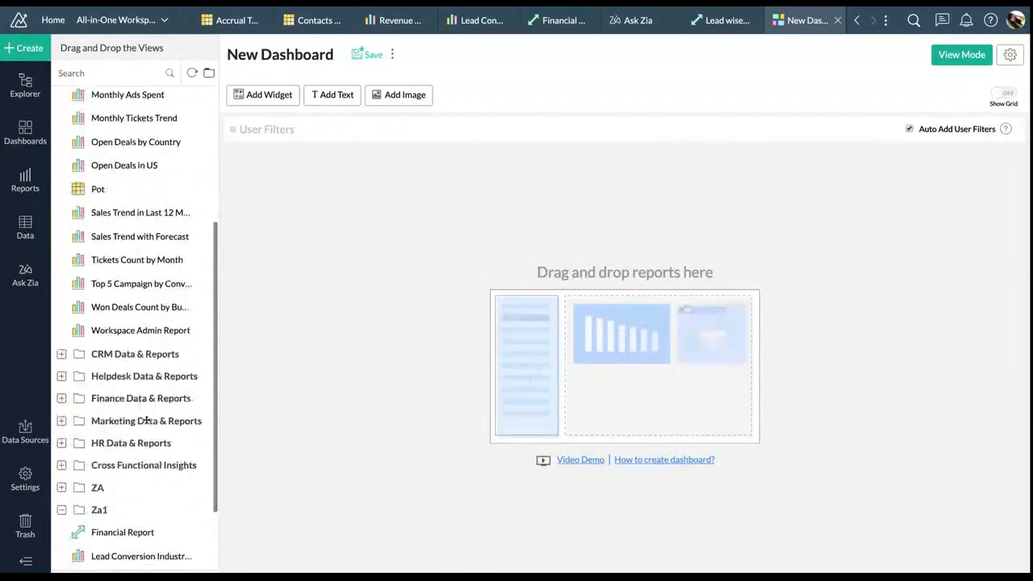
scroll(146, 419, "up", 5)
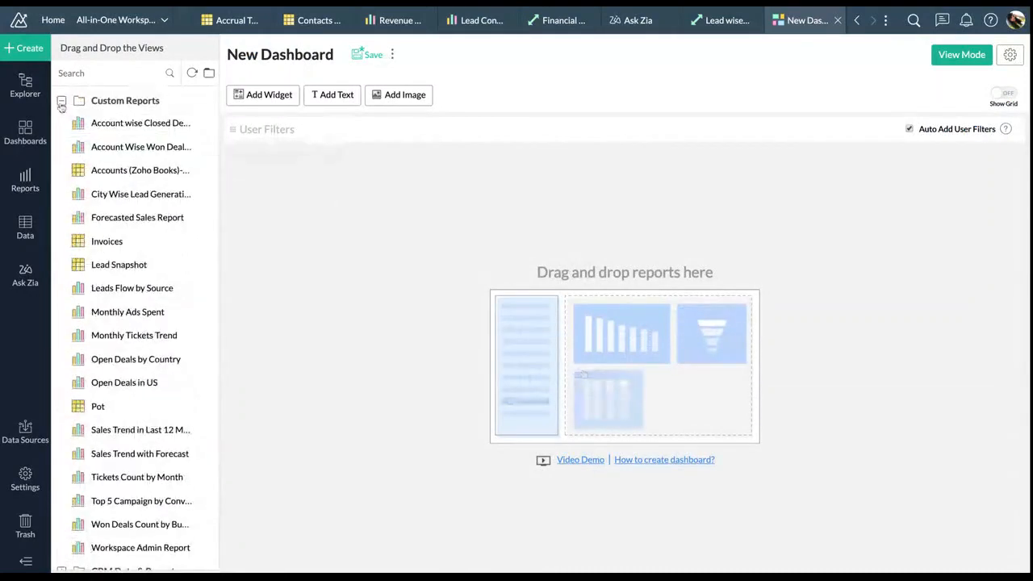
left_click(61, 102)
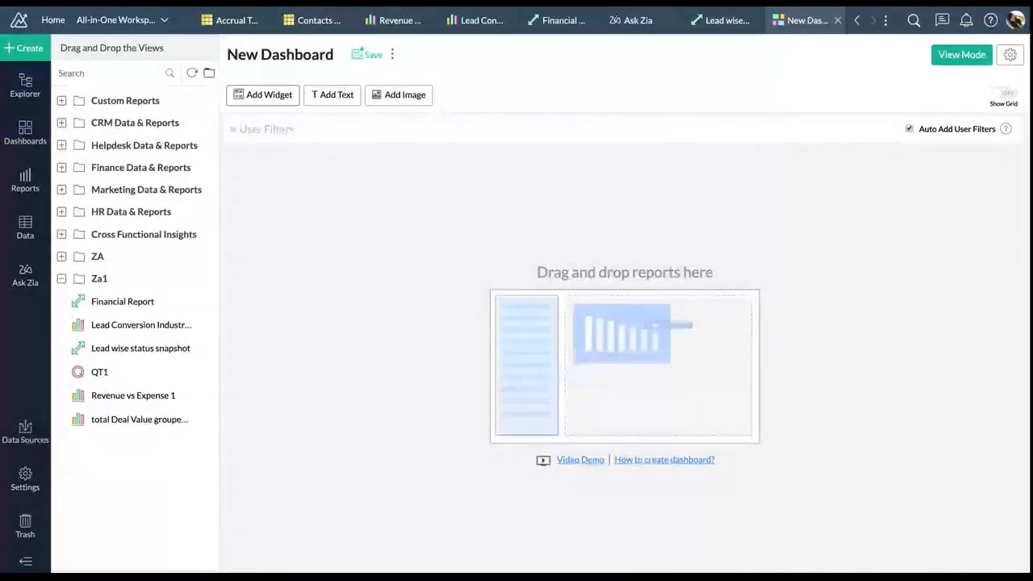
left_click(262, 95)
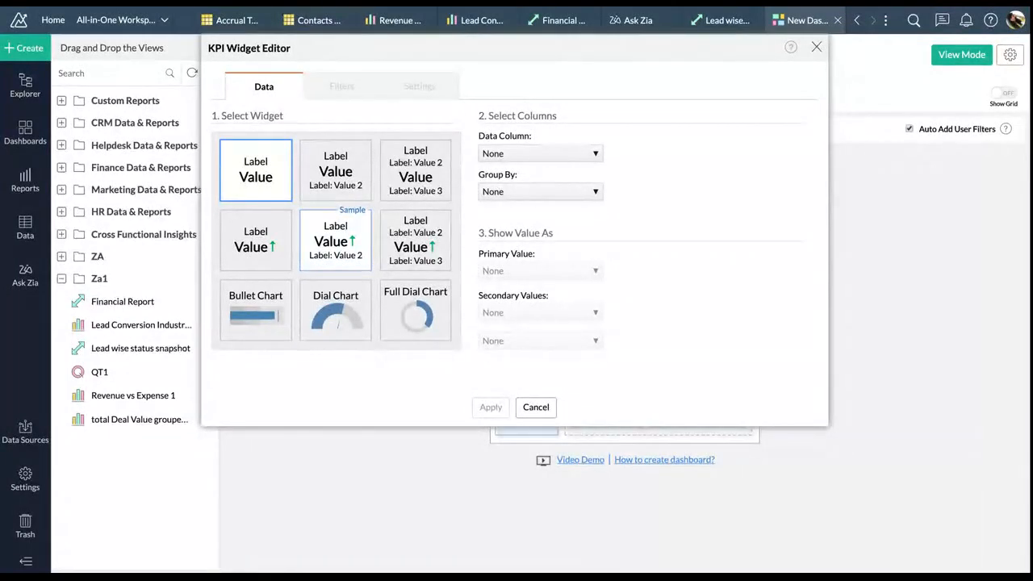
Build a comparison-style KPI of Won Deals Count grouped by Campaign Date quarter and year
left_click(327, 249)
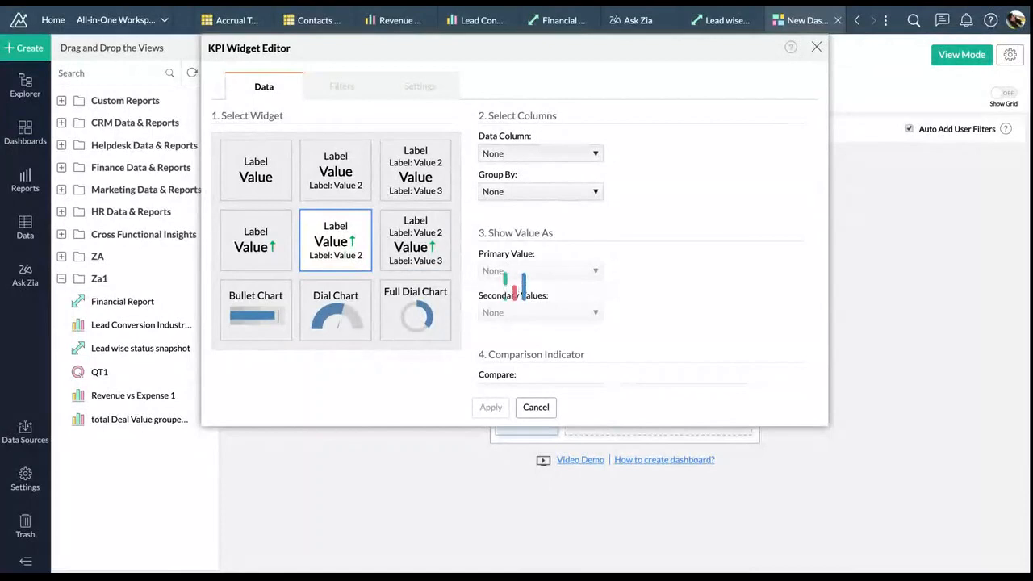
left_click(551, 173)
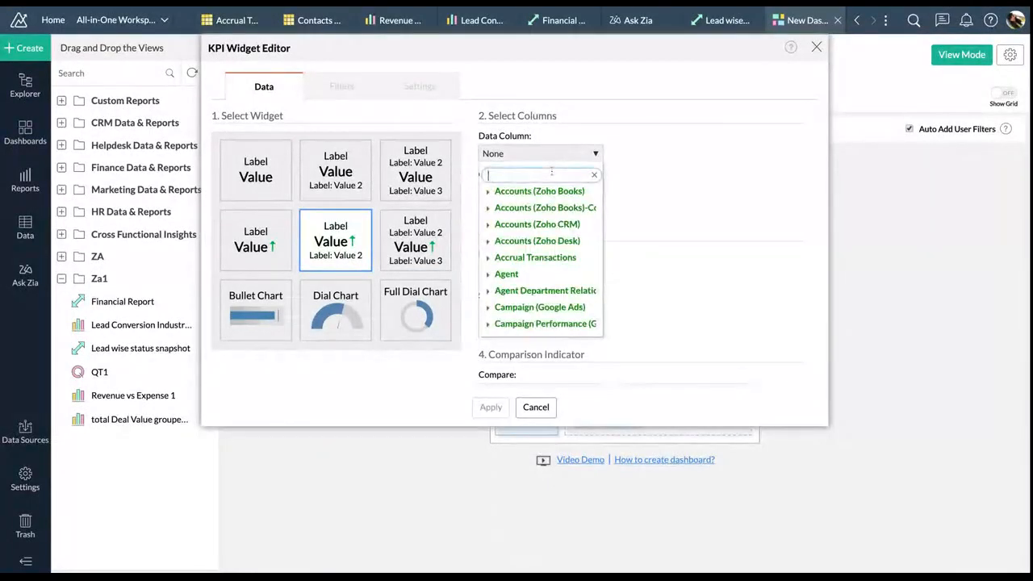
type("deal")
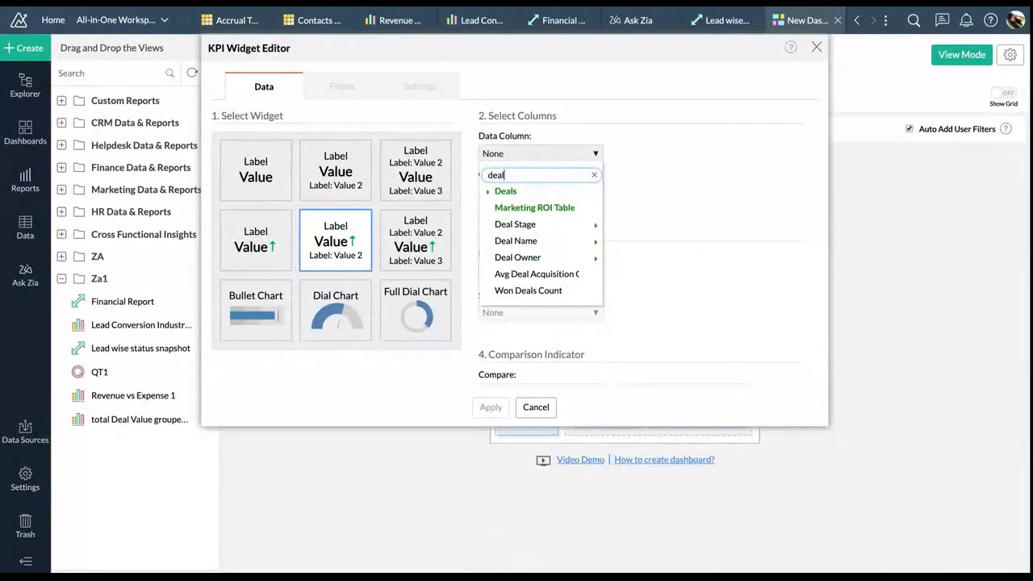
left_click(556, 290)
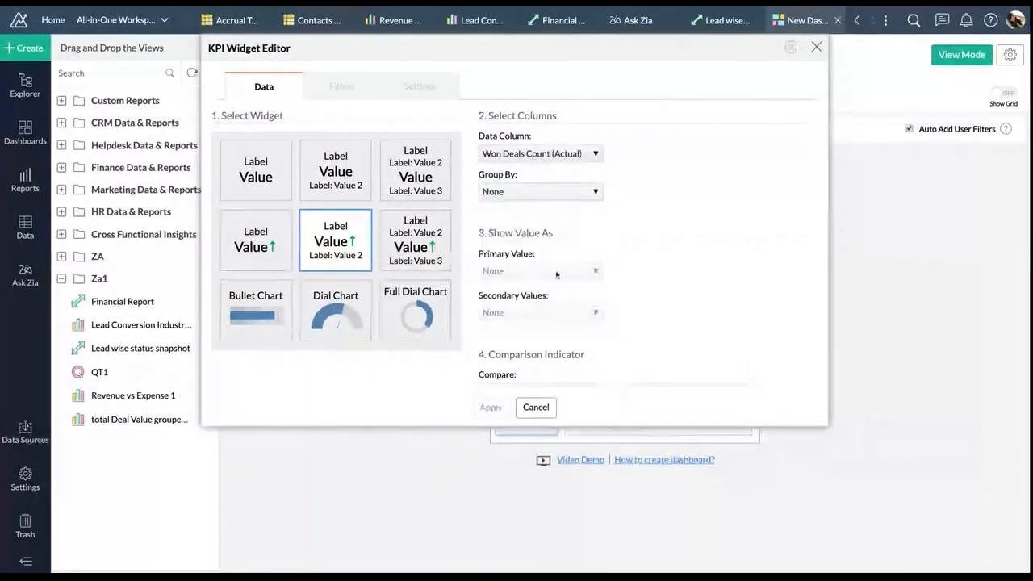
left_click(557, 192)
mouse_move(565, 257)
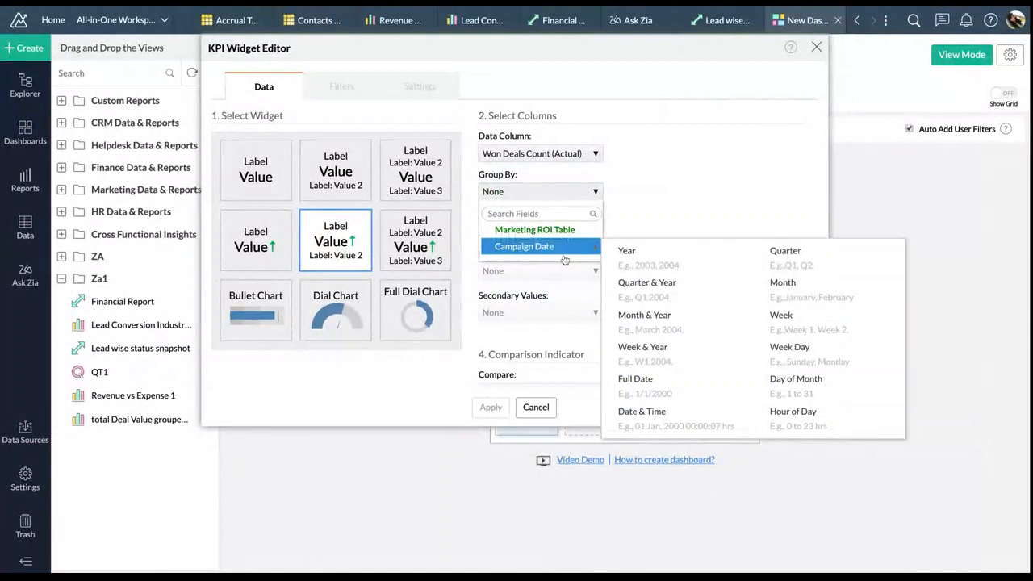
left_click(648, 284)
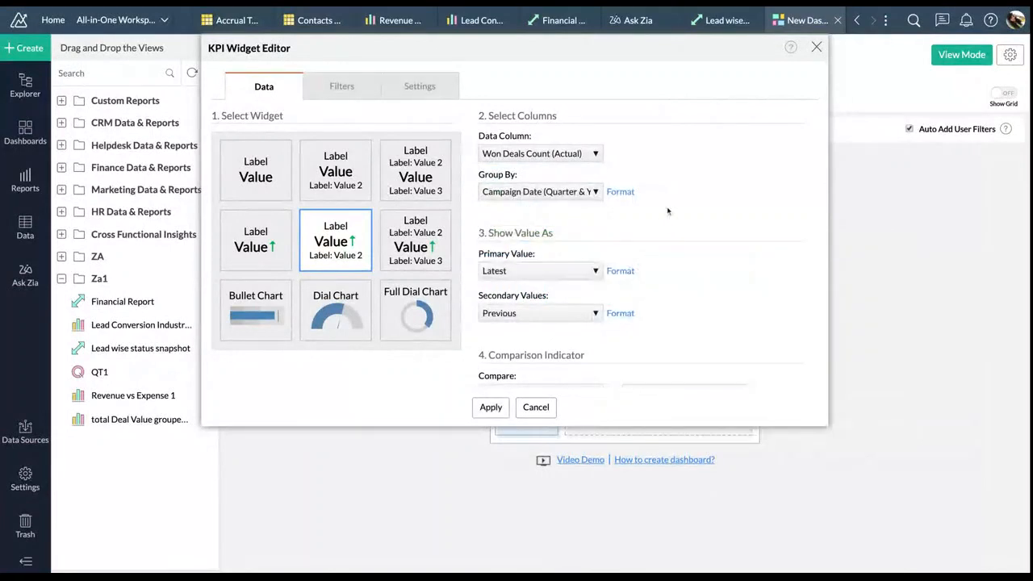
Prefix the value label with 'Deals Won in' and give the widget a yellow Palette_2 background
left_click(419, 86)
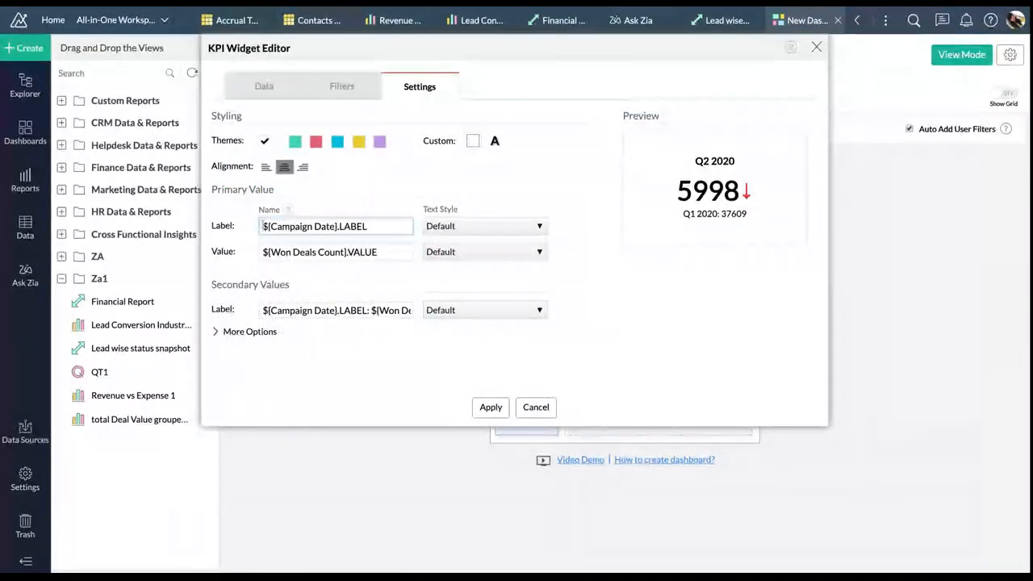
left_click(262, 226)
type("Deals Won ")
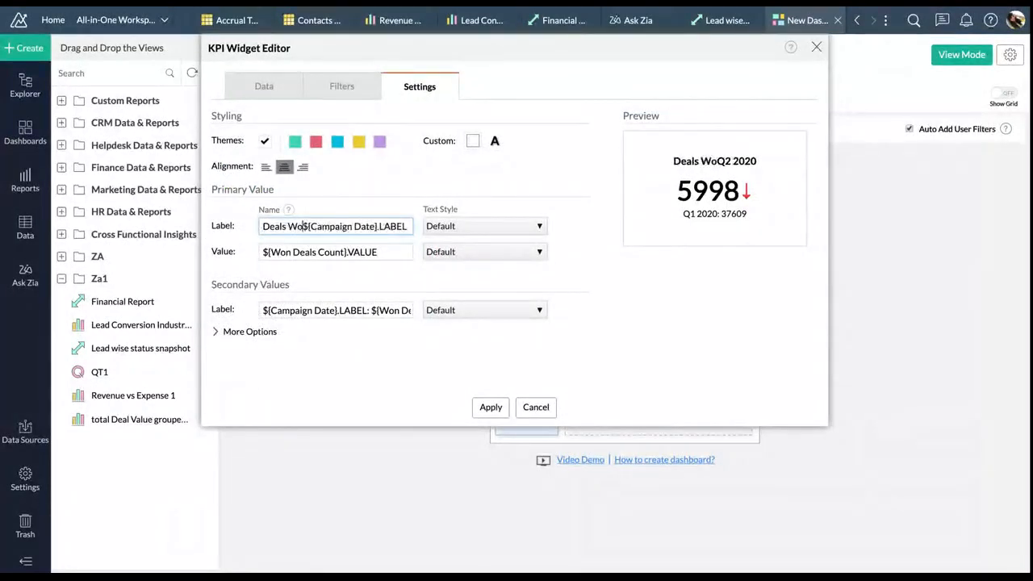
type("in")
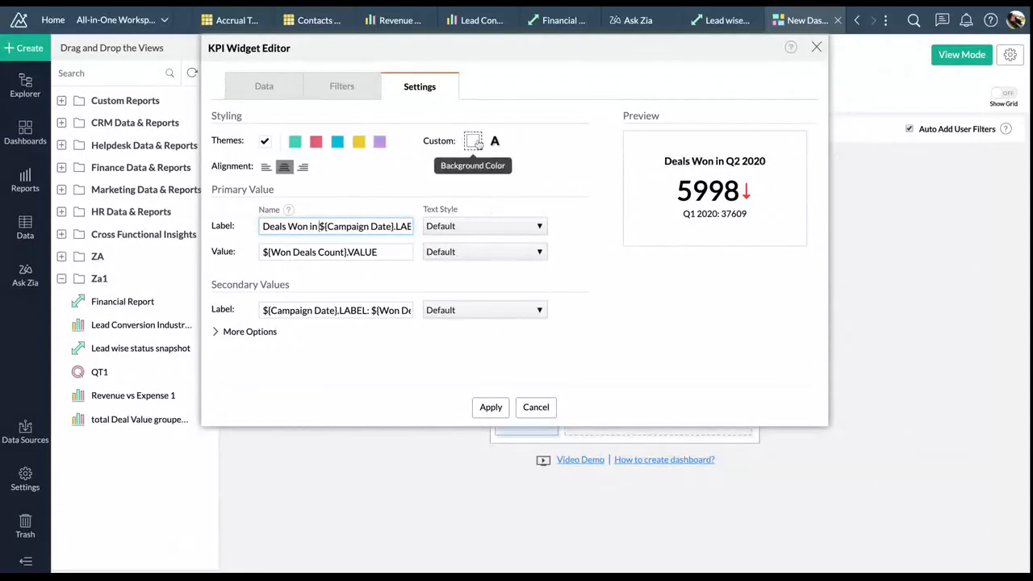
left_click(473, 141)
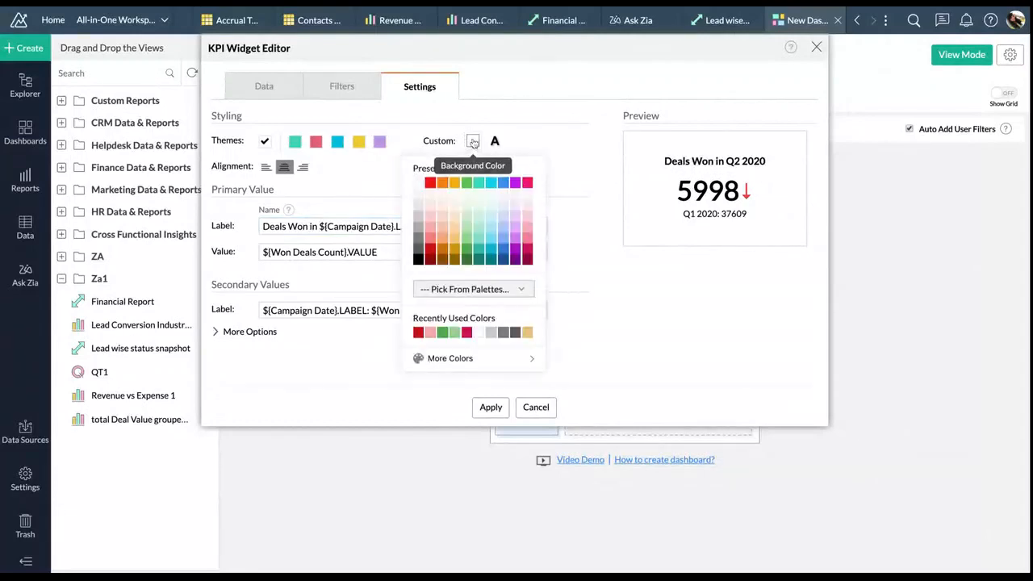
left_click(501, 289)
scroll(473, 428, "down", 3)
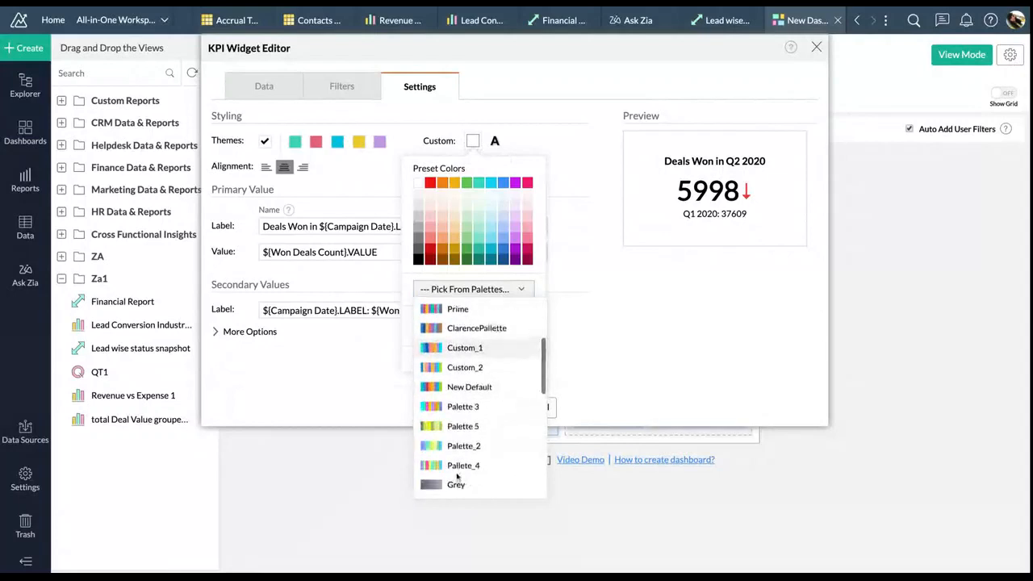
left_click(464, 443)
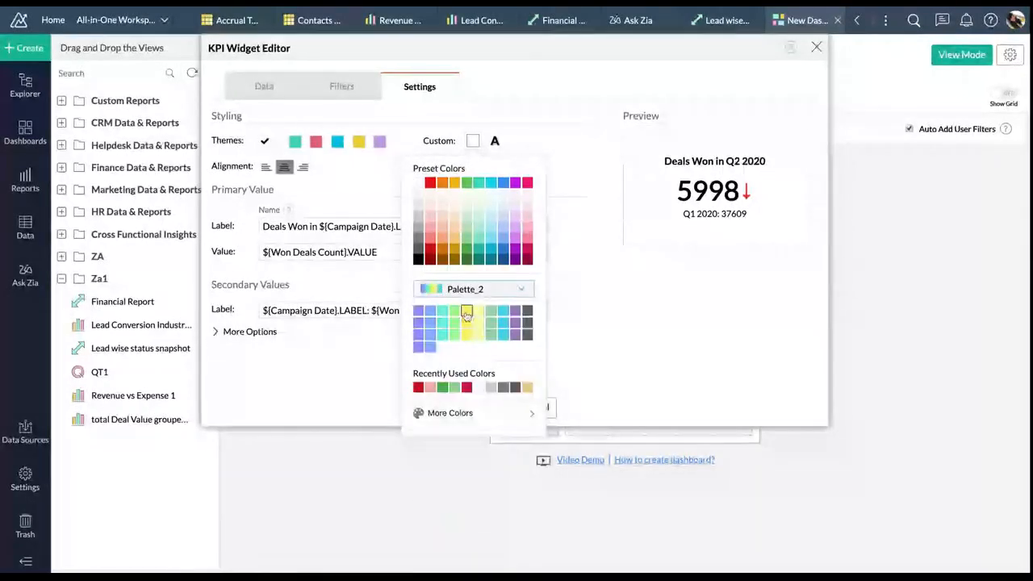
left_click(467, 316)
Set black text, make label and value plain instead of bold, and apply the widget
left_click(495, 141)
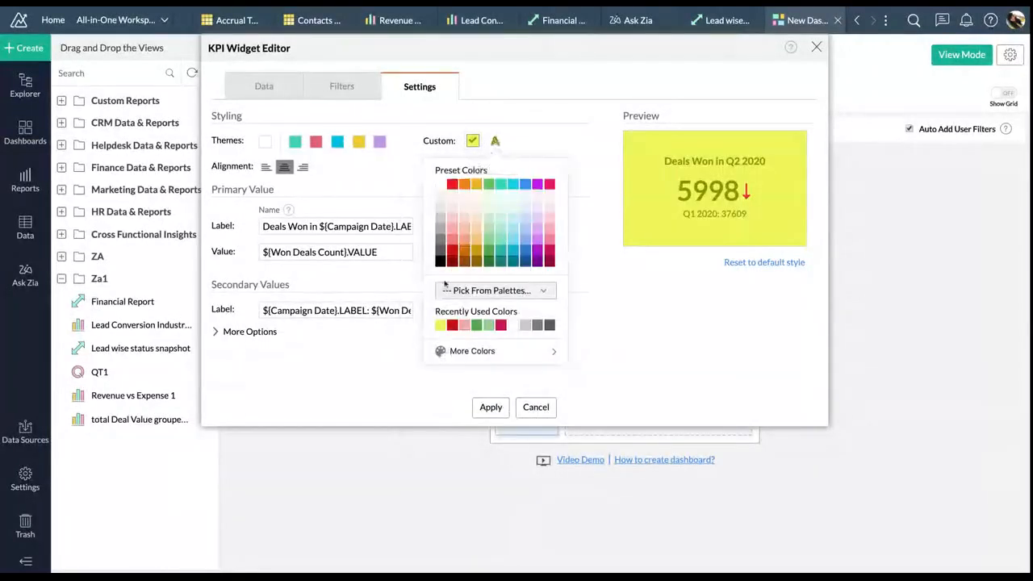
left_click(440, 261)
left_click(472, 226)
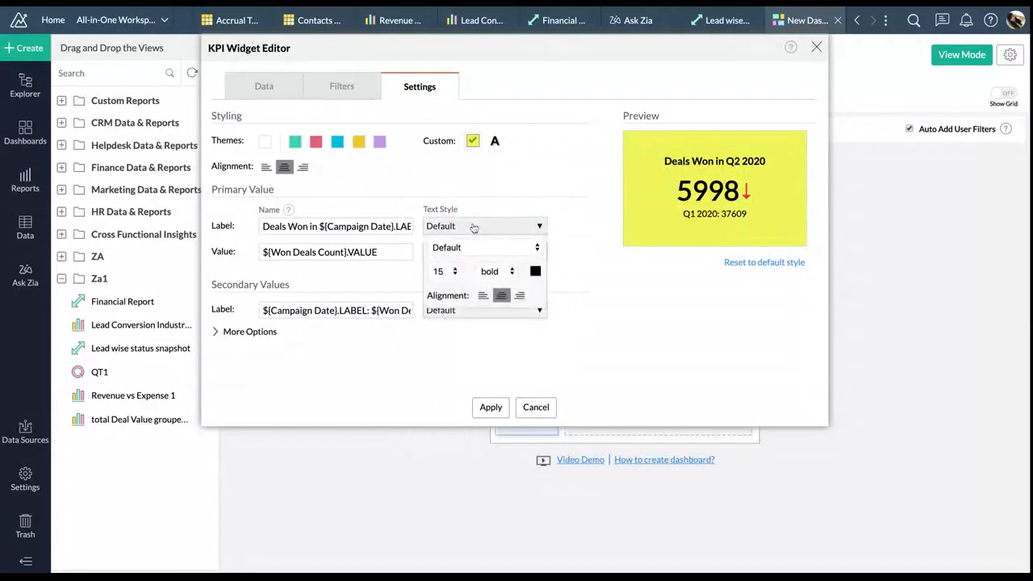
left_click(579, 281)
left_click(499, 254)
left_click(489, 296)
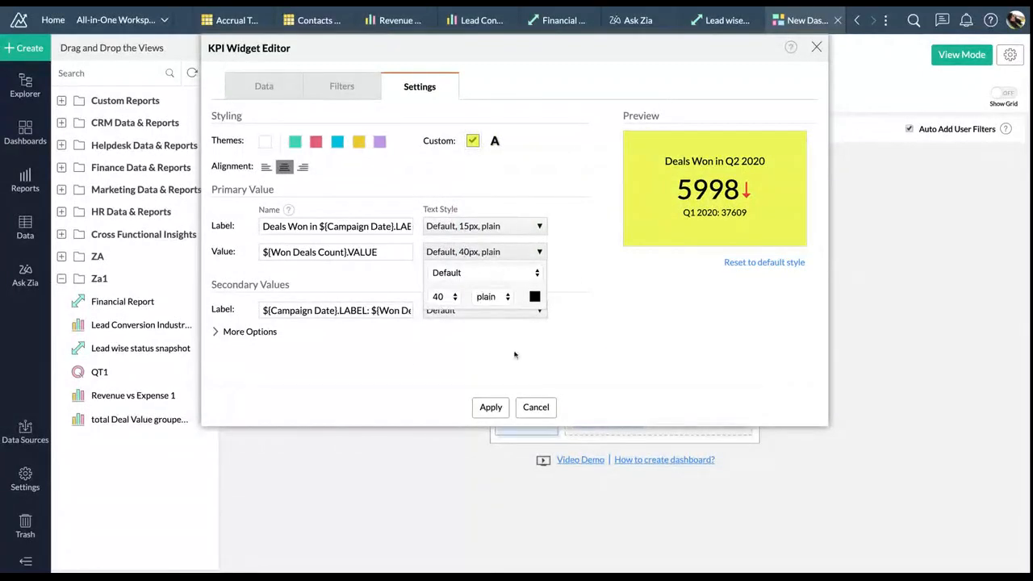
left_click(490, 407)
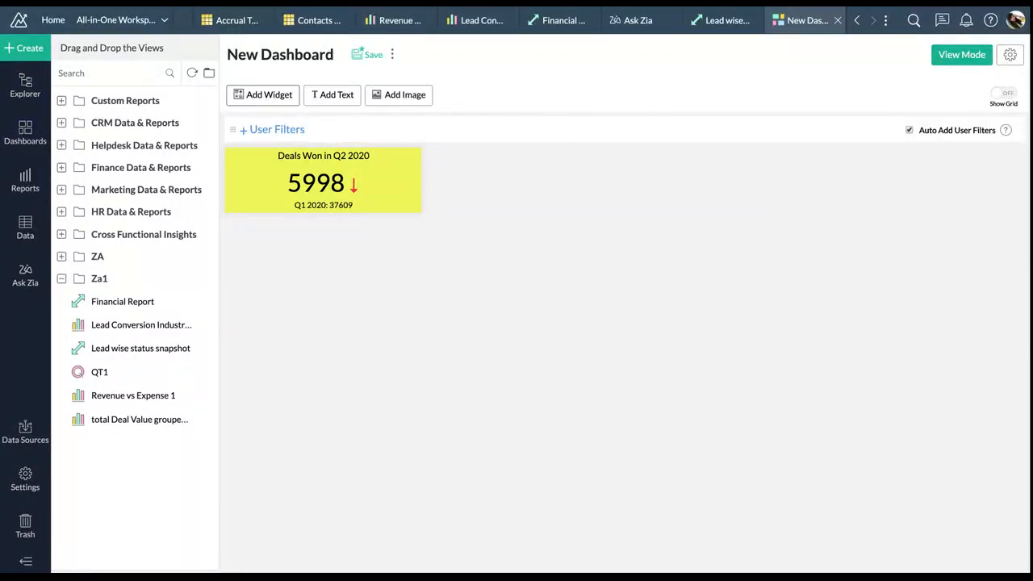
Create a bullet chart KPI of Avg Deal Acquisition Cost grouped by campaign quarter and year
left_click(263, 95)
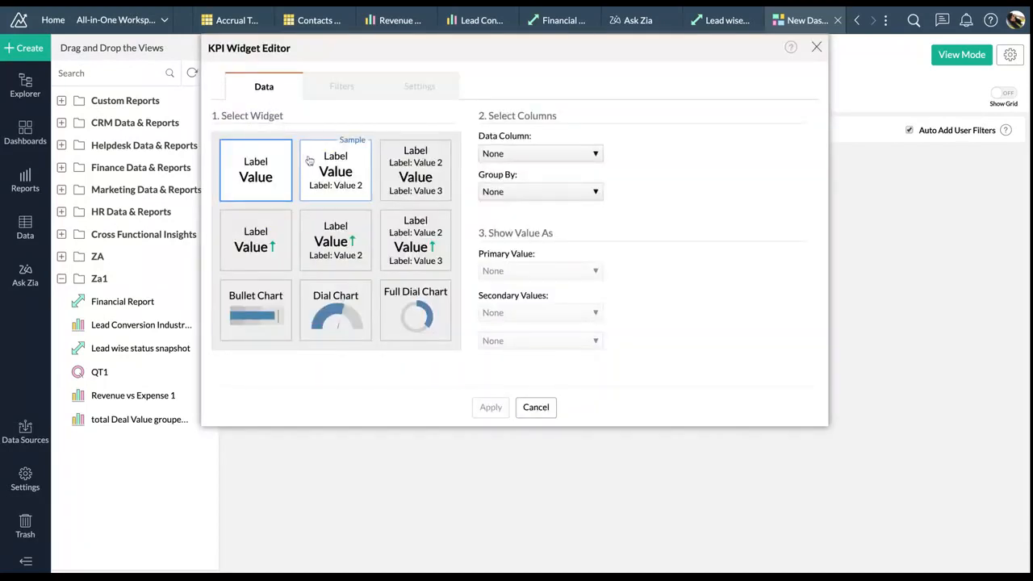
left_click(266, 333)
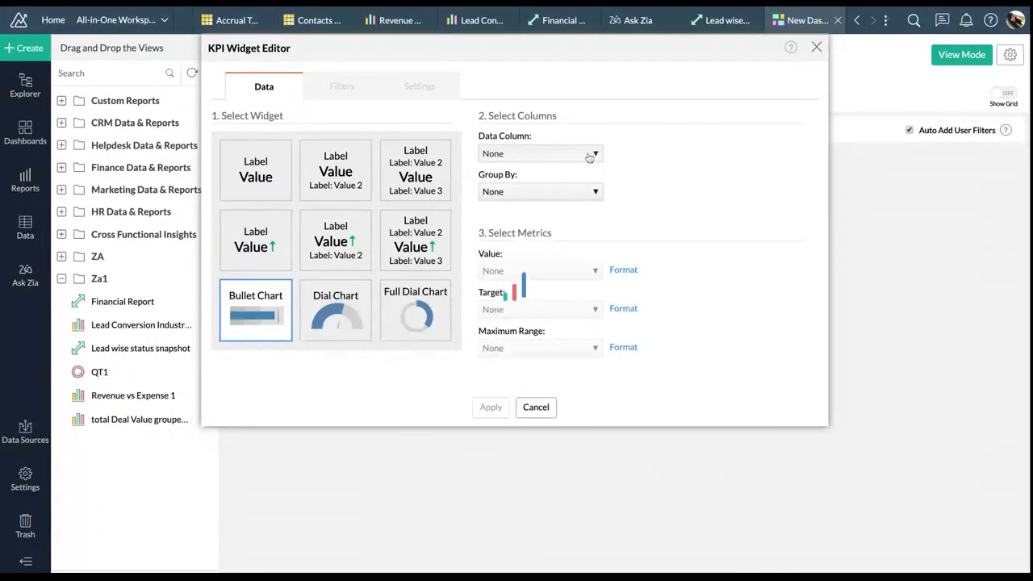
type("acq")
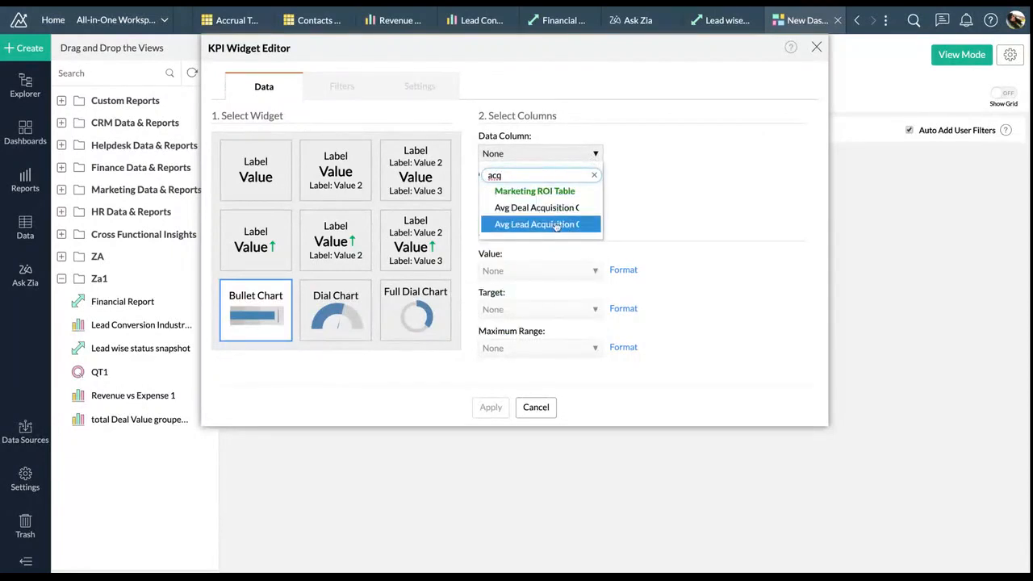
left_click(554, 208)
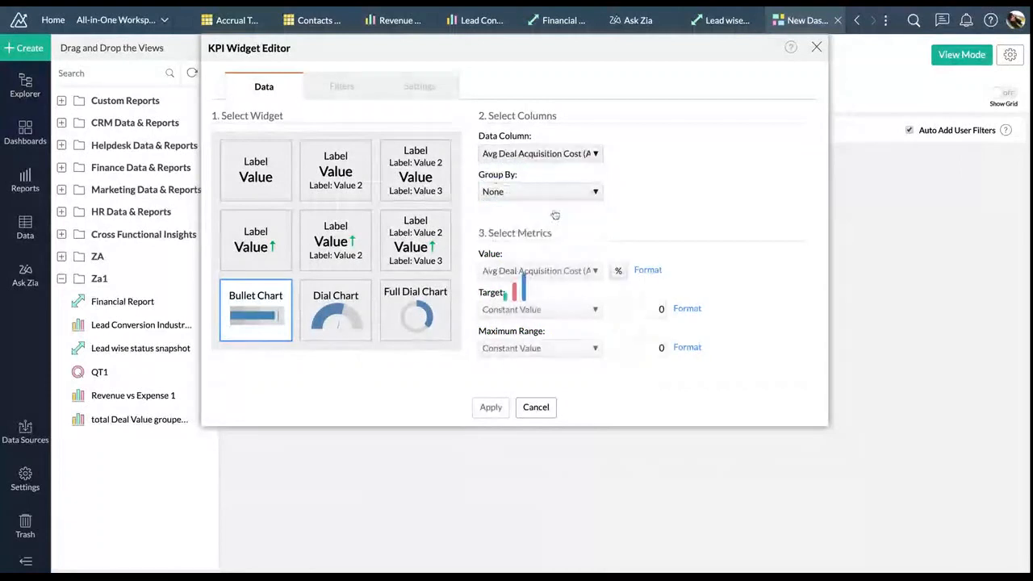
left_click(595, 191)
mouse_move(578, 281)
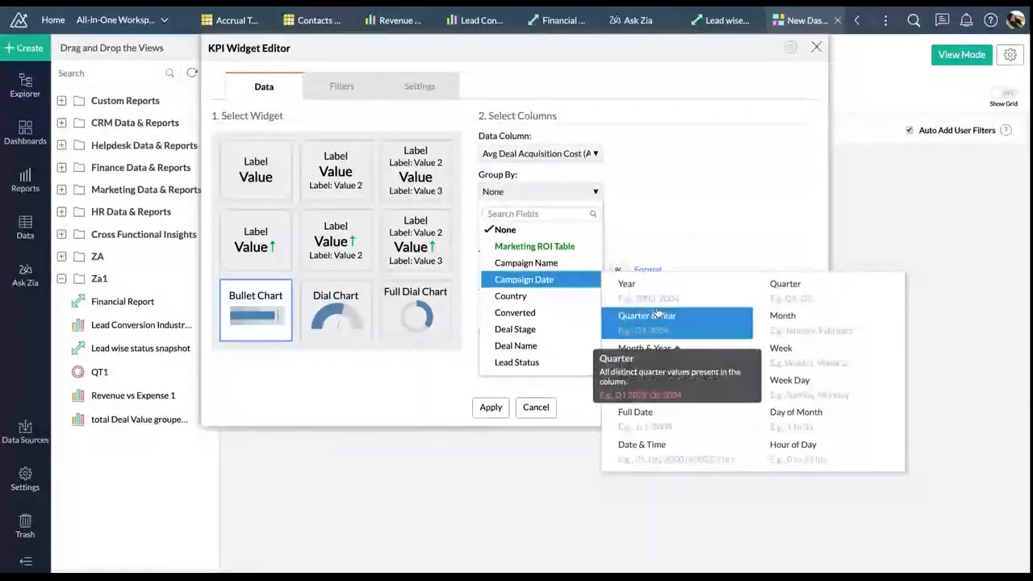
left_click(641, 315)
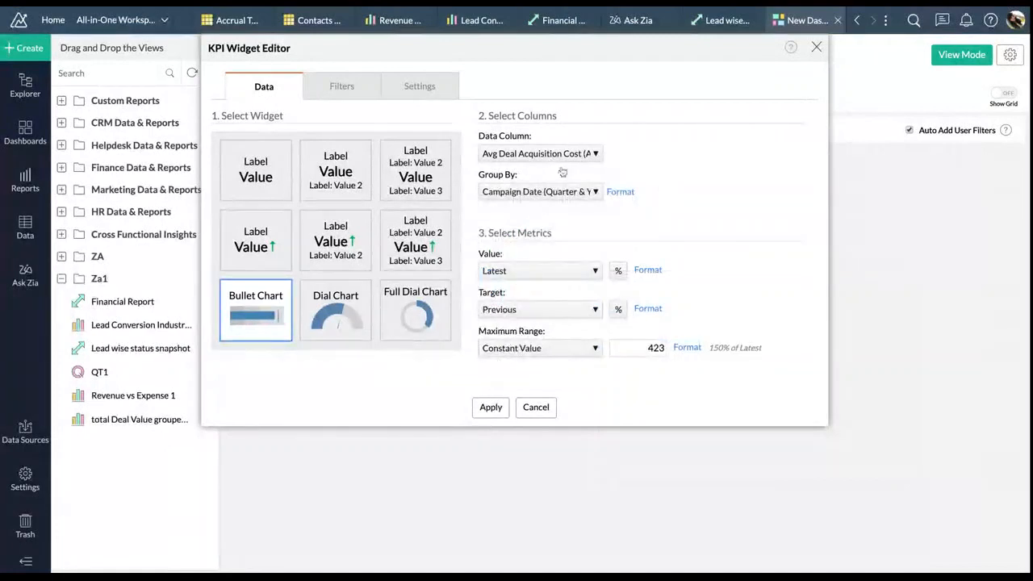
Set the target to a constant value and the maximum range to 500
left_click(419, 85)
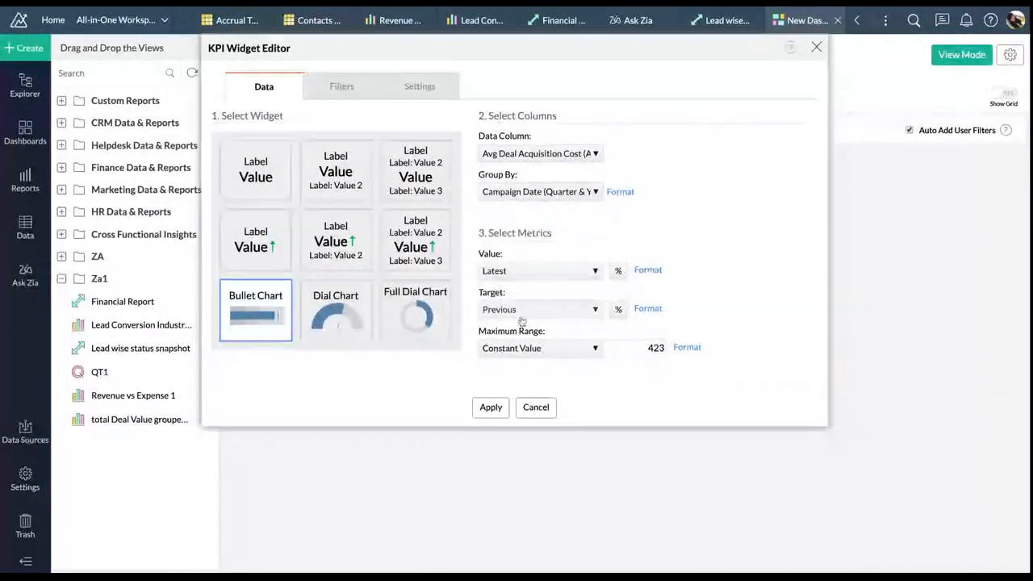
left_click(525, 309)
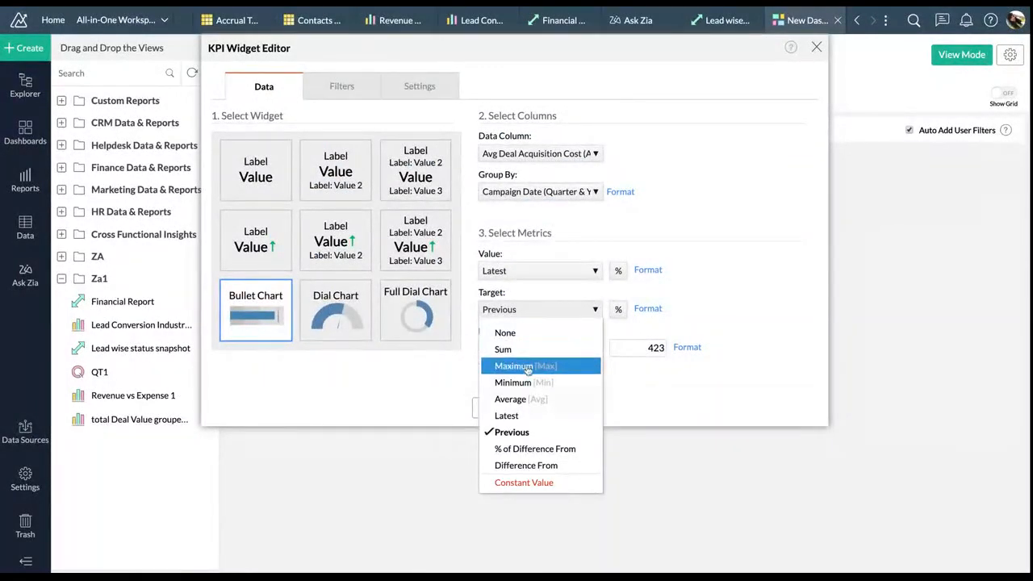
left_click(532, 480)
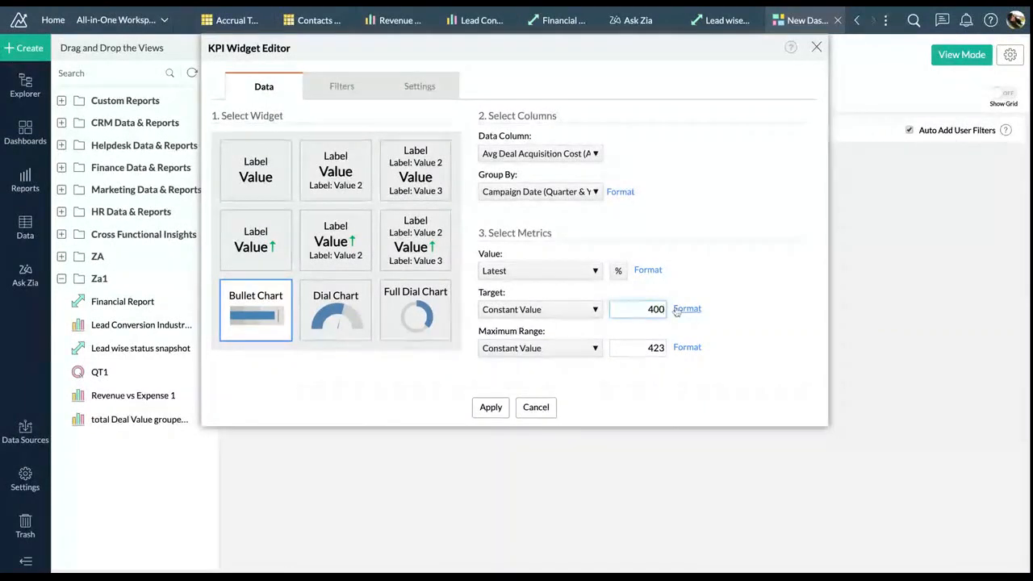
left_click(575, 348)
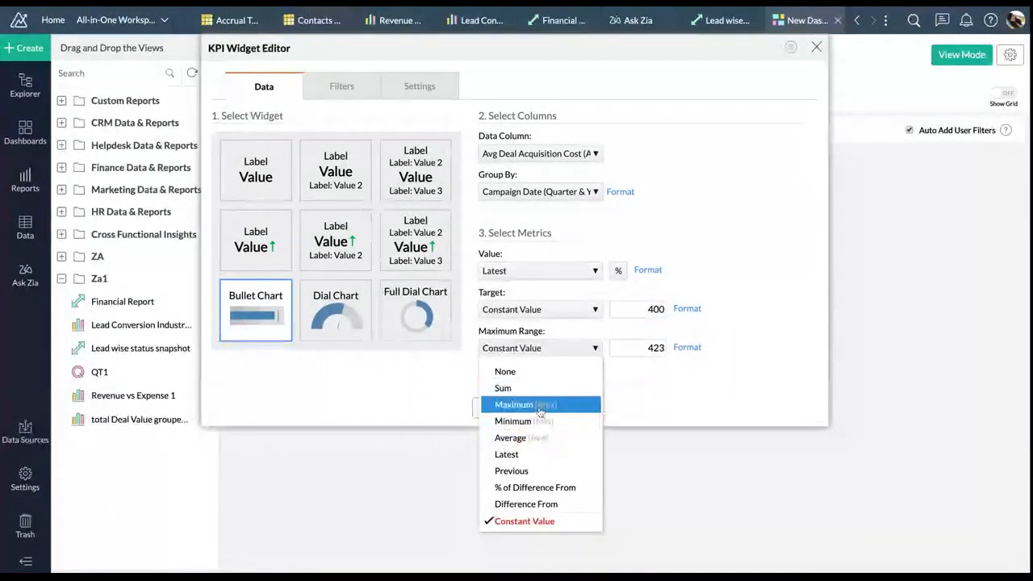
double_click(659, 348)
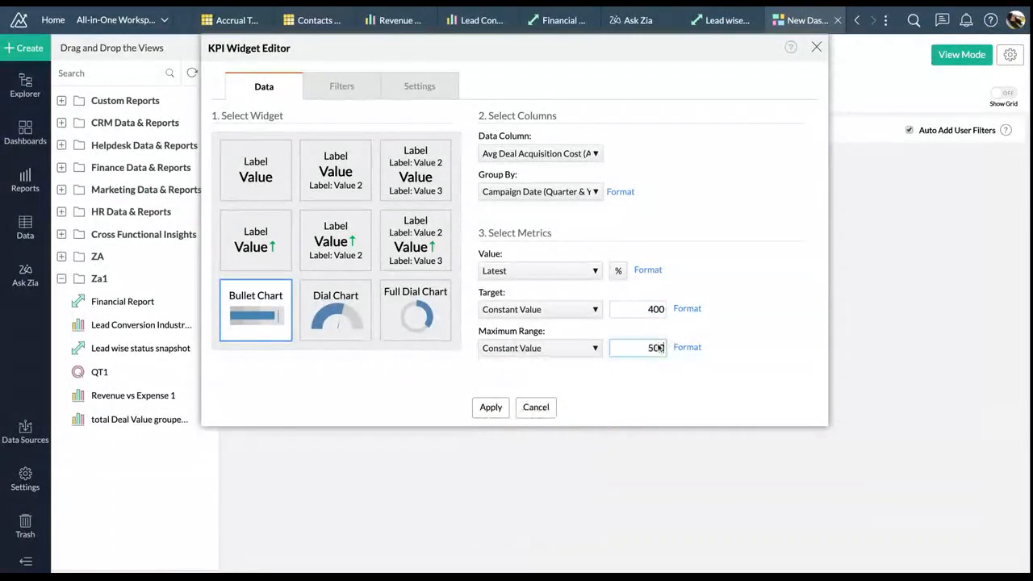
left_click(723, 309)
Show the target and min/max labels and title the chart 'Average Deal Acquisition Amount'
left_click(452, 86)
left_click(374, 315)
left_click(373, 275)
mouse_move(766, 192)
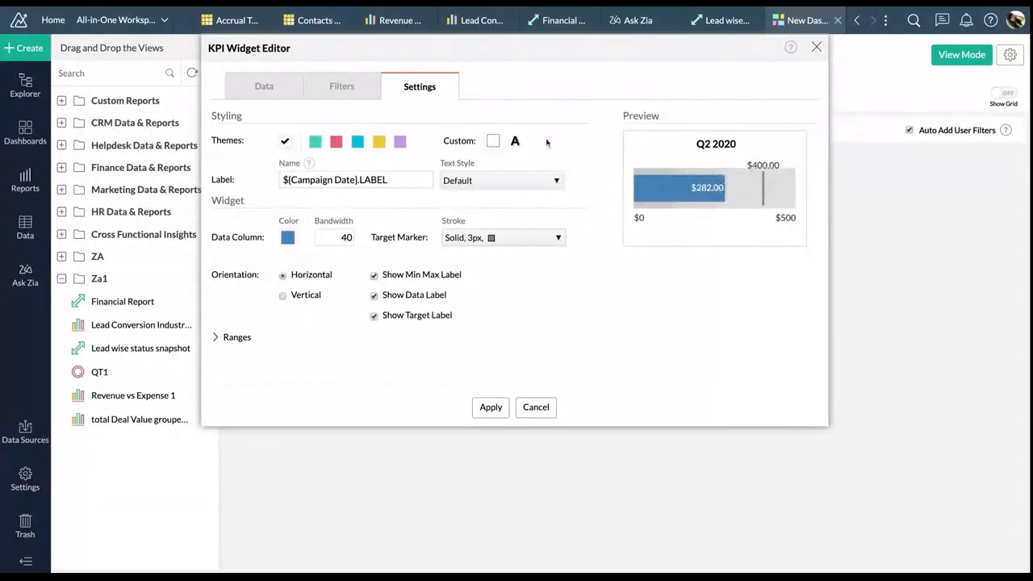
left_click(283, 179)
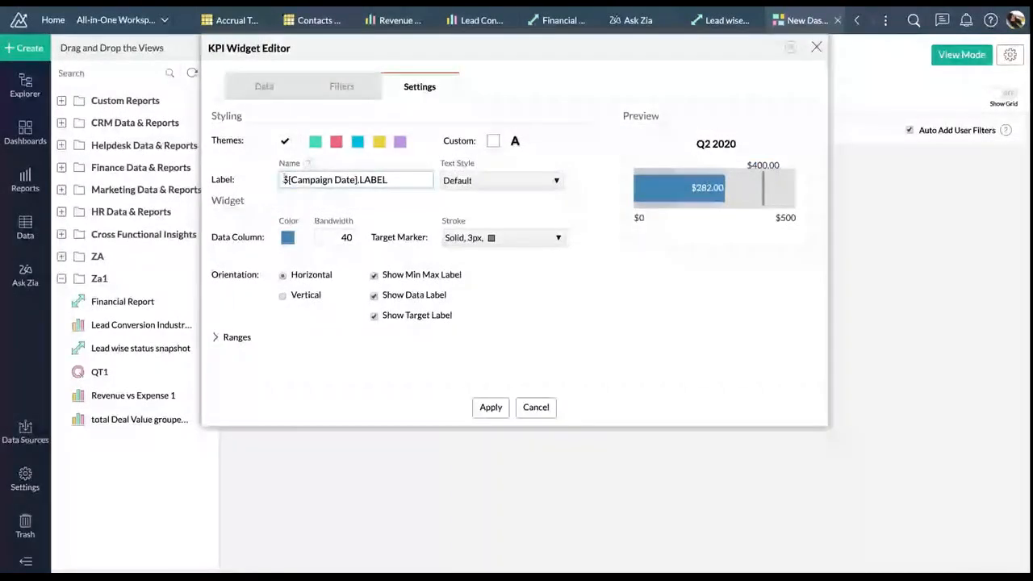
type("Acquisition ")
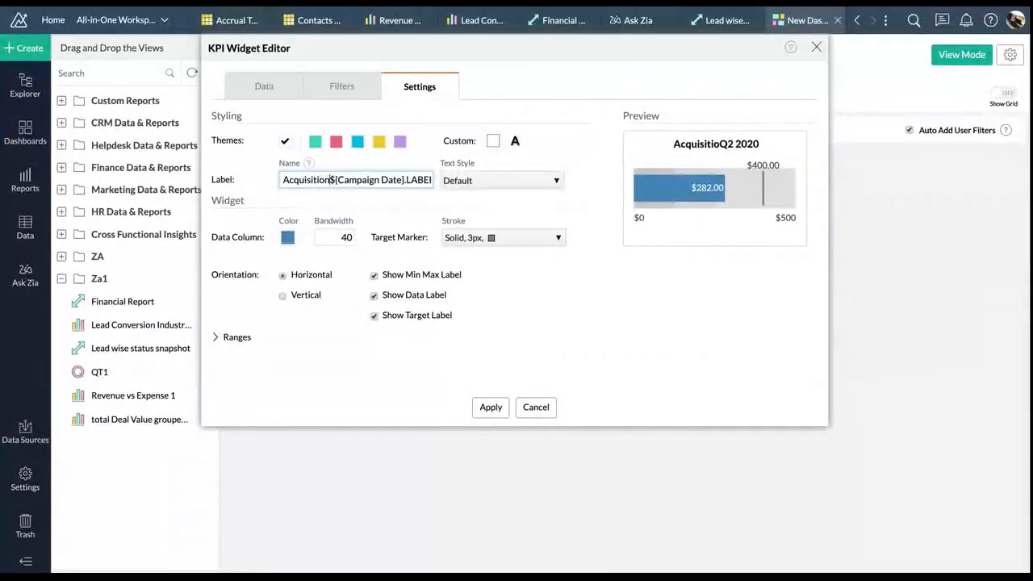
type("Ampun")
key("BackSpace")
key("BackSpace")
key("BackSpace")
type("ount ")
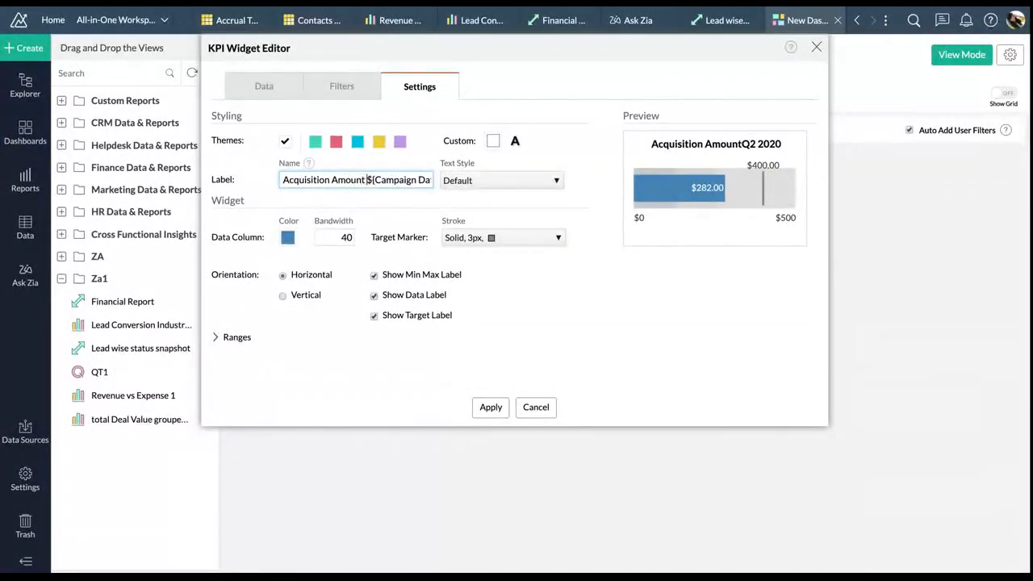
type("Ave")
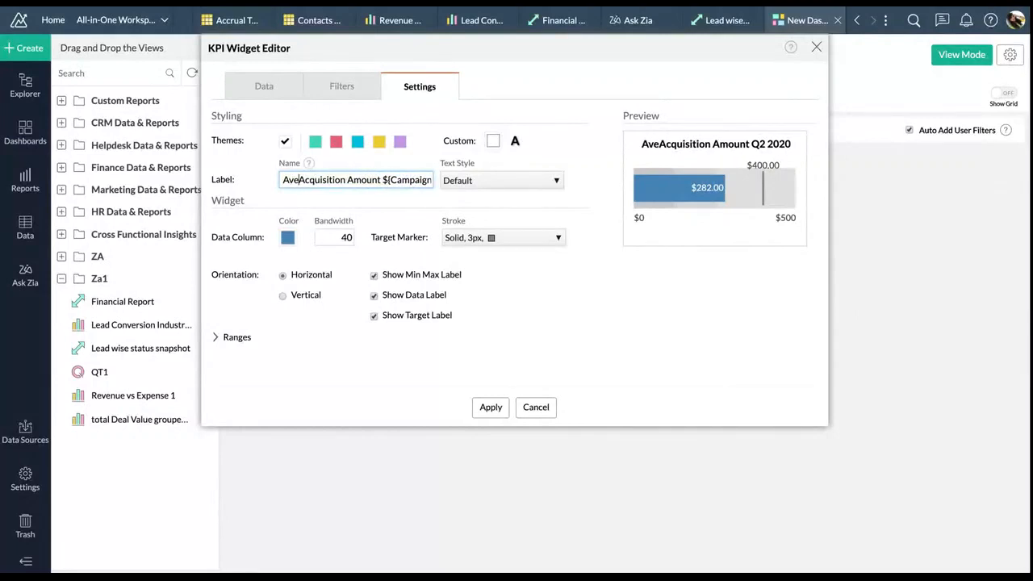
type("rage Dea")
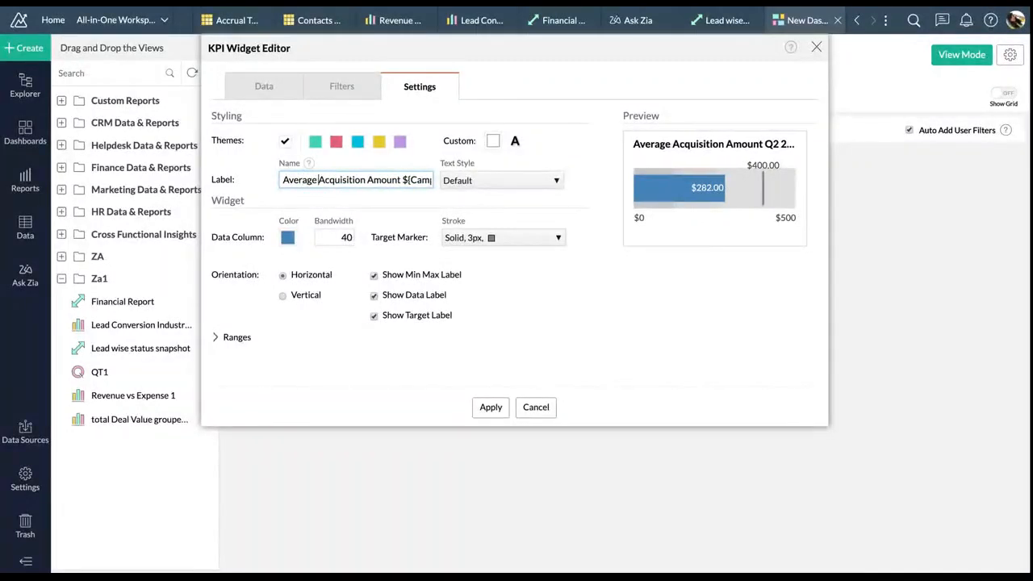
type("l")
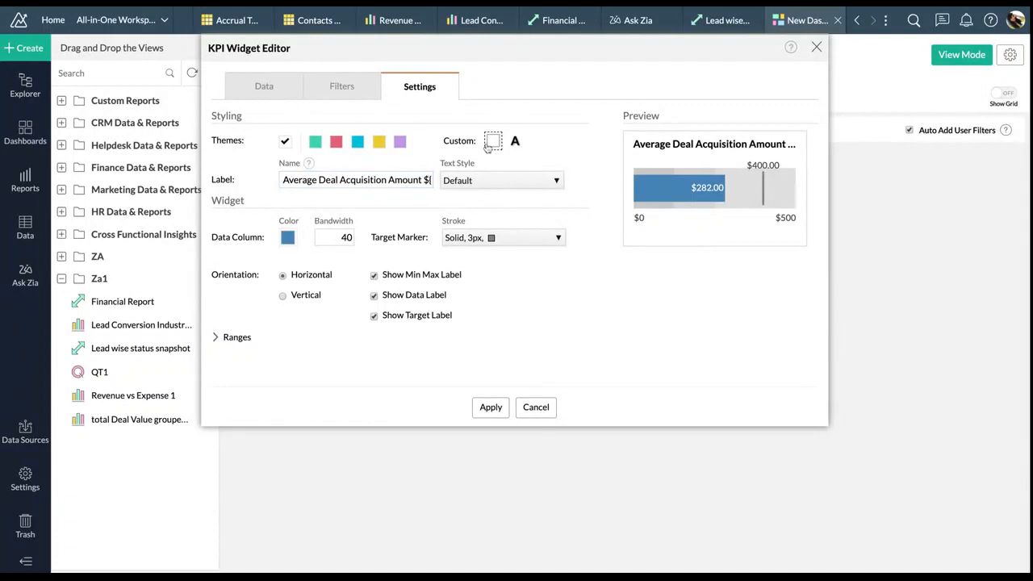
Give the widget a pink background from the Pallete_4 colour set
left_click(493, 141)
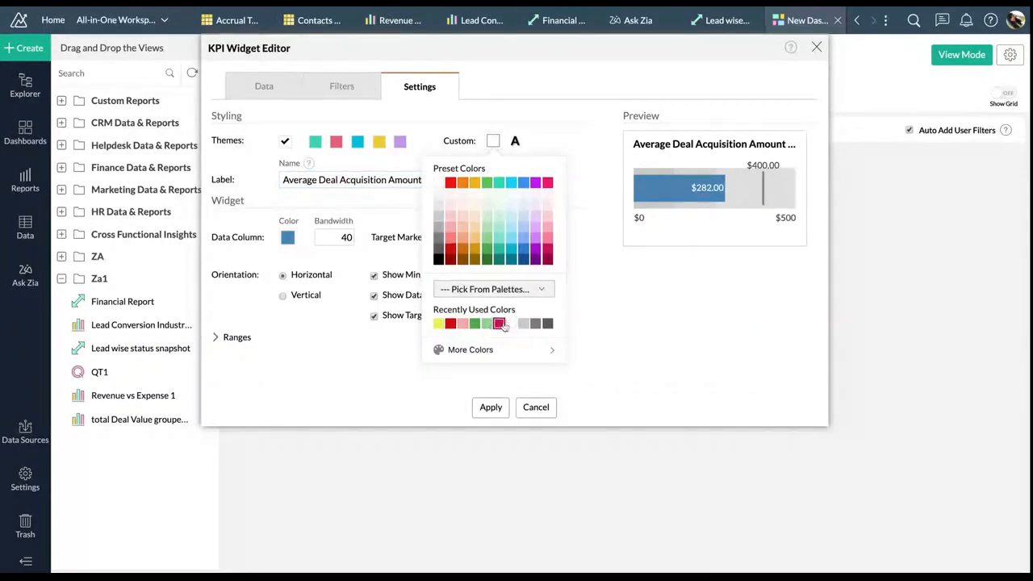
left_click(505, 290)
scroll(500, 371, "down", 5)
scroll(501, 371, "up", 6)
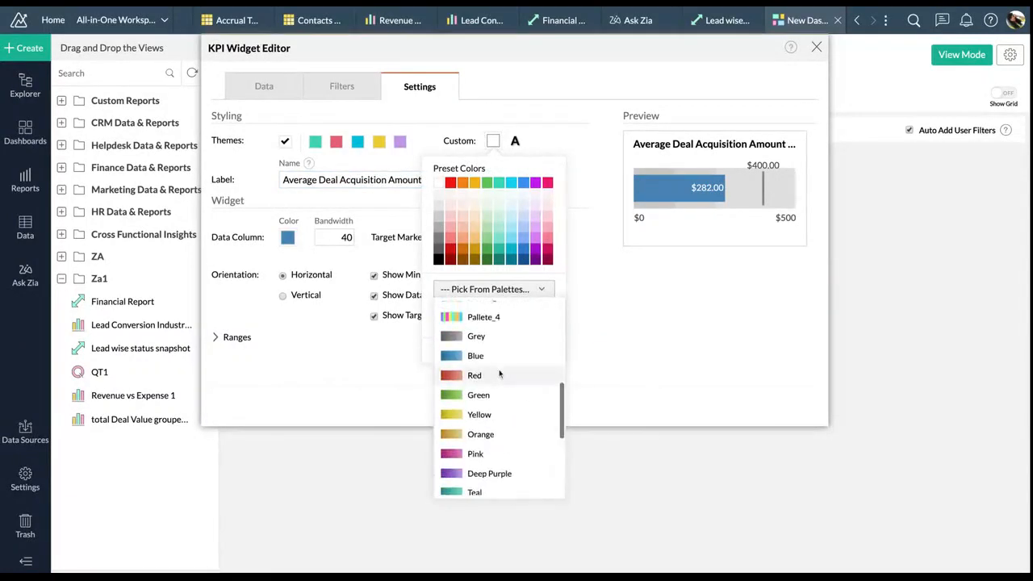
left_click(486, 466)
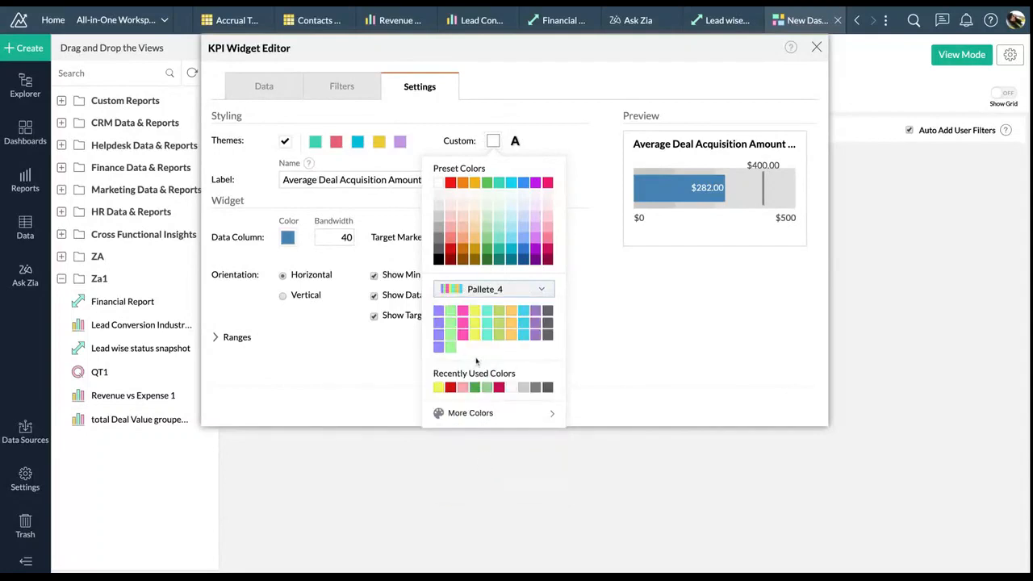
left_click(462, 311)
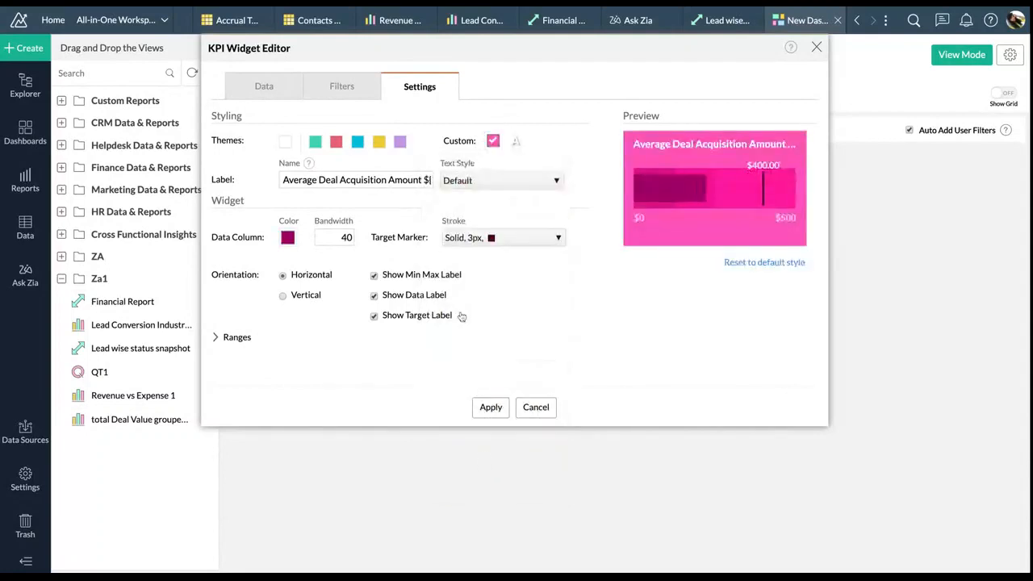
Make the data bar yellow with bar width 25 and expand the range settings
left_click(294, 239)
left_click(246, 426)
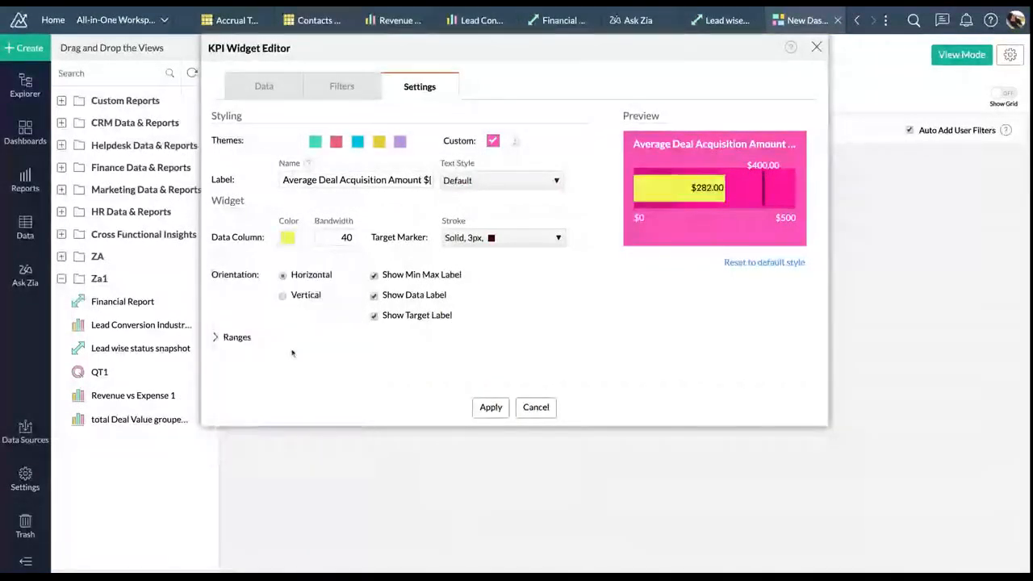
double_click(342, 236)
type("25")
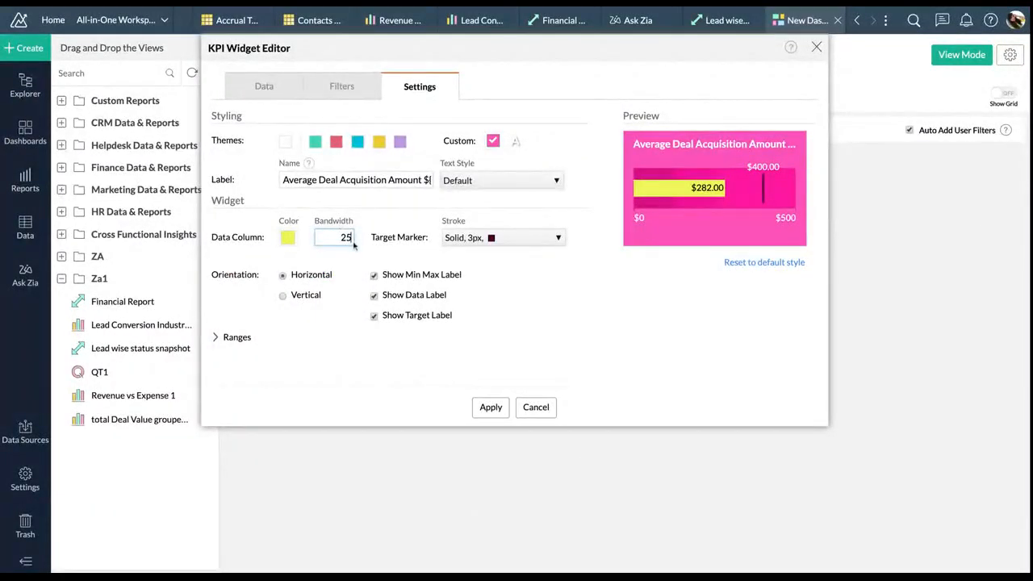
left_click(257, 337)
scroll(270, 359, "down", 2)
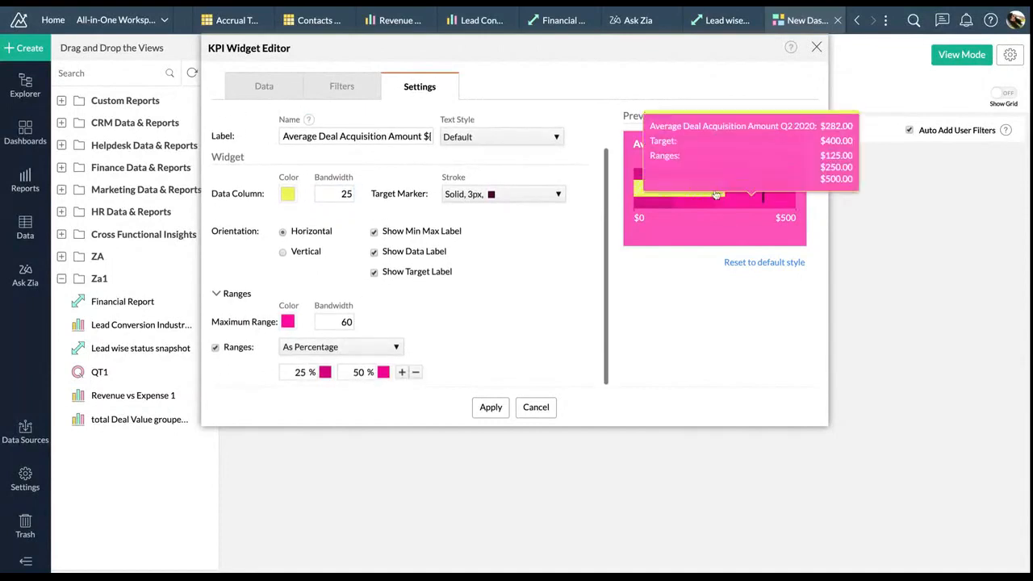
Shade the 25%, 50% and 75% ranges dark, light and paler grey
left_click(299, 372)
left_click(325, 372)
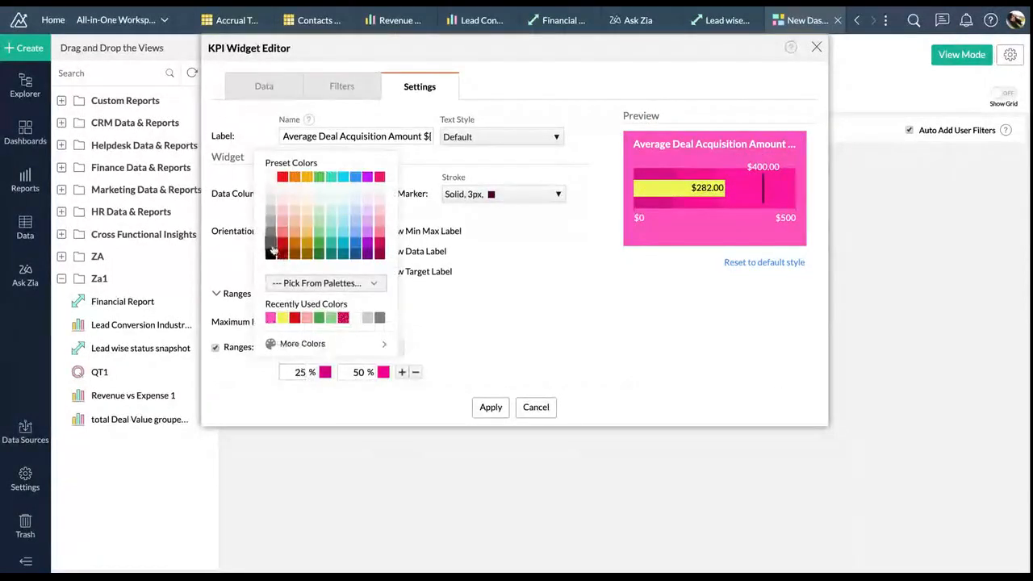
left_click(272, 247)
left_click(383, 373)
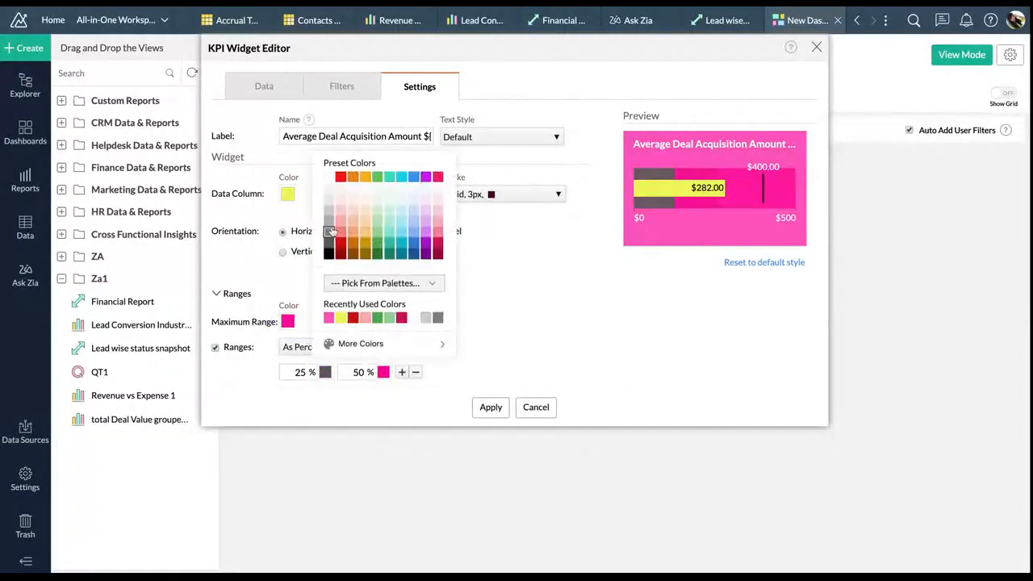
left_click(329, 223)
left_click(401, 372)
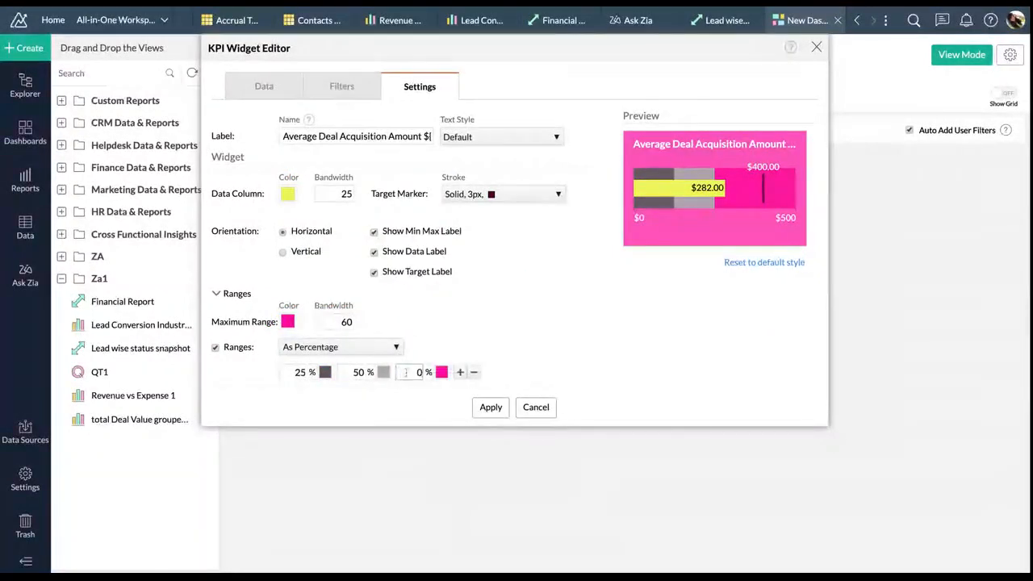
left_click(441, 374)
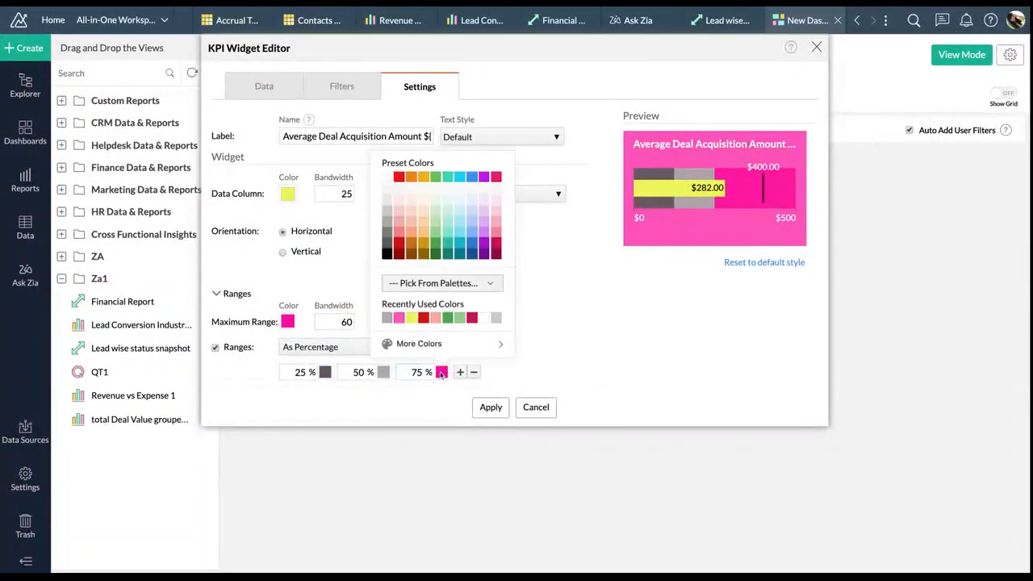
left_click(398, 200)
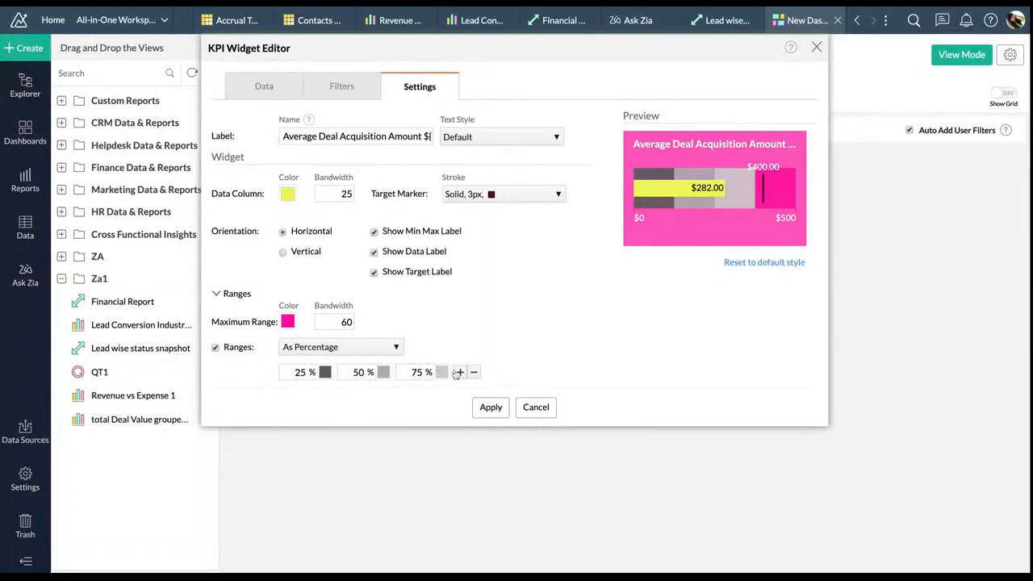
Add a white 100% range band and place the widget on the dashboard
left_click(457, 372)
left_click(467, 372)
type("100")
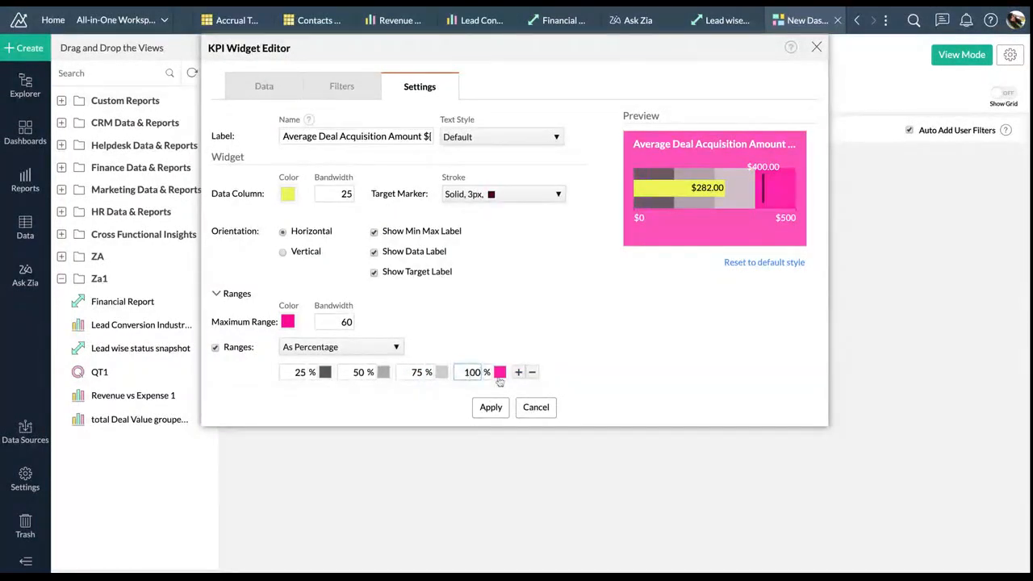
left_click(499, 371)
left_click(445, 177)
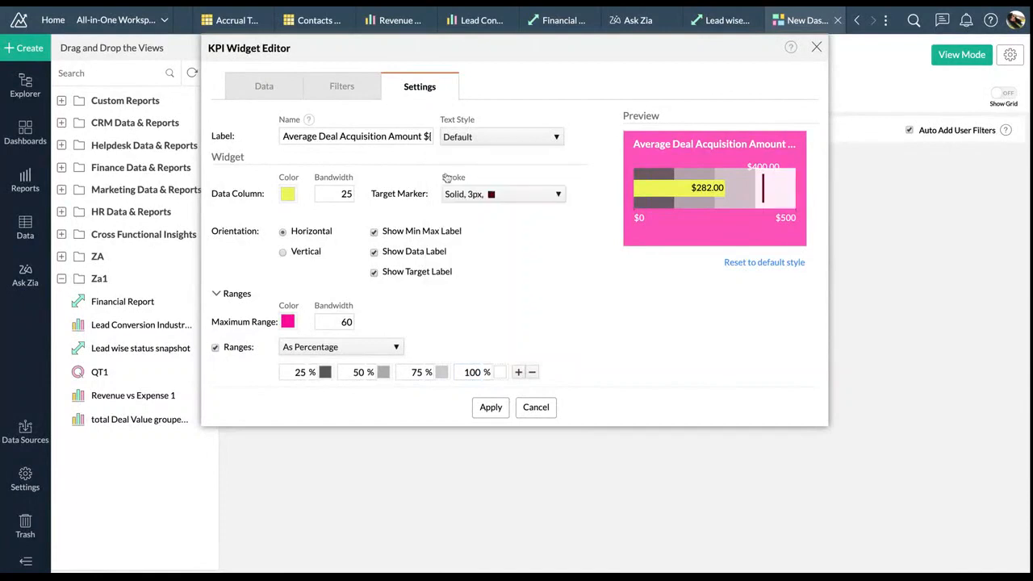
left_click(490, 407)
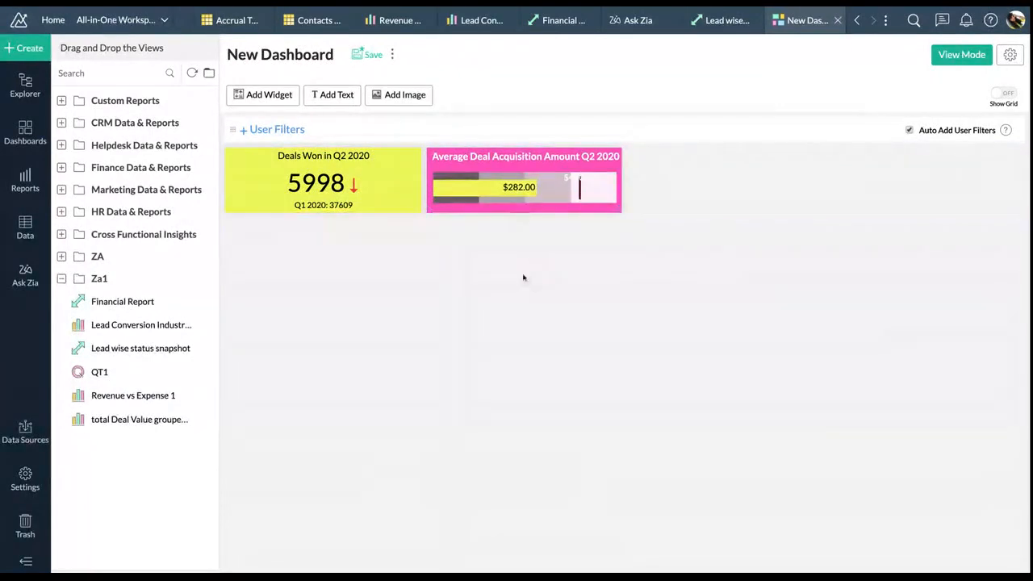
Reopen the pink Average Deal Acquisition Amount widget and change its font colour to black
mouse_move(579, 178)
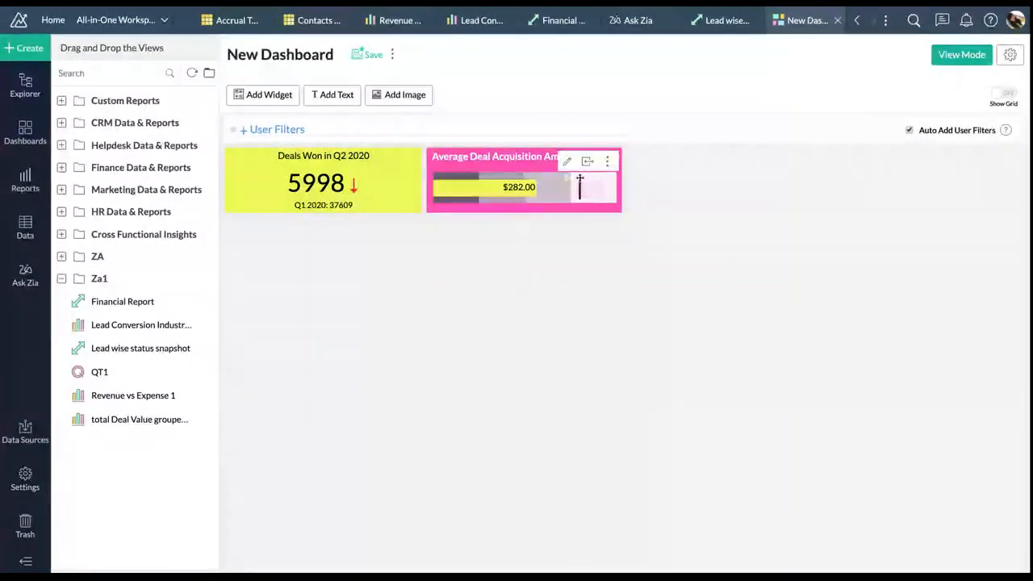
left_click(567, 161)
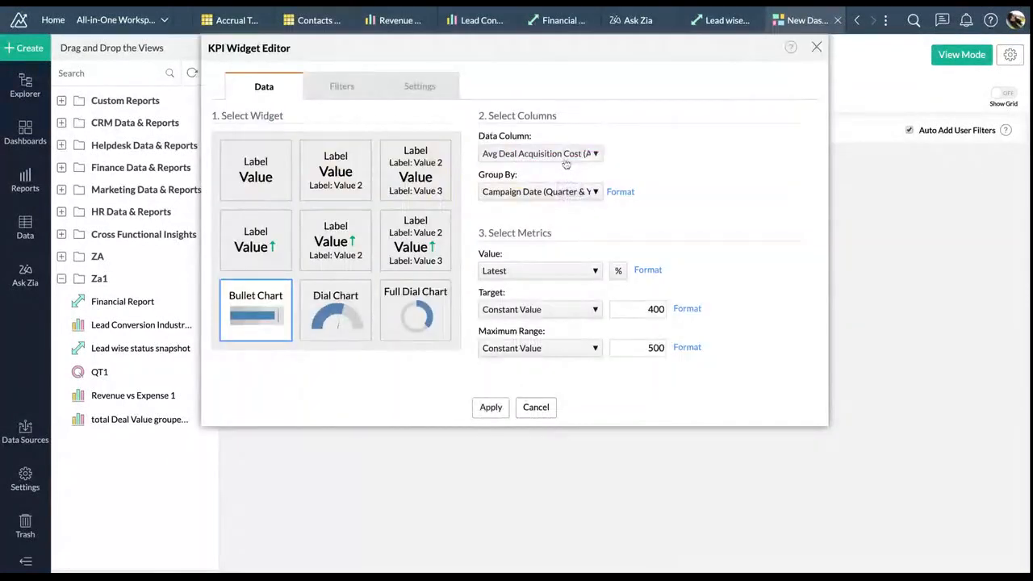
left_click(438, 95)
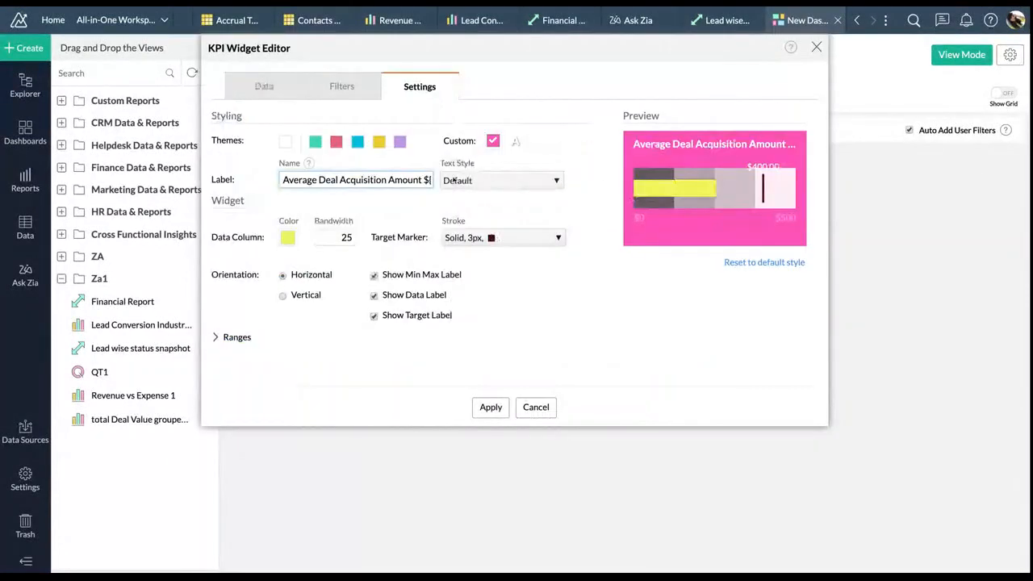
left_click(515, 141)
left_click(460, 260)
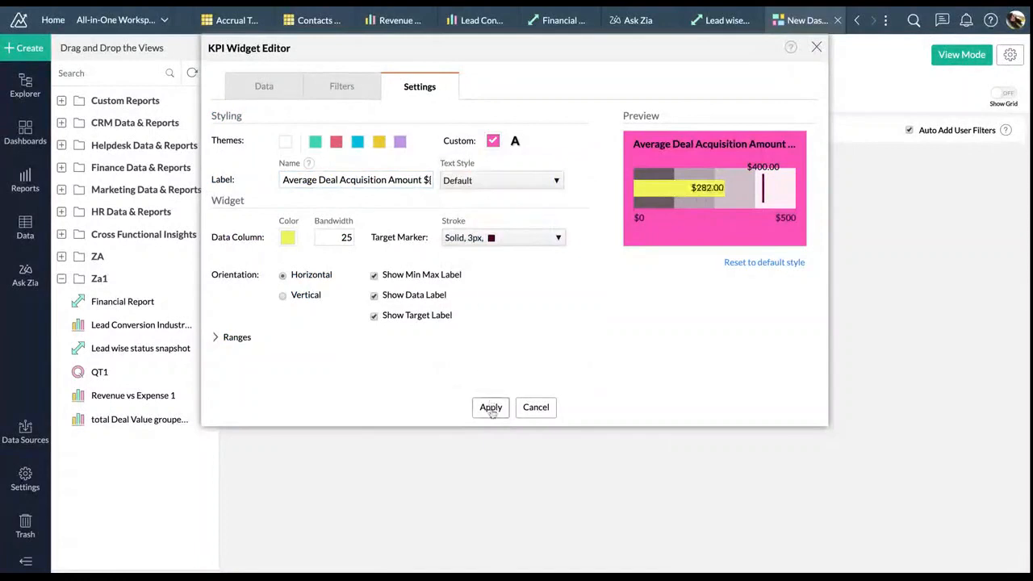
left_click(490, 407)
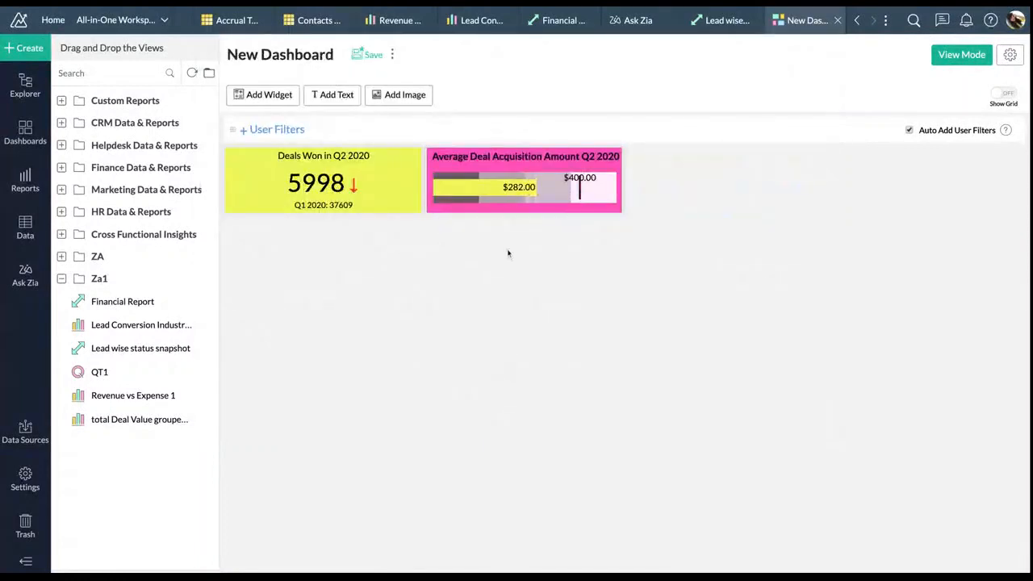
left_click(274, 98)
Try a value-with-comparison KPI, searching data columns for 'reve', then cancel it
left_click(334, 246)
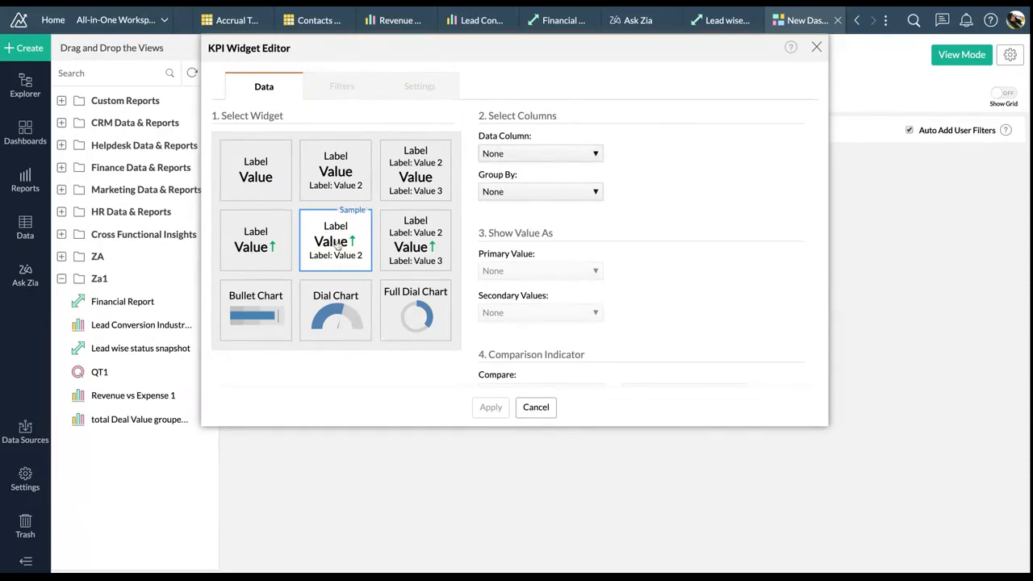
left_click(595, 155)
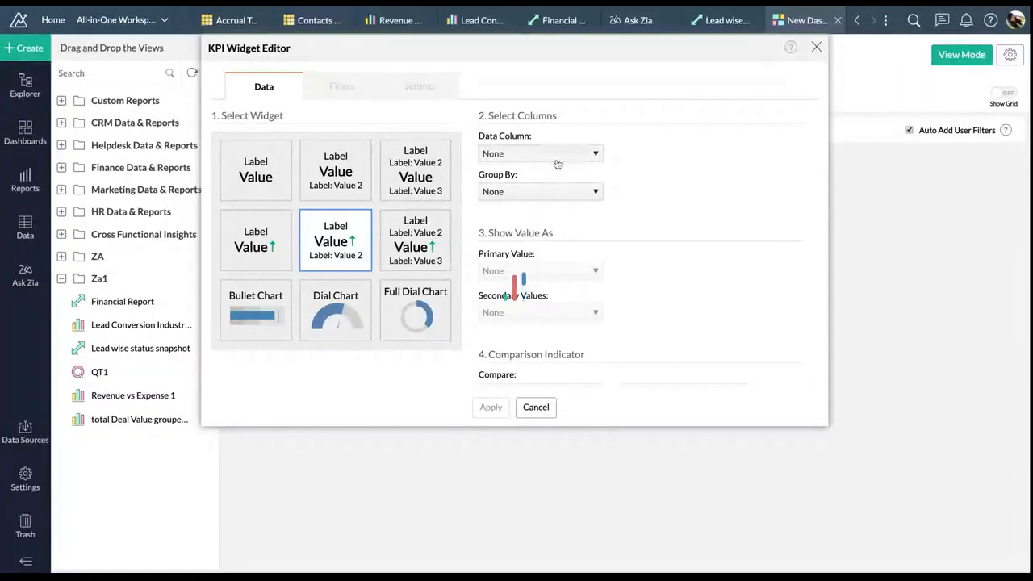
left_click(534, 175)
type("reve")
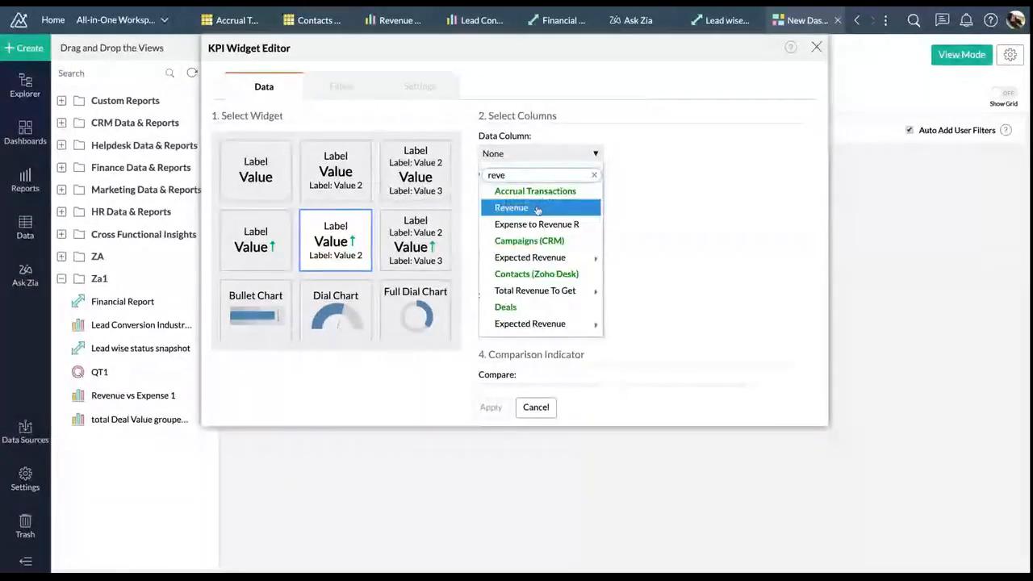
left_click(538, 209)
left_click(532, 158)
left_click(531, 158)
left_click(526, 173)
type("e")
key("BackSpace")
type("reve")
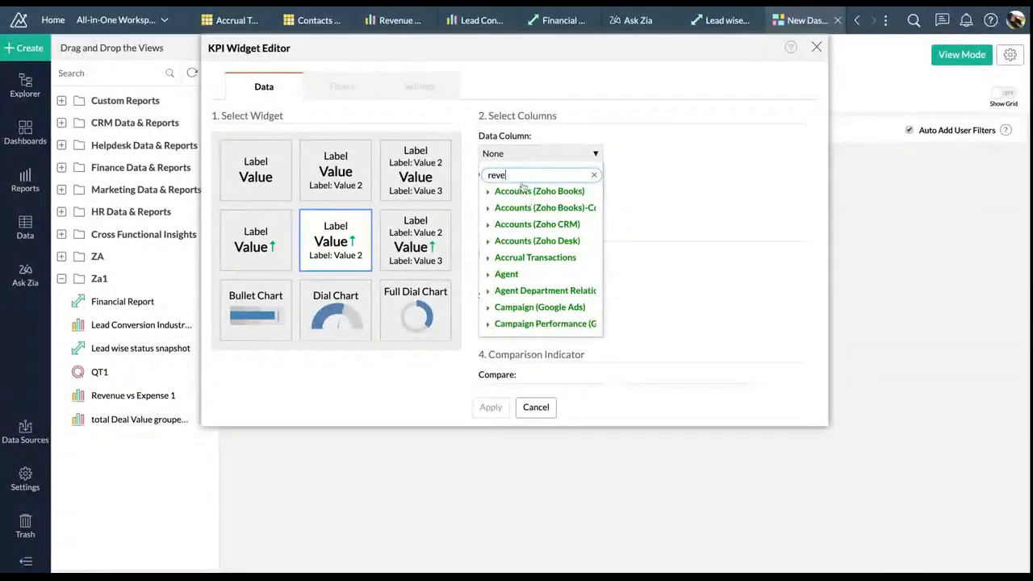
scroll(526, 225, "down", 6)
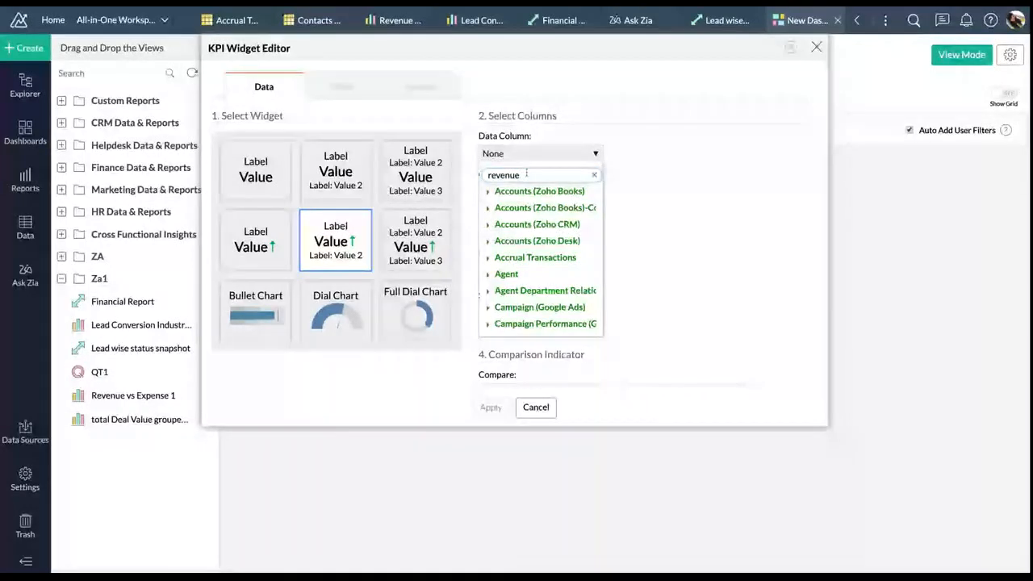
key("BackSpace")
key("BackSpace")
key("BackSpace")
key("BackSpace")
scroll(552, 271, "down", 1)
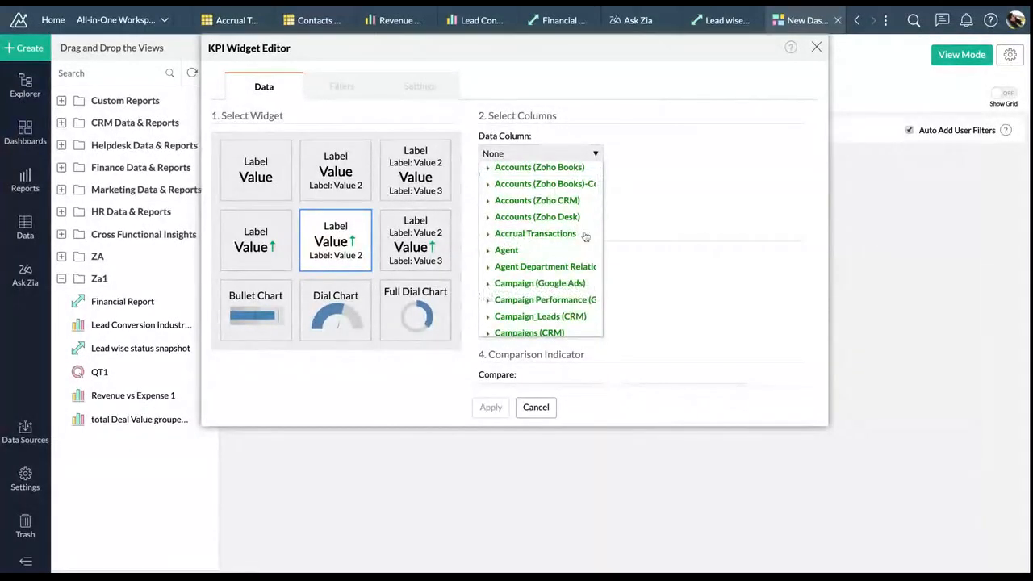
left_click(635, 240)
left_click(536, 406)
Begin another widget, search the columns for 're', and cancel again
left_click(250, 97)
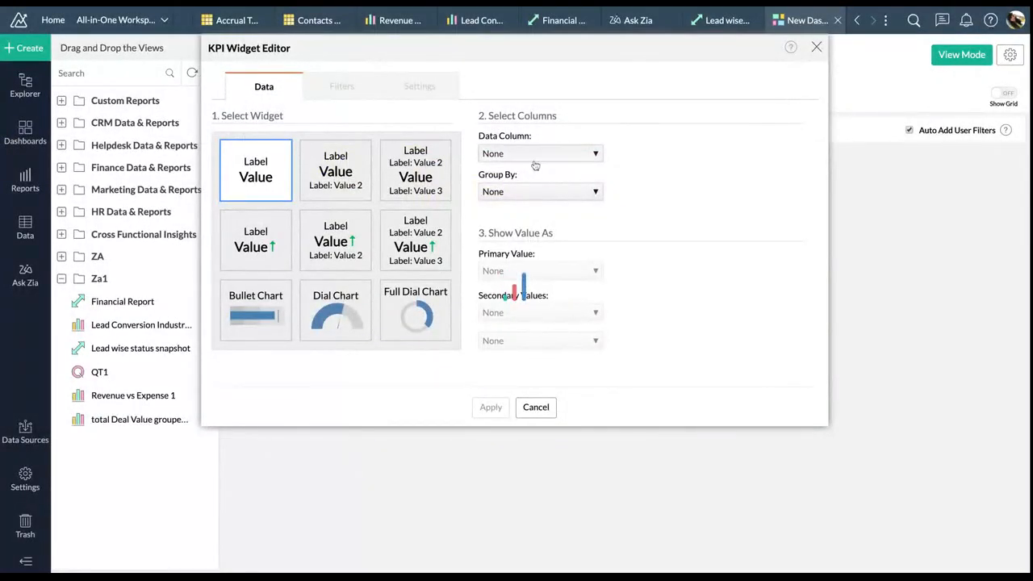
left_click(580, 160)
left_click(567, 176)
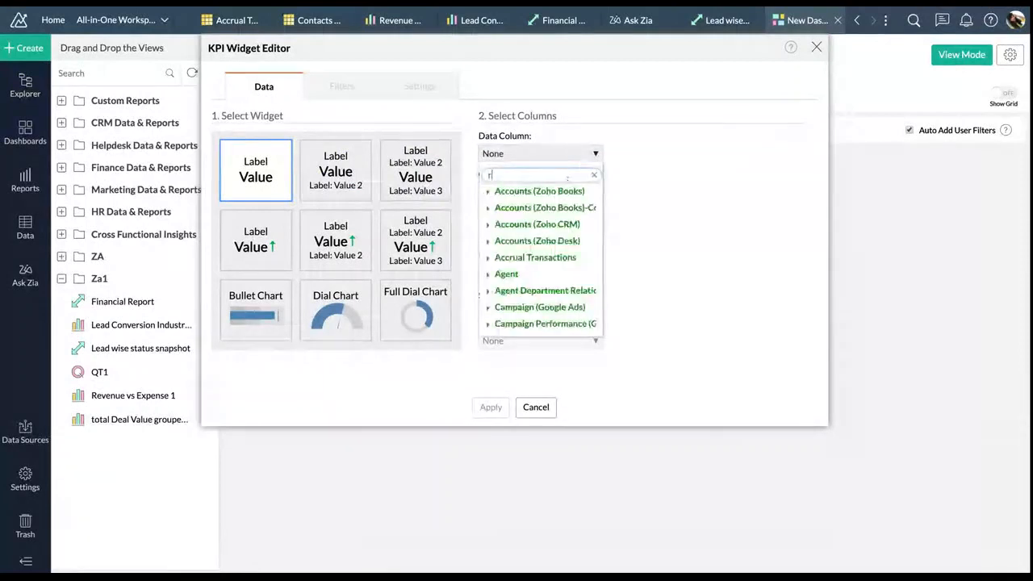
type("re")
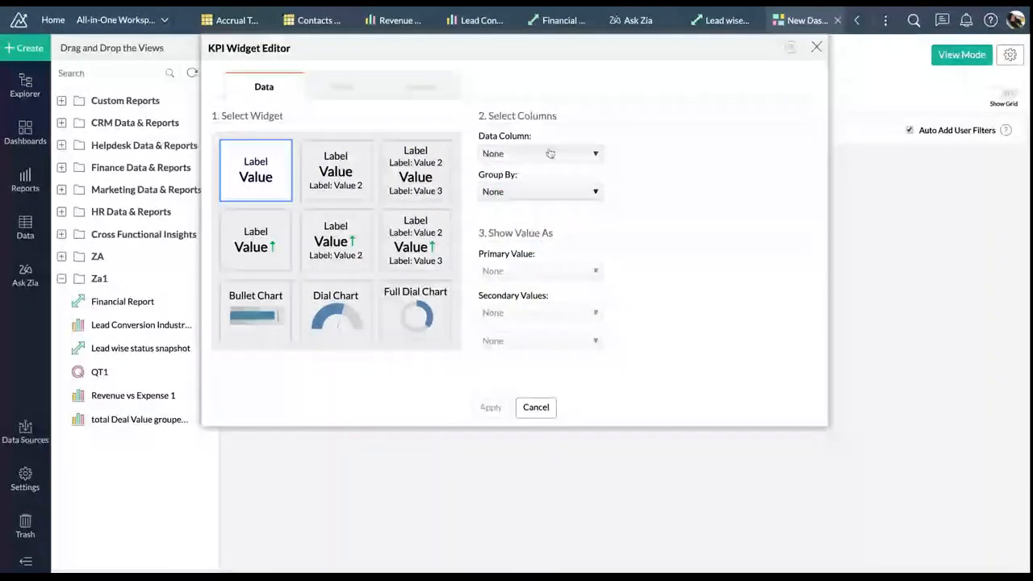
left_click(548, 153)
scroll(532, 256, "down", 1)
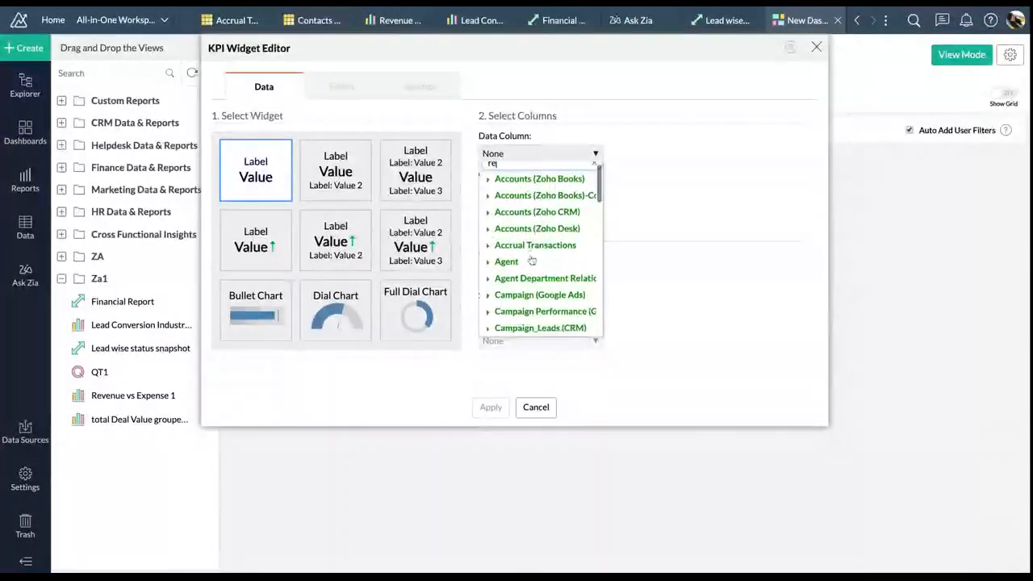
left_click(534, 407)
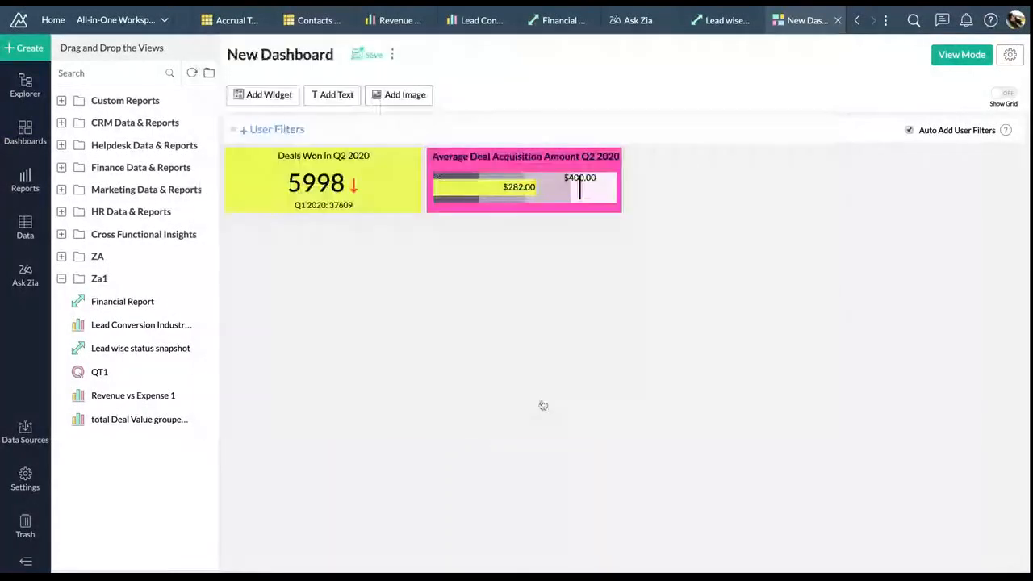
Add a new widget and pick Revenue from Accrual Transactions as its data column
left_click(298, 94)
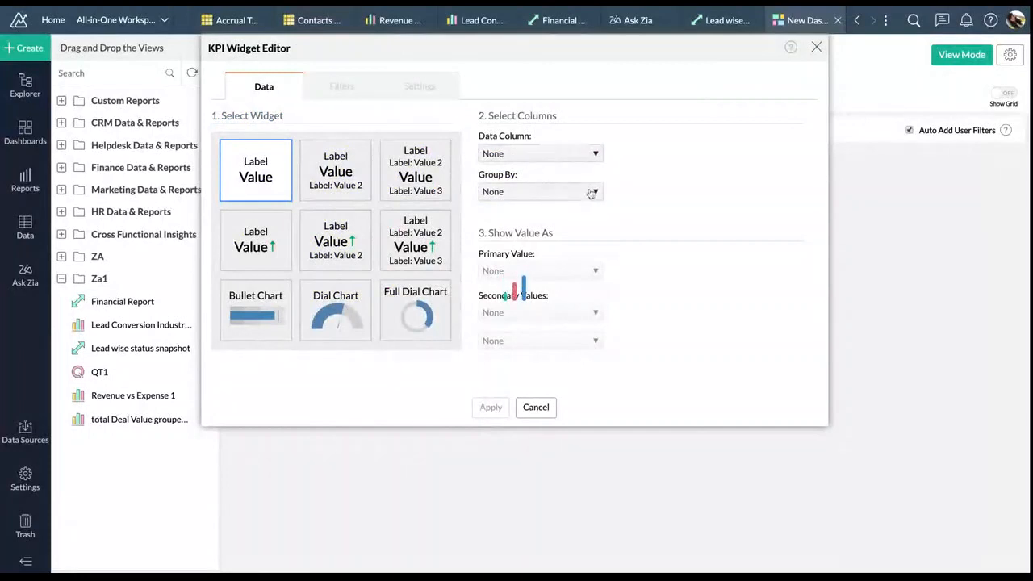
left_click(589, 153)
scroll(548, 258, "down", 1)
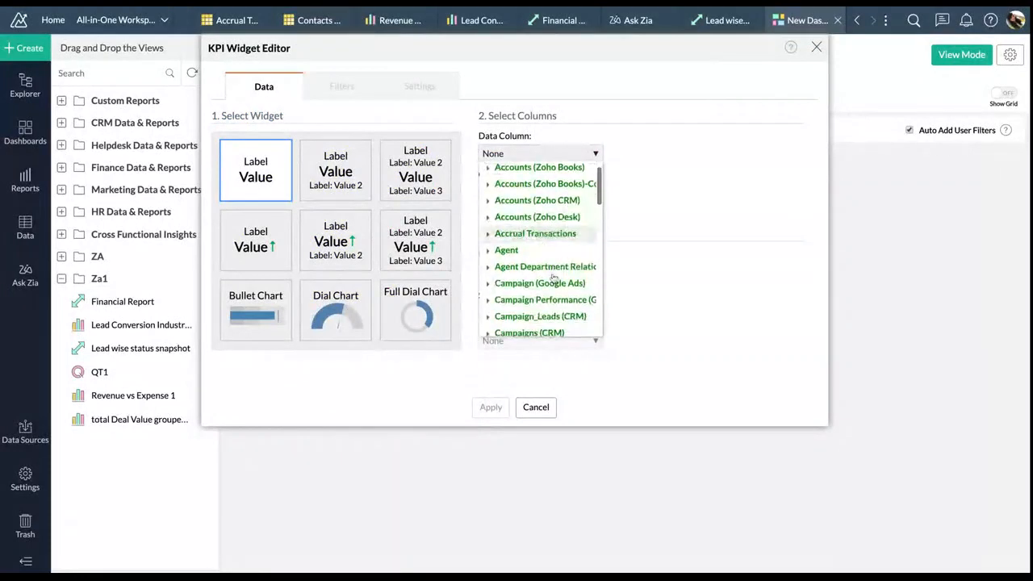
left_click(551, 234)
scroll(552, 291, "down", 5)
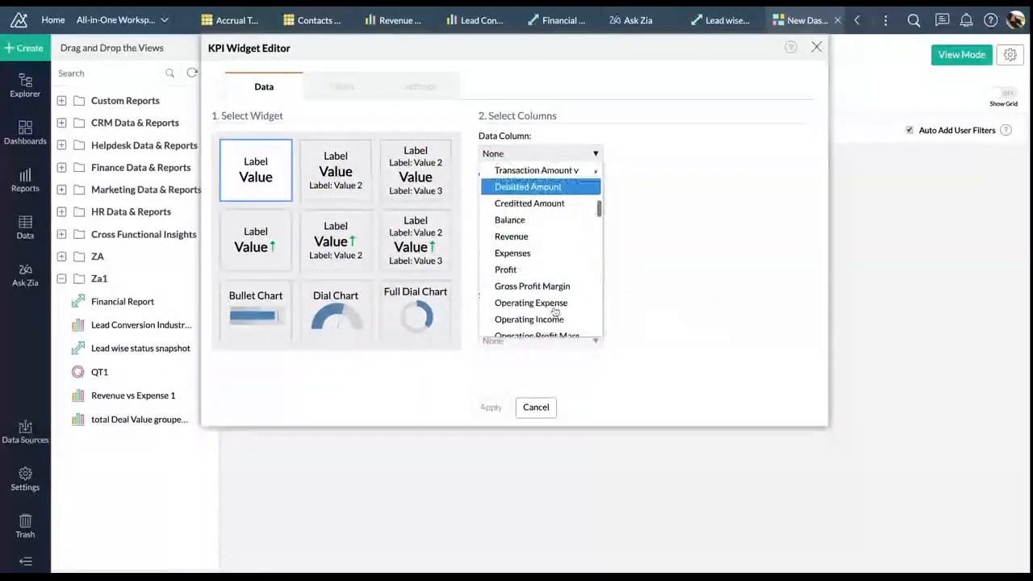
left_click(512, 217)
Group the revenue KPI by Transaction Date quarter and year
left_click(565, 191)
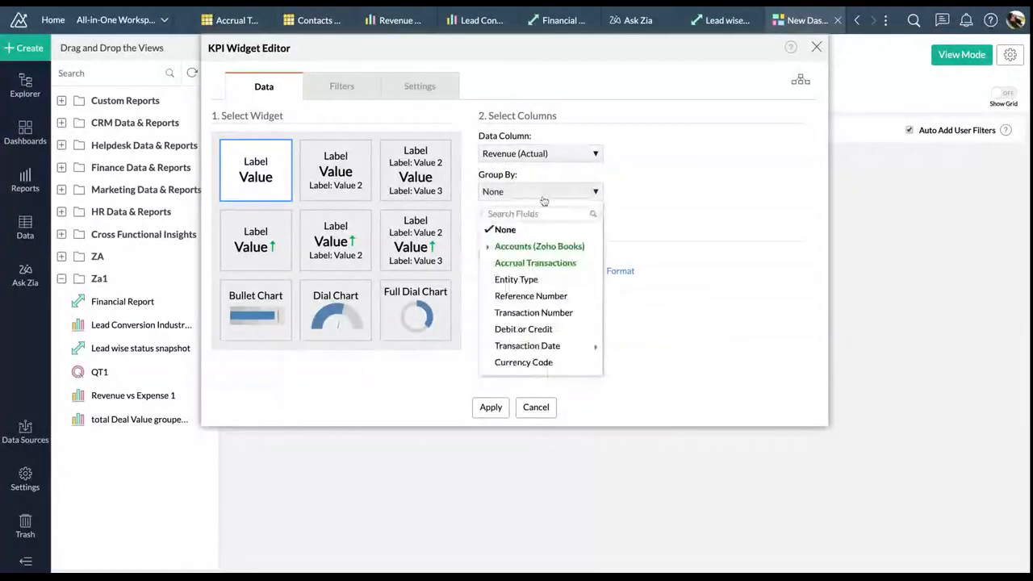
mouse_move(565, 346)
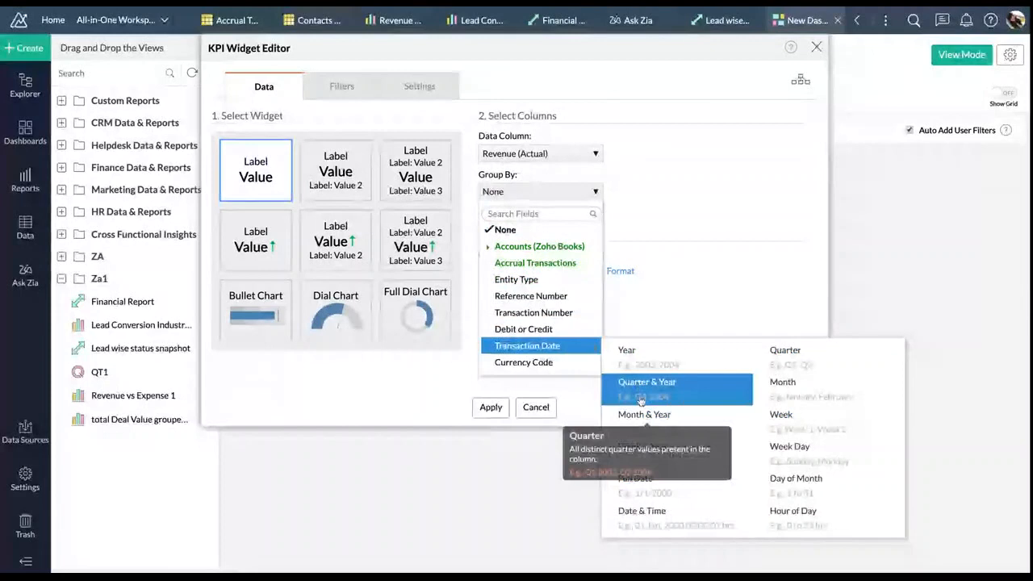
left_click(640, 401)
left_click(418, 86)
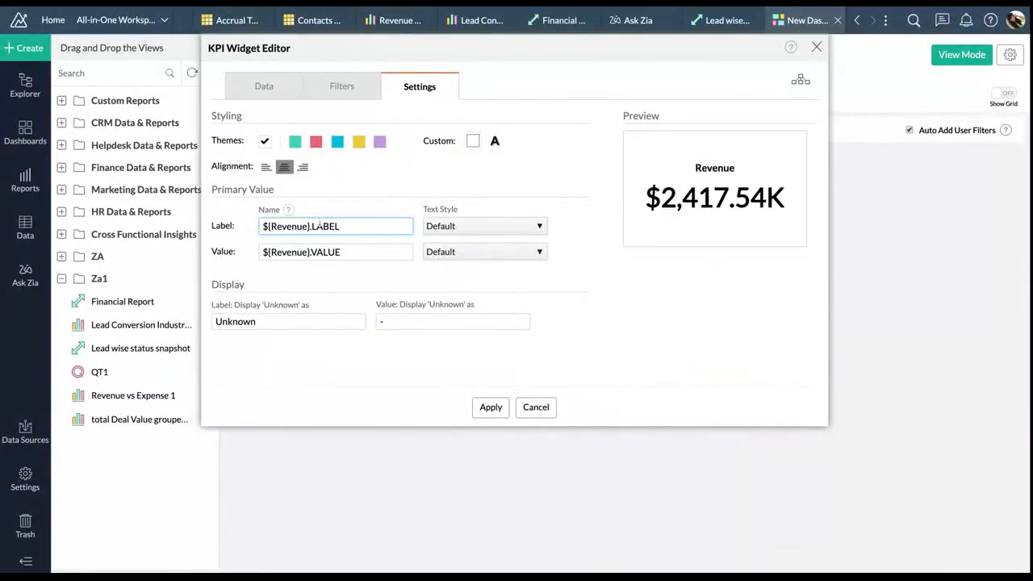
type("Re")
key("BackSpace")
key("BackSpace")
left_click(263, 91)
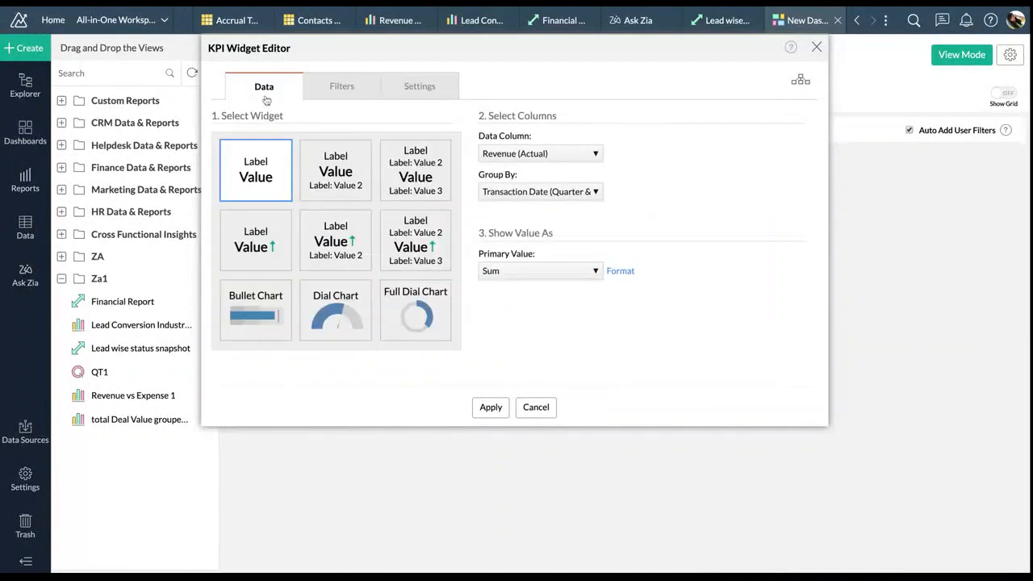
left_click(406, 87)
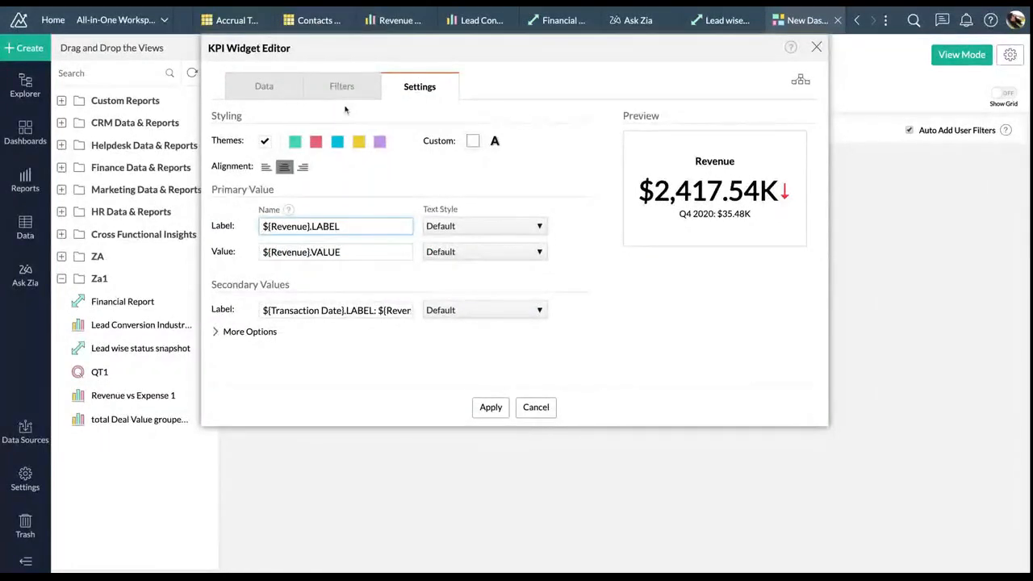
left_click(276, 92)
Show the Latest value as primary and the Previous value as secondary figure
left_click(510, 254)
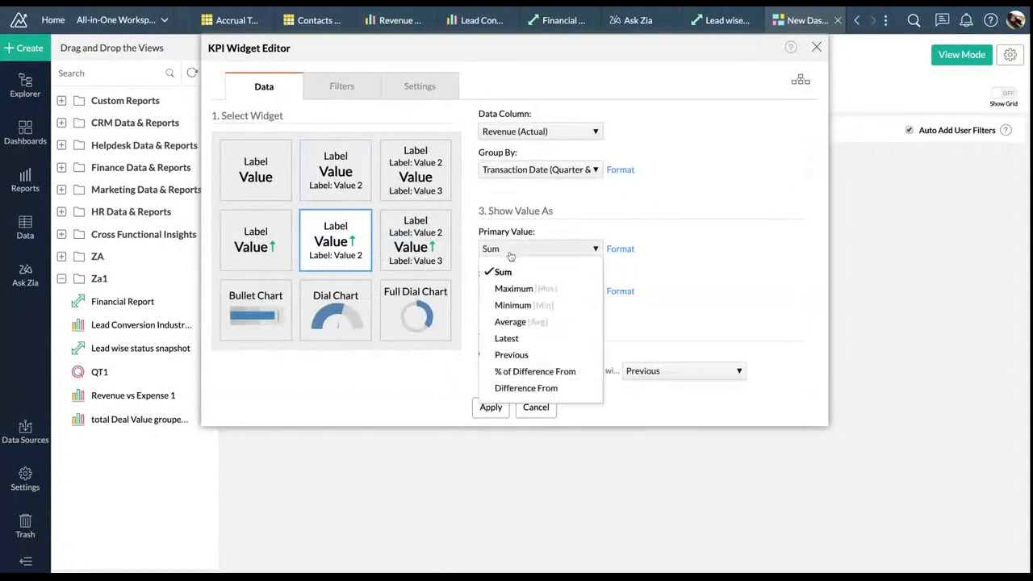
left_click(528, 343)
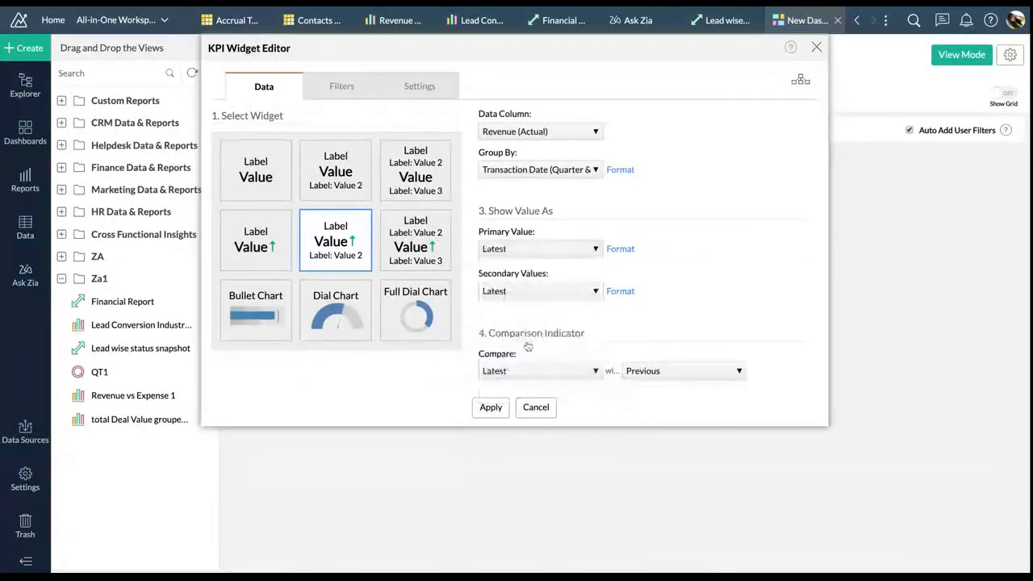
left_click(536, 291)
left_click(523, 409)
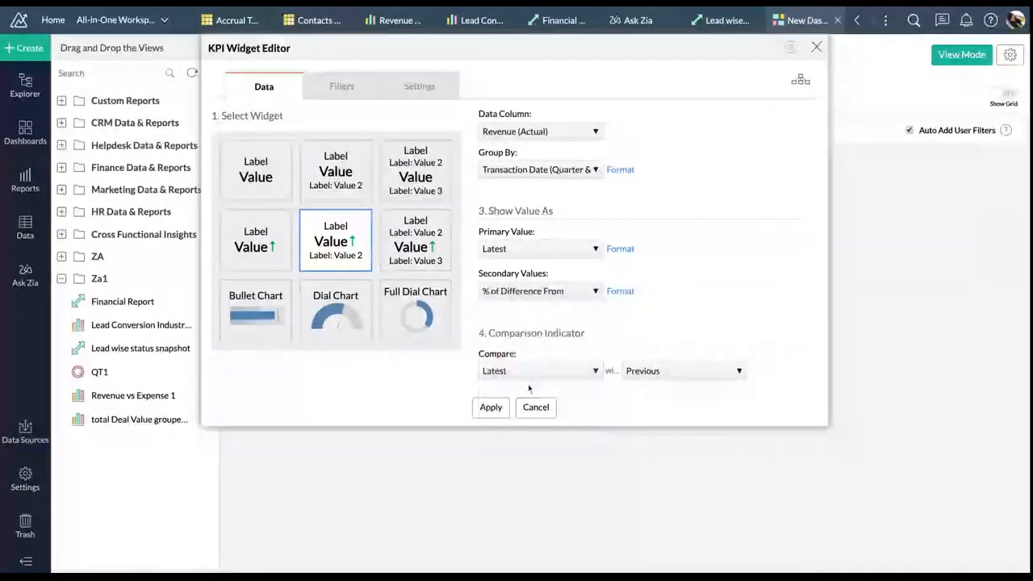
left_click(536, 291)
left_click(521, 394)
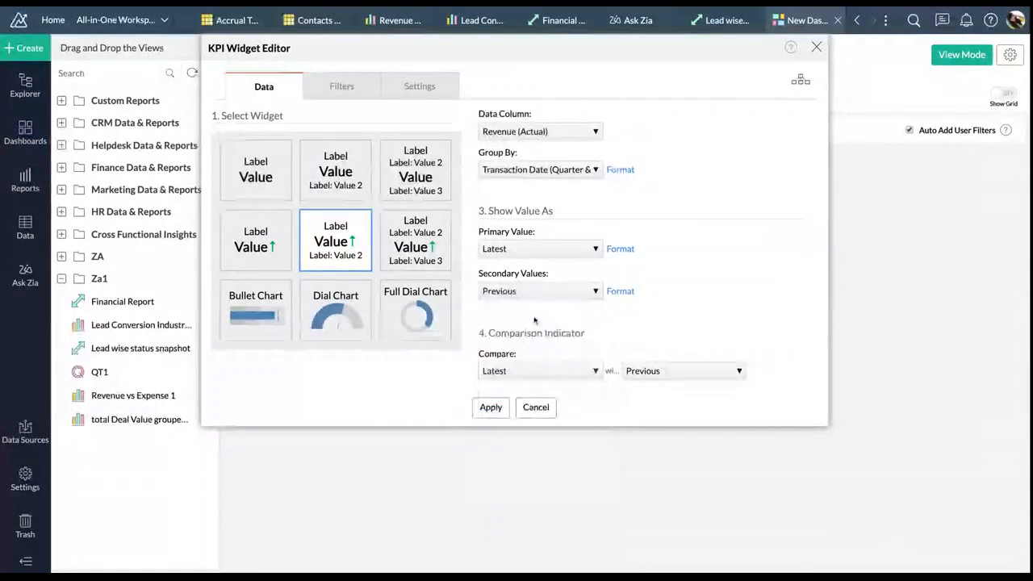
left_click(536, 249)
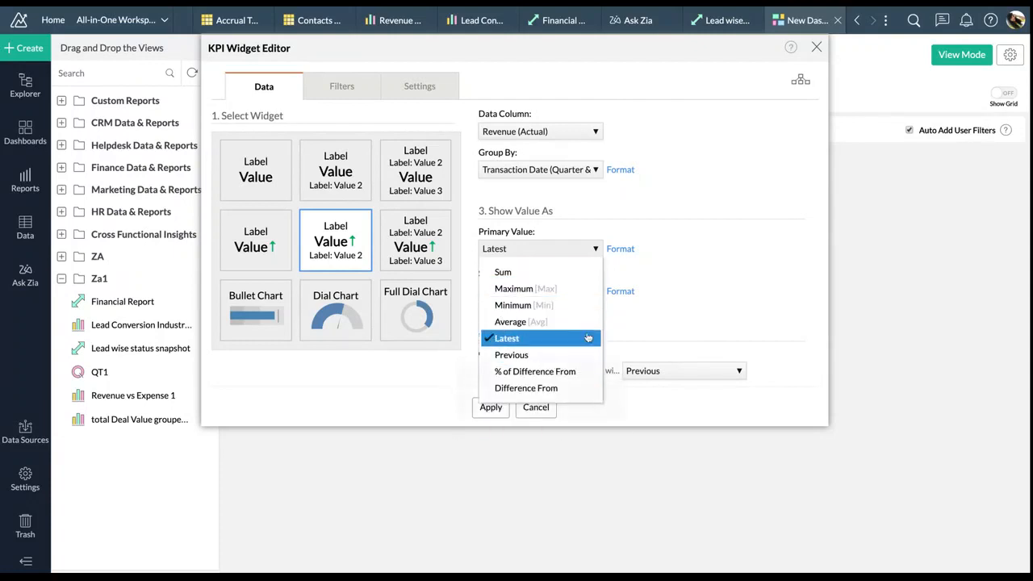
left_click(655, 227)
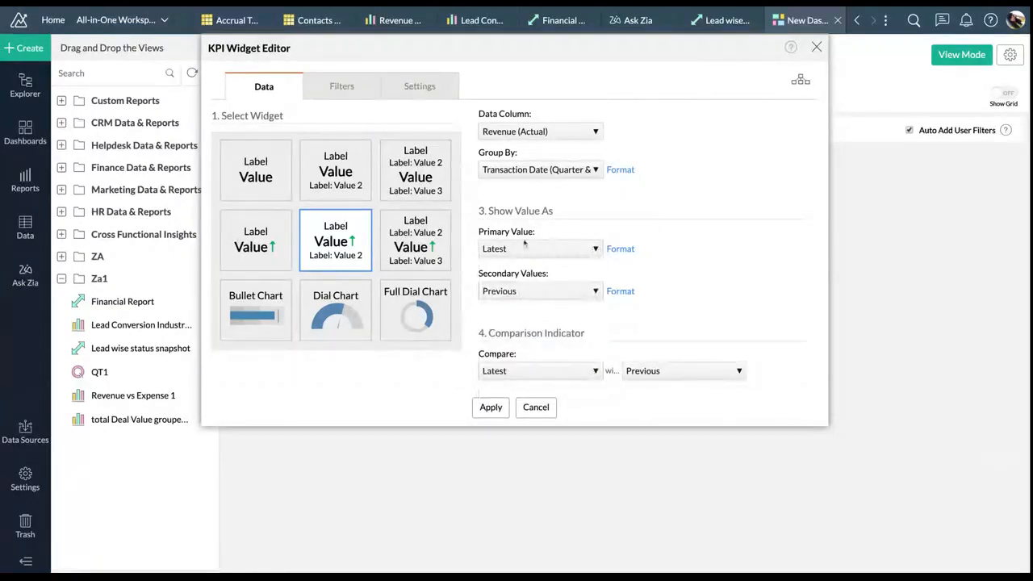
left_click(433, 95)
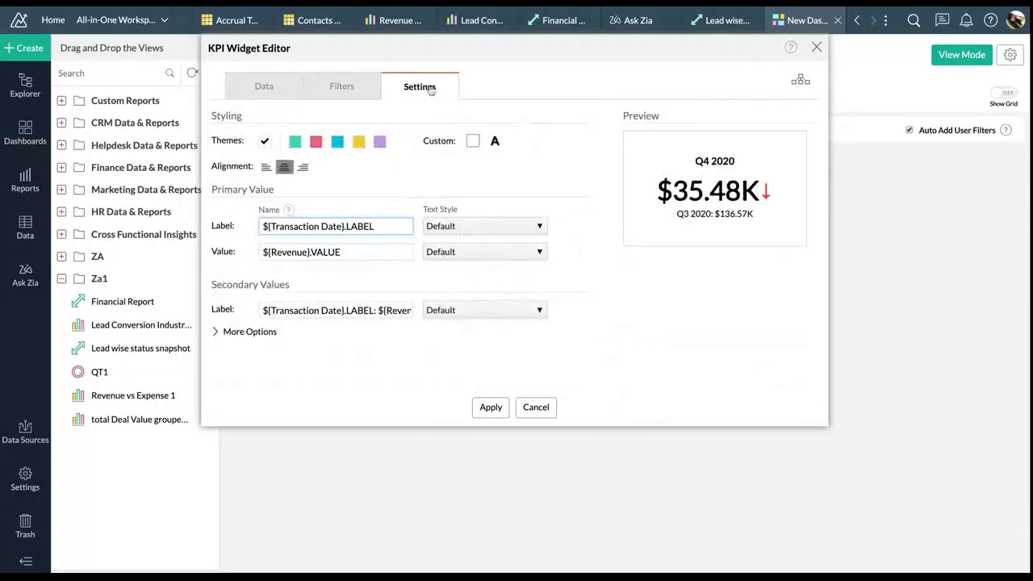
Prefix the KPI label with 'Revenue in ' and give the widget a teal Pallete_4 background
type("Revenue in")
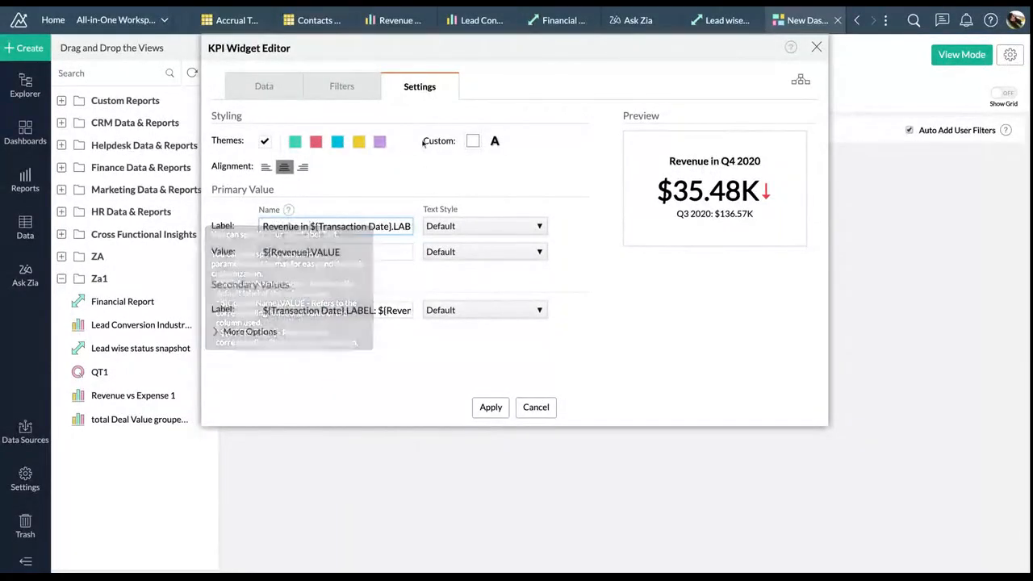
left_click(473, 140)
left_click(476, 289)
scroll(476, 387, "down", 5)
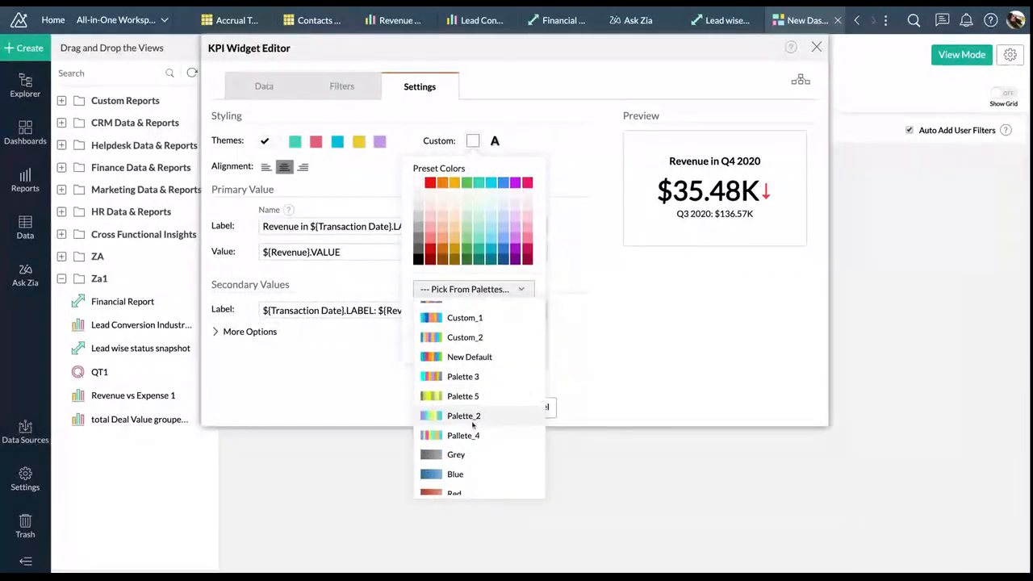
left_click(473, 435)
left_click(467, 313)
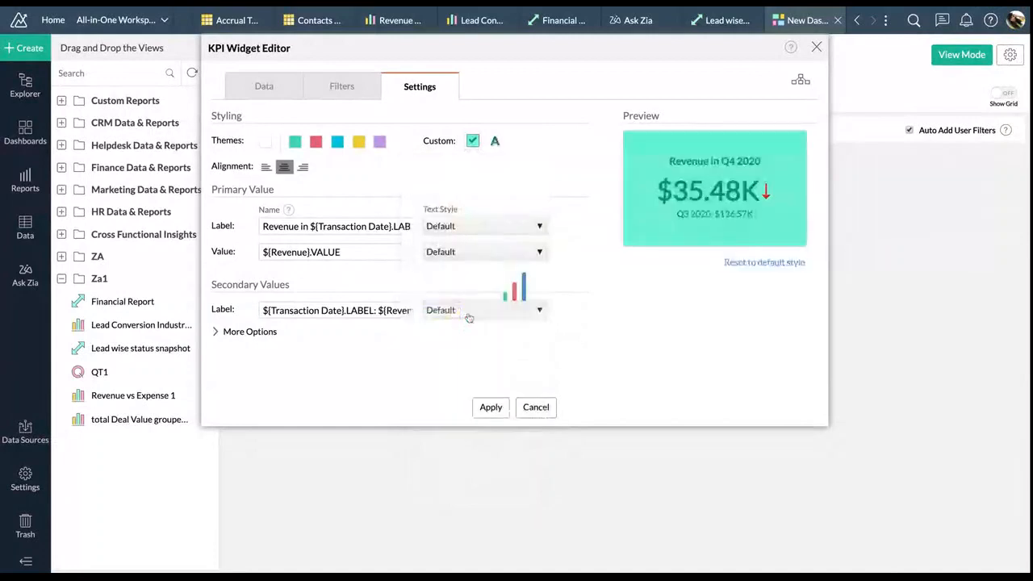
Make the label and value text plain instead of bold and add the widget to the dashboard
left_click(495, 141)
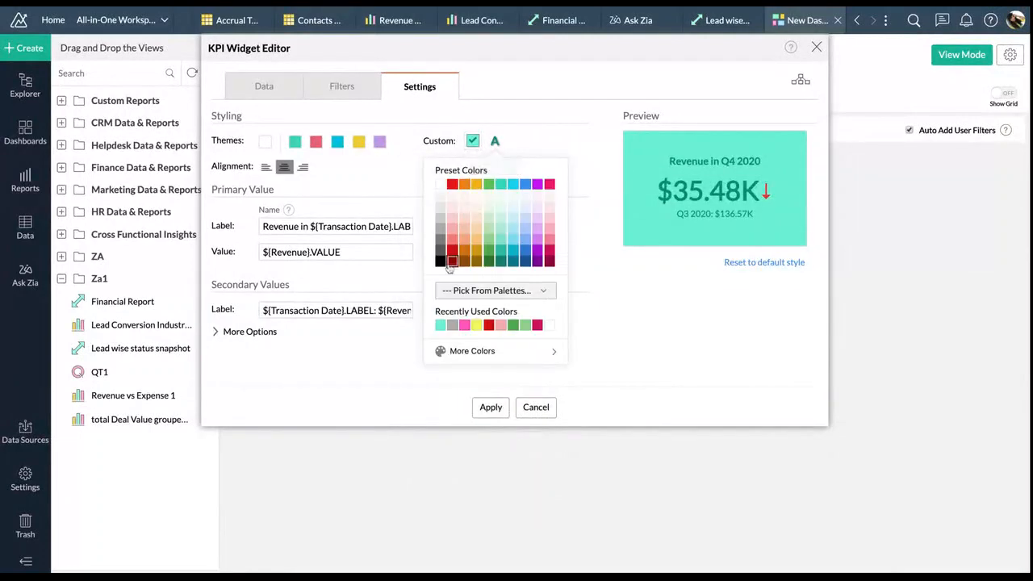
left_click(452, 254)
left_click(479, 226)
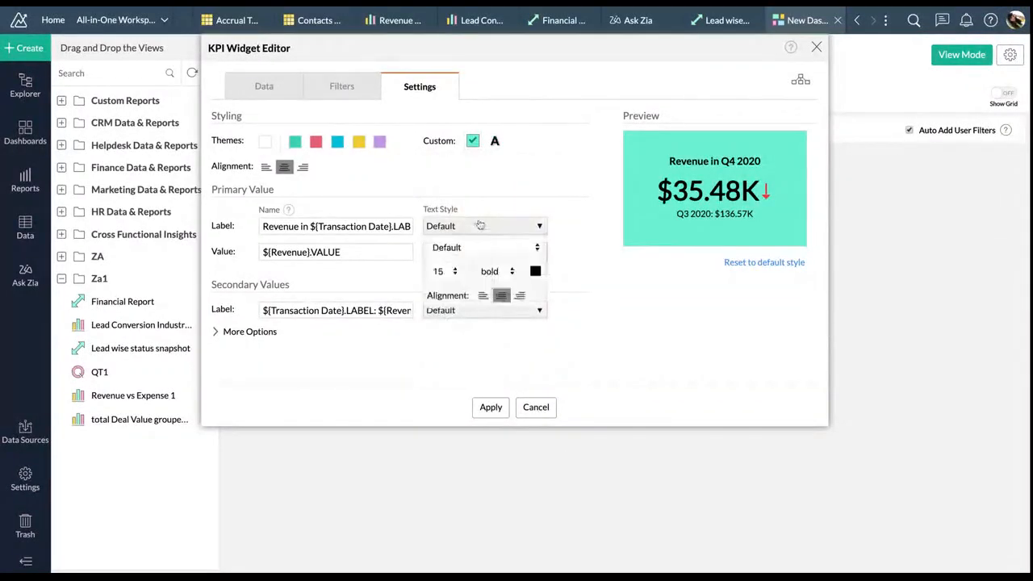
left_click(498, 278)
left_click(497, 291)
left_click(516, 311)
left_click(499, 255)
left_click(495, 296)
left_click(494, 309)
left_click(491, 413)
Reposition the Revenue widget and shorten it to match the other two widgets
left_click_drag(291, 157, 686, 158)
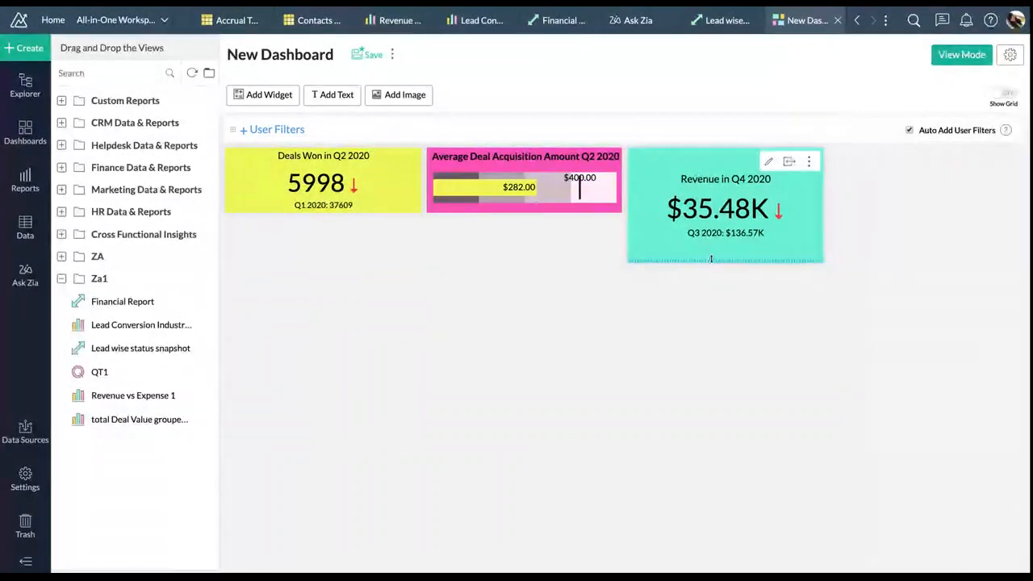
left_click_drag(710, 258, 710, 216)
left_click_drag(682, 158, 682, 160)
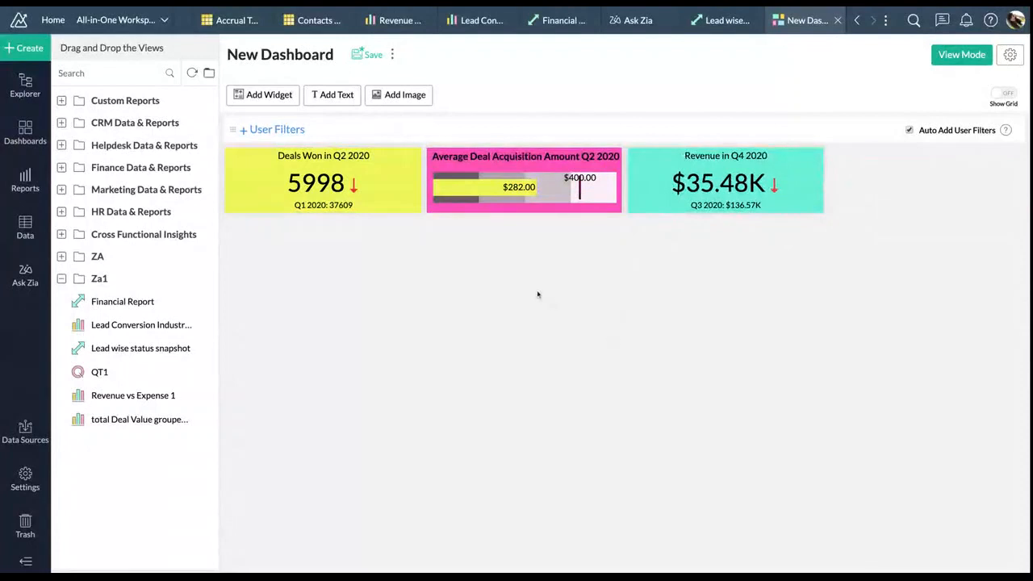
Start a new KPI widget whose value is the Count of Tickets ID
left_click(258, 96)
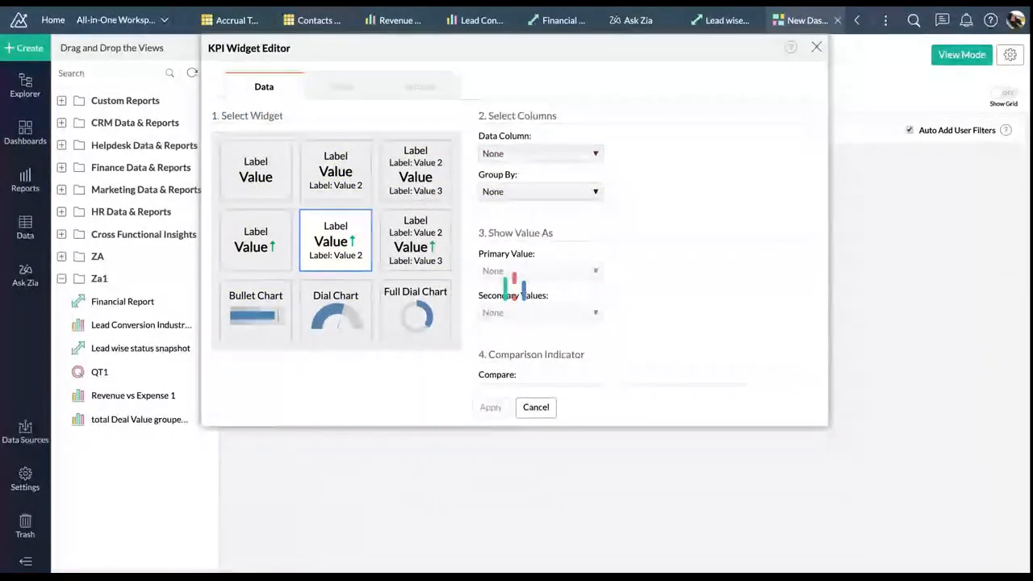
left_click(555, 154)
type("id")
scroll(574, 255, "down", 5)
scroll(574, 257, "down", 5)
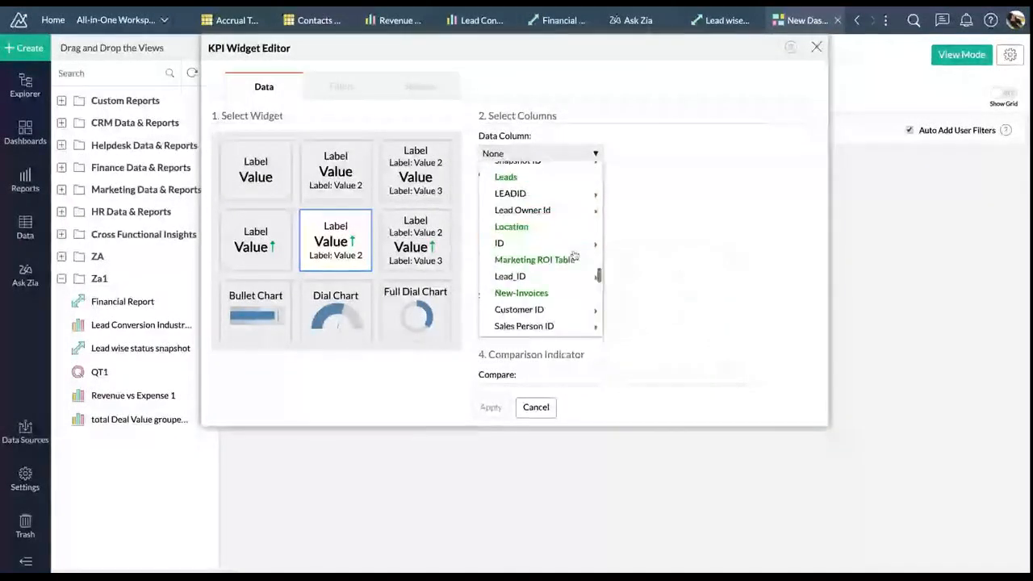
left_click(539, 153)
left_click(540, 153)
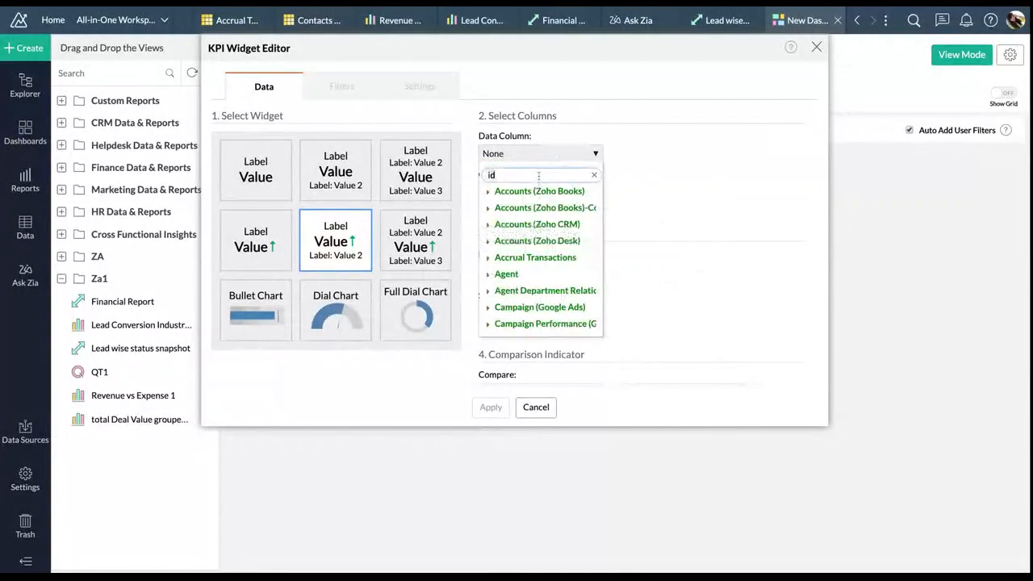
key("BackSpace")
key("BackSpace")
type("tic")
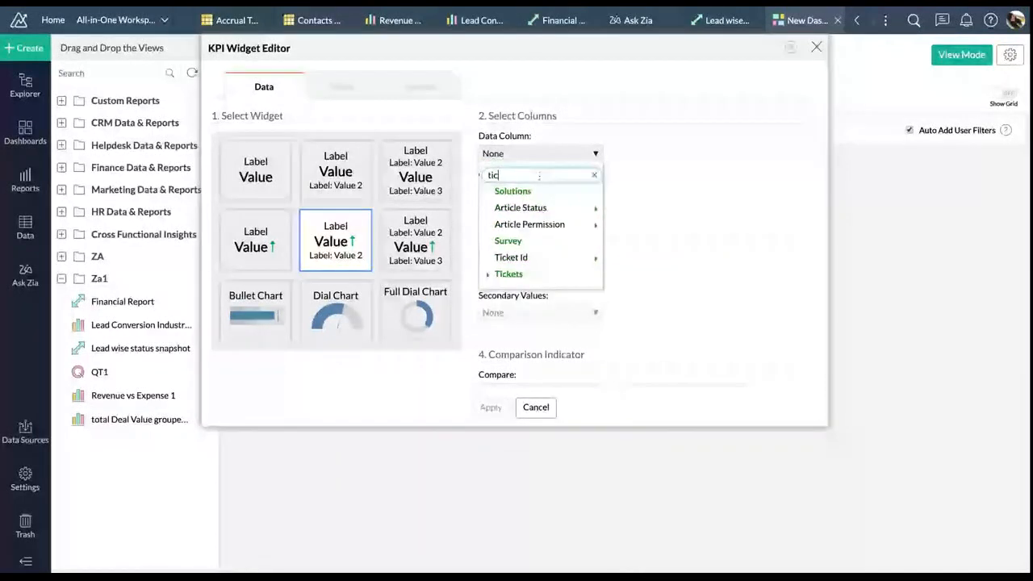
left_click(547, 274)
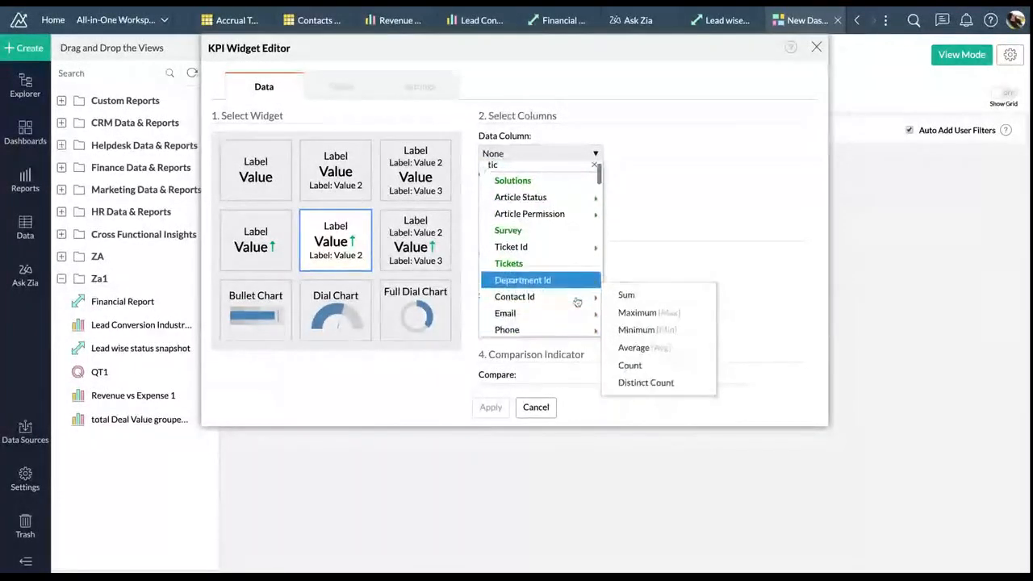
scroll(578, 301, "down", 2)
mouse_move(577, 301)
scroll(578, 301, "down", 3)
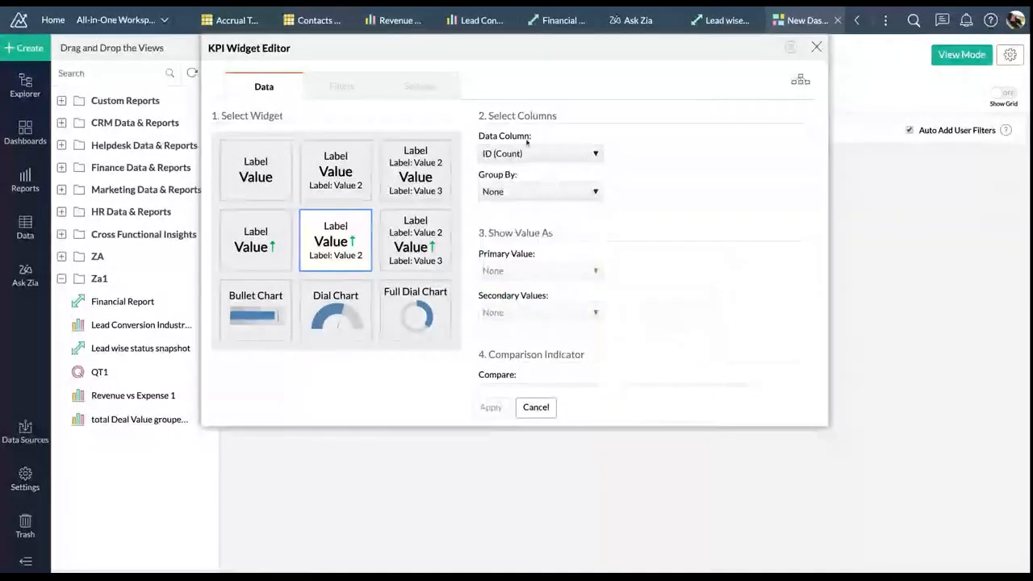
Group the KPI by Created Time Month & Year, then move to the Settings tab
left_click(539, 191)
left_click(549, 345)
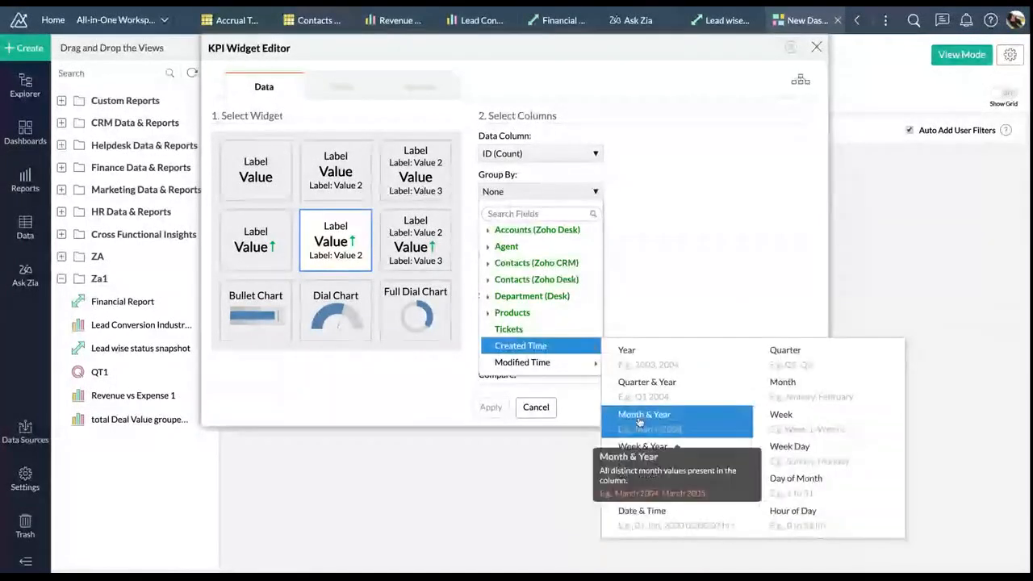
left_click(641, 418)
left_click(441, 86)
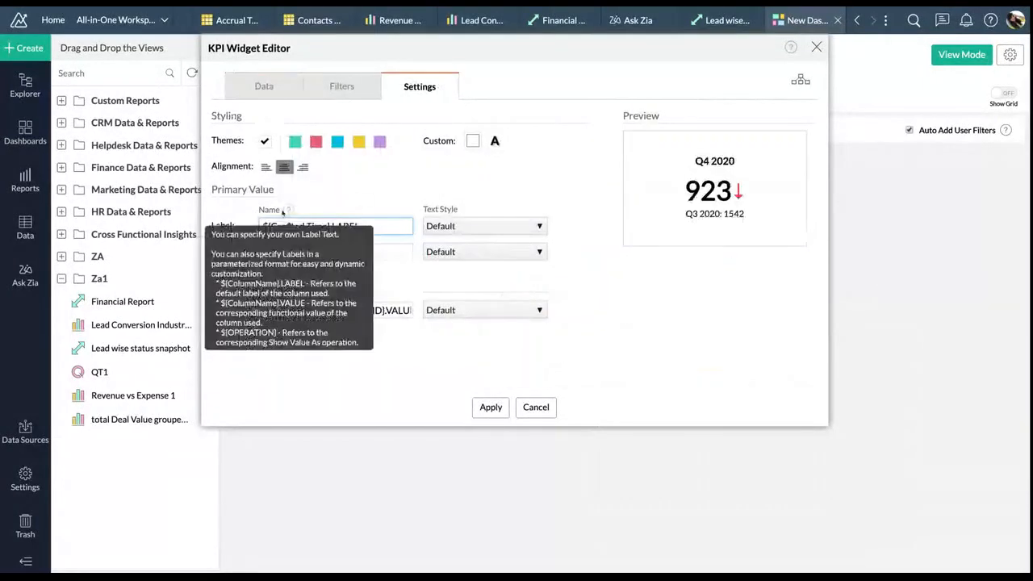
Label the KPI 'Total Tickets in ', give it a Palette_2 blue background and black text, and apply
left_click(263, 226)
type("Total")
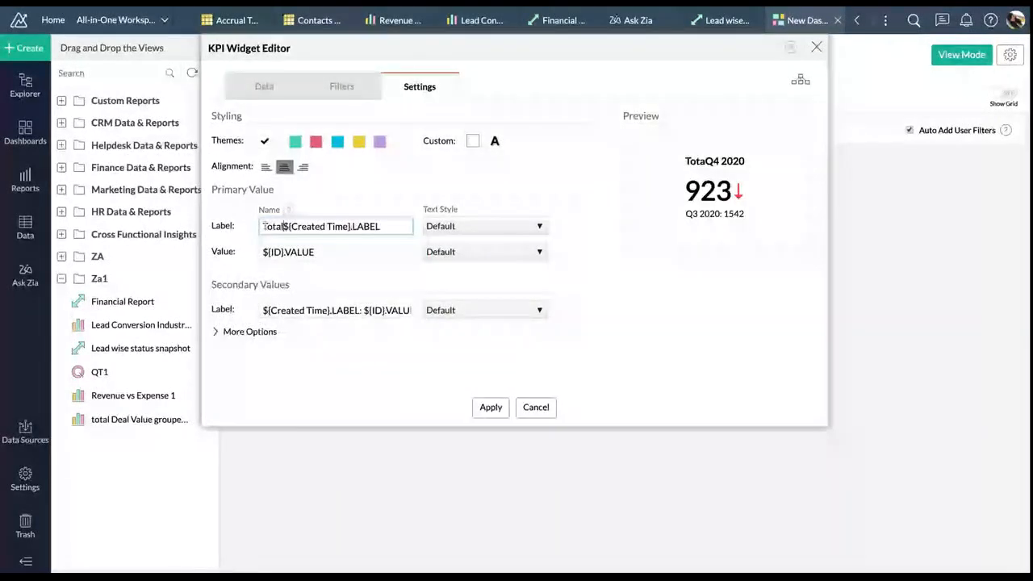
type(" Tickets in")
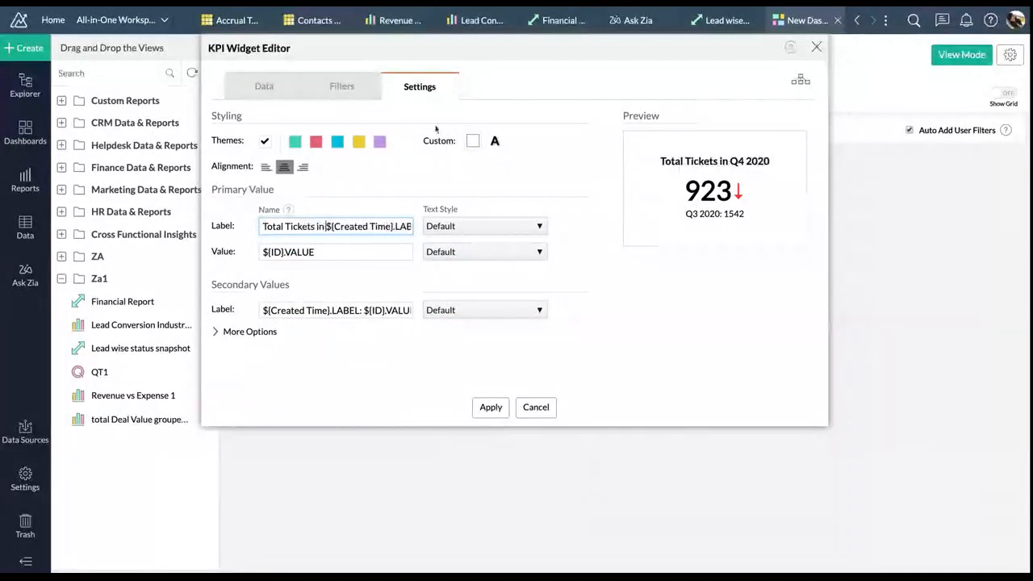
left_click(474, 141)
left_click(522, 291)
scroll(476, 379, "down", 1)
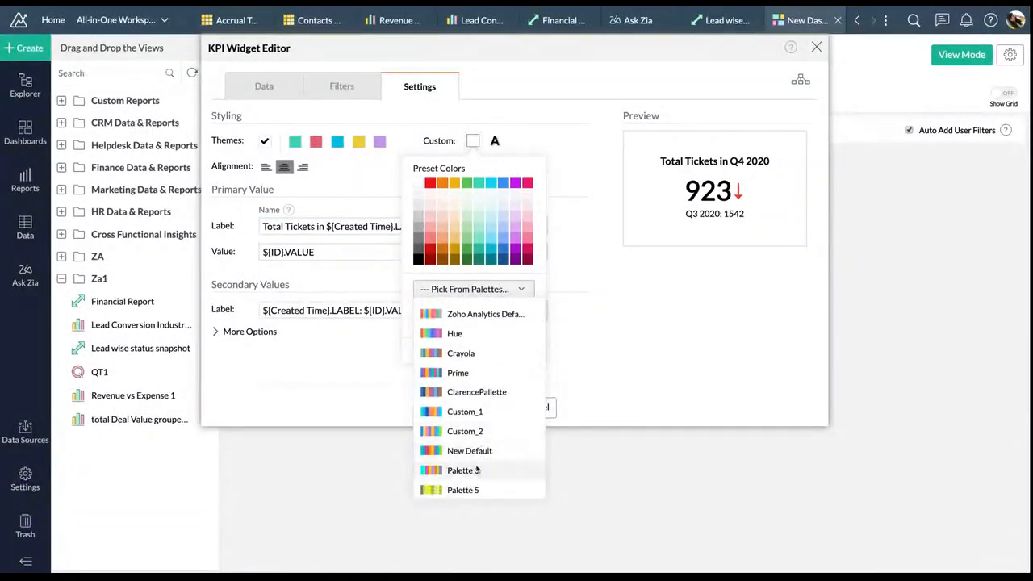
scroll(479, 456, "down", 1)
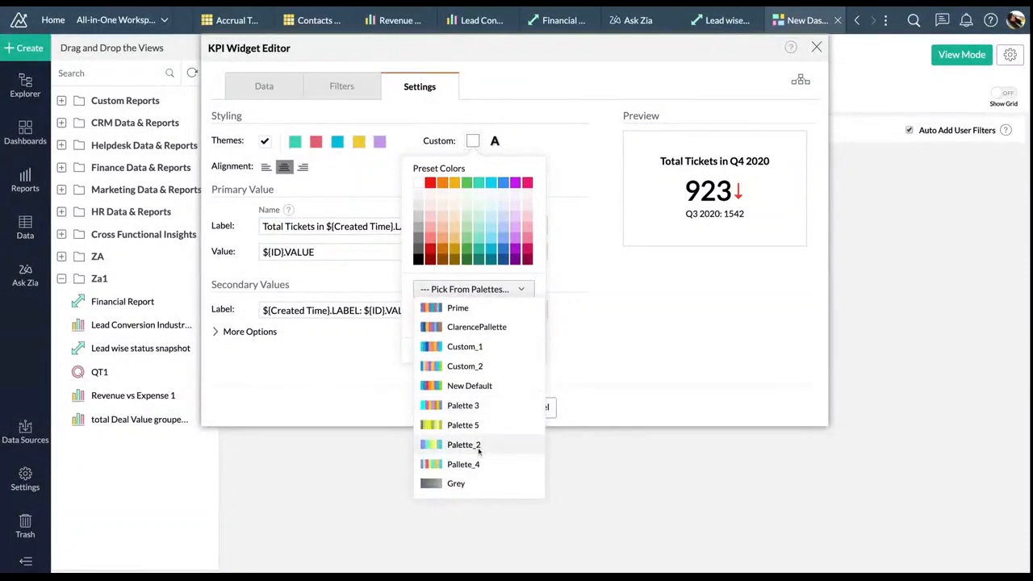
left_click(476, 447)
left_click(432, 318)
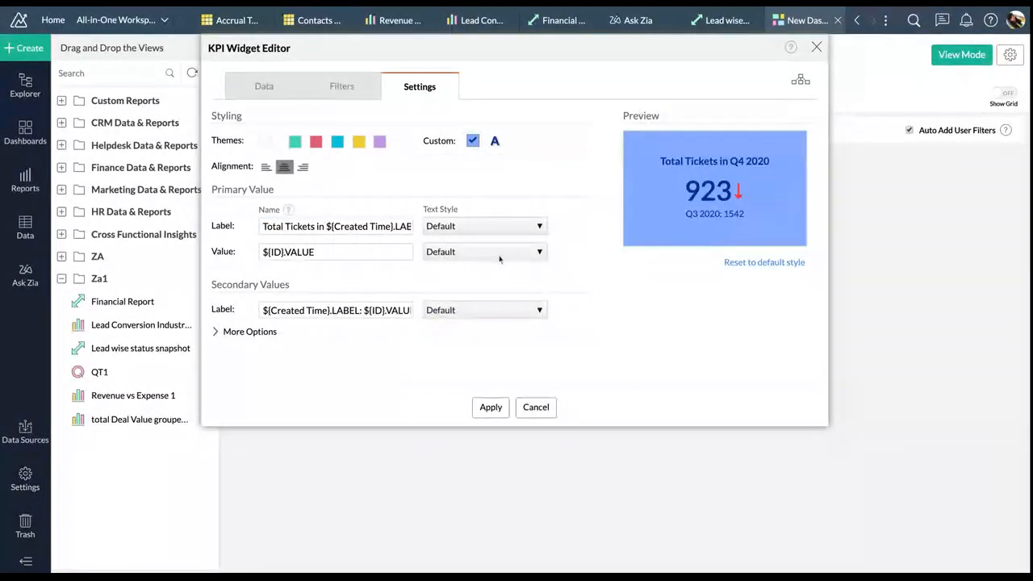
left_click(494, 141)
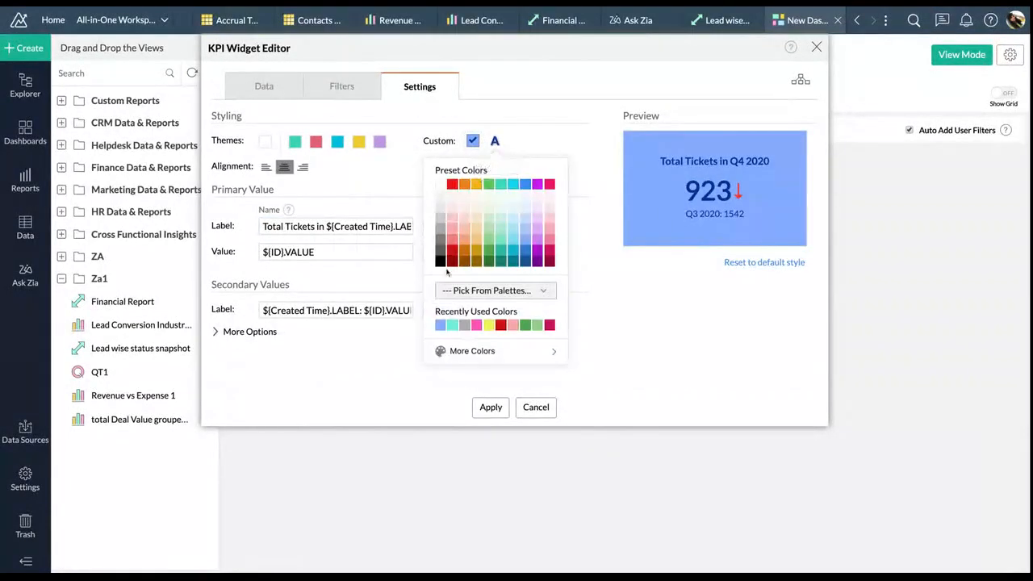
left_click(442, 259)
left_click(501, 410)
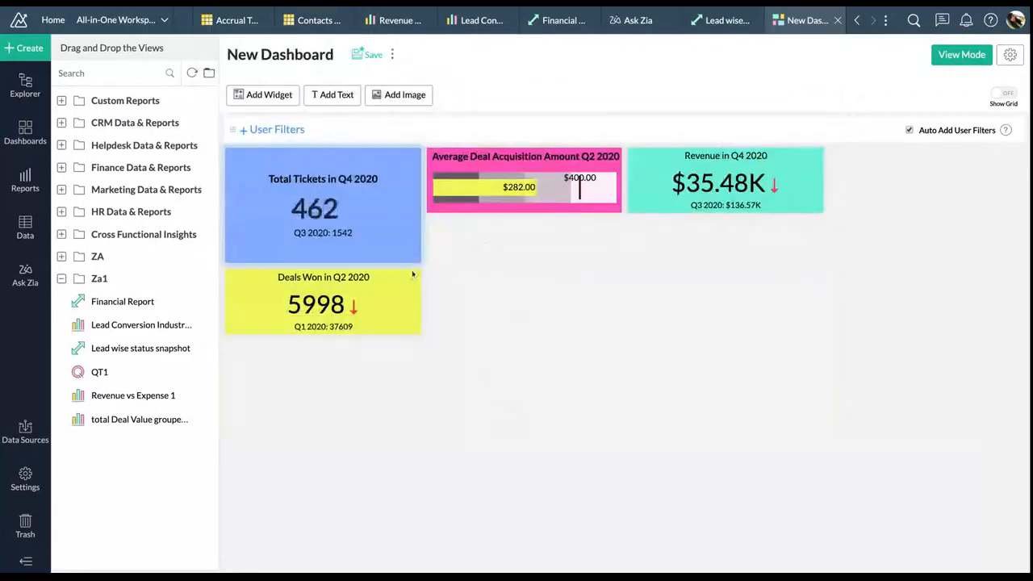
Drag Total Tickets to the right end of the KPI row and resize it to match the other three
left_click_drag(298, 161, 849, 163)
mouse_move(994, 159)
left_mouse_down()
mouse_move(1018, 159)
mouse_move(993, 158)
left_mouse_up()
left_click_drag(931, 261, 921, 213)
left_click(847, 189, "ctrl")
left_click(726, 187, "ctrl")
left_click(576, 189, "ctrl")
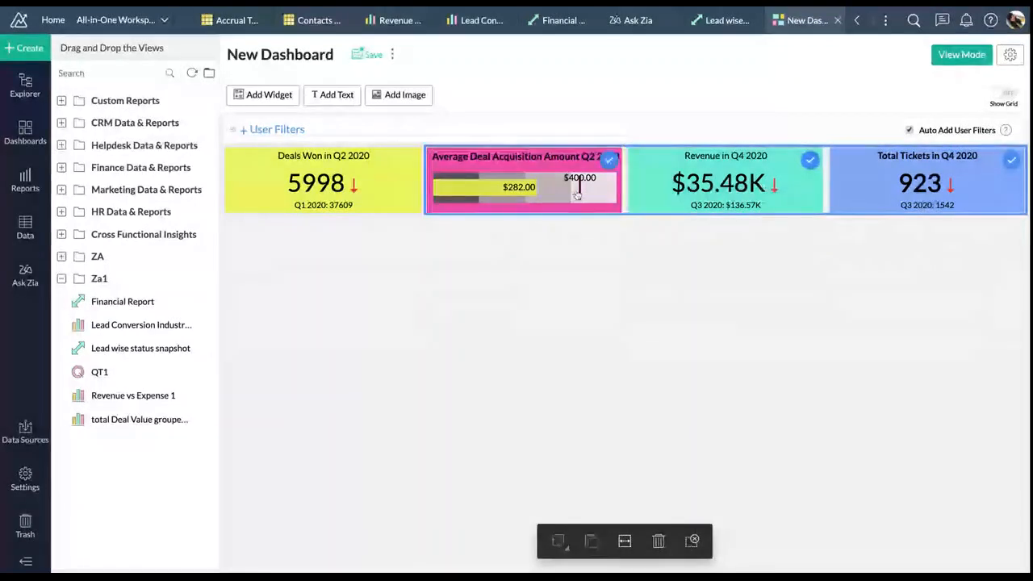
left_click(413, 193, "ctrl")
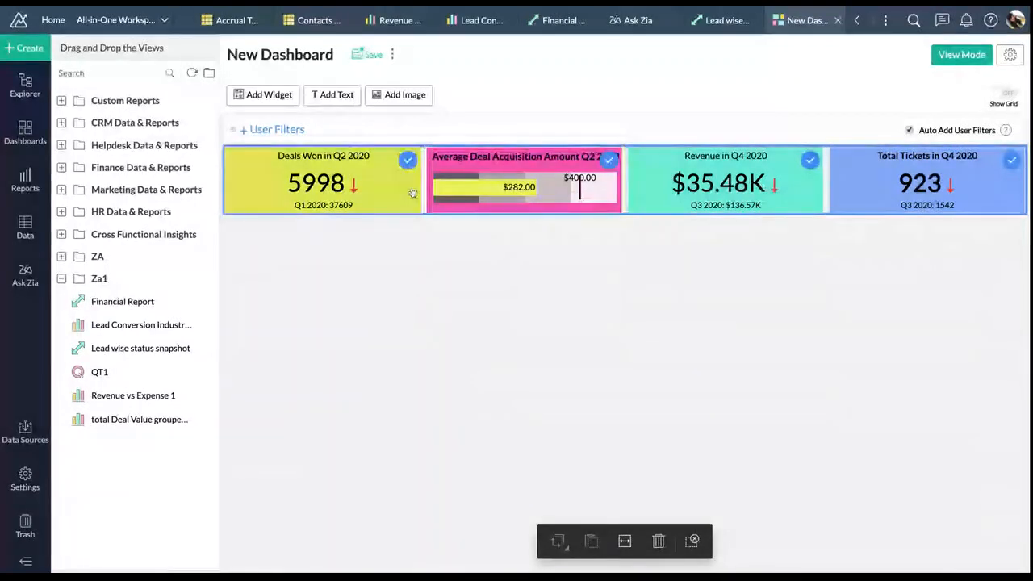
left_click(696, 540)
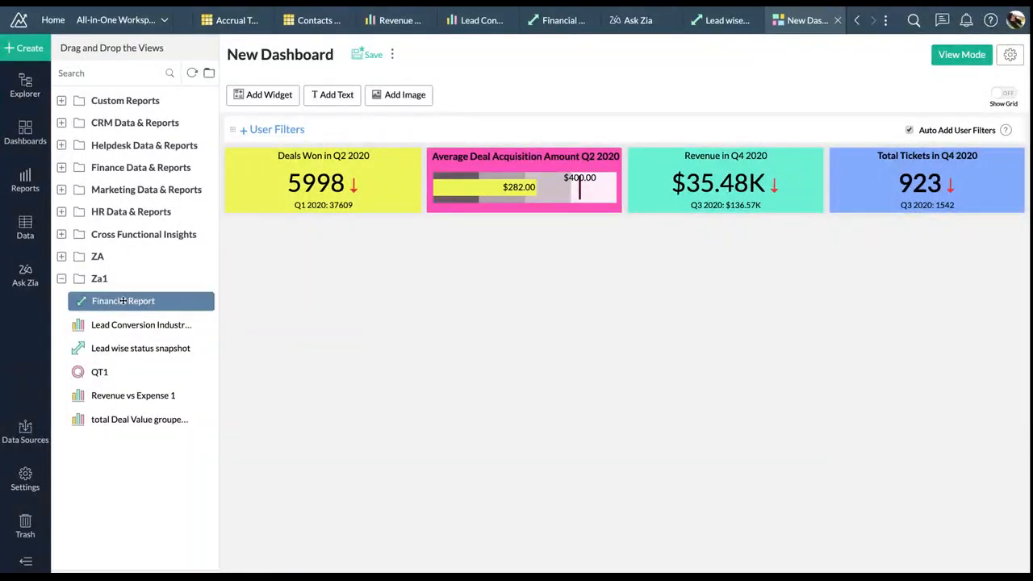
From the ZA folder, add Pipeline, Deals to Invoice - Amount and Leads Conversion by Industry and Source
left_click(62, 256)
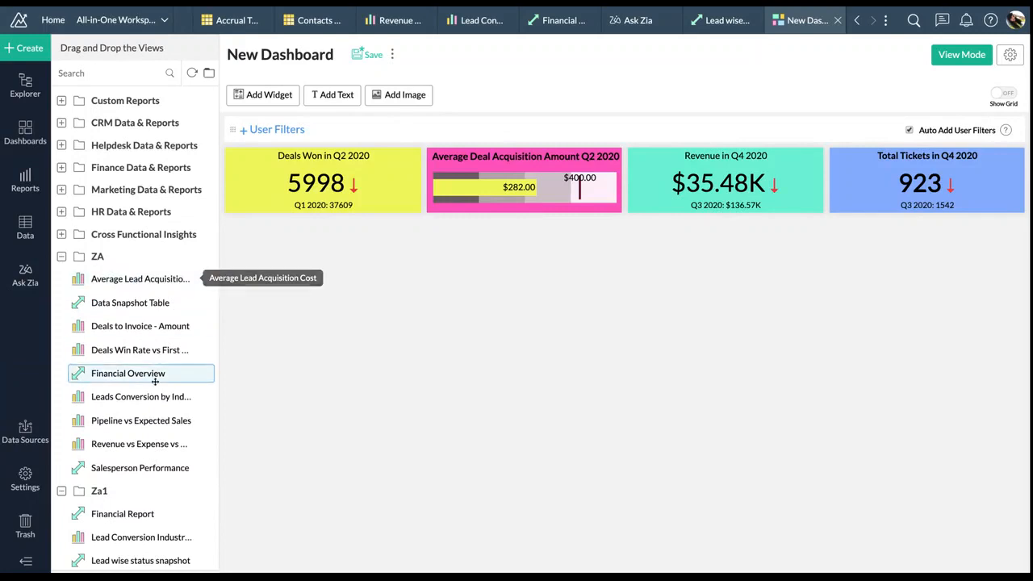
scroll(155, 373, "down", 1)
left_click_drag(142, 407, 246, 331)
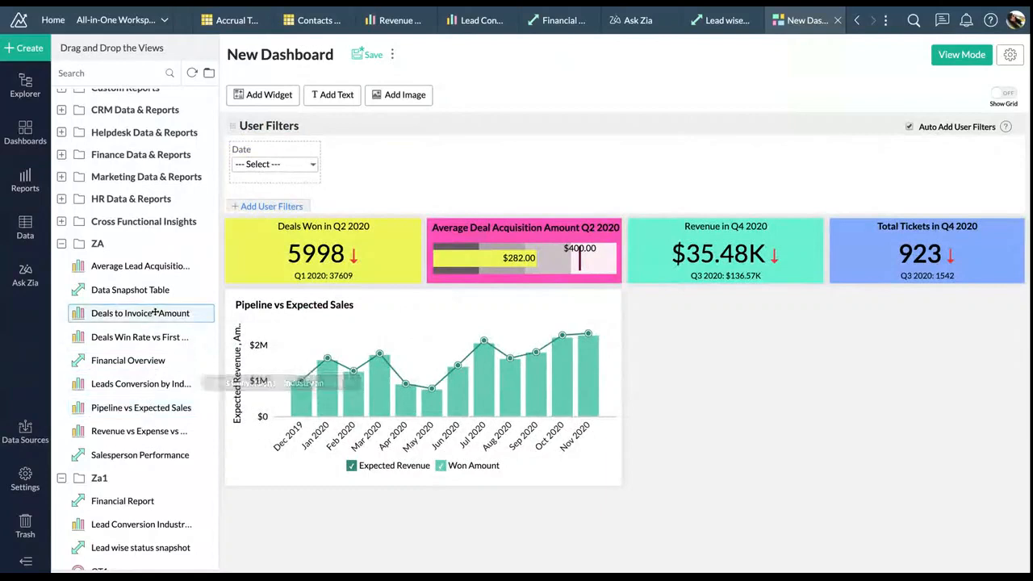
left_click_drag(153, 313, 754, 354)
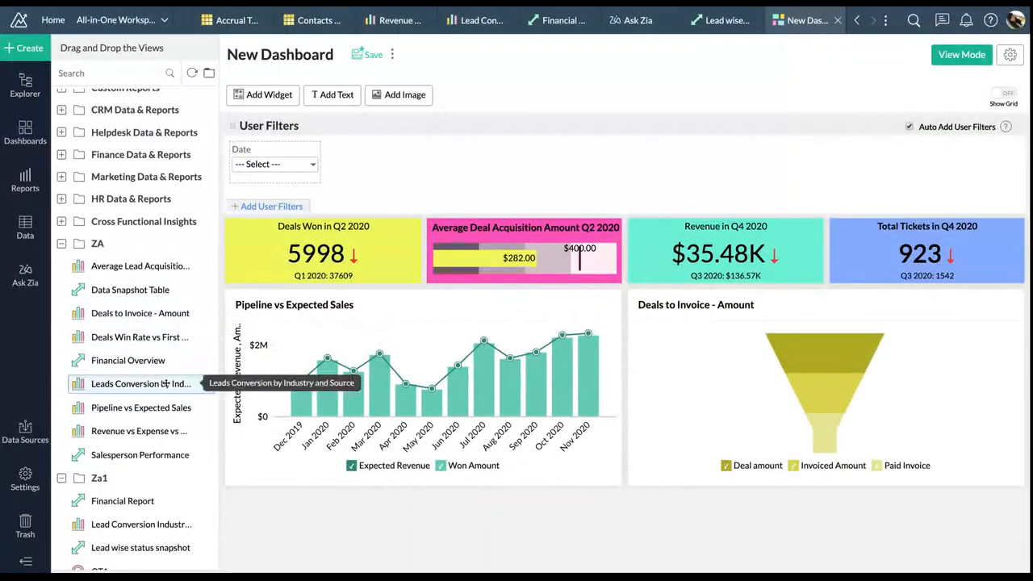
left_click_drag(154, 385, 267, 476)
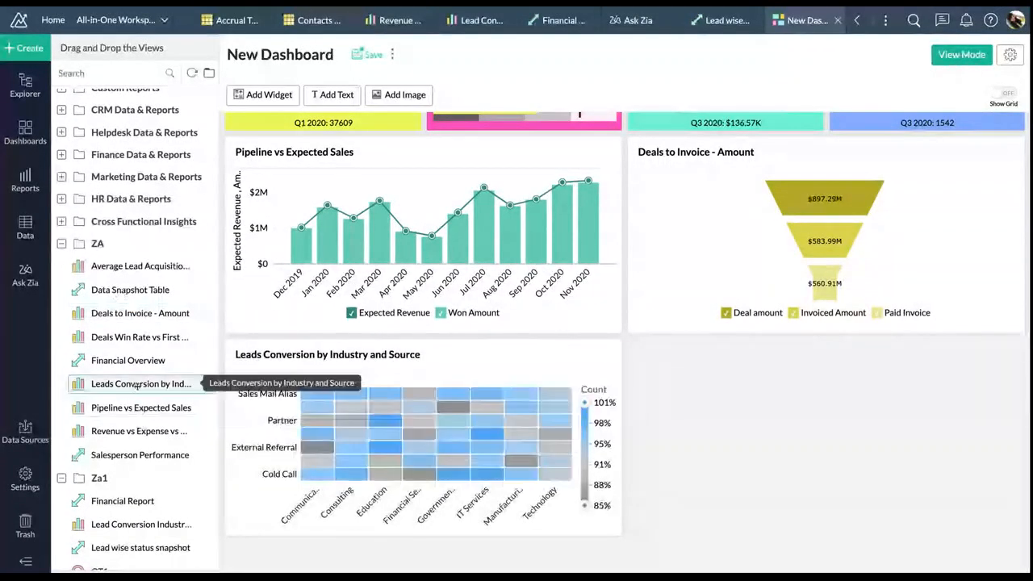
left_click_drag(360, 359, 761, 360)
Add Average Lead Acquisition Cost, Revenue vs Expense, Salesperson Performance, and a full-width Financial Overview
left_click_drag(138, 271, 419, 436)
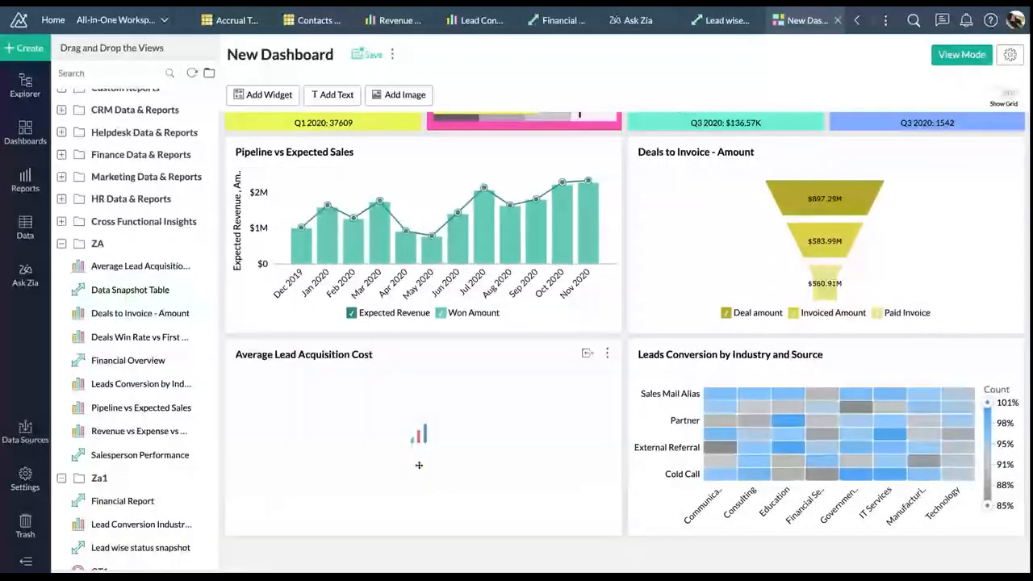
left_click_drag(169, 409, 412, 521)
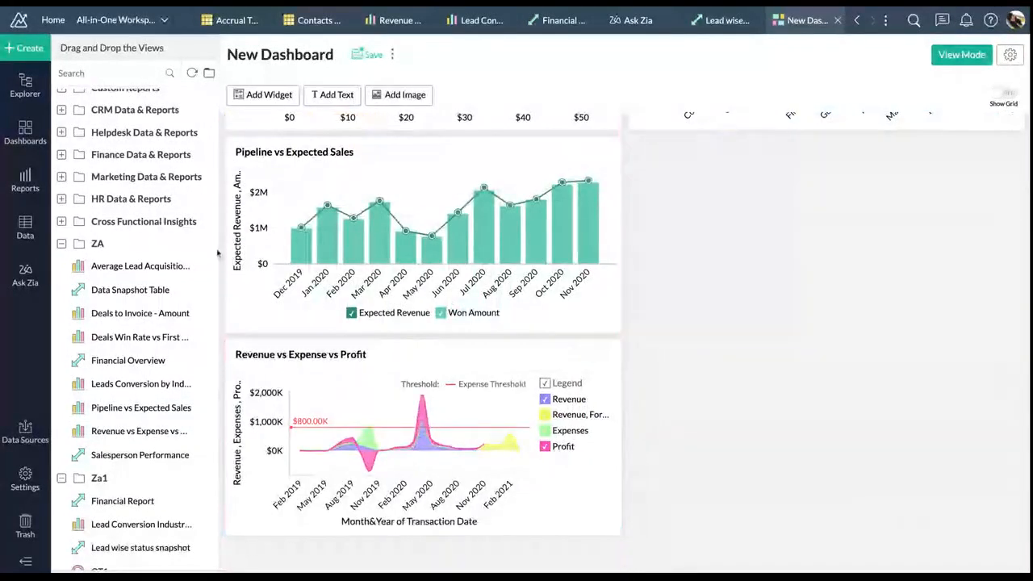
left_click_drag(151, 456, 807, 326)
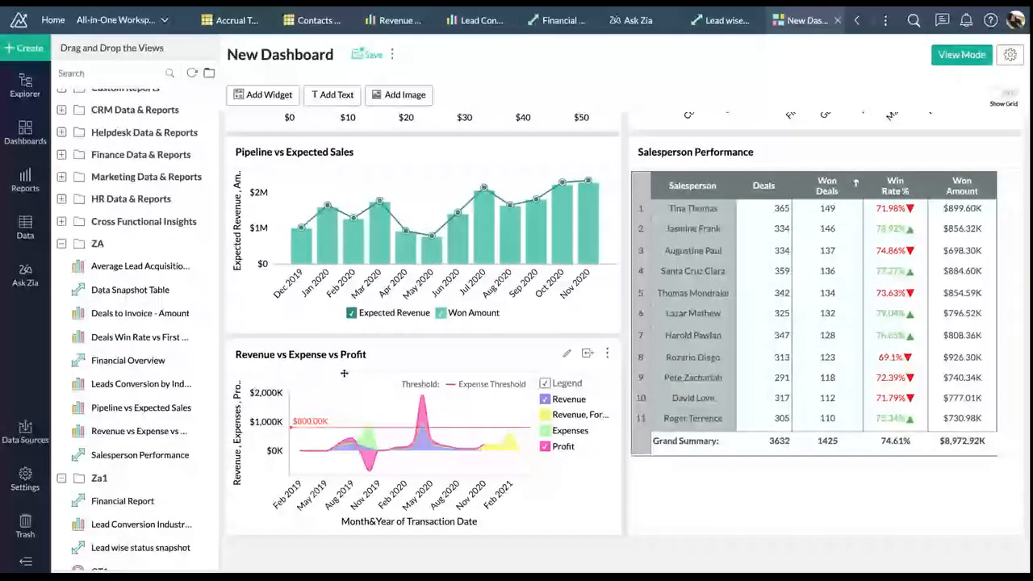
scroll(344, 373, "down", 3)
left_click_drag(151, 359, 417, 385)
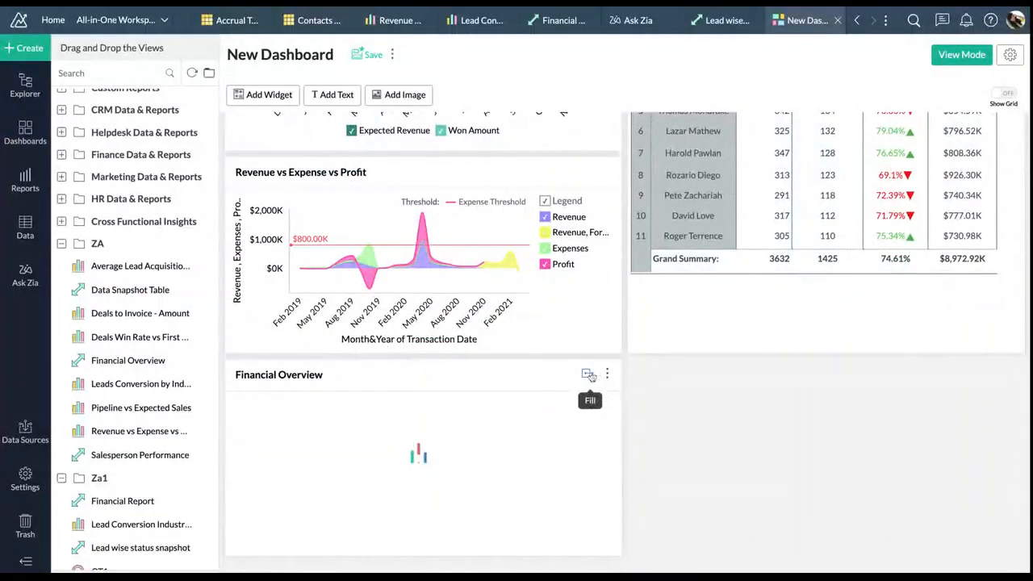
left_click(588, 375)
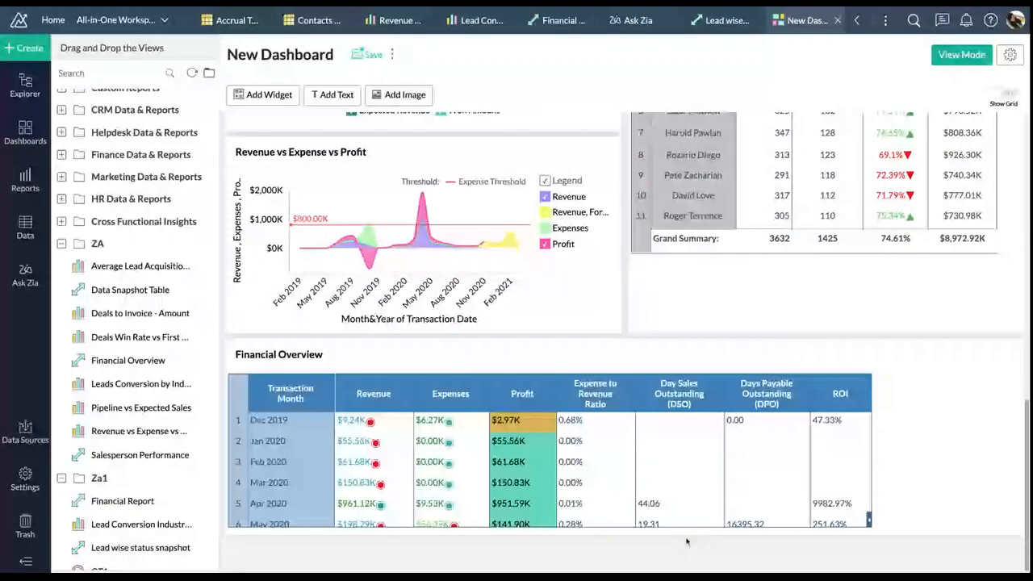
scroll(686, 541, "down", 3)
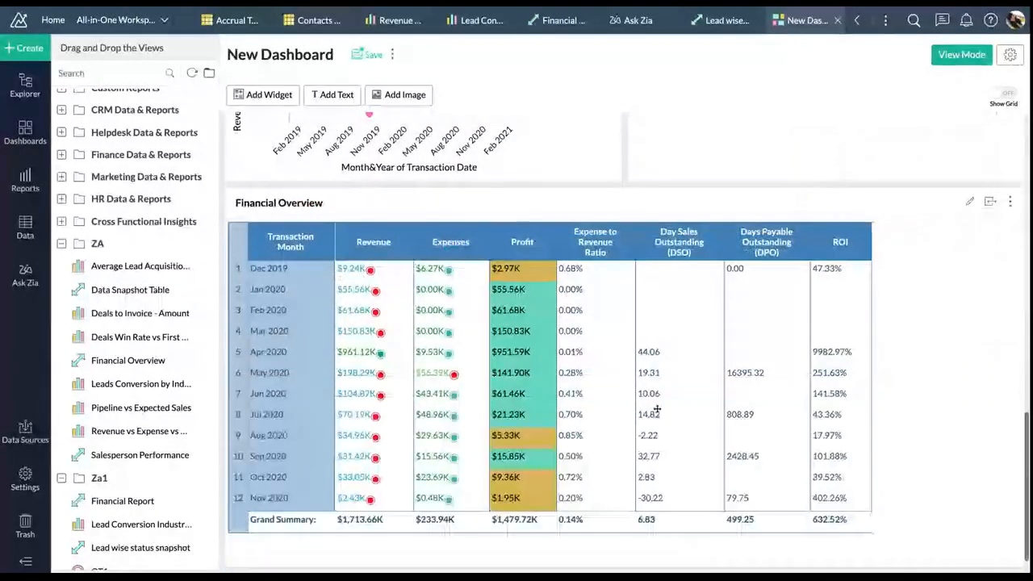
scroll(657, 412, "up", 10)
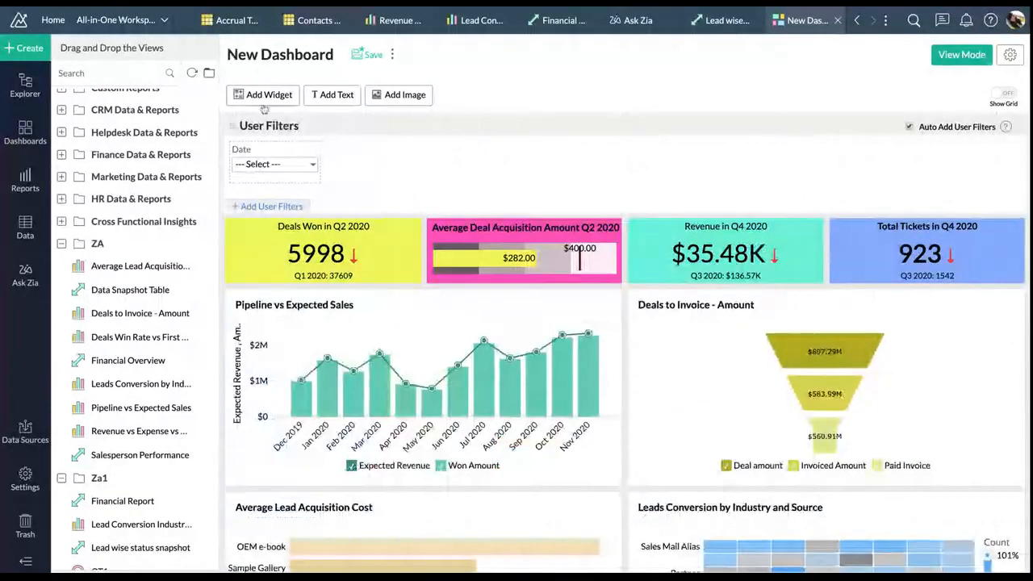
Add a text block reading 'Overview Dashboard', removing the stray typed character, and select it
left_click(331, 96)
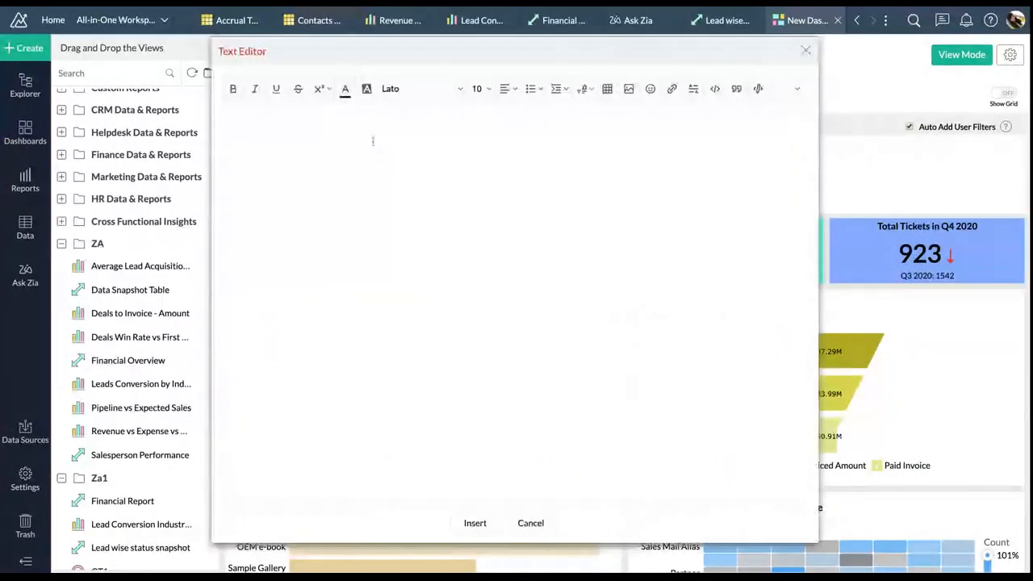
type("OVerv")
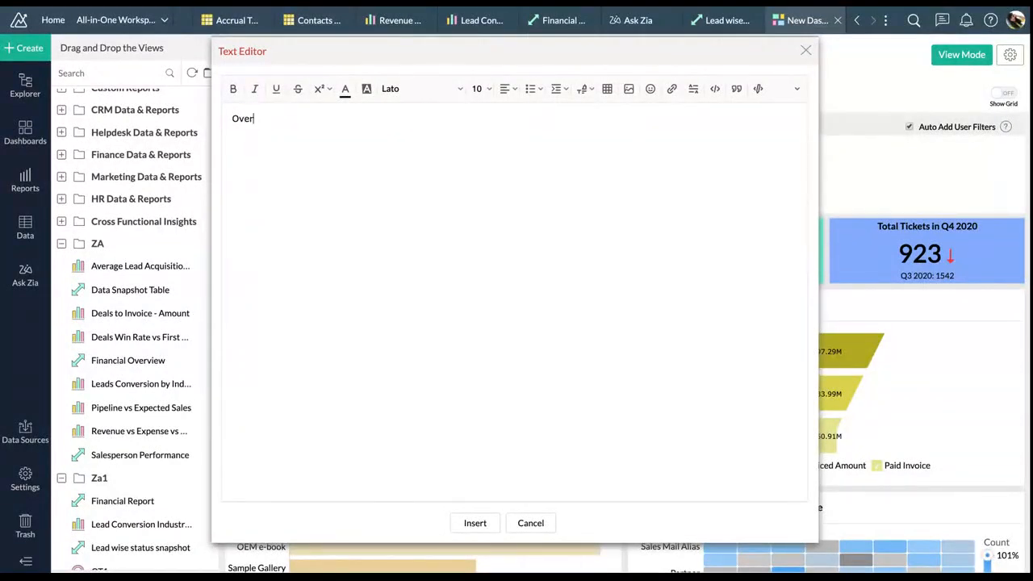
type("iew Dashboardx")
key("ctrl+a")
key("Right")
key("BackSpace")
key("ctrl+a")
Style the title cyan, size 36, centre-aligned, and insert it into the dashboard
left_click(364, 95)
left_click(345, 90)
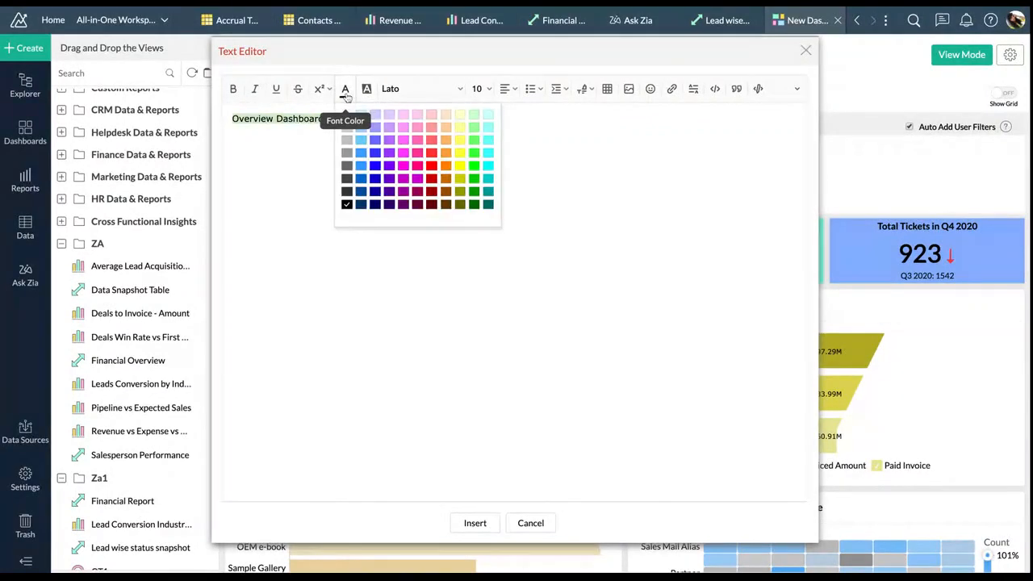
left_click(488, 166)
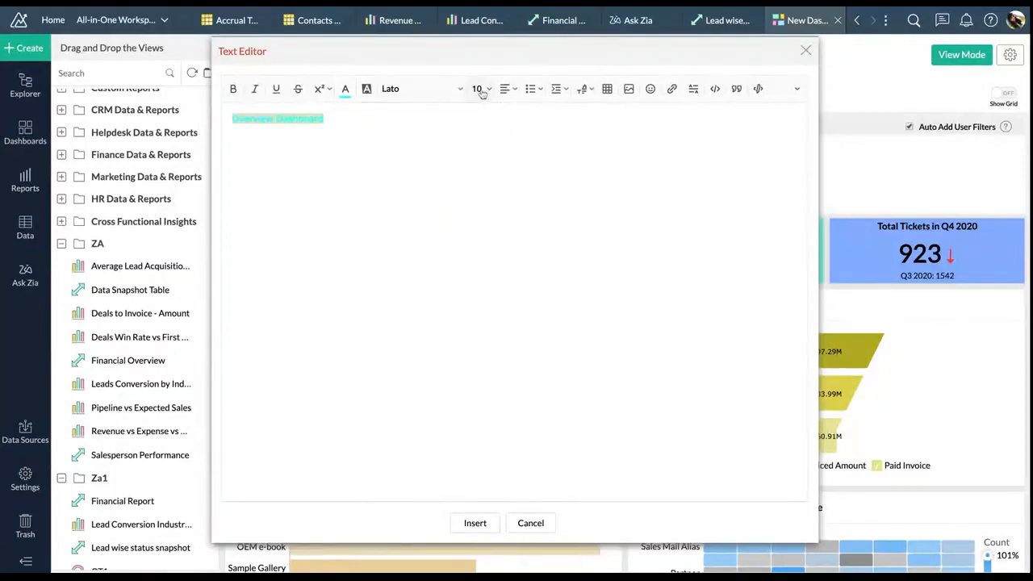
left_click(487, 91)
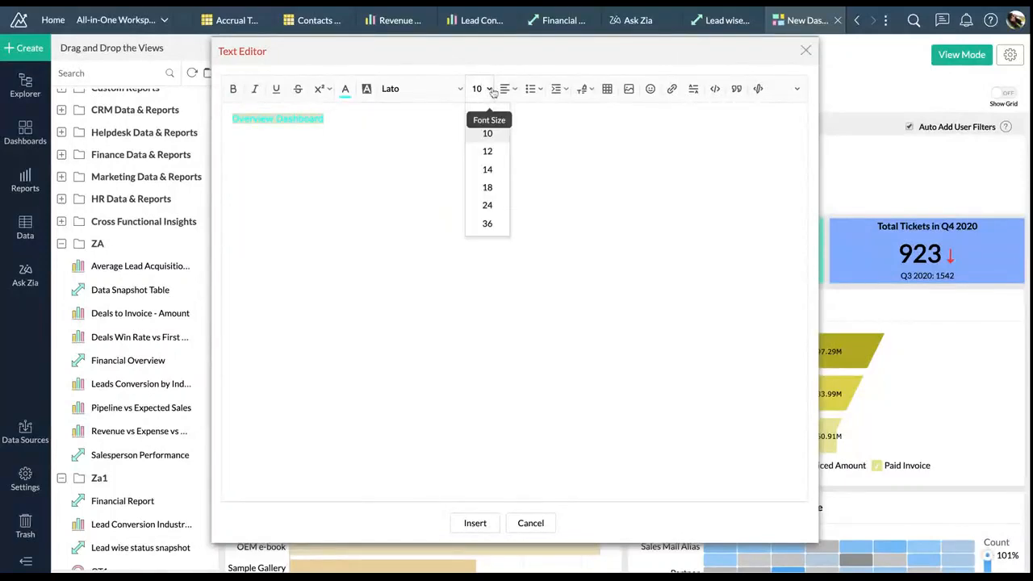
left_click(489, 223)
left_click(510, 91)
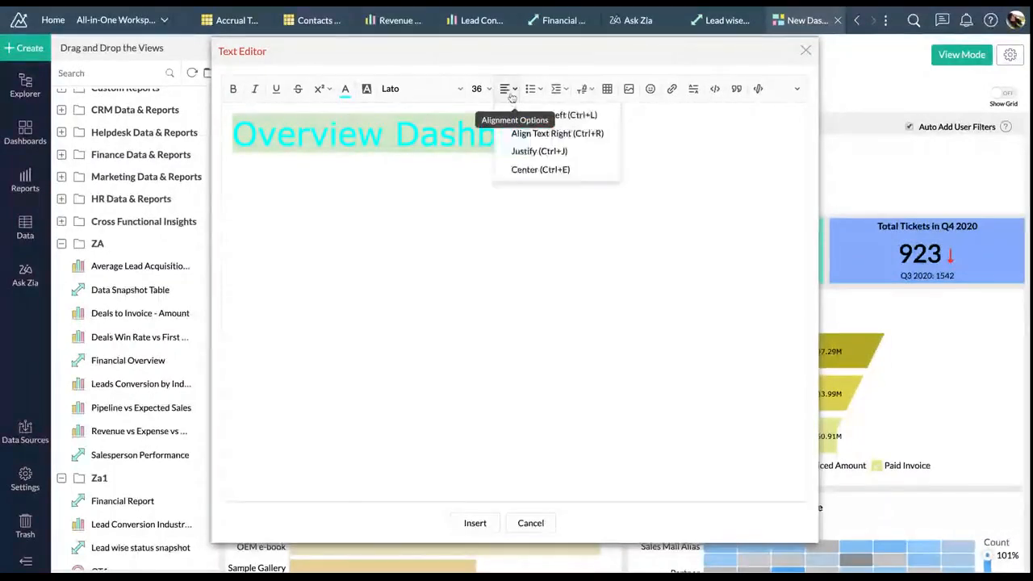
left_click(524, 168)
left_click(476, 522)
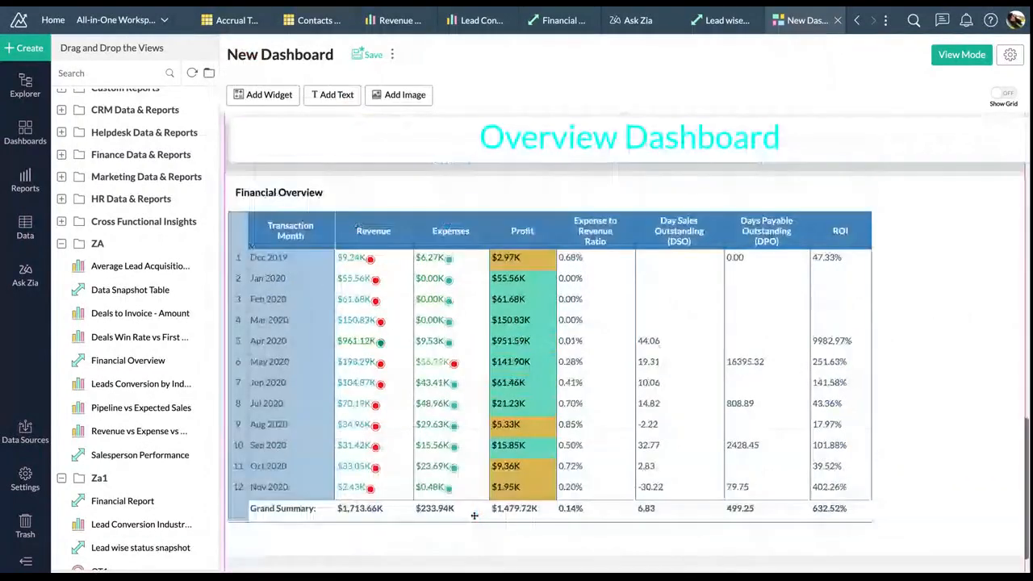
Drag the Overview Dashboard title to the top of the dashboard layout
left_click_drag(474, 515, 474, 137)
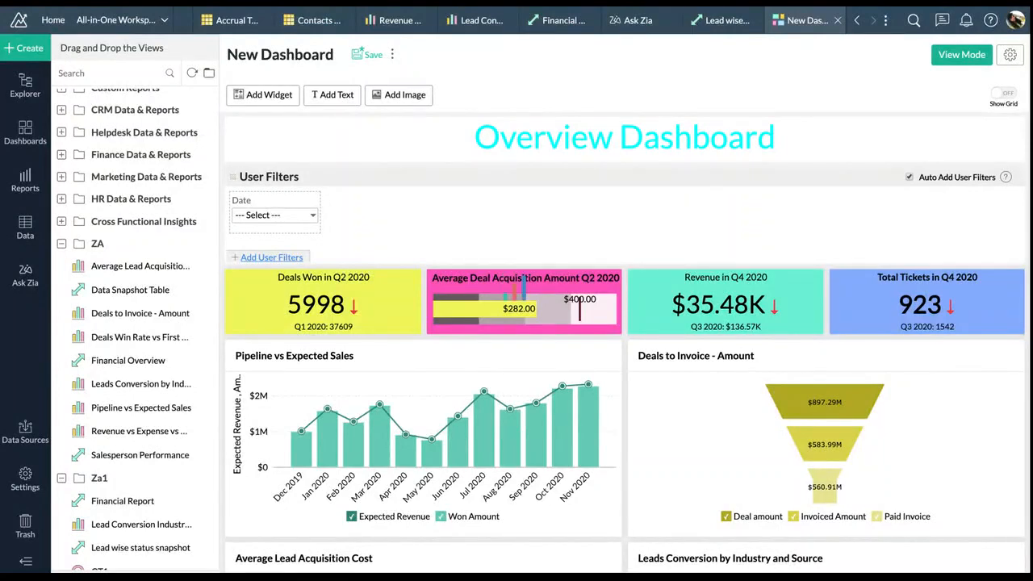
Add a Closing Date timeline filter plus Lead Source and Potential Owner user filters
left_click(271, 257)
left_click(157, 221)
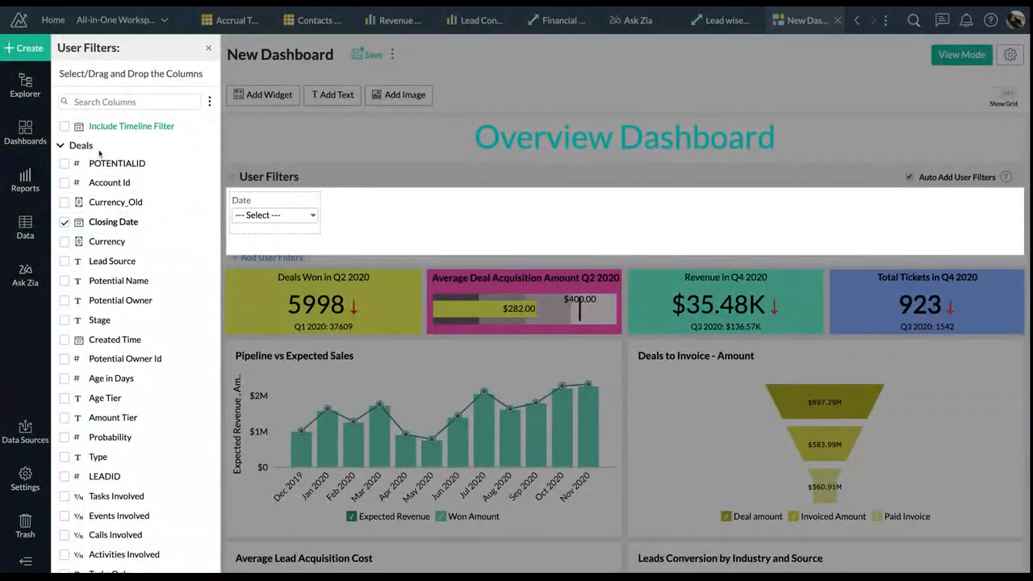
left_click(68, 128)
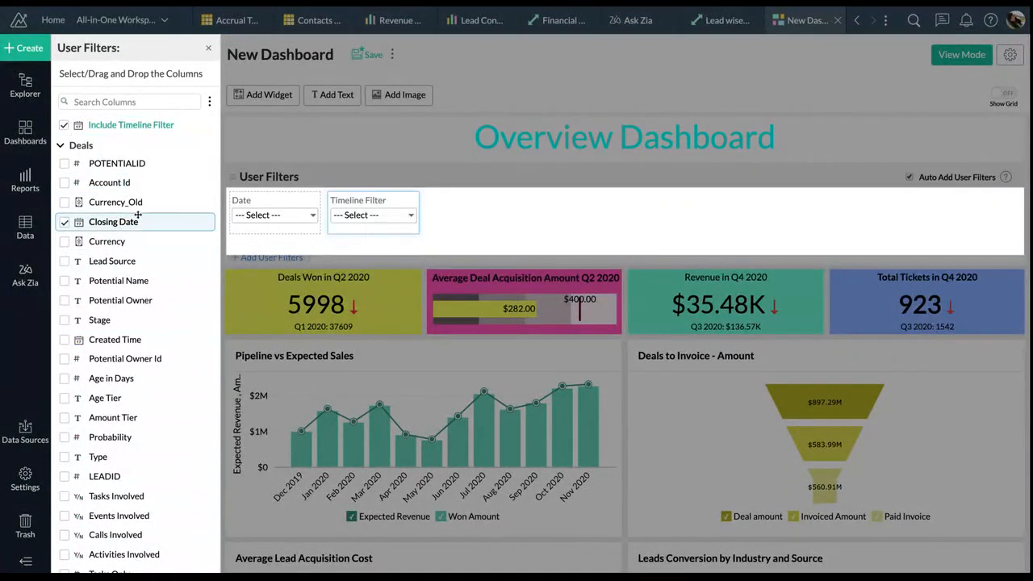
left_click(128, 261)
left_click(155, 282)
left_click(150, 300)
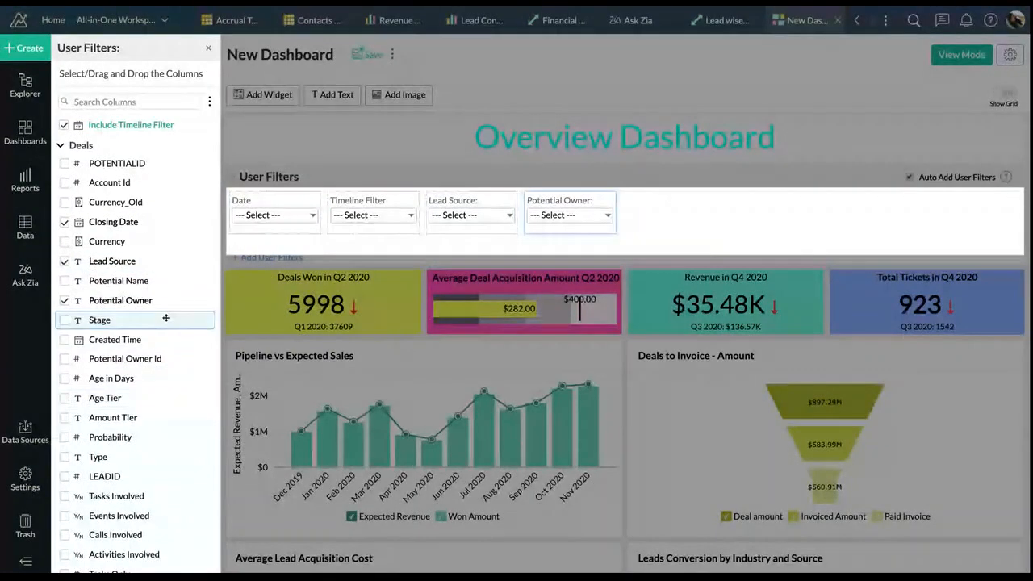
left_click(676, 185)
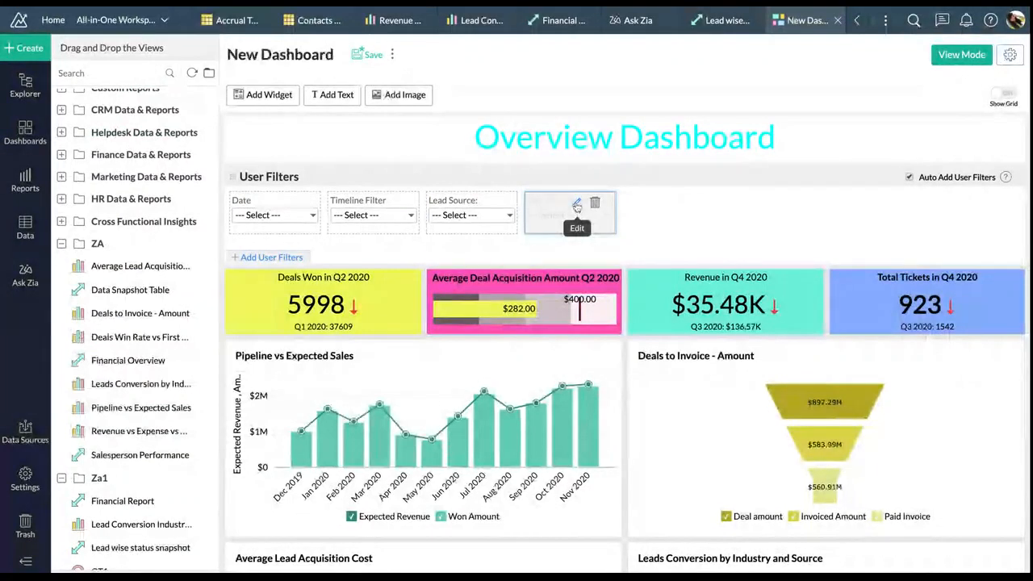
Map the Potential Owner filter to Deal Owner from the Marketing ROI Table
left_click(576, 202)
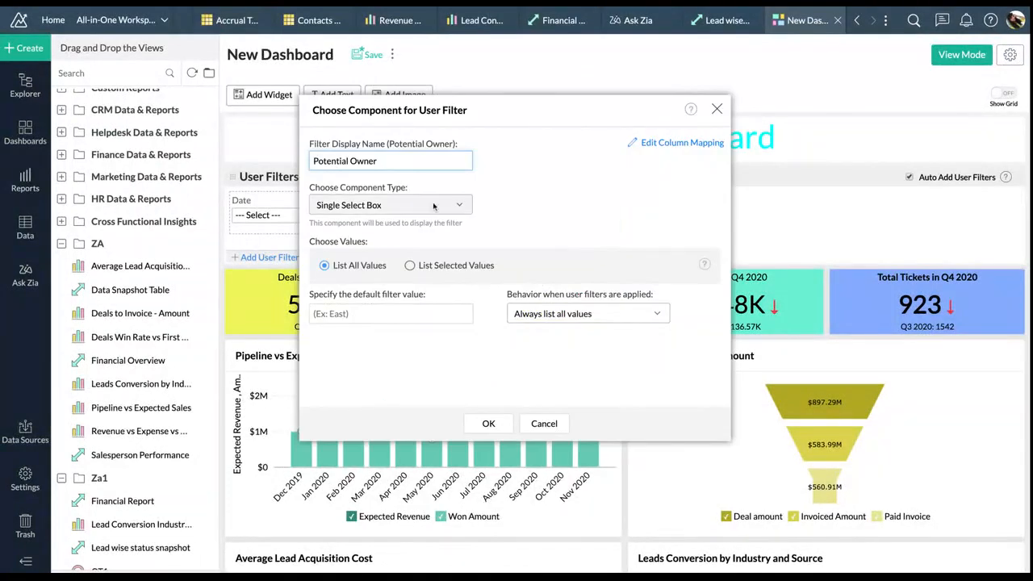
left_click(638, 146)
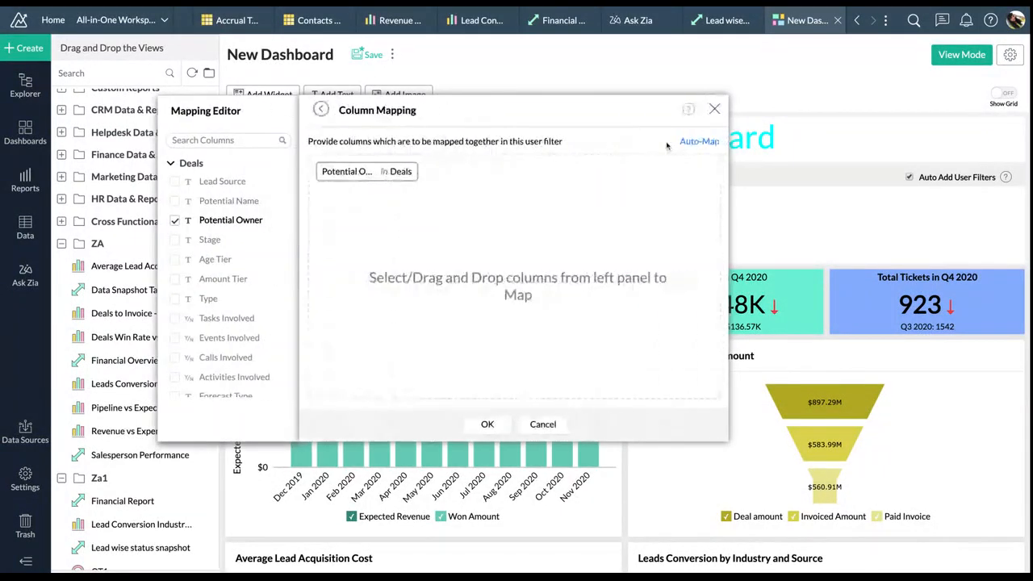
left_click(171, 164)
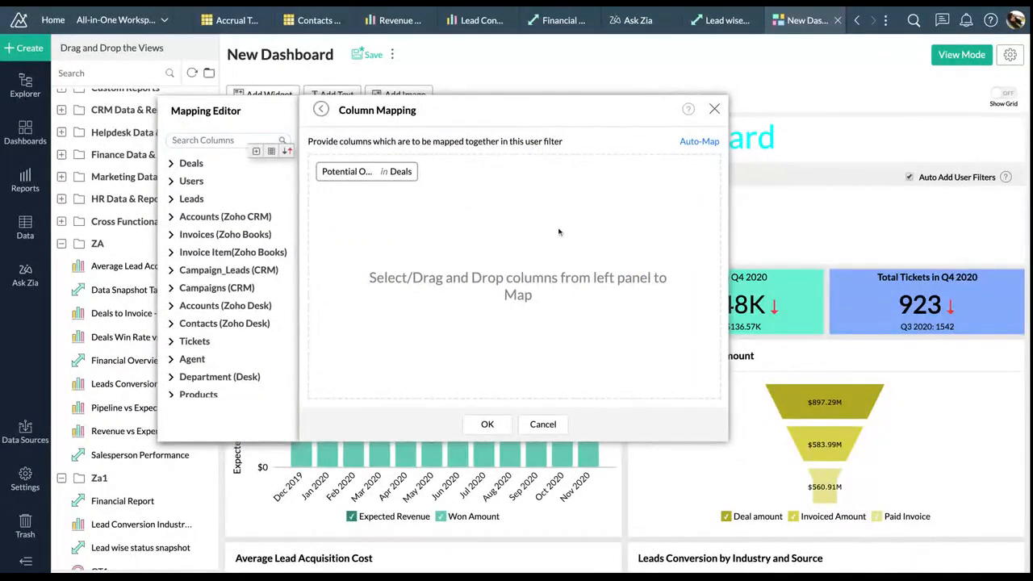
left_click(236, 139)
type("own")
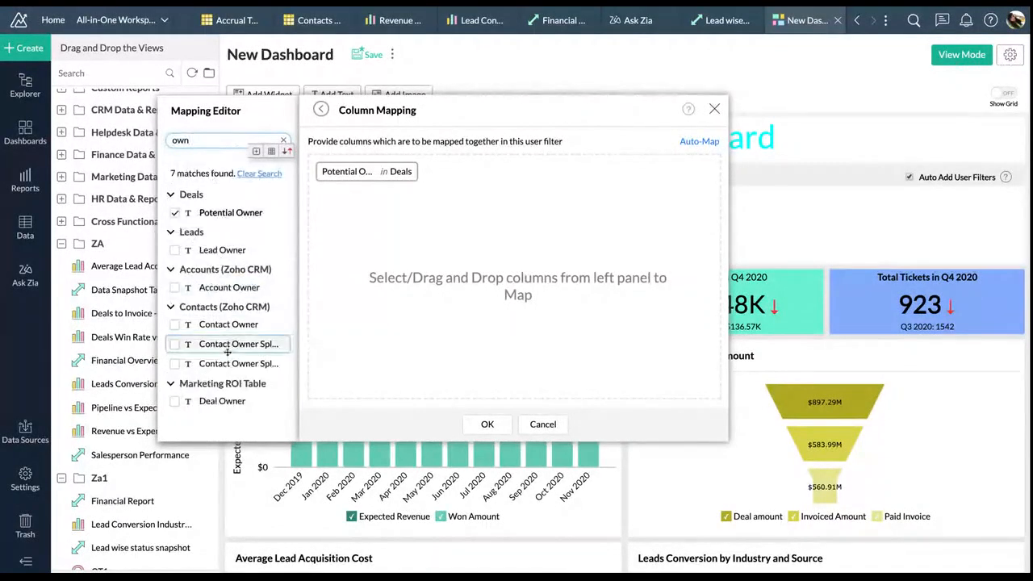
left_click(226, 401)
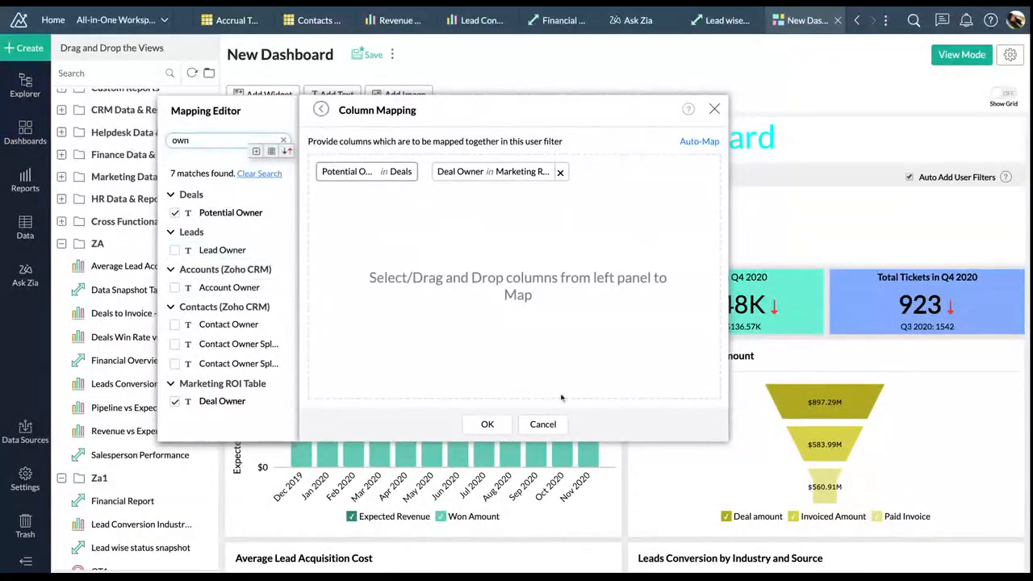
left_click(487, 424)
Map the Date filter to Created Time in both the Leads and Tickets tables
mouse_move(476, 207)
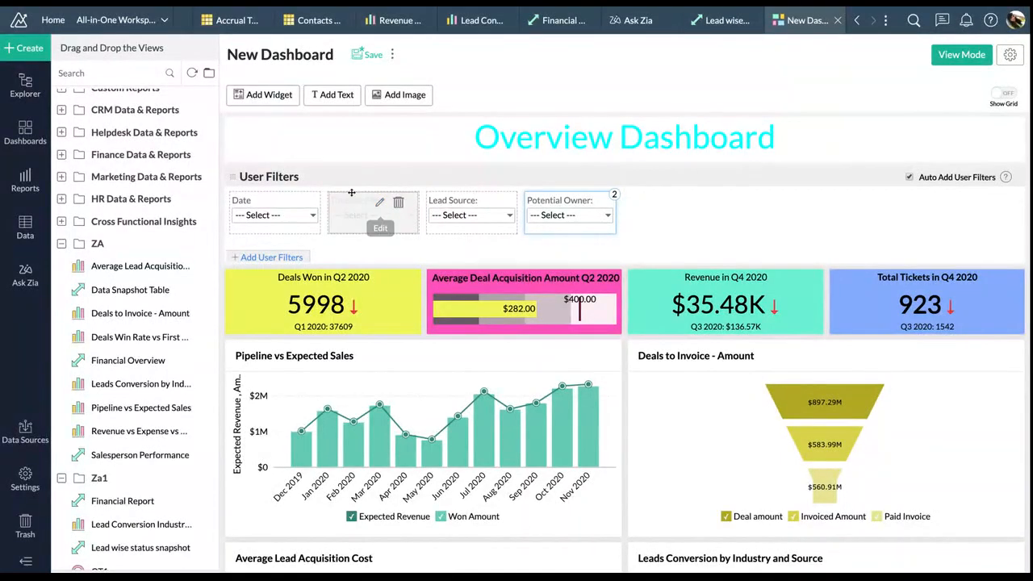
left_click(282, 205)
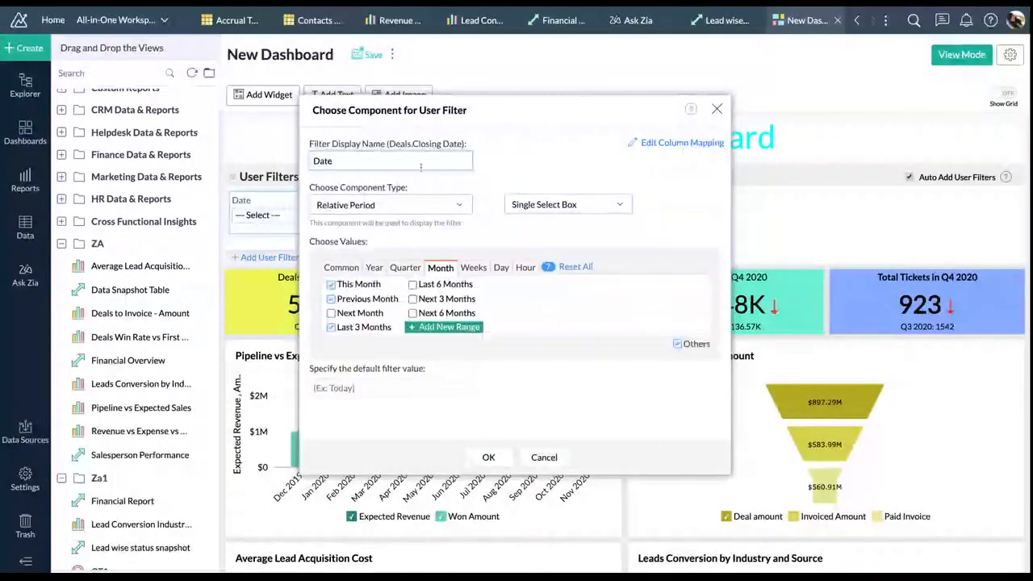
left_click(668, 144)
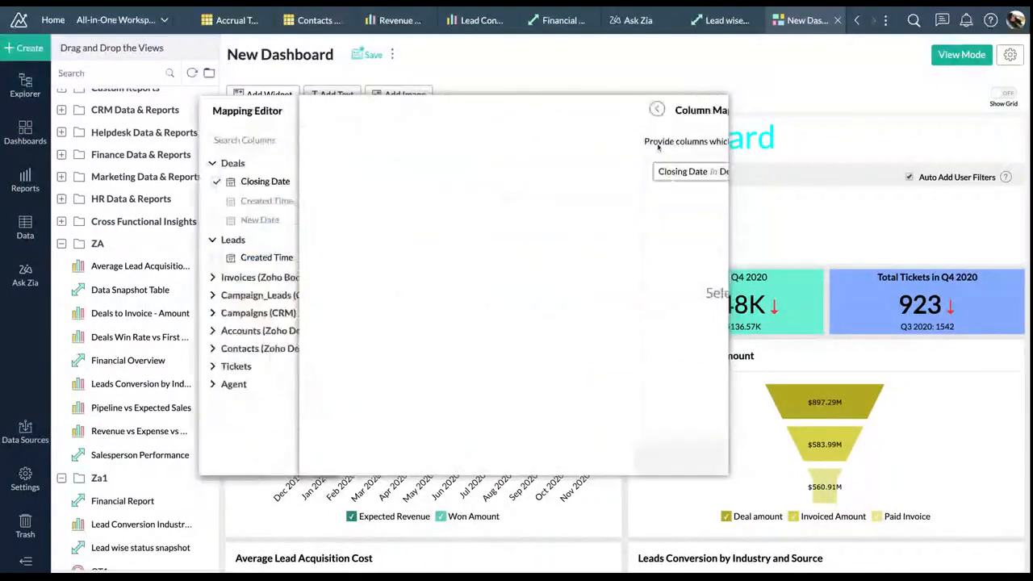
left_click_drag(233, 259, 476, 240)
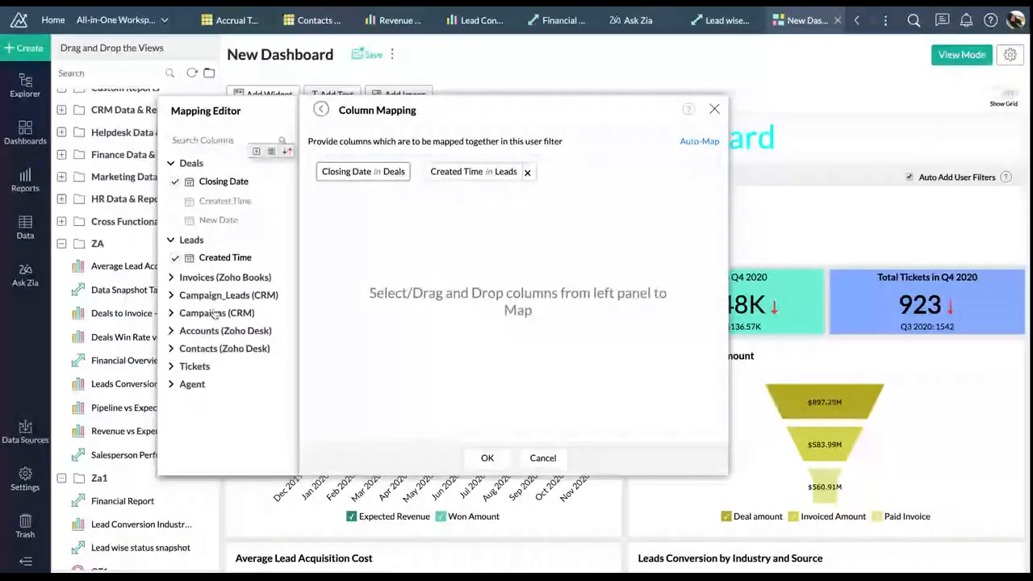
left_click(195, 365)
scroll(220, 373, "down", 1)
left_click_drag(218, 353, 436, 288)
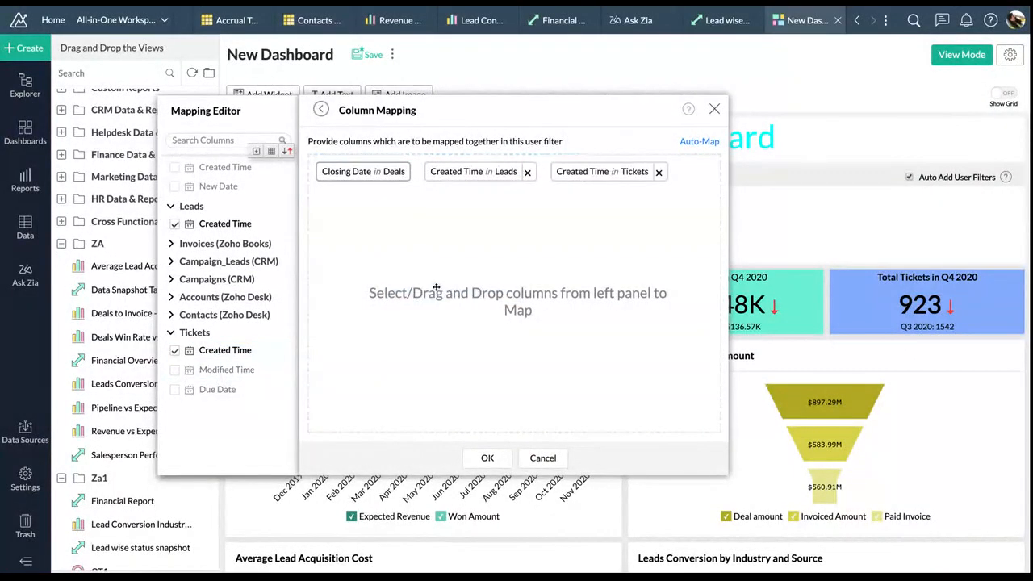
left_click(489, 456)
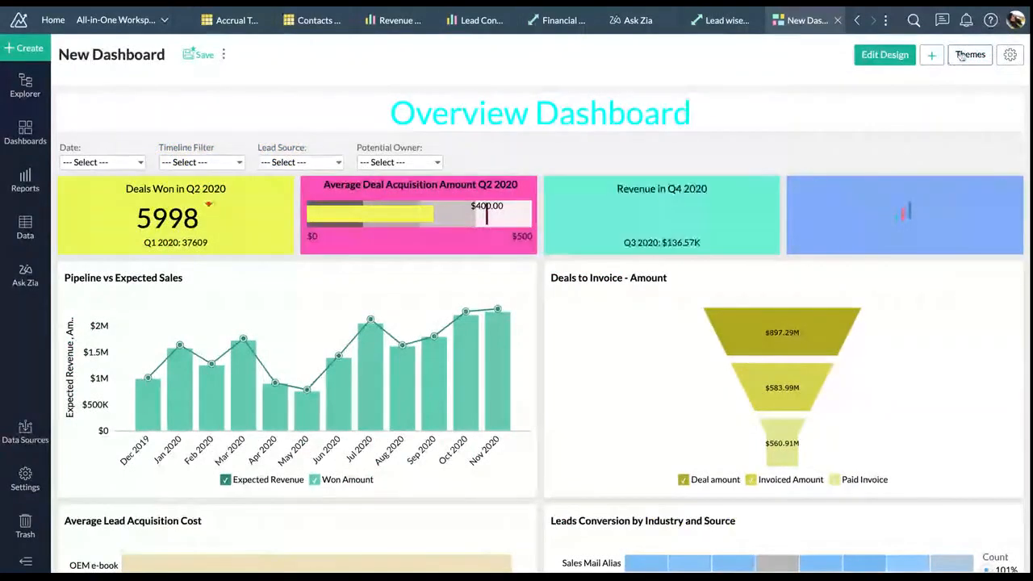
Apply the Dark, then Navy, preset theme to the dashboard and begin saving it
left_click(960, 55)
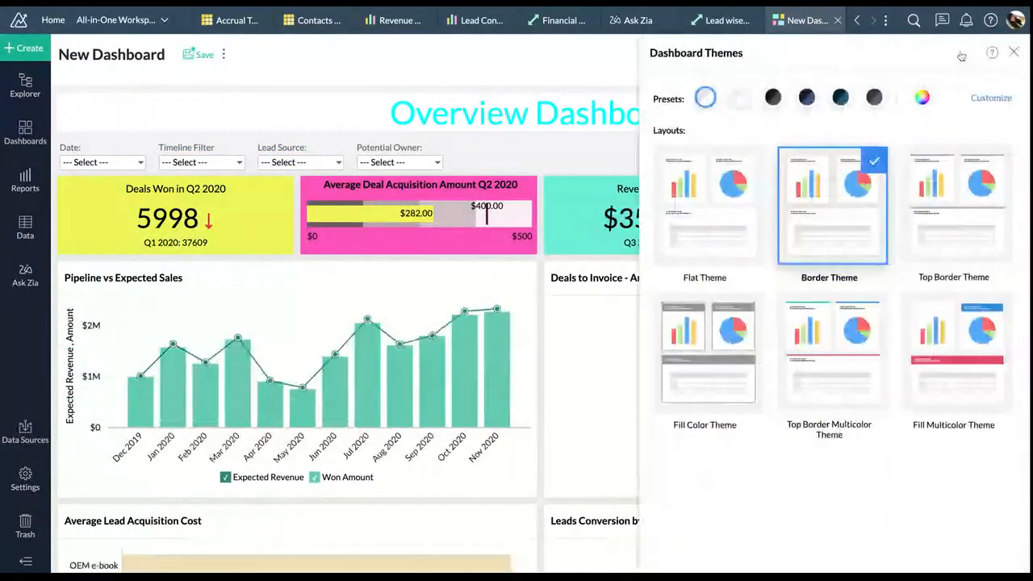
left_click(773, 98)
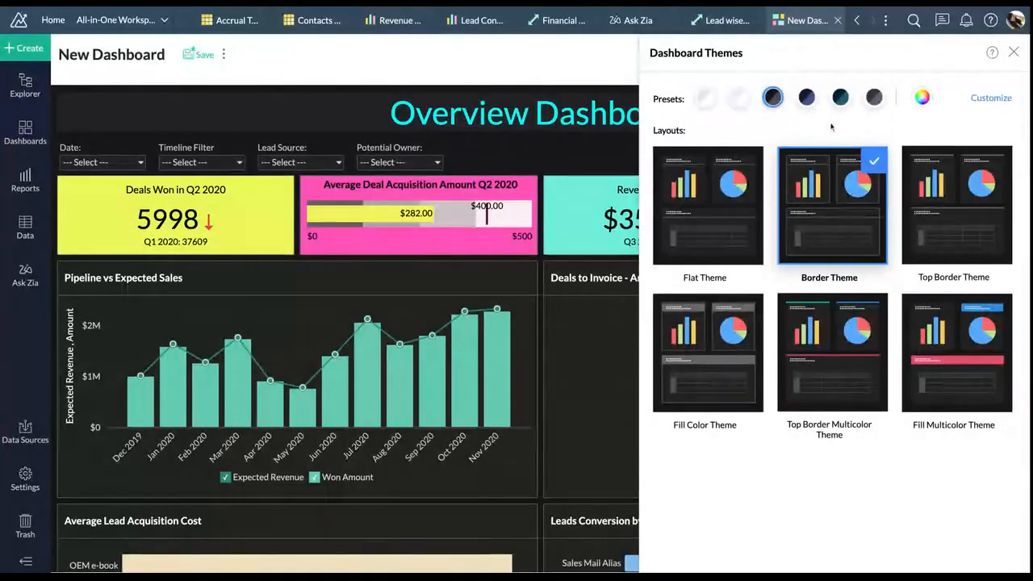
left_click(807, 96)
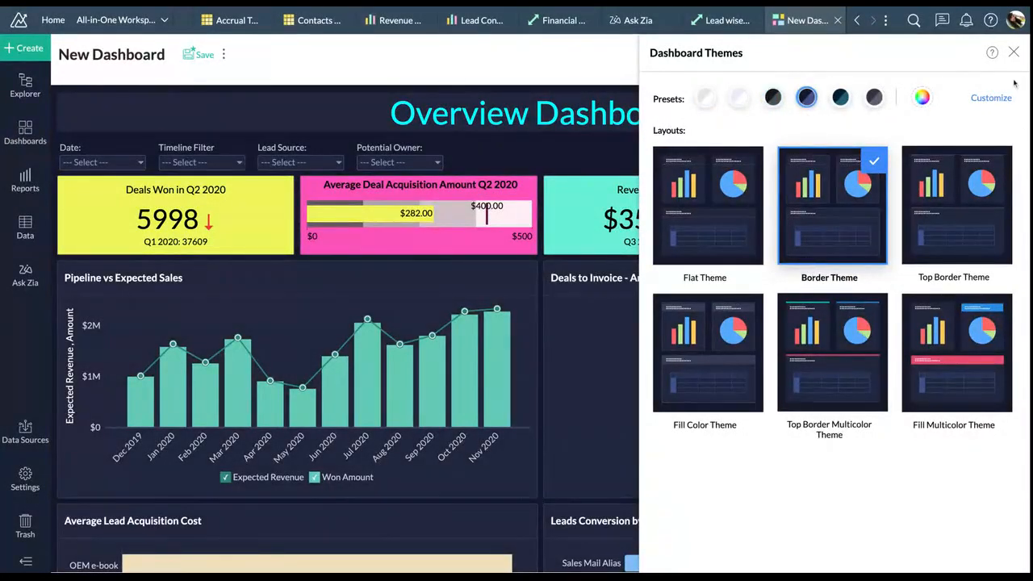
left_click(1014, 53)
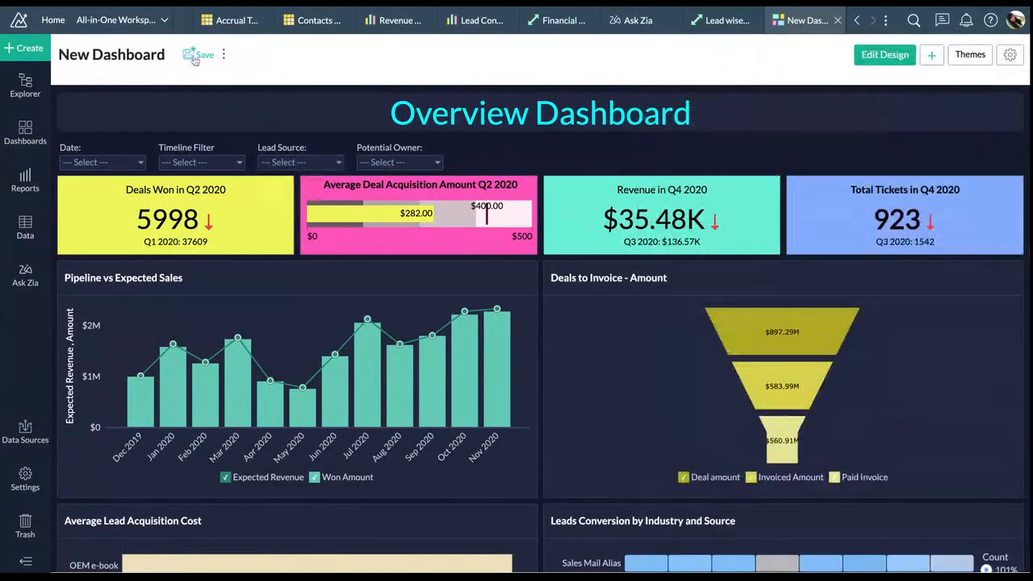
left_click(192, 54)
Save the dashboard into the Za1 folder under the name 'Final Dashboard 1'
double_click(362, 219)
type("Final")
left_click(386, 266)
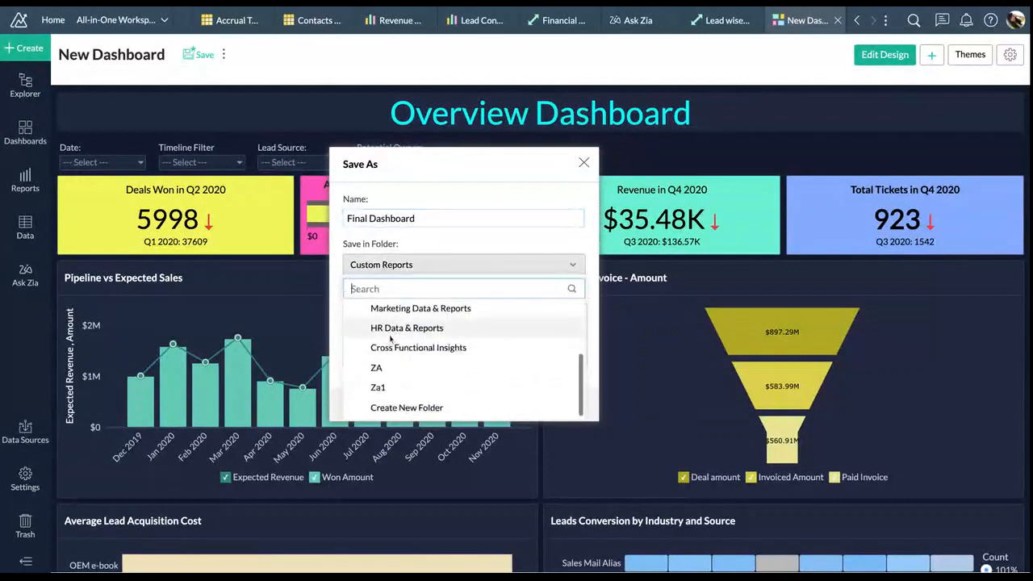
left_click(392, 387)
left_click(422, 406)
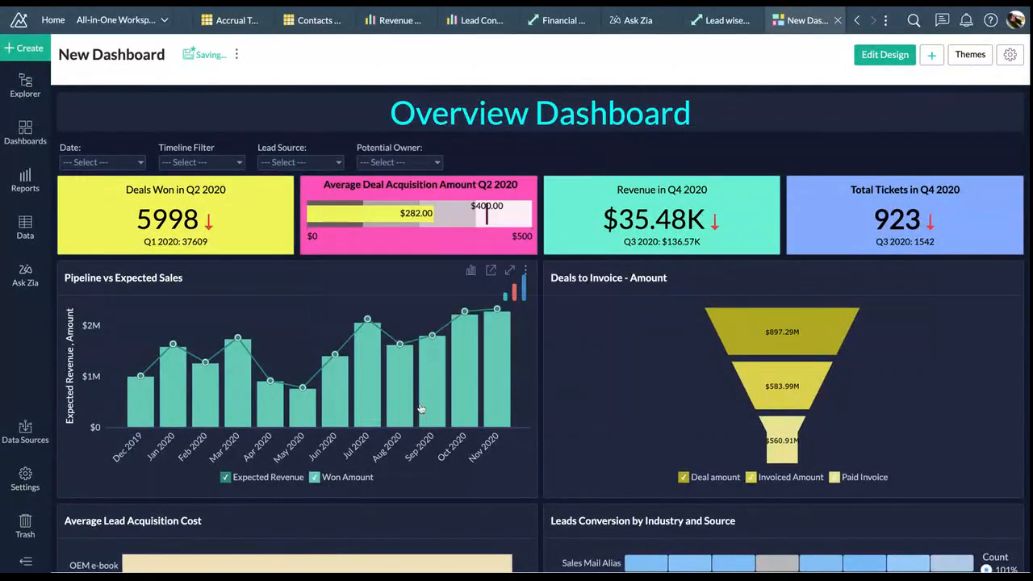
type("1")
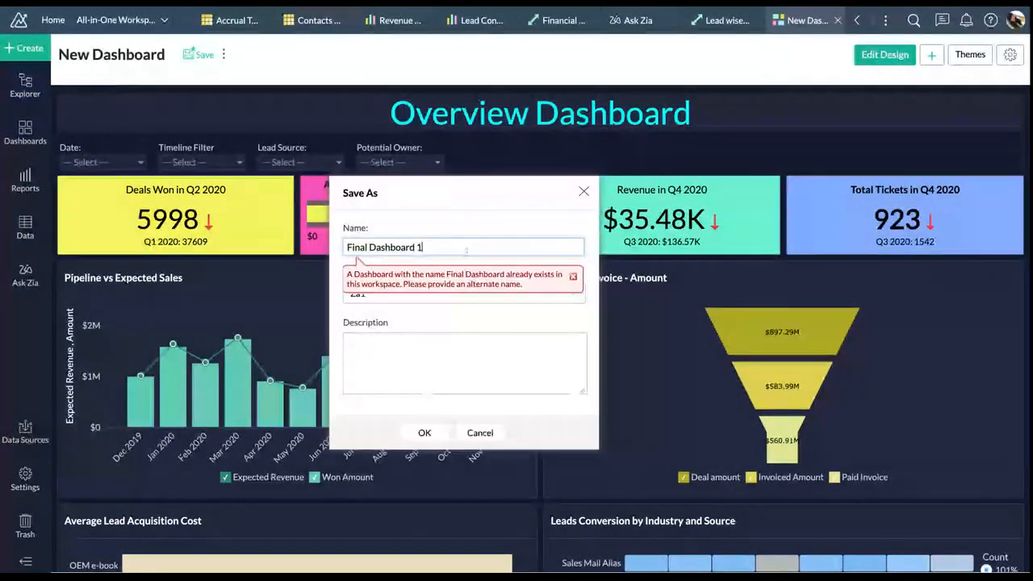
left_click(425, 432)
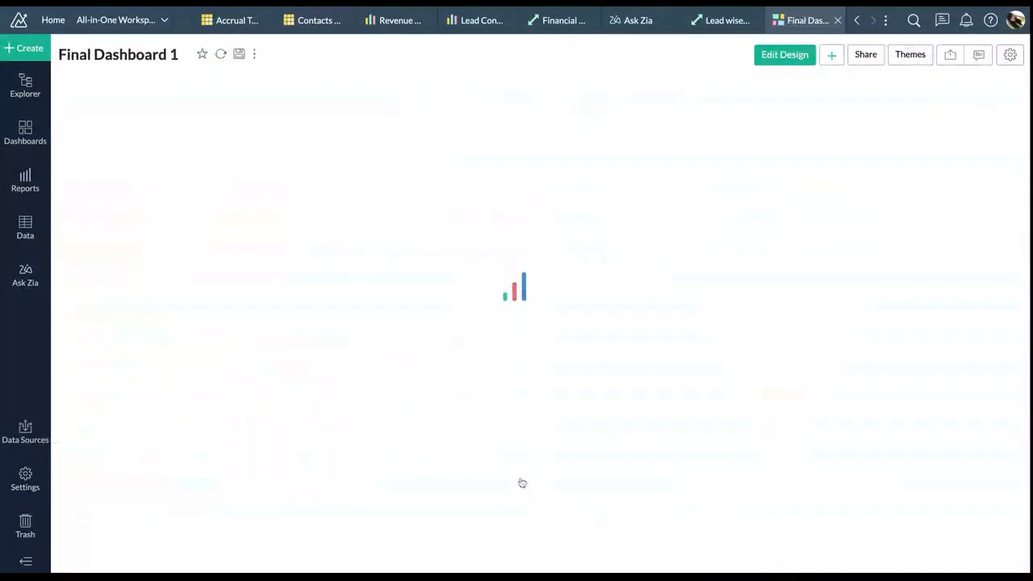
scroll(534, 435, "down", 3)
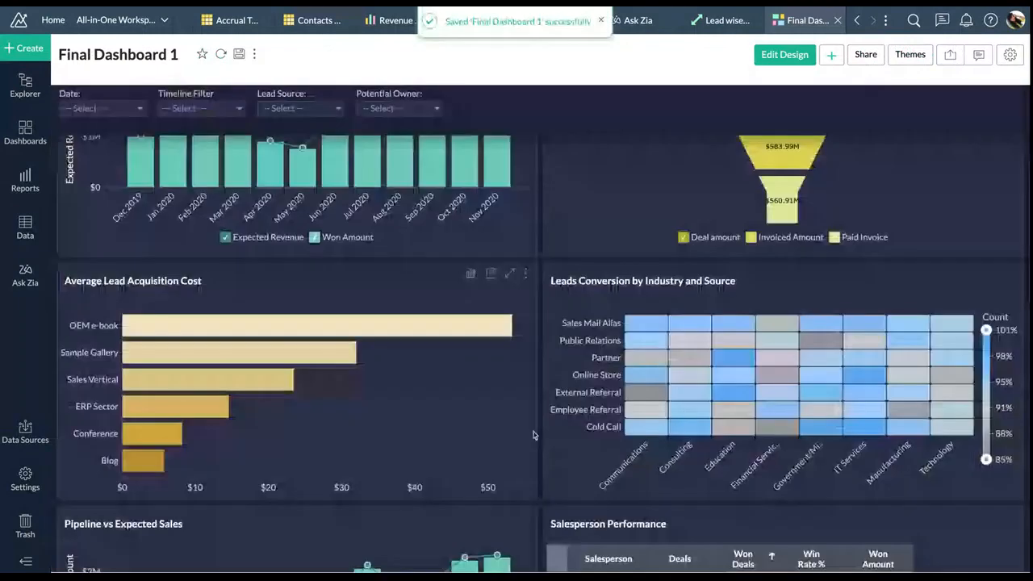
scroll(533, 435, "up", 3)
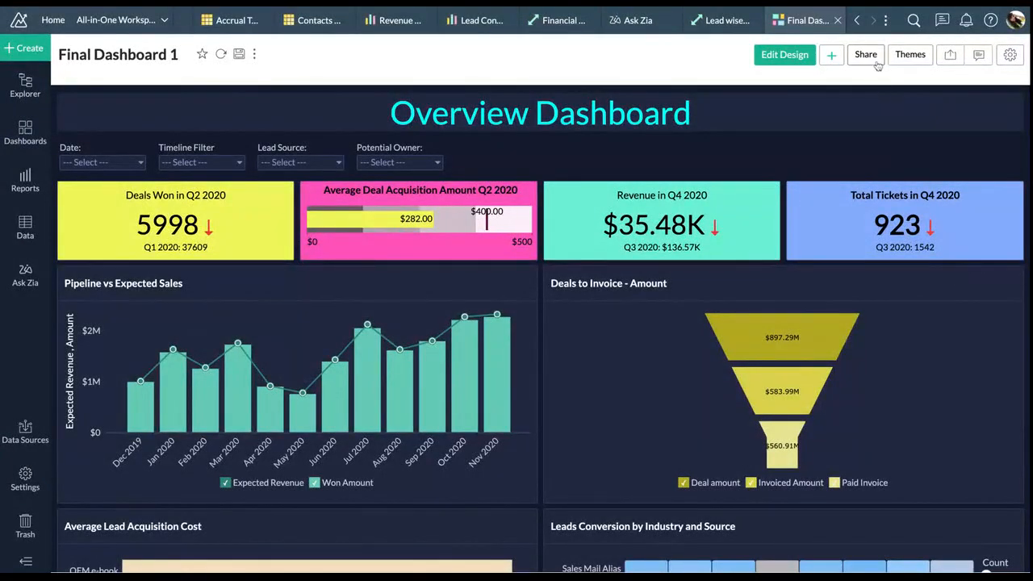
left_click(948, 55)
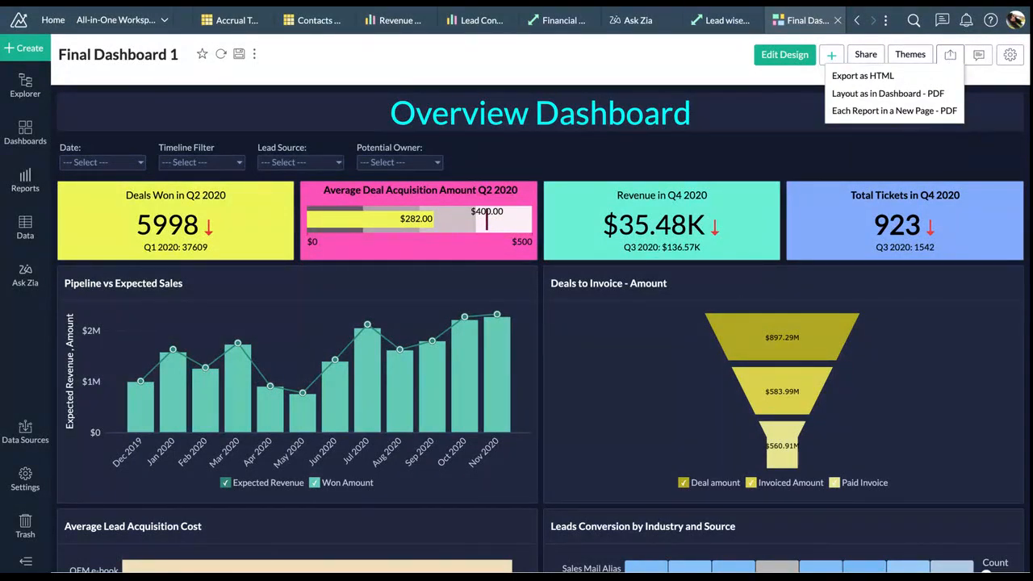
left_click(869, 56)
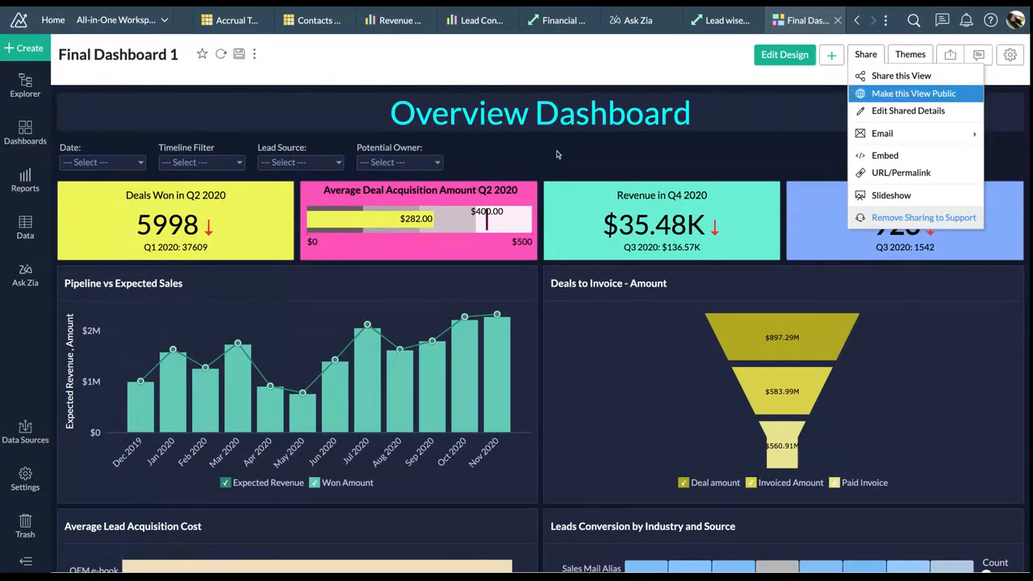
left_click(441, 162)
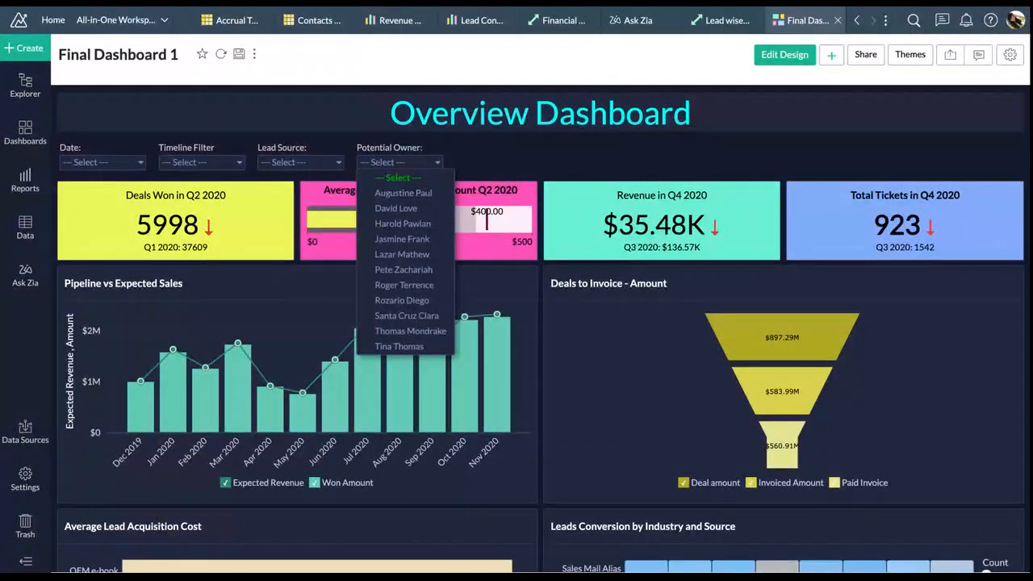
left_click(684, 168)
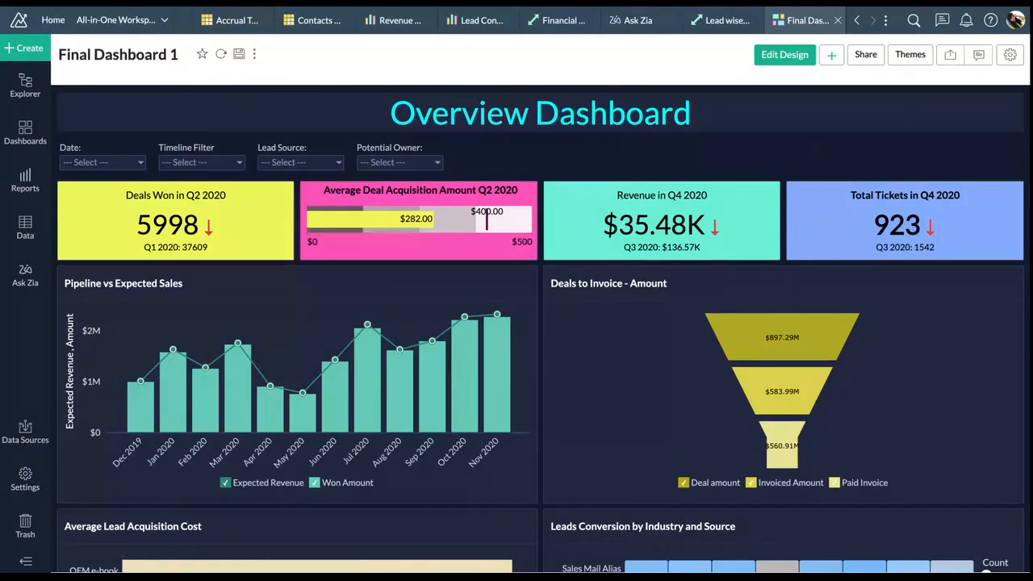
left_click(865, 57)
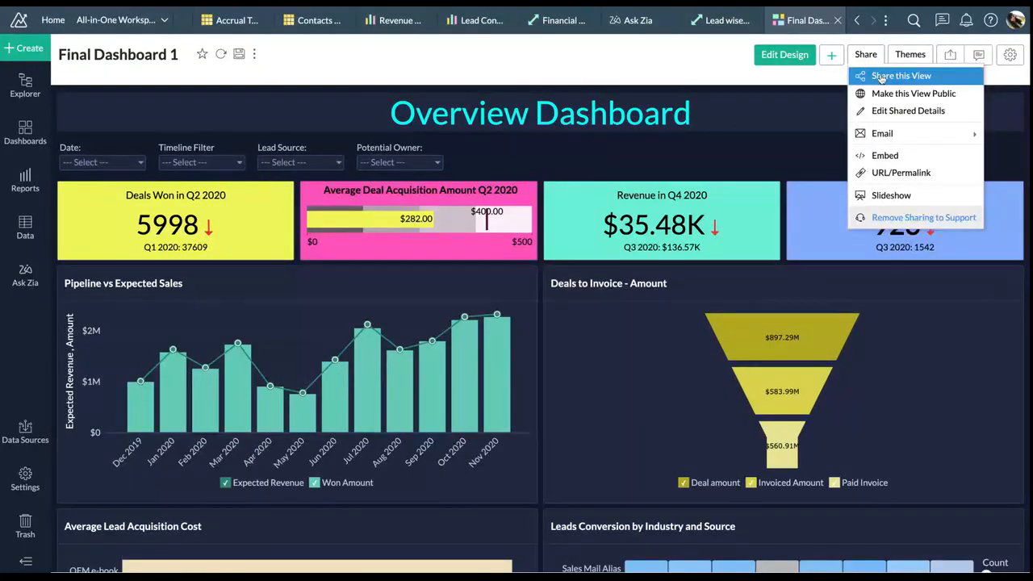
left_click(925, 77)
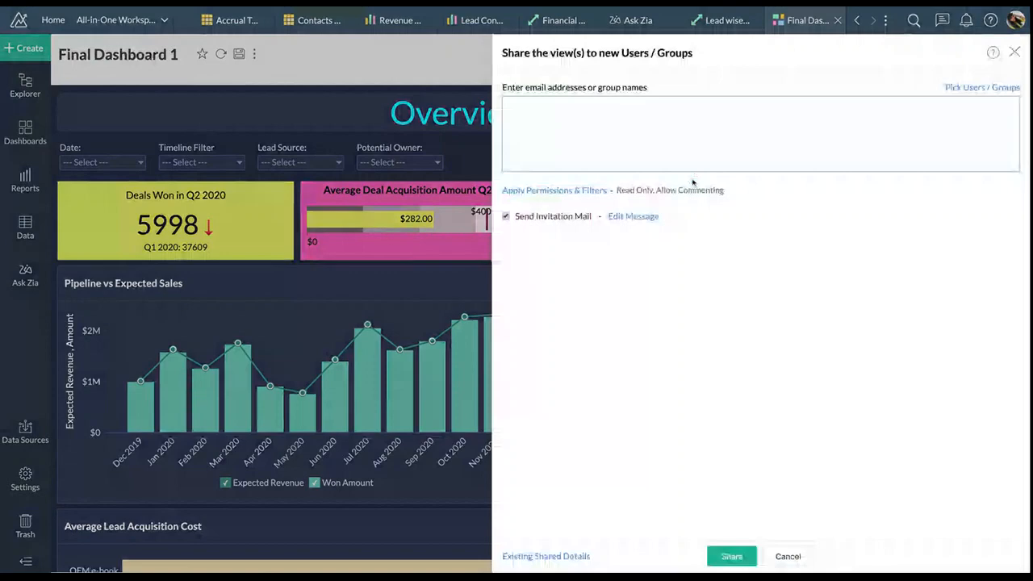
left_click(678, 138)
type("sant")
left_click(595, 121)
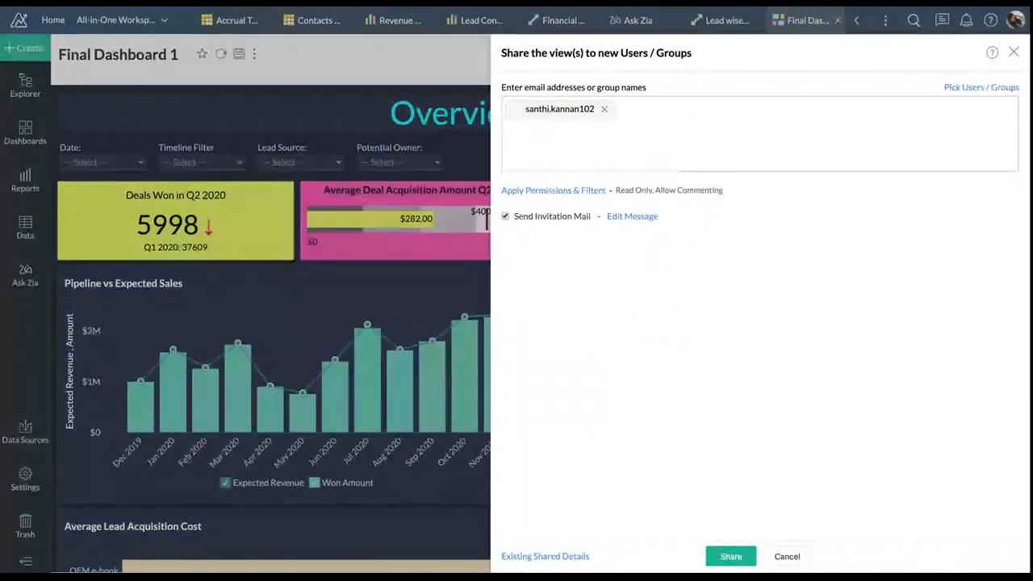
left_click(568, 191)
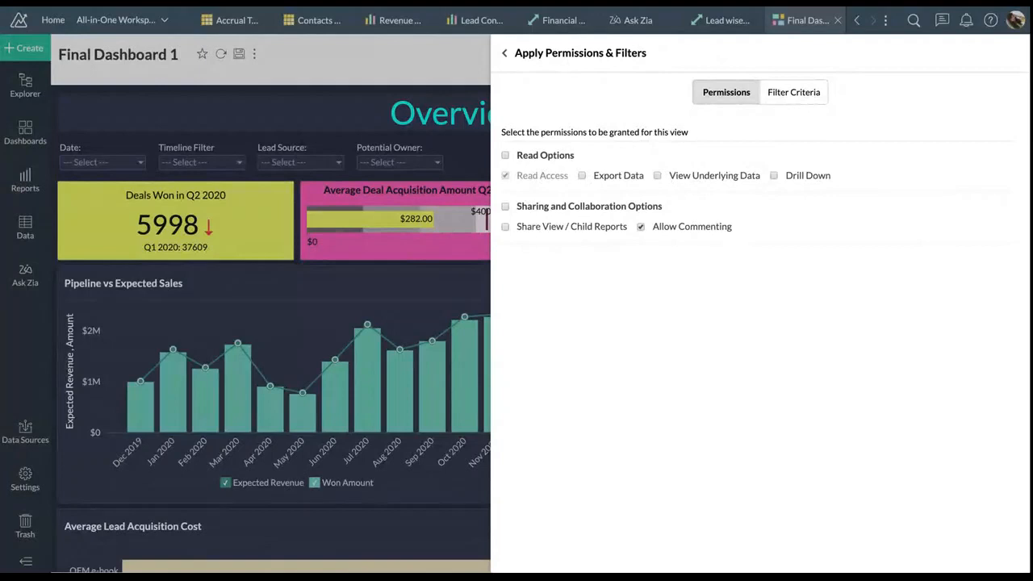
left_click(658, 175)
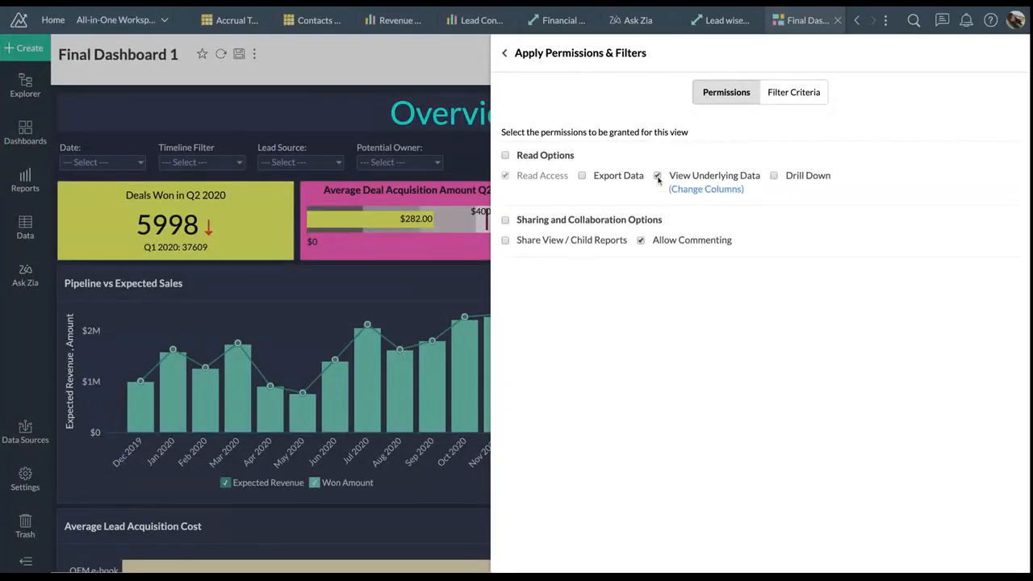
left_click(774, 175)
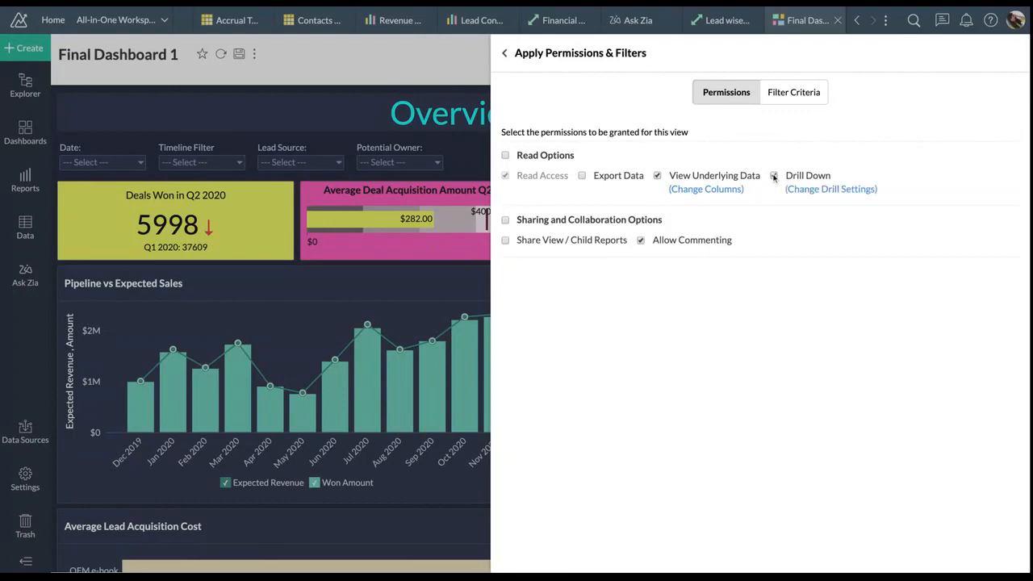
left_click(850, 192)
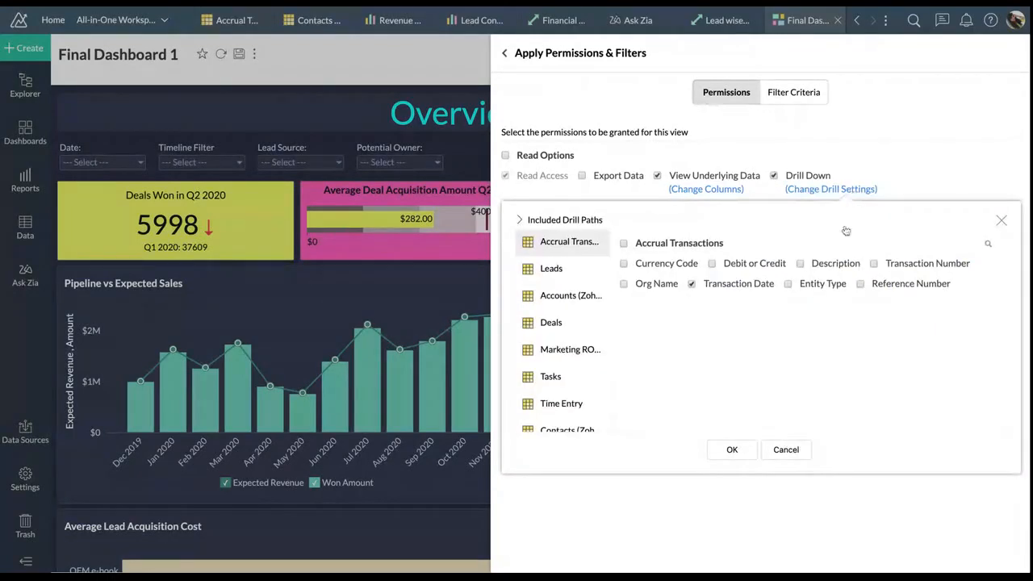
left_click(570, 295)
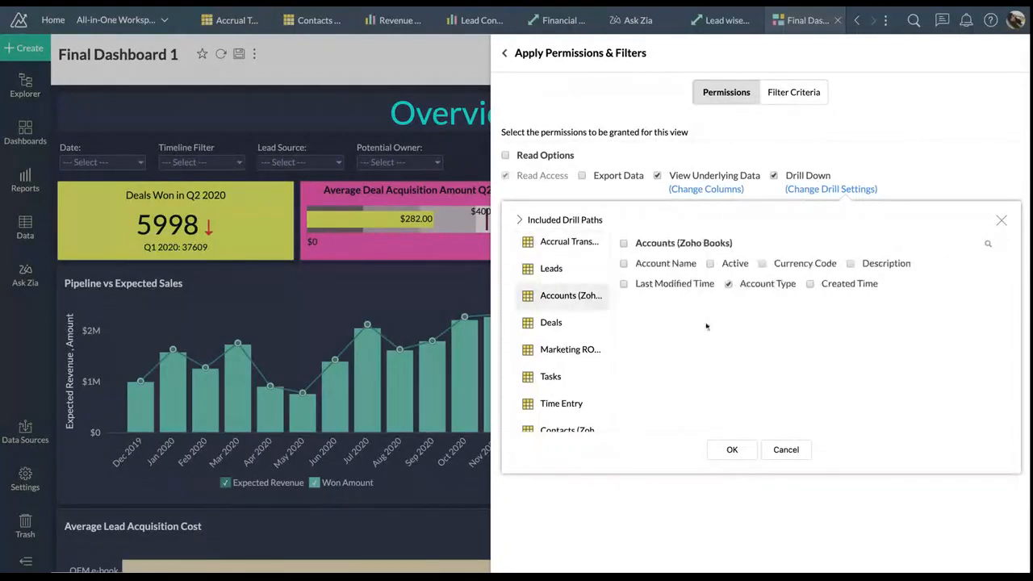
left_click(783, 451)
left_click(807, 91)
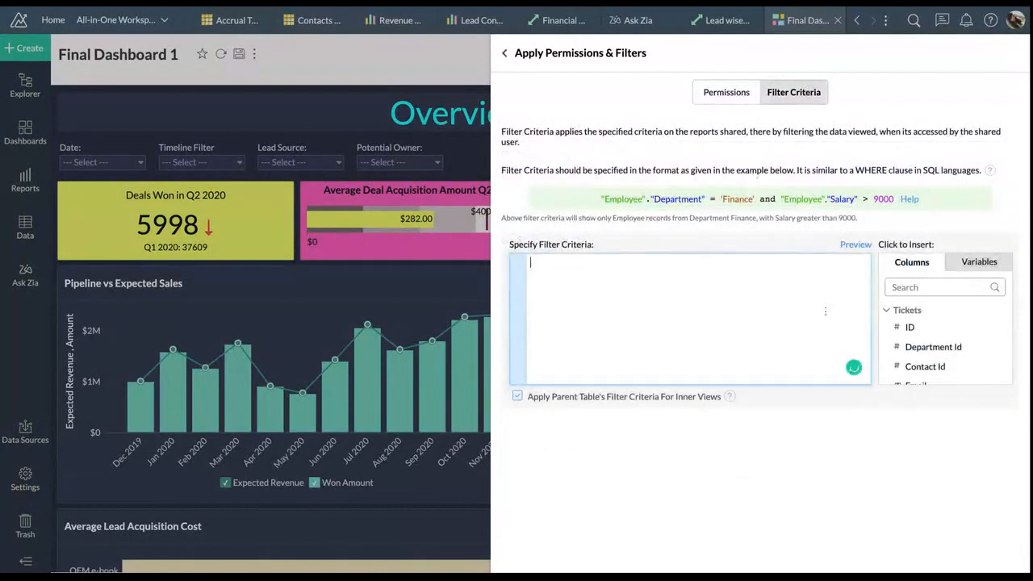
left_click(924, 288)
type("pote")
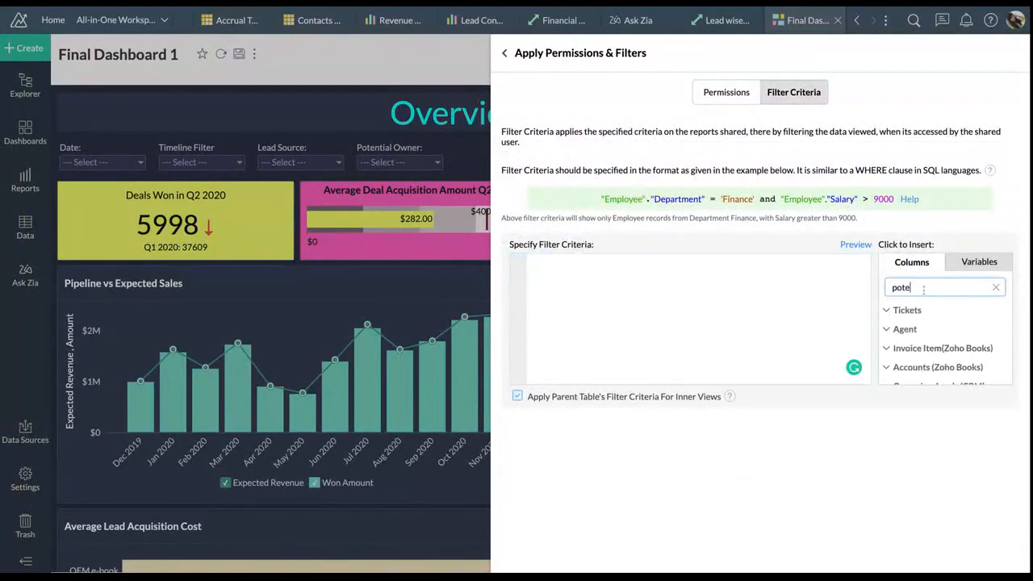
scroll(923, 359, "down", 1)
scroll(923, 360, "down", 5)
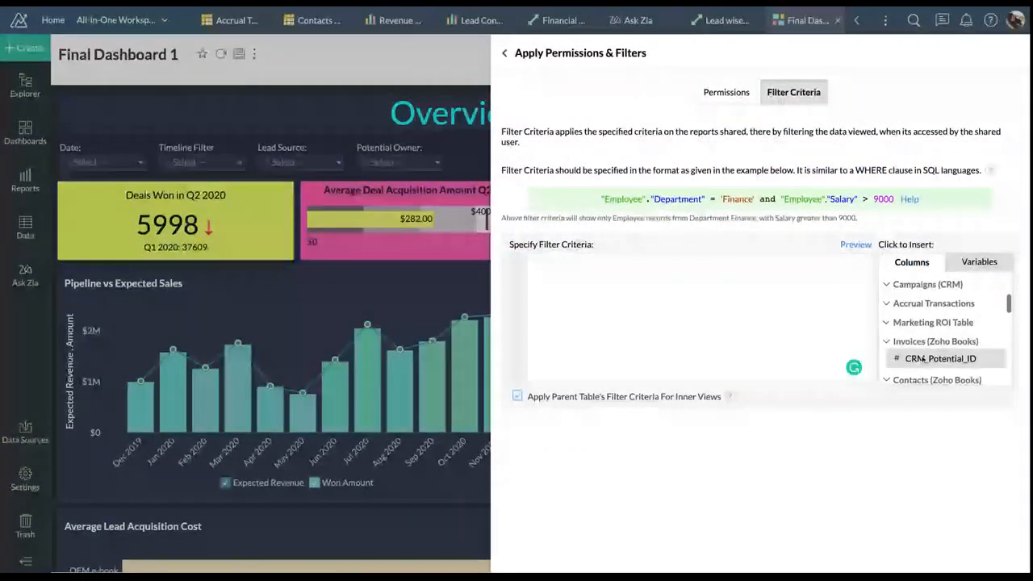
scroll(925, 363, "down", 3)
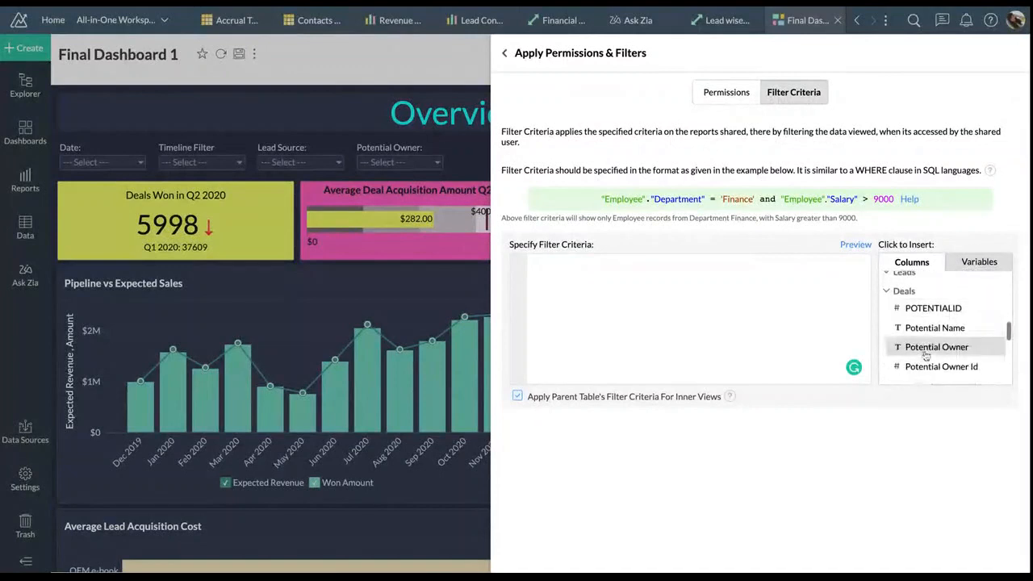
left_click(926, 347)
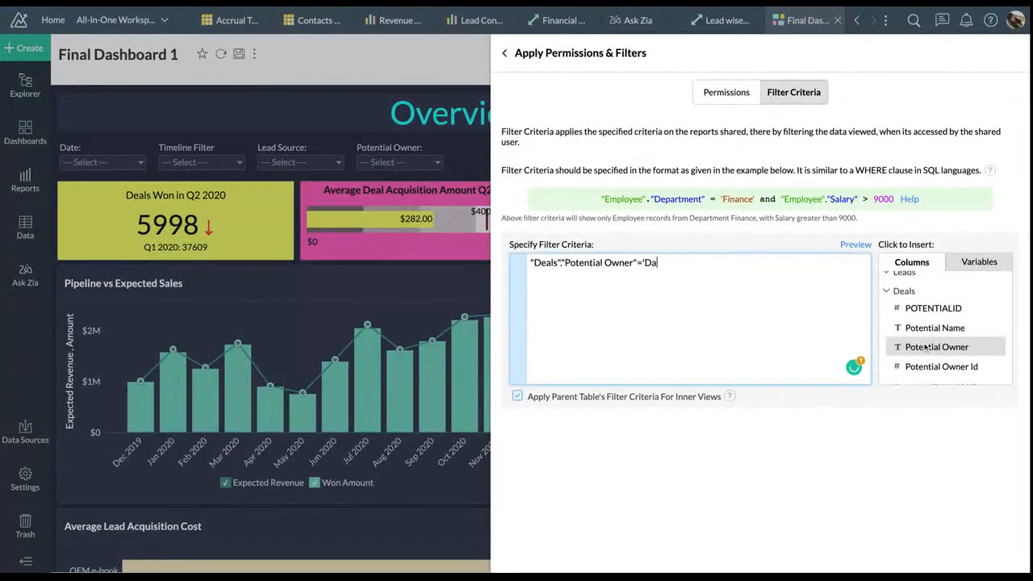
left_click(860, 245)
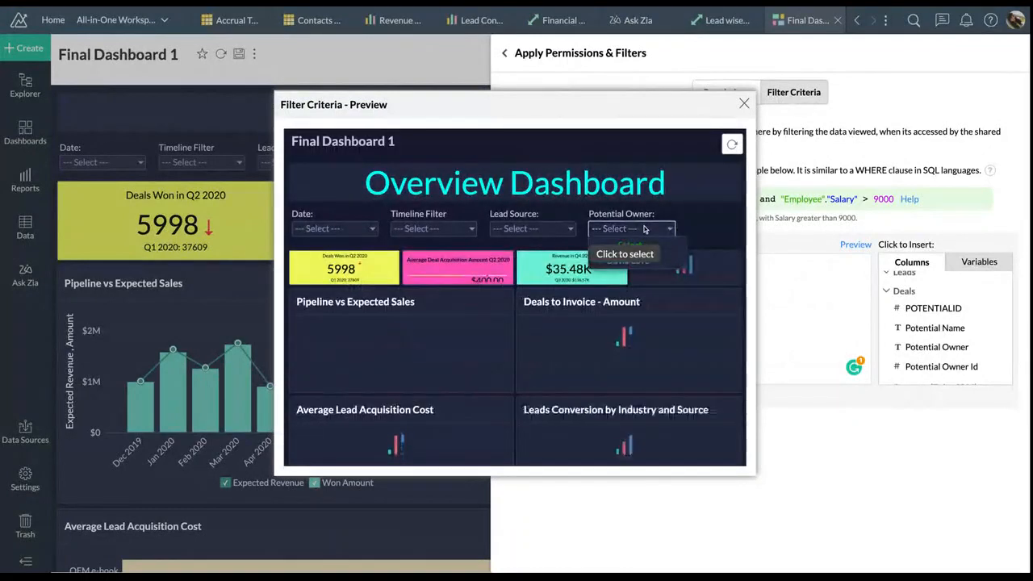
left_click(644, 229)
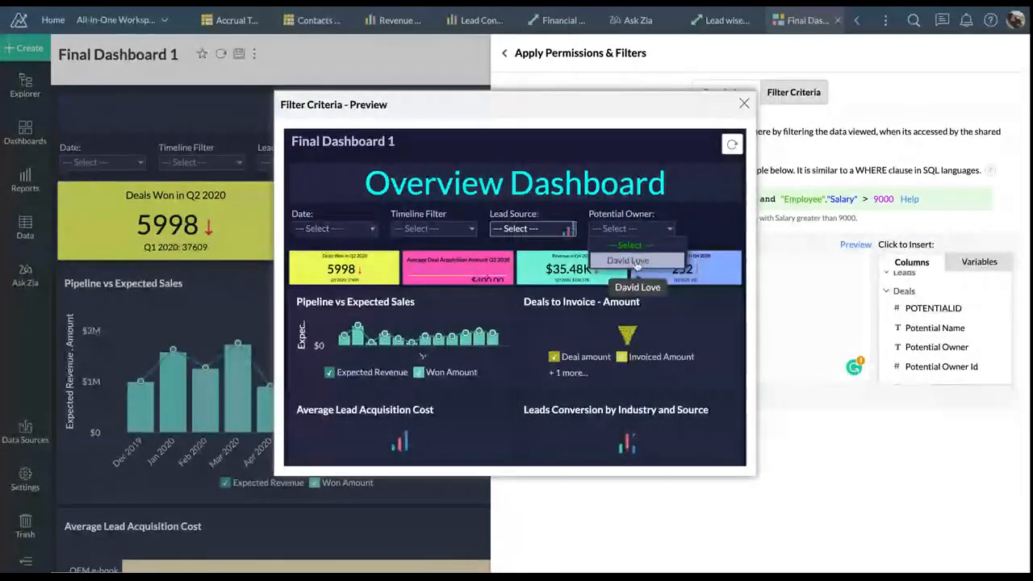
left_click(743, 104)
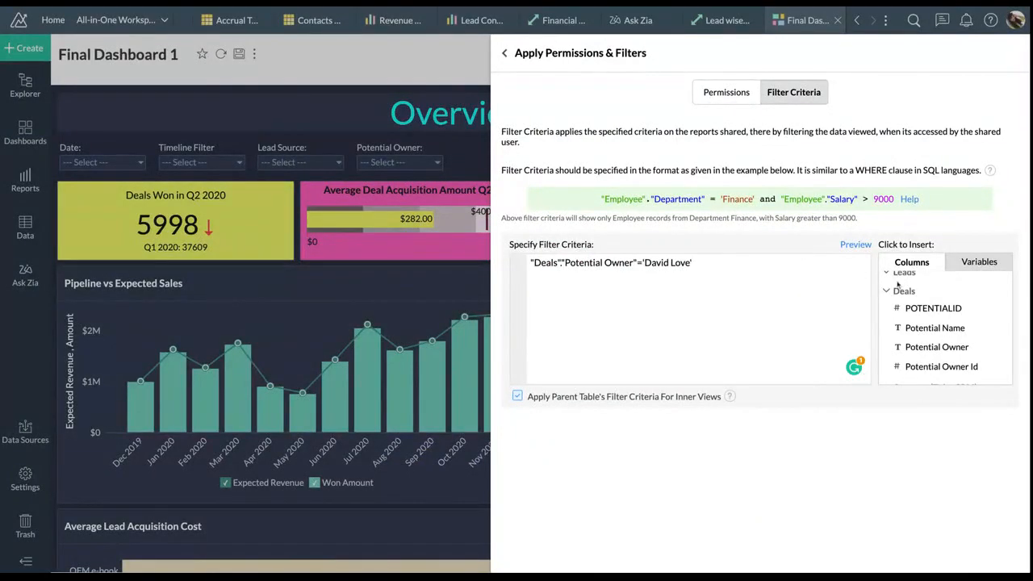
left_click(974, 261)
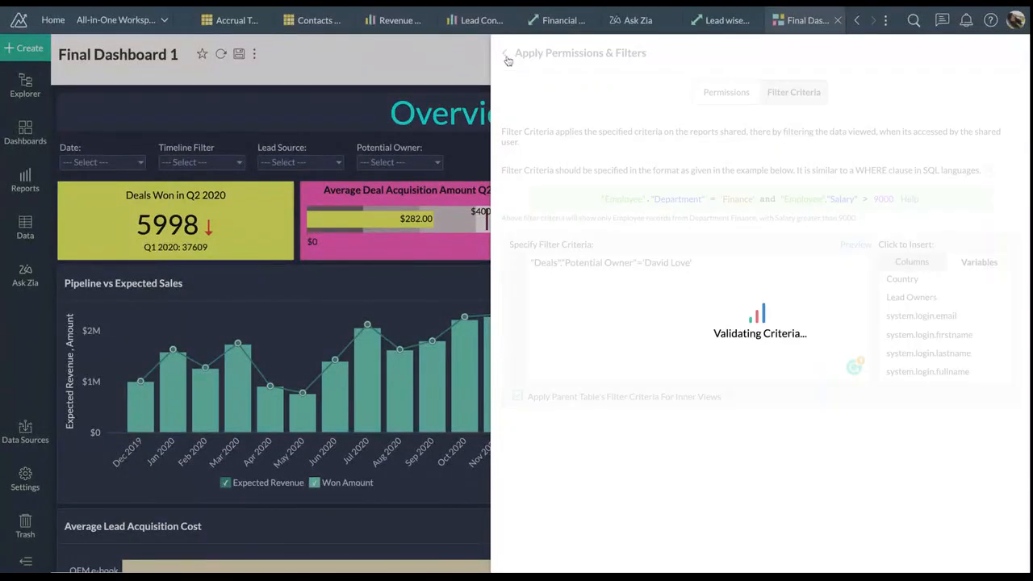
left_click(783, 556)
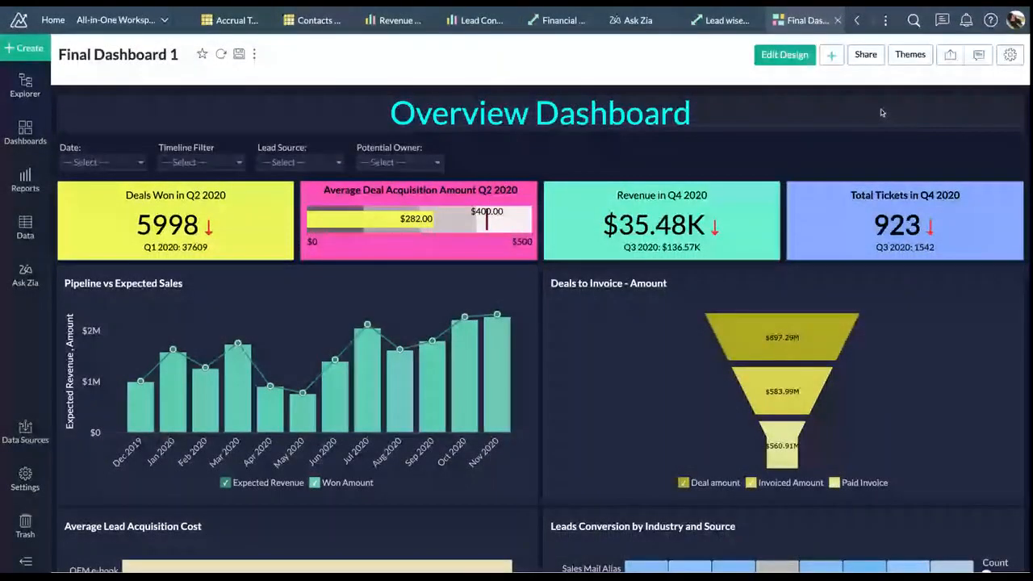
Start emailing the dashboard as a PDF in dashboard layout, adding a colleague as recipient
left_click(877, 61)
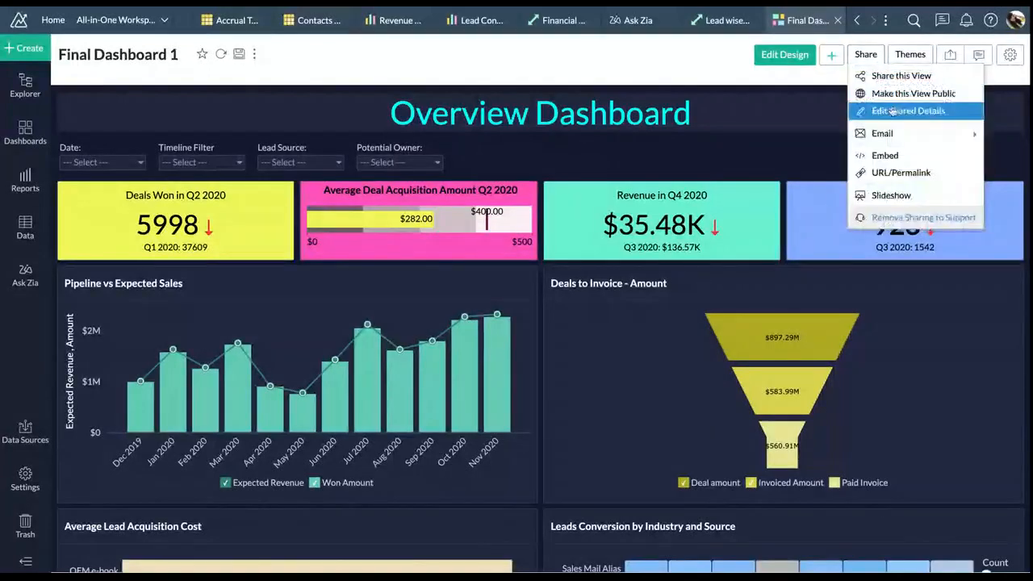
mouse_move(897, 141)
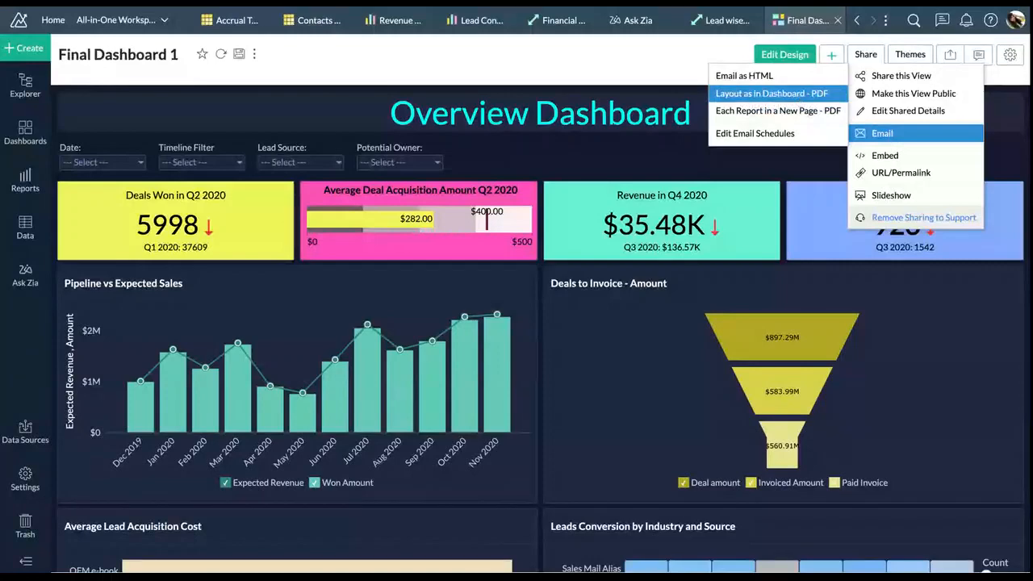
left_click(771, 93)
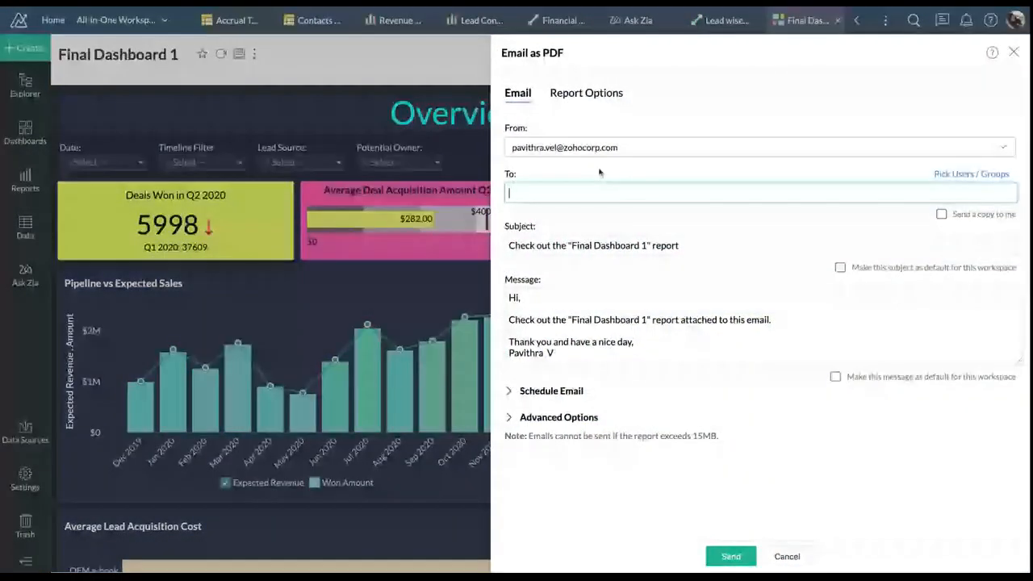
left_click(599, 192)
type("sa")
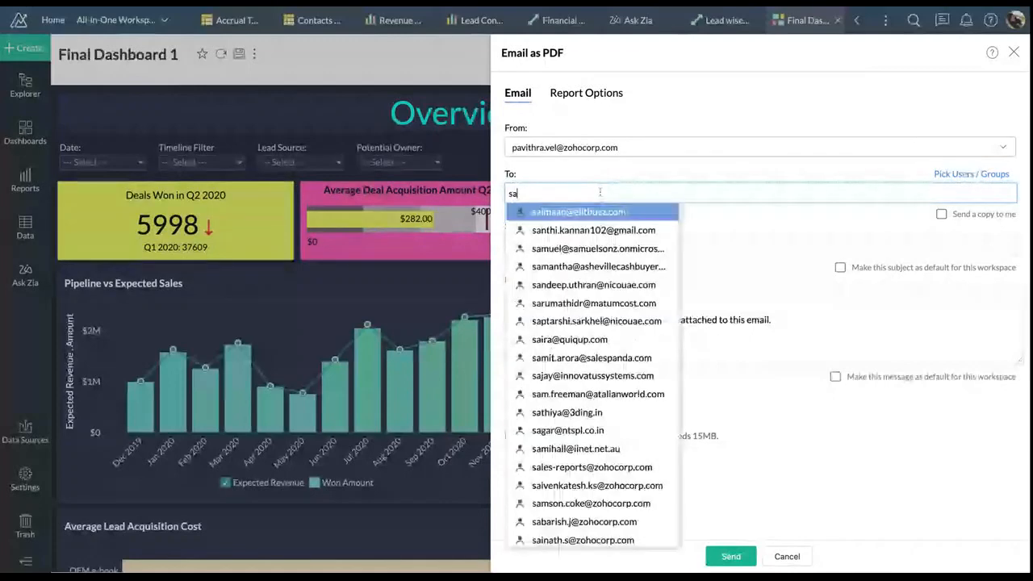
left_click(589, 230)
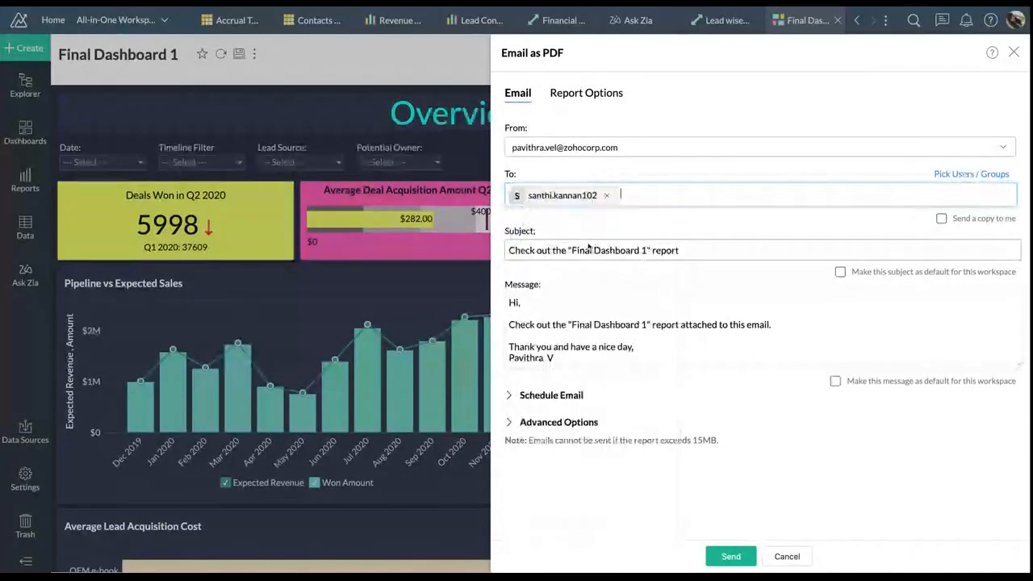
Schedule the PDF email weekly on Monday, Wednesday and Friday at hour 12, then cancel unsaved
left_click(551, 395)
left_click(671, 434)
left_click(656, 497)
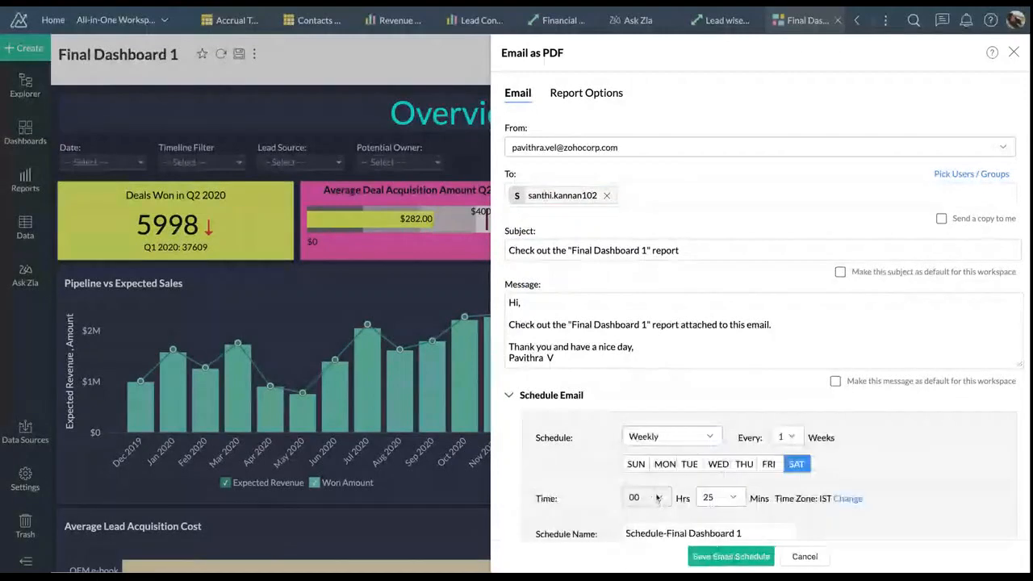
scroll(669, 403, "down", 2)
left_click(666, 371)
left_click(717, 371)
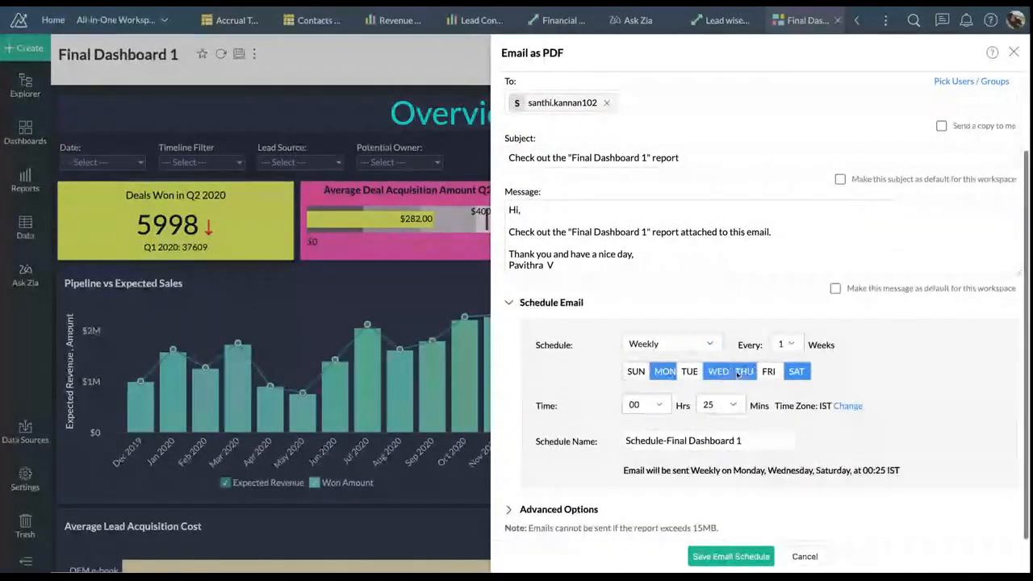
left_click(768, 371)
left_click(644, 405)
left_click(637, 265)
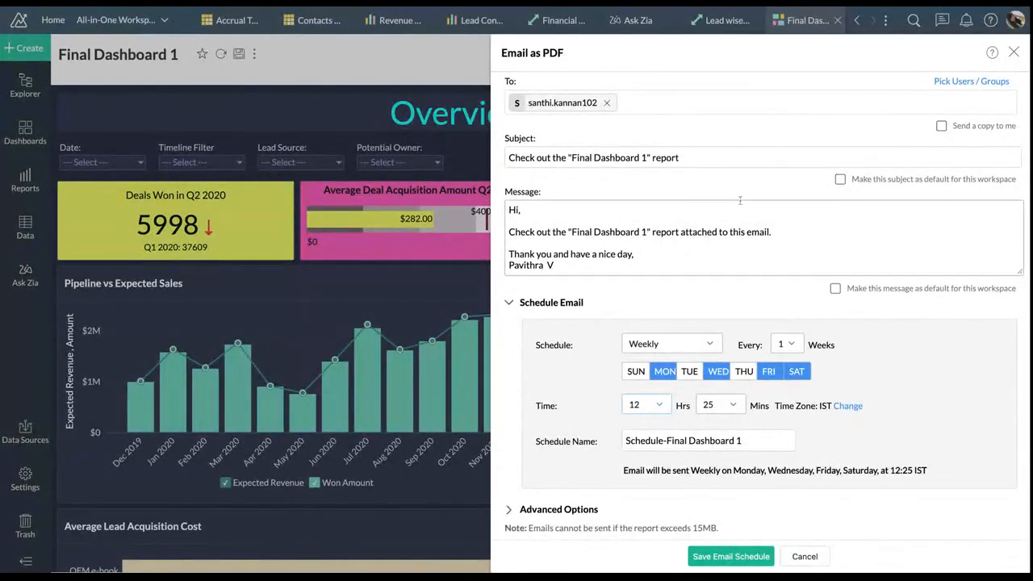
left_click(701, 103)
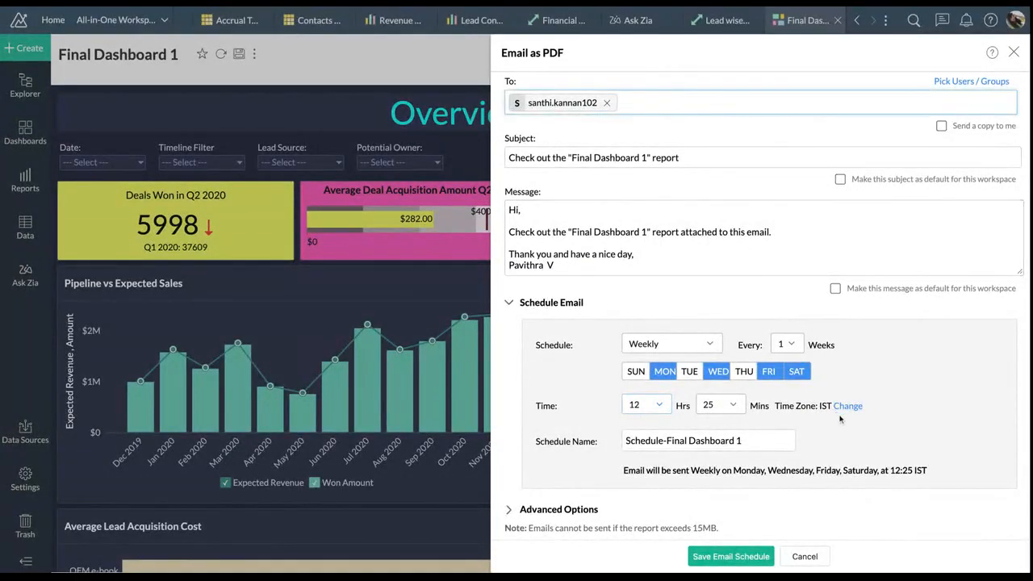
left_click(804, 556)
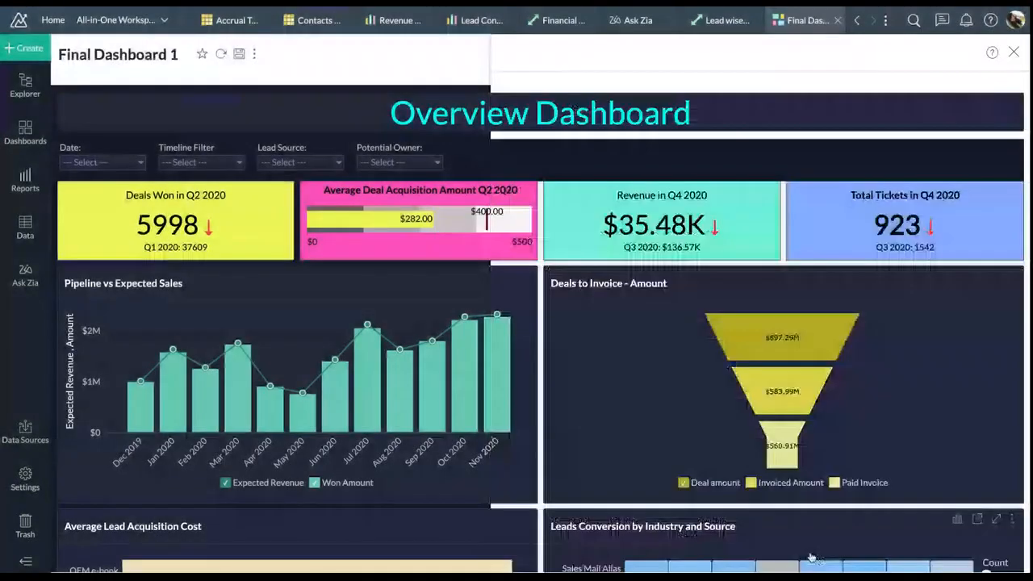
In Embed / Publish, set Access Permission to Access without Login and copy the iframe snippet
left_click(876, 61)
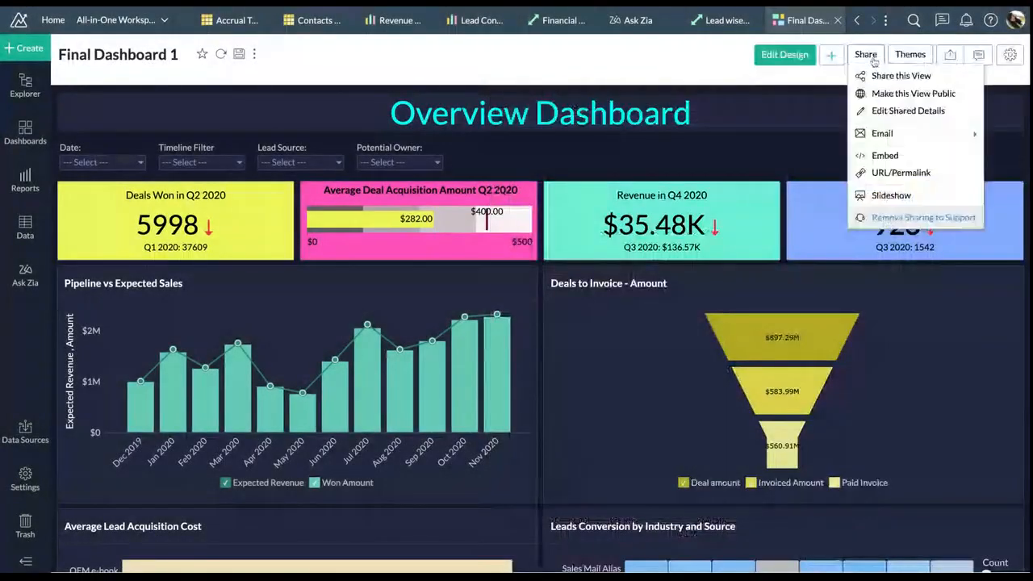
left_click(895, 161)
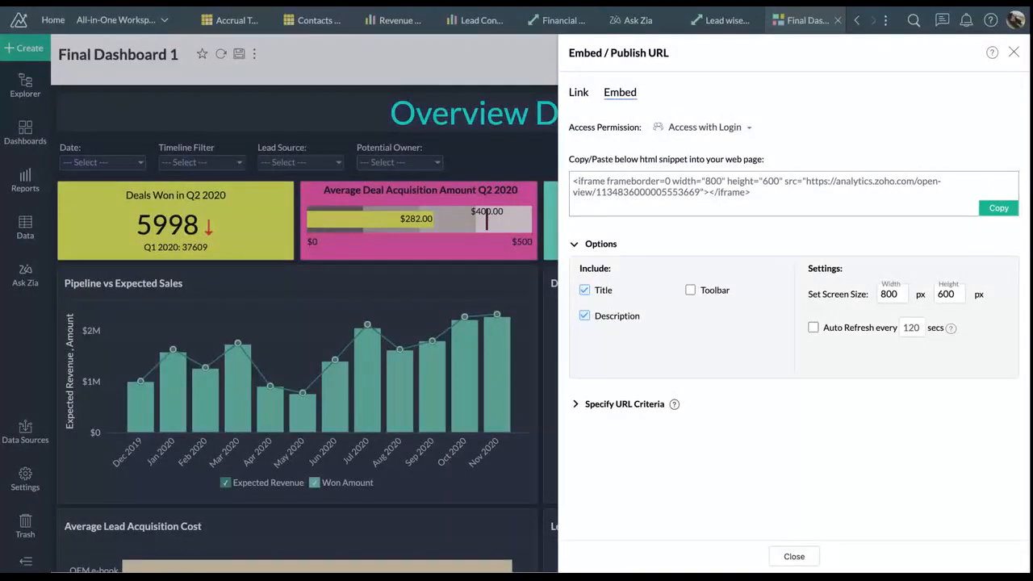
left_click_drag(759, 200, 573, 180)
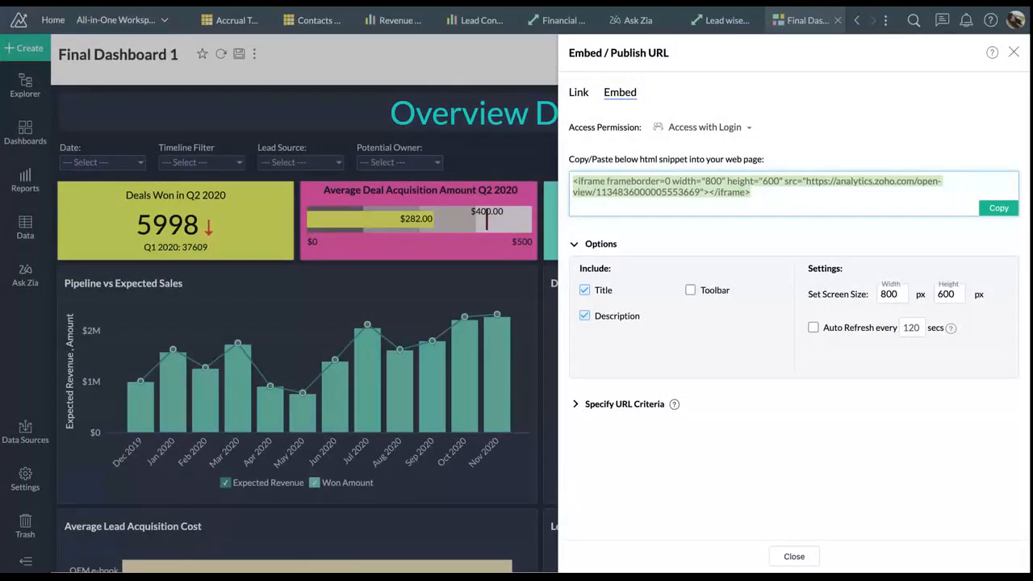
left_click(710, 127)
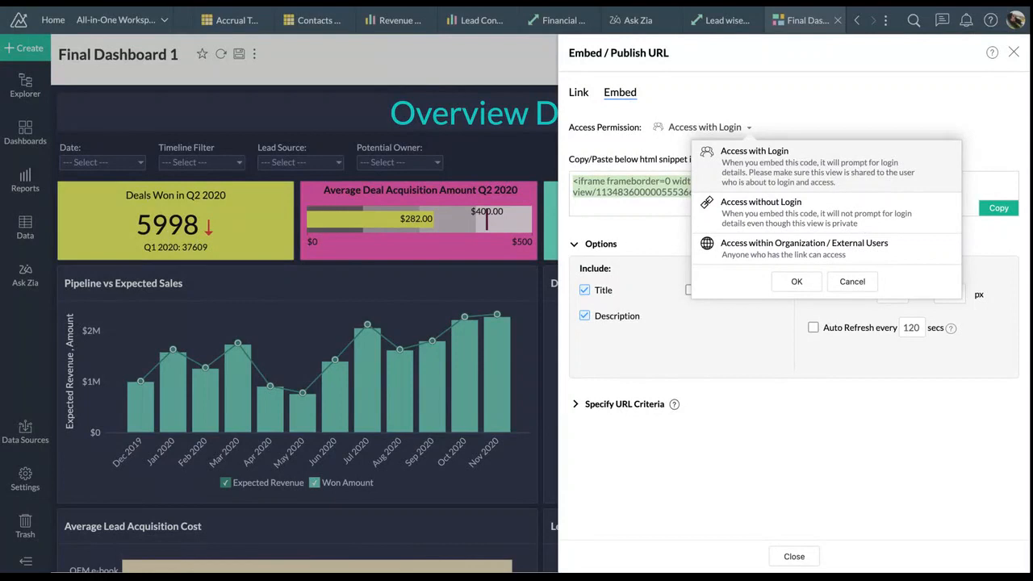
left_click(758, 231)
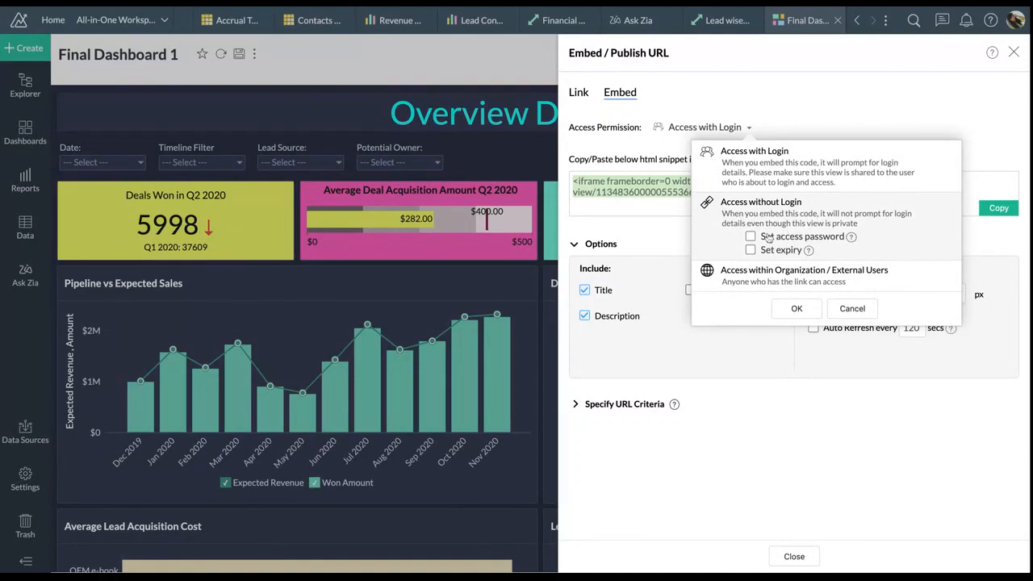
left_click(796, 309)
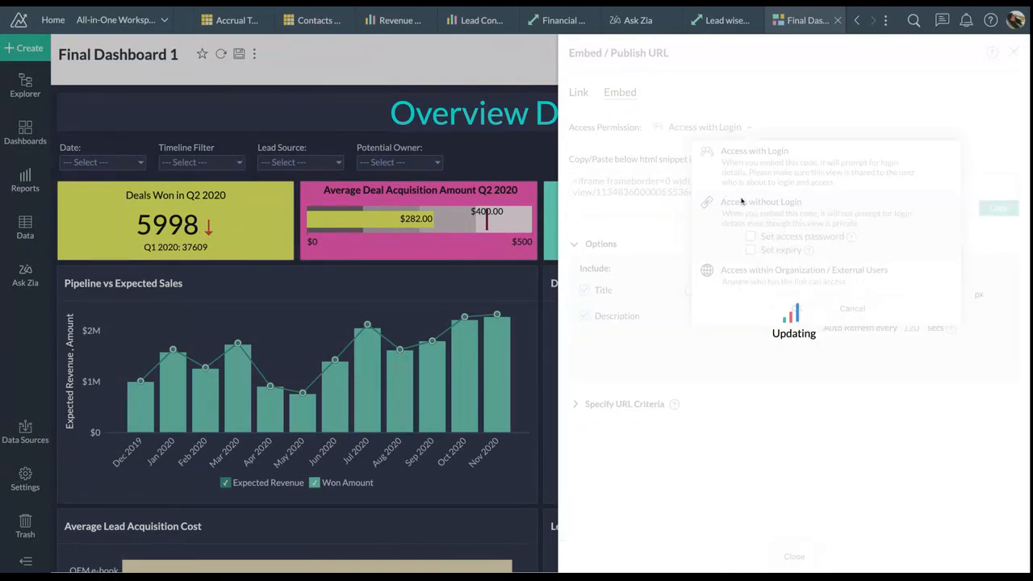
left_click(663, 202)
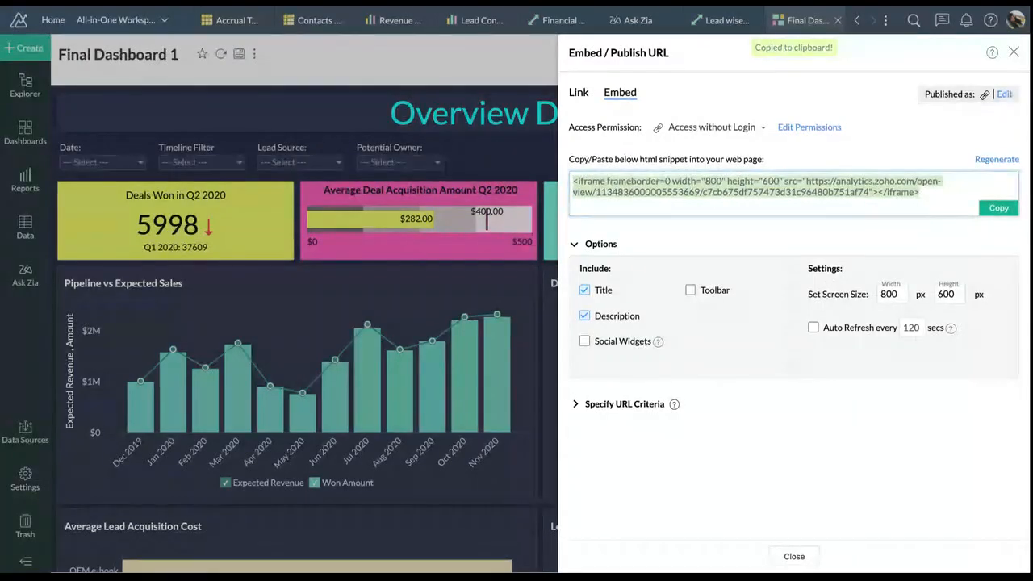
left_click(578, 92)
Copy the dashboard's public no-login URL and close the publishing panel with permissions unchanged
left_click(676, 182)
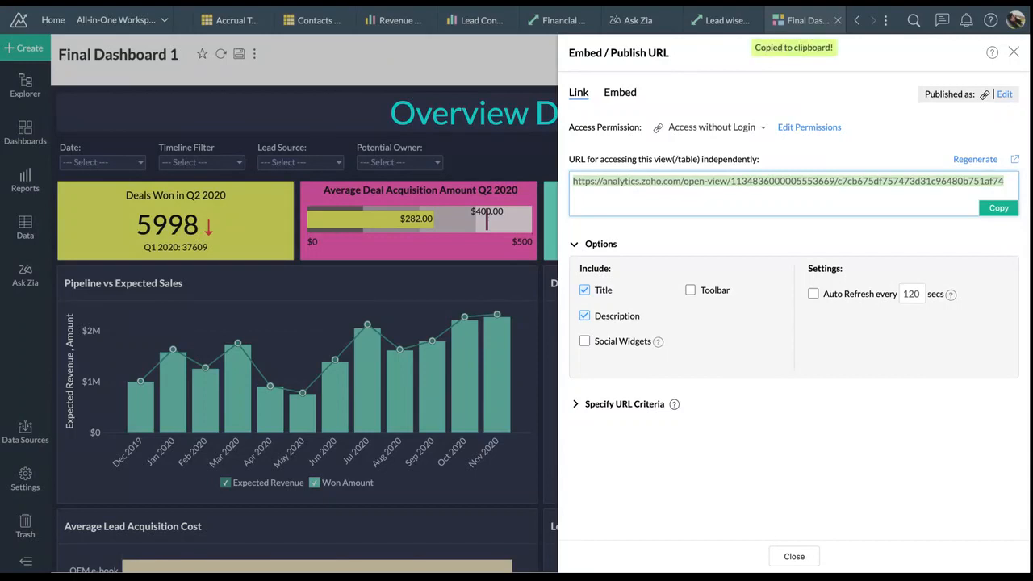
left_click(717, 128)
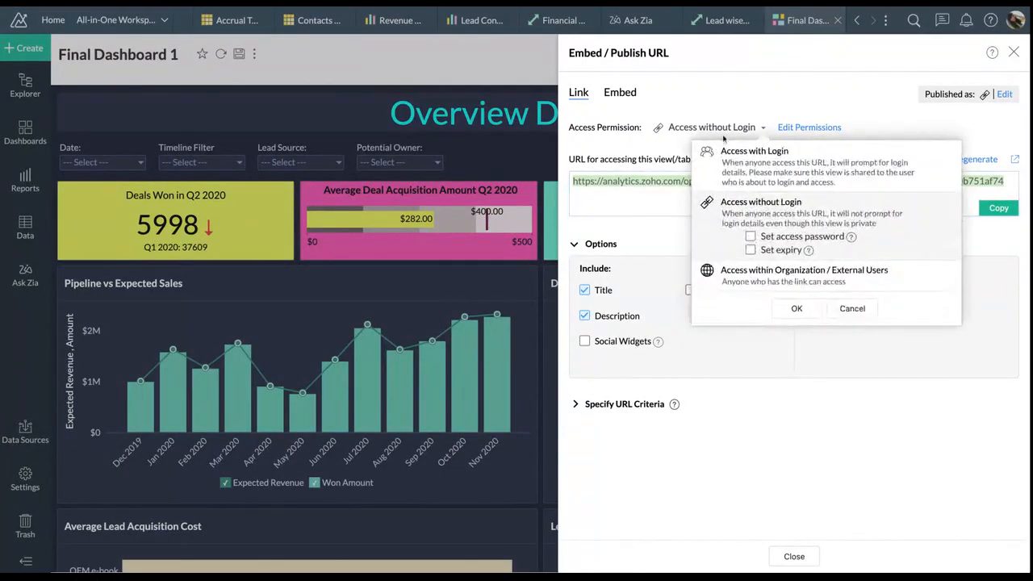
left_click(739, 165)
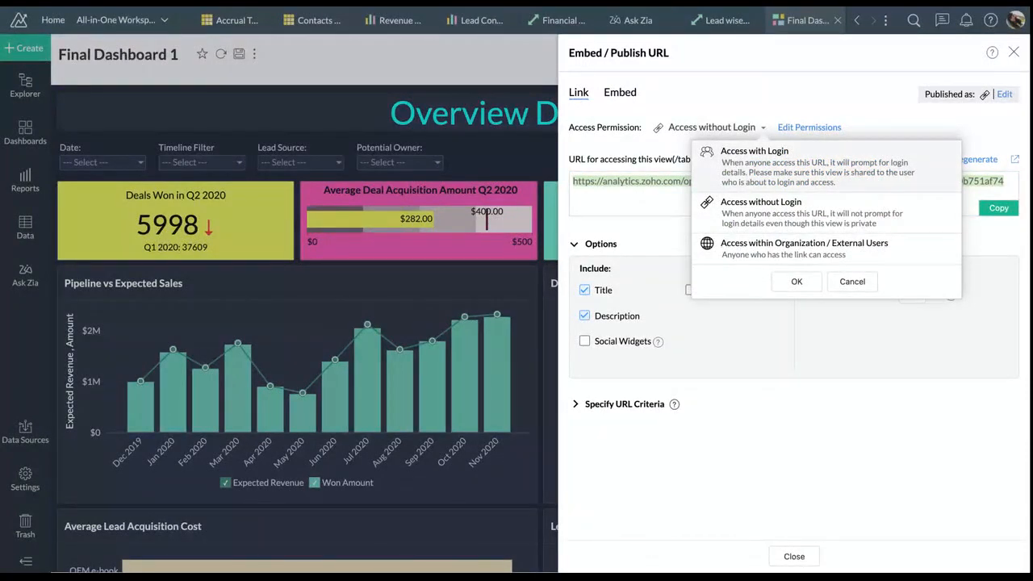
left_click(843, 283)
mouse_move(666, 405)
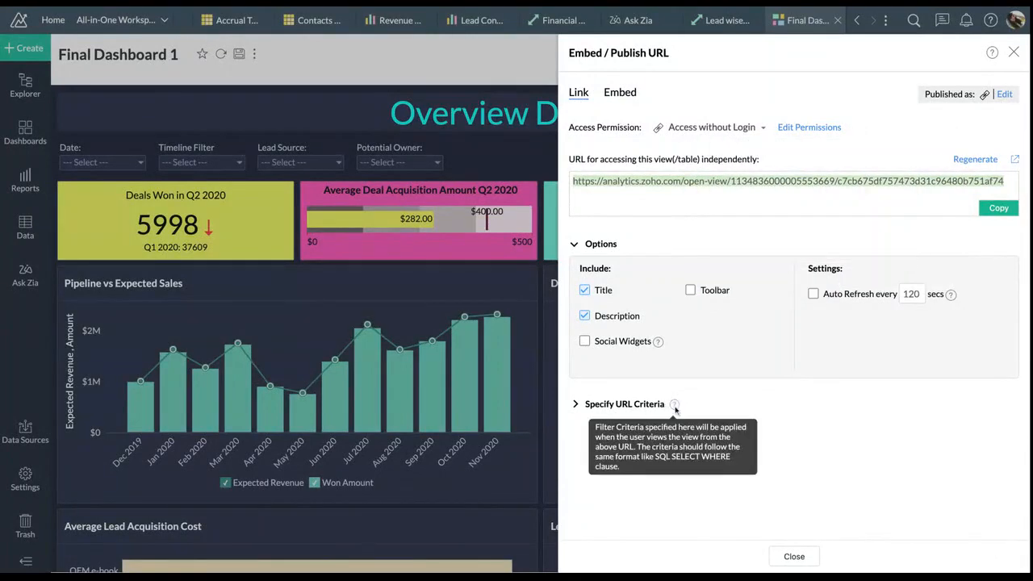
left_click(794, 555)
left_click(865, 54)
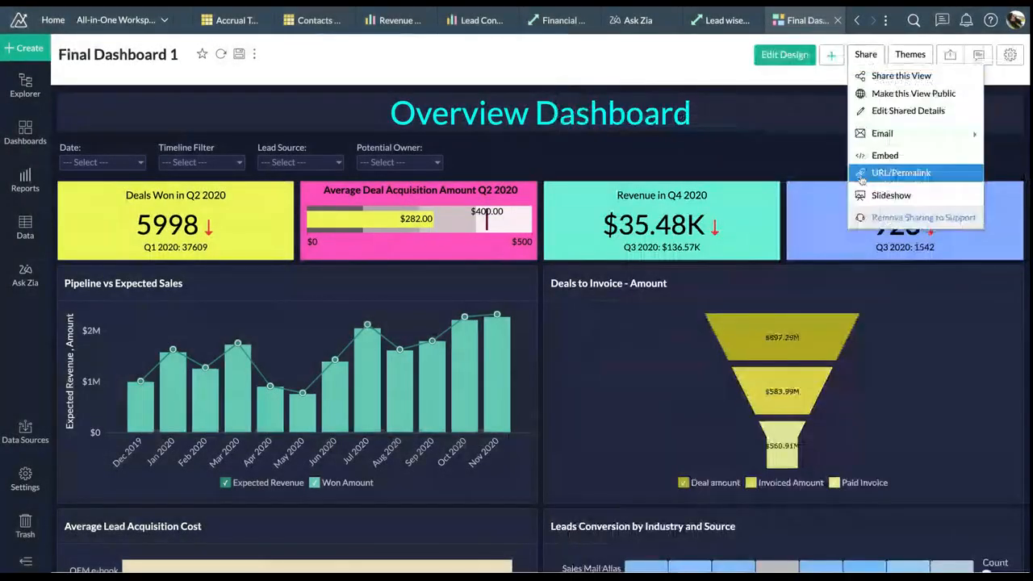
Create a slideshow with Account wise Closed Deals vs Tickets vs Paid Invoices, Average Deal Size by Location, Contacted vs Not Contacted Leads, and Deals Overview
left_click(866, 196)
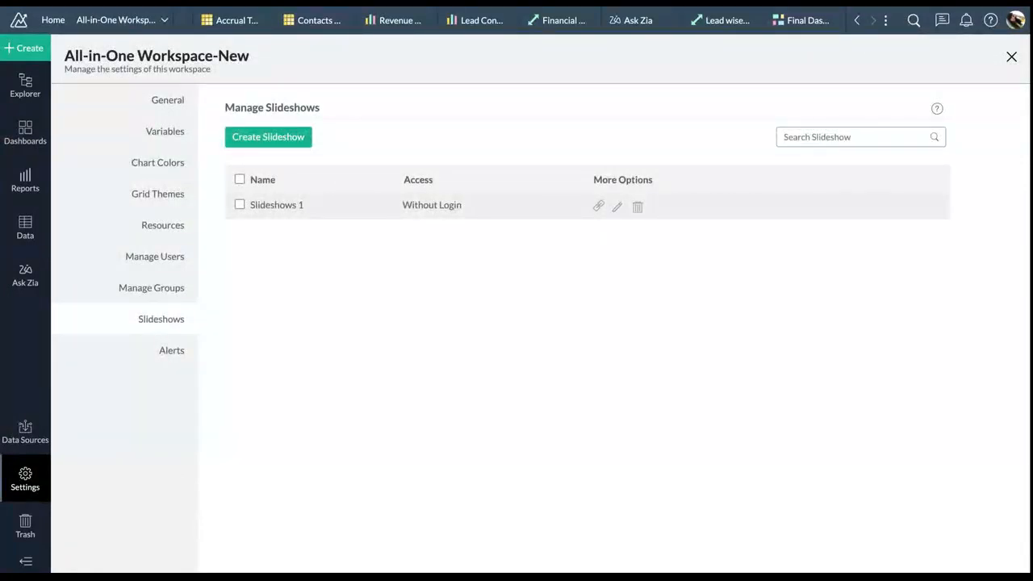
left_click(268, 136)
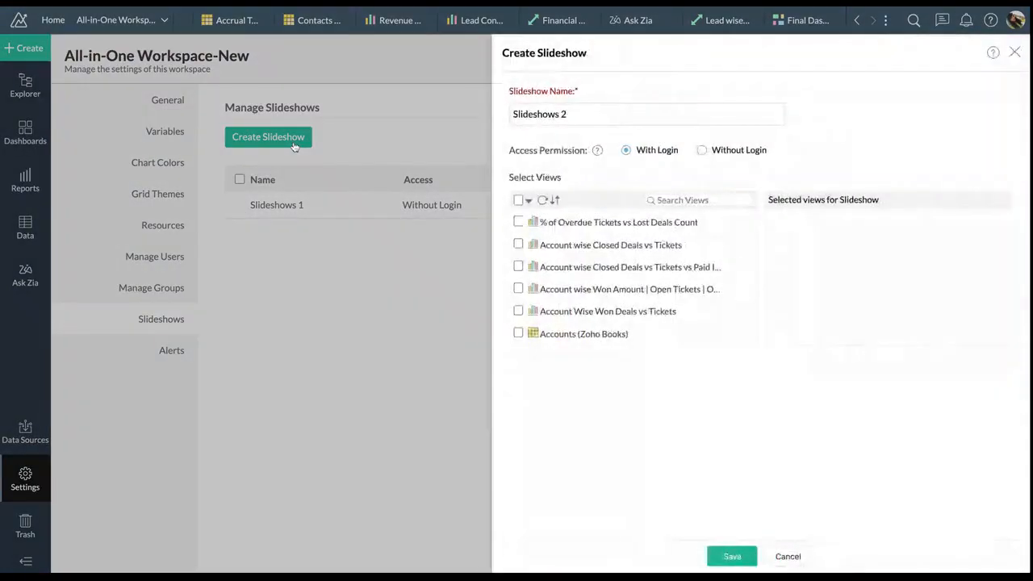
scroll(526, 258, "down", 3)
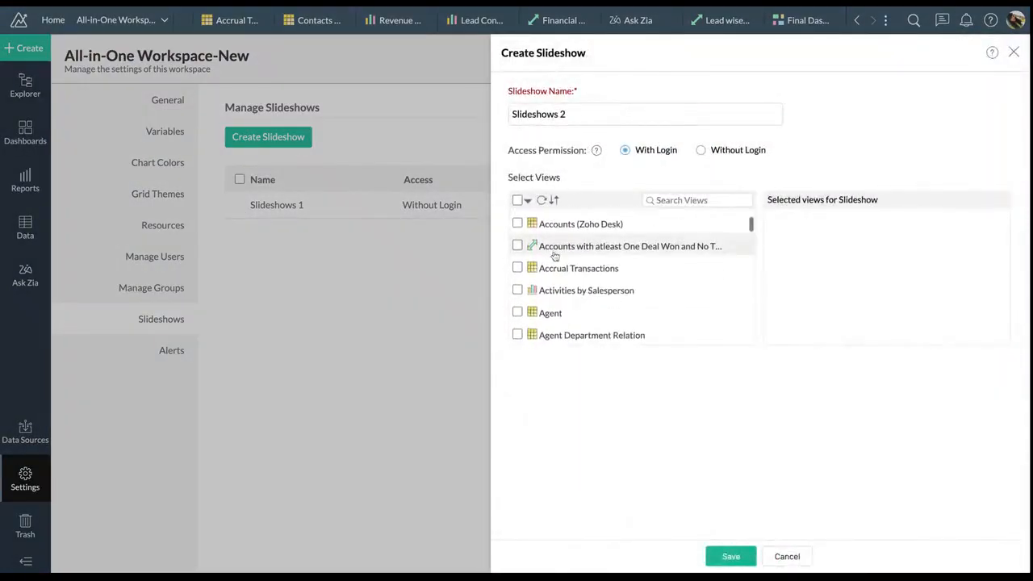
scroll(533, 258, "up", 5)
left_click(520, 267)
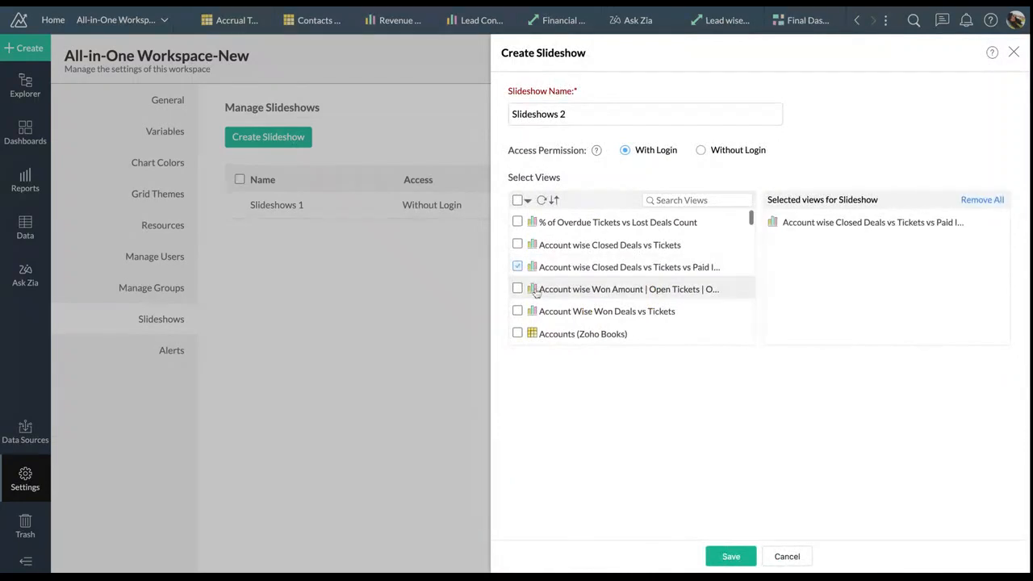
scroll(533, 283, "down", 5)
left_click(533, 299)
scroll(527, 299, "down", 5)
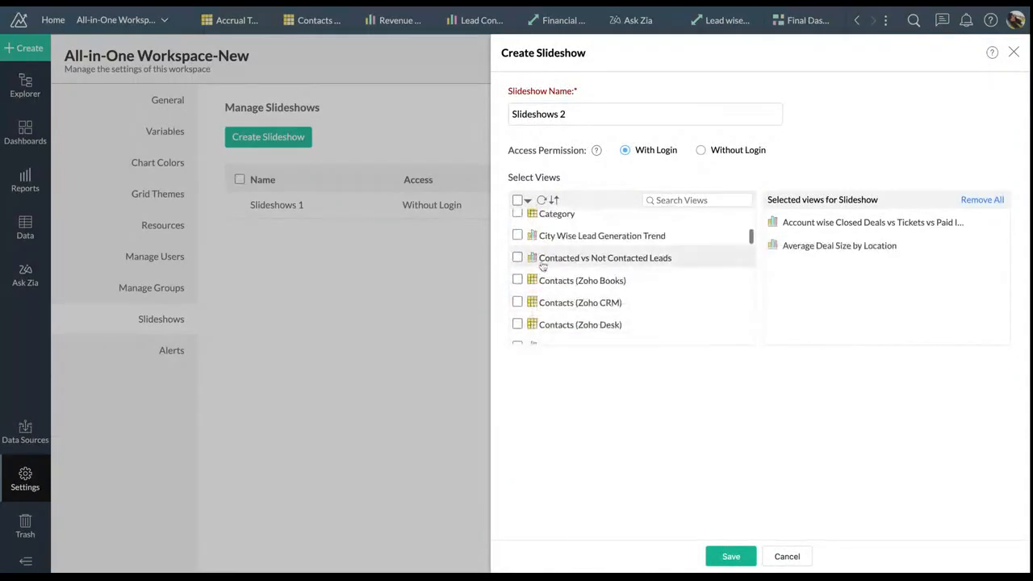
left_click(533, 261)
scroll(540, 266, "down", 2)
scroll(542, 267, "down", 3)
left_click(535, 284)
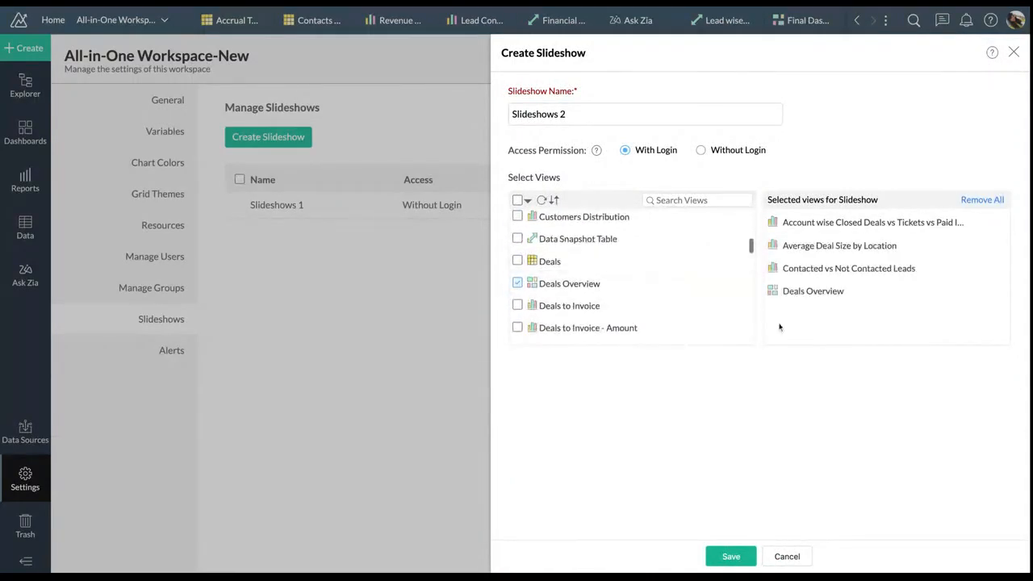
Save the slideshow as Slideshows 2, copy its URL, and open the link
left_click(730, 556)
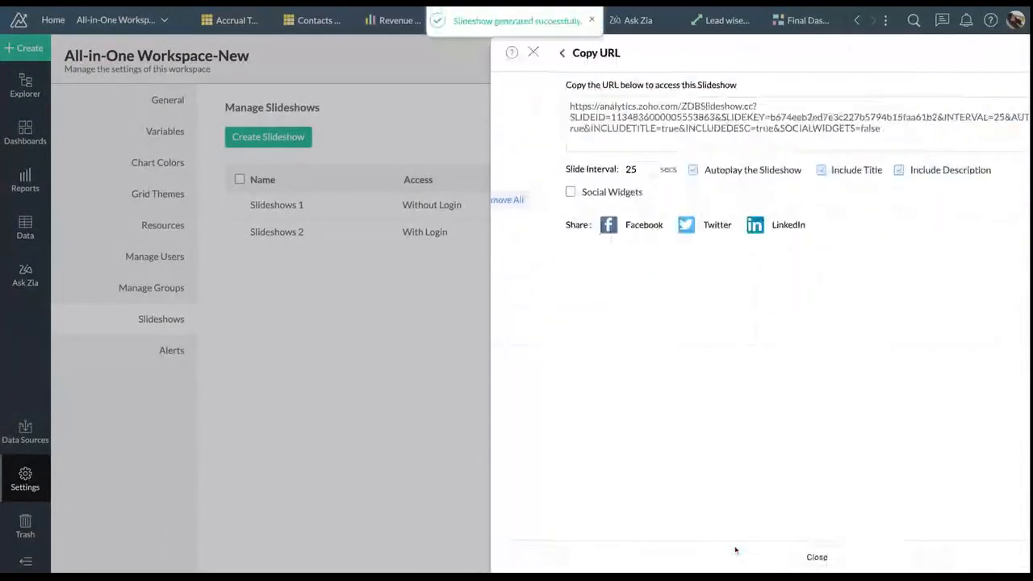
left_click(705, 118)
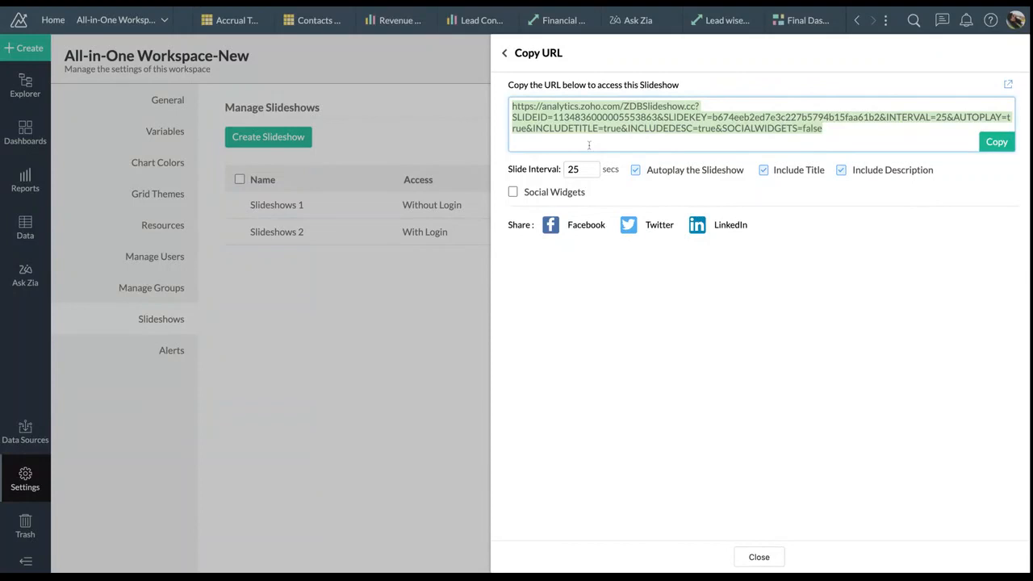
left_click(474, 5)
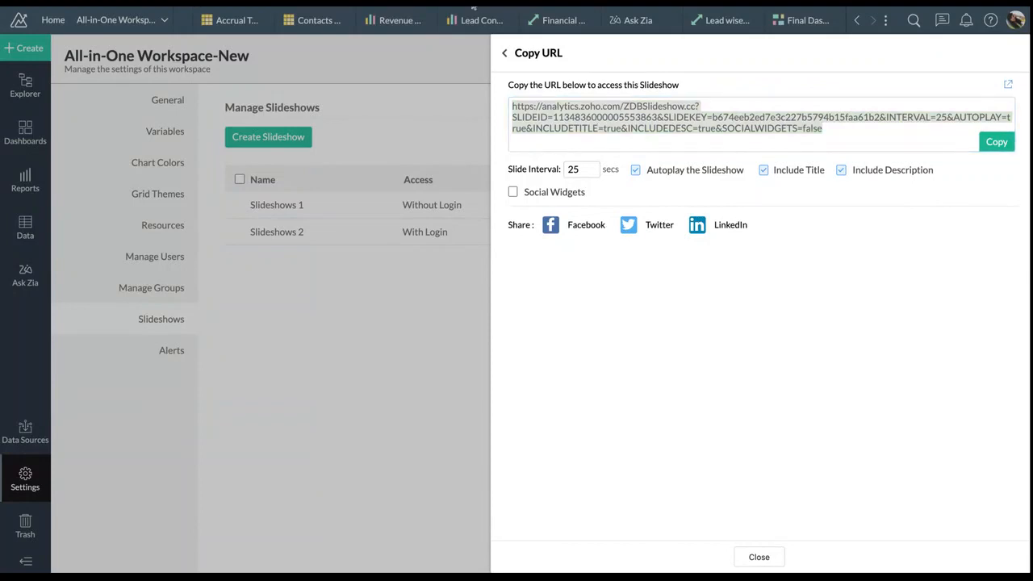
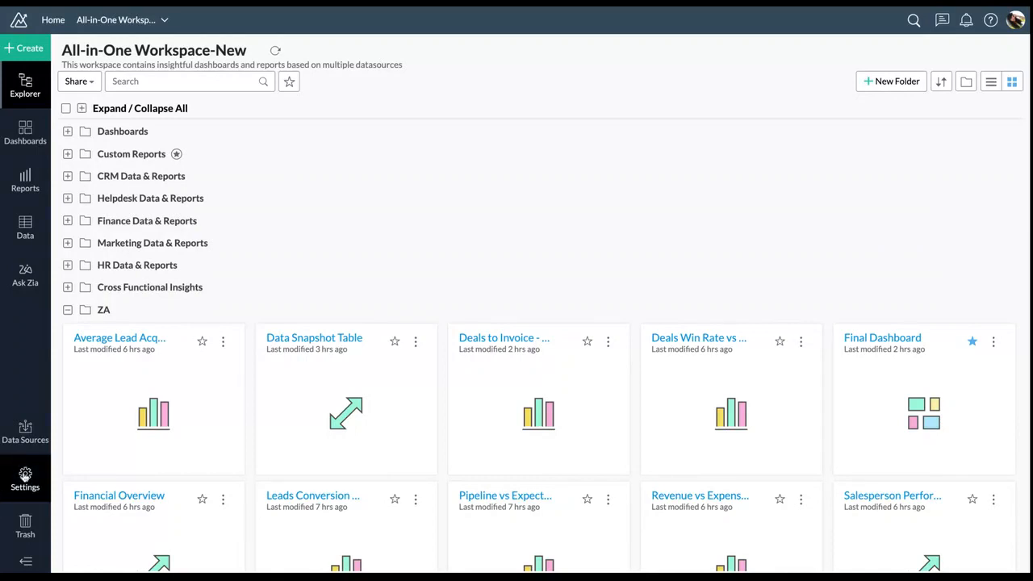
Start a new workspace variable named Lead Owner from the workspace Variables settings
left_click(25, 475)
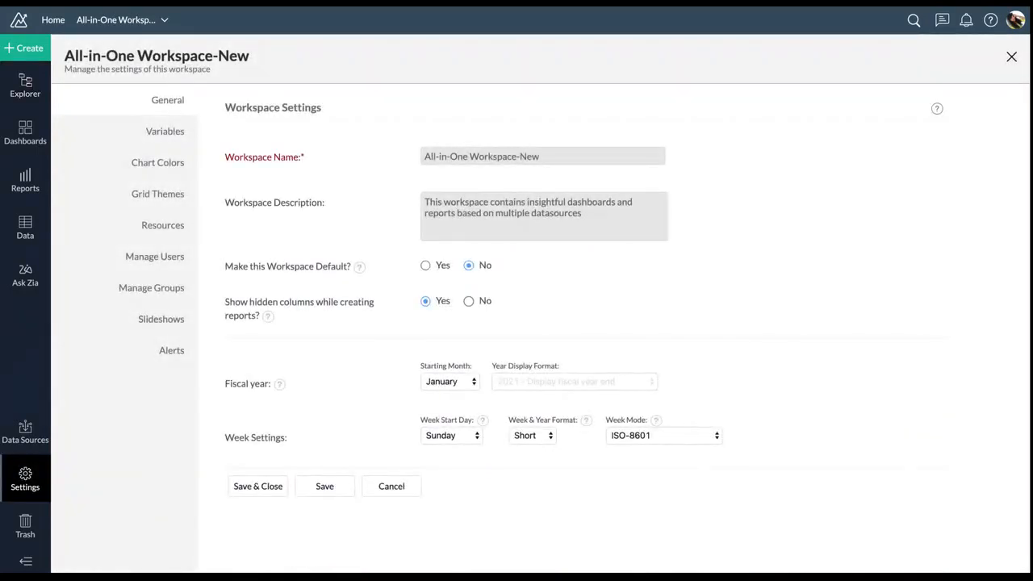
left_click(166, 131)
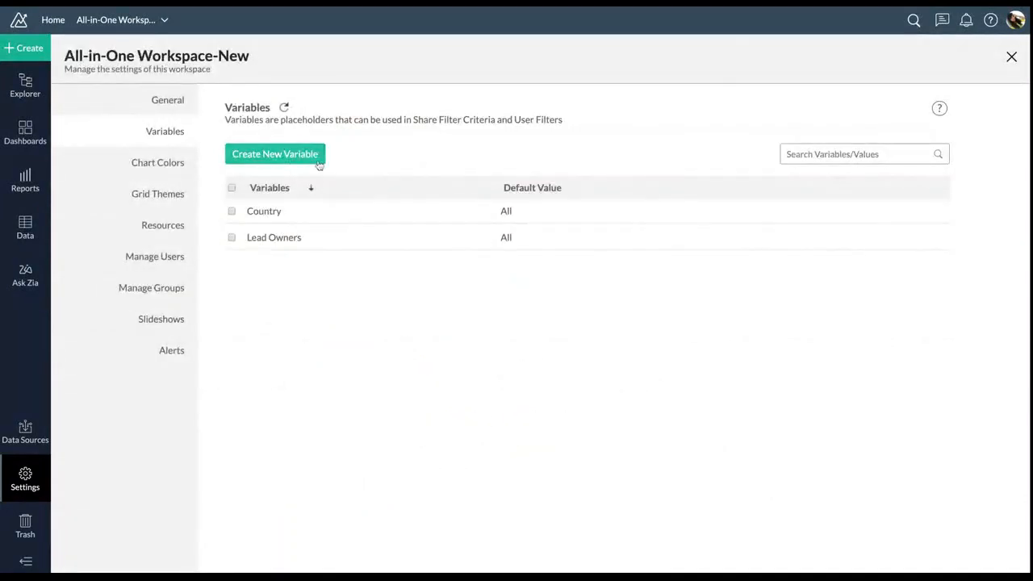
left_click(308, 157)
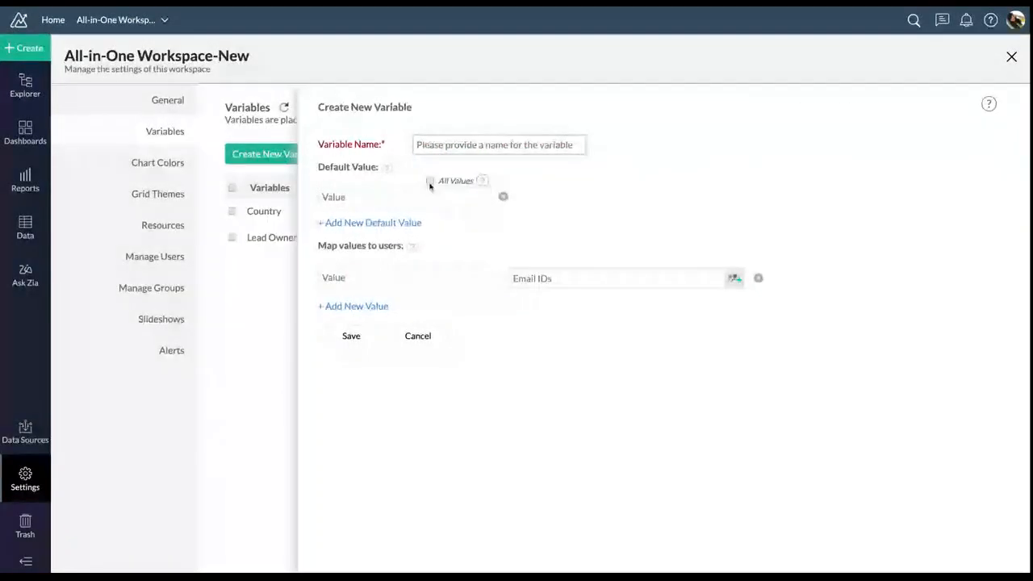
type("Lea")
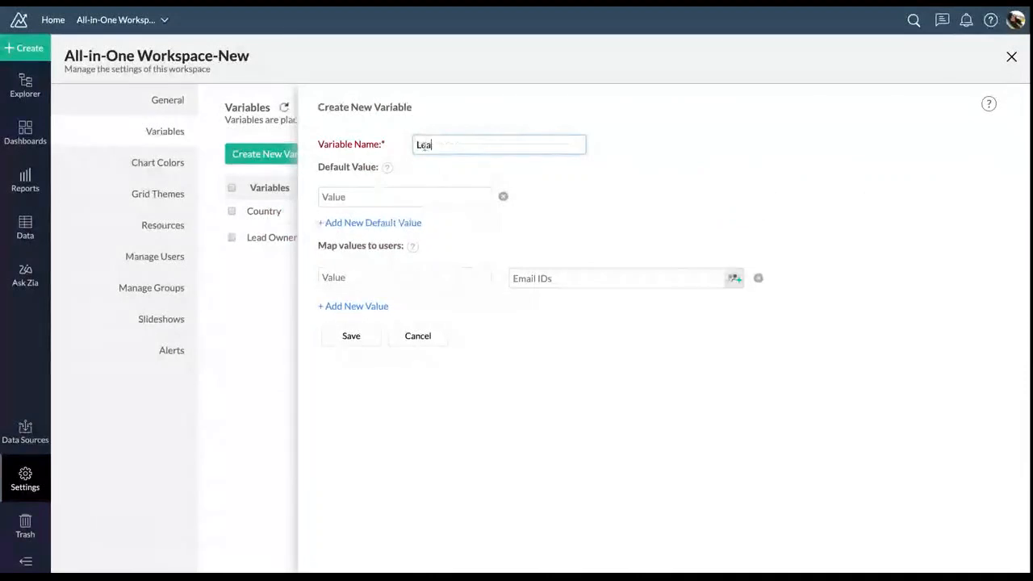
type("d Owner")
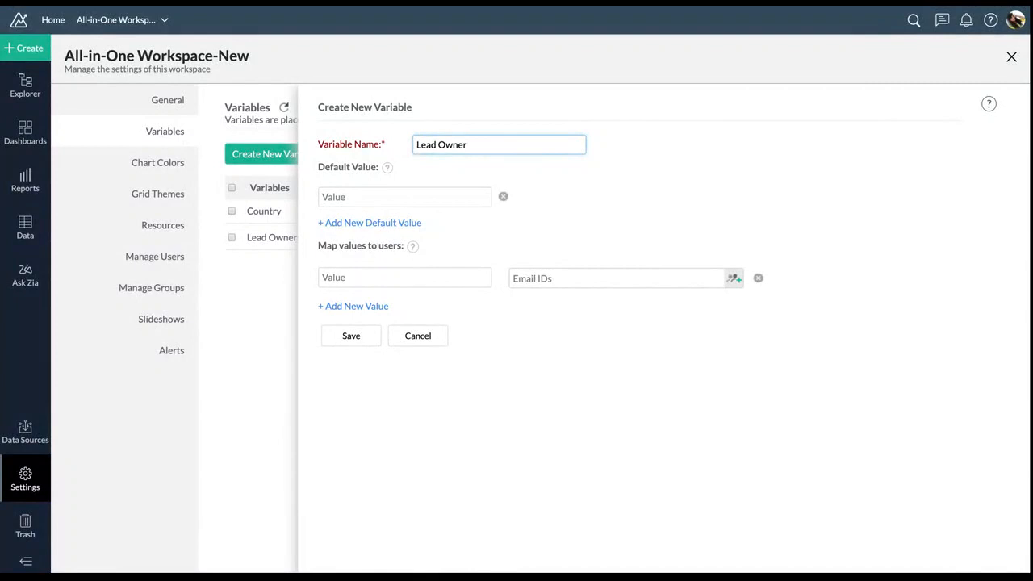
left_click(406, 198)
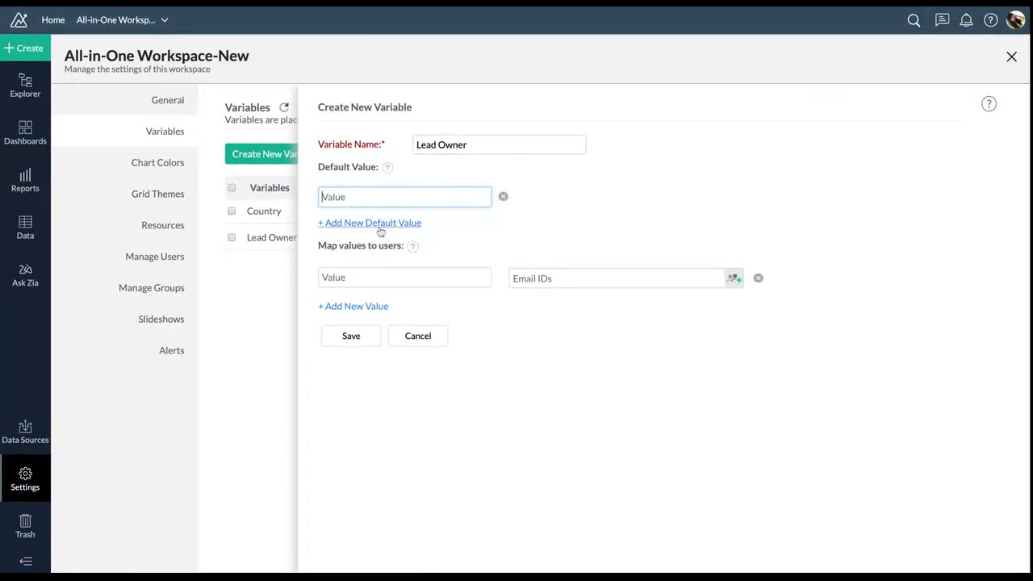
Add the first lead owner's name as a value and map it to their user account
left_click(371, 280)
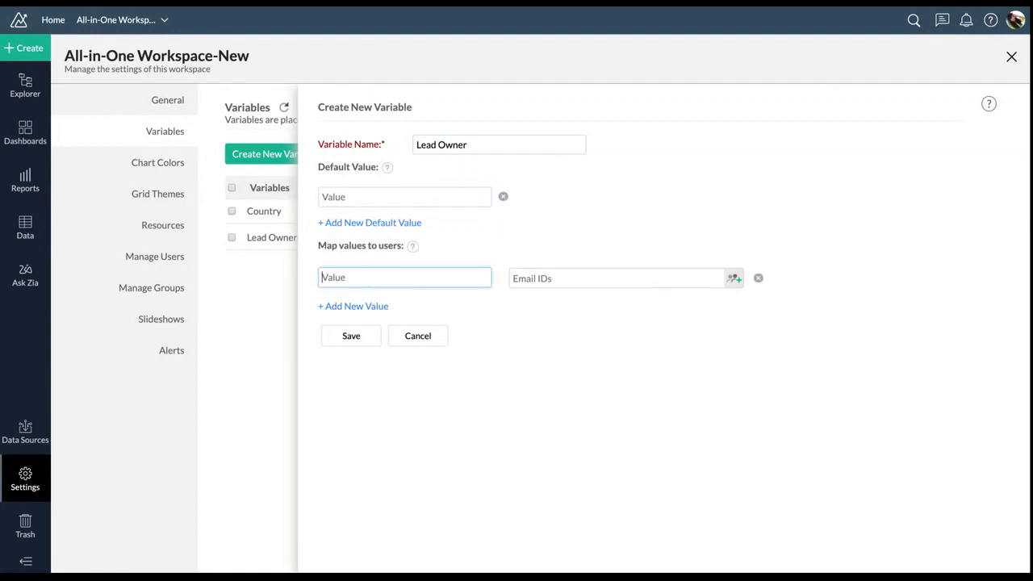
left_click(565, 284)
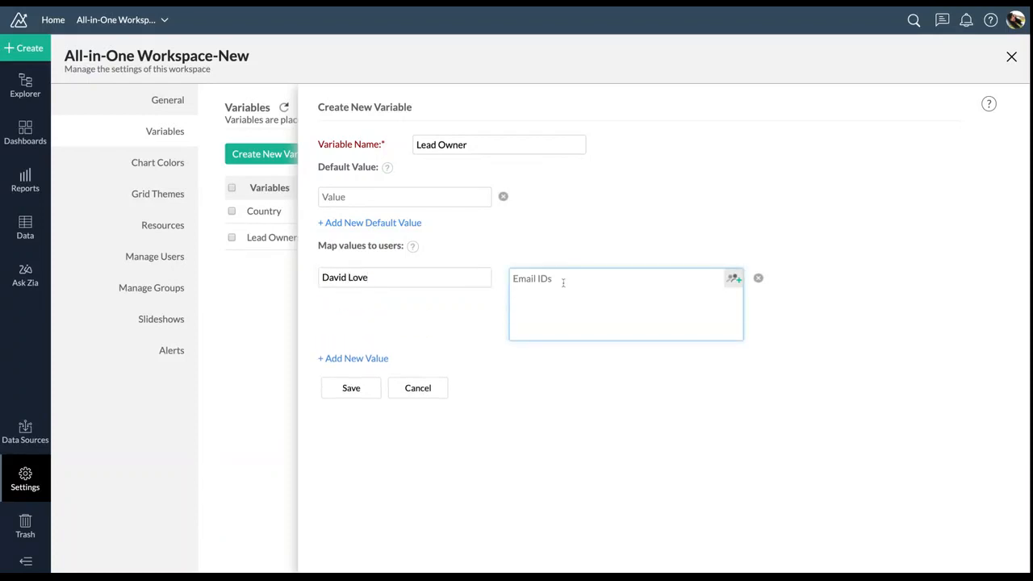
key("ctrl+v")
left_click(521, 301)
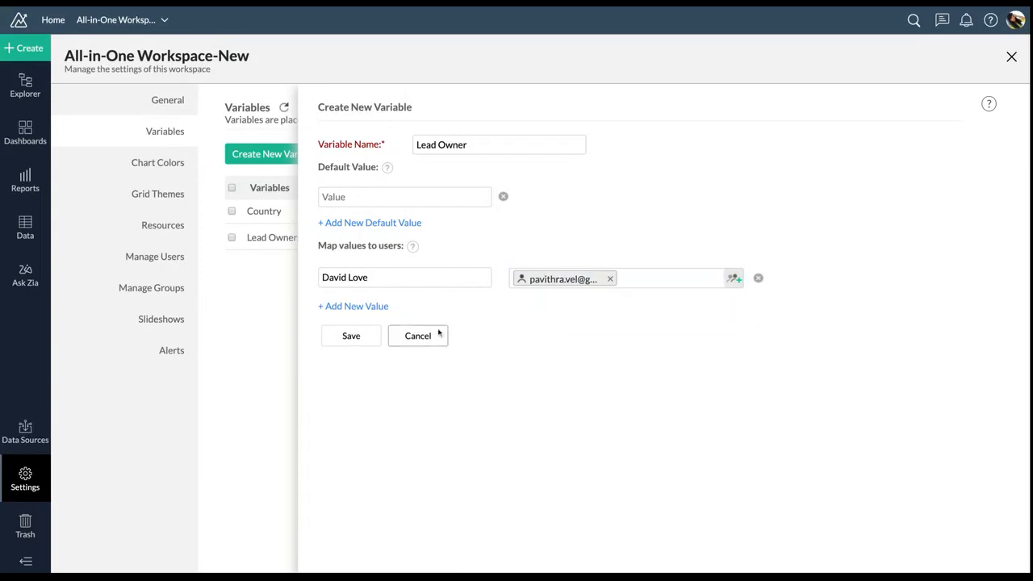
Add a second lead owner value mapped to another user account, then review both mappings
left_click(383, 302)
type("Augustine")
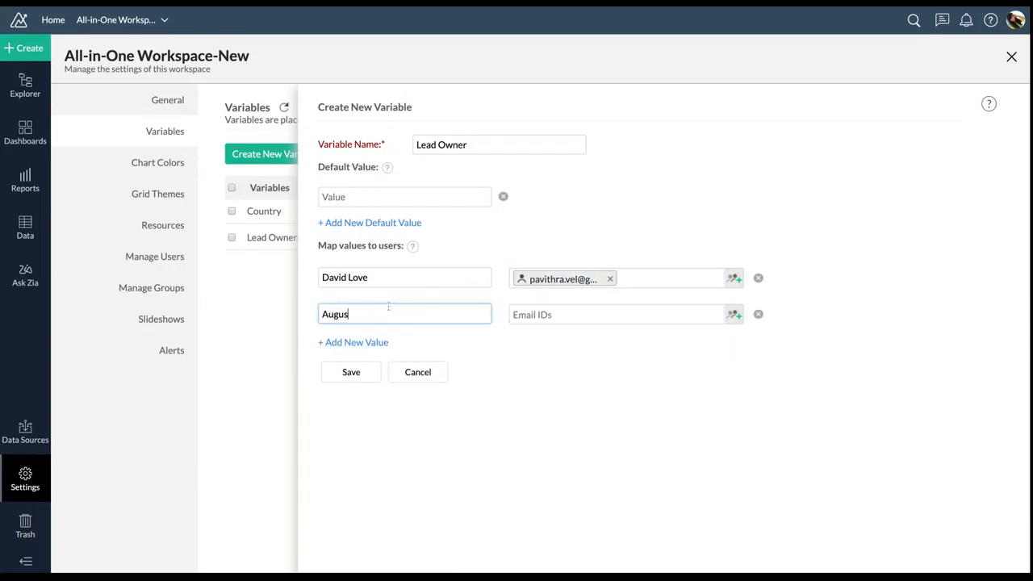
left_click(519, 321)
type("riyash")
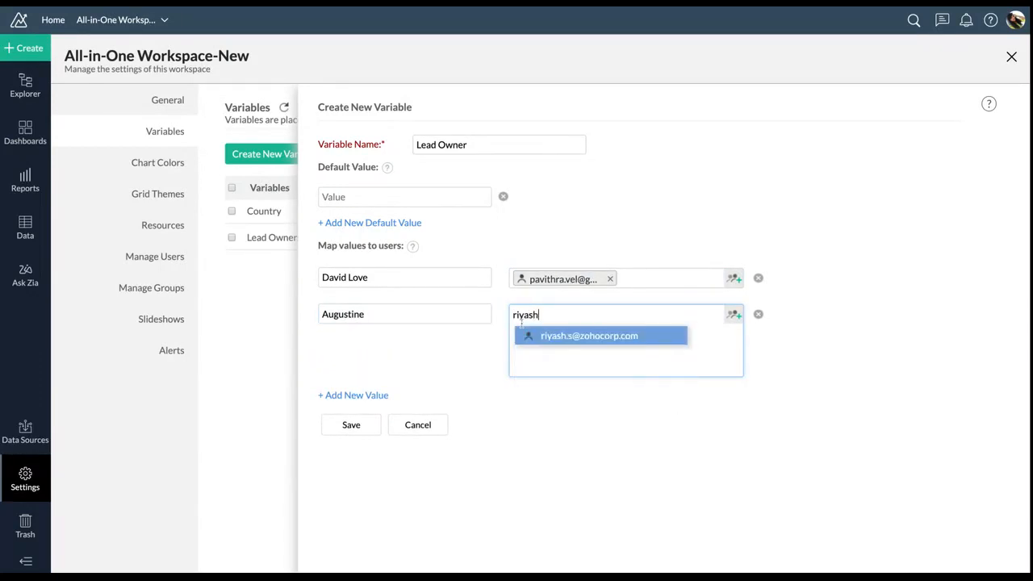
key("Return")
left_click(558, 396)
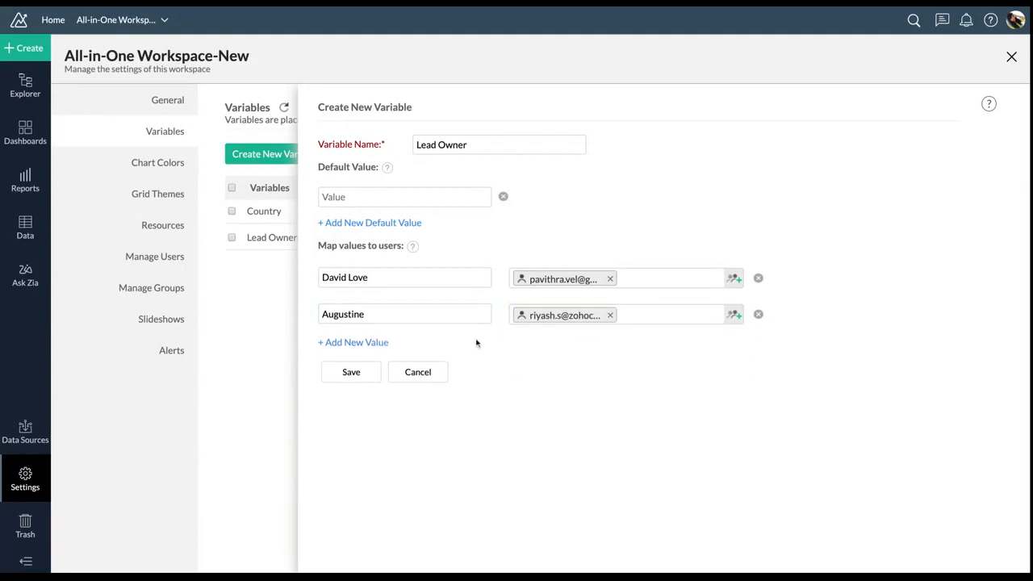
left_click(543, 286)
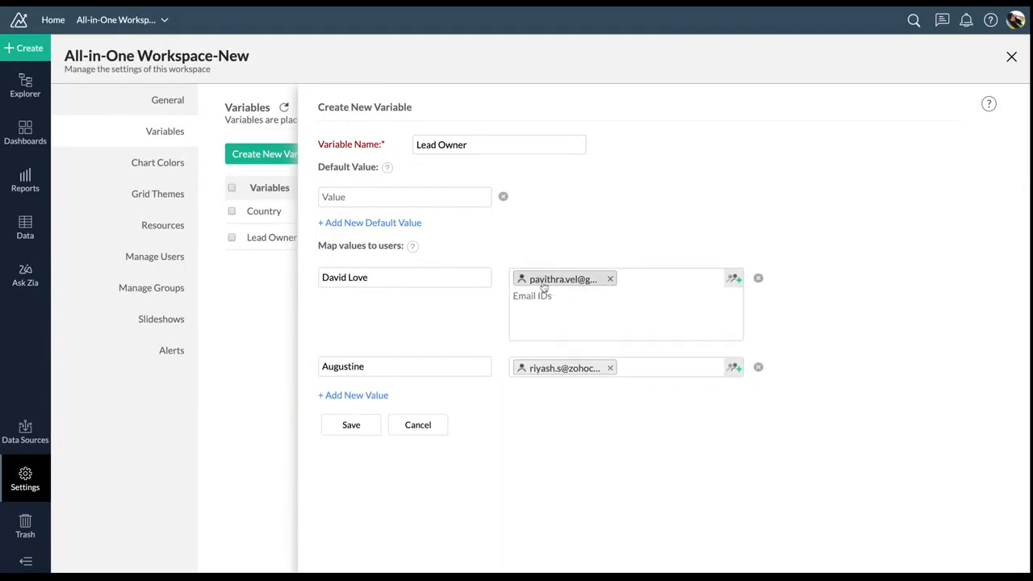
left_click(546, 368)
left_click(481, 353)
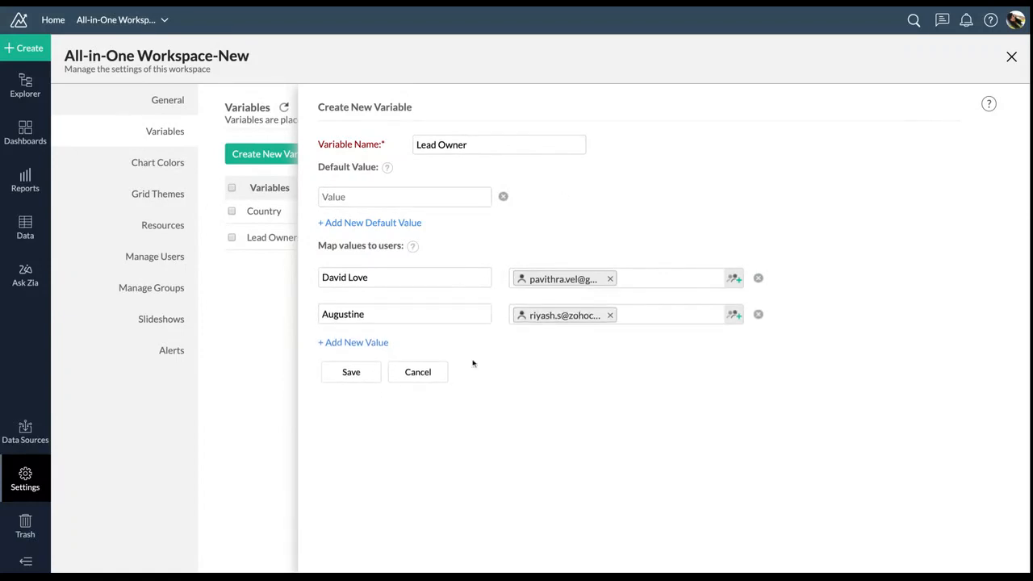
left_click(382, 316)
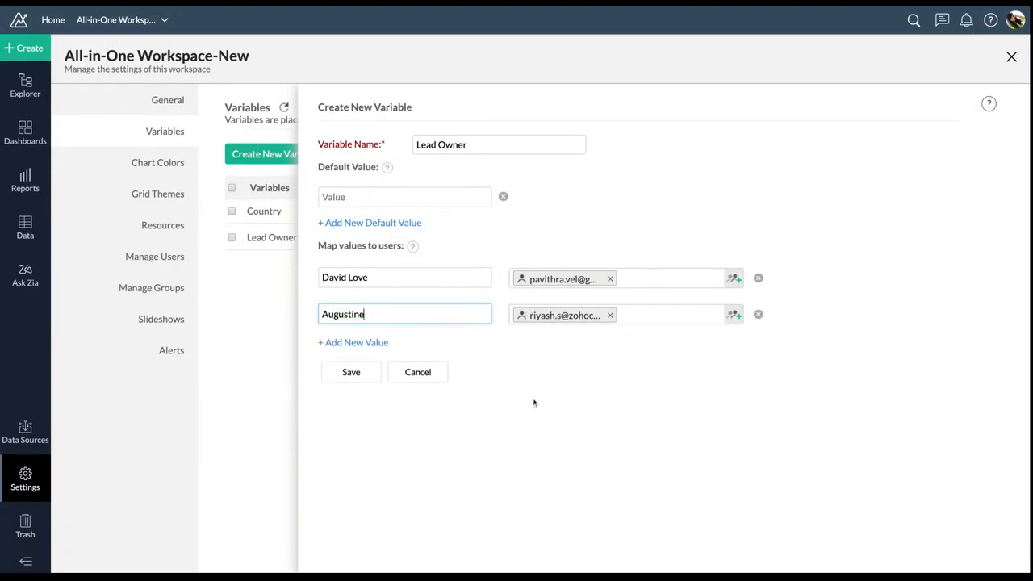
Enter a lead owner's first name as the default value and save the variable
mouse_move(593, 334)
left_click(373, 372)
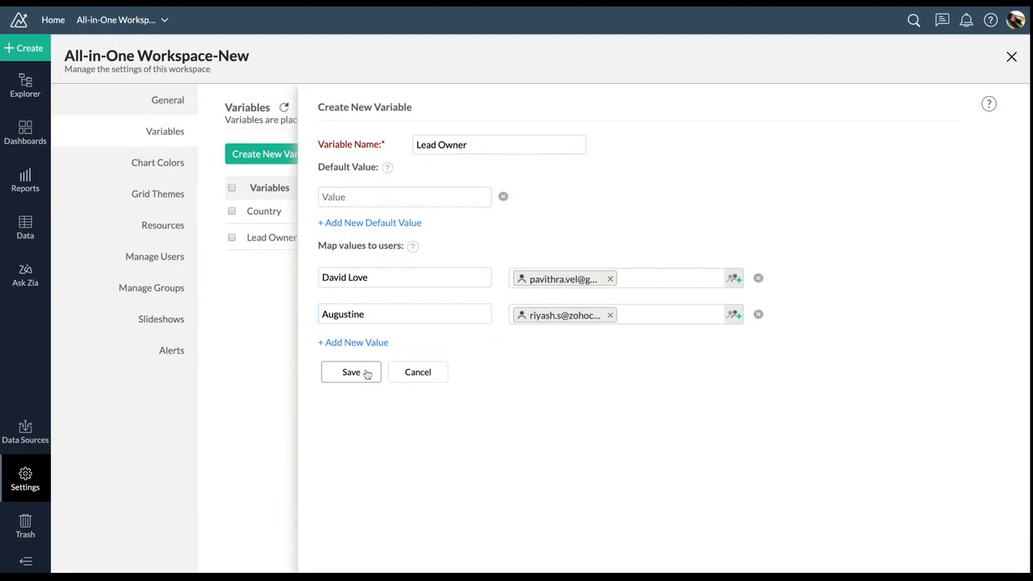
left_click(382, 199)
type("David")
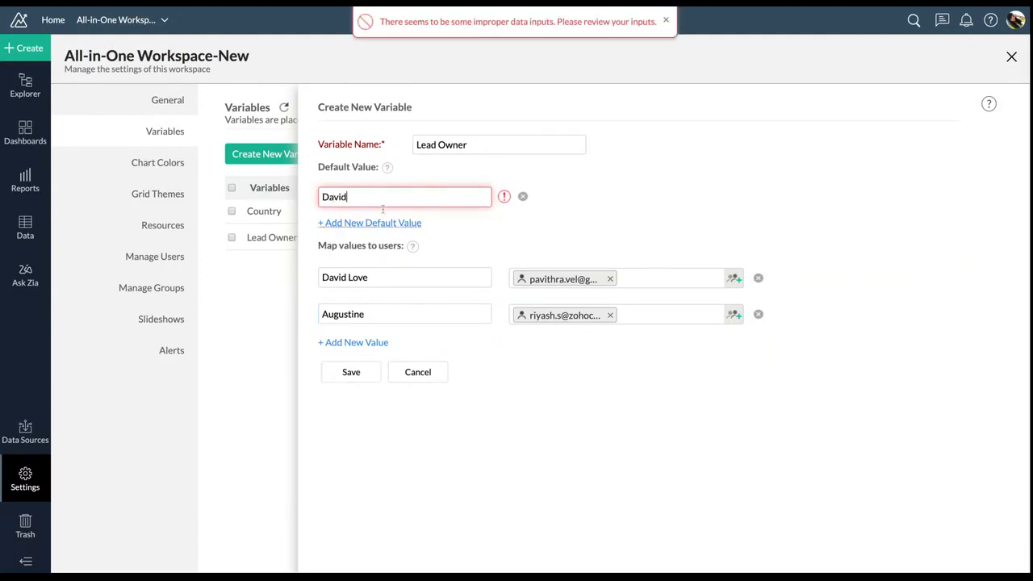
left_click(352, 374)
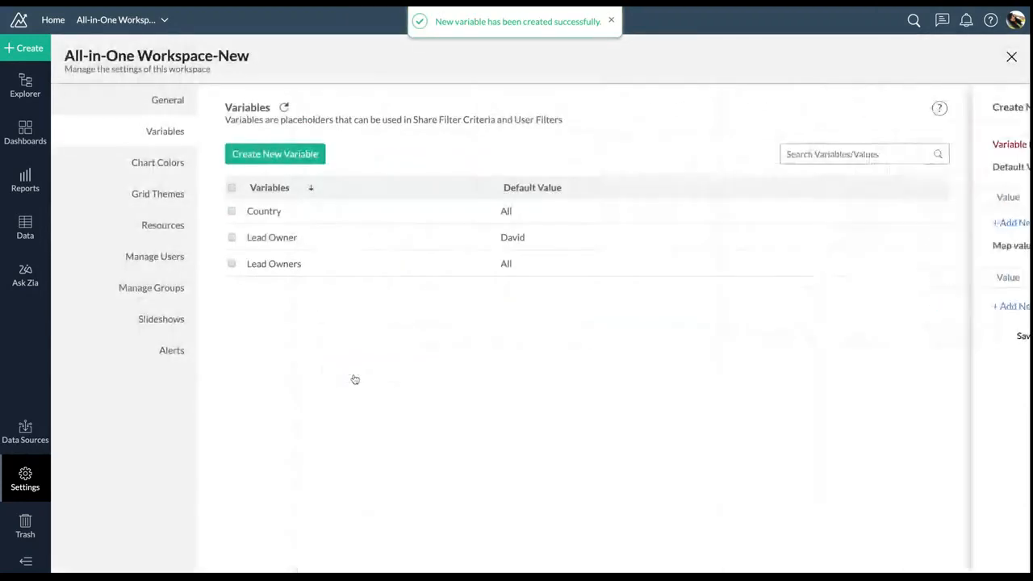
Open Final Dashboard 1's share permissions and switch to the Filter Criteria editor
left_click(25, 133)
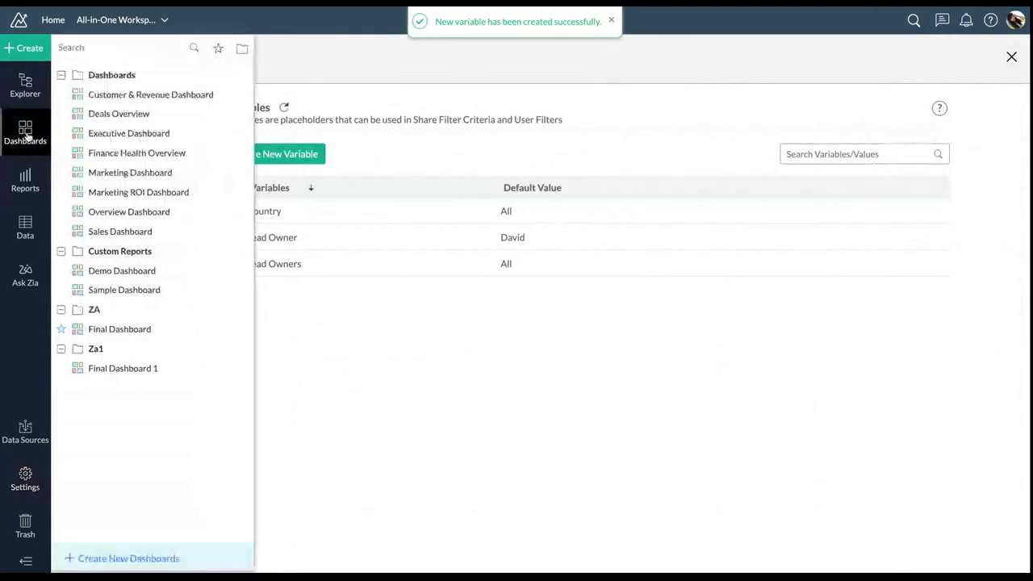
left_click(117, 367)
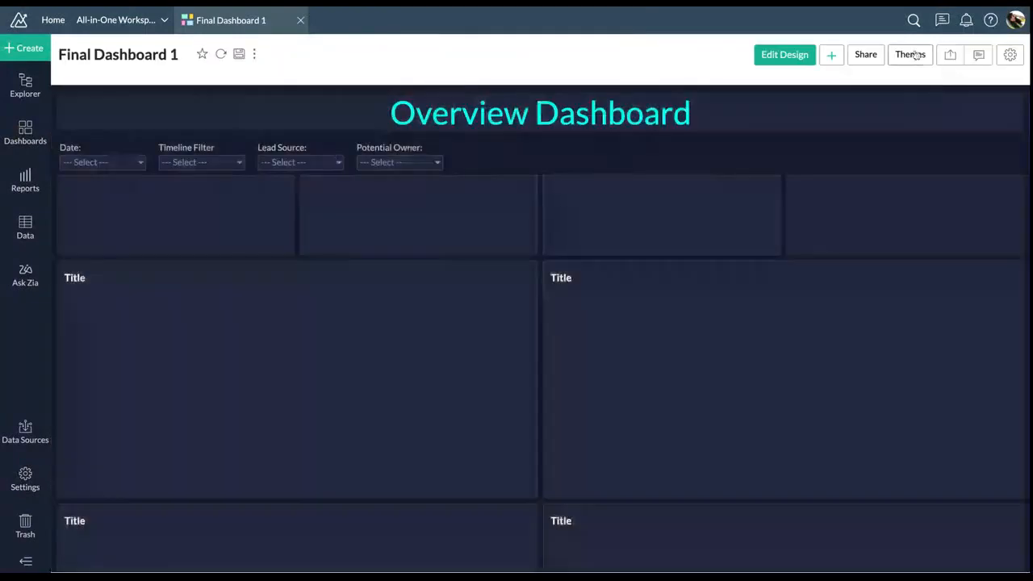
left_click(865, 54)
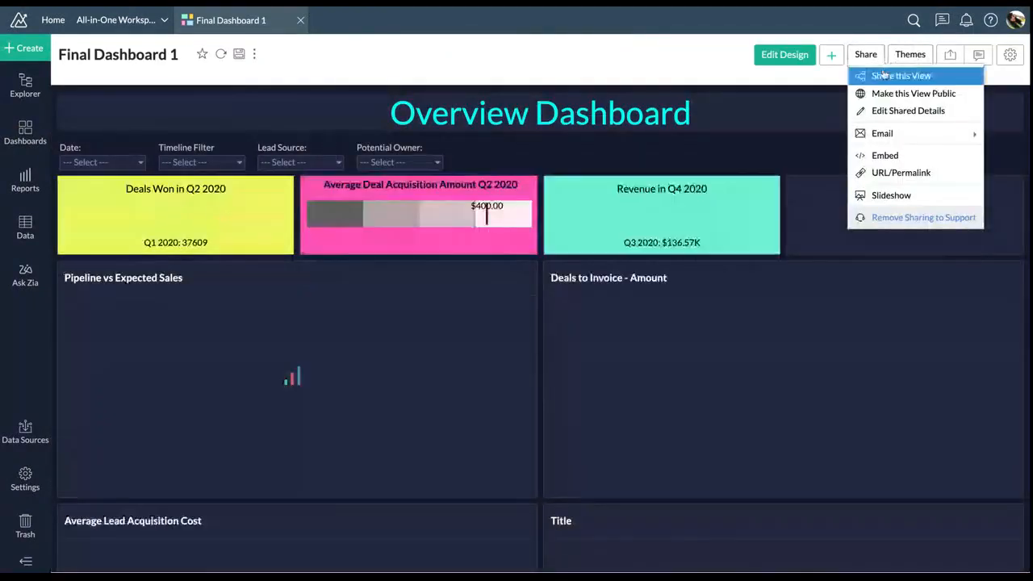
left_click(894, 78)
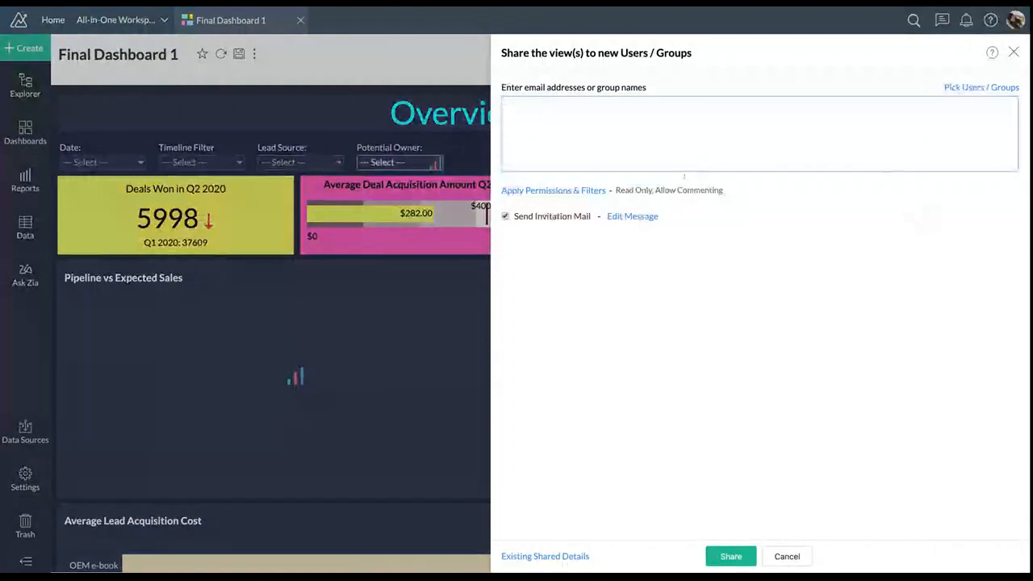
left_click(581, 191)
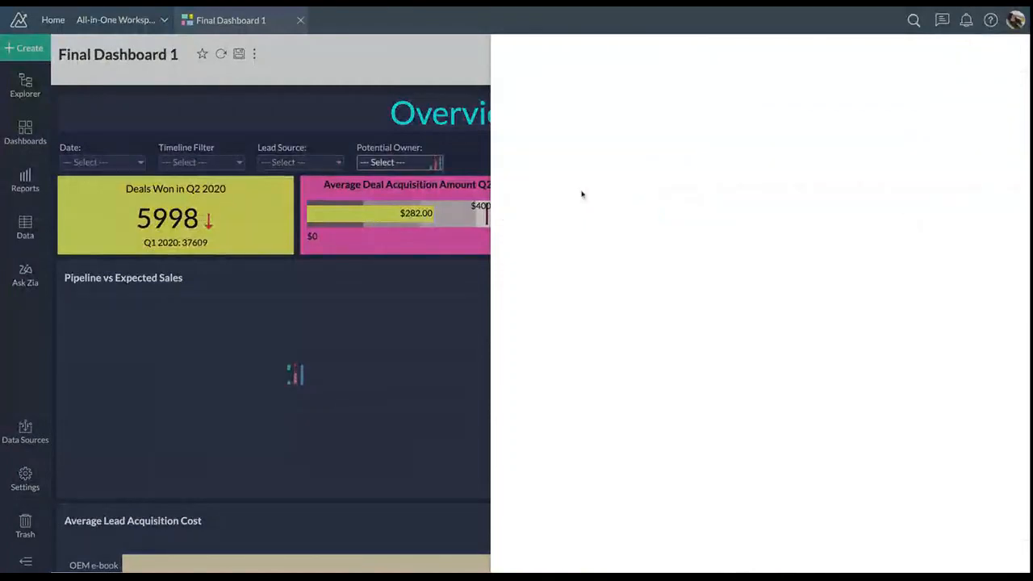
left_click(809, 91)
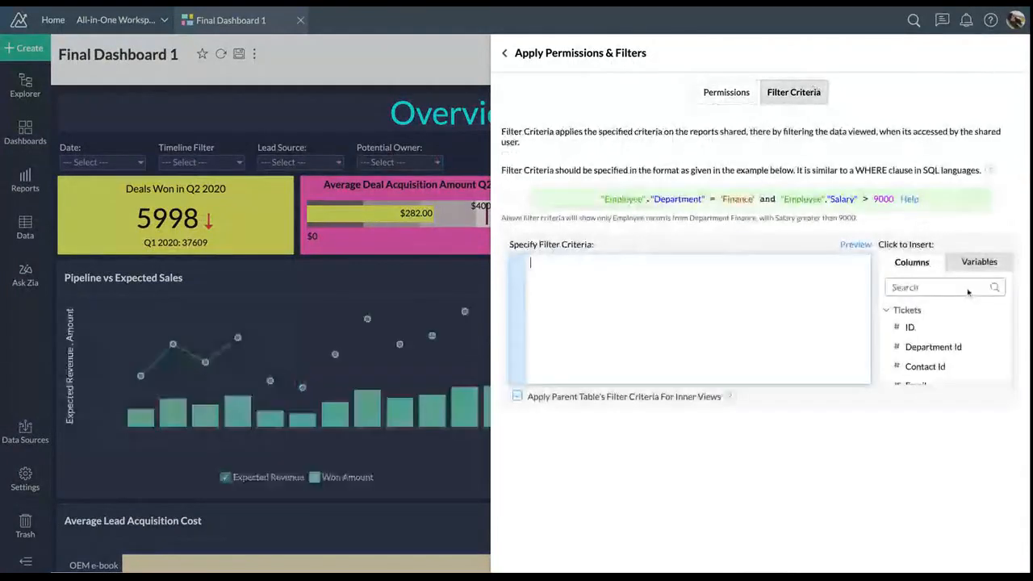
Search the insertable columns for the Deals Potential Owner field
left_click(972, 263)
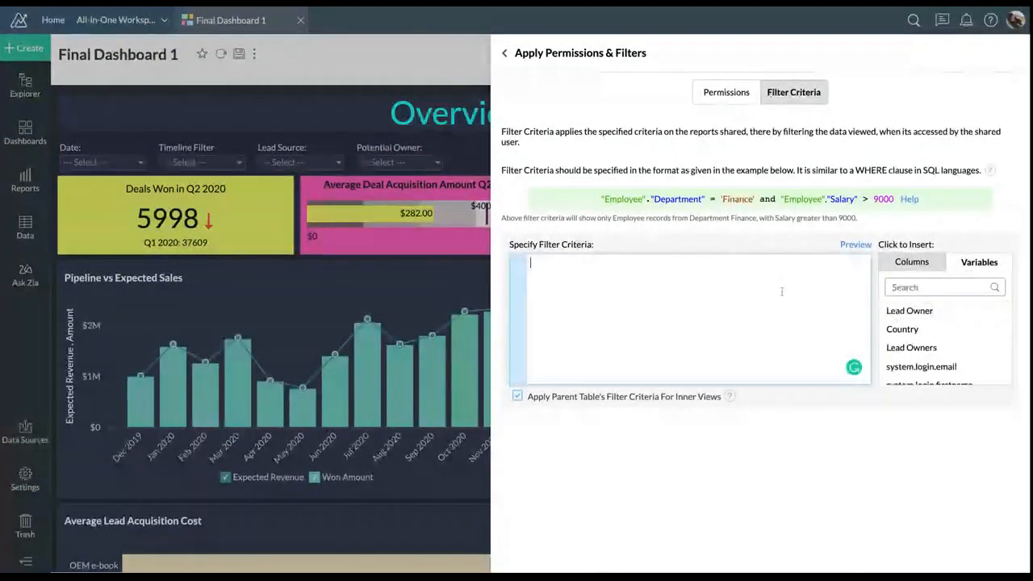
left_click(911, 262)
left_click(732, 274)
type("pote")
key("BackSpace")
key("BackSpace")
key("BackSpace")
key("BackSpace")
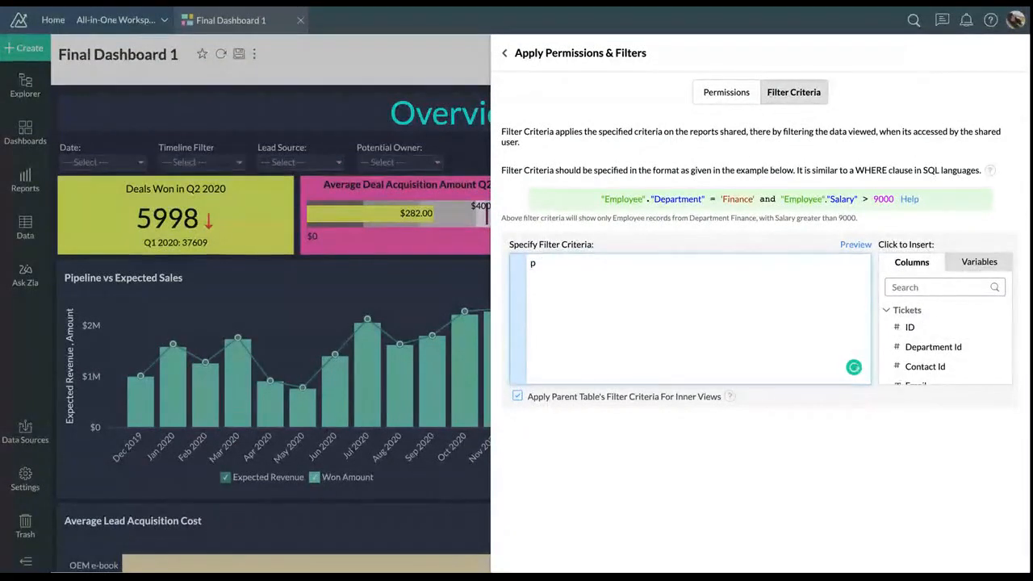
left_click(923, 288)
type("pote")
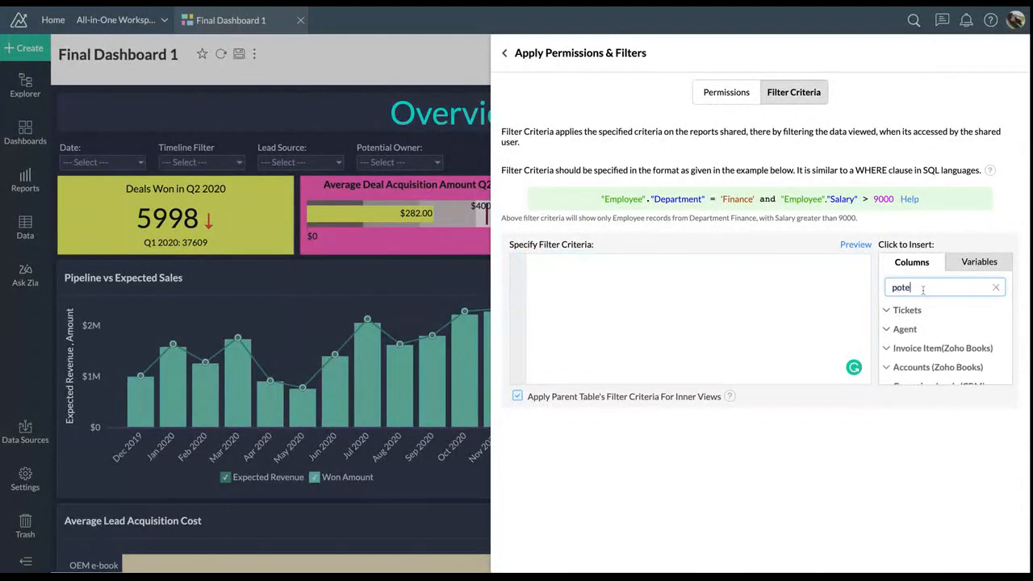
type("ntial")
key("ctrl+a")
type("own")
scroll(936, 339, "down", 4)
scroll(943, 355, "down", 2)
scroll(942, 355, "up", 1)
scroll(942, 355, "down", 2)
scroll(942, 339, "down", 3)
scroll(943, 330, "down", 5)
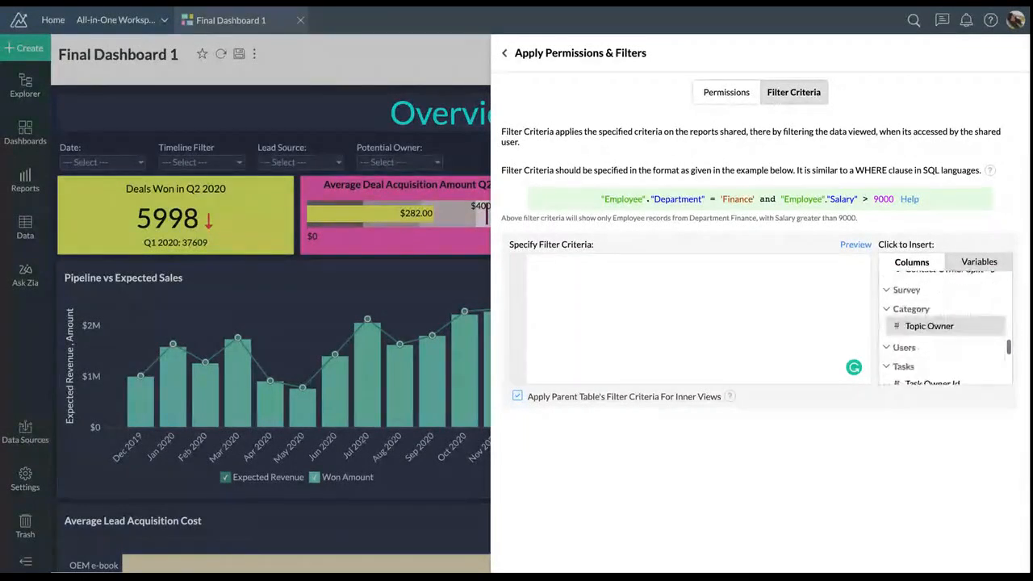
scroll(944, 331, "up", 6)
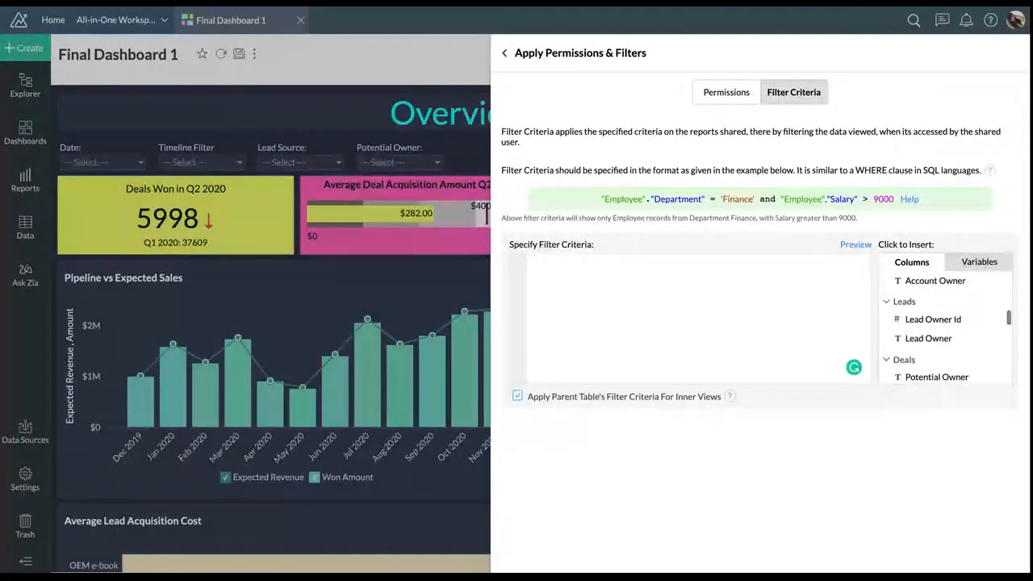
Enter the criterion "Deals"."Potential Owner"=${Lead Owners}, validate it, and close sharing
left_click(936, 376)
type("=")
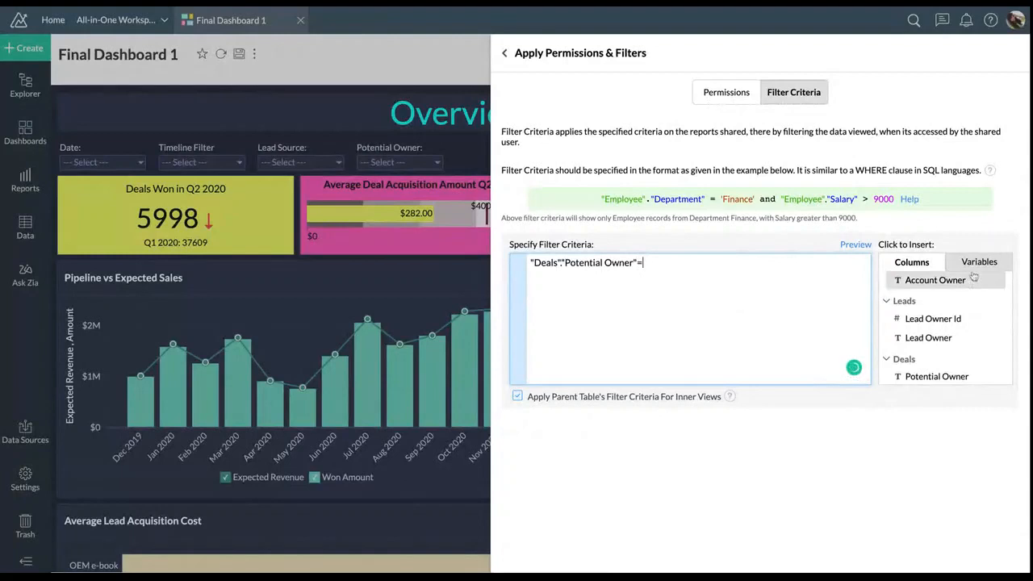
left_click(978, 263)
left_click(930, 297)
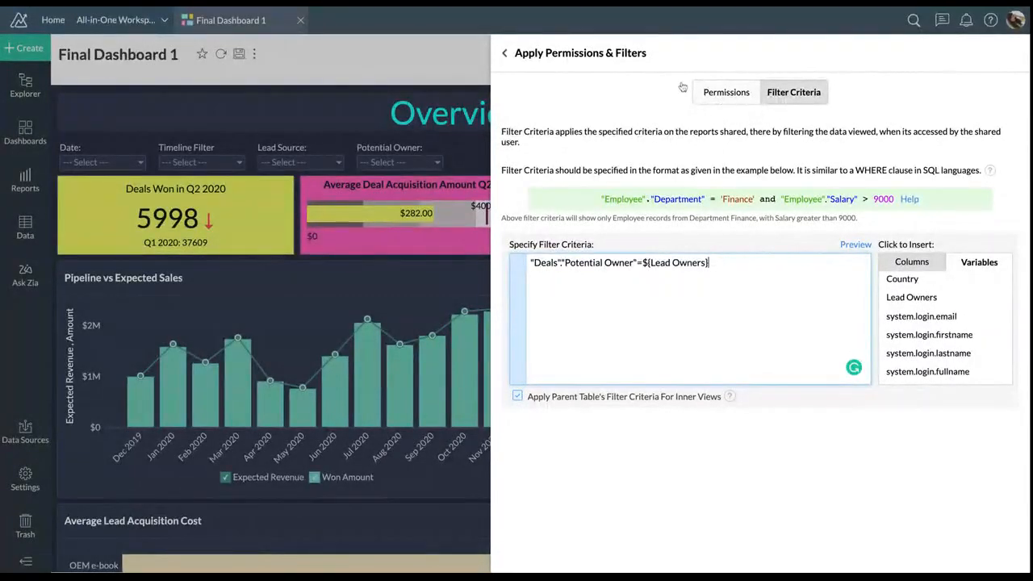
left_click(504, 53)
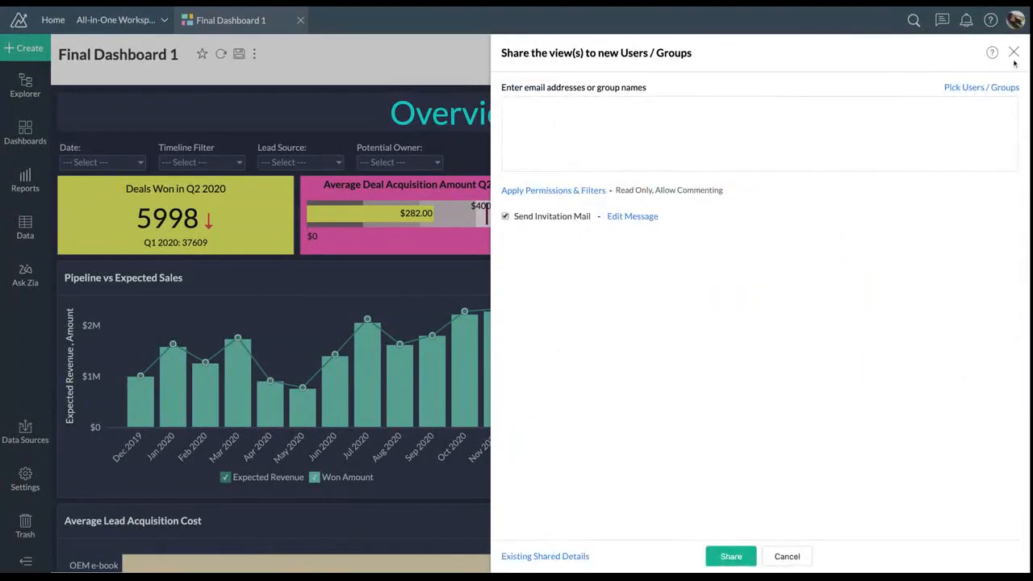
left_click(1013, 53)
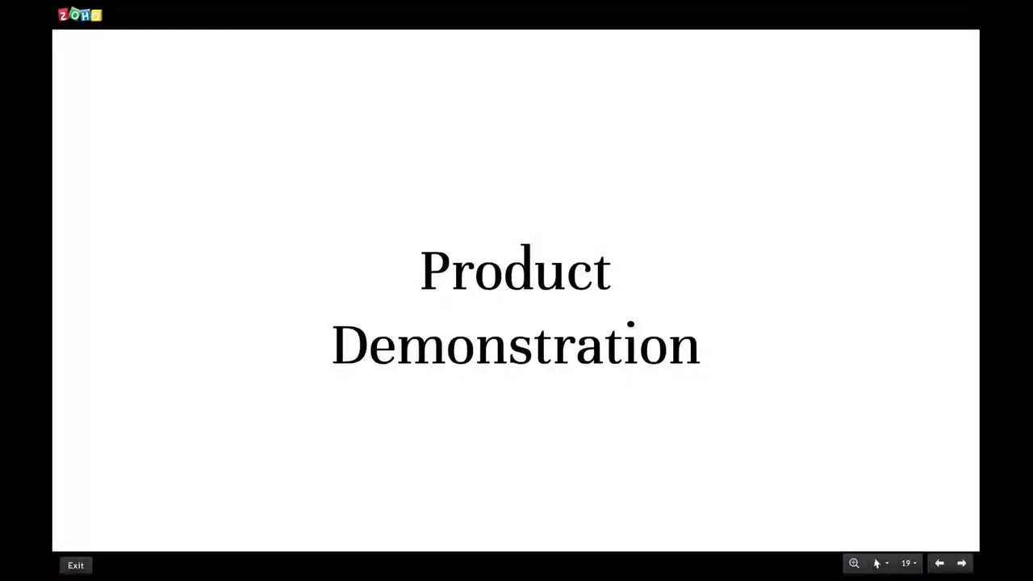
Advance the slideshow to slide 20, Pricing
left_click(493, 237)
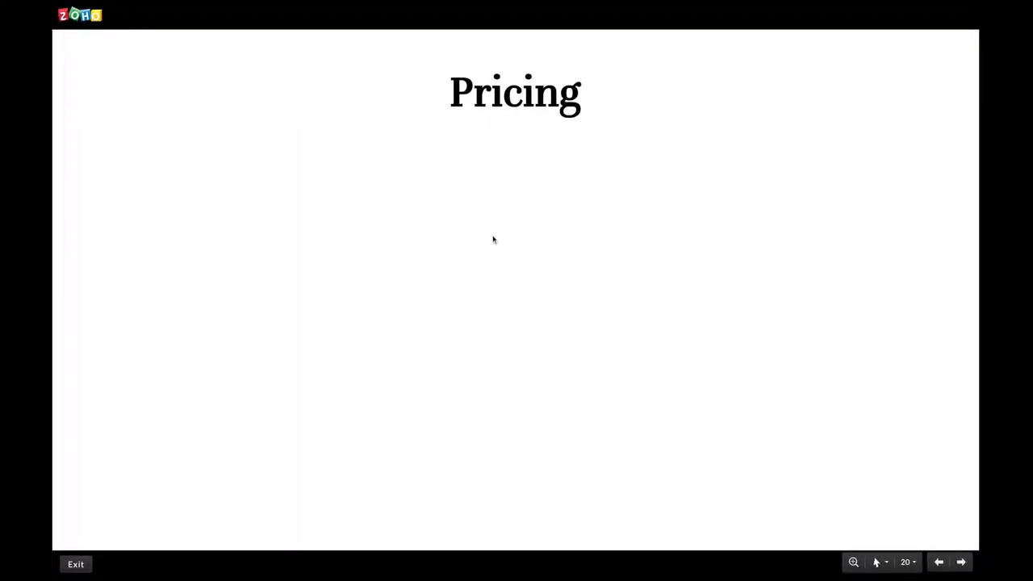